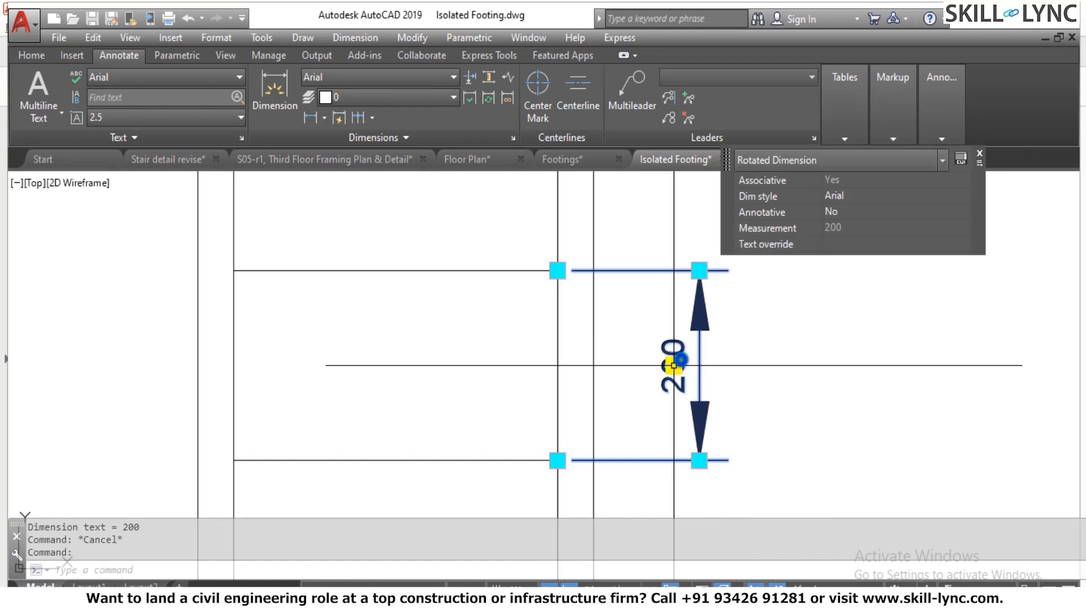
Move the tie-spacing dimension's 200 text up and outward from its dimension line using Move with Leader.
right_click(677, 360)
left_click(679, 368)
mouse_move(673, 366)
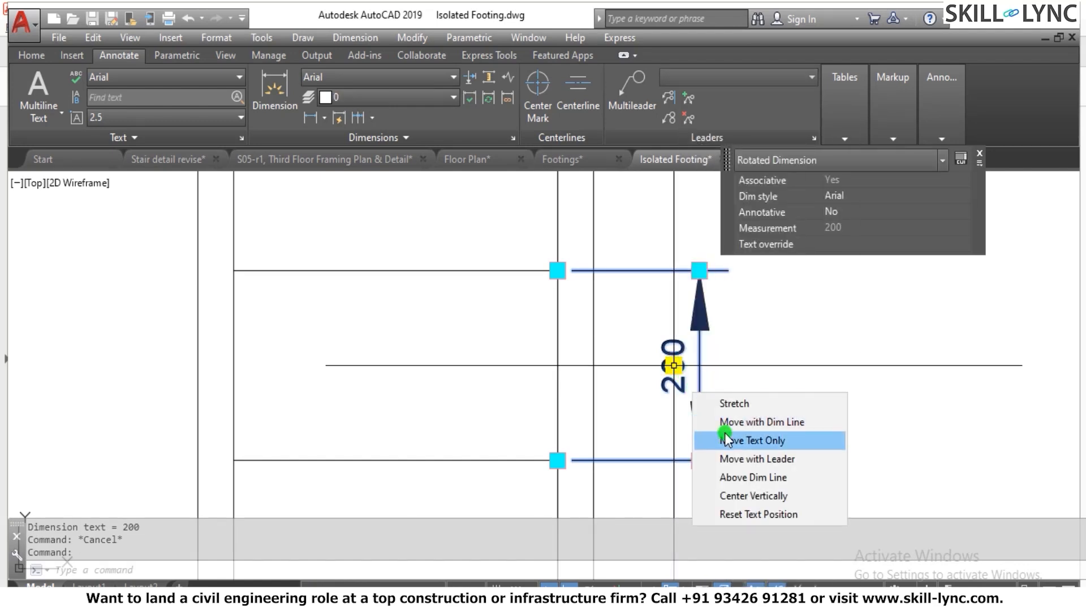
left_click(727, 458)
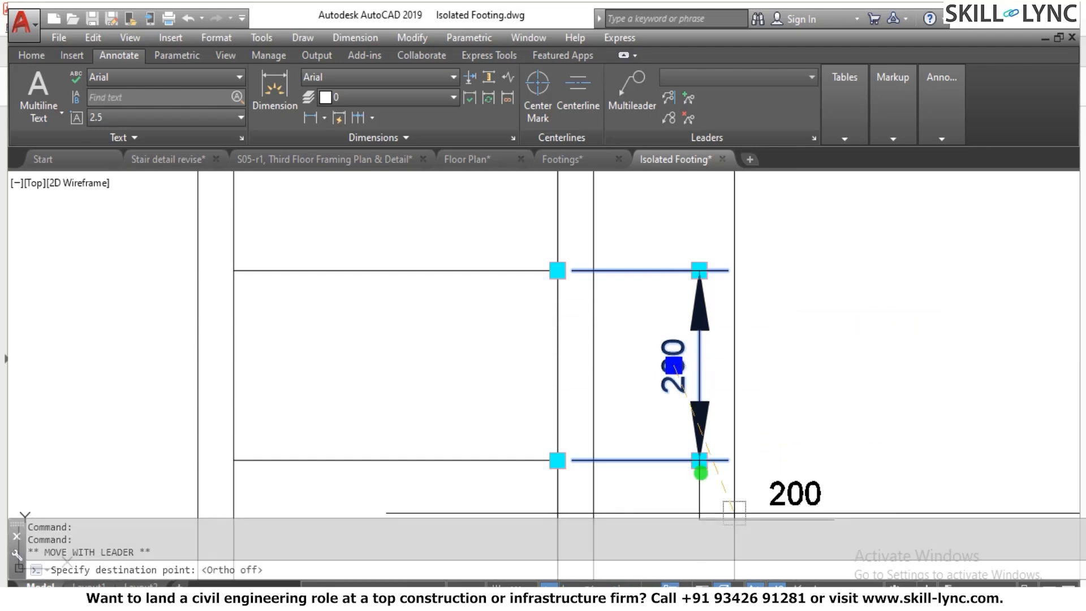
left_click(768, 291)
scroll(761, 348, "down", 4)
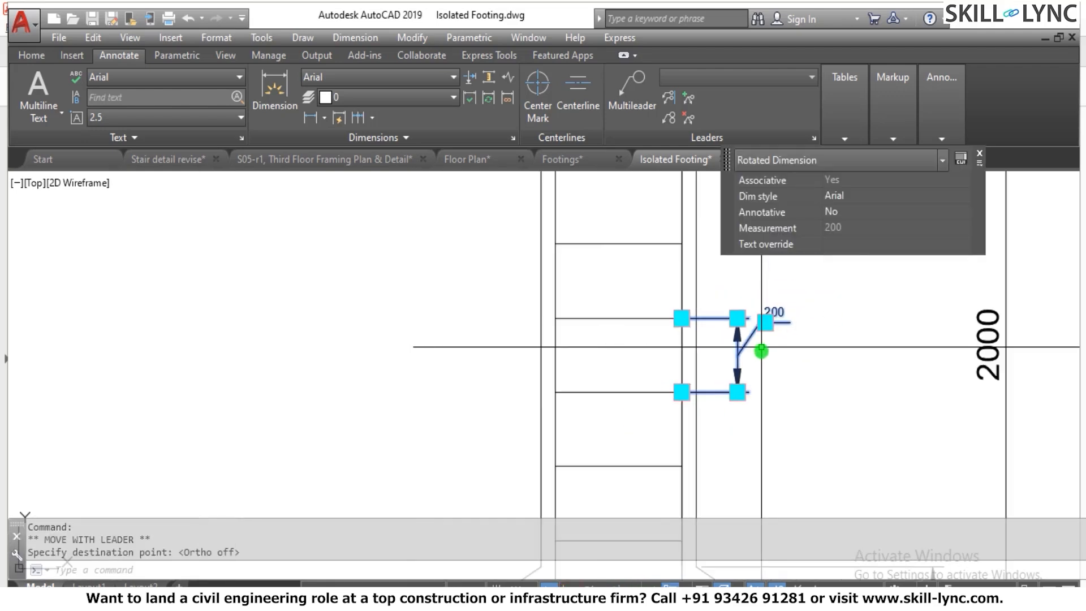
key("Escape")
key("Escape")
key("Escape")
Open the tie-spacing dimension's leader text for editing with TEXTEDIT.
scroll(761, 350, "up", 5)
type("ed")
key("Return")
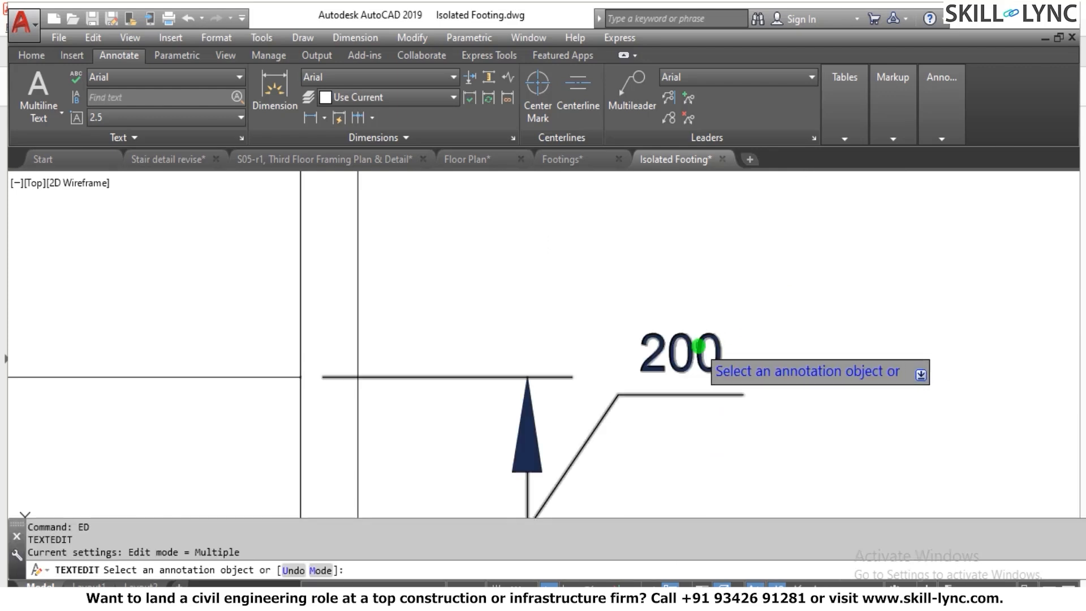
left_click(701, 345)
scroll(708, 339, "down", 3)
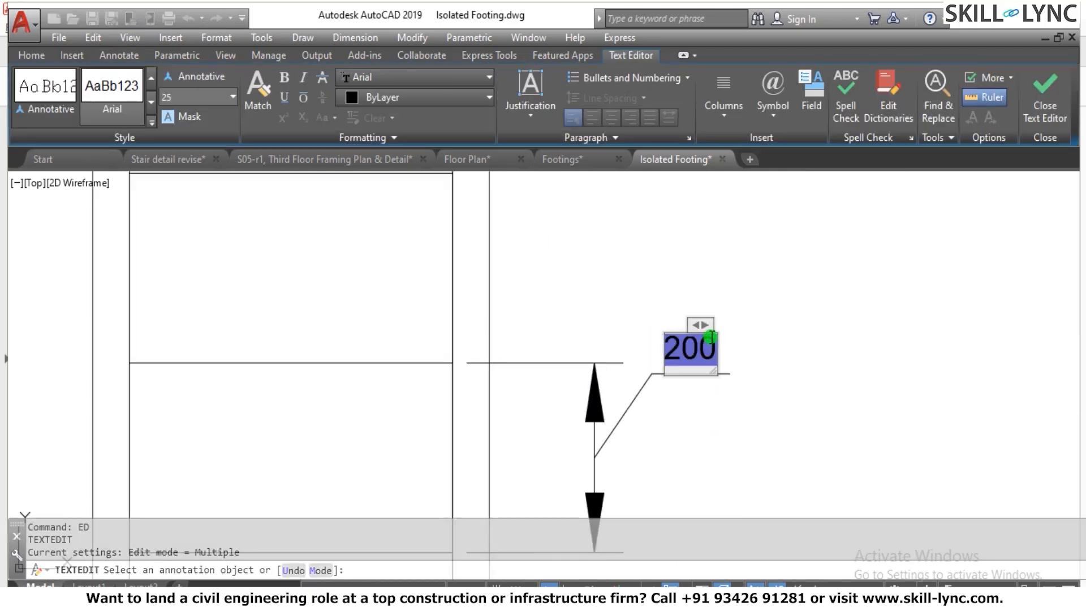
Examine the tie note in the reference section image for the bar diameter and spacing.
scroll(506, 466, "down", 3)
scroll(569, 459, "up", 2)
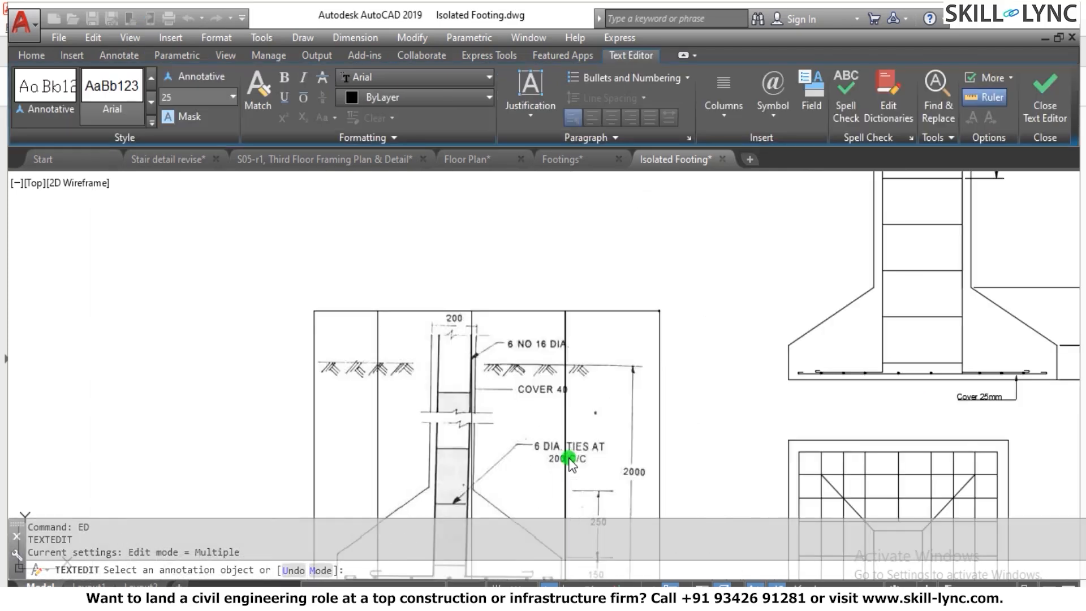
scroll(552, 457, "down", 3)
scroll(783, 360, "up", 1)
scroll(729, 301, "up", 2)
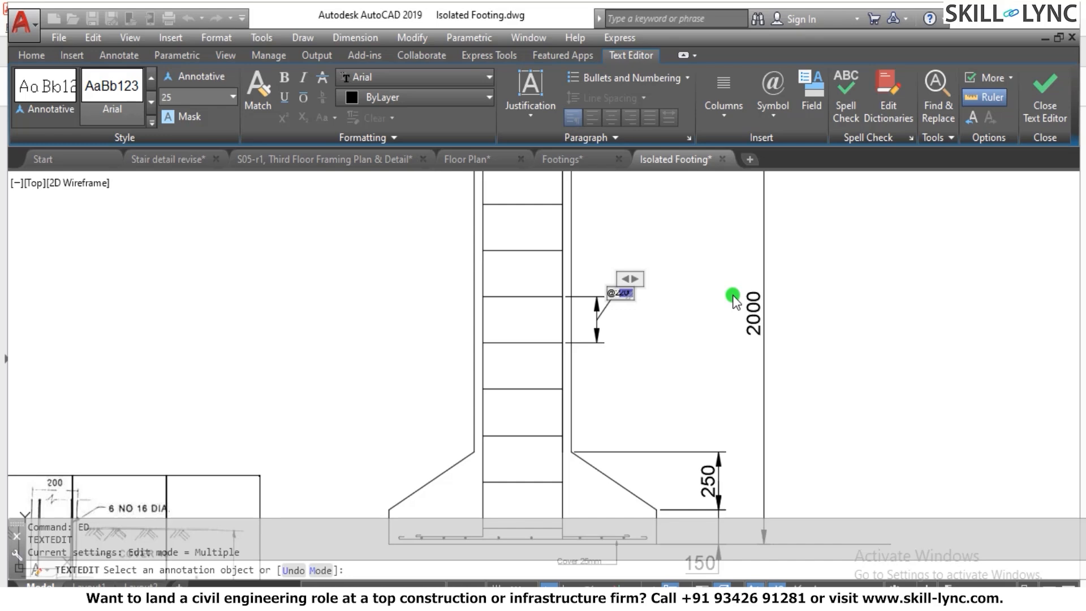
scroll(629, 390, "down", 5)
scroll(544, 421, "up", 5)
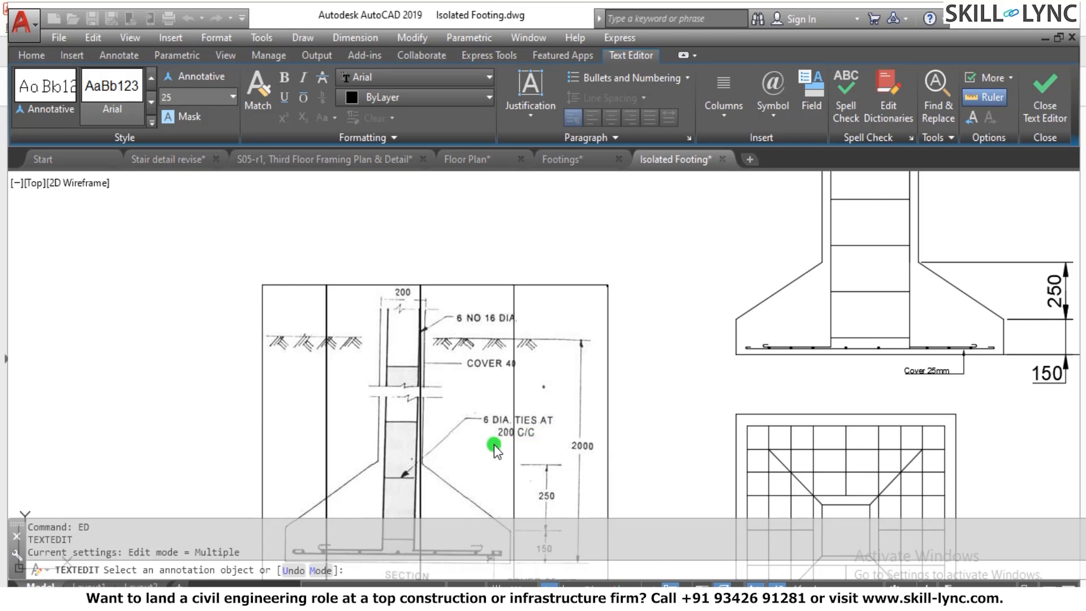
scroll(441, 450, "down", 6)
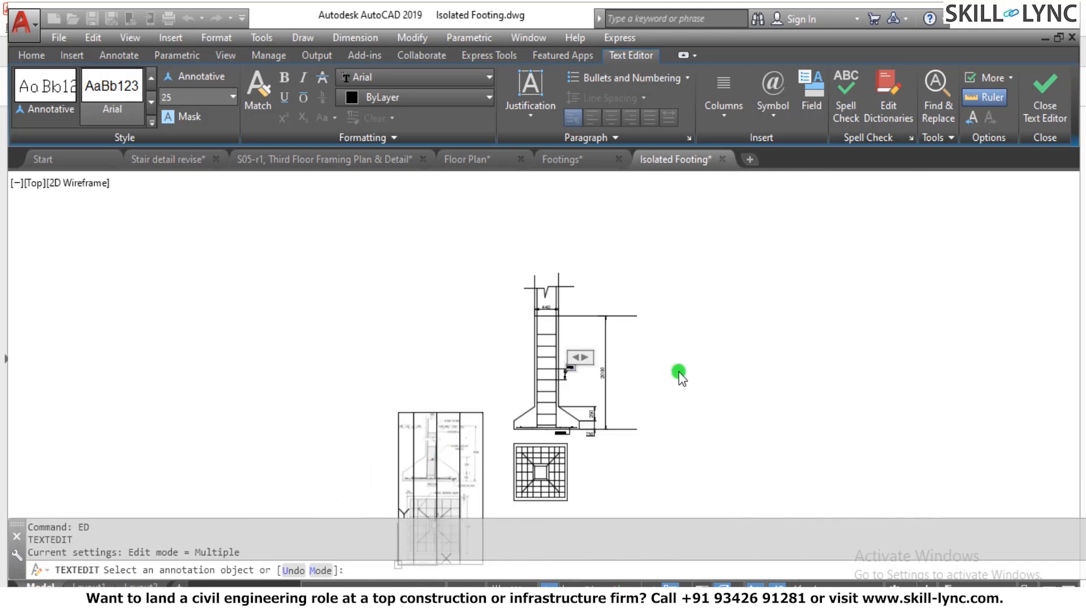
scroll(492, 368, "up", 10)
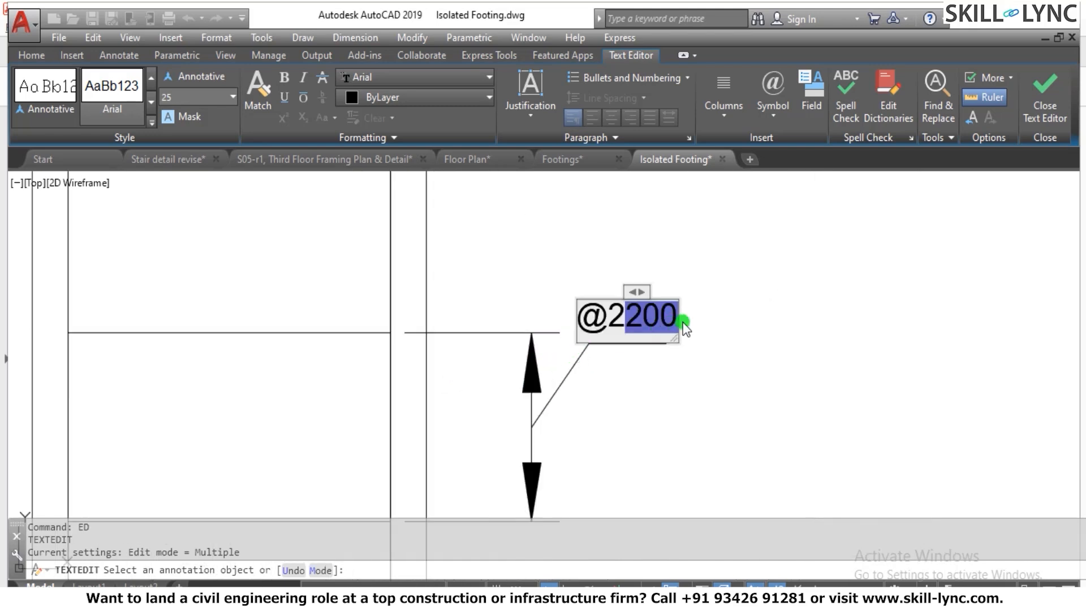
key("BackSpace")
key("BackSpace")
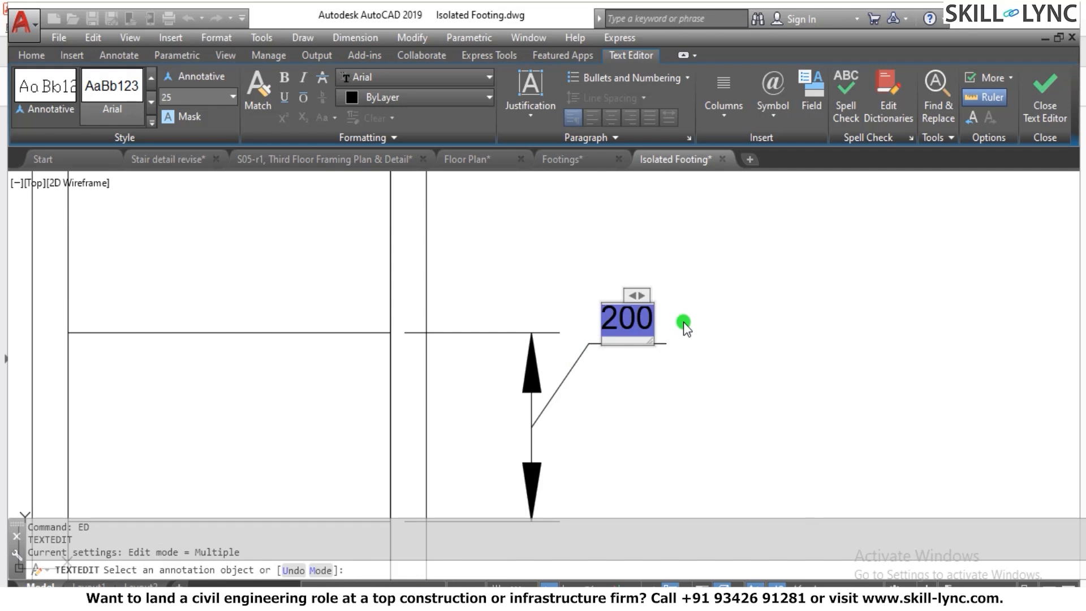
type("6")
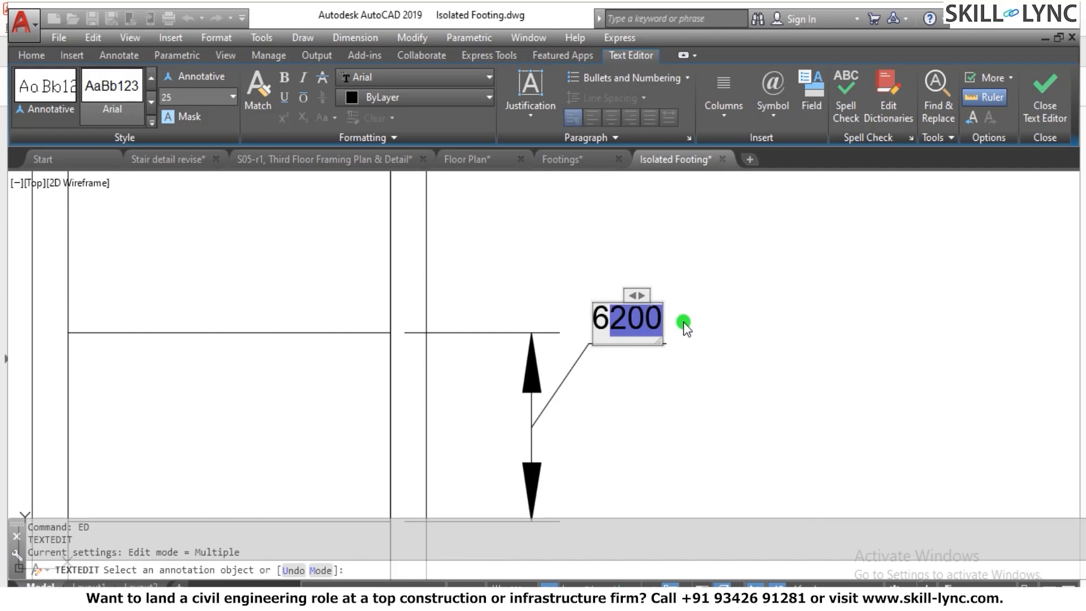
type("%%")
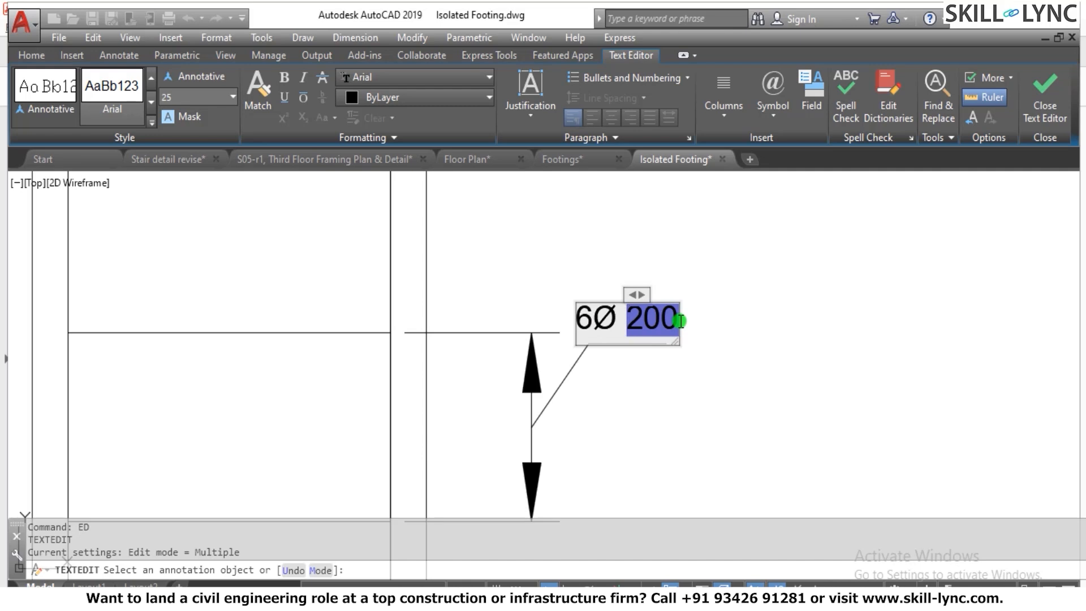
type("c @")
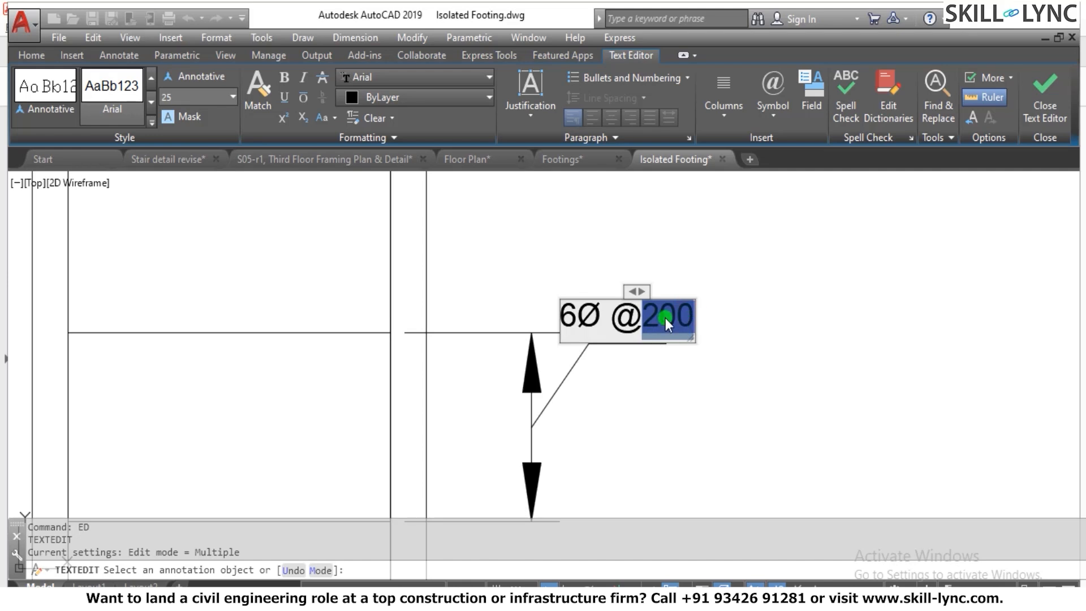
key("End")
type("c")
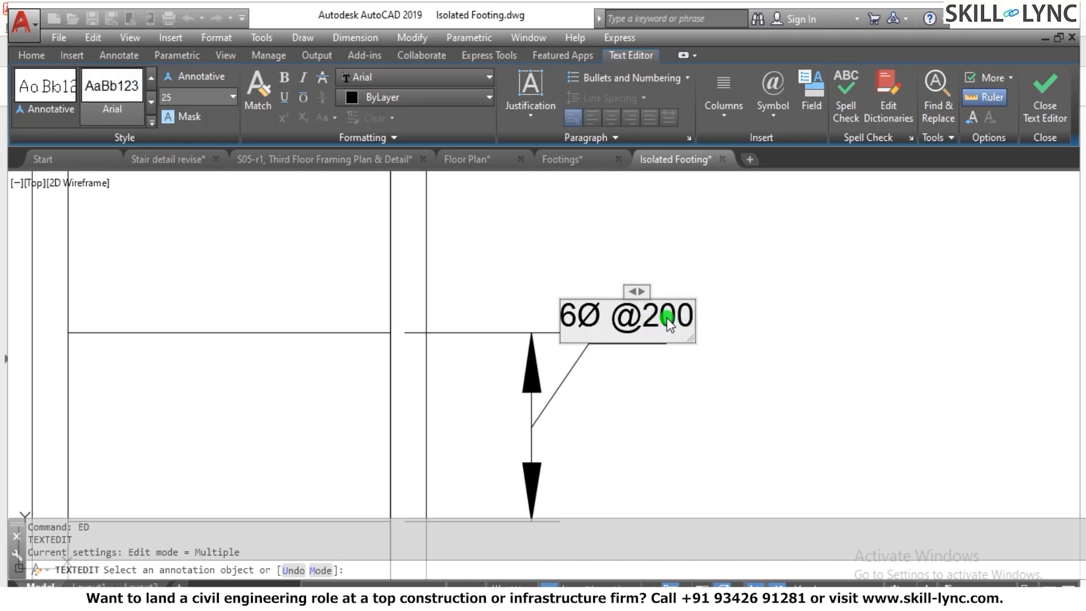
type("/c")
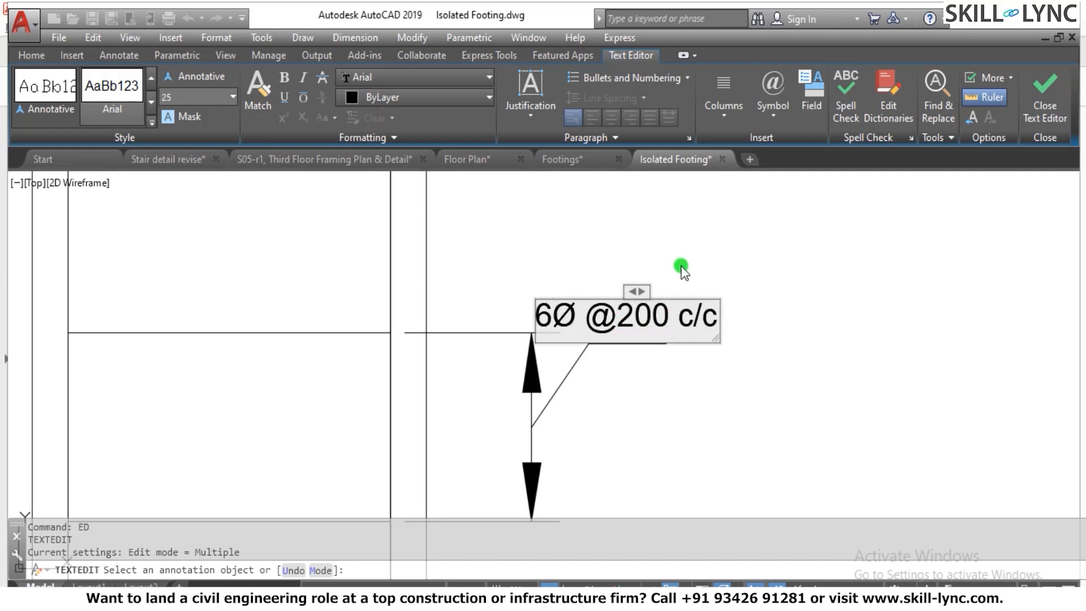
left_click(819, 316)
scroll(749, 254, "down", 3)
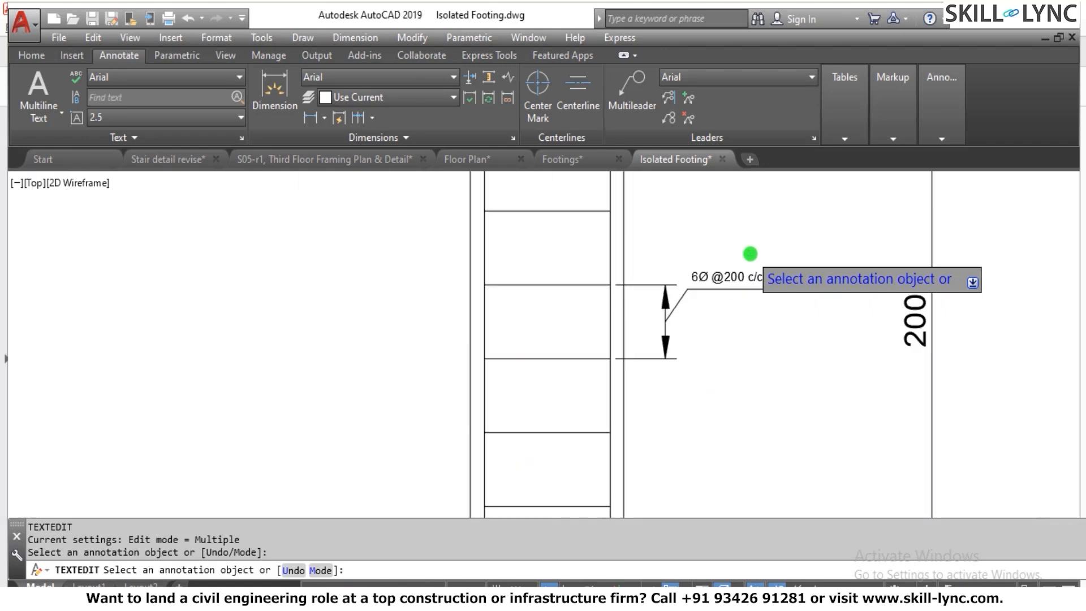
scroll(810, 242, "up", 2)
key("Escape")
Check the tie callout beside the column against the surrounding footing section.
scroll(735, 263, "down", 4)
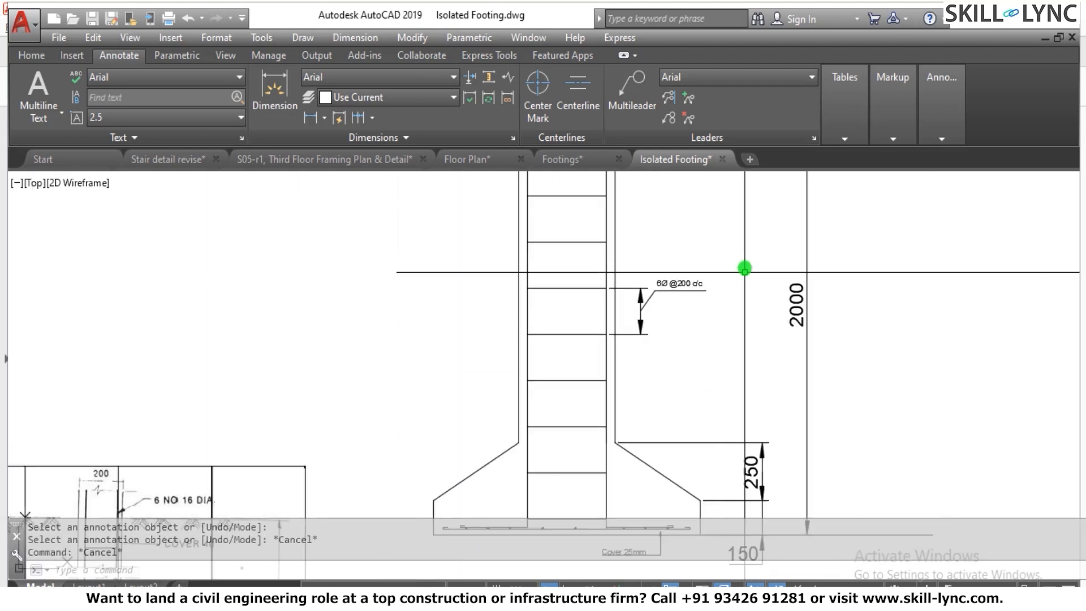
scroll(656, 263, "up", 2)
scroll(591, 235, "down", 4)
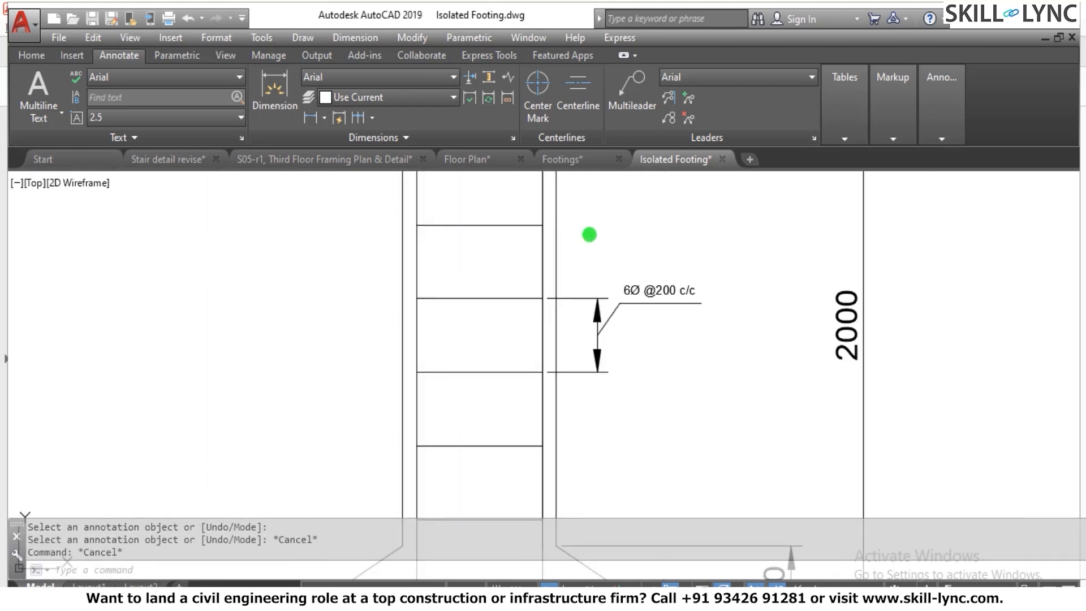
scroll(611, 243, "up", 4)
scroll(628, 260, "down", 5)
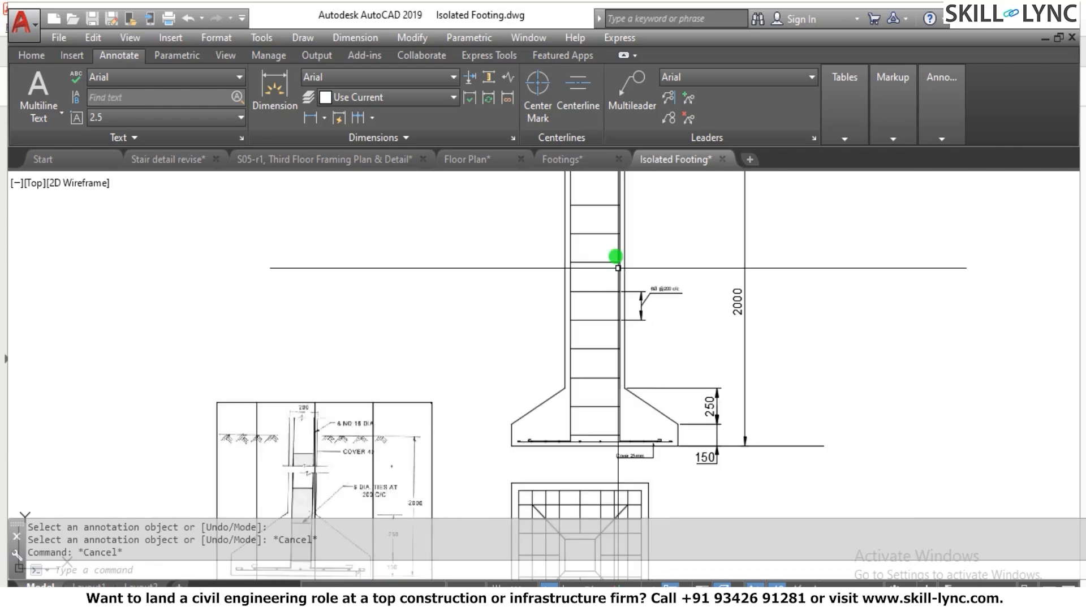
scroll(627, 263, "up", 2)
scroll(656, 295, "up", 6)
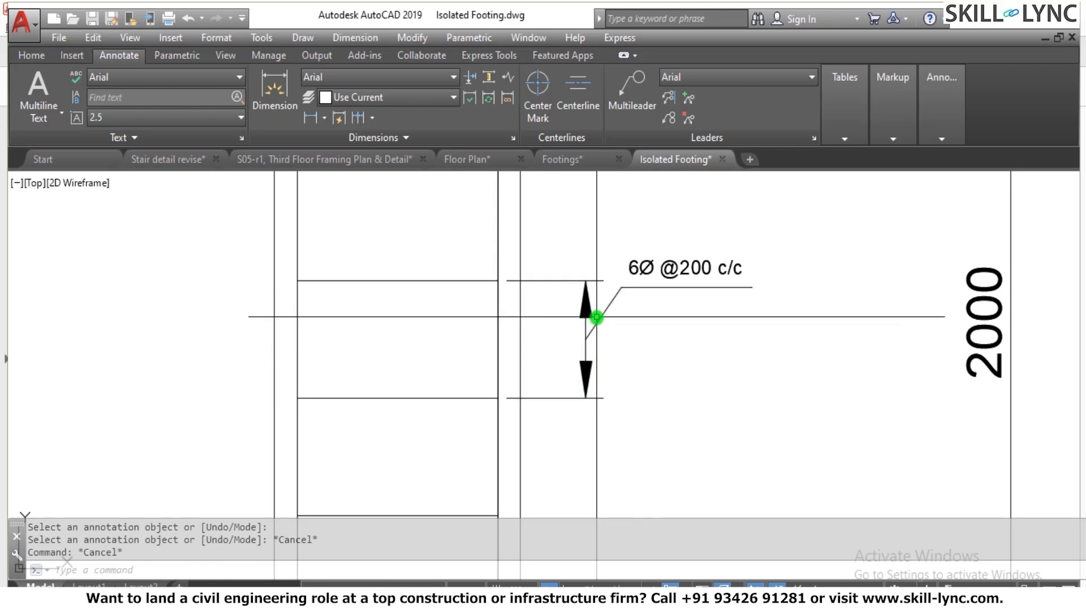
Examine the reference section and plan for the column bar, cover and dowel bar notes, comparing them with the drawn footing.
scroll(588, 287, "down", 5)
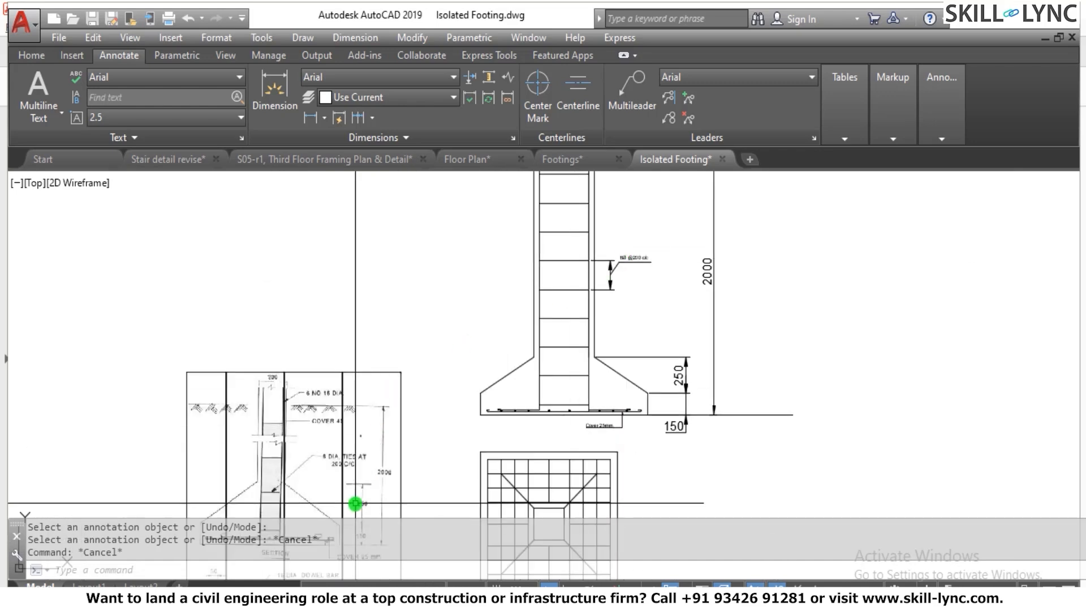
scroll(339, 494, "up", 2)
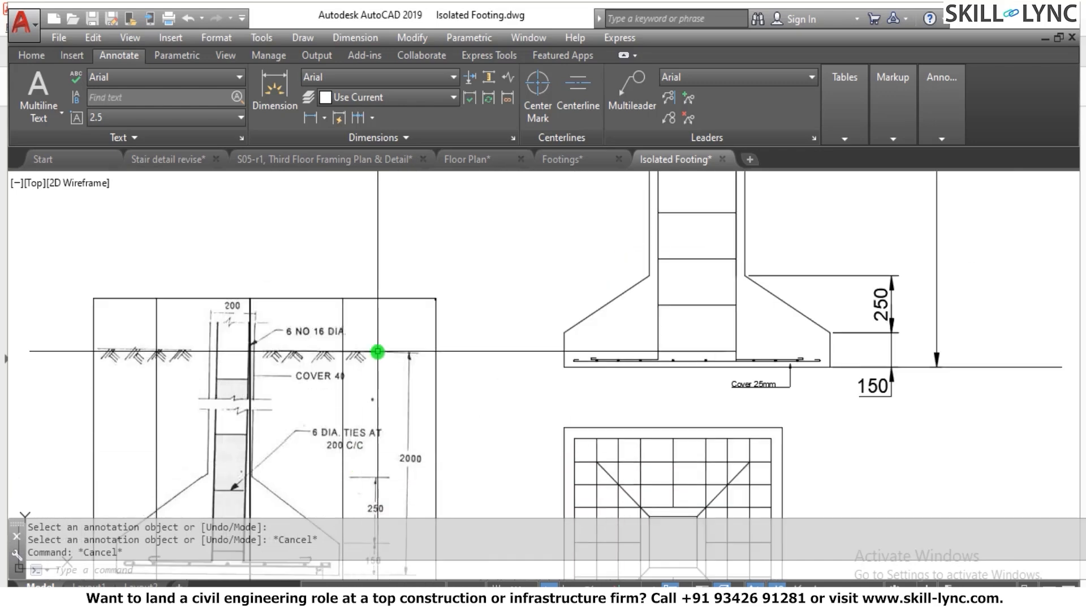
scroll(375, 359, "down", 4)
scroll(314, 396, "up", 3)
scroll(354, 322, "down", 3)
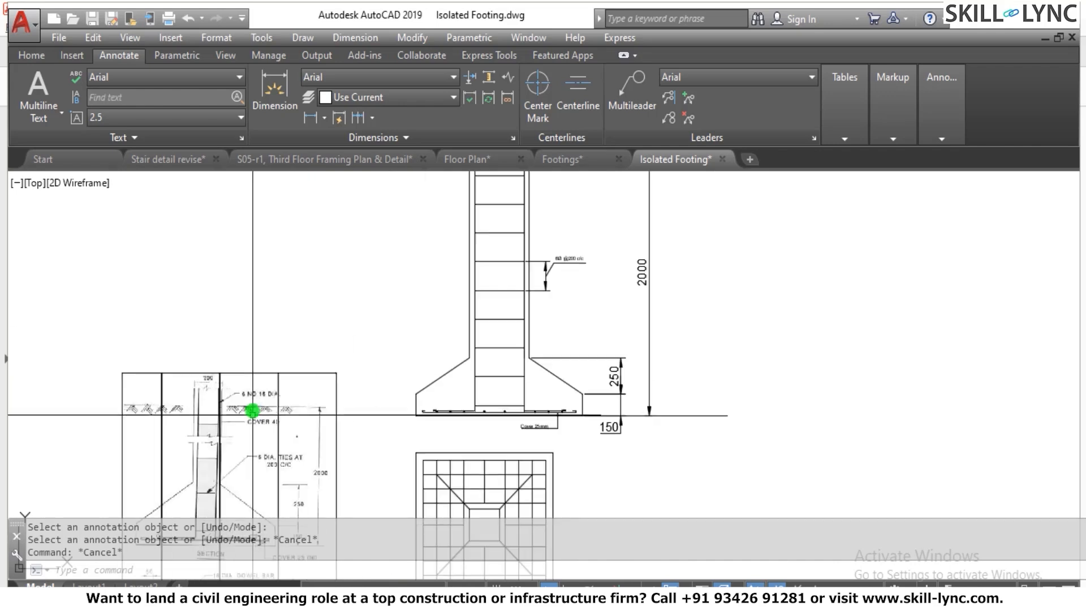
scroll(252, 406, "up", 5)
scroll(253, 406, "down", 5)
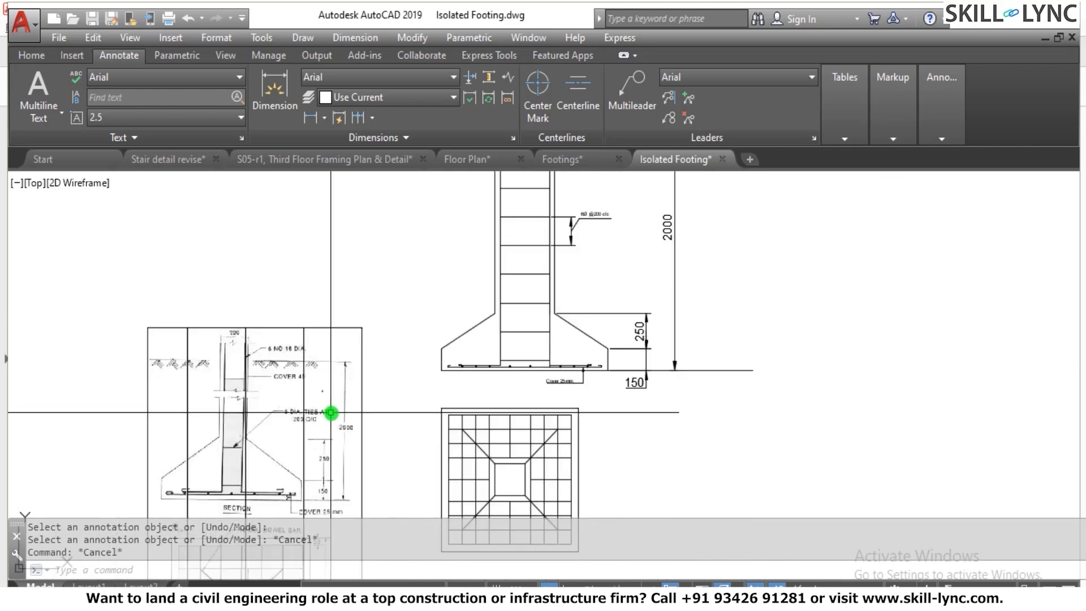
scroll(533, 358, "down", 2)
scroll(563, 245, "up", 2)
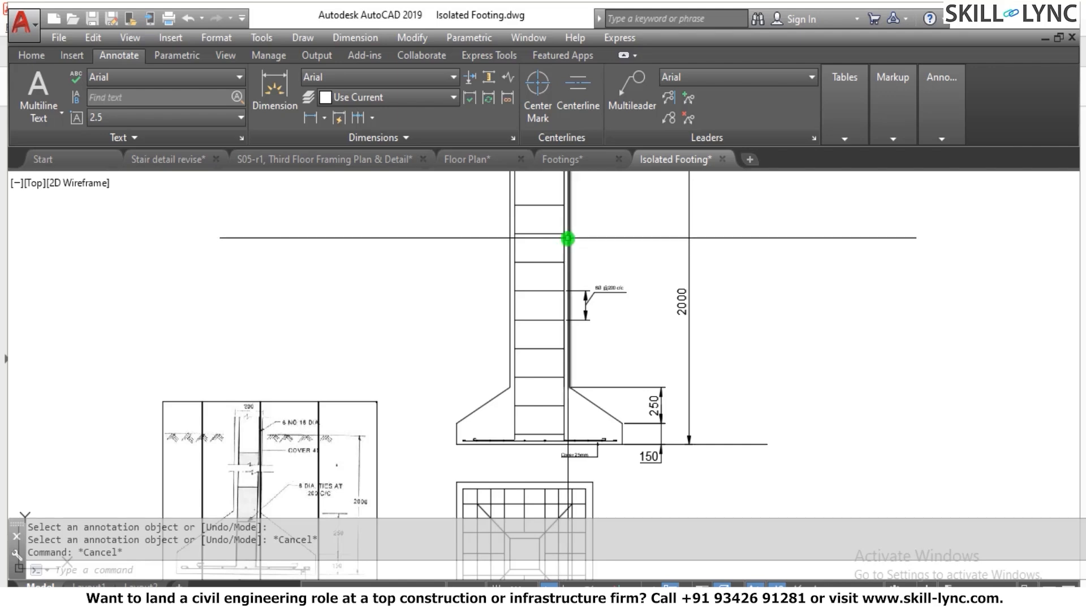
scroll(322, 413, "down", 2)
scroll(308, 512, "up", 6)
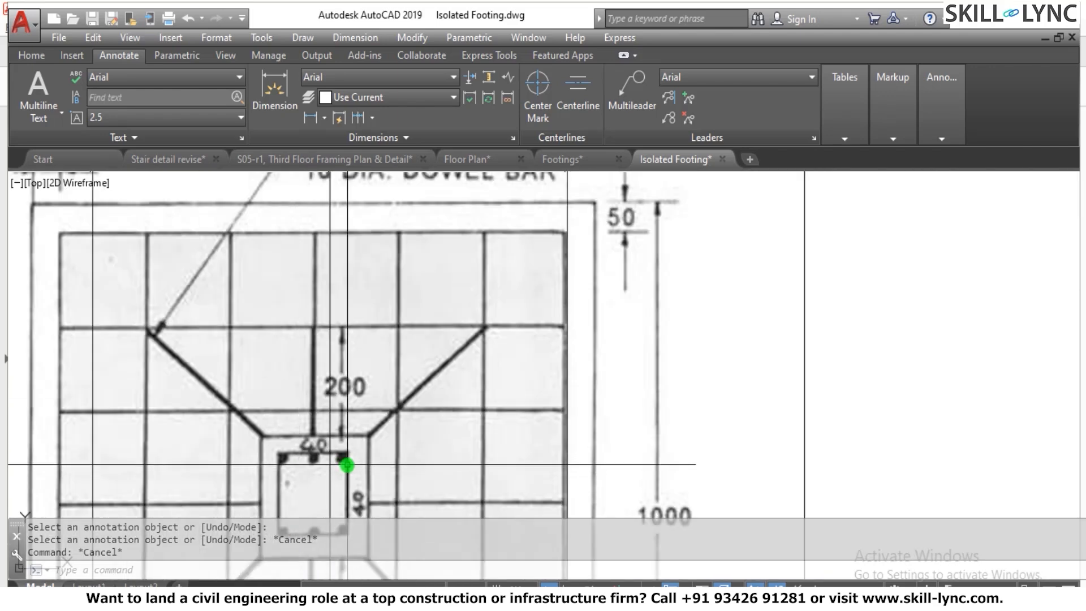
scroll(347, 461, "down", 4)
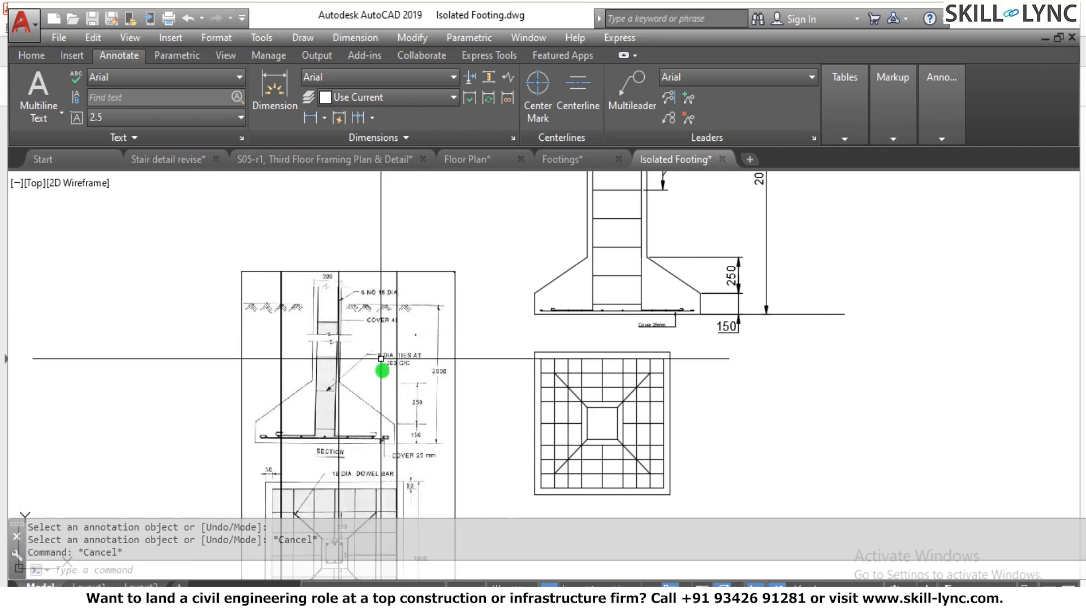
scroll(390, 365, "up", 2)
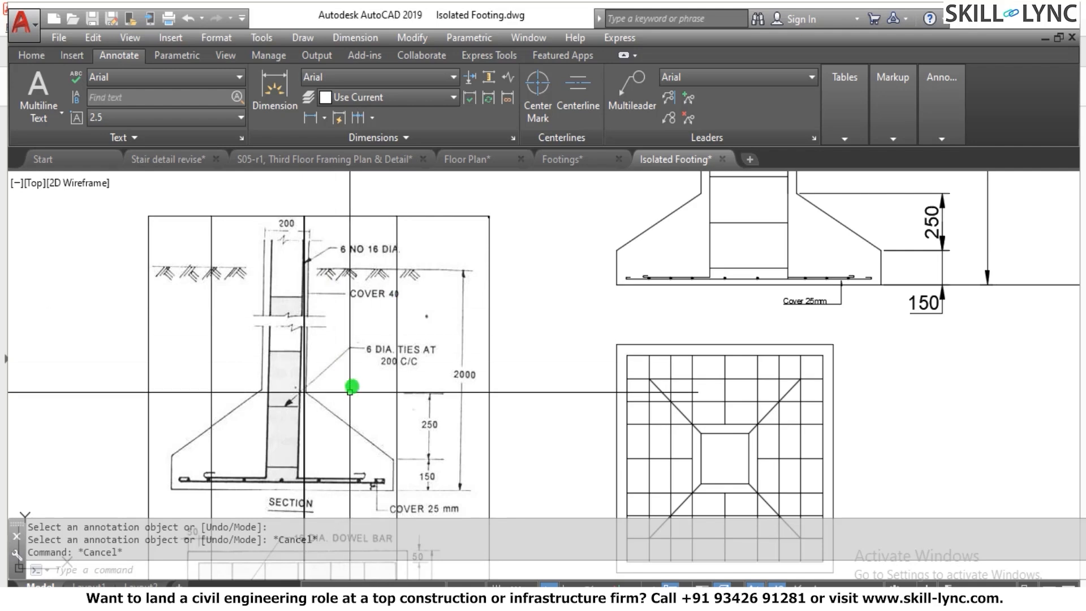
scroll(361, 366, "down", 5)
scroll(356, 330, "up", 6)
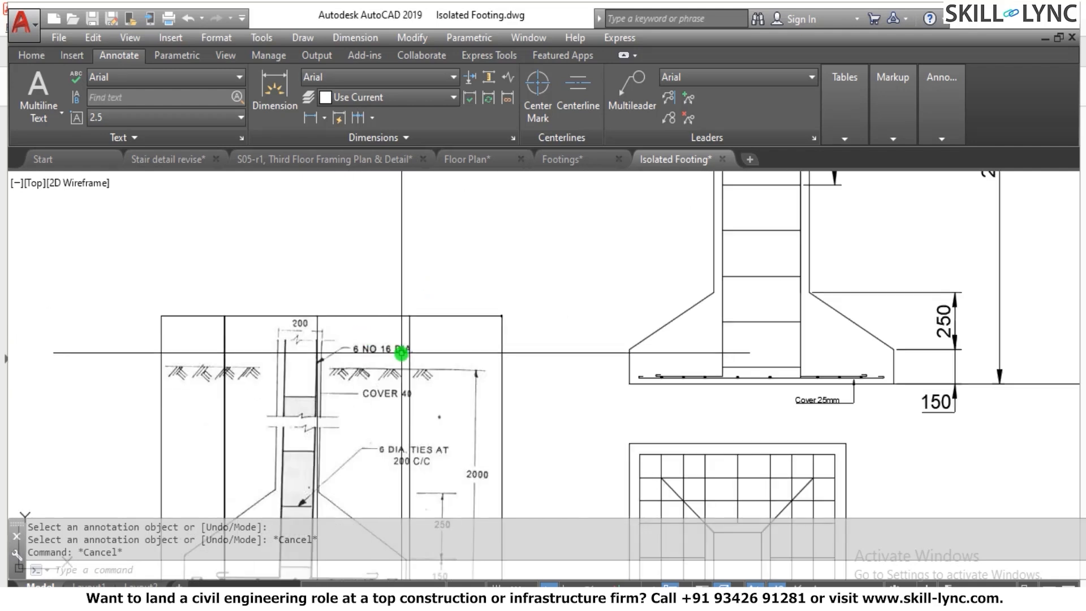
scroll(356, 354, "down", 3)
scroll(547, 223, "up", 5)
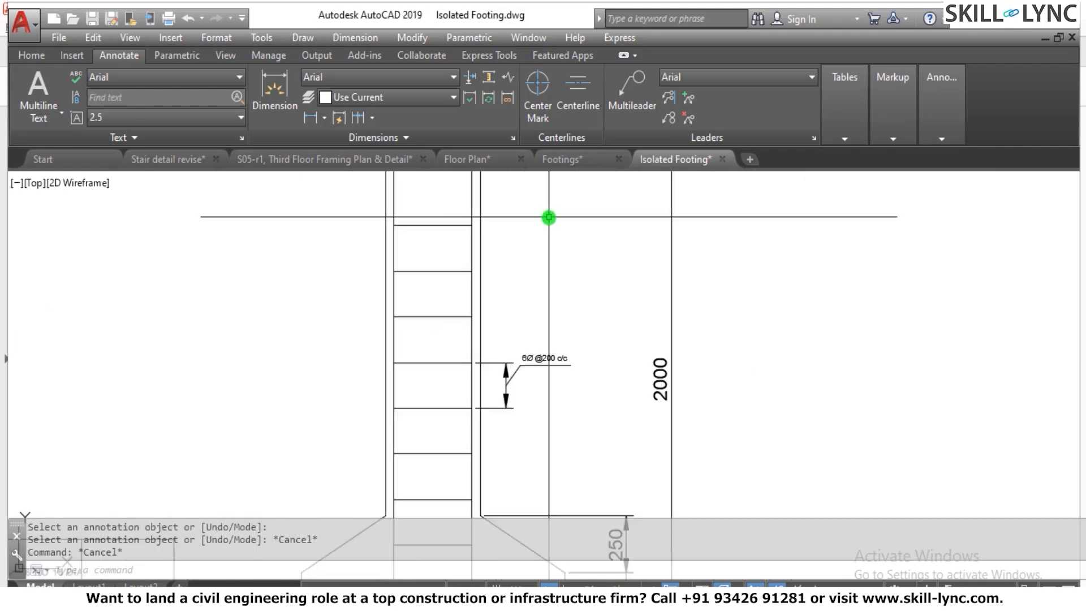
Draw a multileader from the column's right-hand vertical bar with a horizontal landing, placing the arrowhead with the Nearest object snap.
left_click(624, 113)
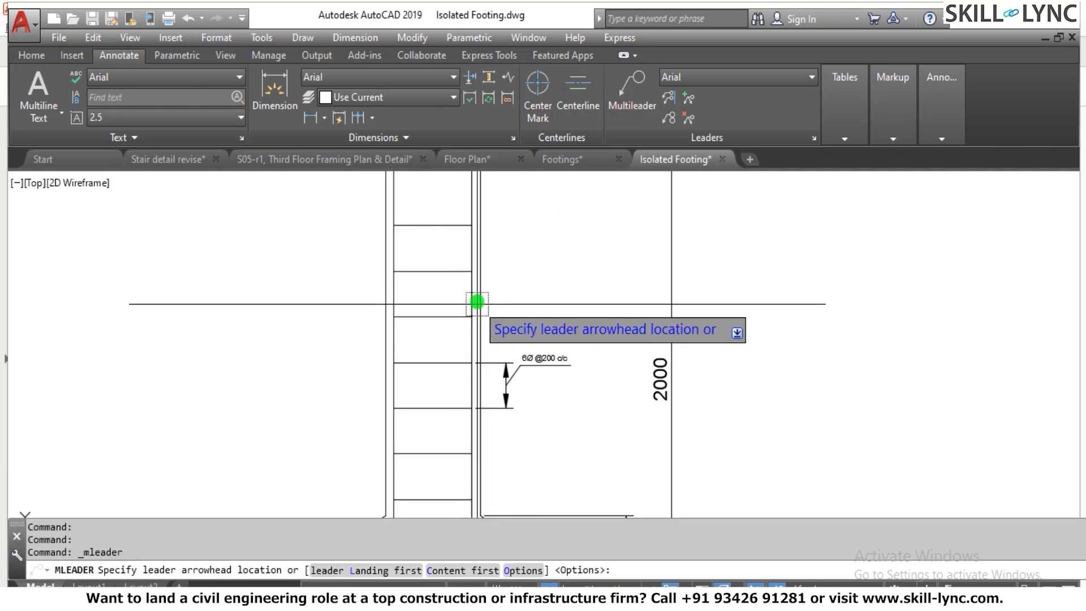
scroll(473, 249, "up", 4)
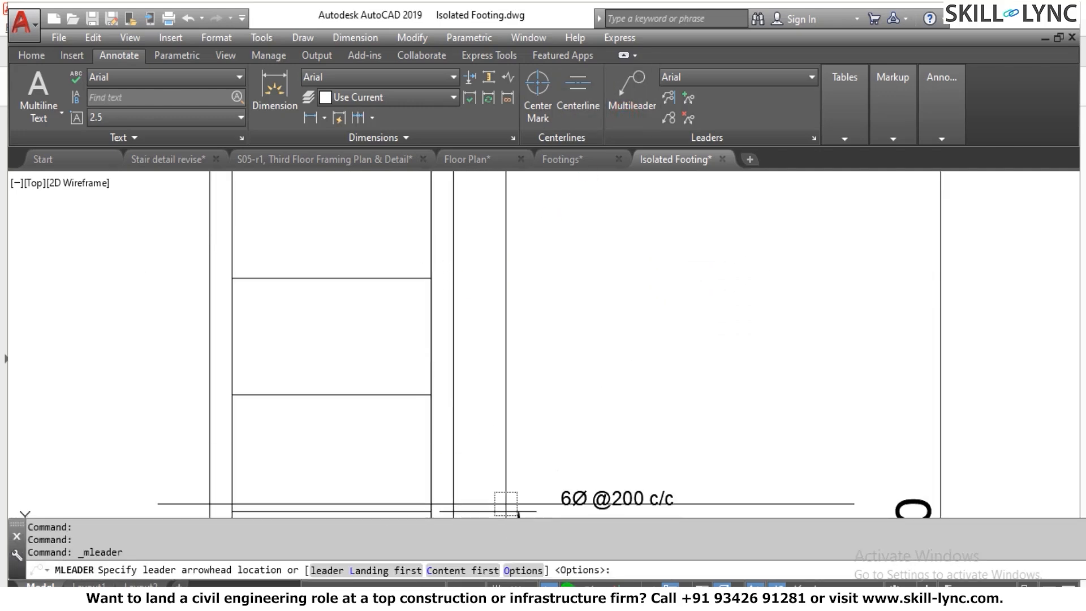
right_click(686, 586)
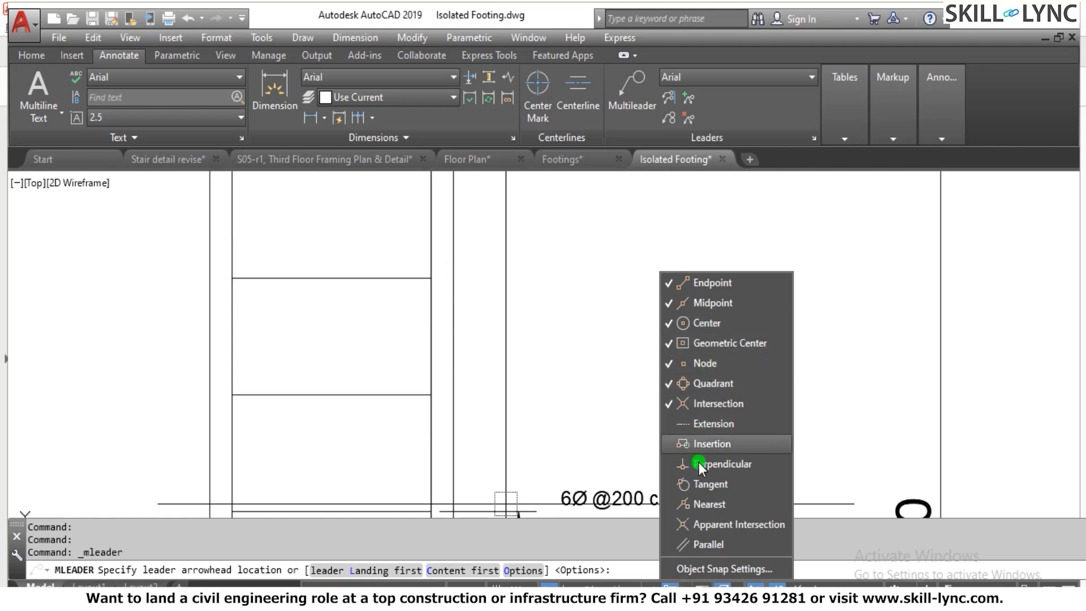
left_click(552, 266)
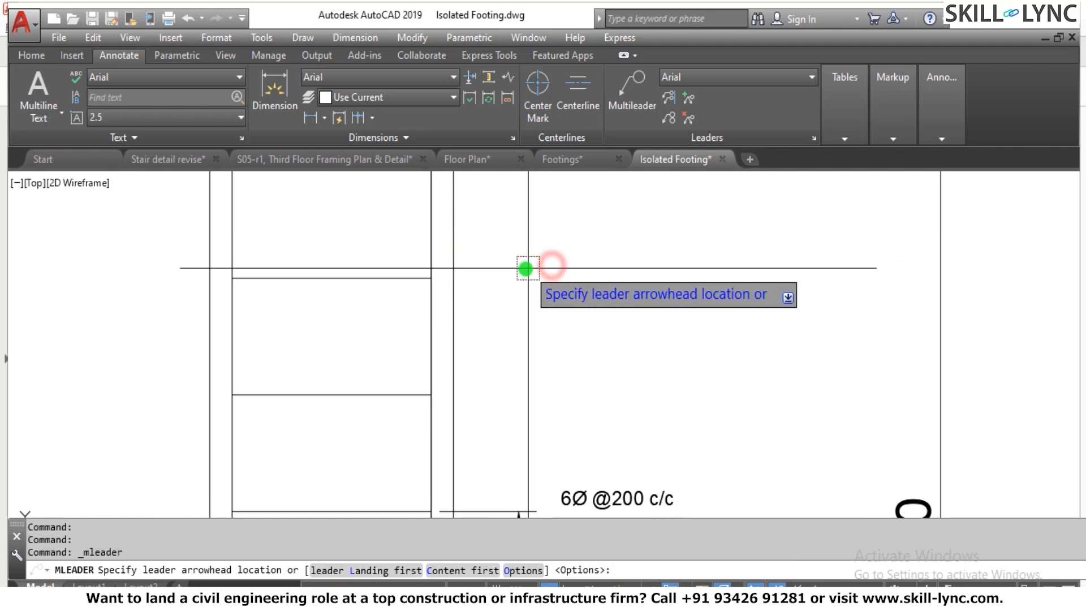
scroll(643, 379, "down", 2)
left_click(506, 271)
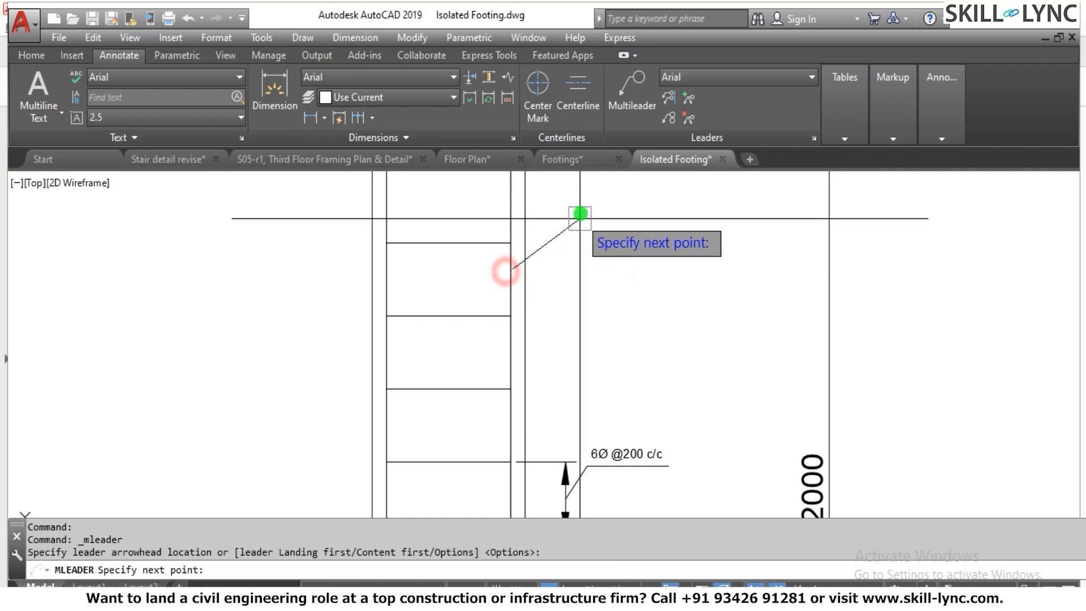
left_click(569, 190)
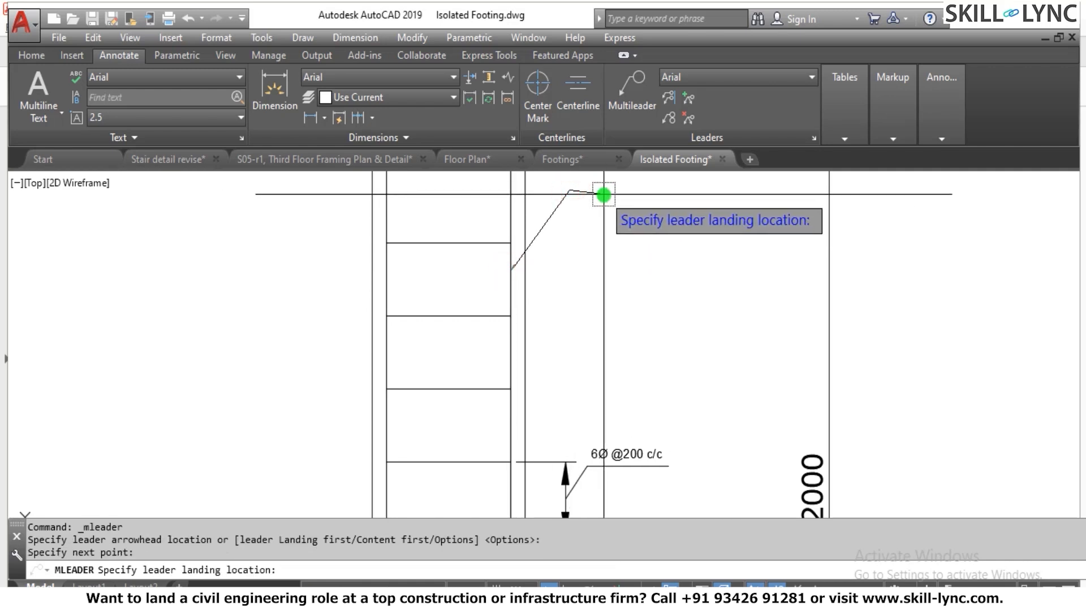
key("F8")
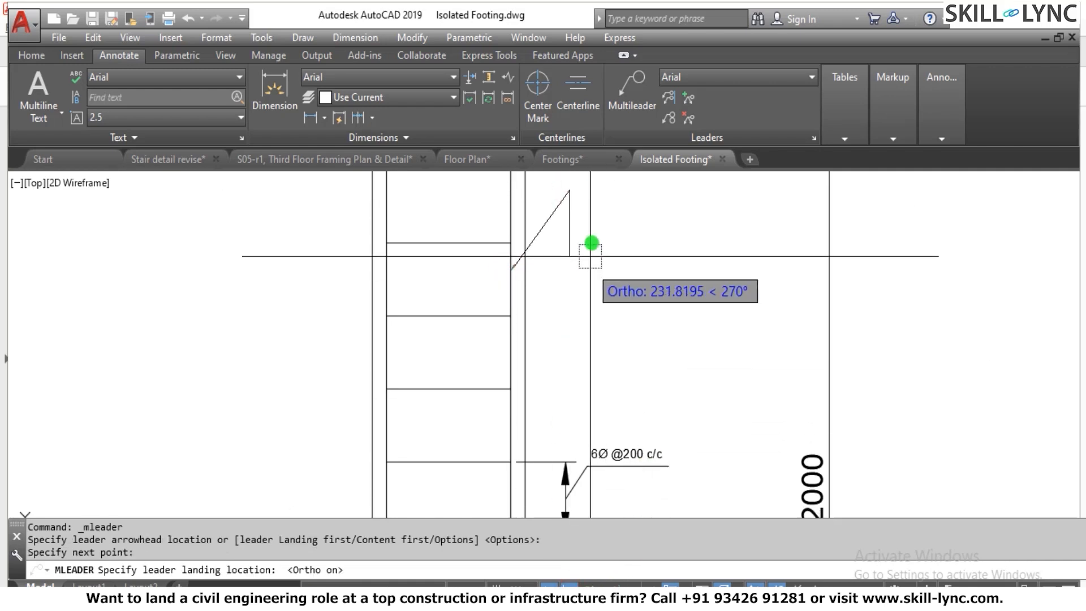
left_click(613, 199)
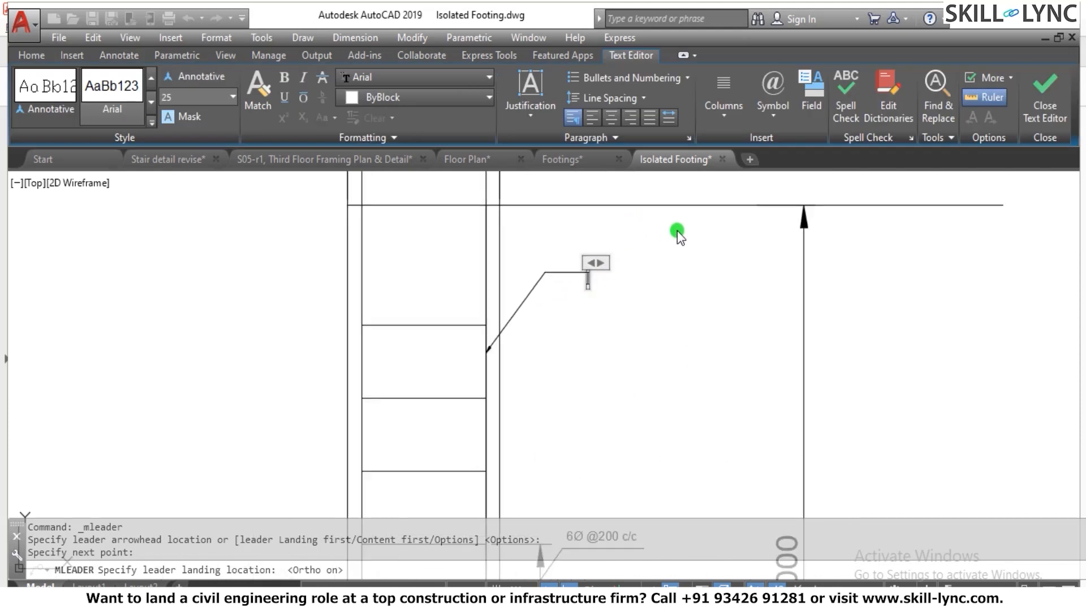
Enter "6 No 16 DIA" as the column bar callout, checking the note in the reference section, and end text editing.
type("6 No.@")
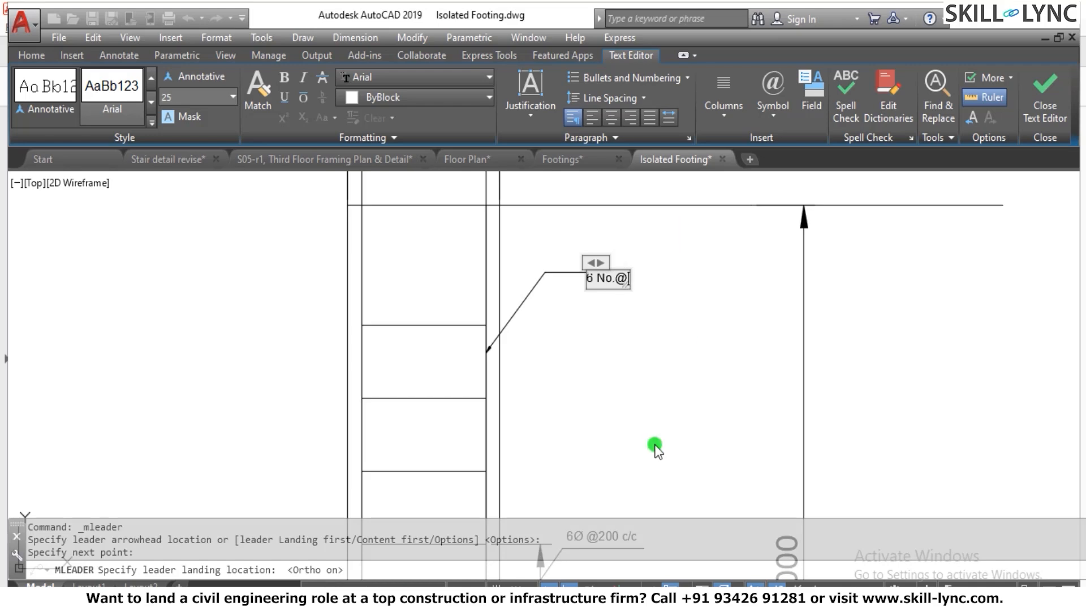
scroll(656, 450, "down", 5)
scroll(582, 508, "up", 5)
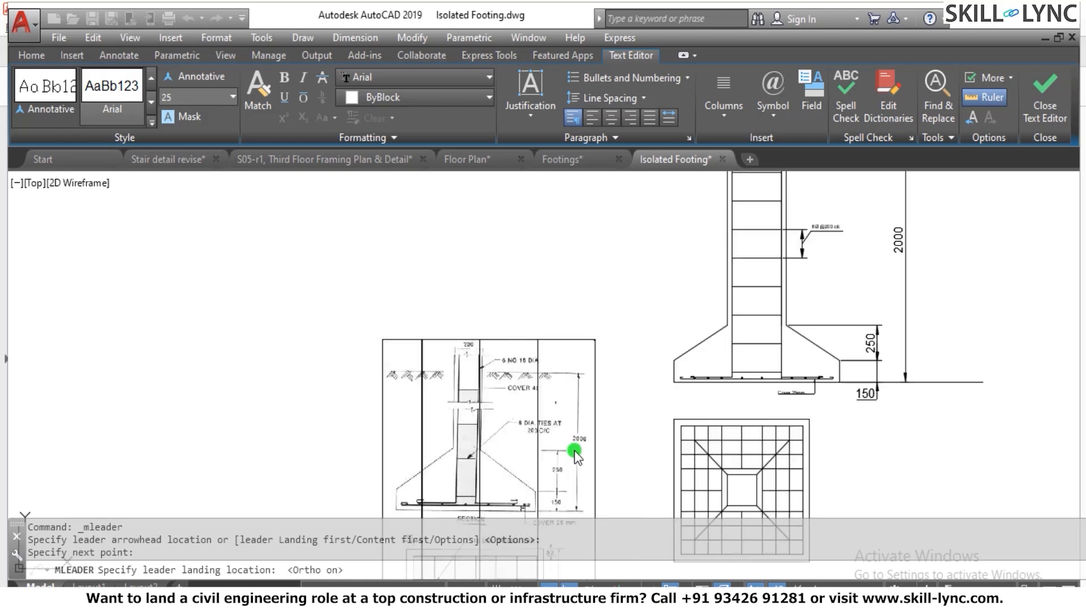
scroll(660, 300, "down", 5)
scroll(684, 211, "up", 3)
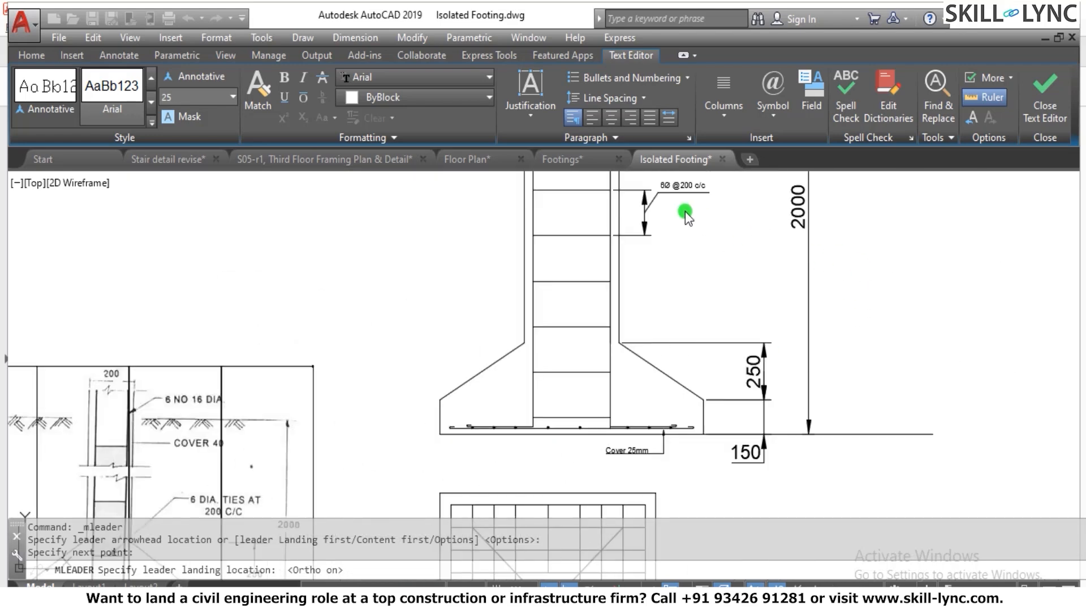
scroll(699, 282, "down", 3)
scroll(700, 237, "up", 3)
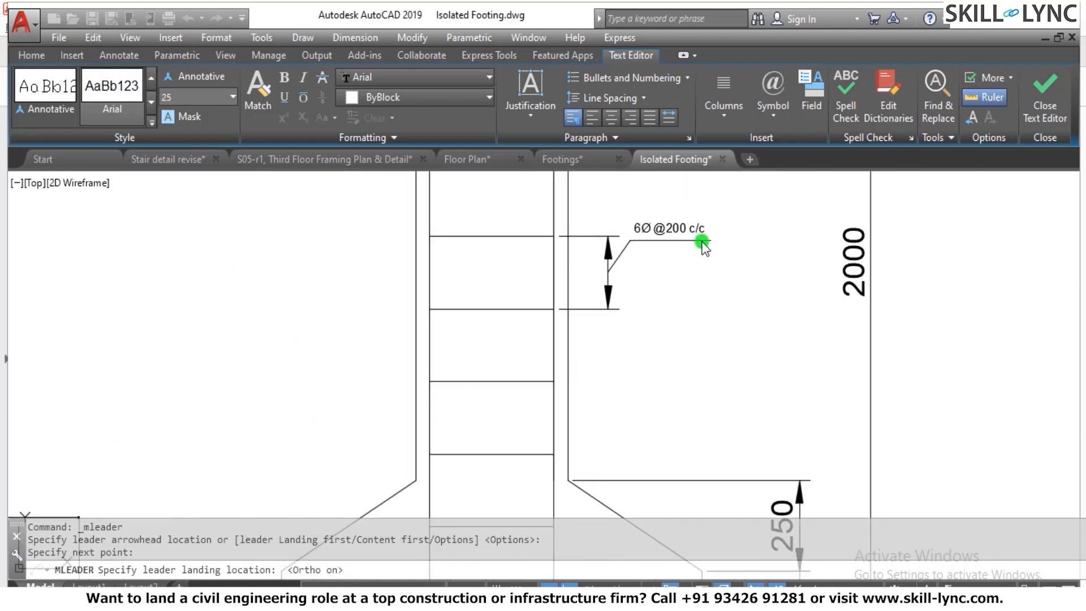
scroll(686, 363, "down", 3)
scroll(685, 362, "up", 3)
scroll(697, 295, "up", 2)
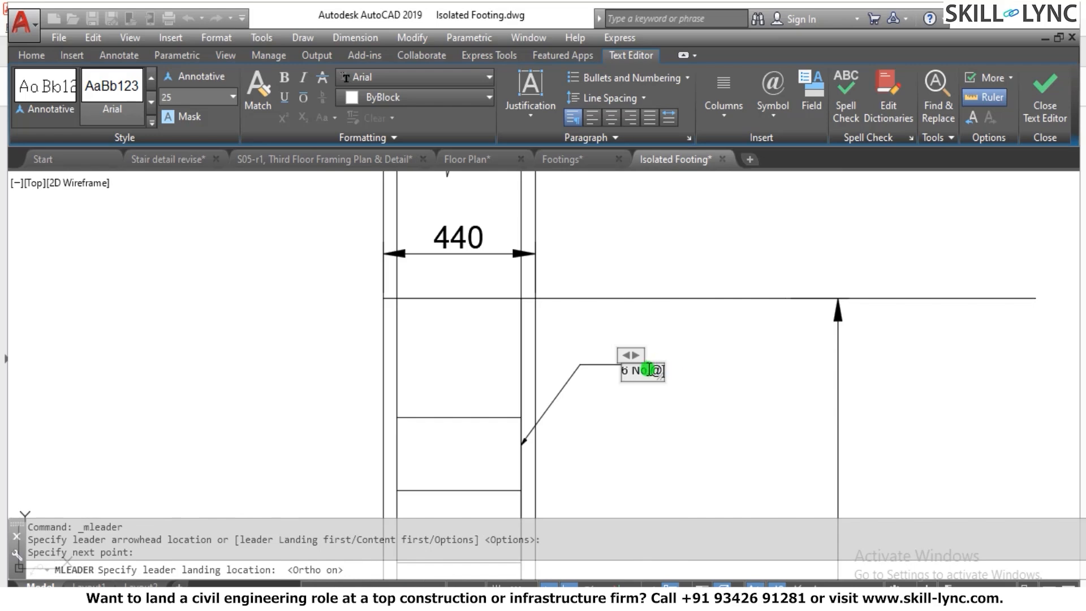
type("16 DIA")
left_click(684, 446)
scroll(688, 432, "down", 3)
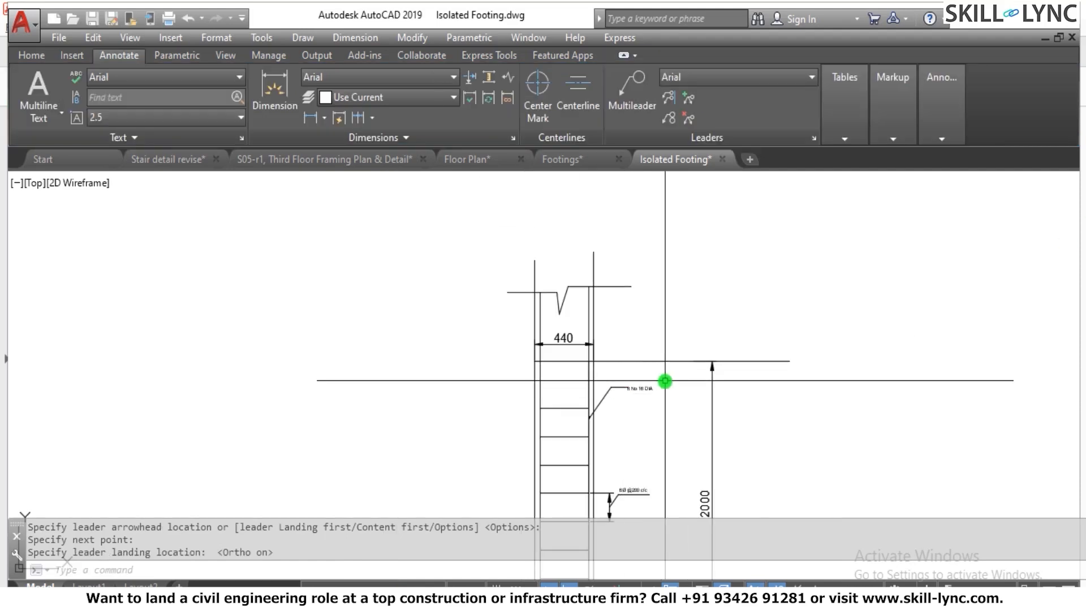
Examine the column bar callout's multileader properties and its placement in the footing section.
scroll(632, 388, "up", 4)
left_click(627, 404)
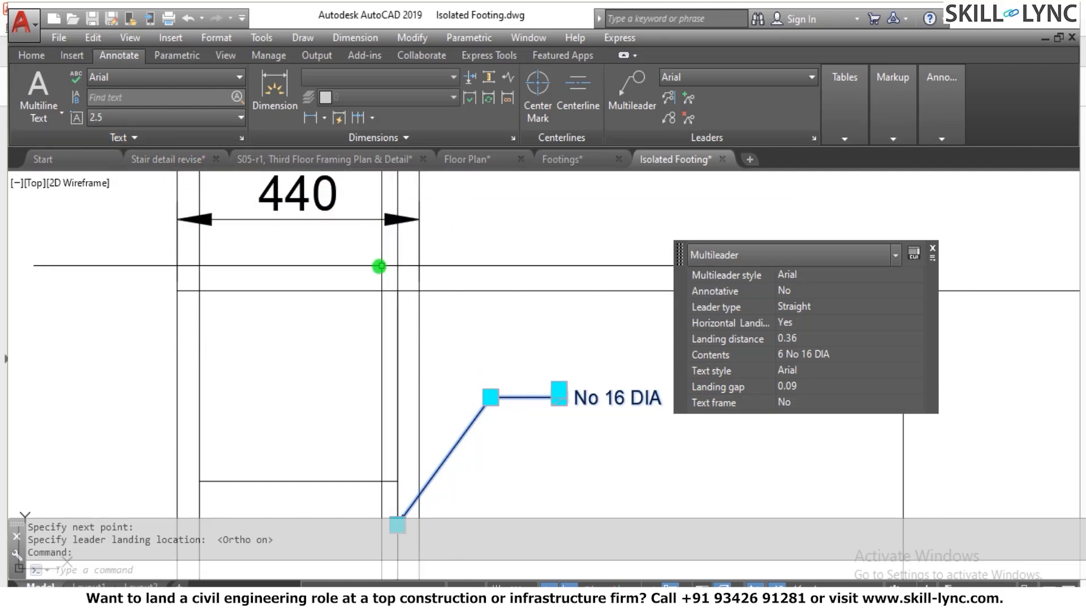
key("Escape")
key("Escape")
key("Escape")
scroll(664, 422, "up", 3)
scroll(659, 412, "down", 10)
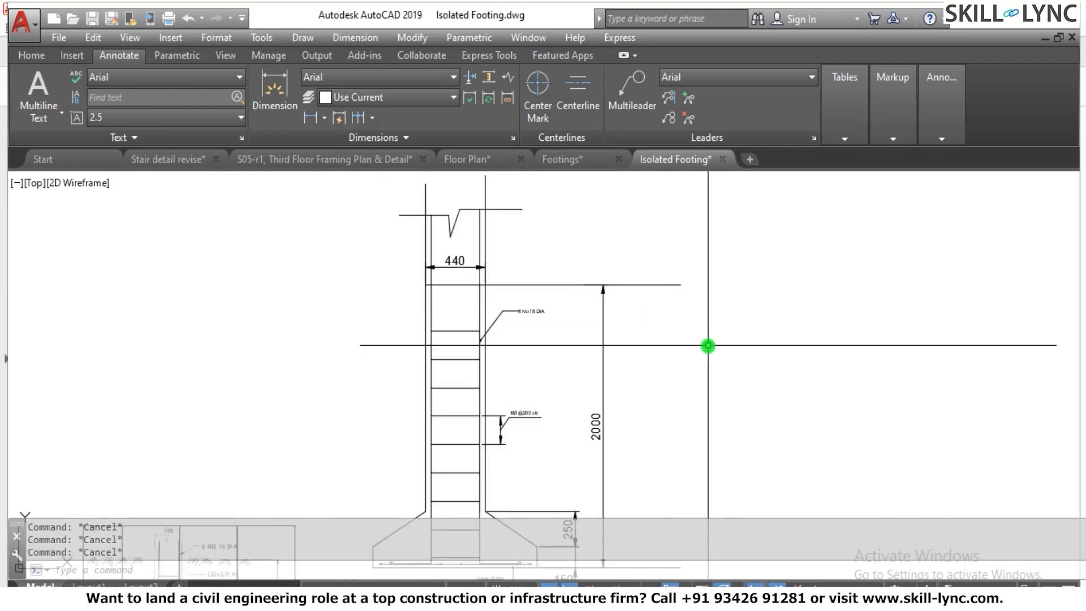
scroll(550, 325, "up", 3)
scroll(567, 291, "down", 5)
scroll(570, 274, "up", 5)
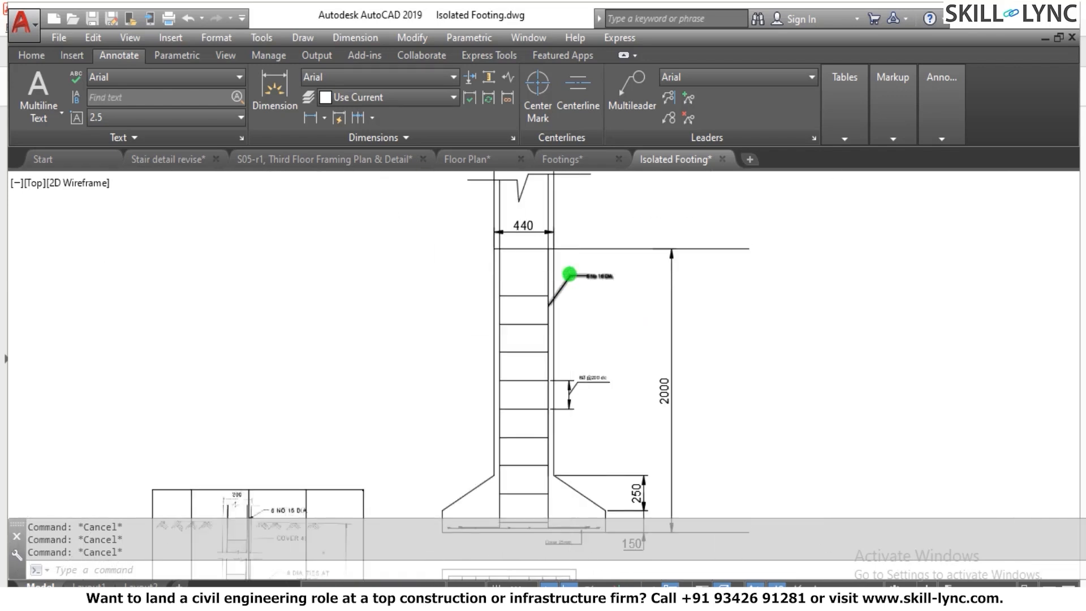
scroll(569, 272, "up", 3)
left_click(572, 287)
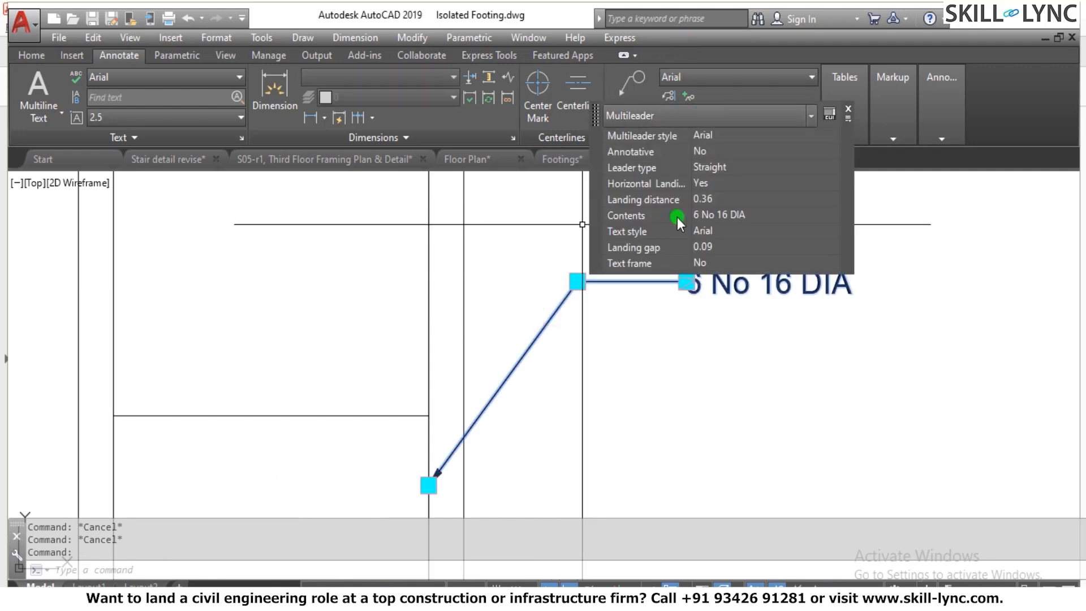
scroll(507, 300, "down", 6)
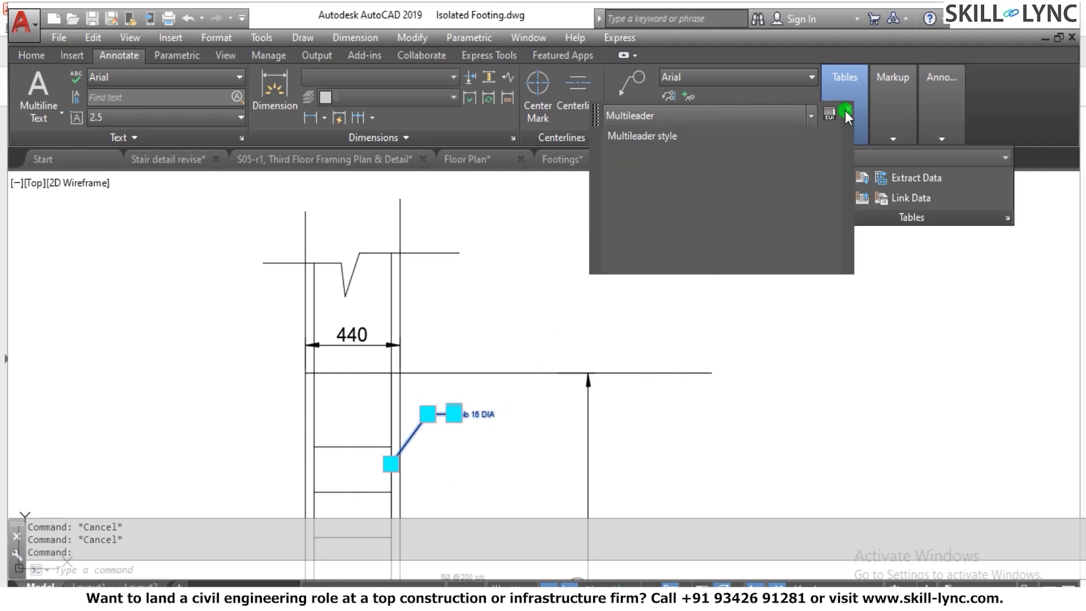
key("Escape")
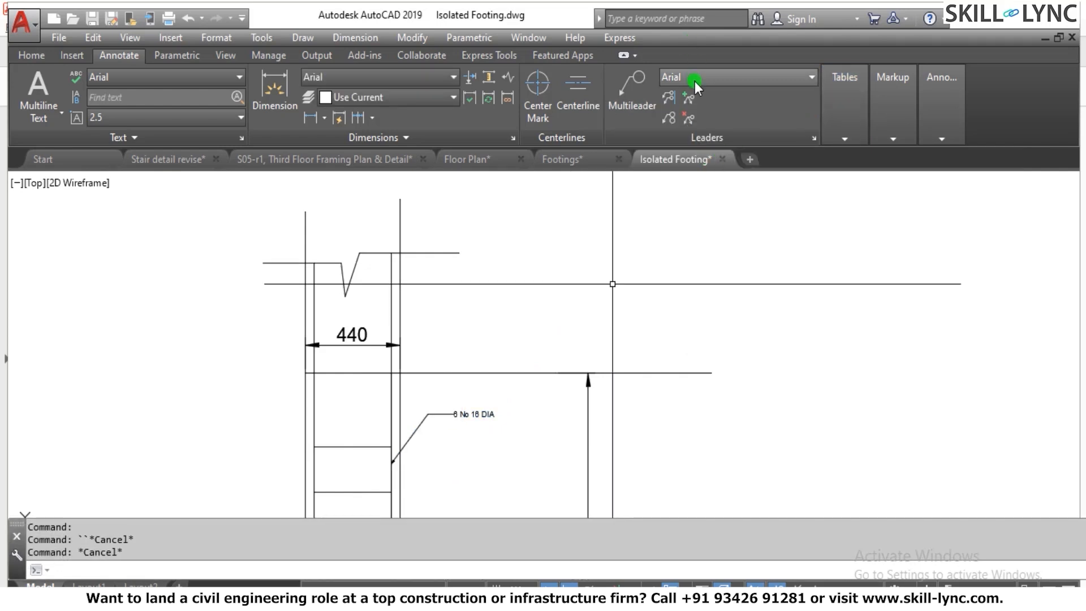
Try to add a second leader from the "6 No 16 DIA" callout to the column's left-hand vertical bar.
scroll(421, 441, "up", 4)
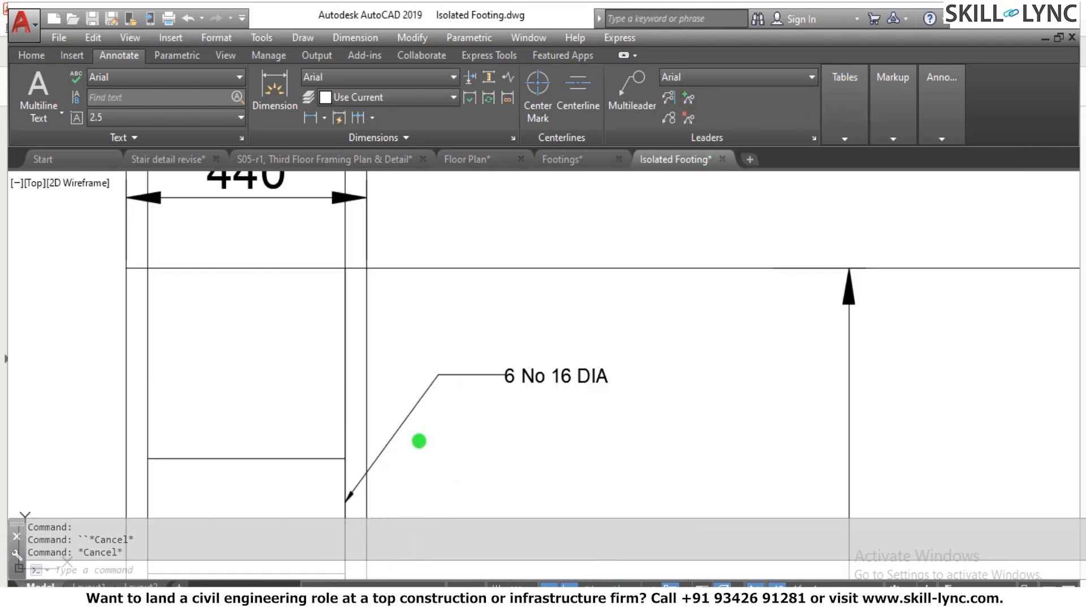
scroll(418, 441, "up", 2)
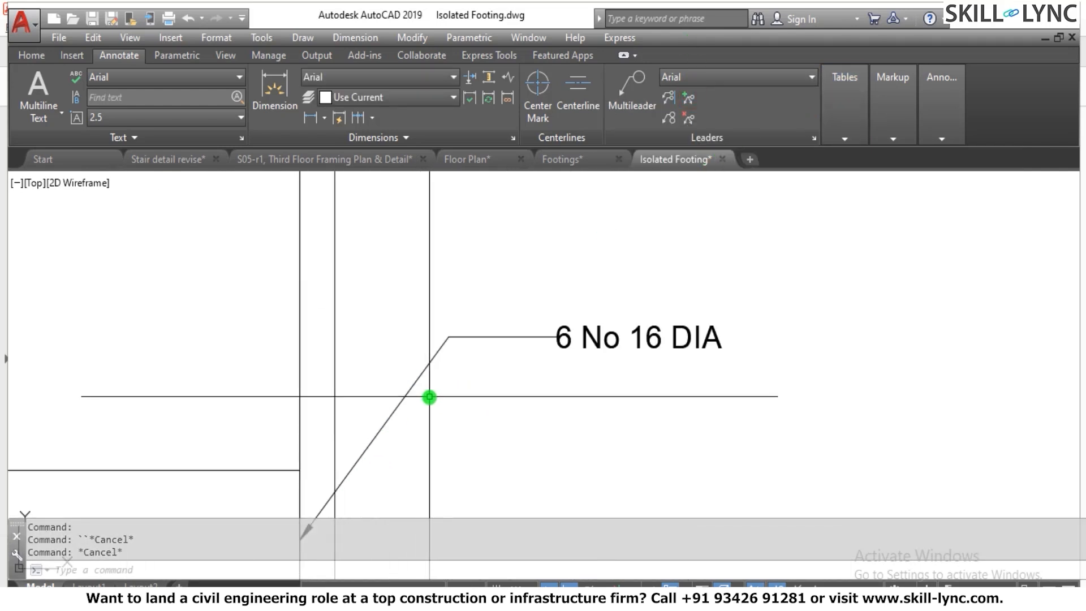
left_click(684, 103)
left_click(425, 367)
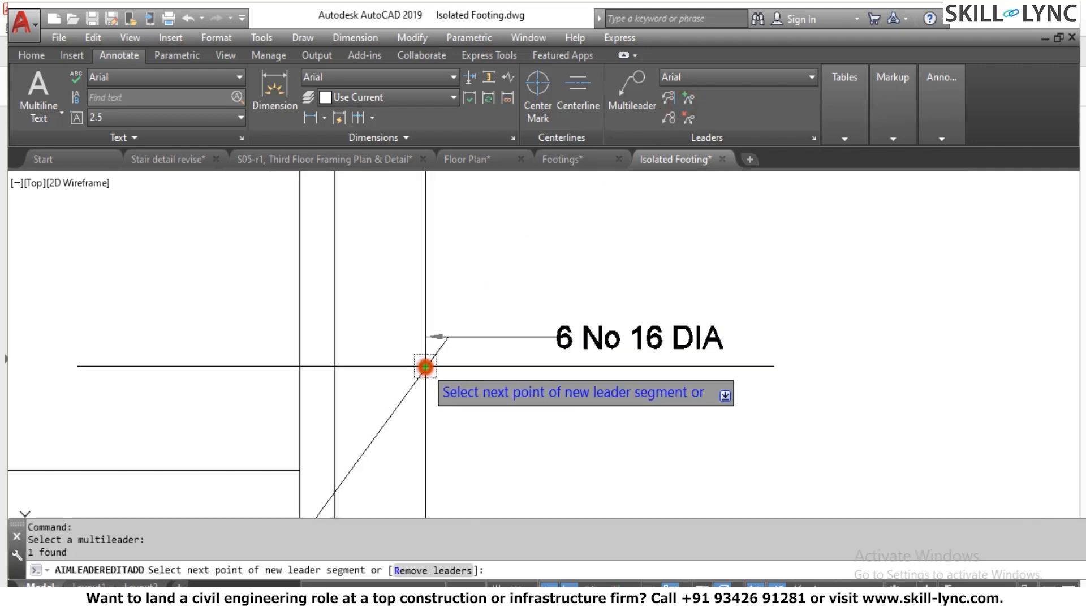
scroll(359, 279, "down", 4)
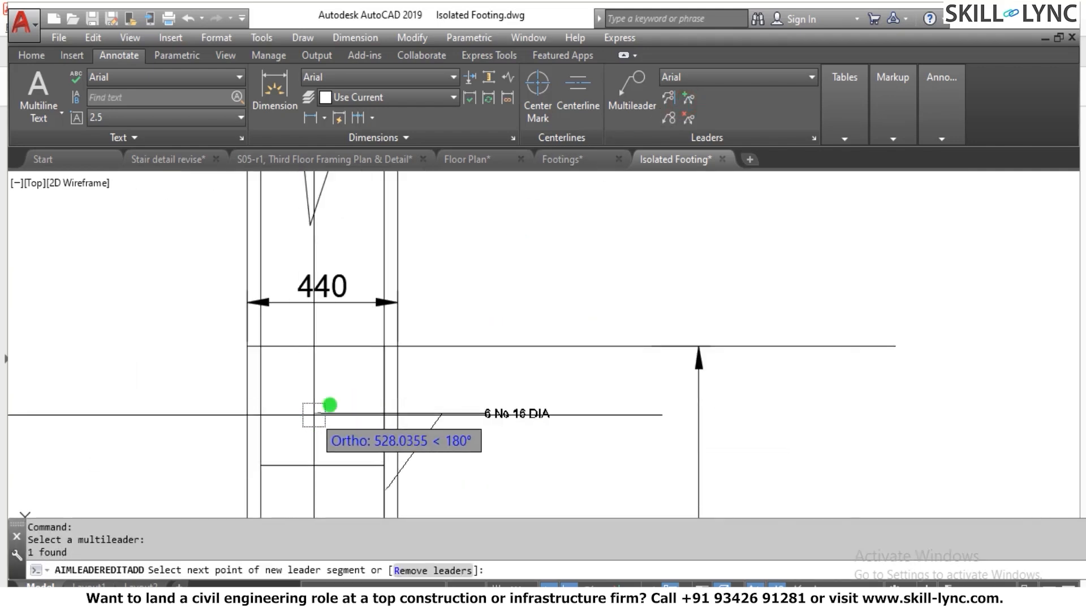
left_click(266, 419)
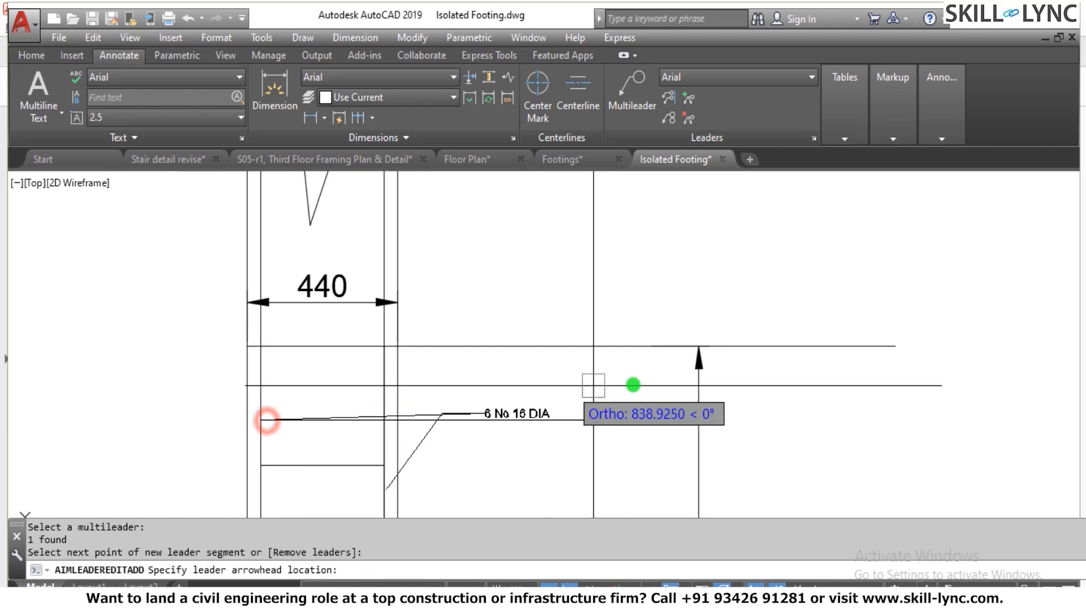
type("u")
key("Return")
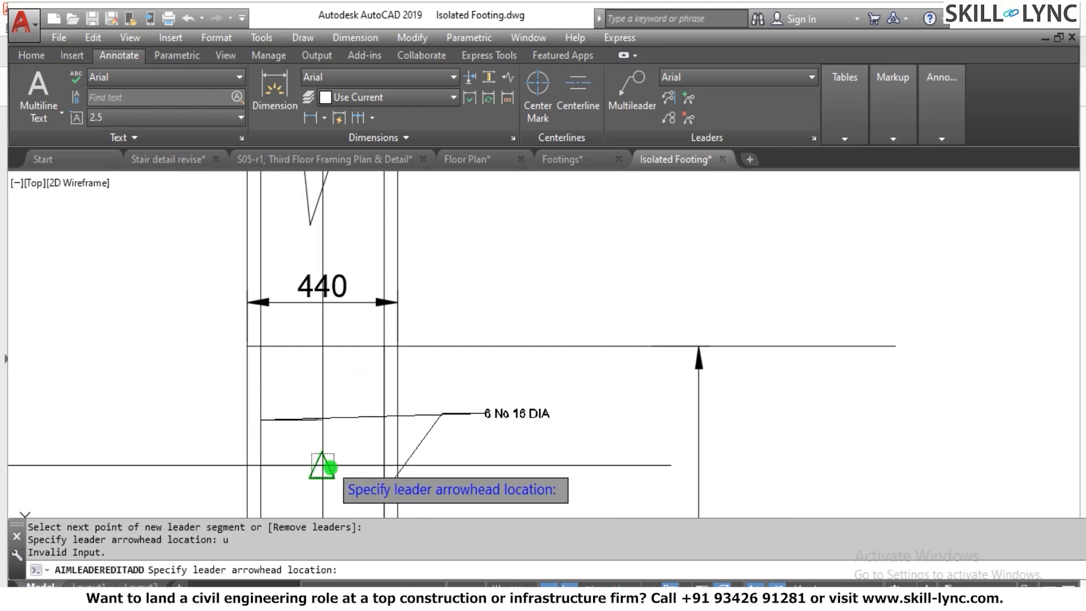
type("u")
key("Return")
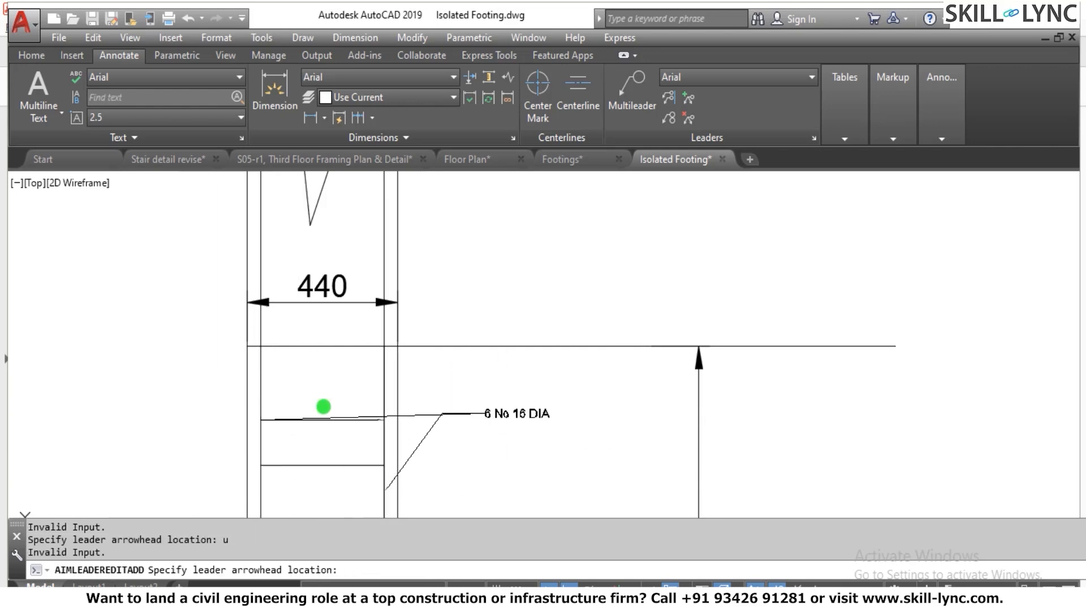
key("Escape")
Erase the "6 No 16 DIA" multileader together with its added leader.
left_click(306, 436)
left_click(296, 392)
type("e")
key("Return")
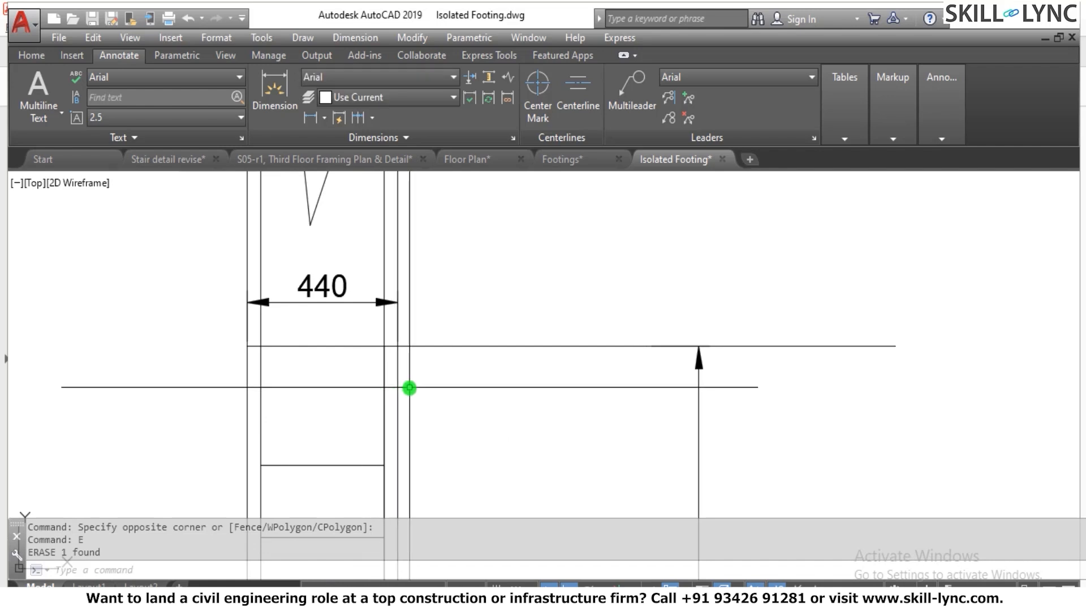
Undo the erase, the added second leader and the original column bar multileader.
key("ctrl+z")
key("ctrl+z")
key("ctrl+z")
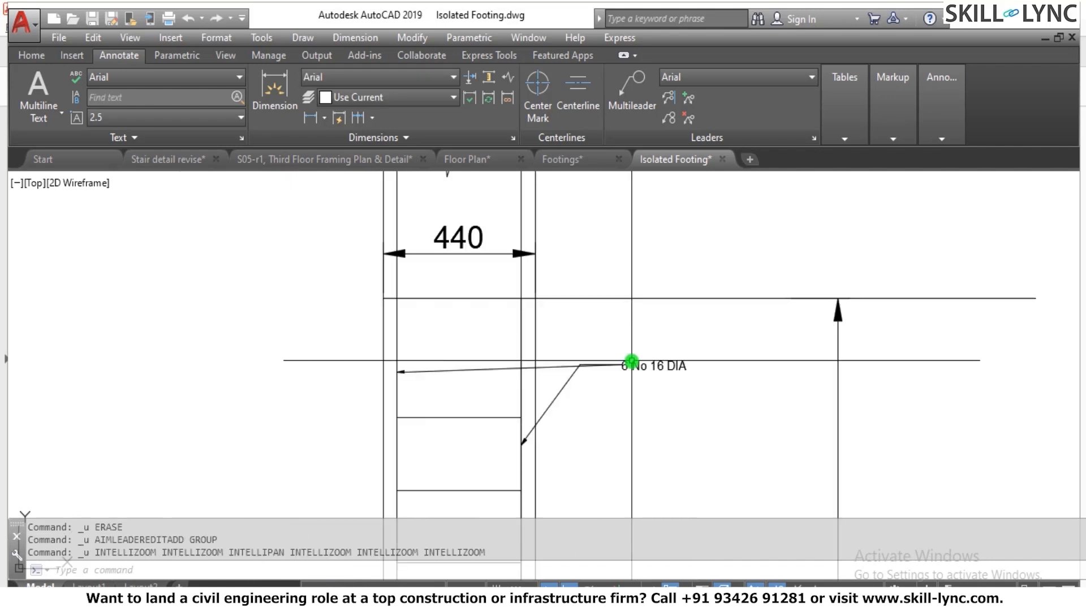
key("ctrl+z")
Place a multileader with its arrowhead on the column's right-hand inner vertical bar and a horizontal landing outside the column, below the 440 dimension.
scroll(526, 392, "down", 4)
scroll(539, 316, "up", 6)
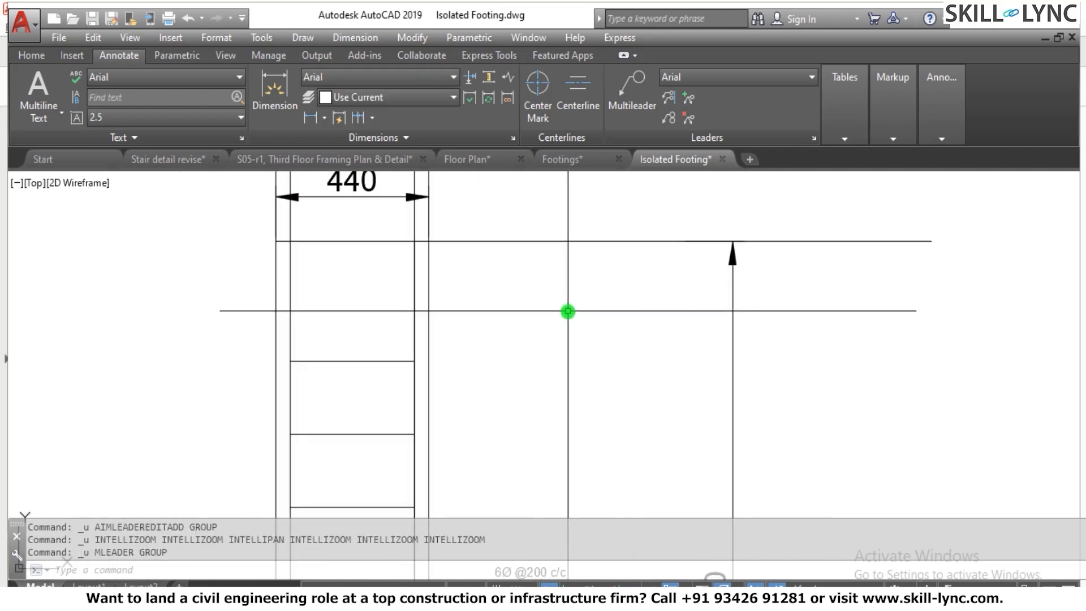
left_click(631, 87)
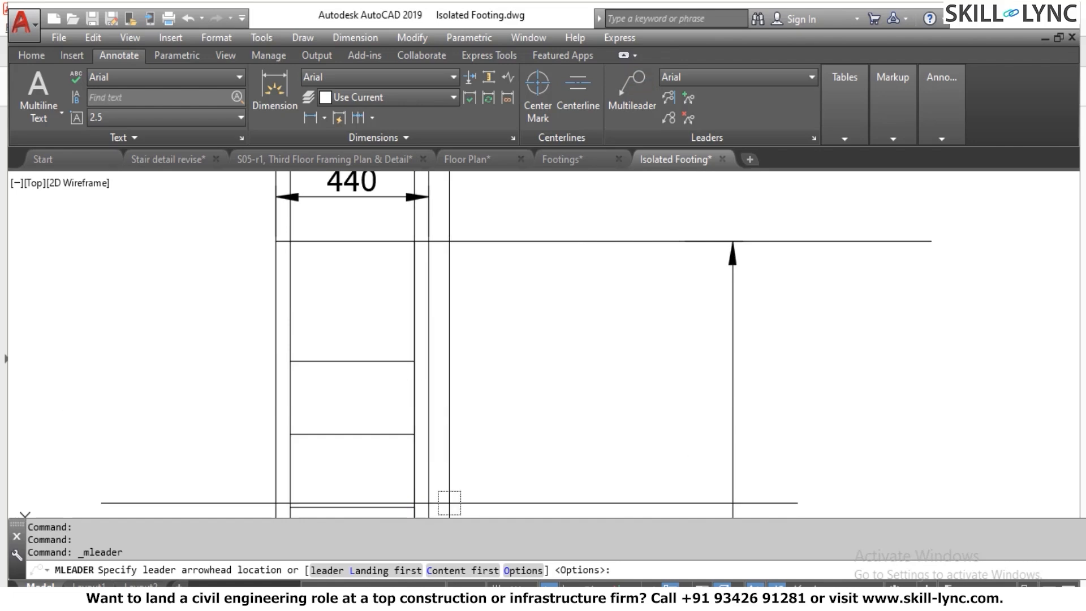
right_click(660, 272, "shift")
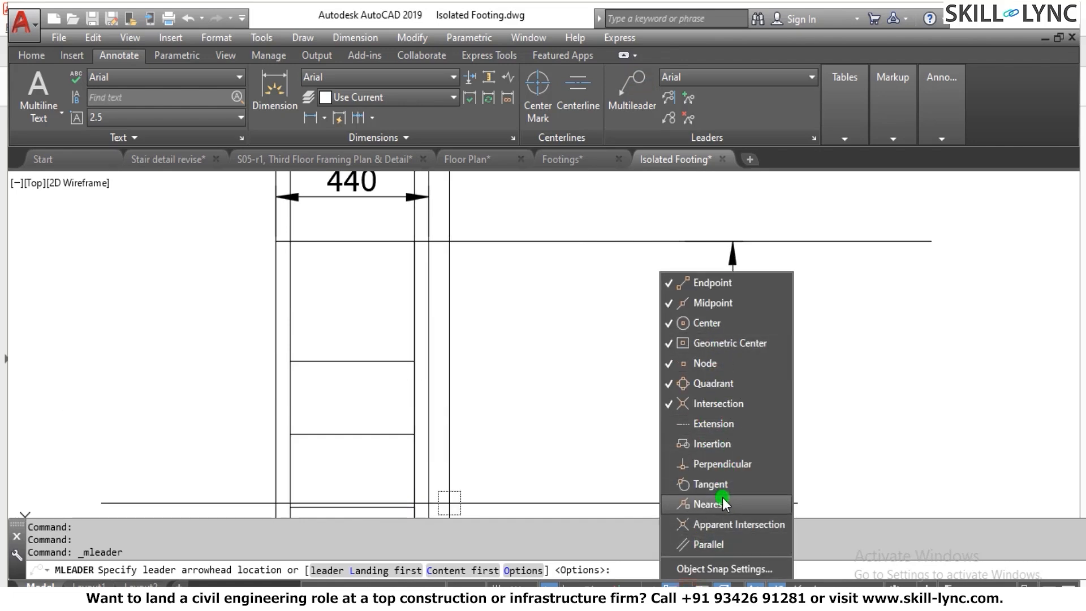
left_click(550, 389)
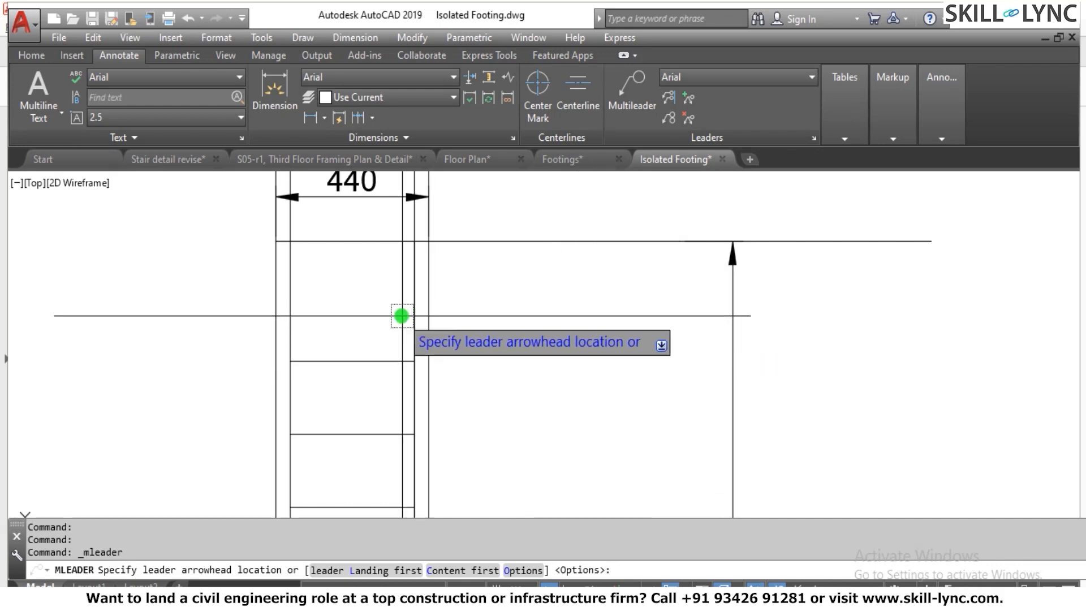
left_click(415, 413)
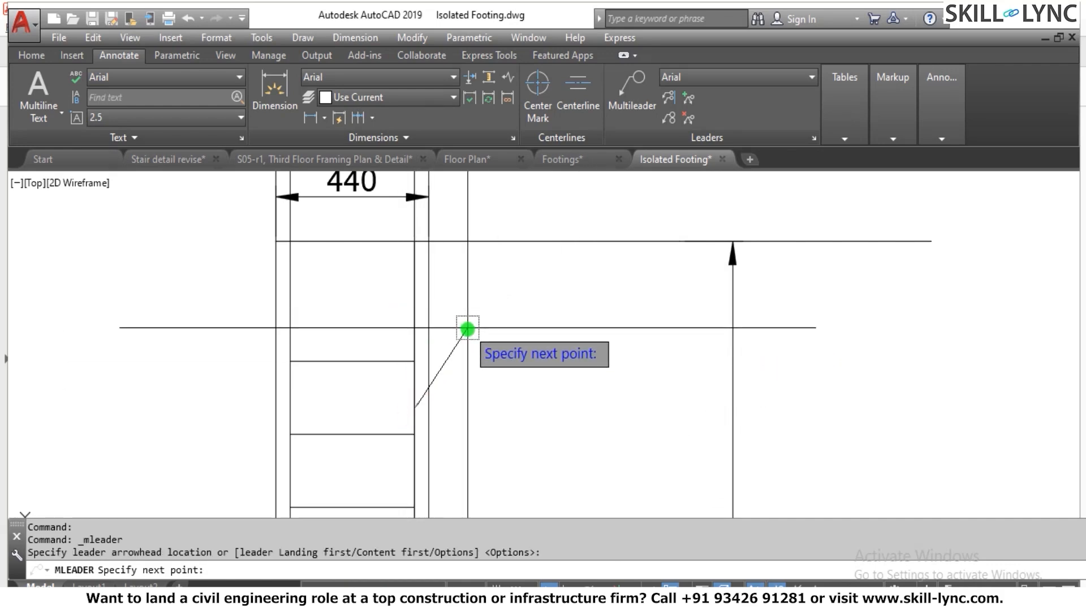
left_click(468, 329)
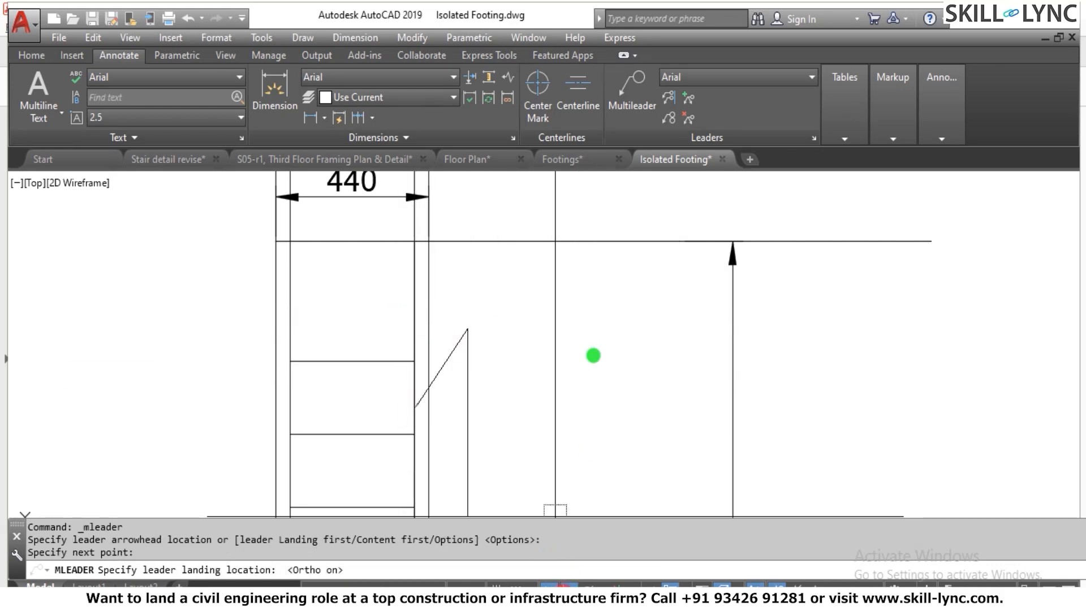
left_click(527, 342)
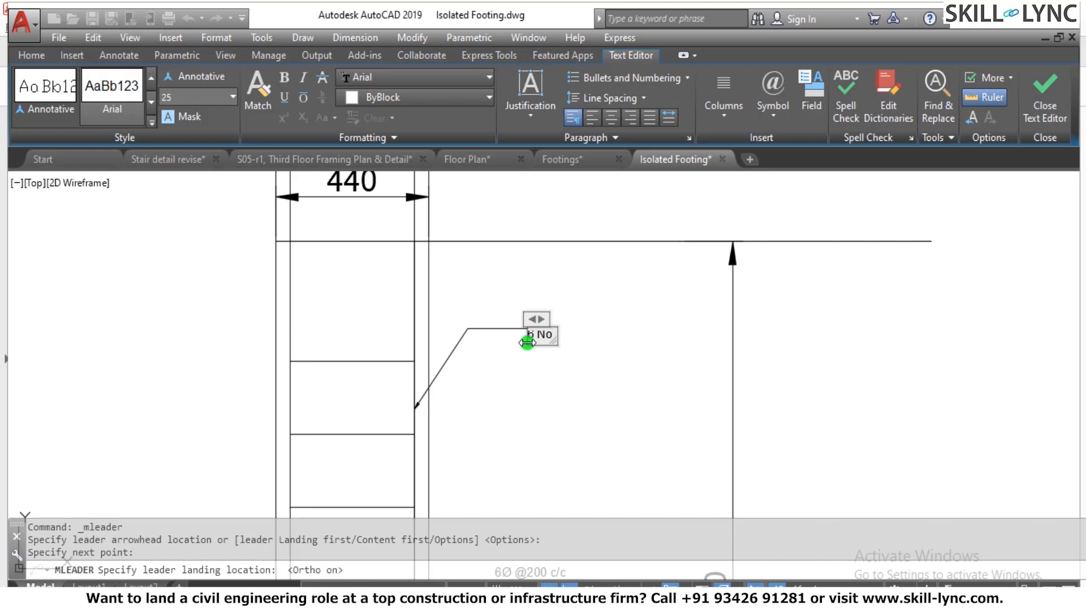
Enter "6 No. 16 DIA" as the column bar multileader's text, following the reference drawing.
scroll(562, 272, "down", 5)
scroll(449, 300, "up", 5)
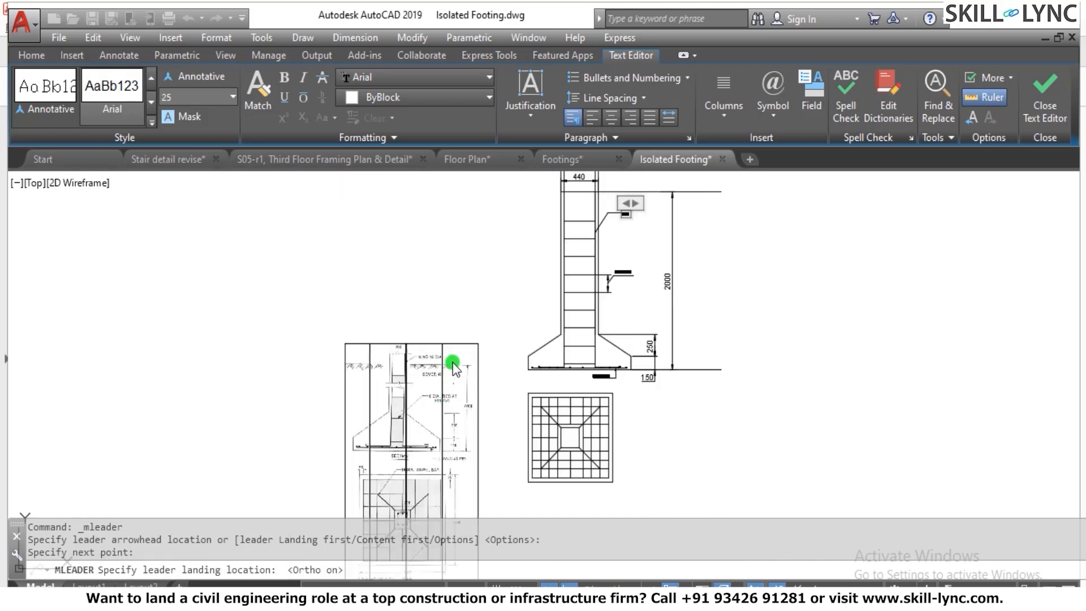
scroll(388, 351, "down", 6)
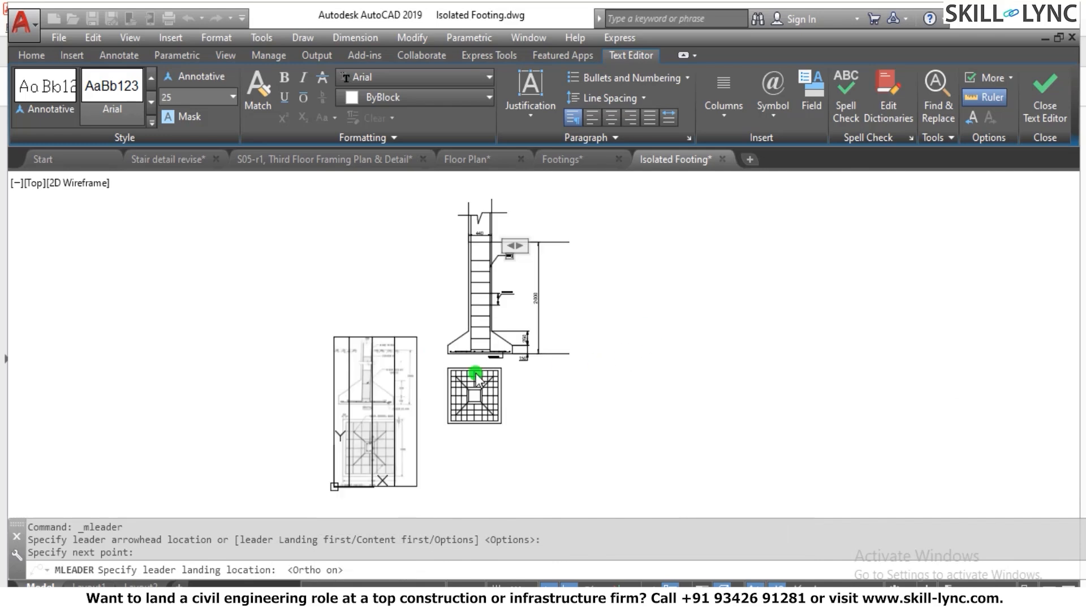
scroll(686, 283, "up", 3)
scroll(660, 316, "down", 3)
scroll(639, 181, "up", 4)
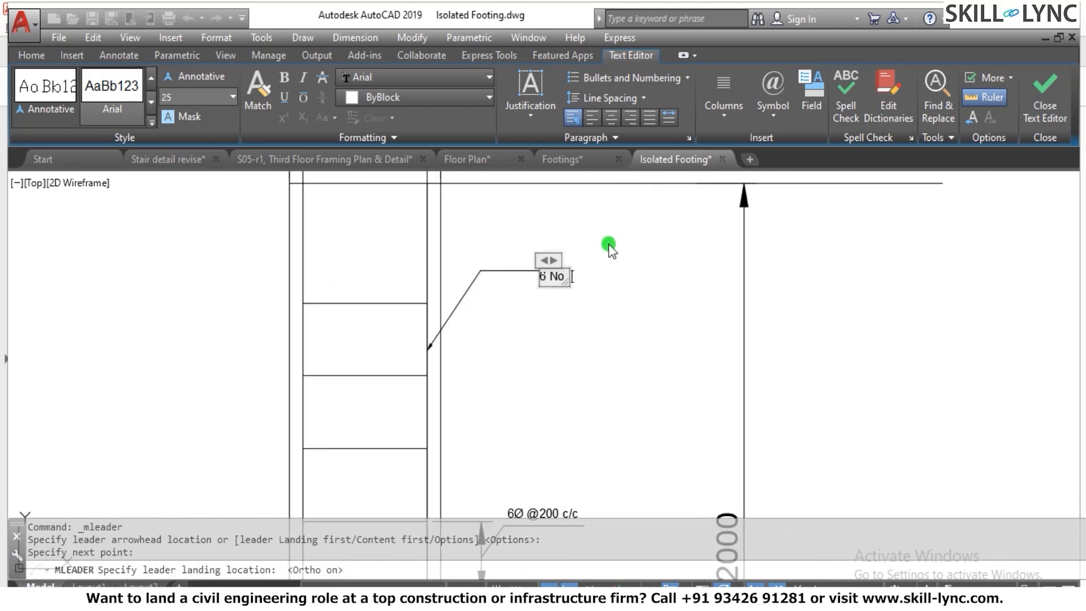
scroll(608, 243, "up", 2)
type("16 DIA")
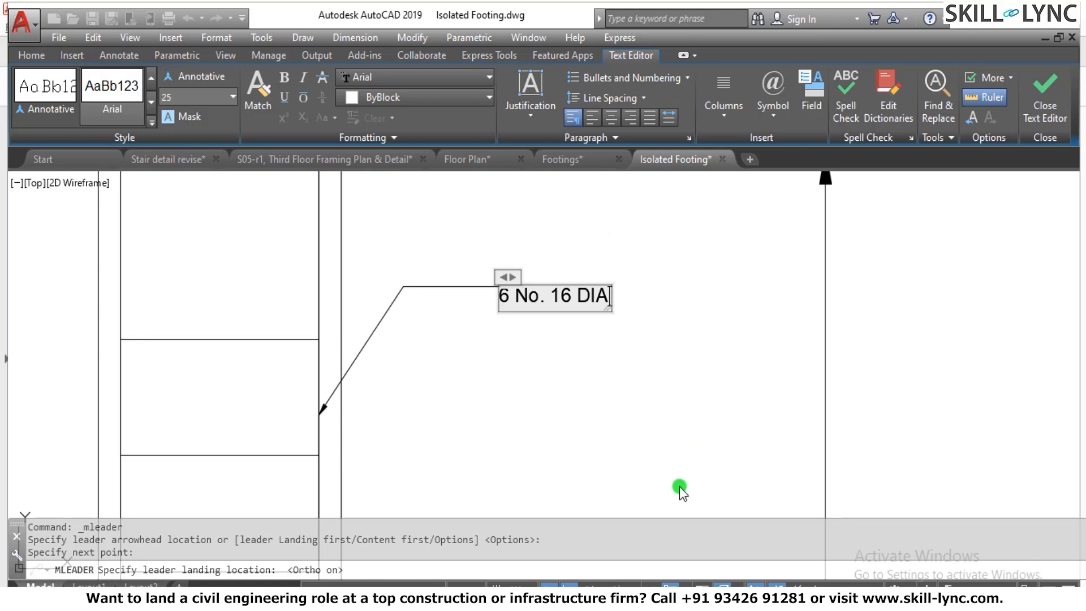
left_click(679, 416)
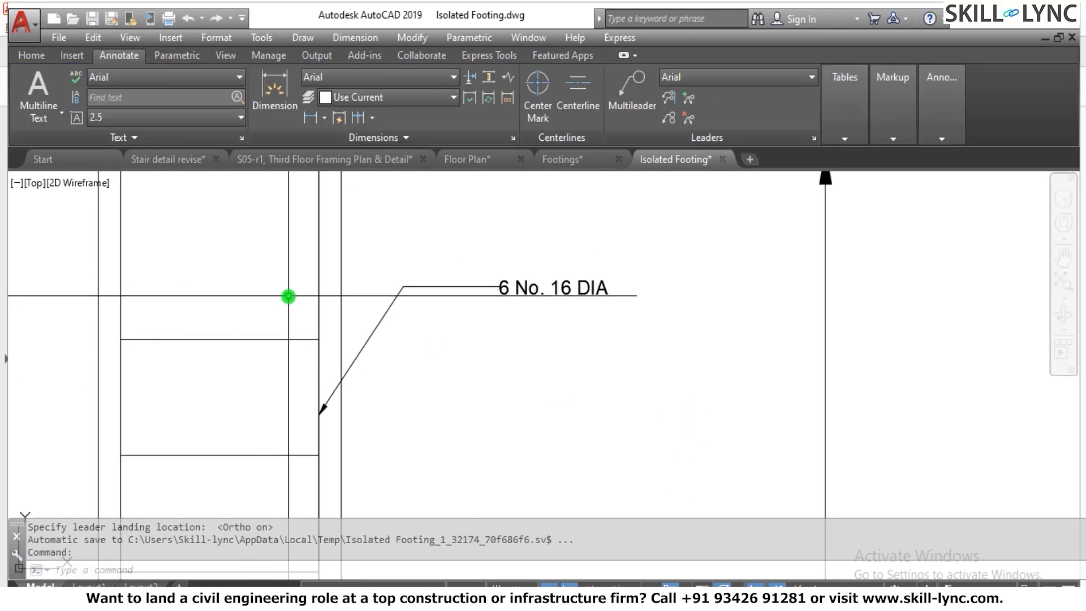
Add a second leader from the "6 No. 16 DIA" callout, perpendicular to the column's left-hand inner vertical bar.
scroll(472, 317, "down", 5)
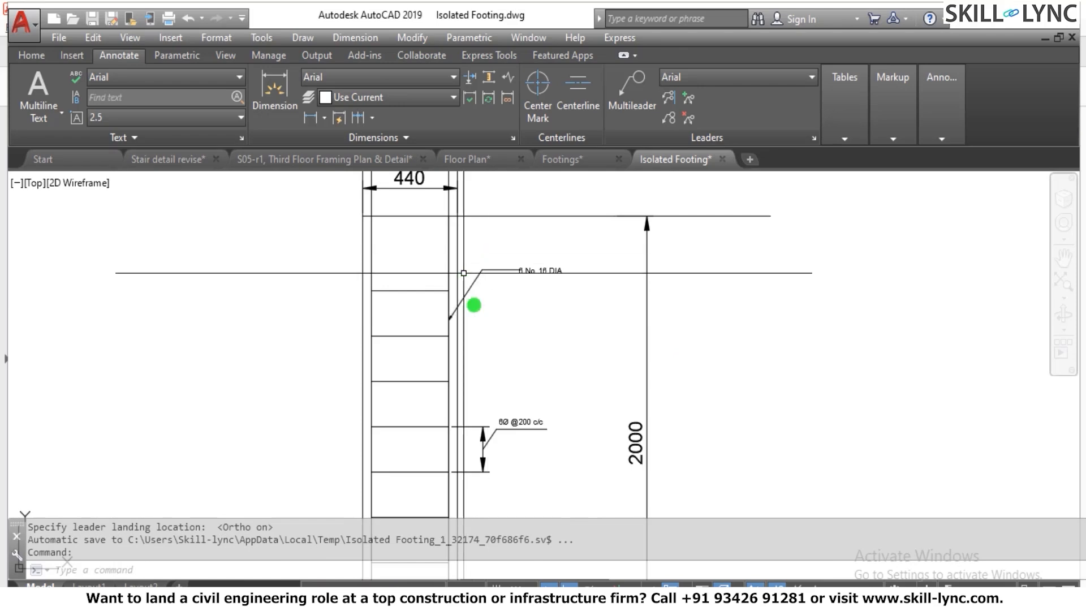
scroll(491, 326, "up", 1)
scroll(445, 314, "down", 1)
scroll(486, 206, "up", 1)
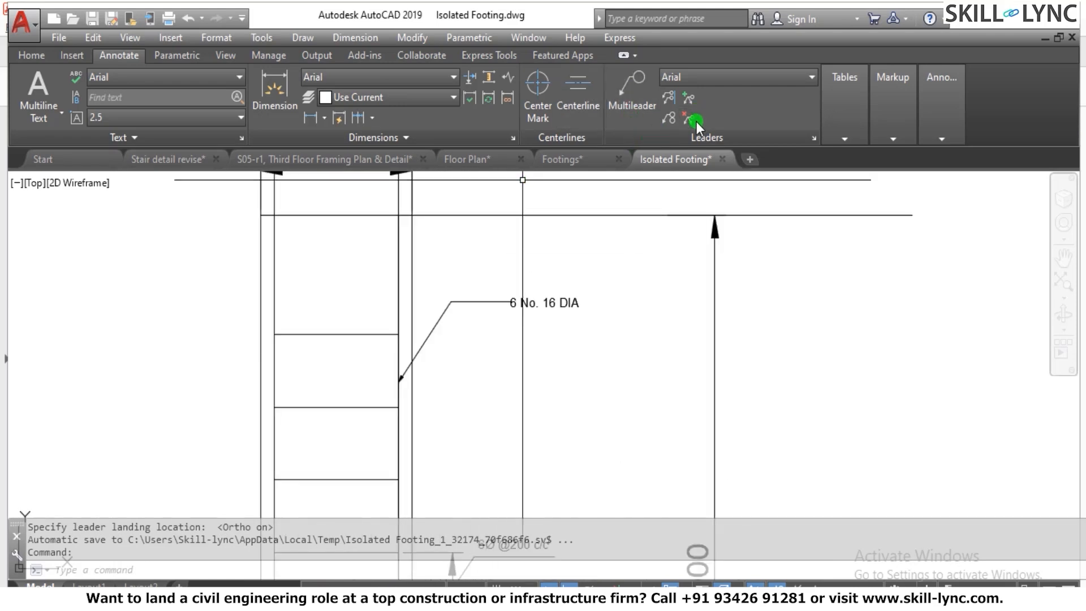
left_click(690, 103)
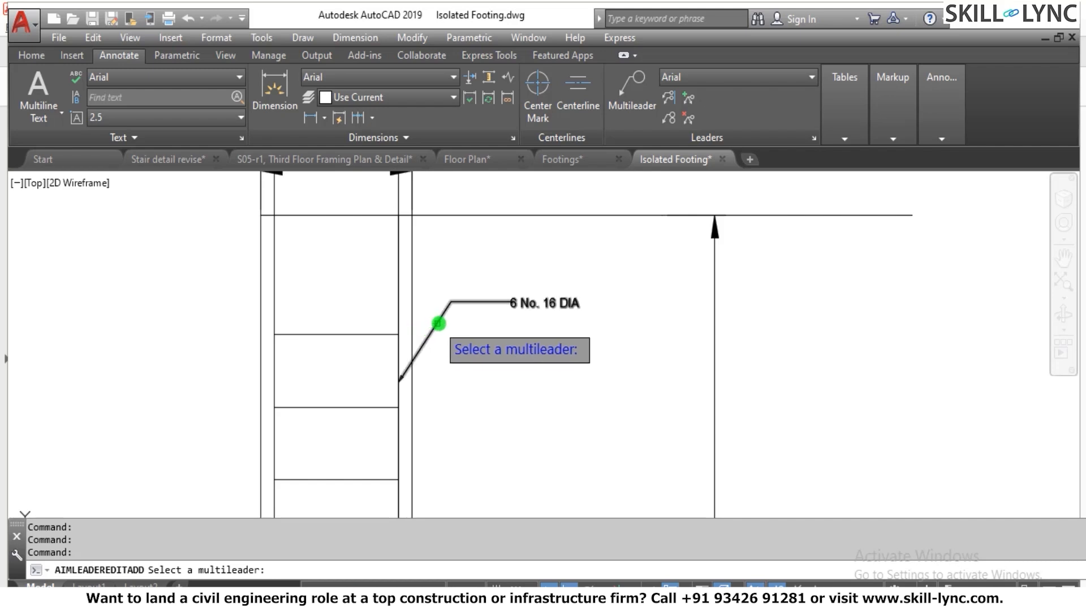
left_click(436, 320)
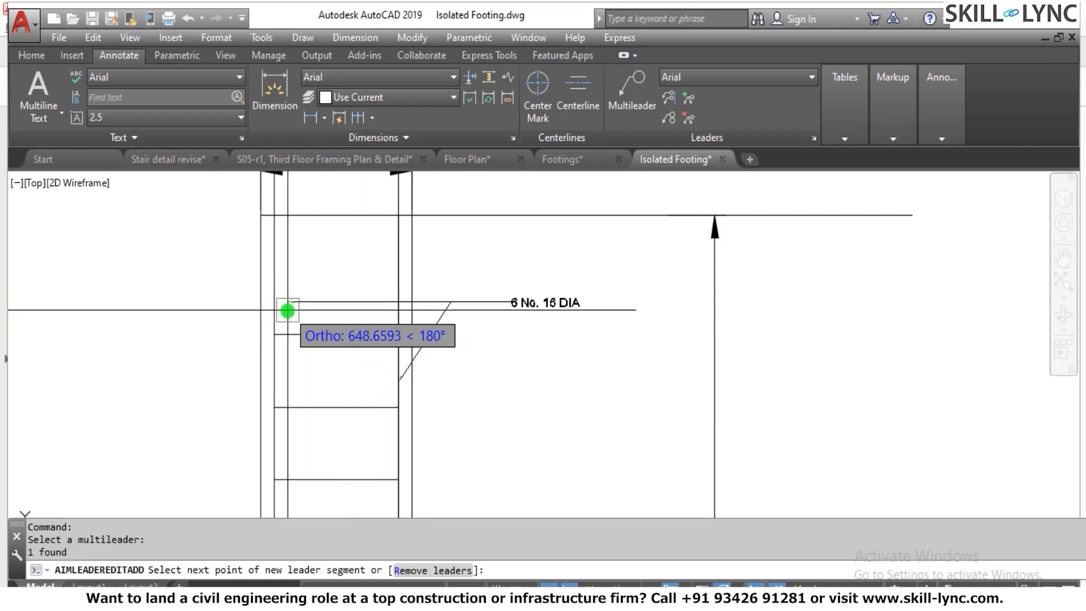
type("per")
key("Return")
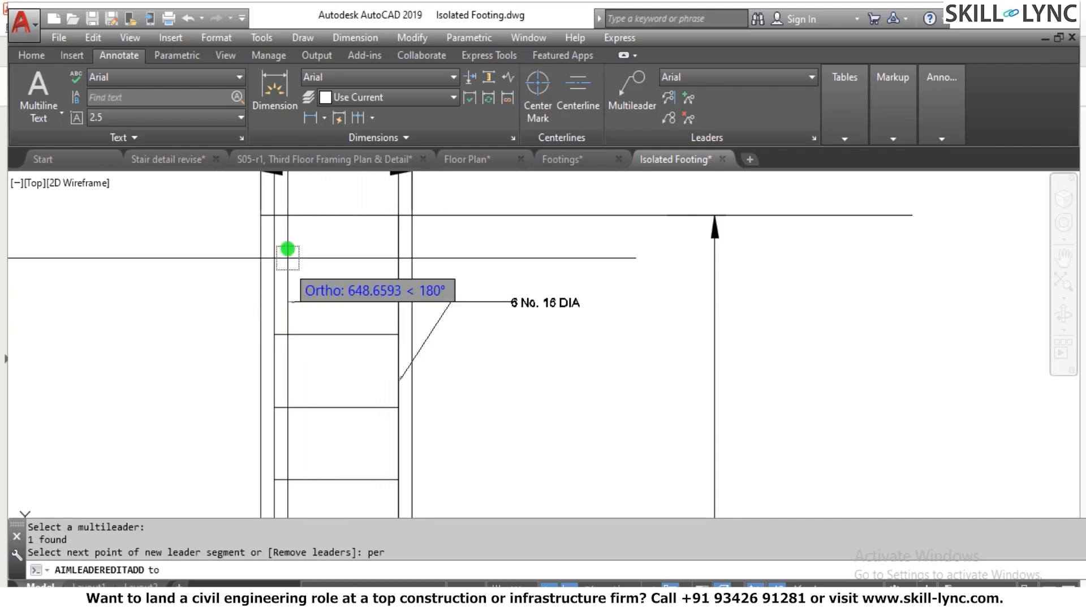
left_click(276, 308)
left_click(511, 245)
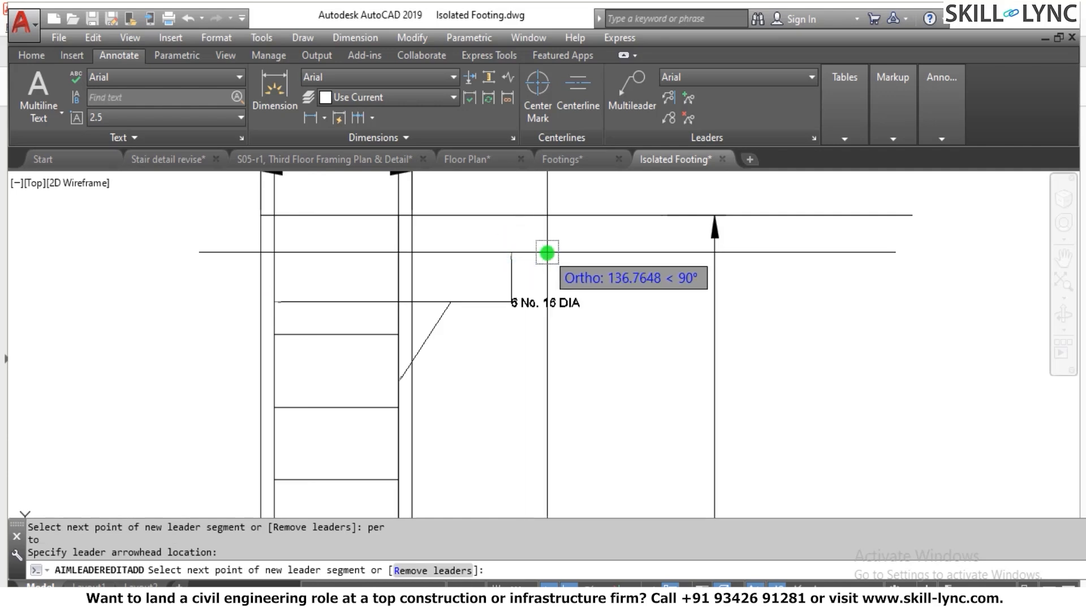
key("Escape")
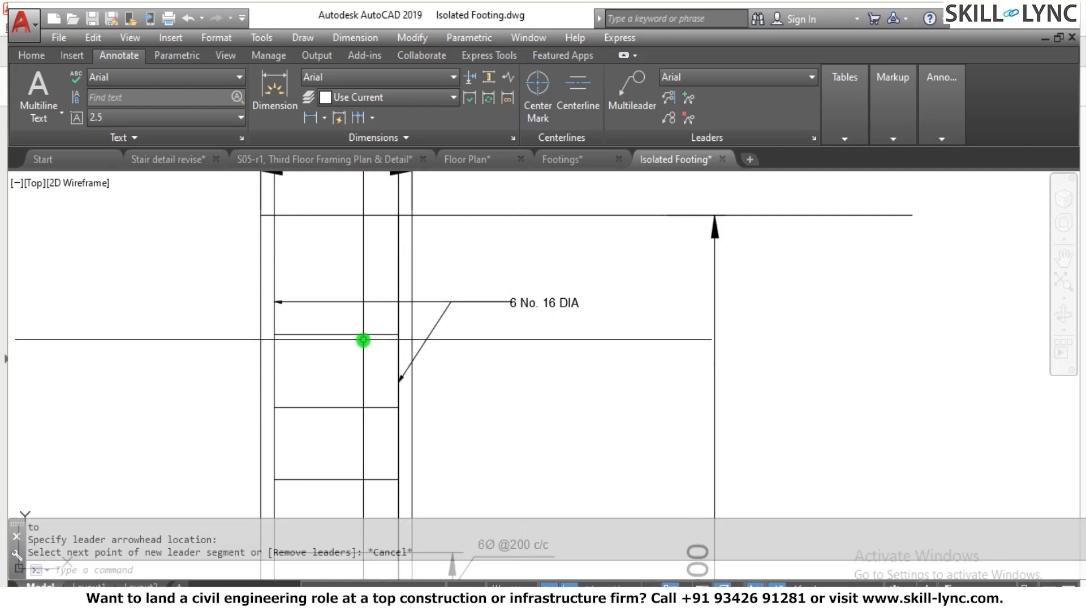
Compare the column bar and tie spacing callouts in the footing section with the reference drawing.
scroll(483, 442, "down", 2)
scroll(528, 422, "up", 2)
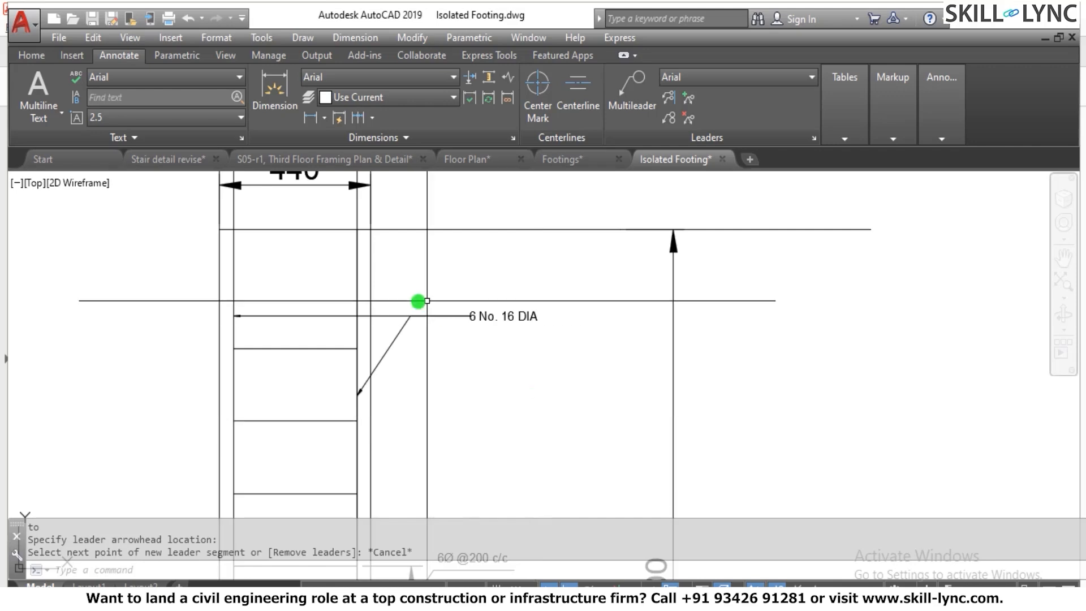
scroll(363, 279, "down", 4)
scroll(332, 403, "up", 1)
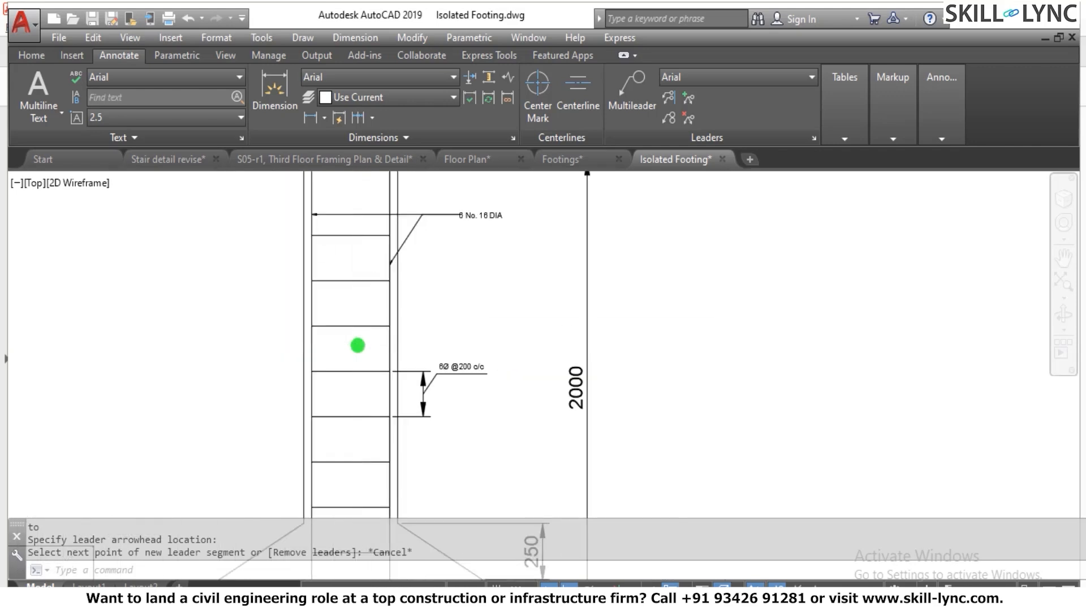
scroll(342, 400, "down", 2)
scroll(215, 475, "up", 4)
scroll(215, 475, "down", 3)
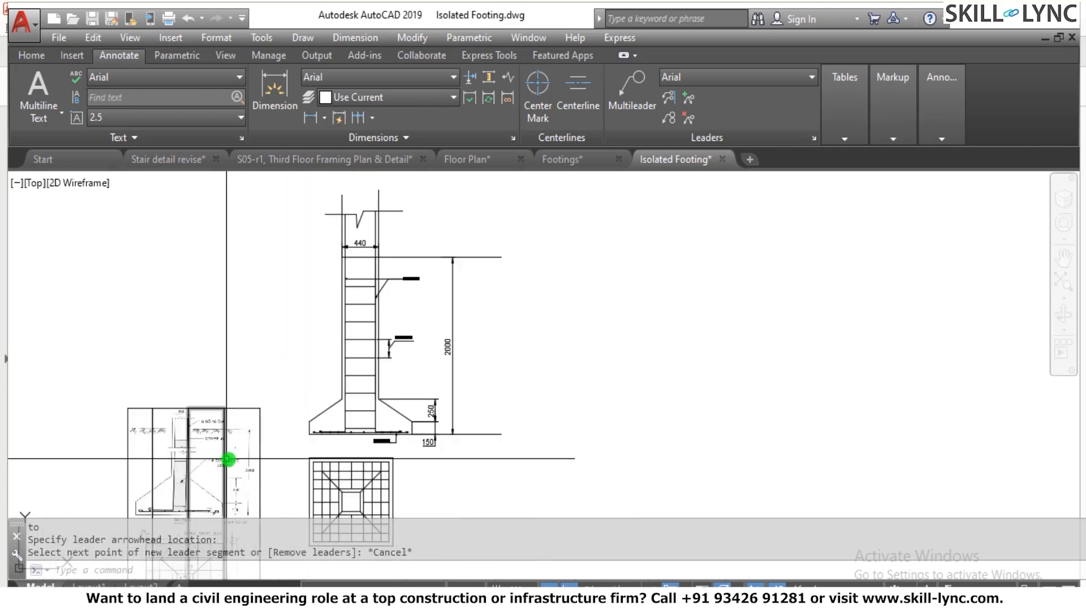
scroll(395, 277, "up", 4)
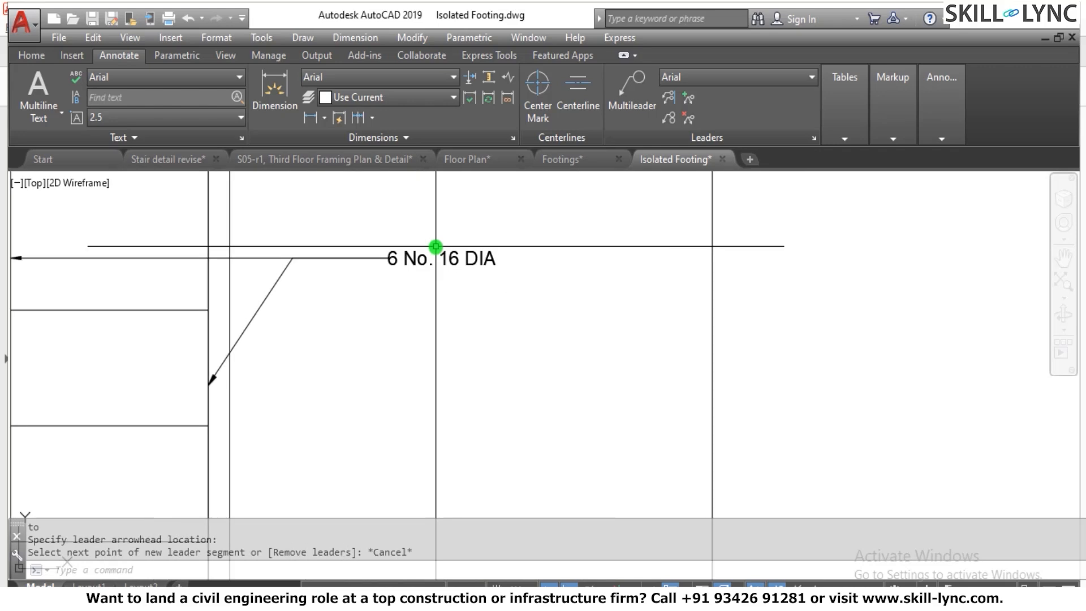
scroll(436, 187, "down", 4)
scroll(490, 277, "up", 4)
scroll(427, 322, "down", 4)
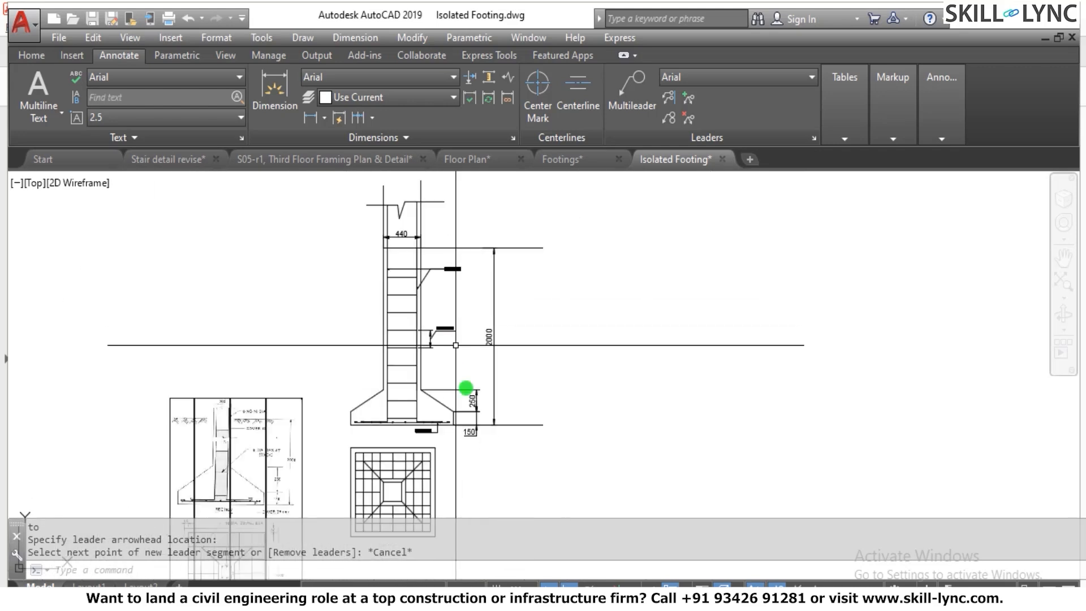
scroll(437, 426, "up", 3)
scroll(315, 436, "down", 3)
Examine the reference drawing's section and plan for reinforcement notes still missing from the footing plan.
scroll(311, 432, "up", 4)
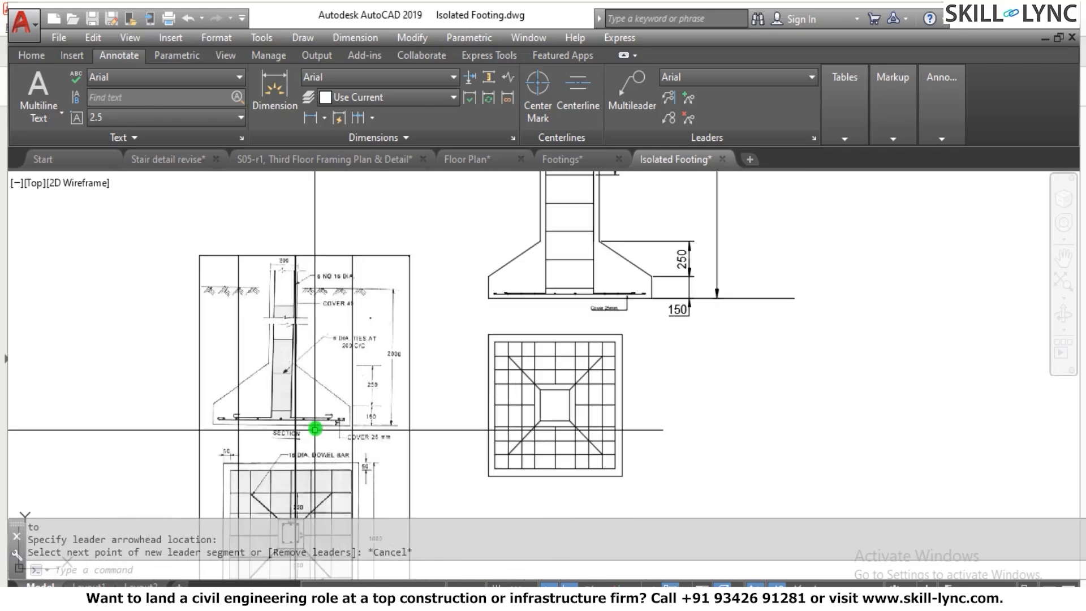
scroll(277, 434, "up", 2)
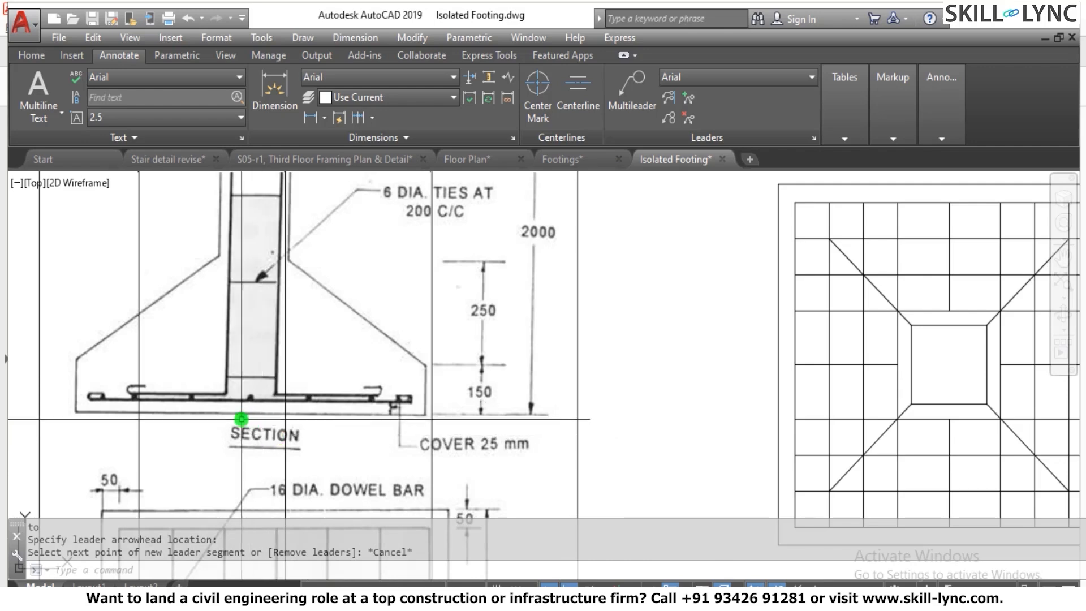
scroll(319, 342, "down", 4)
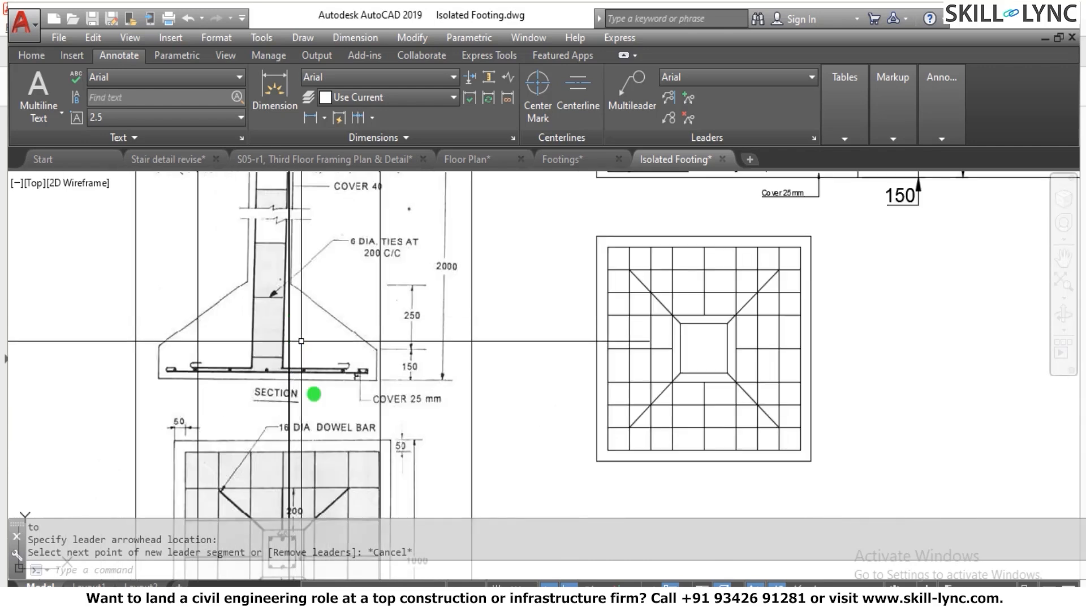
scroll(298, 464, "up", 5)
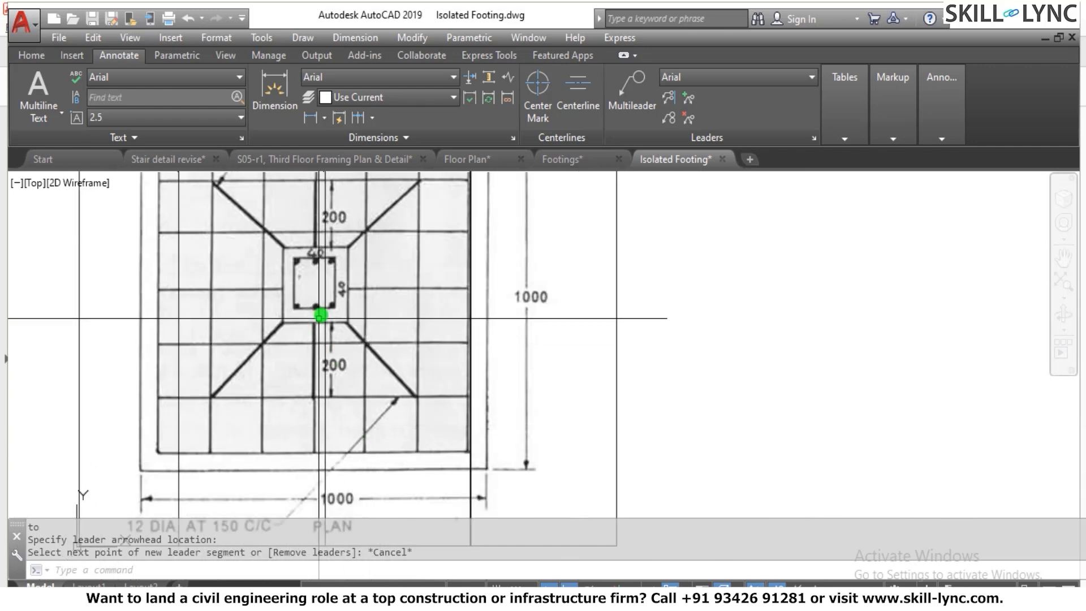
scroll(337, 406, "down", 3)
scroll(285, 437, "up", 1)
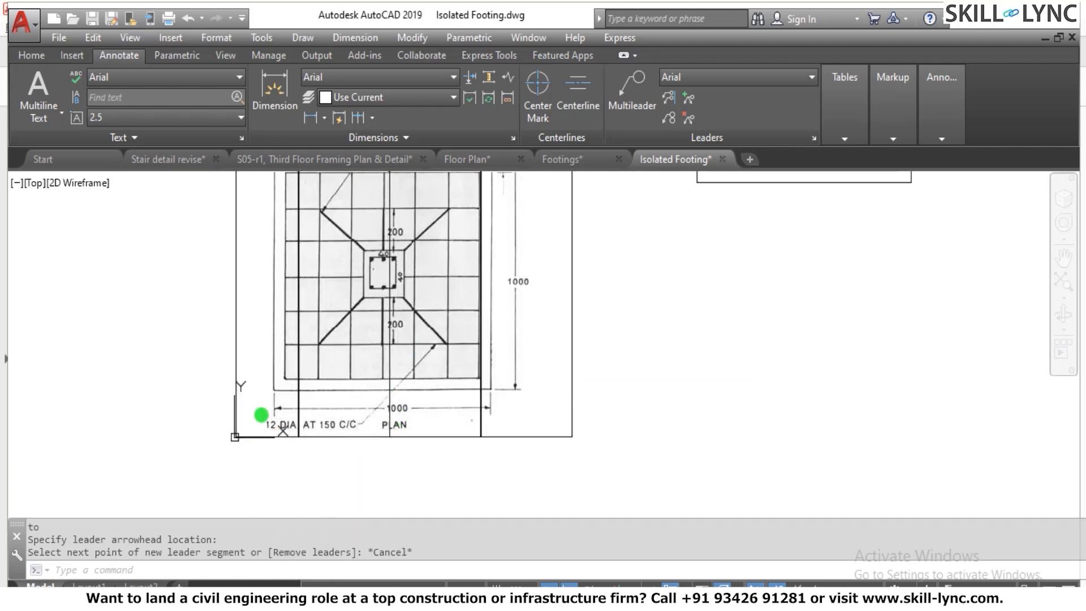
scroll(259, 412, "down", 2)
scroll(605, 242, "up", 2)
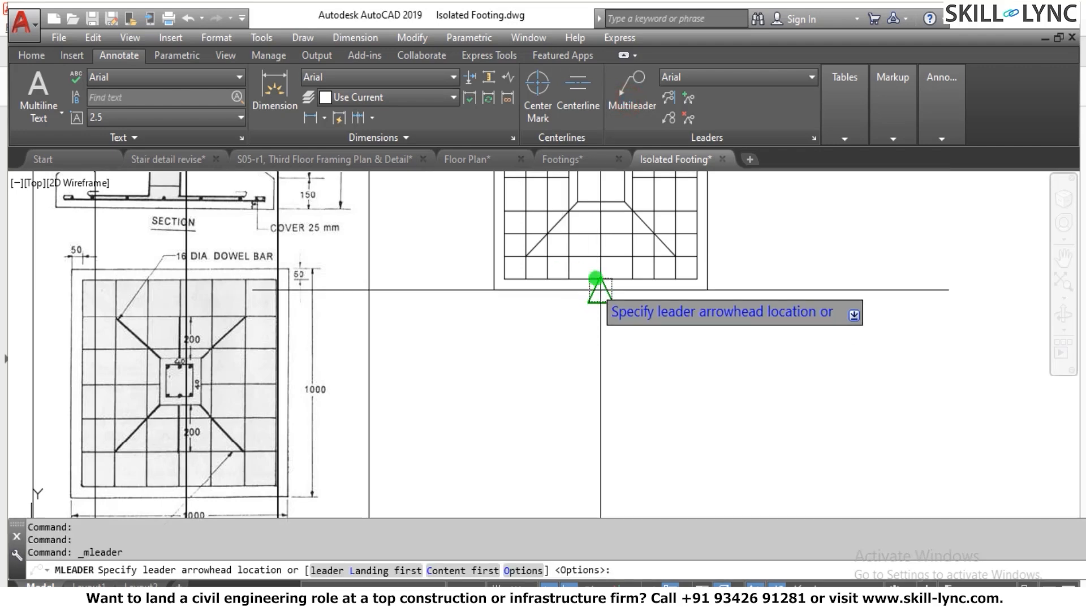
Place a multileader pointing at the lower mesh bar in the footing plan, with a horizontal landing below the footing outline.
scroll(596, 279, "up", 2)
left_click(627, 244)
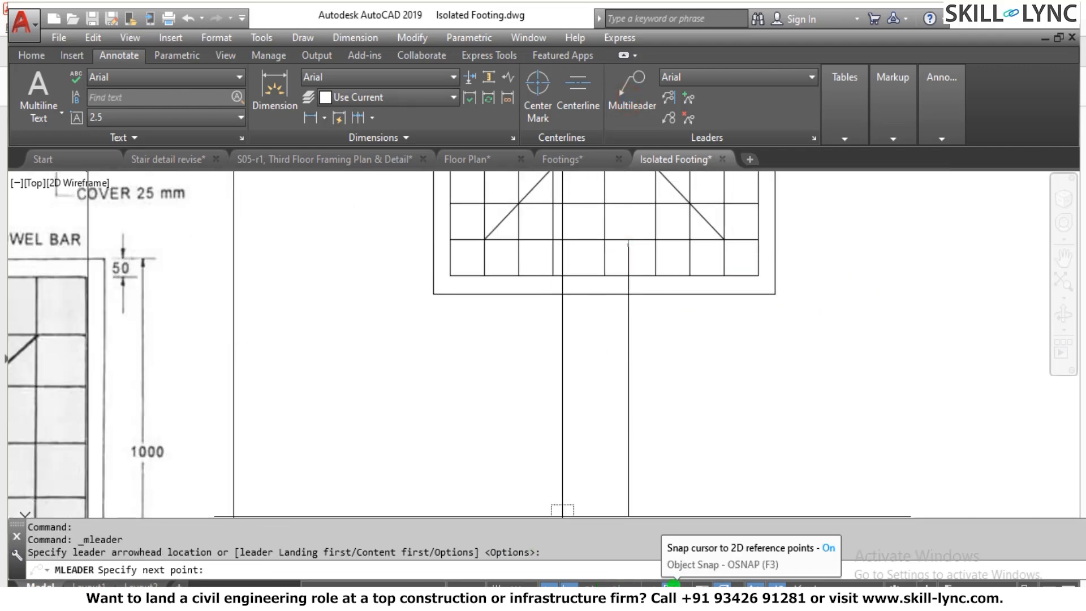
left_click(670, 584)
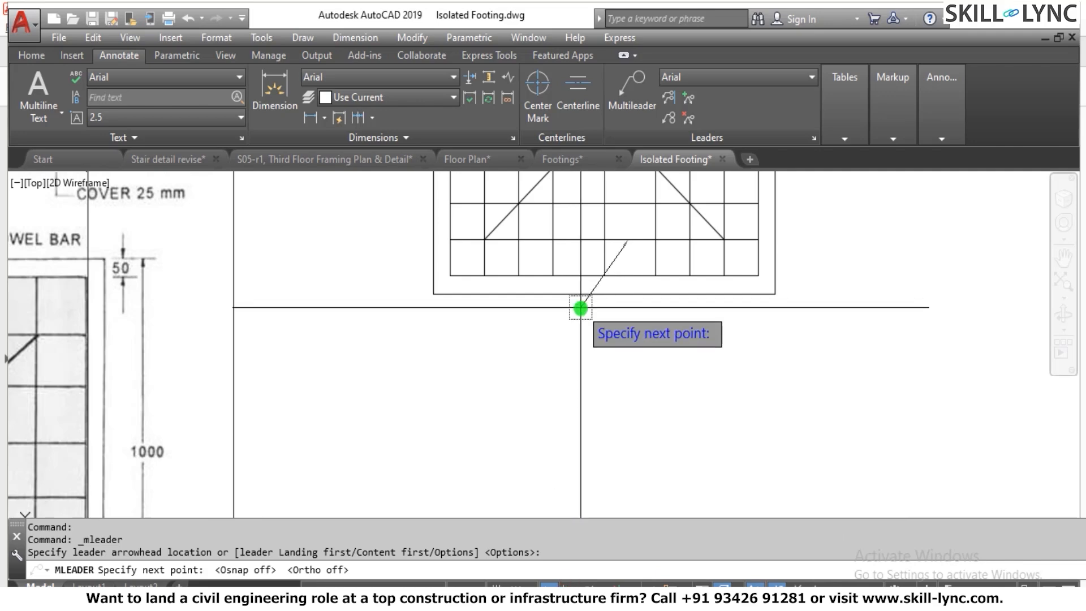
left_click(575, 331)
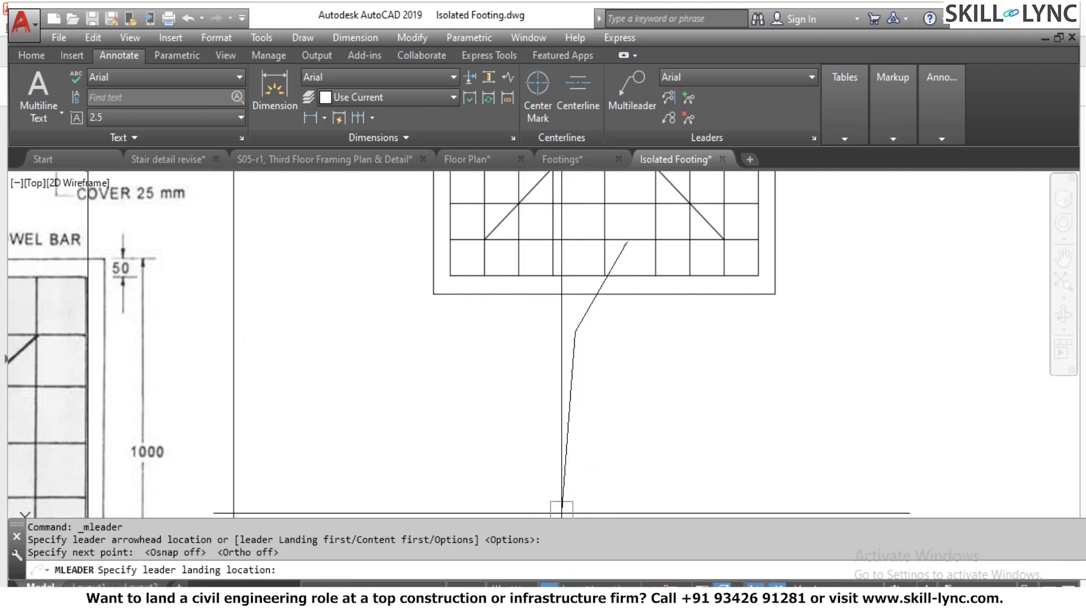
key("F8")
left_click(528, 332)
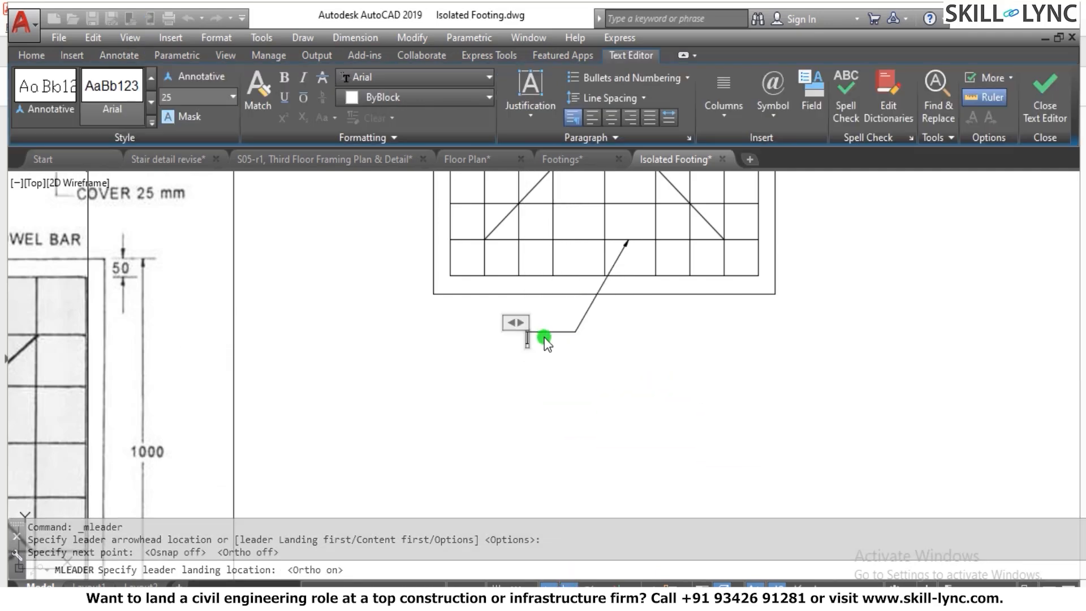
scroll(551, 340, "down", 4)
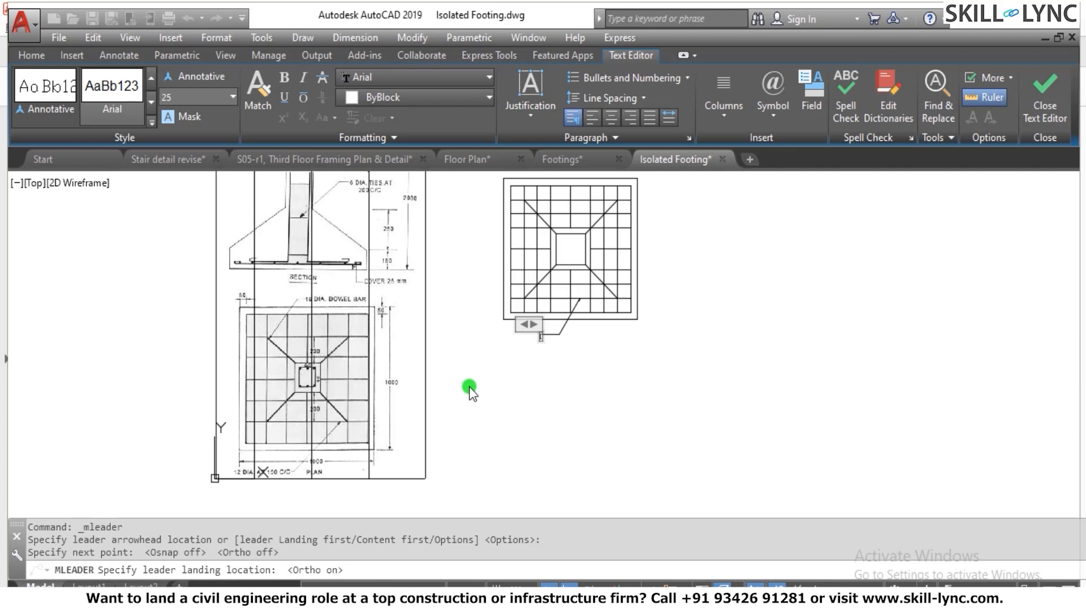
scroll(556, 331, "up", 6)
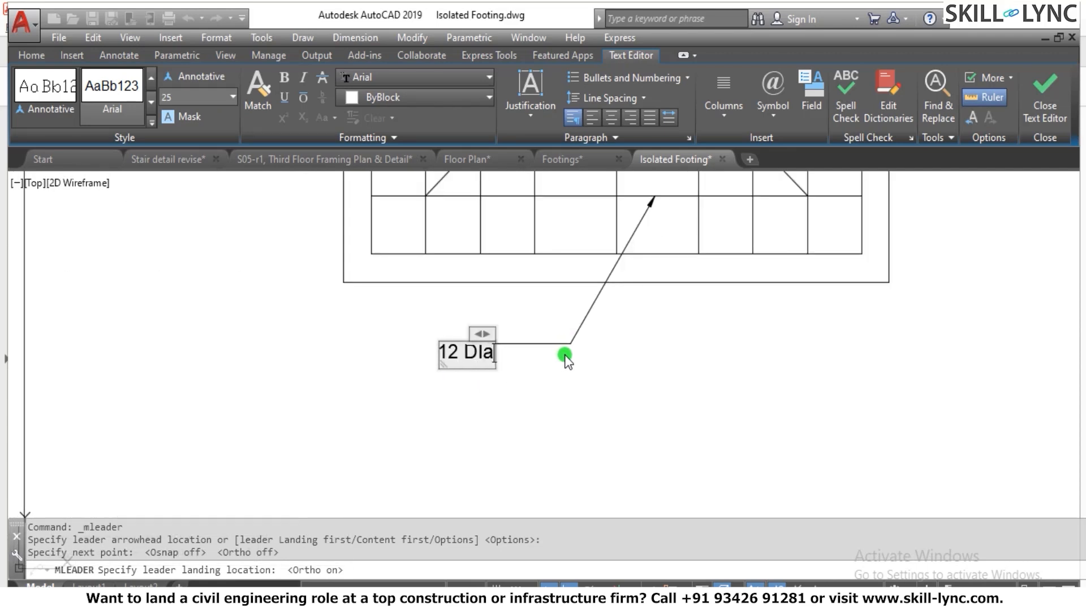
type("A ")
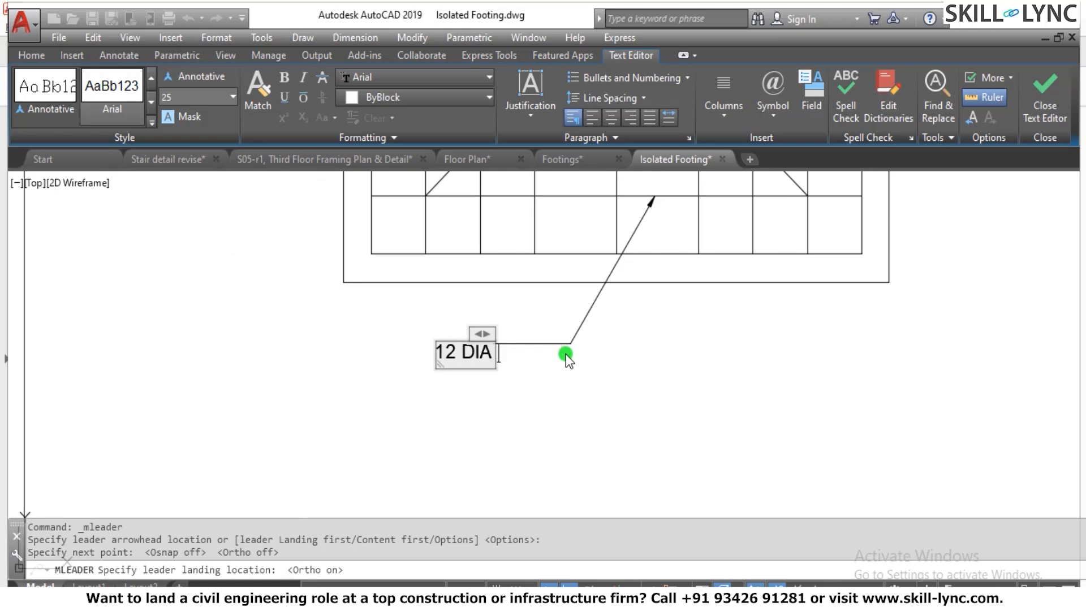
type("@1")
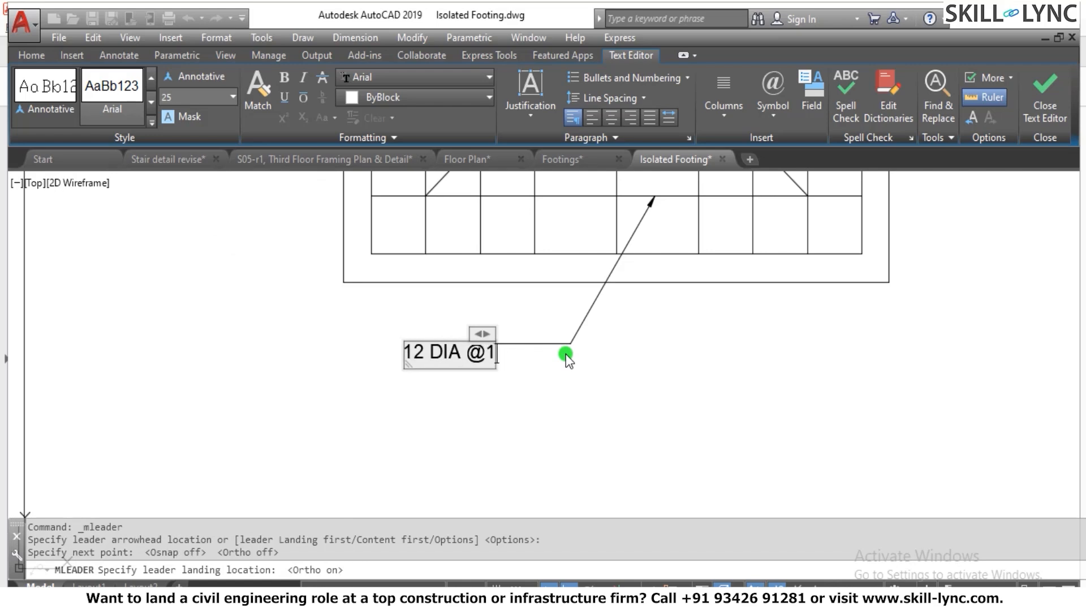
type("50c/c")
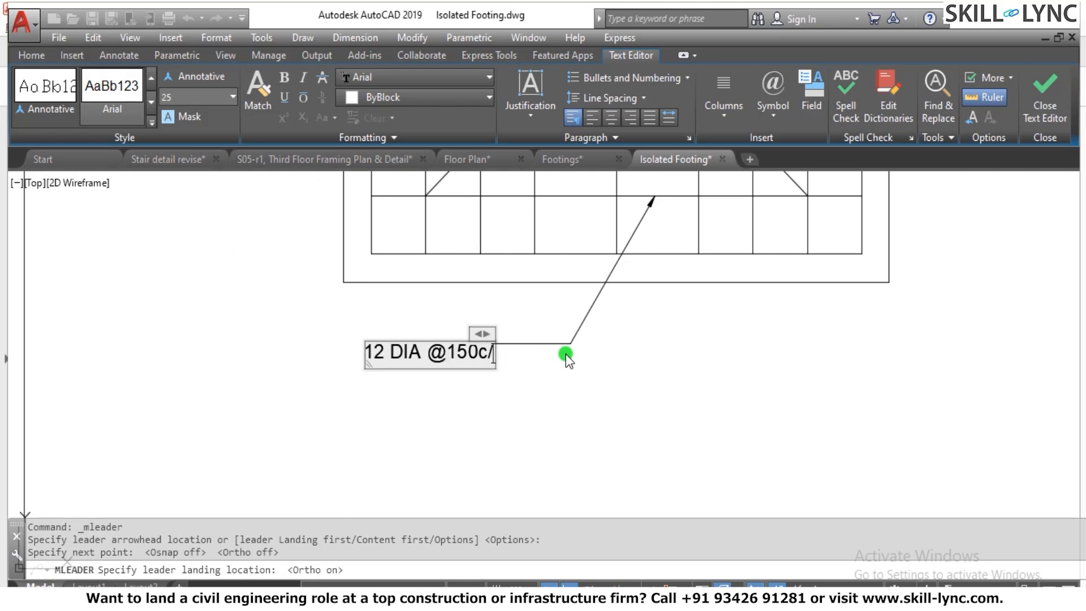
left_click(590, 386)
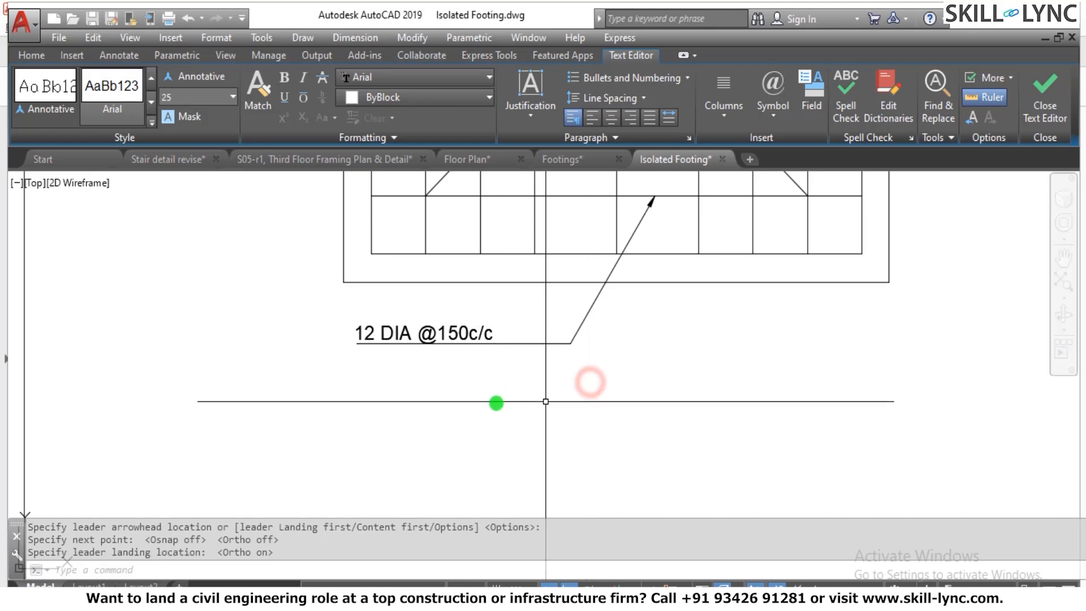
Add a vertical linear dimension along the right-hand outer edge of the footing plan.
scroll(489, 399, "down", 5)
type("d")
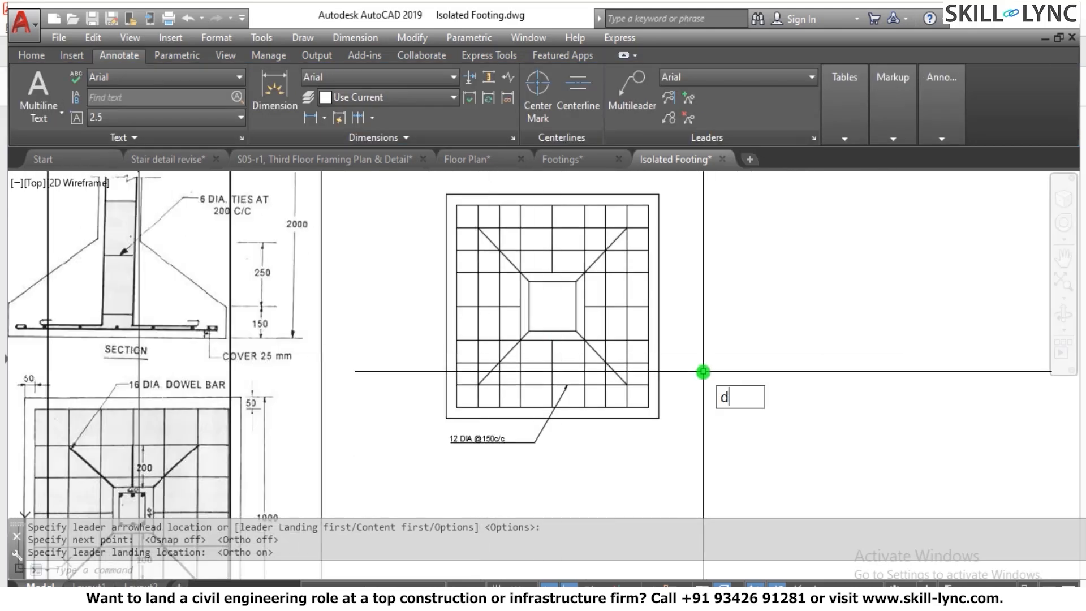
type("imlin")
key("Return")
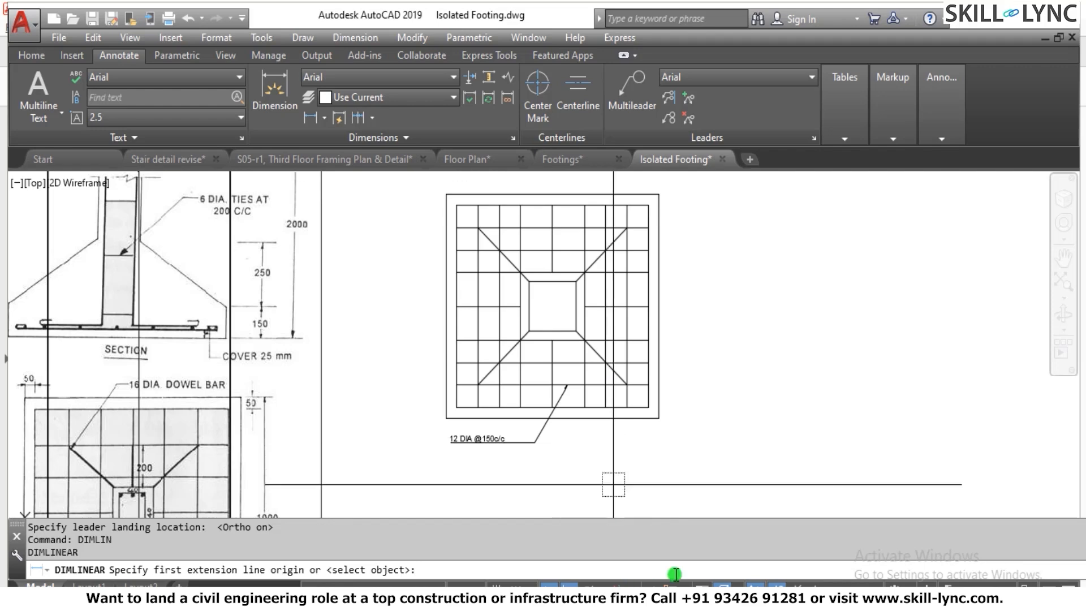
left_click(659, 194)
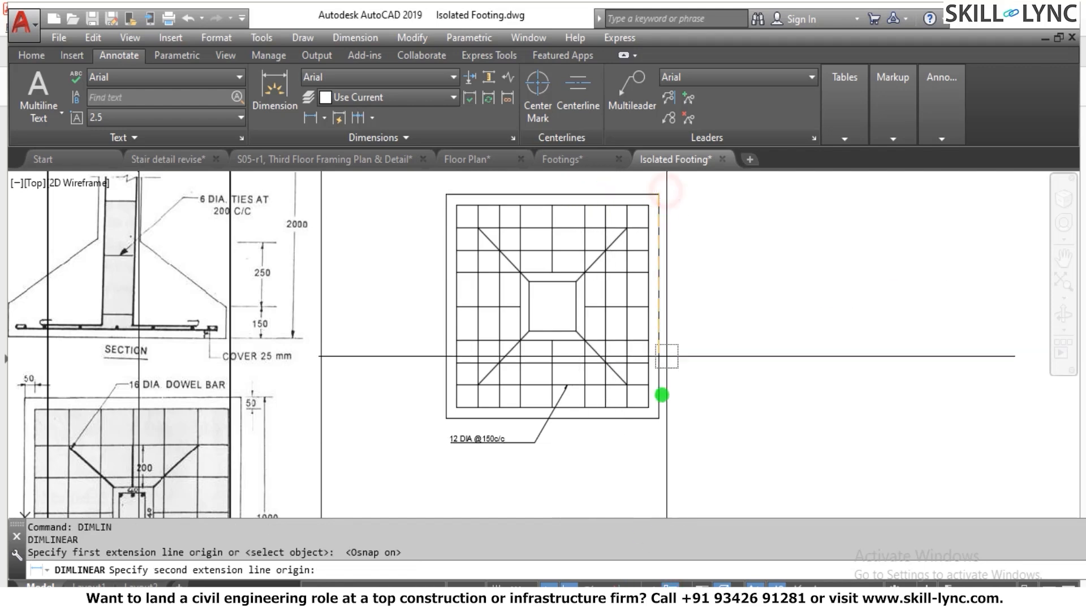
left_click(659, 417)
left_click(695, 373)
scroll(618, 429, "down", 2)
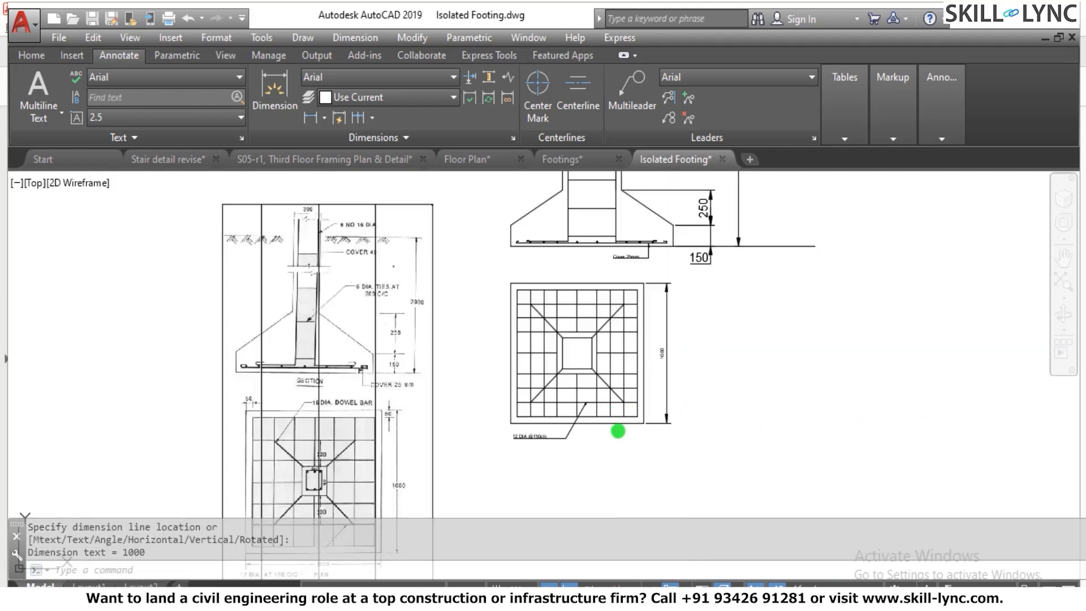
Set the Arial dimension style's overall scale to 35.
scroll(445, 235, "up", 2)
scroll(554, 305, "up", 2)
key("Return")
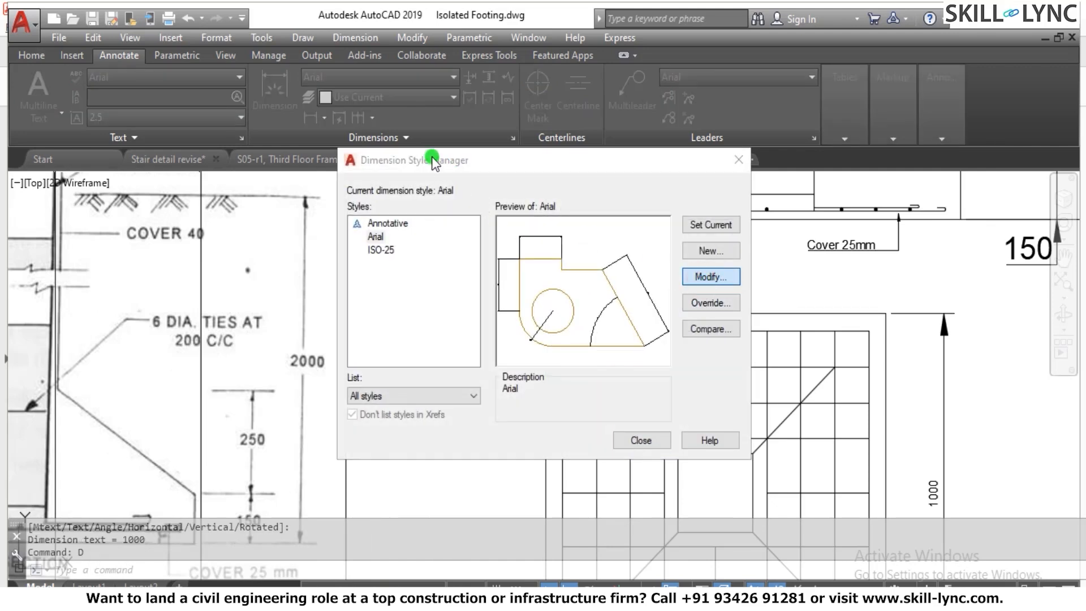
key("Return")
left_click(333, 118)
left_click(562, 343)
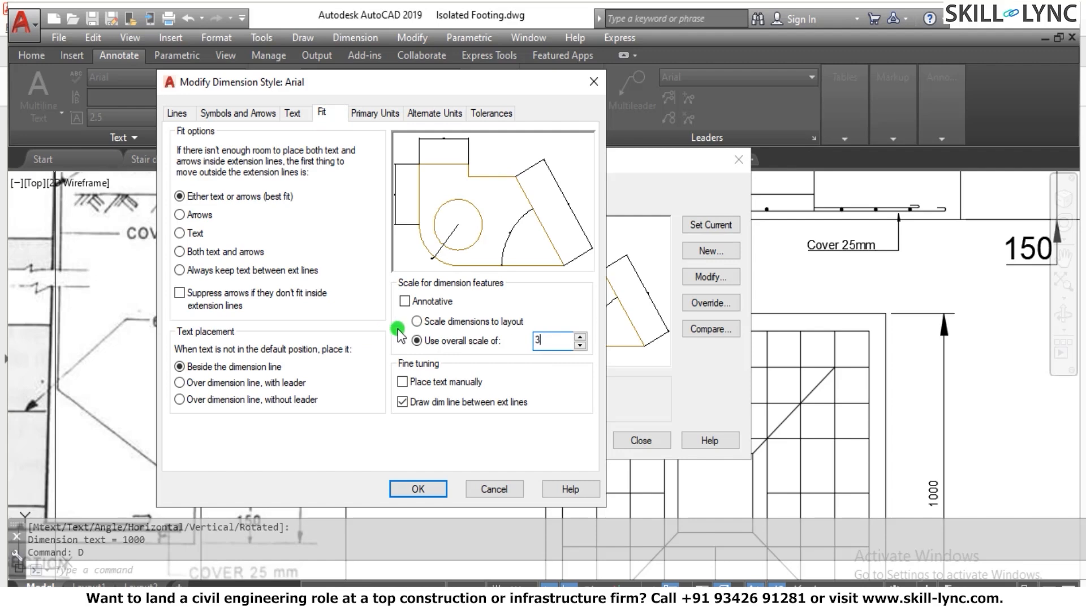
left_click(417, 490)
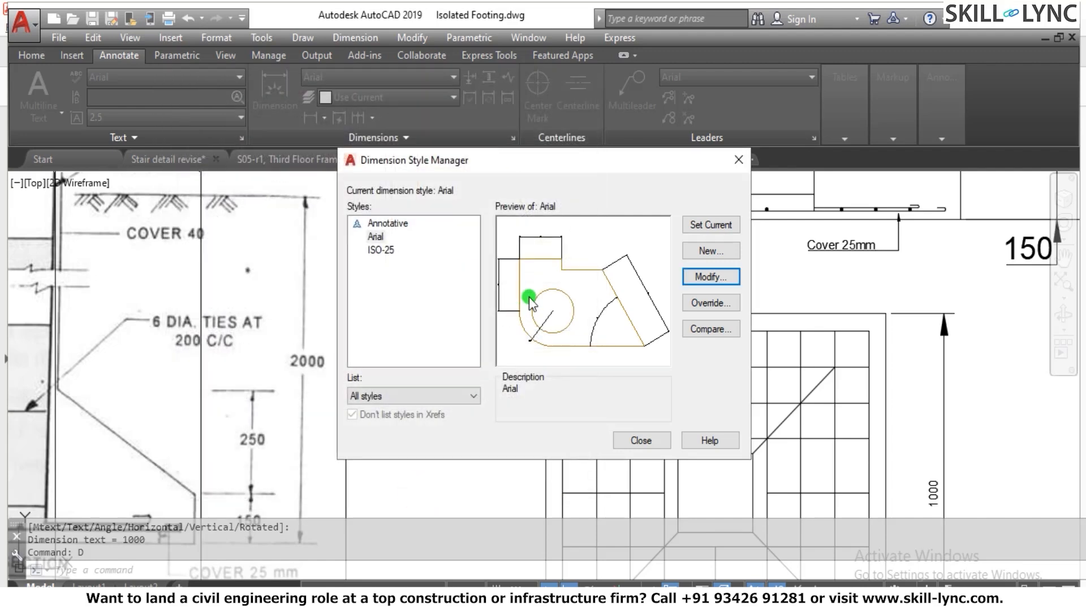
left_click(707, 276)
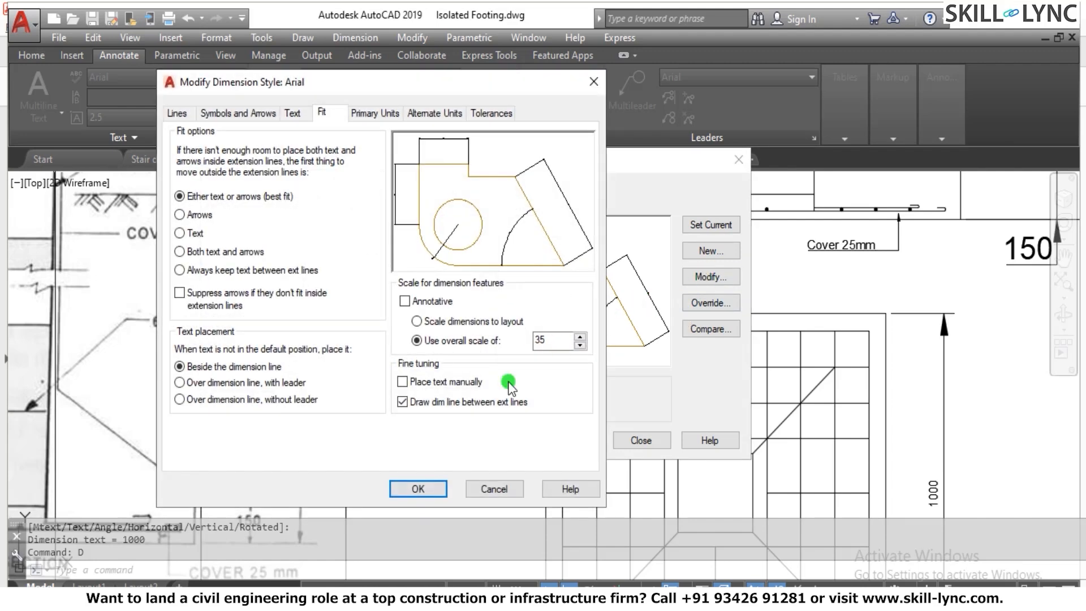
left_click(416, 489)
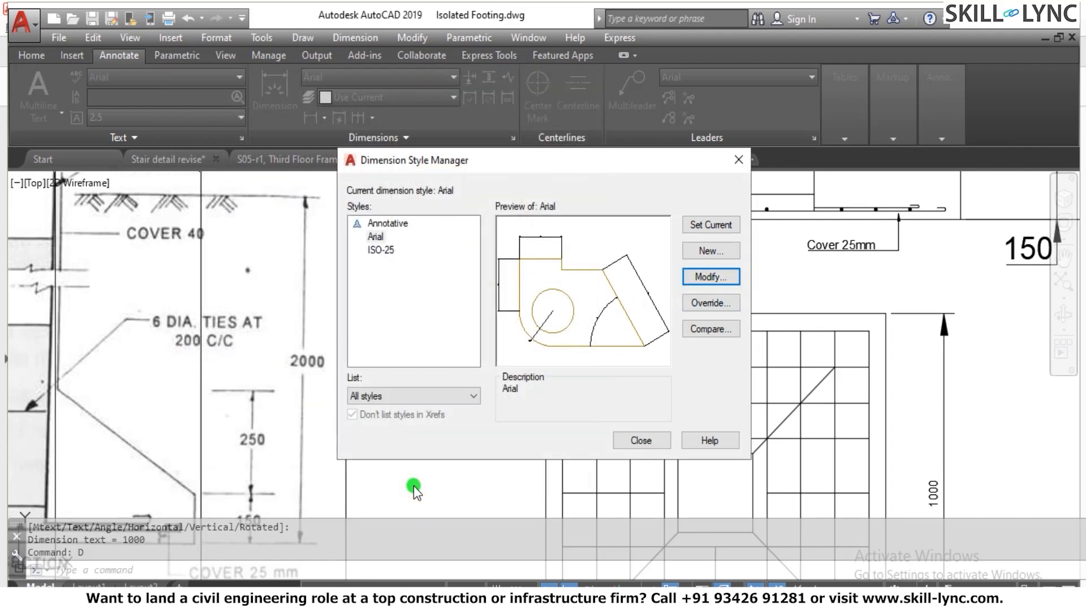
left_click(637, 439)
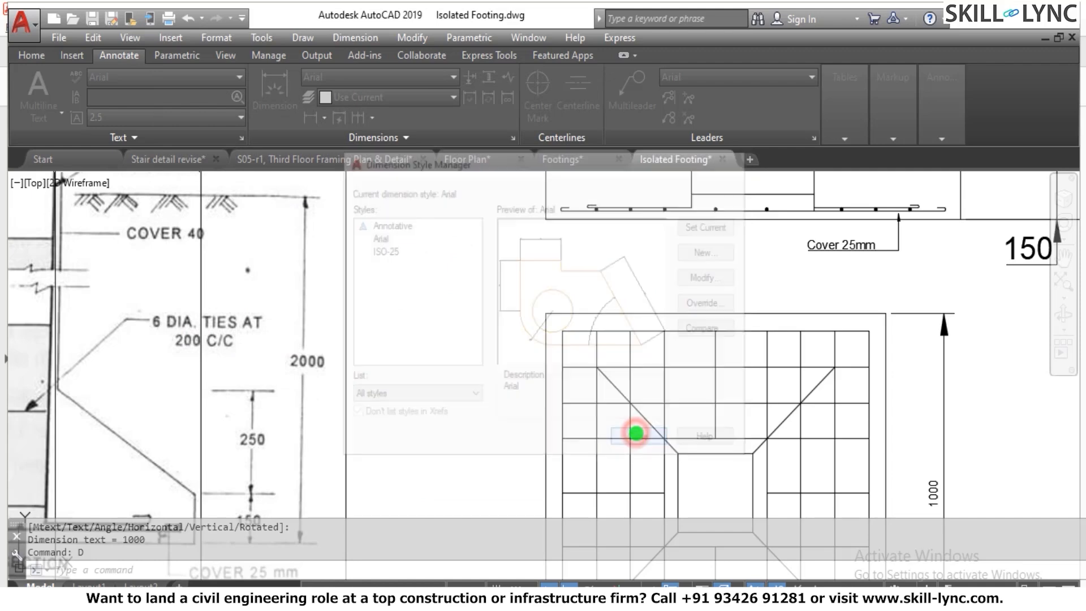
Compare the footing plan and section with the reference drawing to identify dimensions still missing.
scroll(668, 334, "down", 5)
scroll(748, 336, "up", 2)
scroll(747, 336, "up", 2)
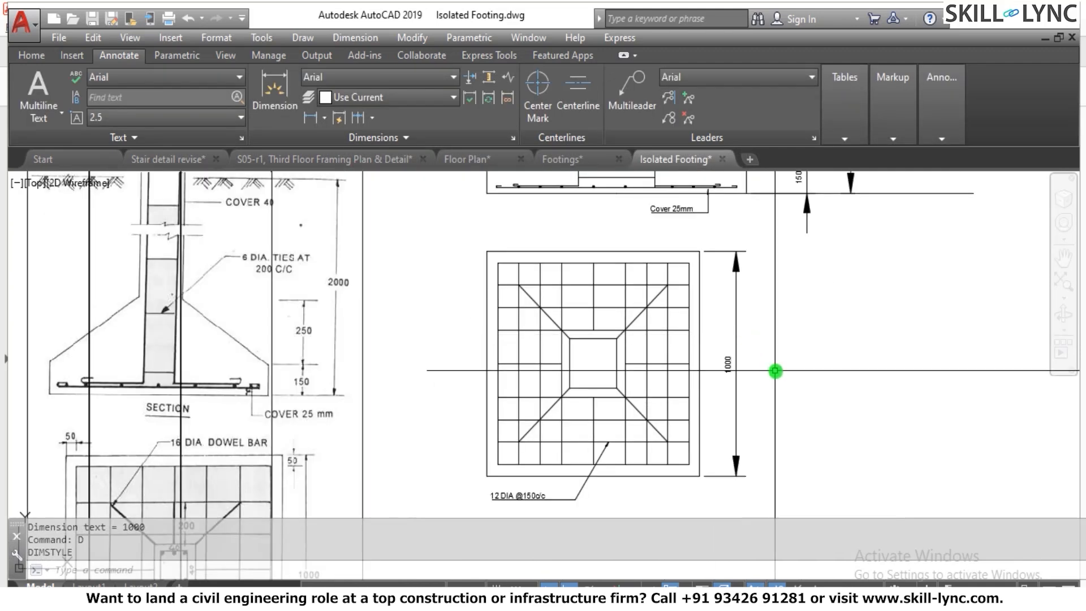
scroll(718, 293, "down", 2)
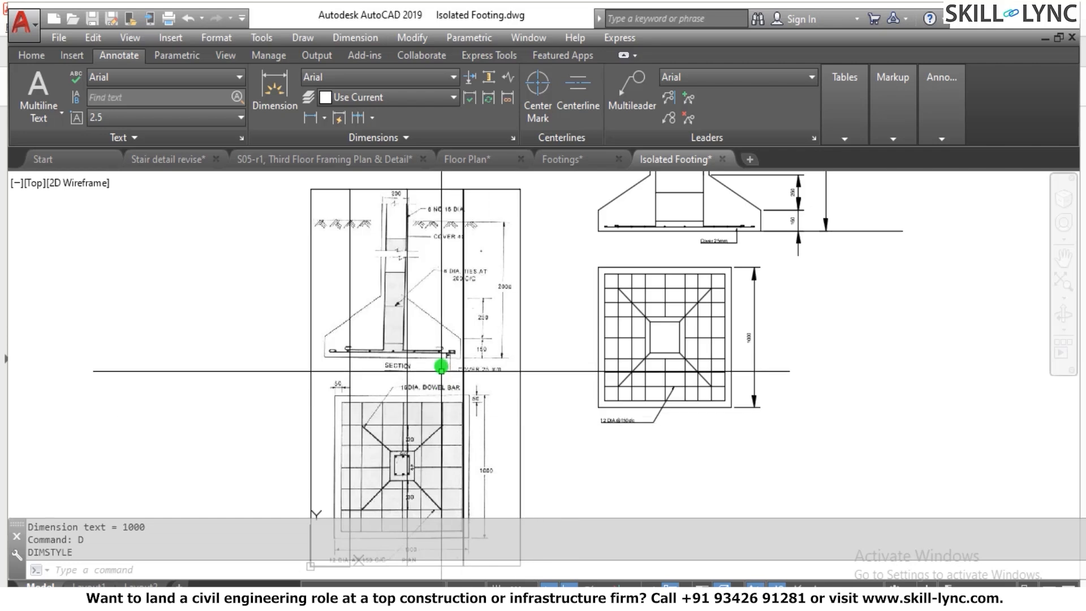
scroll(443, 363, "up", 2)
scroll(412, 235, "down", 3)
scroll(417, 240, "up", 2)
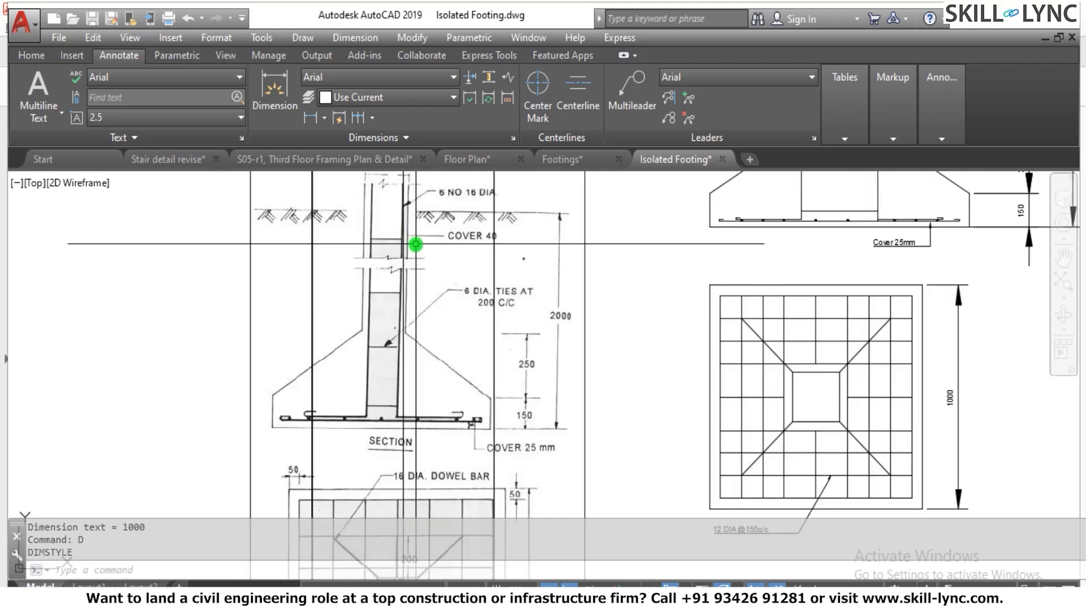
scroll(422, 242, "down", 2)
scroll(437, 391, "up", 1)
scroll(437, 391, "up", 2)
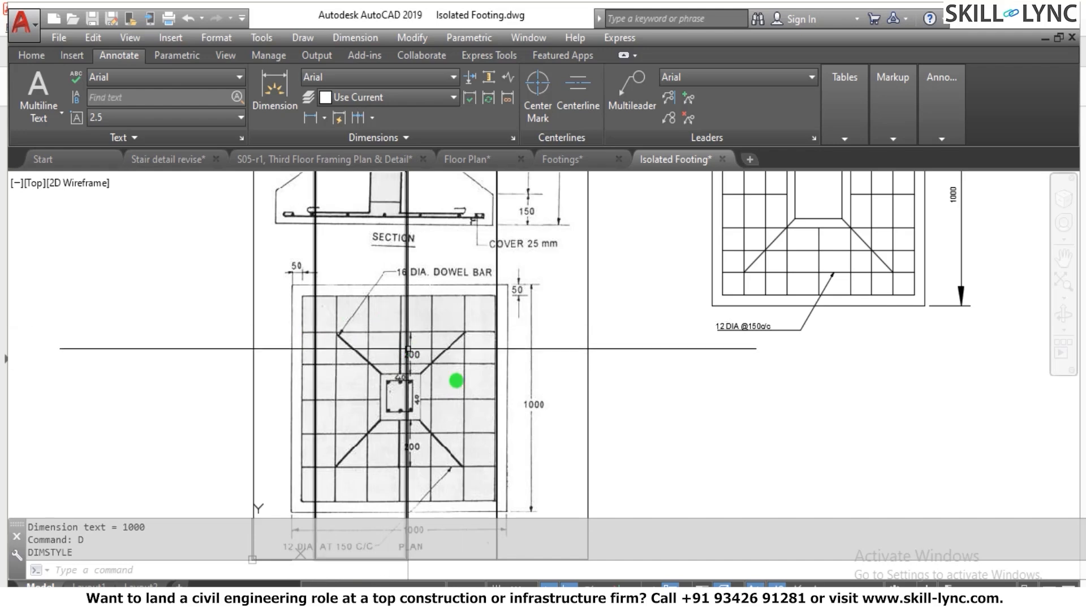
scroll(632, 359, "down", 1)
scroll(632, 288, "up", 3)
Dimension the vertical gap between the mesh and the footing outline at the plan's lower-left corner.
key("Escape")
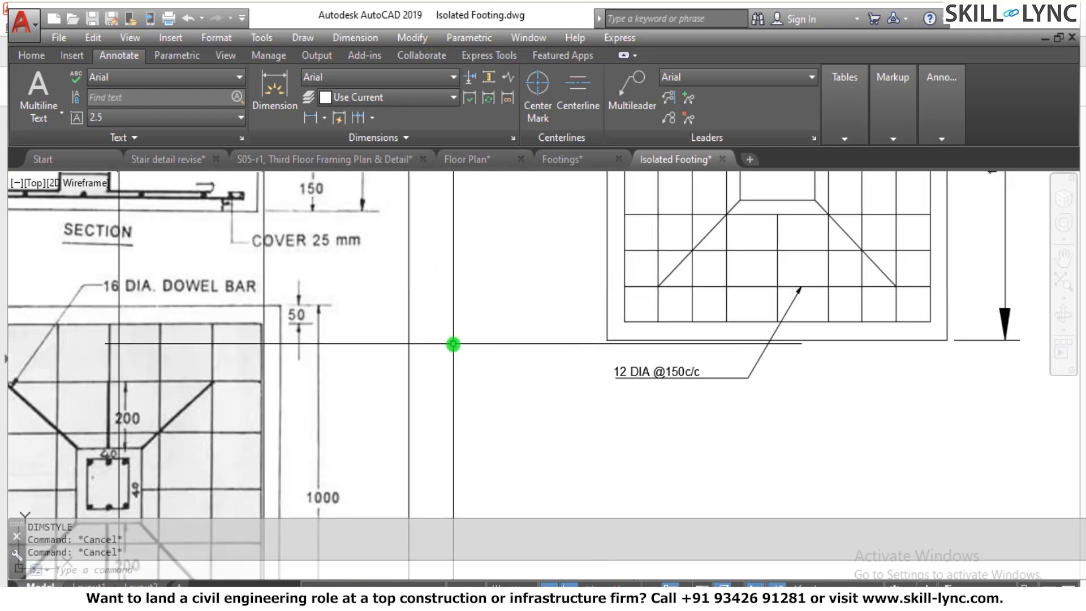
type("dimdimlin")
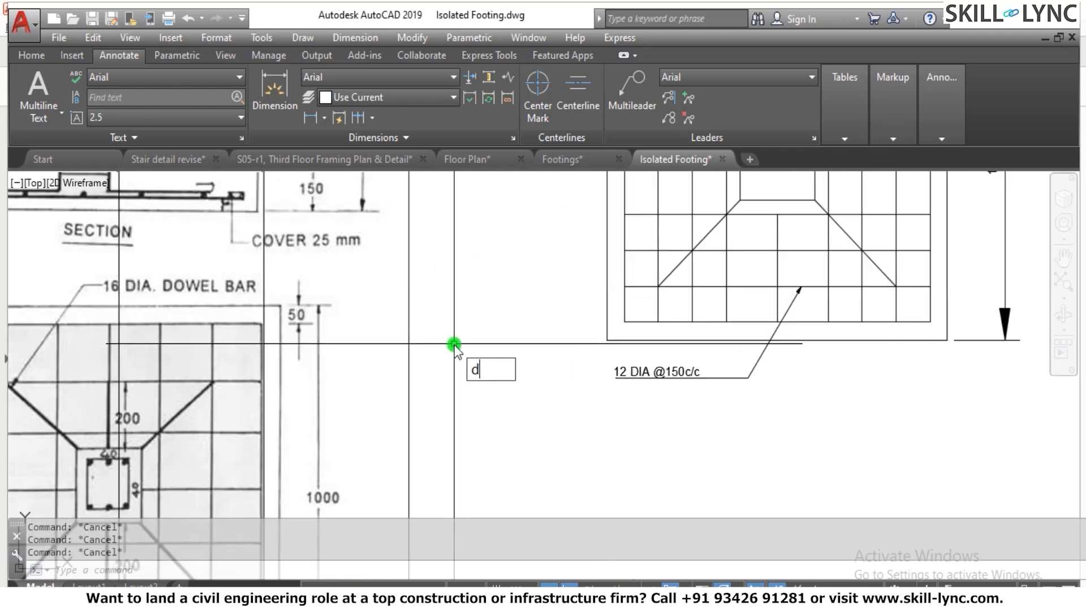
key("Return")
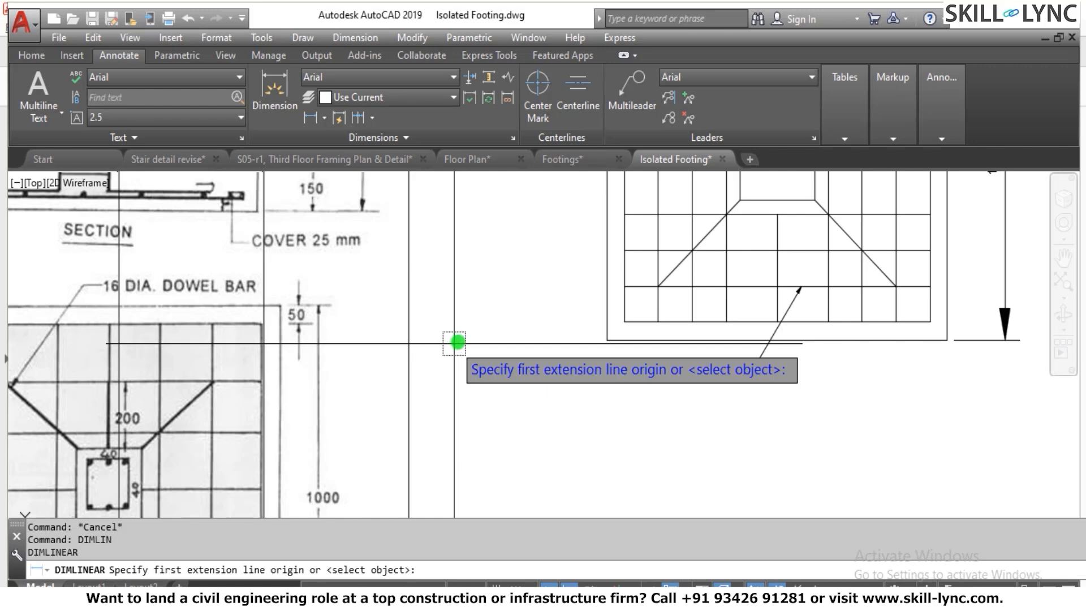
scroll(622, 322, "up", 2)
left_click(627, 318)
left_click(601, 347)
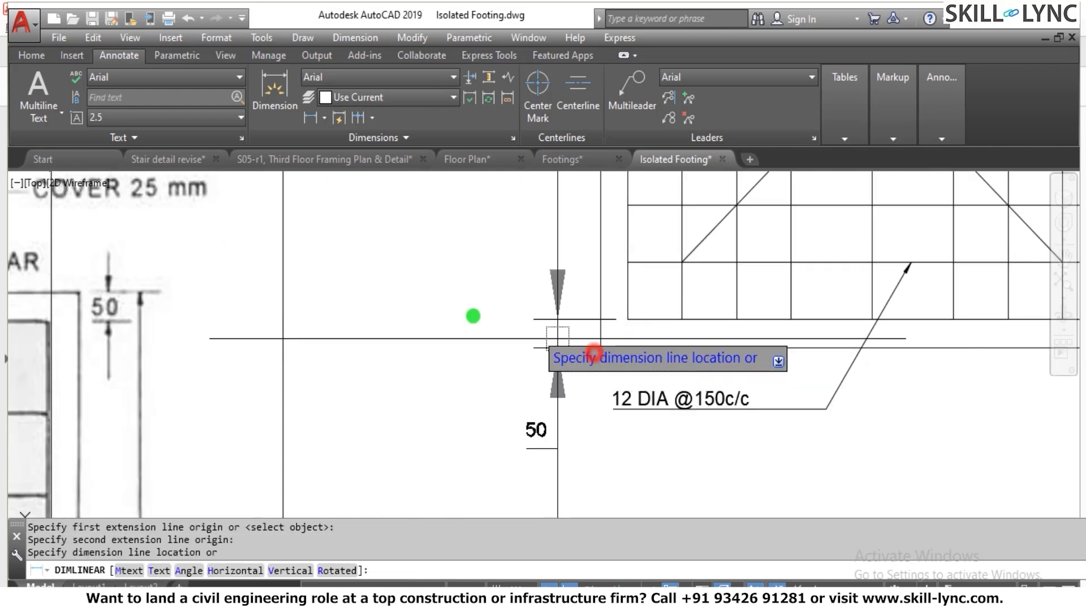
left_click(534, 316)
scroll(526, 340, "down", 4)
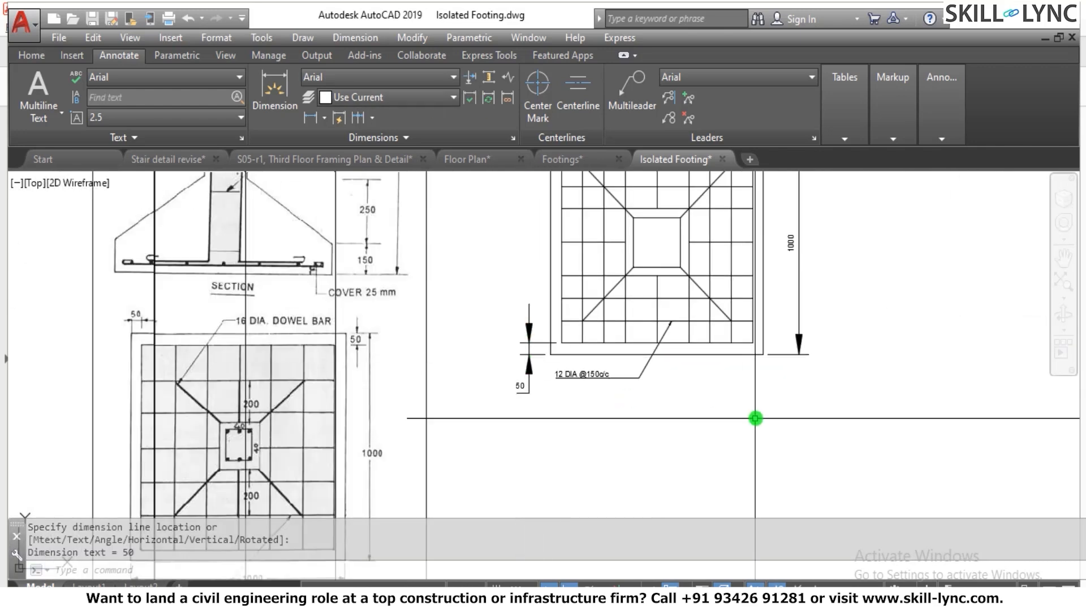
scroll(754, 418, "down", 2)
scroll(744, 357, "up", 2)
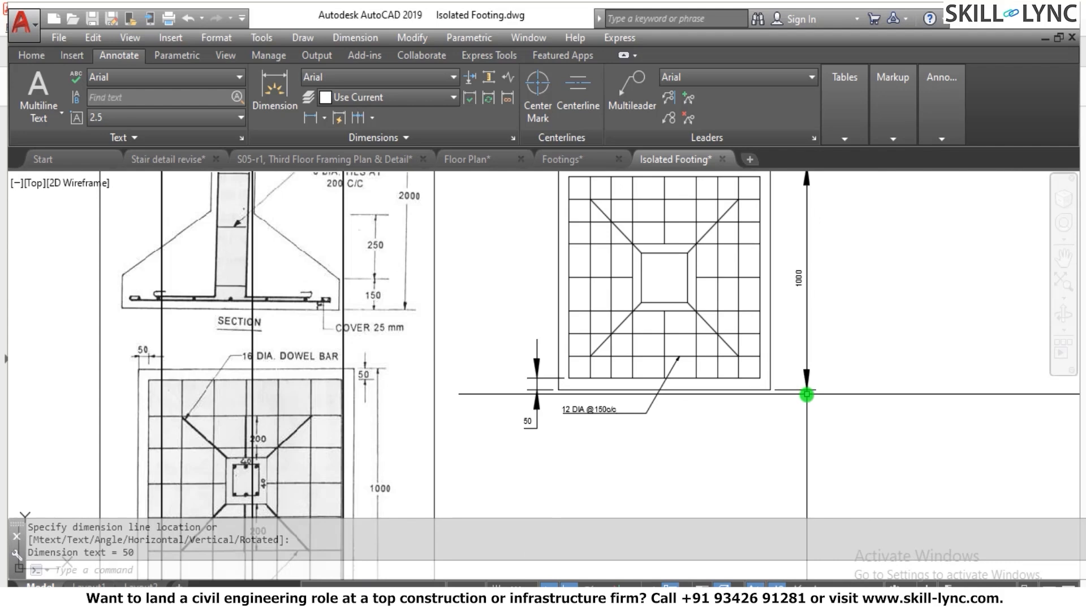
scroll(703, 419, "down", 2)
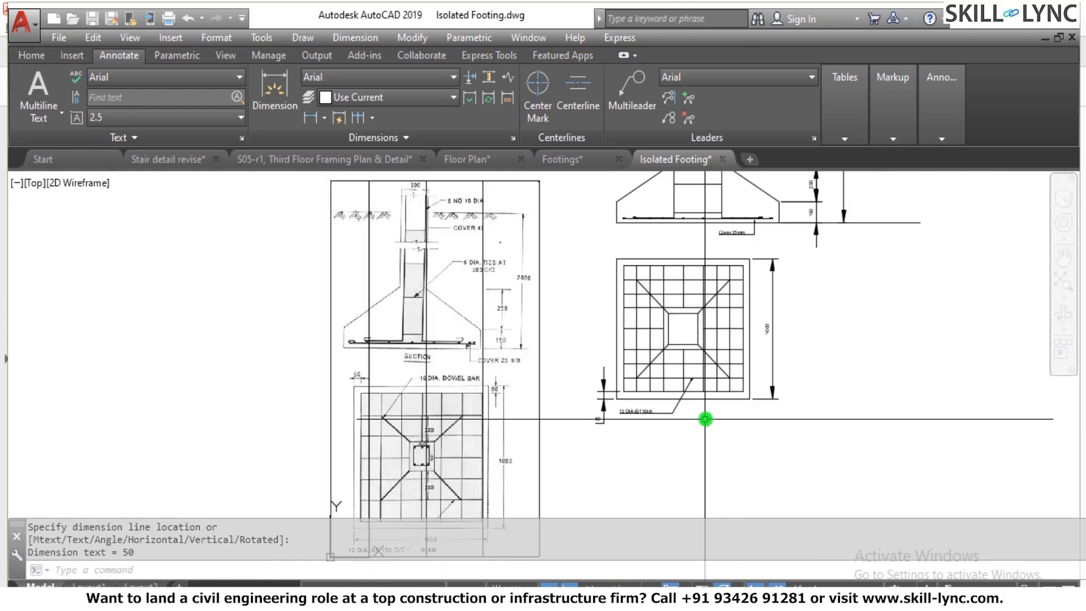
scroll(744, 342, "up", 2)
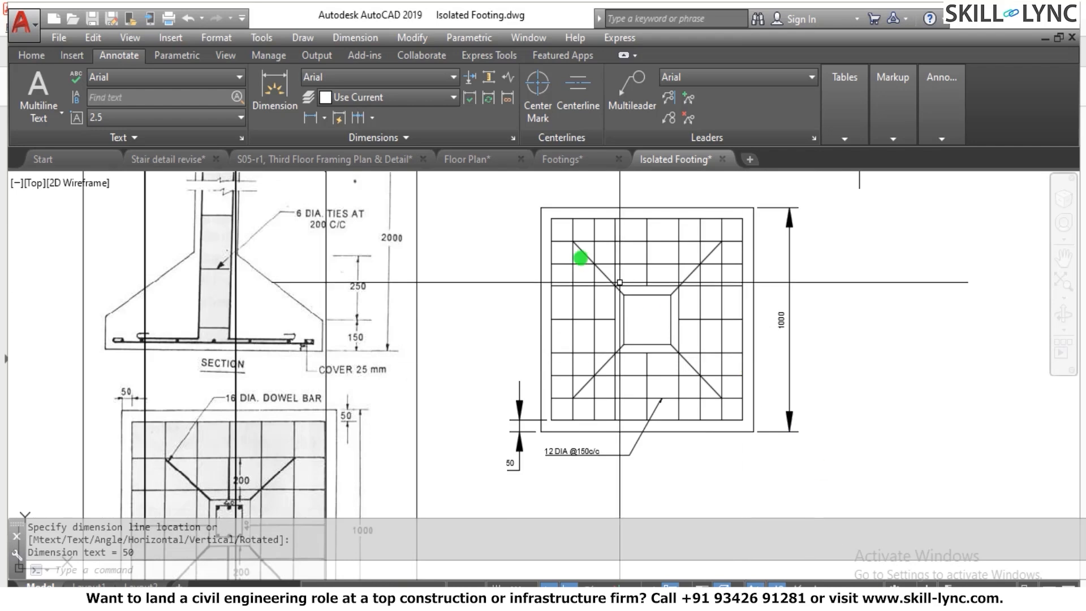
Switch to the S-01r6FOUNDation drawing and examine the column positions, sizes and grid spacing in the column layout plan.
scroll(698, 275, "up", 2)
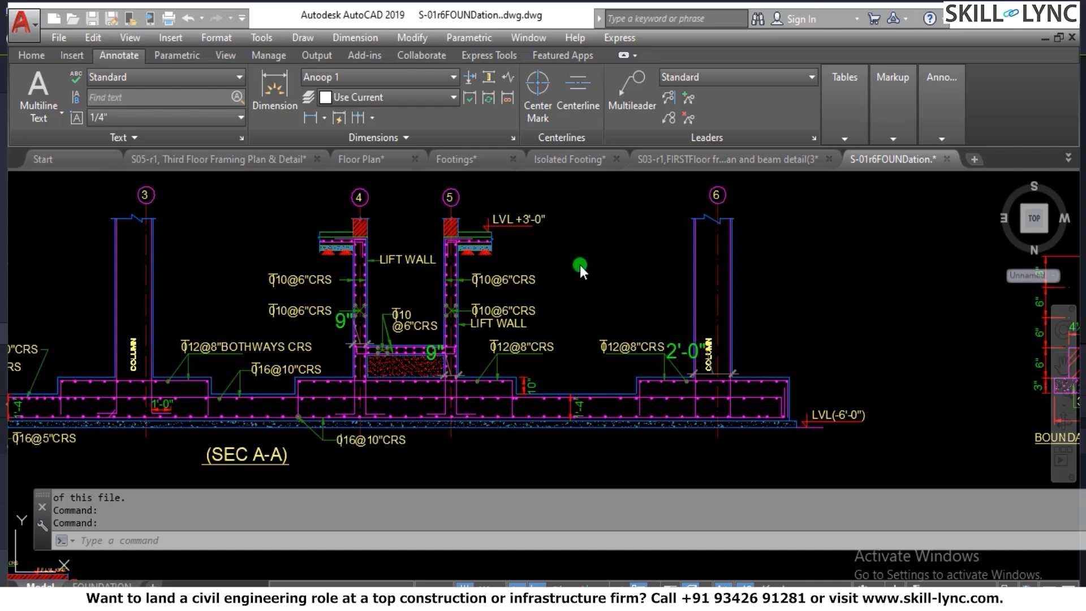
left_click(596, 301)
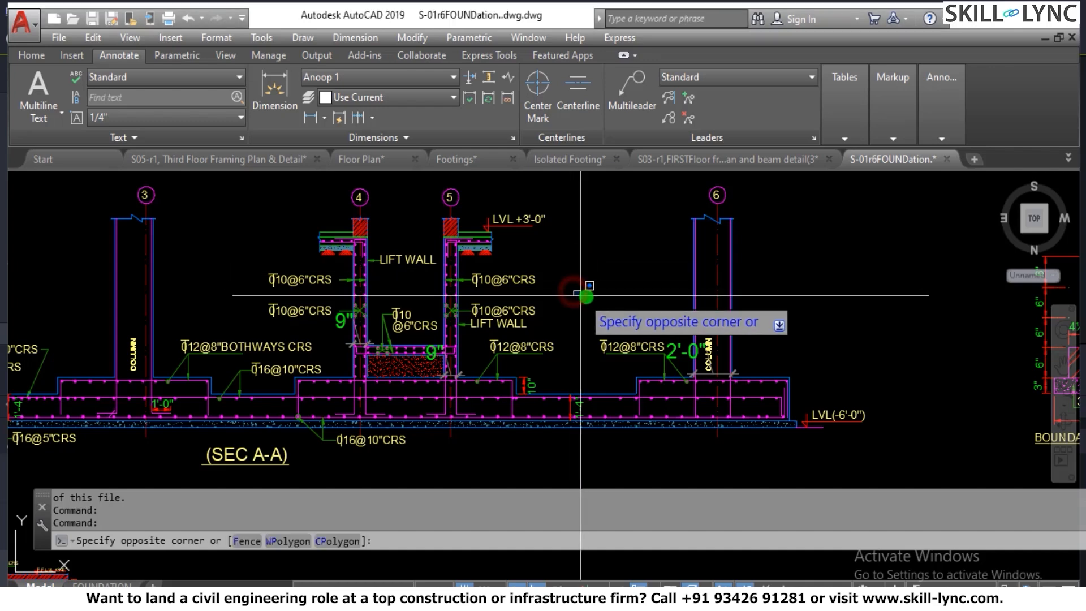
scroll(613, 296, "down", 8)
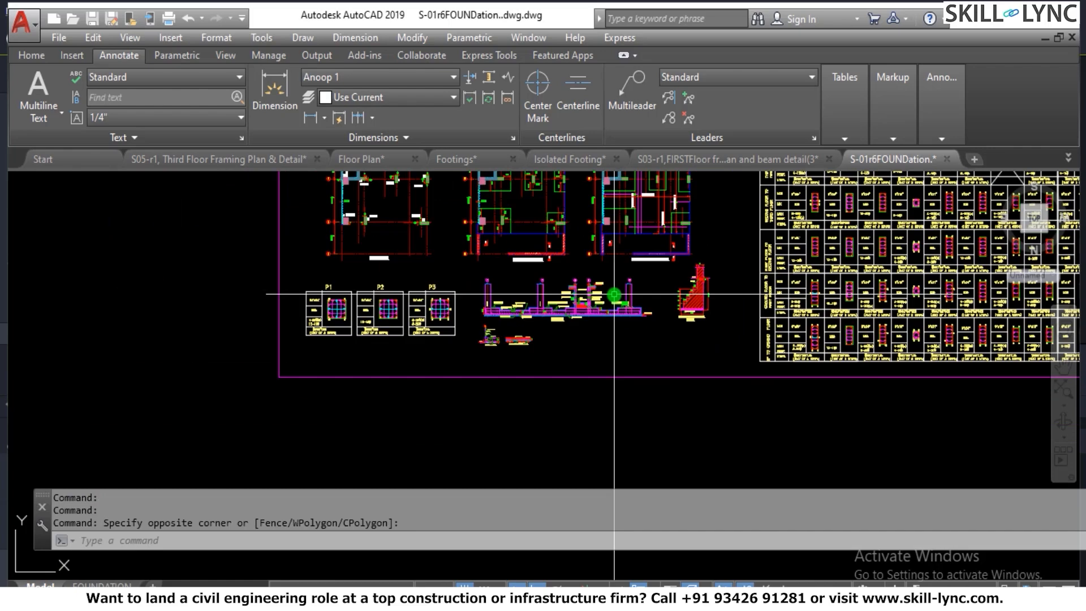
scroll(537, 221, "up", 10)
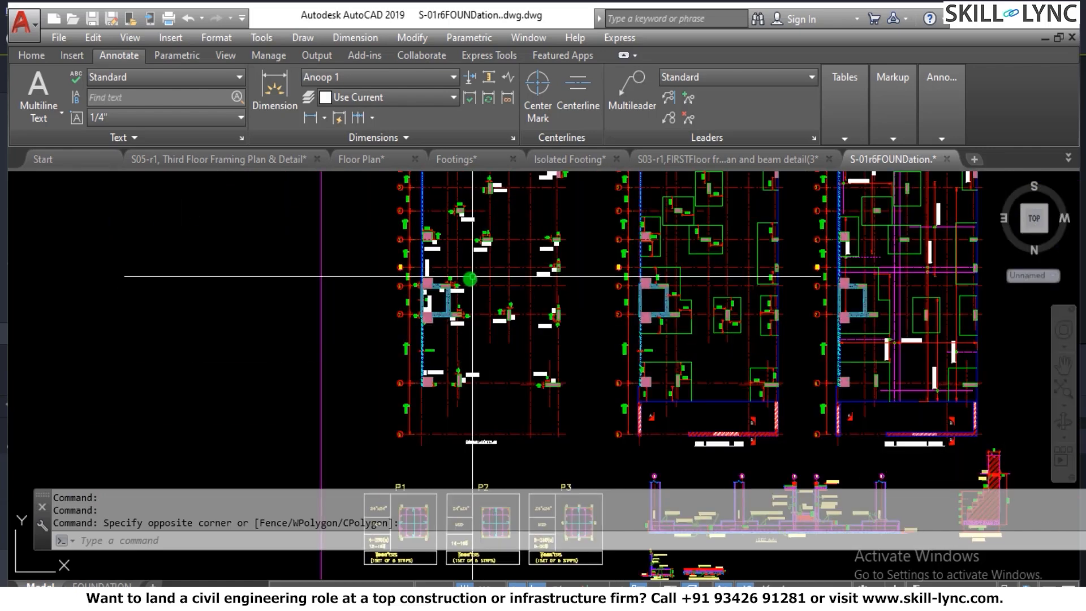
scroll(451, 257, "up", 5)
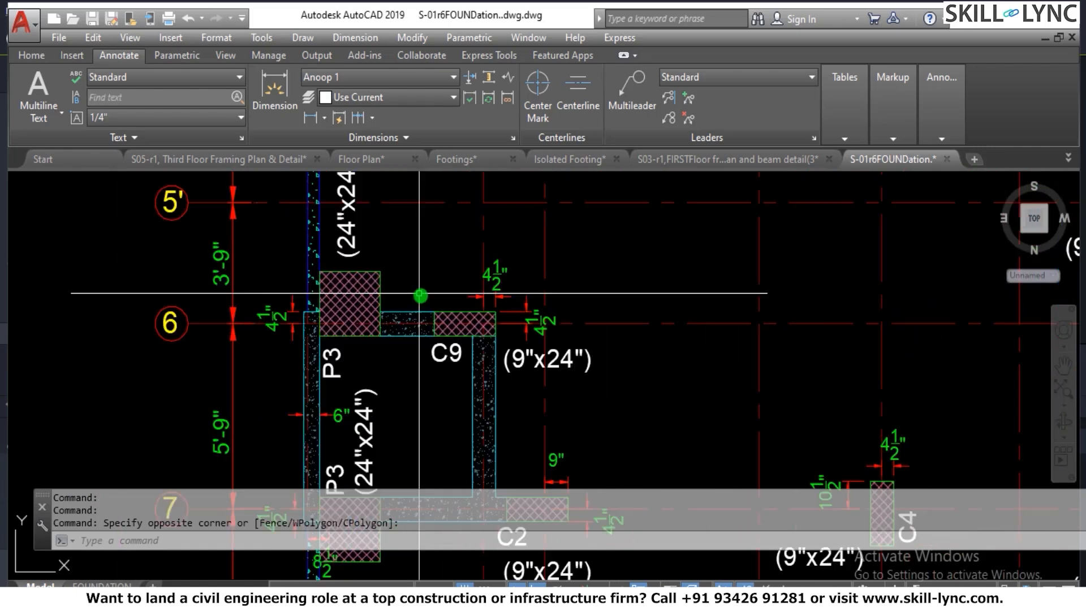
scroll(451, 277, "down", 3)
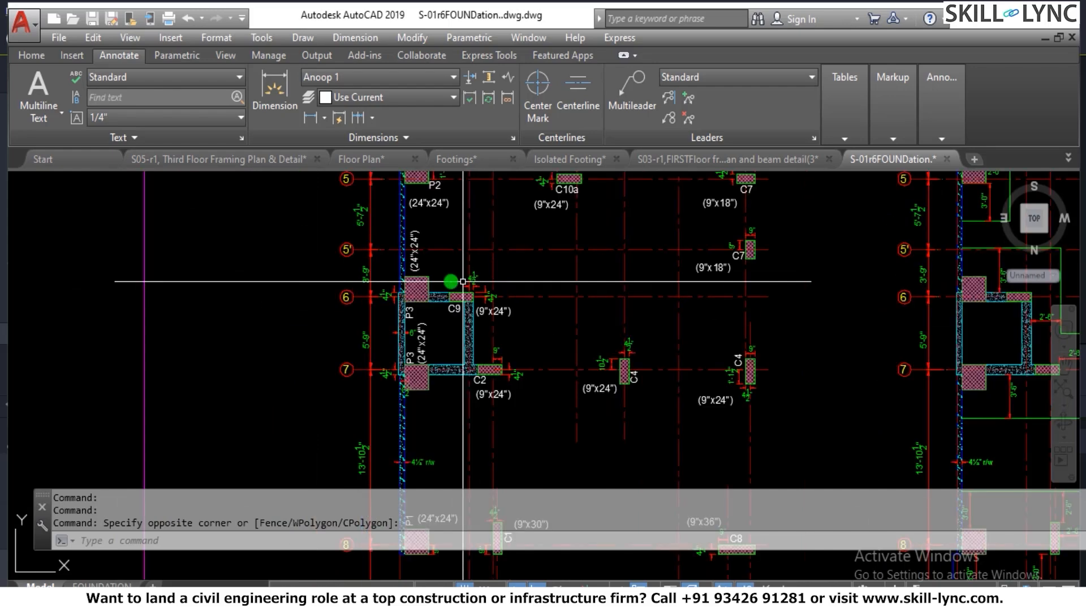
scroll(435, 276, "up", 2)
scroll(419, 272, "down", 4)
scroll(413, 272, "down", 3)
scroll(436, 254, "up", 7)
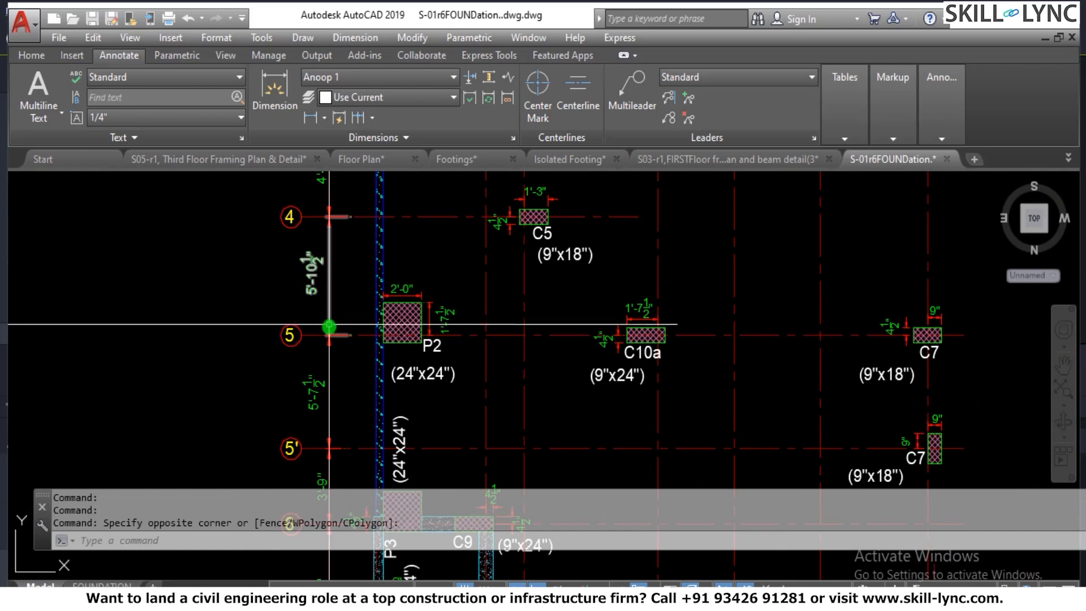
scroll(326, 366, "down", 6)
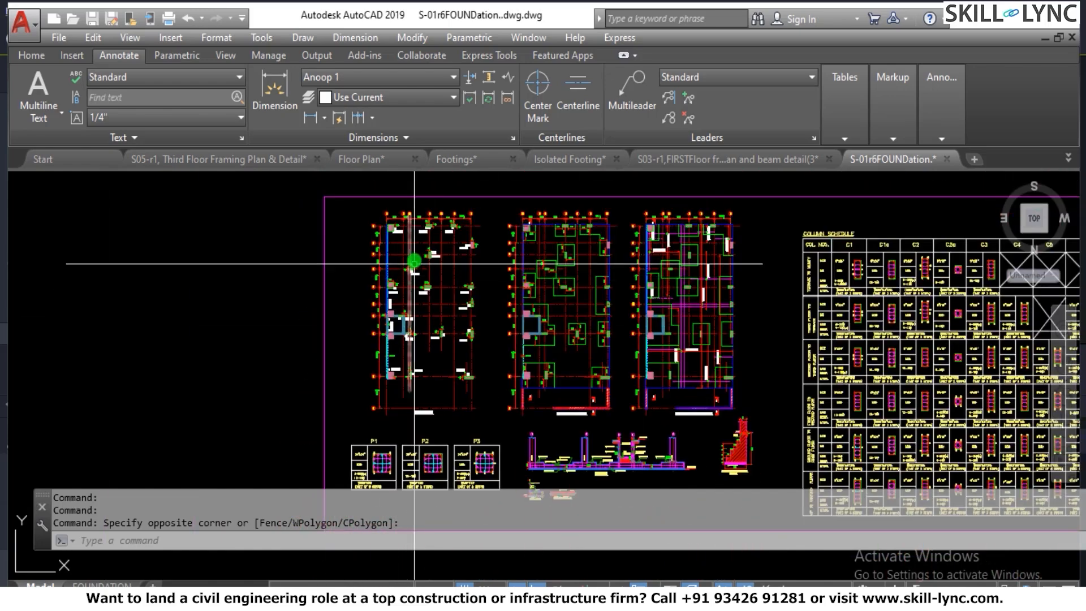
scroll(410, 325, "up", 8)
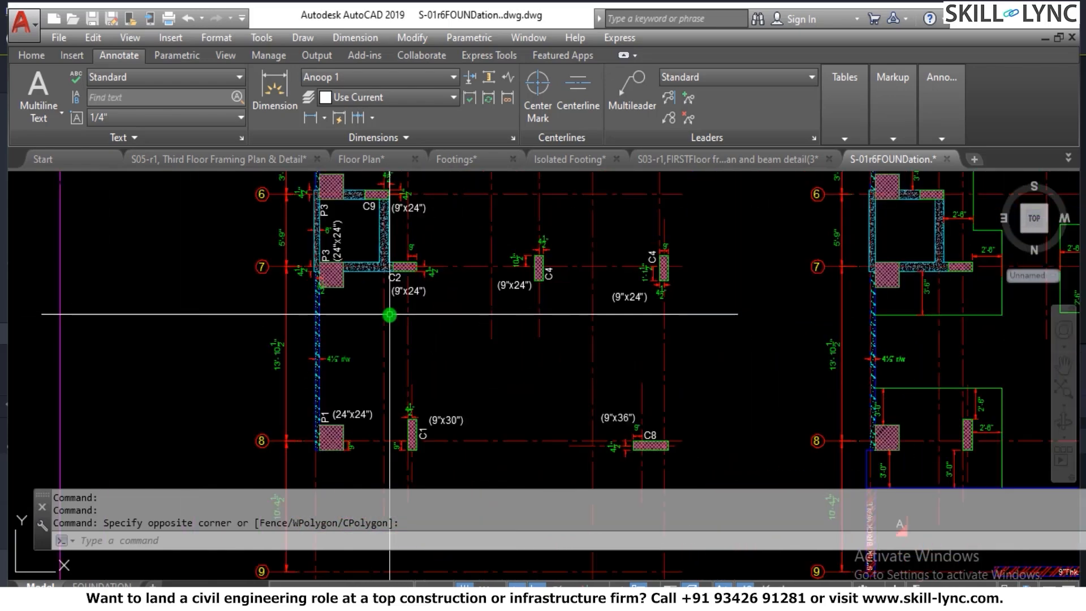
scroll(368, 339, "down", 6)
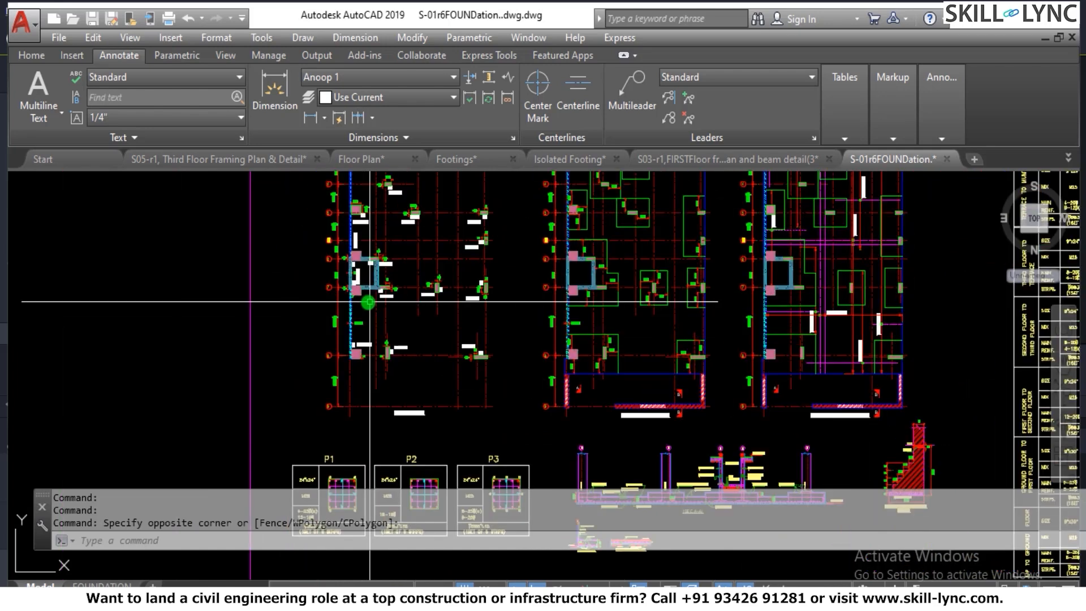
scroll(398, 357, "up", 8)
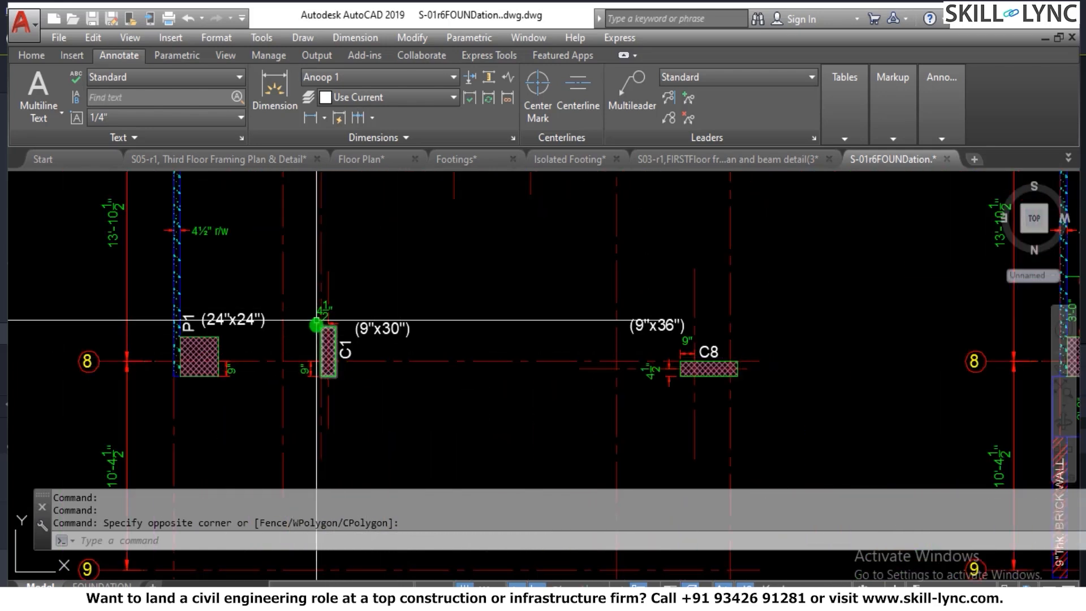
scroll(339, 288, "down", 3)
scroll(354, 300, "up", 3)
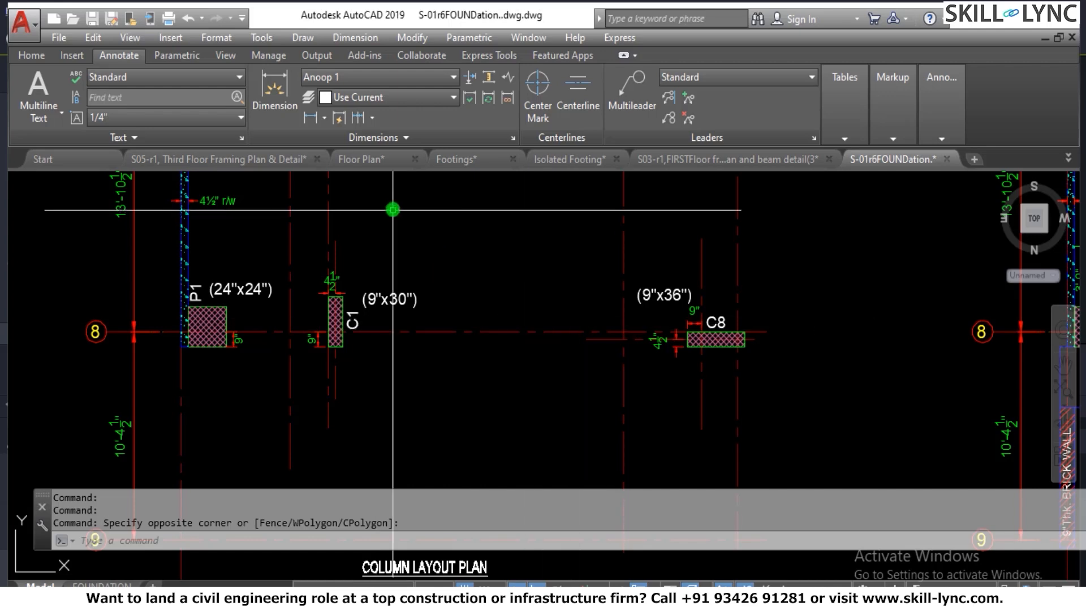
Examine the P1, P2 and P3 column details for their size, concrete mix and main reinforcement.
scroll(393, 209, "down", 4)
scroll(359, 395, "down", 3)
scroll(358, 371, "up", 6)
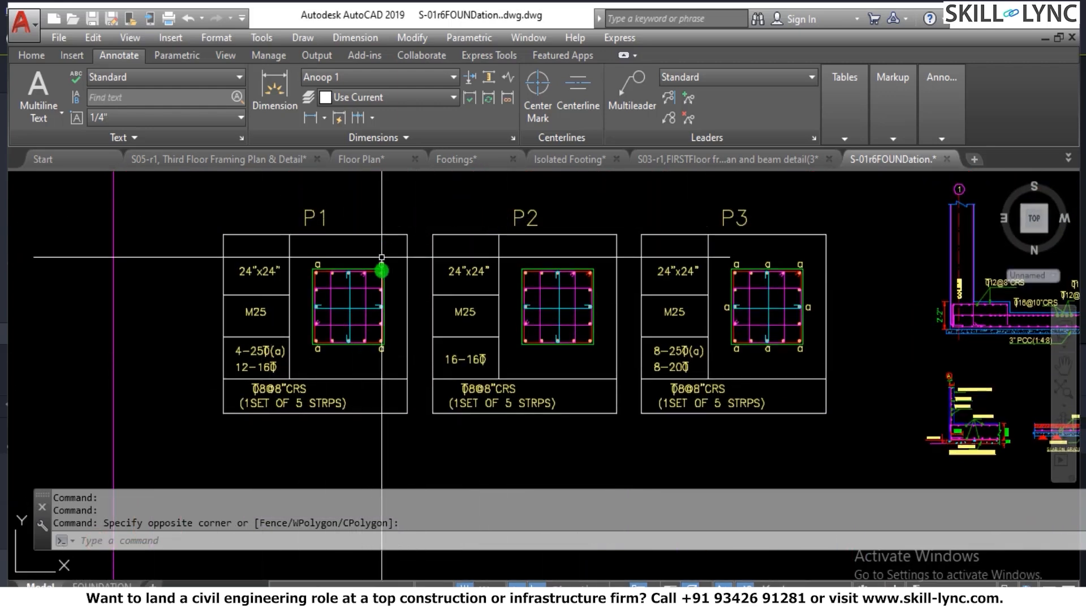
scroll(381, 257, "up", 2)
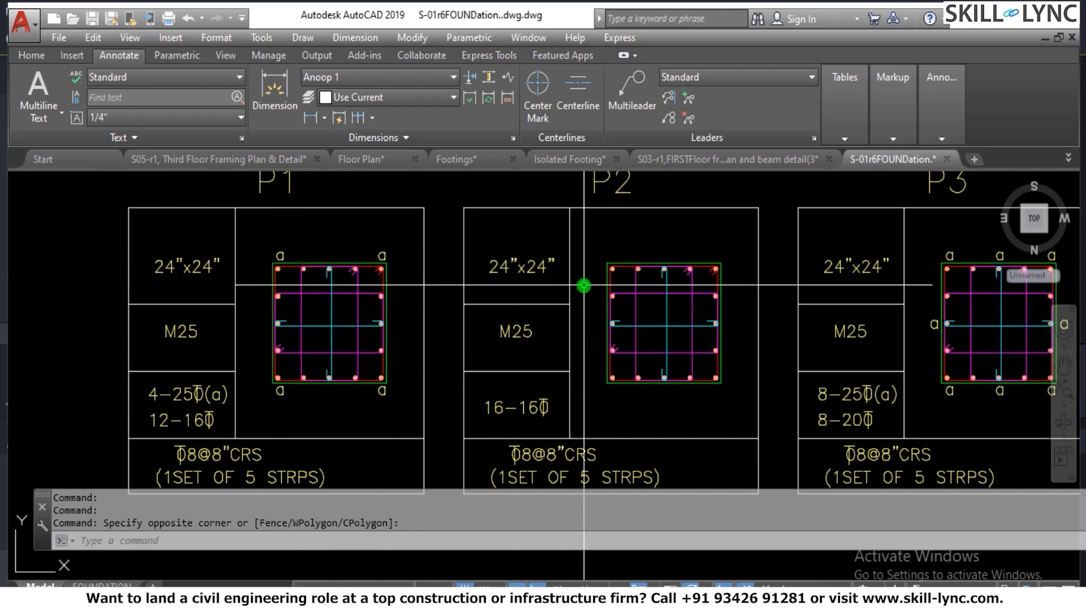
scroll(347, 315, "down", 4)
scroll(347, 315, "down", 4)
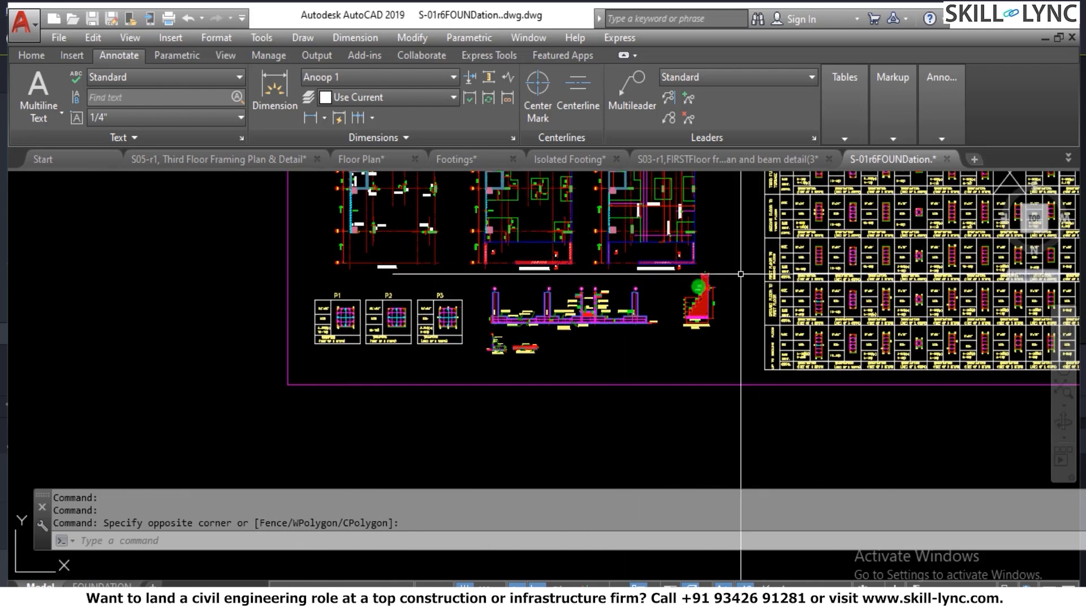
scroll(397, 297, "up", 2)
scroll(381, 315, "up", 4)
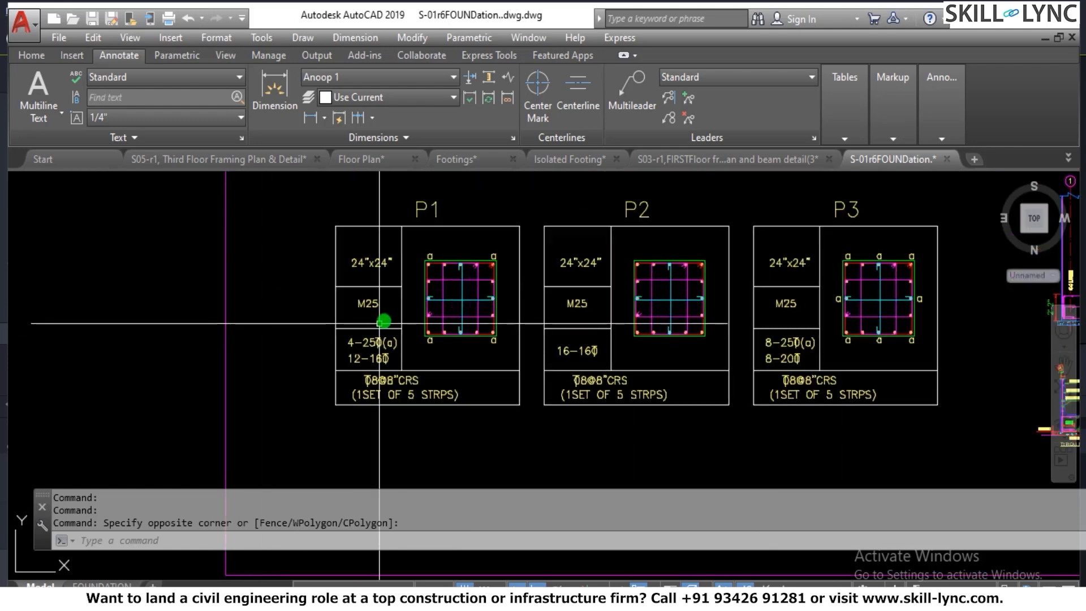
scroll(425, 294, "up", 2)
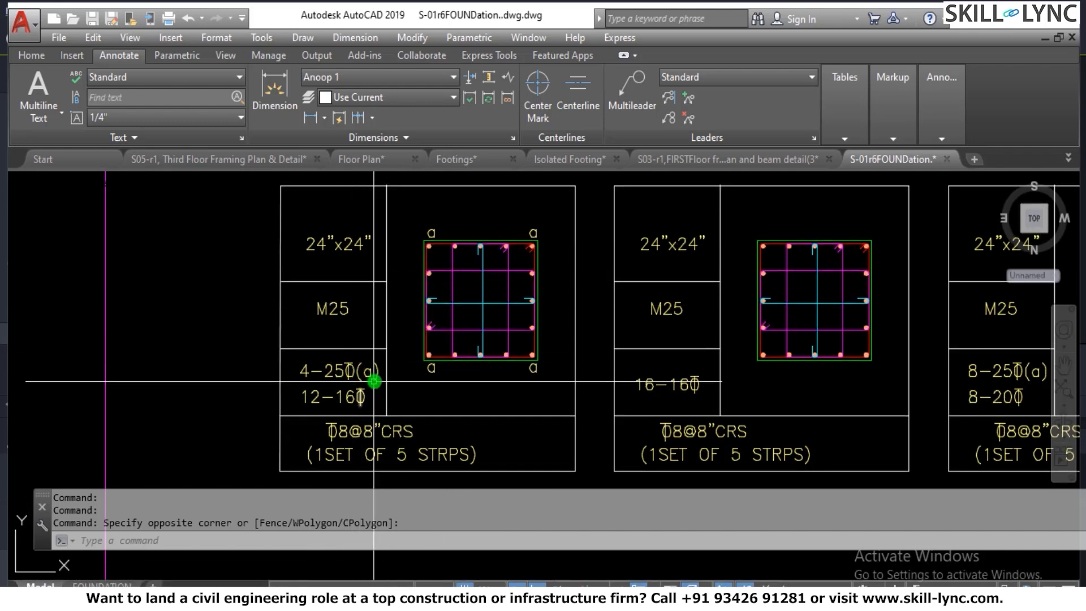
Inspect the P1 cross-section's bar arrangement and stirrups together with the stirrup spacing note beneath it.
scroll(518, 244, "up", 3)
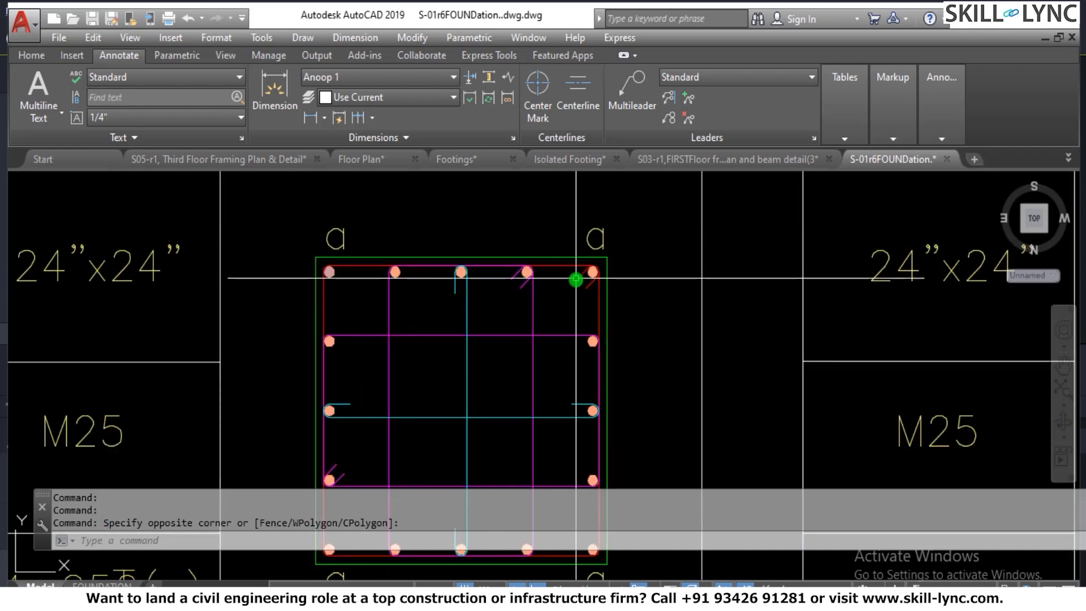
scroll(558, 221, "down", 2)
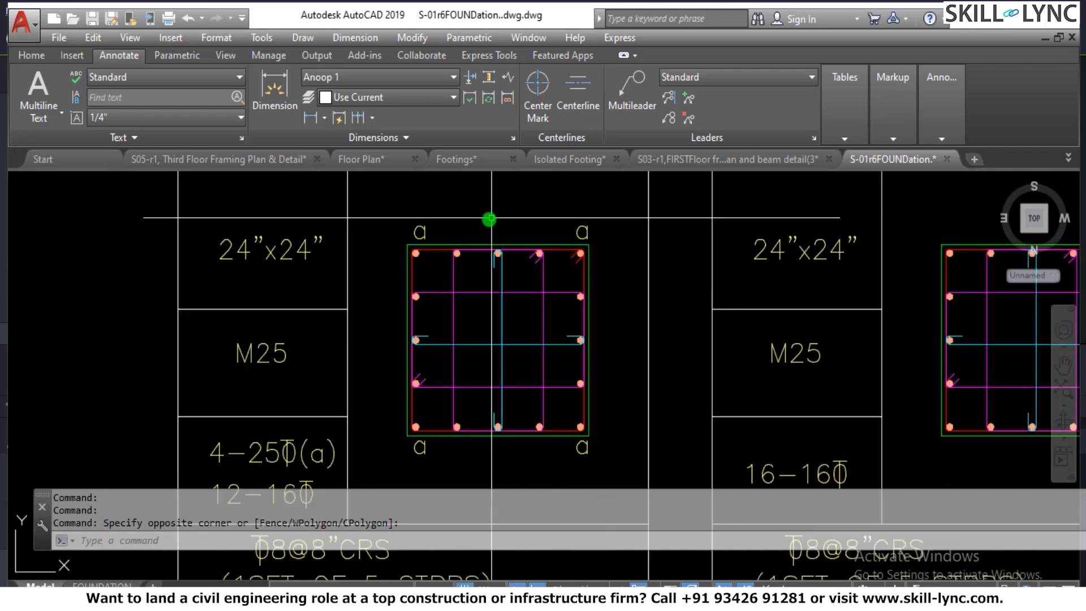
scroll(430, 220, "down", 2)
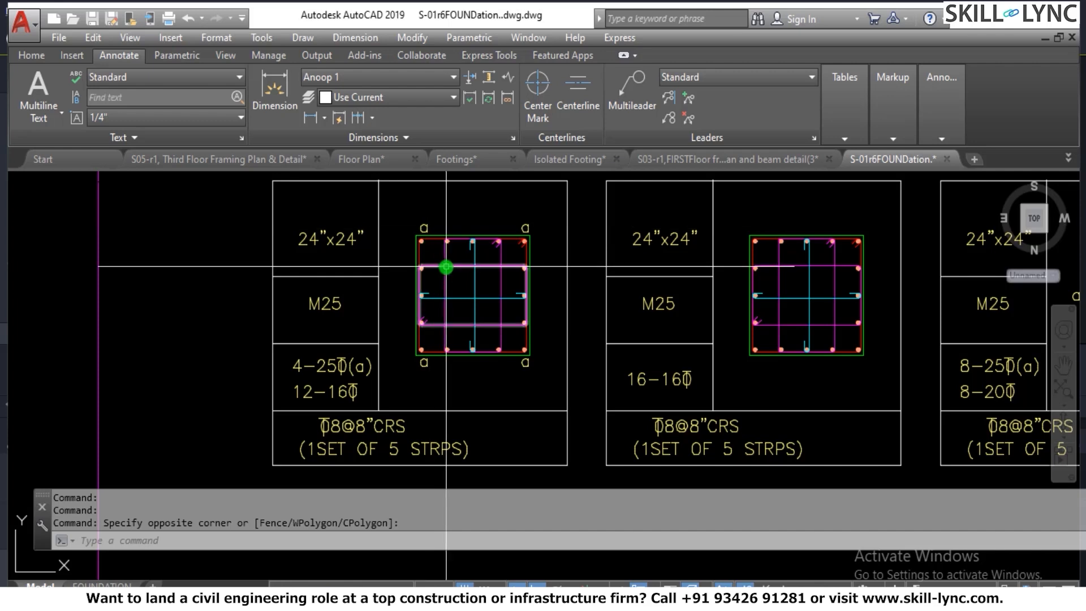
scroll(593, 247, "up", 2)
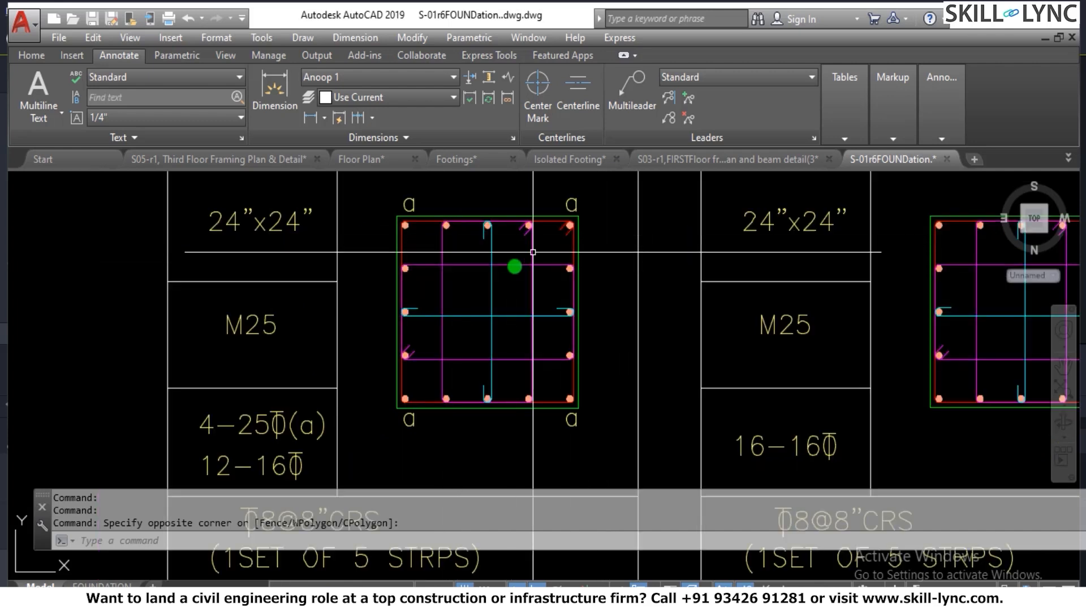
scroll(334, 280, "down", 2)
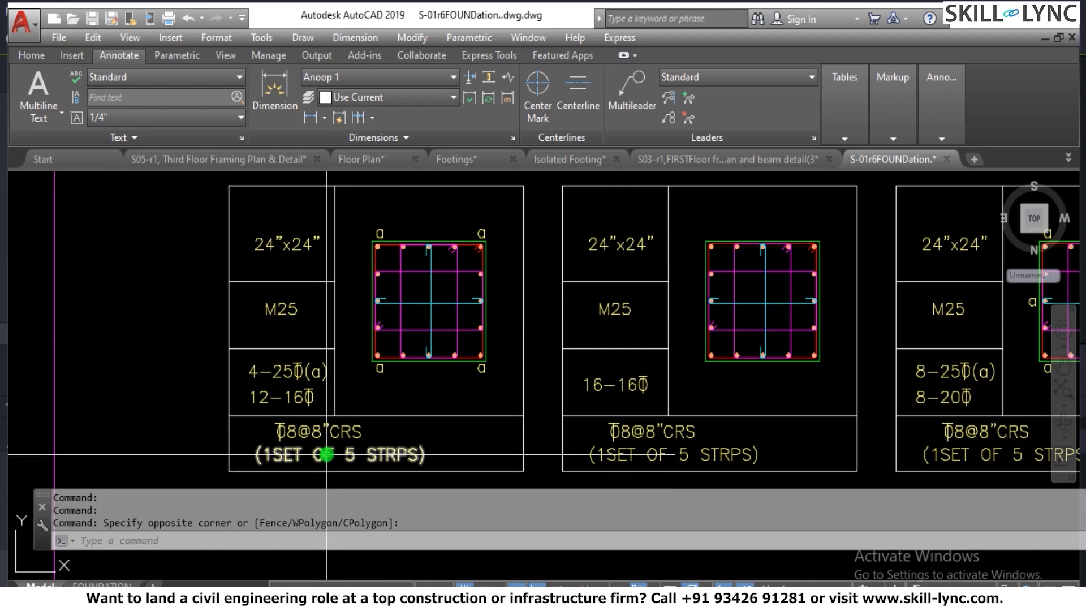
scroll(321, 470, "up", 2)
scroll(321, 469, "up", 1)
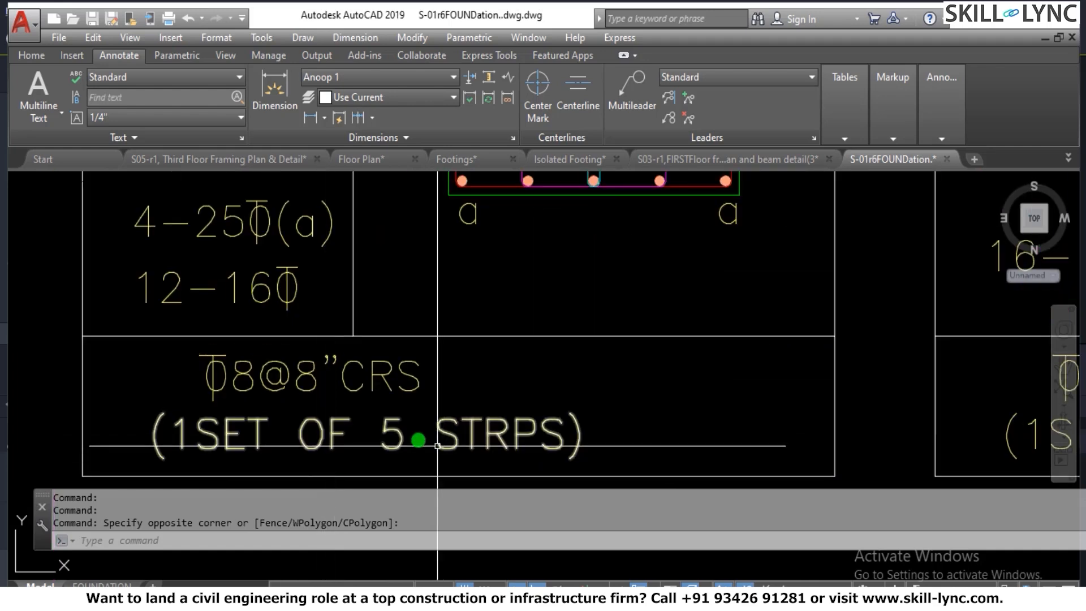
scroll(374, 430, "down", 1)
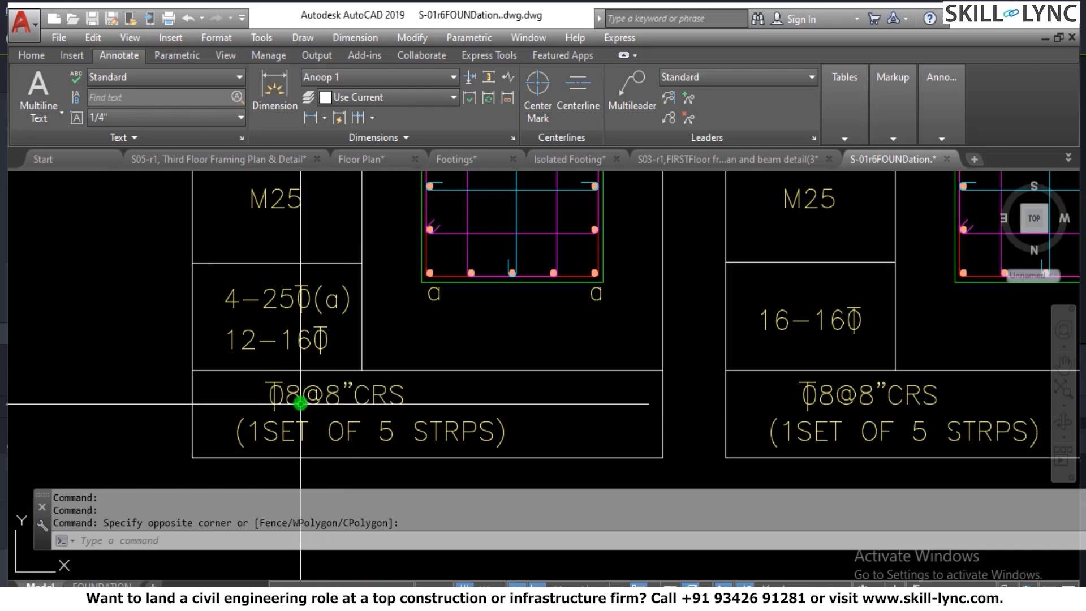
scroll(300, 398, "up", 2)
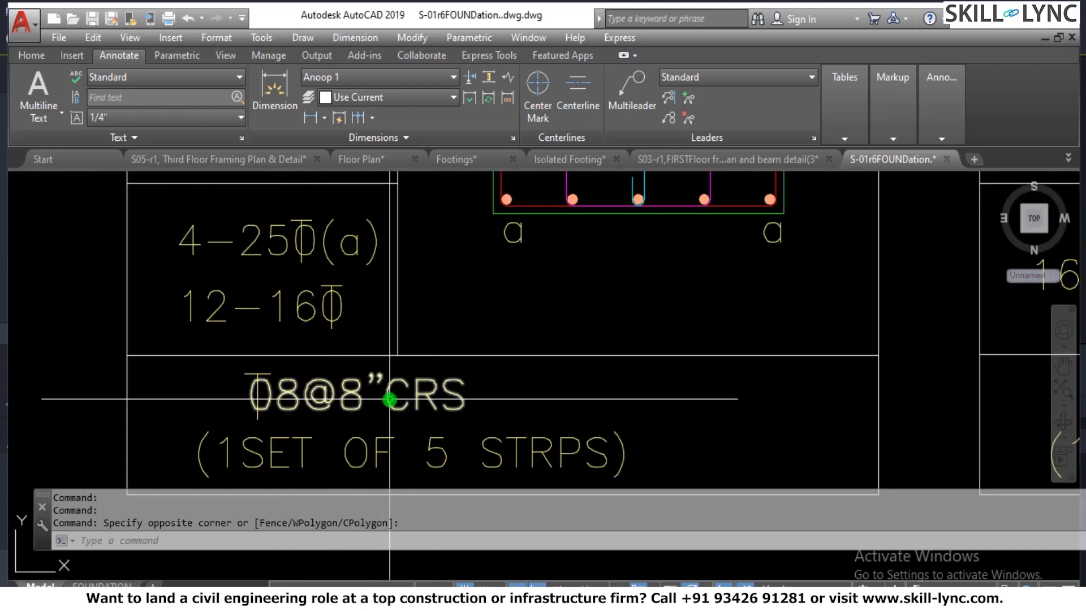
scroll(377, 380, "down", 2)
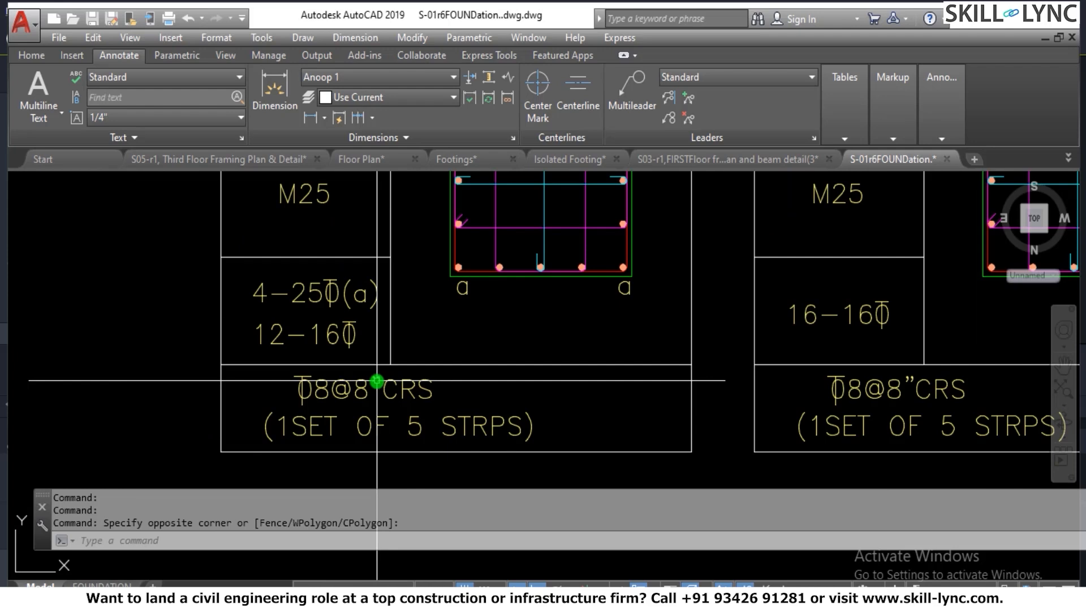
scroll(270, 311, "down", 2)
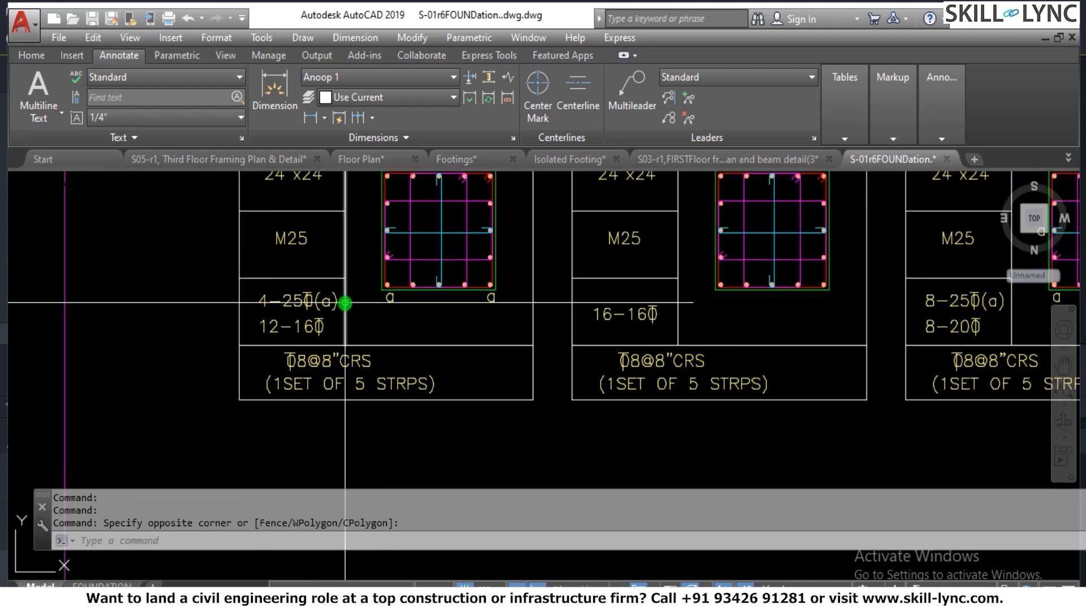
Examine foundation section A-A, including its footing reinforcement callouts and the lift walls between grids 4 and 5.
scroll(345, 302, "down", 4)
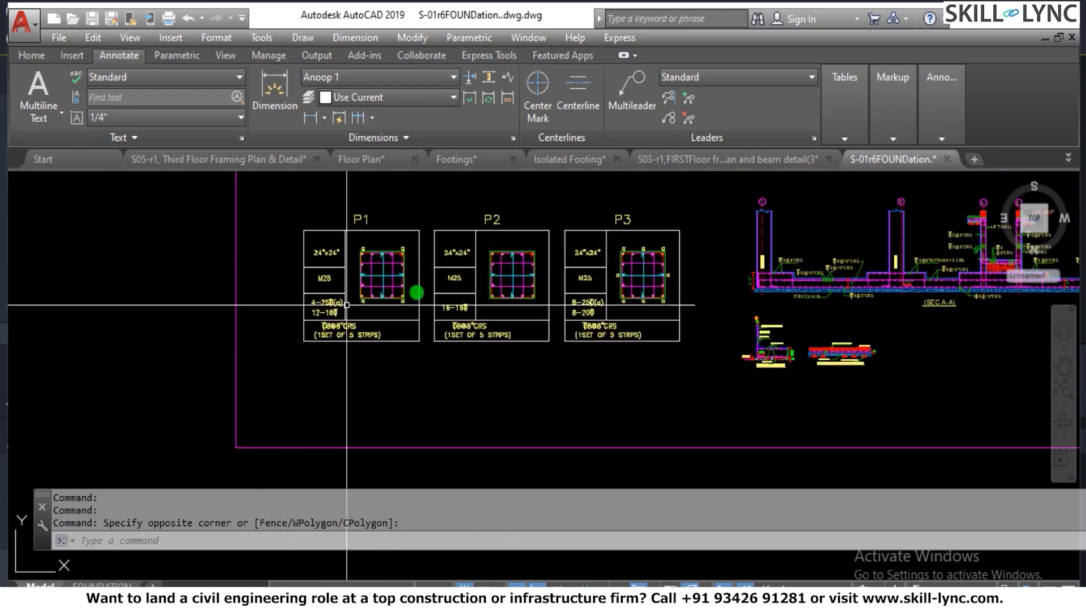
scroll(413, 305, "up", 2)
scroll(306, 327, "down", 2)
scroll(566, 348, "up", 3)
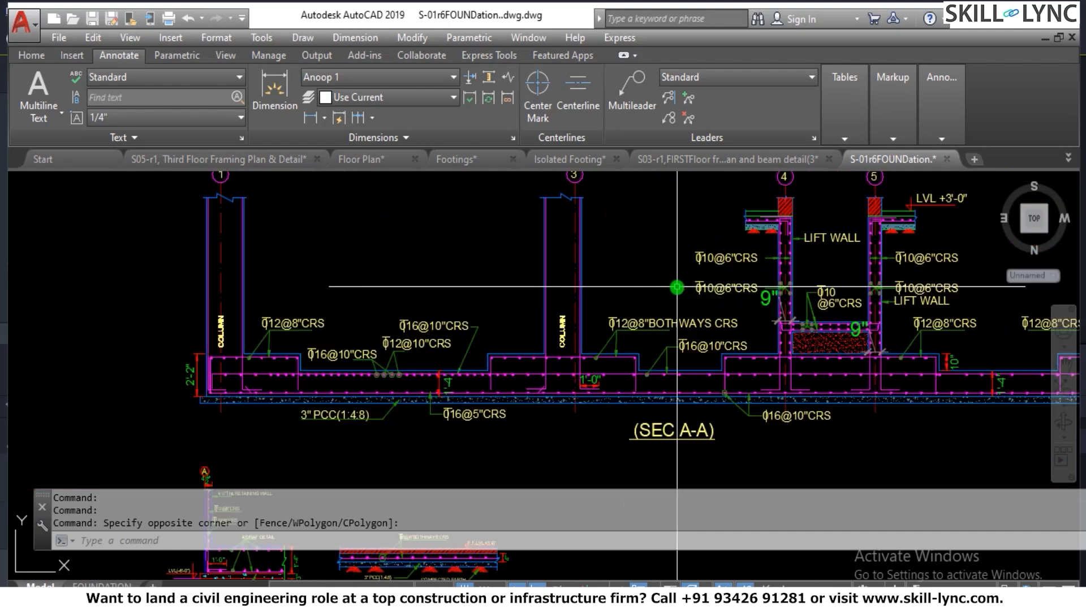
scroll(464, 362, "down", 2)
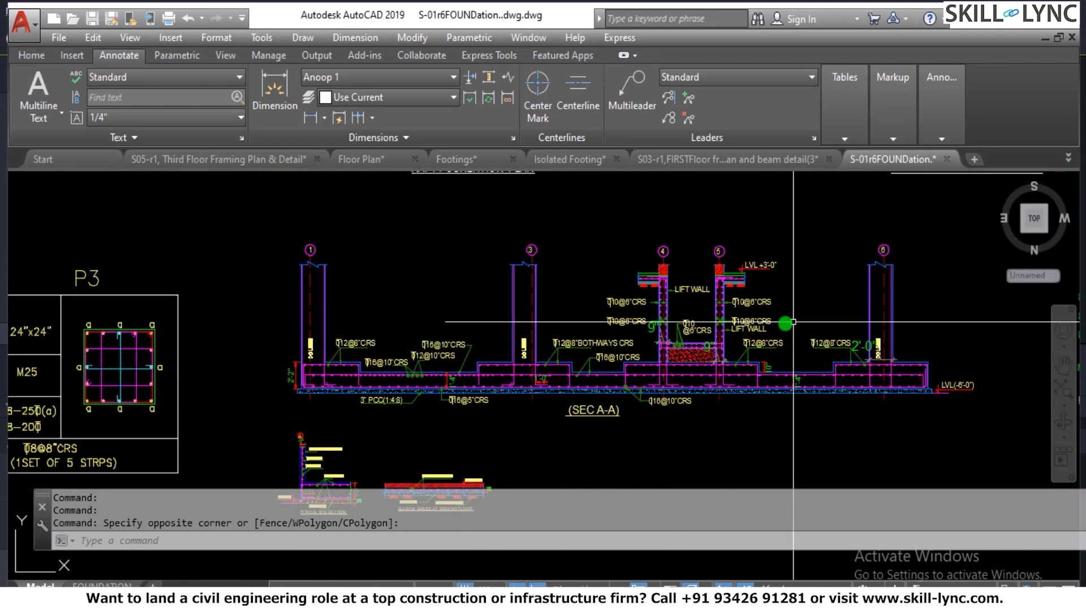
scroll(774, 301, "up", 2)
scroll(660, 271, "up", 4)
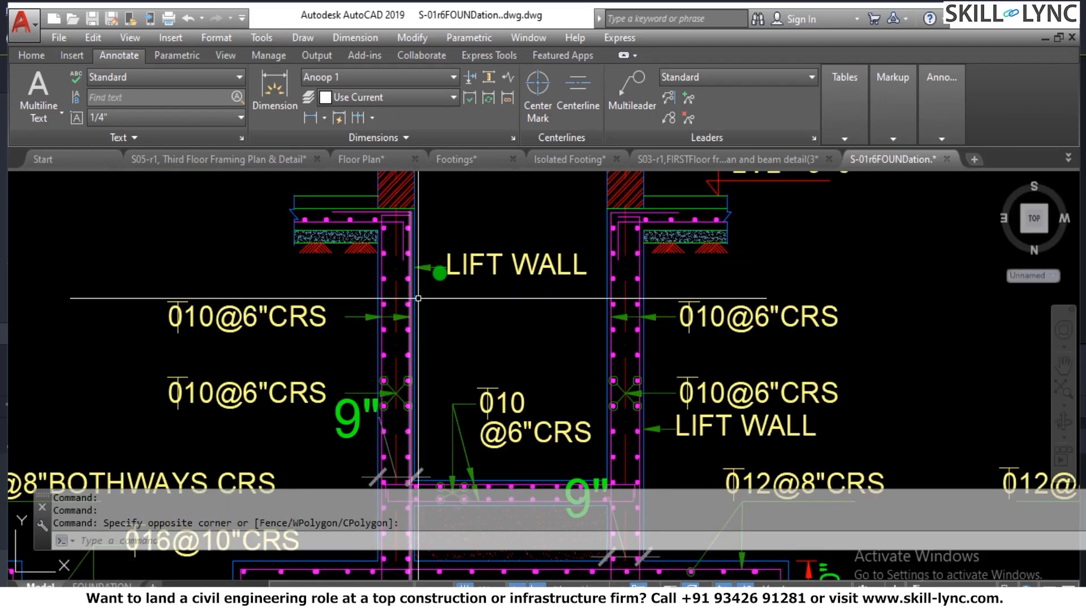
scroll(458, 257, "down", 4)
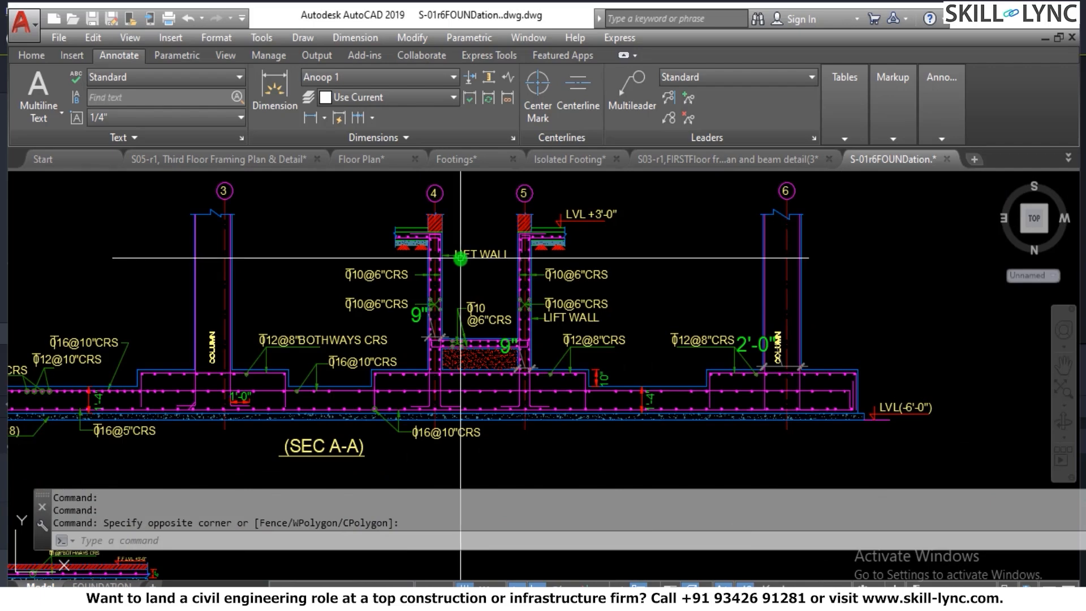
Examine the column schedule's first-to-second-floor row for the columns' sizes, concrete mix and main reinforcement.
scroll(460, 257, "down", 7)
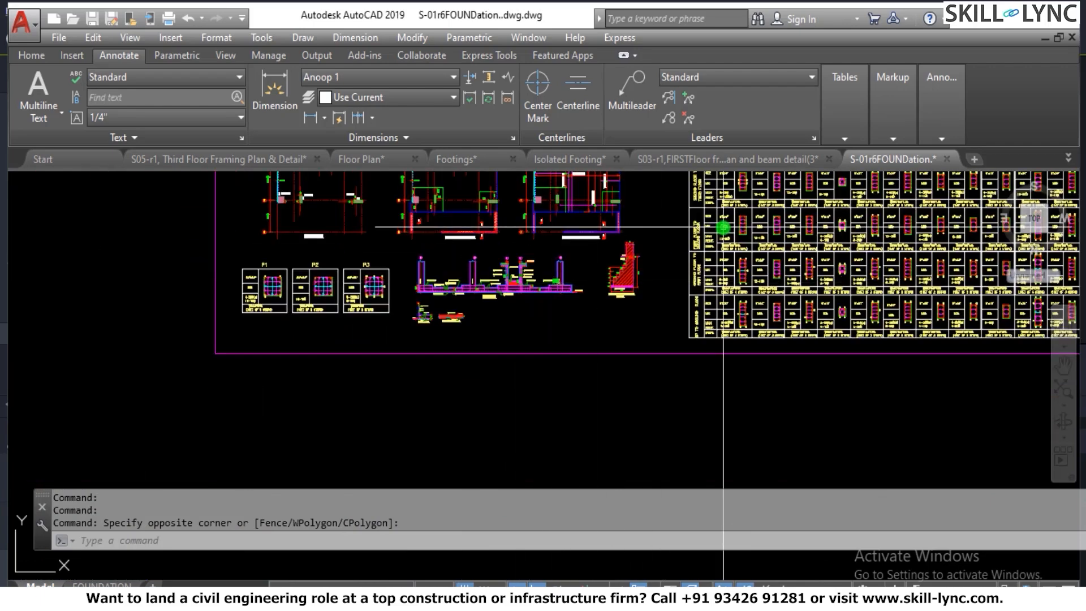
scroll(722, 226, "up", 10)
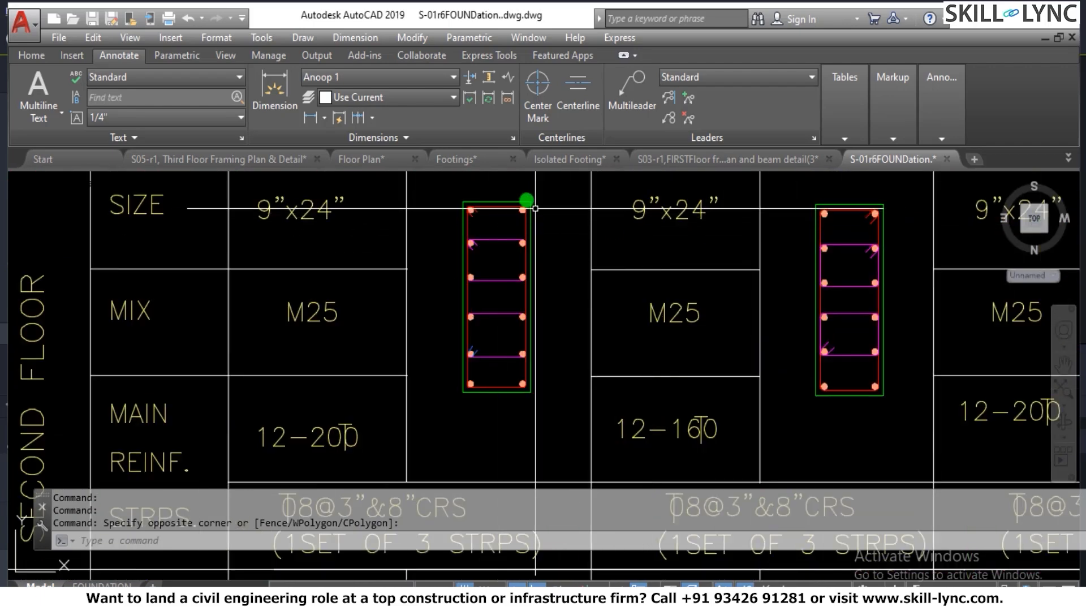
scroll(578, 322, "down", 4)
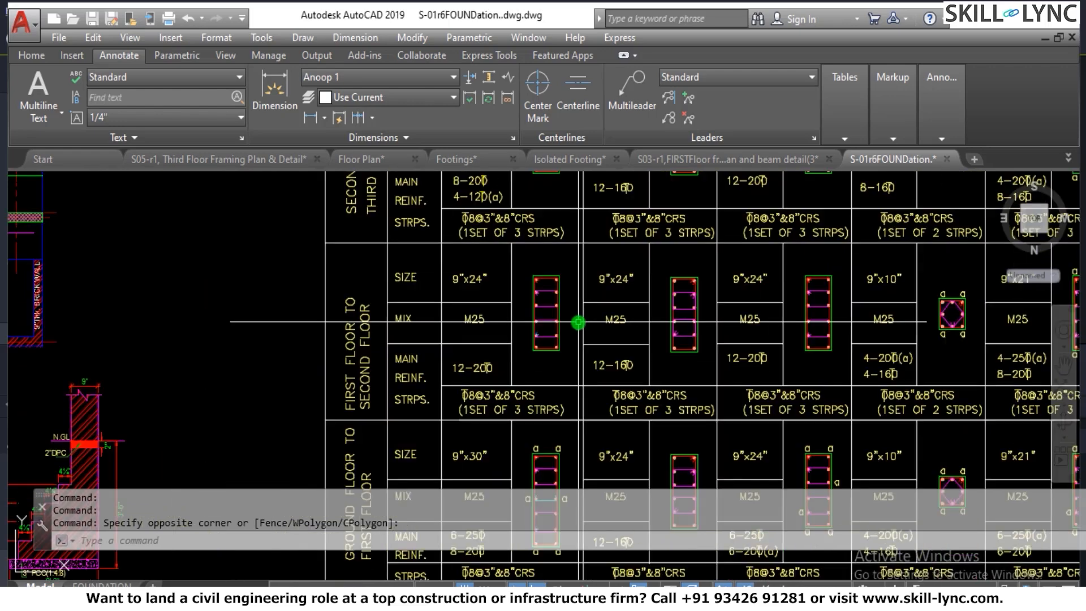
scroll(578, 321, "up", 2)
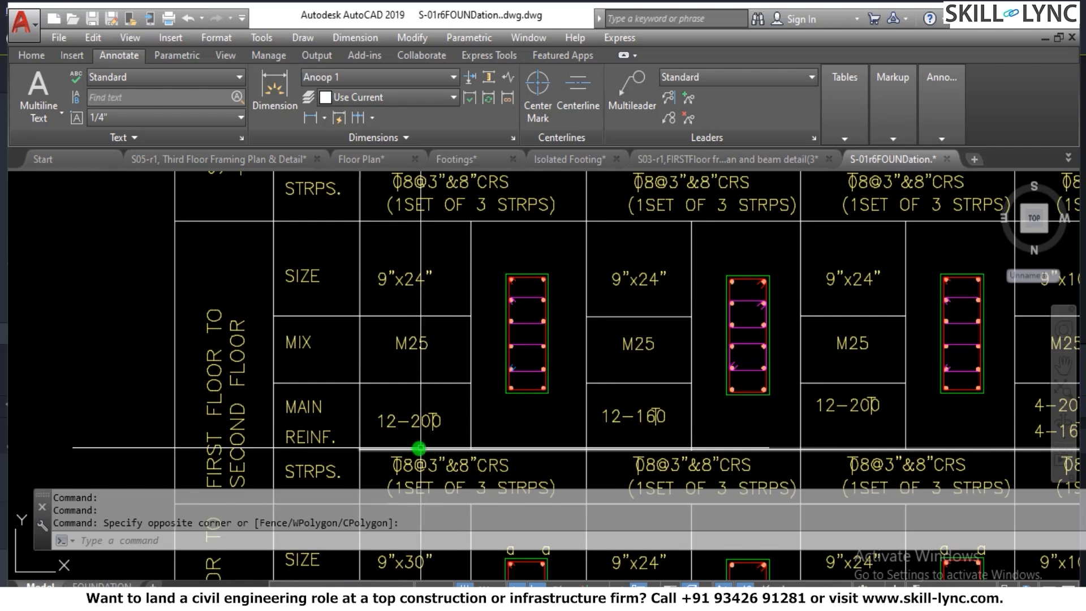
scroll(542, 377, "up", 4)
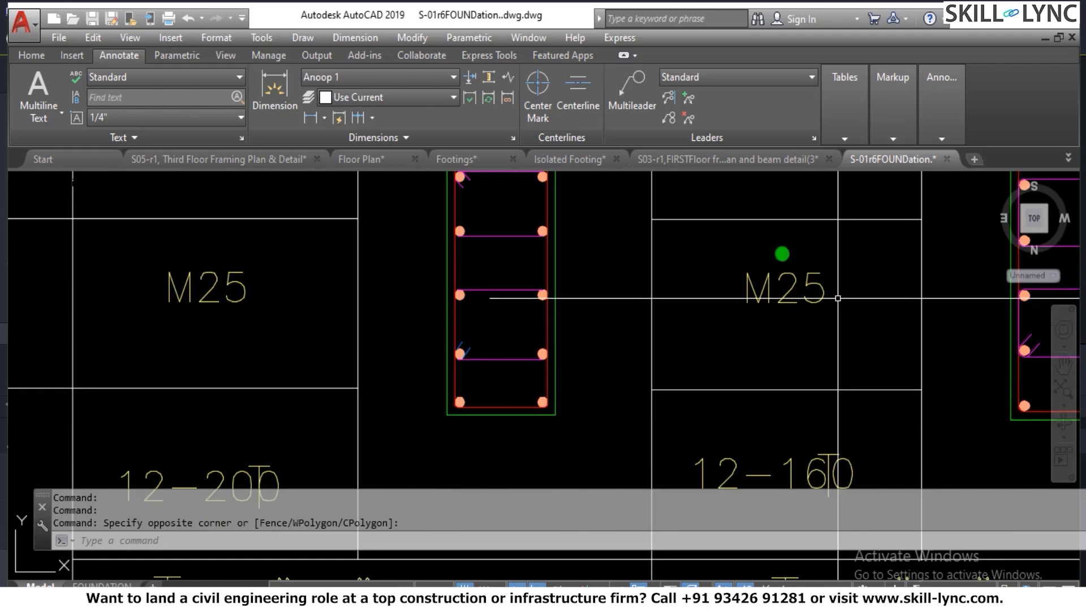
scroll(531, 431, "down", 2)
scroll(351, 383, "down", 1)
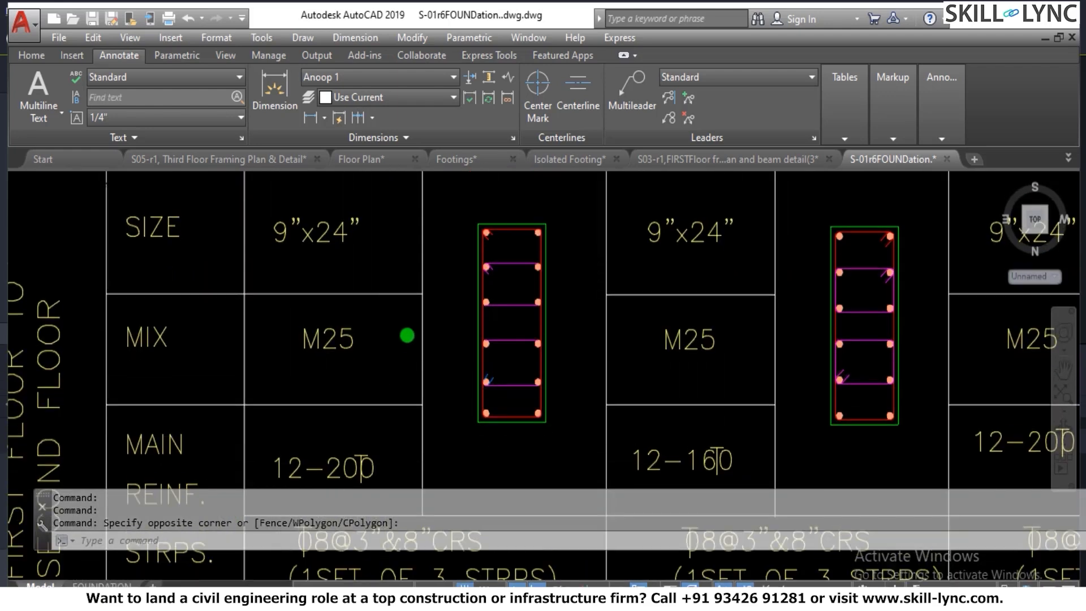
scroll(376, 412, "down", 2)
scroll(379, 392, "up", 1)
scroll(388, 383, "up", 2)
scroll(407, 364, "down", 2)
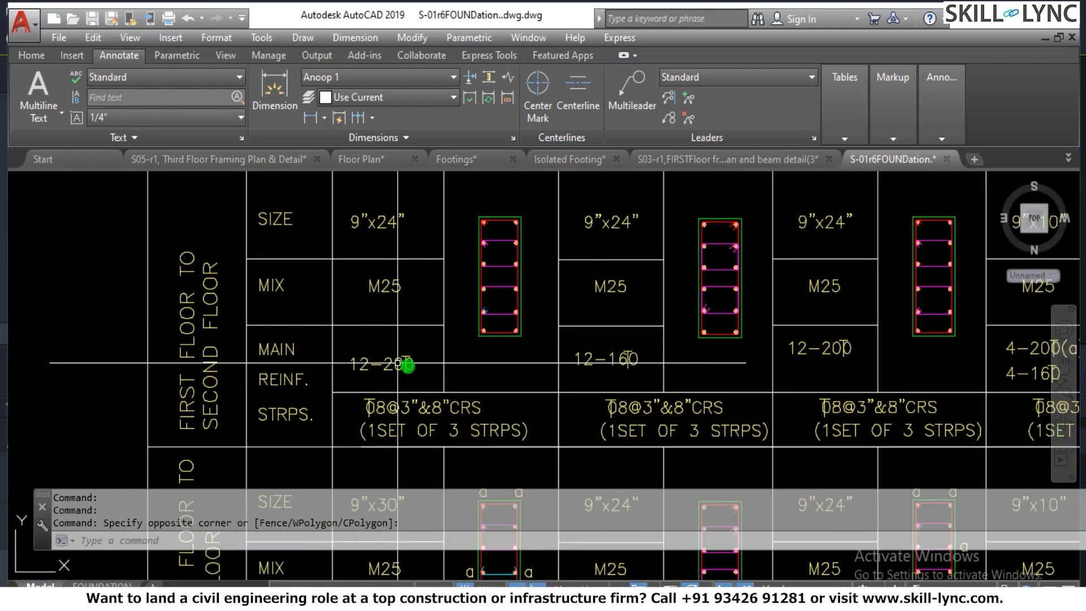
Read the stirrup diameter, spacing and set notes for the first-to-second-floor columns and compare them across adjacent columns.
scroll(426, 402, "up", 2)
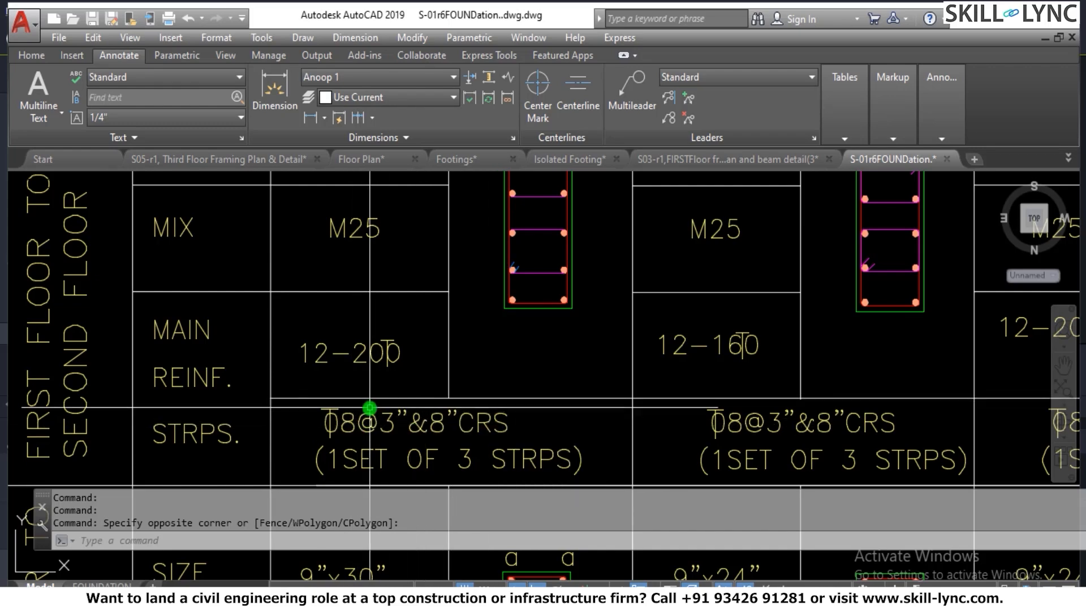
scroll(373, 407, "down", 2)
scroll(650, 407, "down", 1)
scroll(523, 422, "up", 1)
scroll(565, 416, "up", 2)
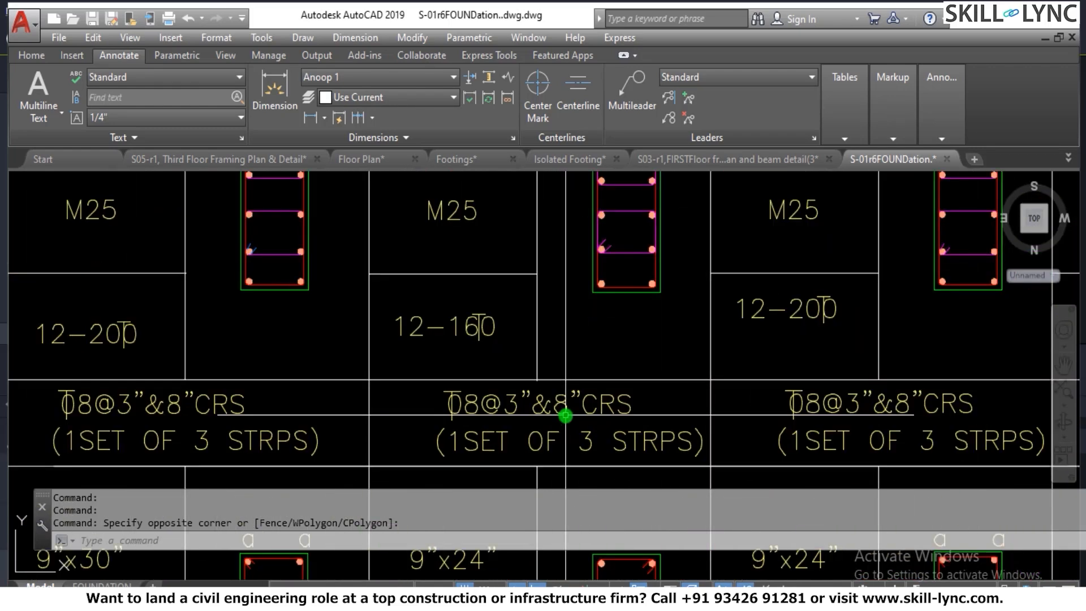
scroll(612, 413, "down", 3)
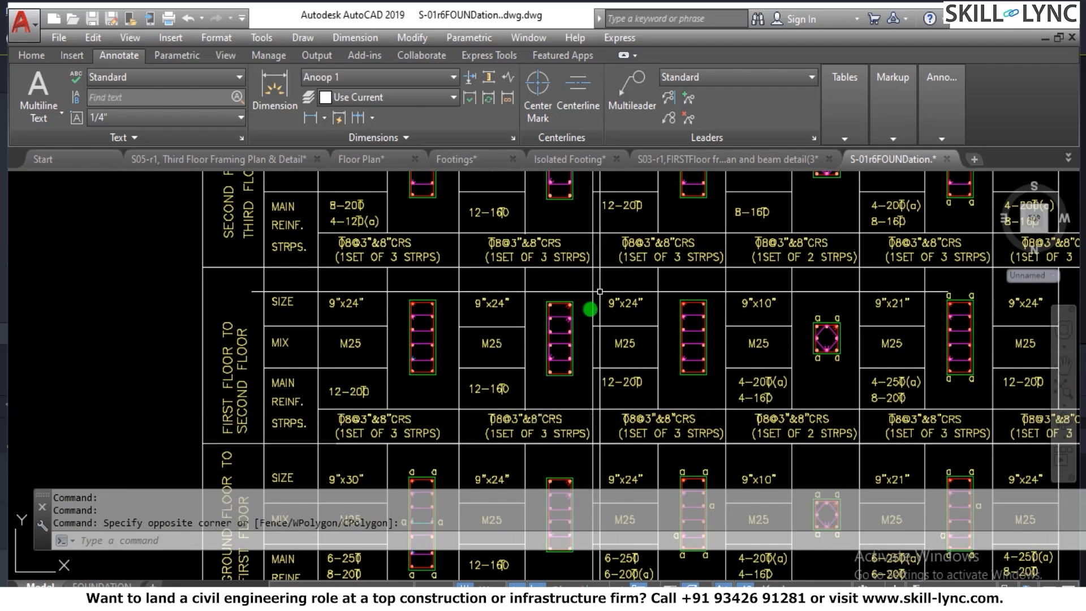
Compare the column cross-sections and bar arrangements in the first-to-second-floor row, along with the neighbouring floors of the schedule.
scroll(528, 341, "down", 2)
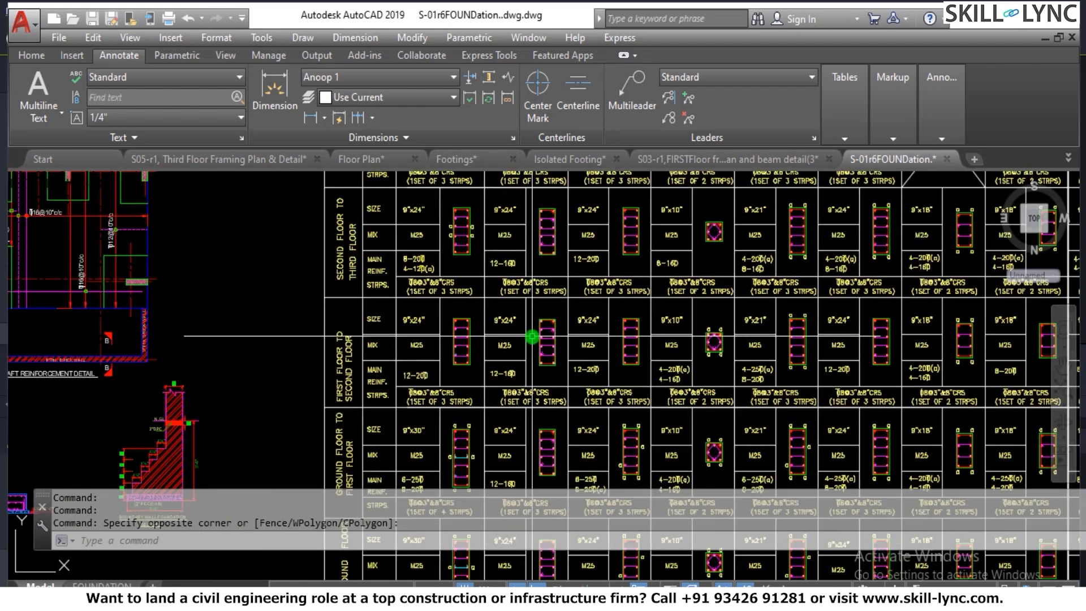
scroll(393, 386, "up", 2)
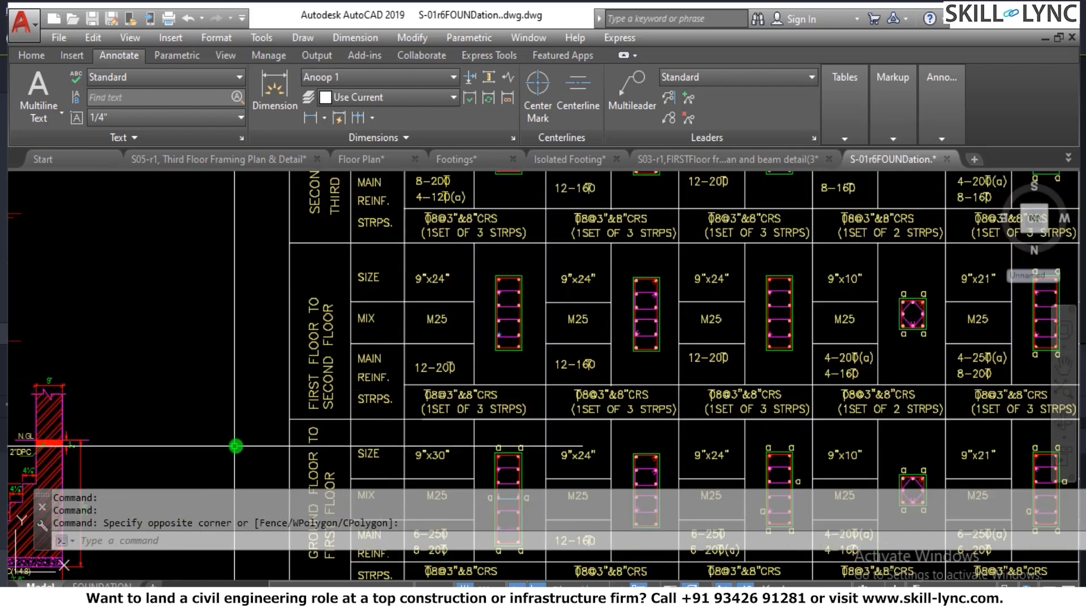
scroll(598, 368, "up", 2)
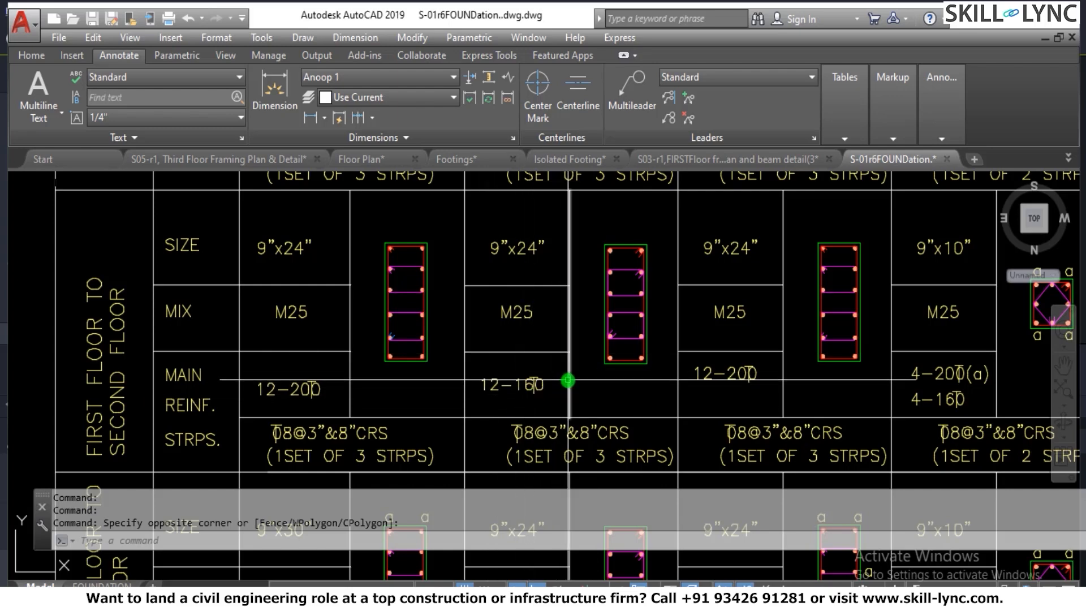
scroll(577, 362, "down", 2)
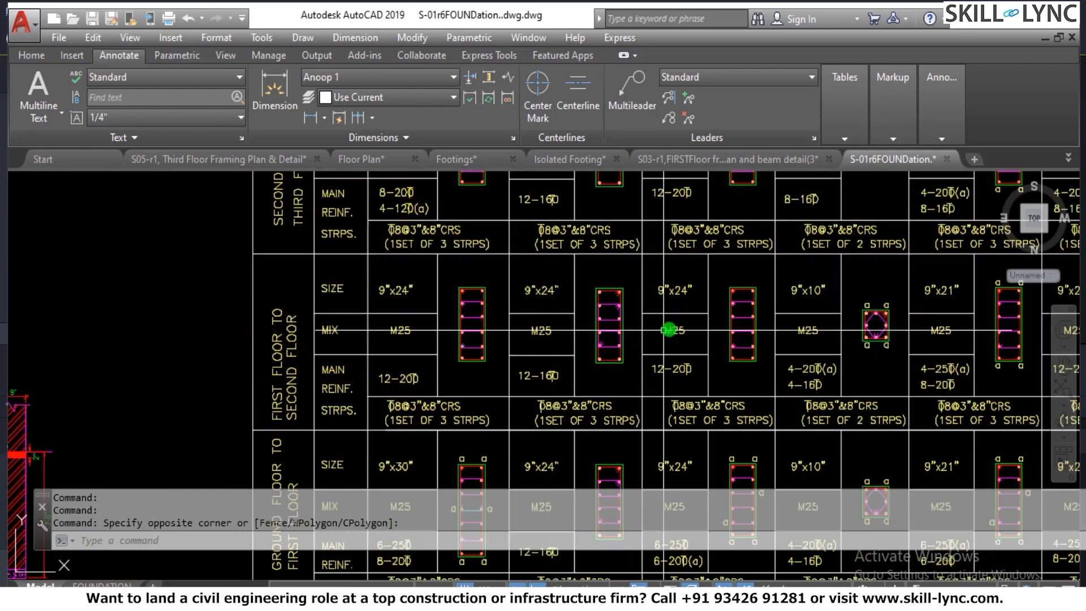
scroll(663, 329, "up", 3)
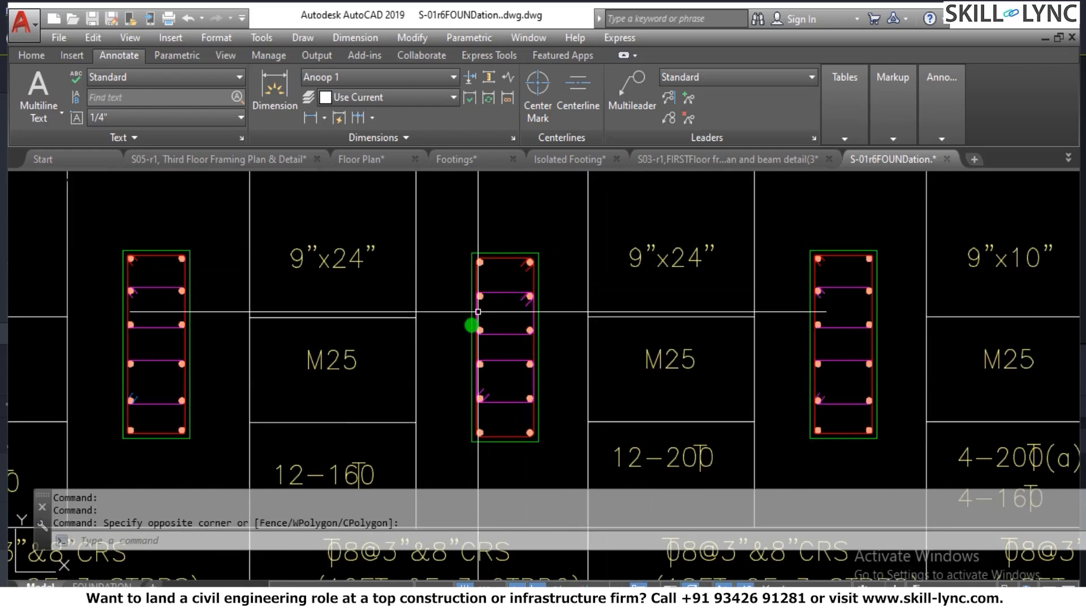
scroll(359, 489, "down", 1)
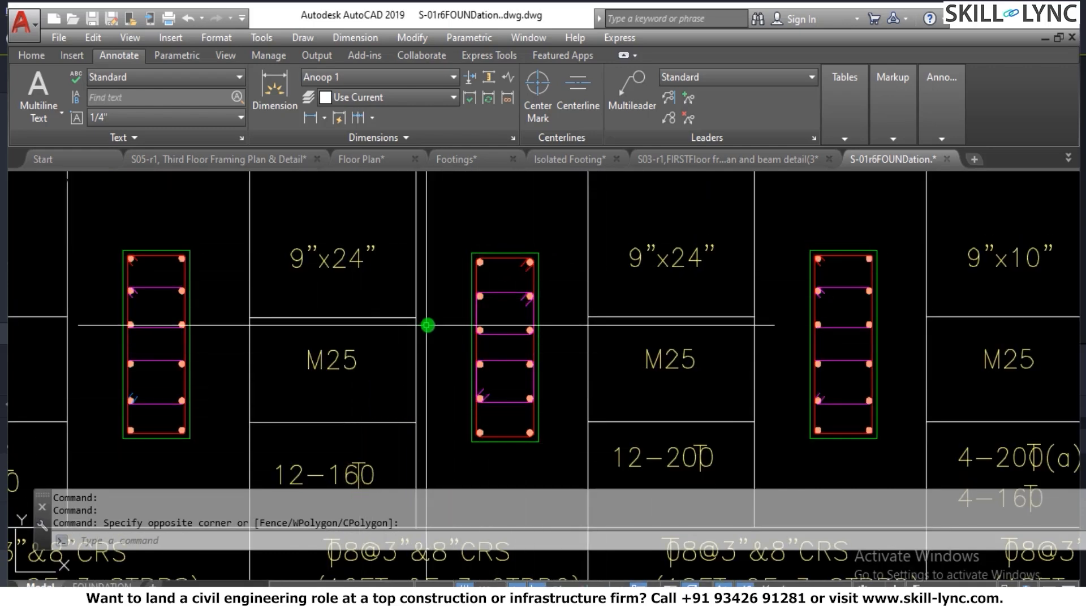
scroll(436, 321, "down", 4)
scroll(453, 310, "up", 3)
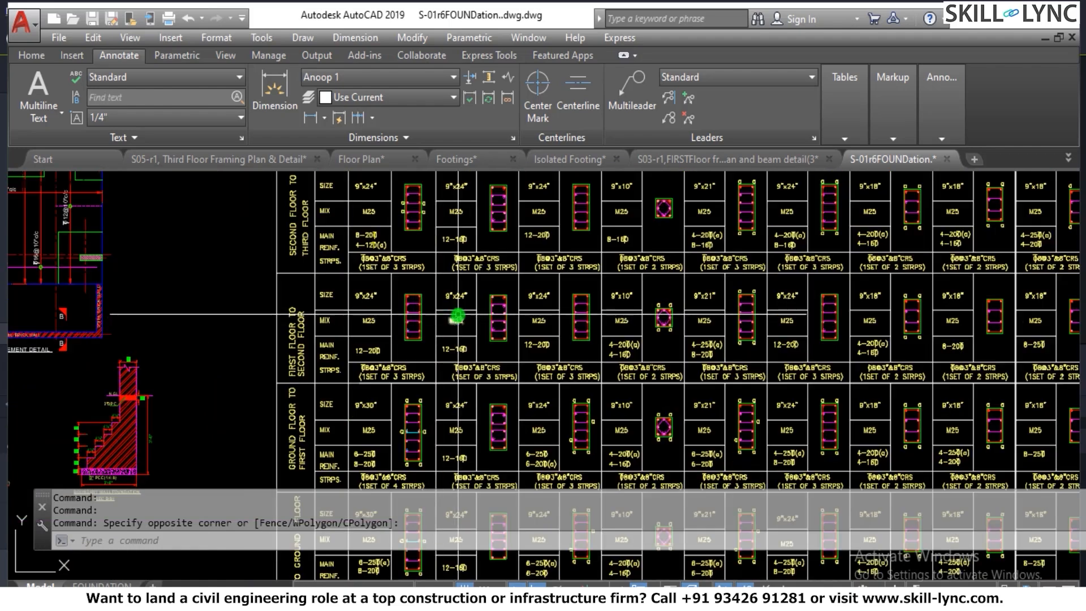
scroll(498, 320, "down", 5)
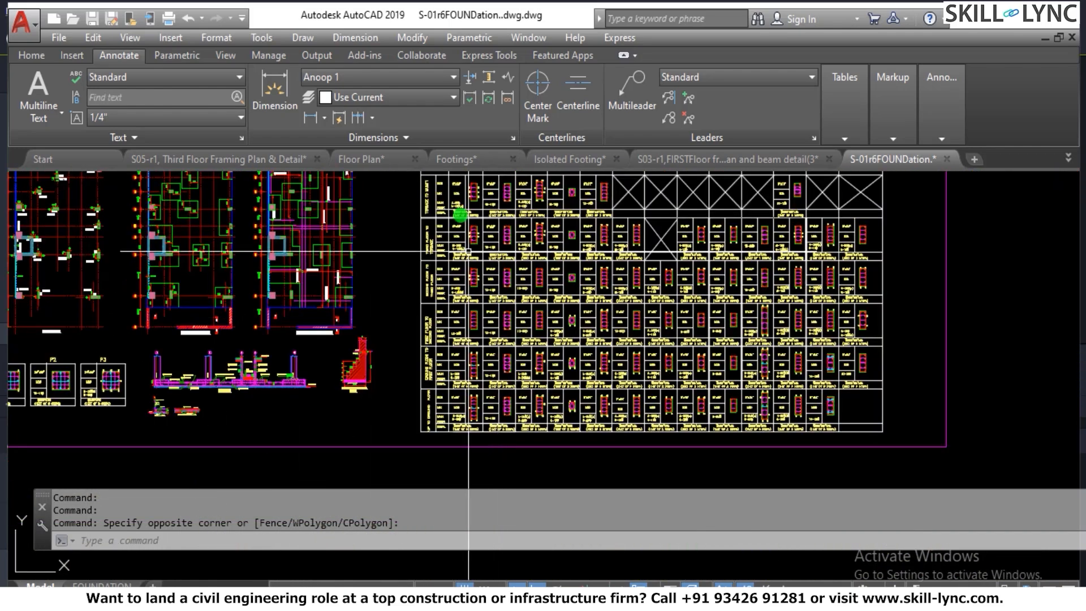
Inspect the boundary wall foundation in section B-B, including its stepped offsets, DPC, PCC bed and overall depth.
scroll(368, 425, "up", 6)
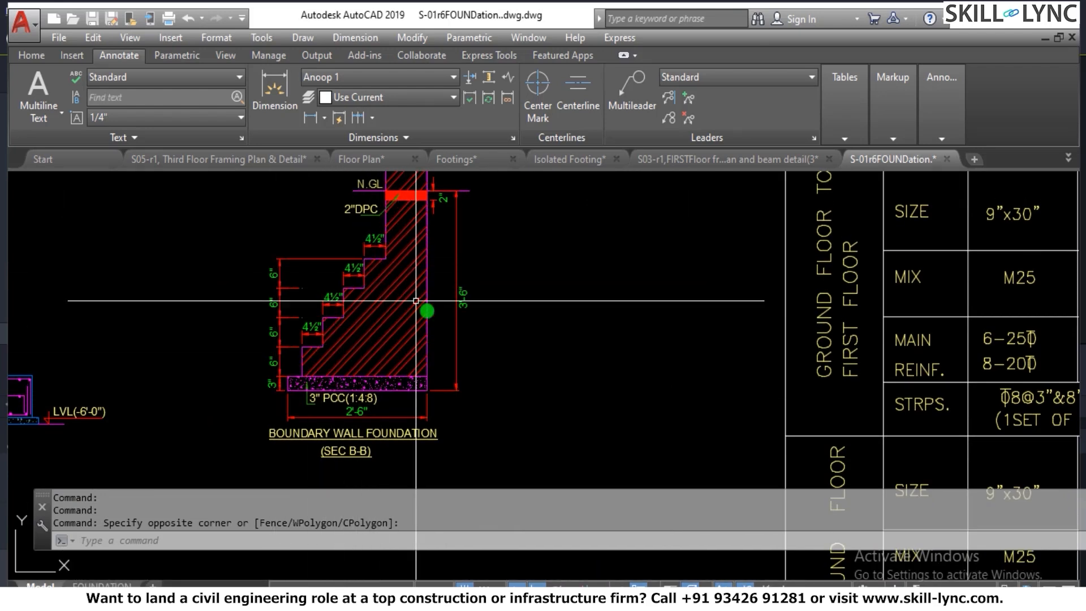
scroll(416, 300, "down", 3)
scroll(409, 222, "up", 3)
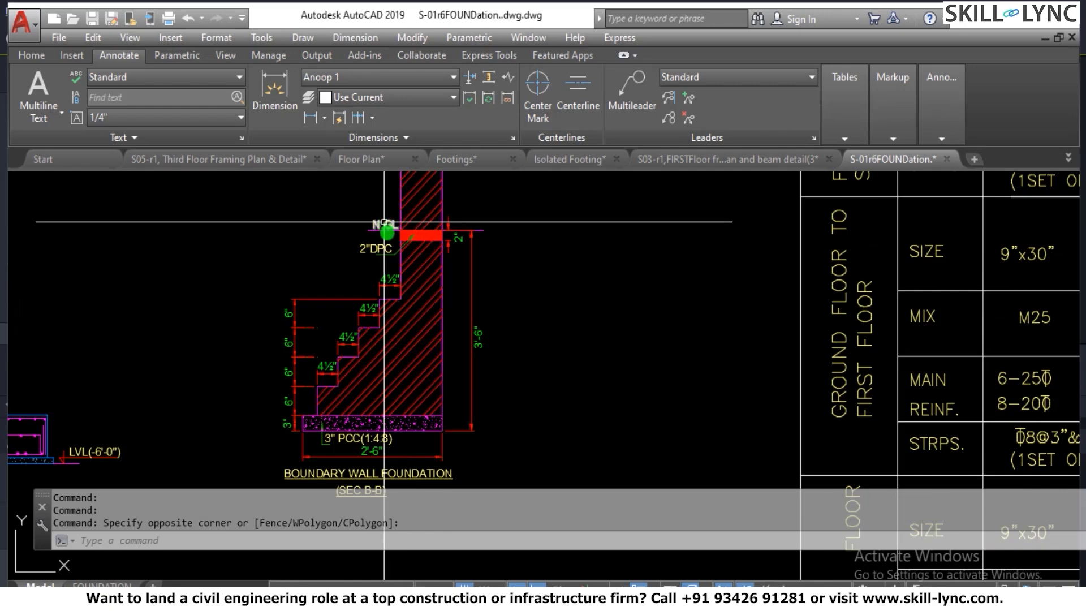
scroll(384, 224, "down", 4)
scroll(163, 343, "up", 4)
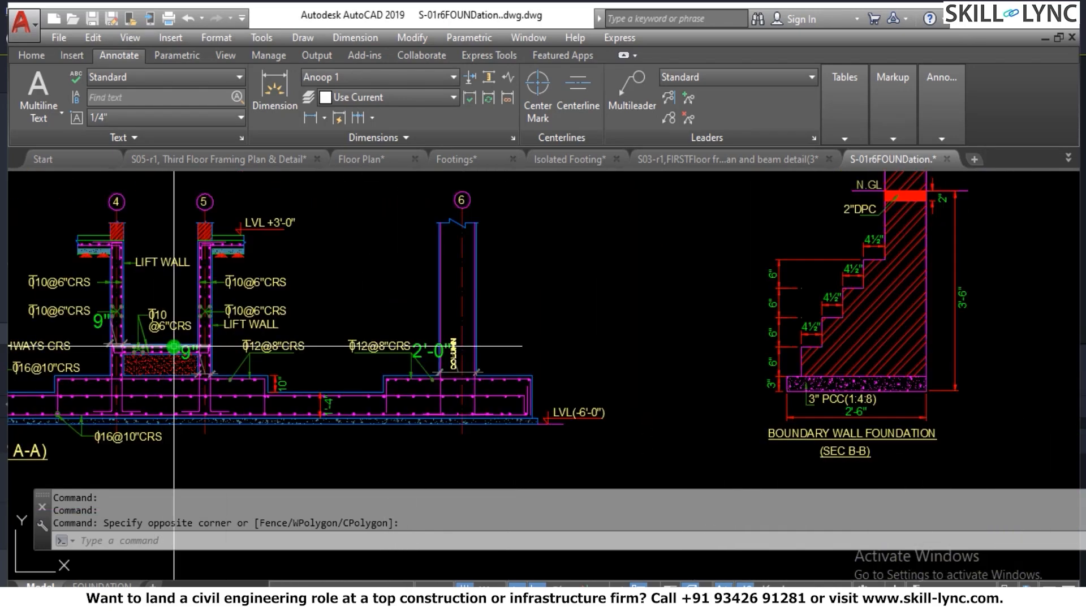
Examine section A-A's lift wall, lift pit slab and raft reinforcement callouts together with the raft thickness dimensions.
scroll(174, 345, "up", 4)
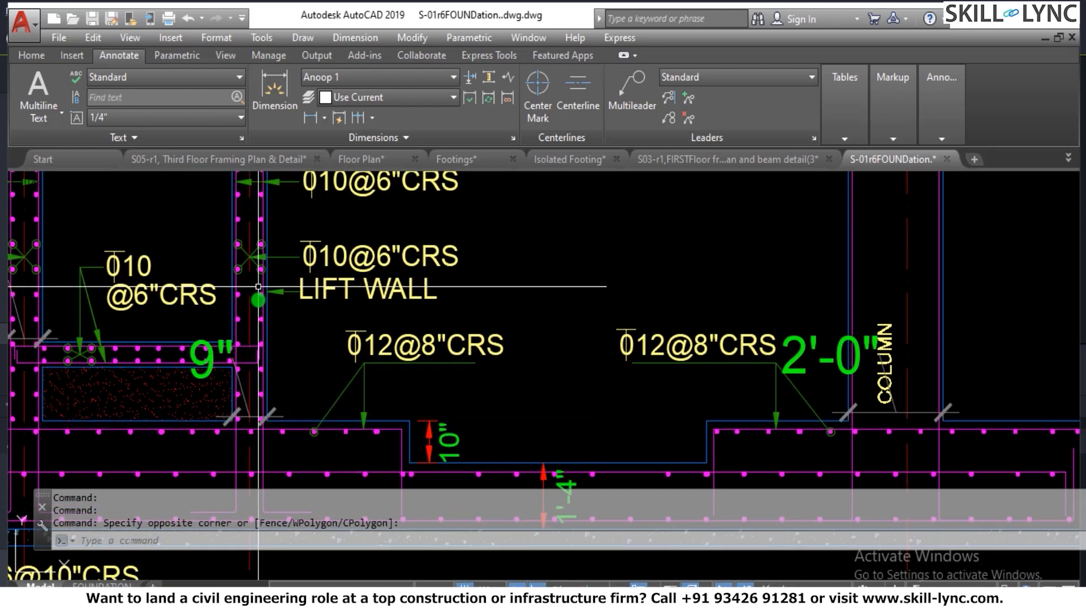
scroll(350, 351, "down", 7)
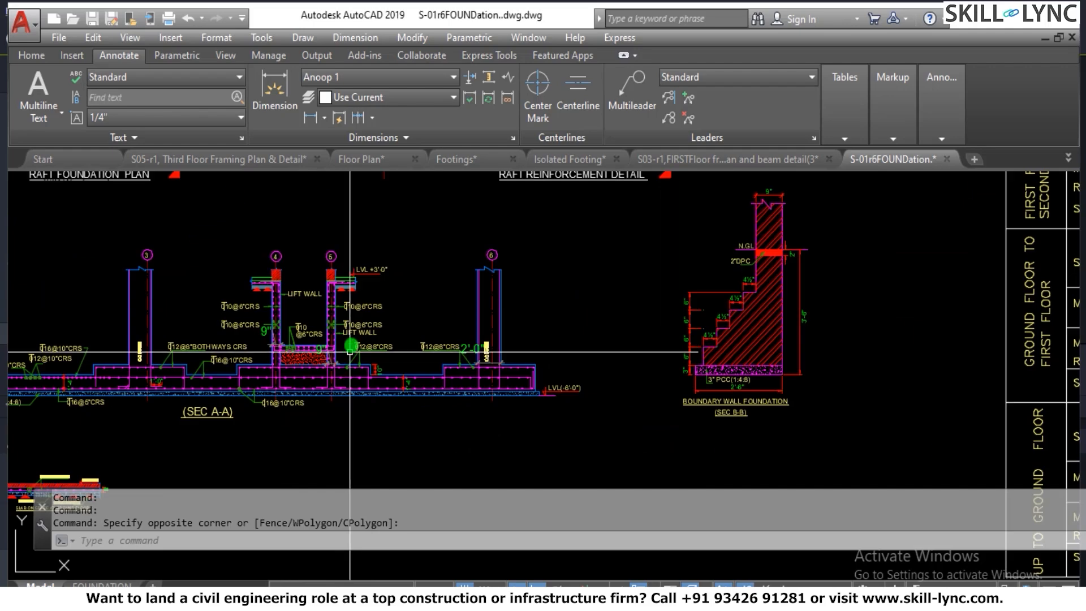
scroll(295, 358, "up", 6)
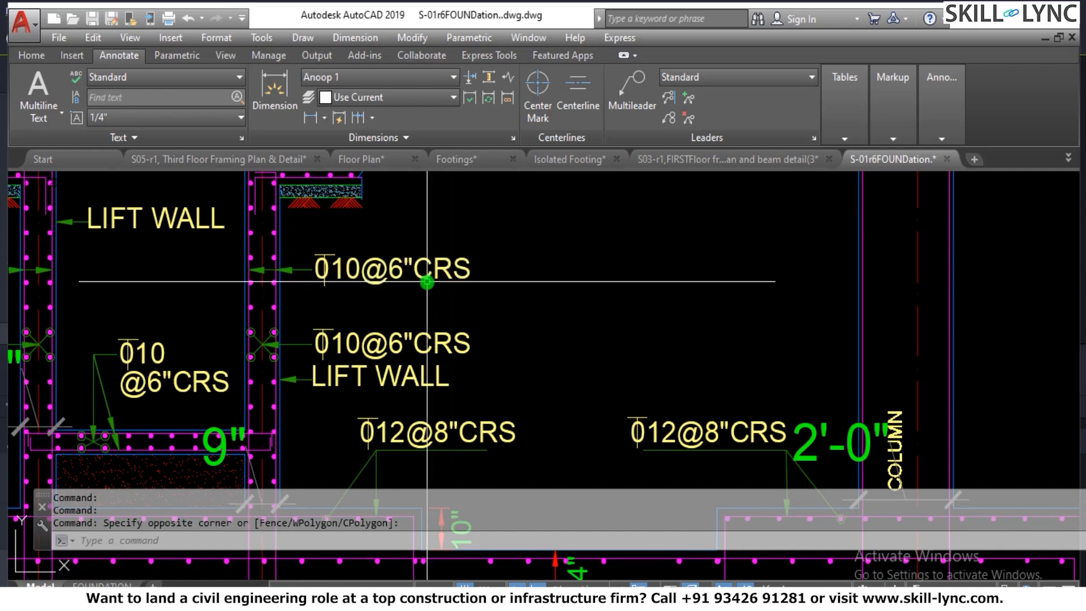
scroll(383, 321, "down", 2)
scroll(404, 379, "up", 1)
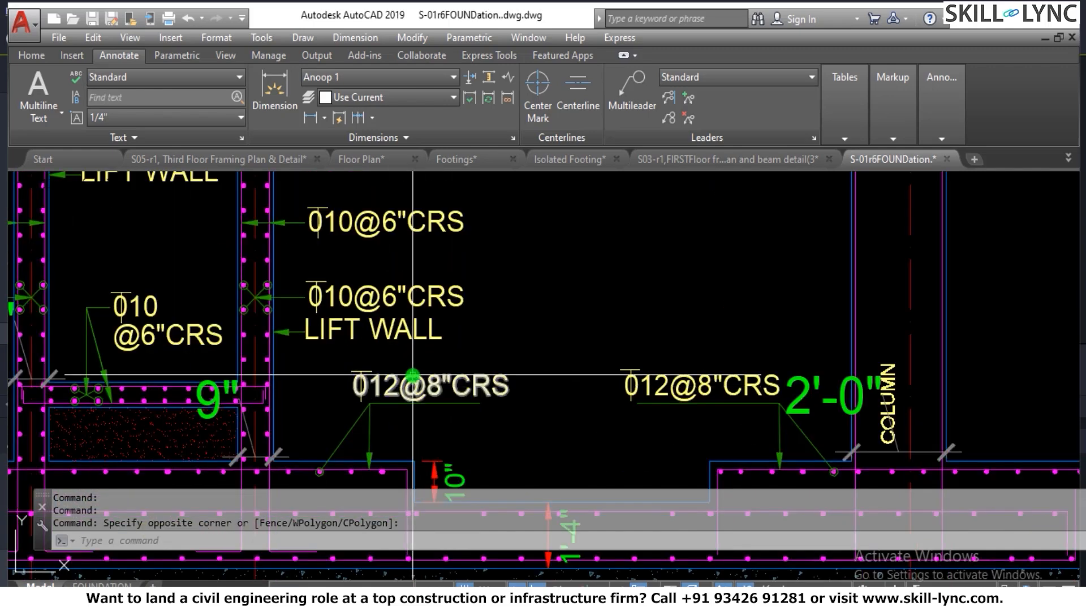
scroll(412, 374, "down", 2)
scroll(413, 374, "down", 1)
scroll(275, 405, "up", 3)
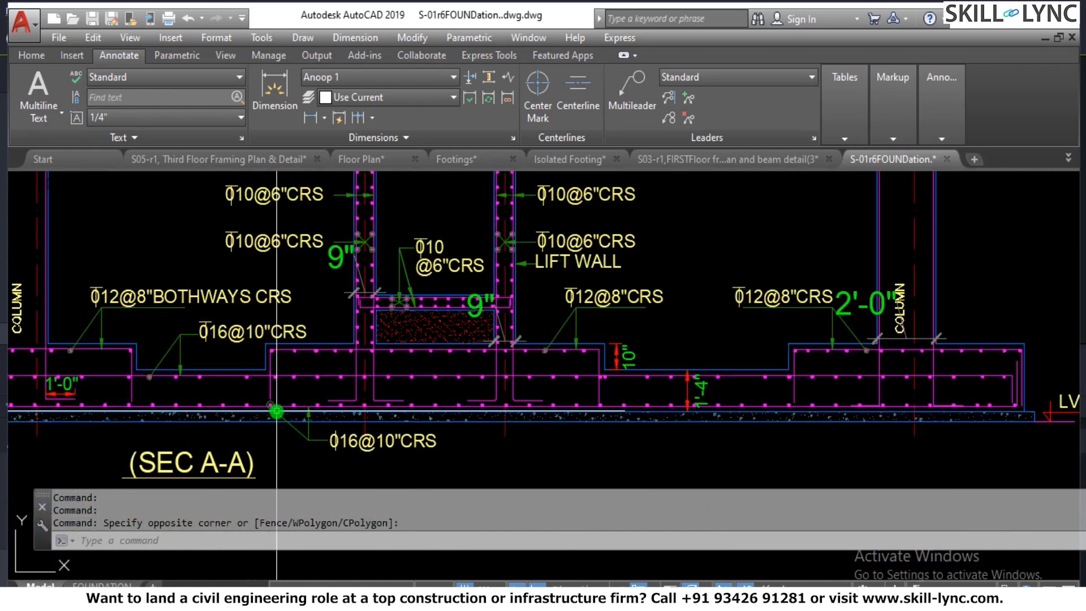
Inspect the raft reinforcement detail's bar diameters, spacings and extents between grids 6 and 8.
scroll(276, 405, "down", 5)
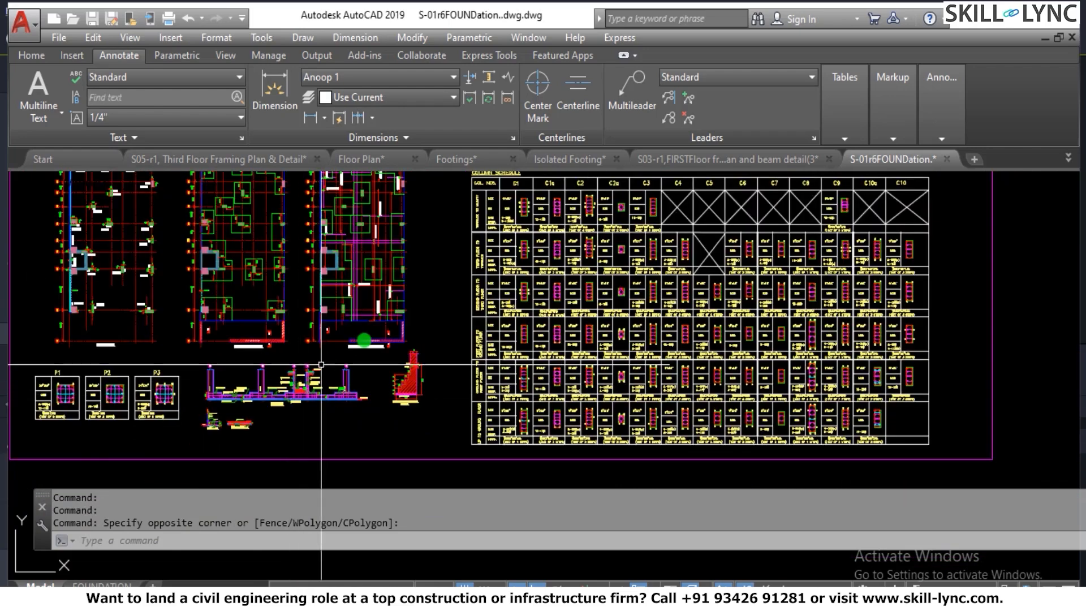
scroll(374, 274, "up", 4)
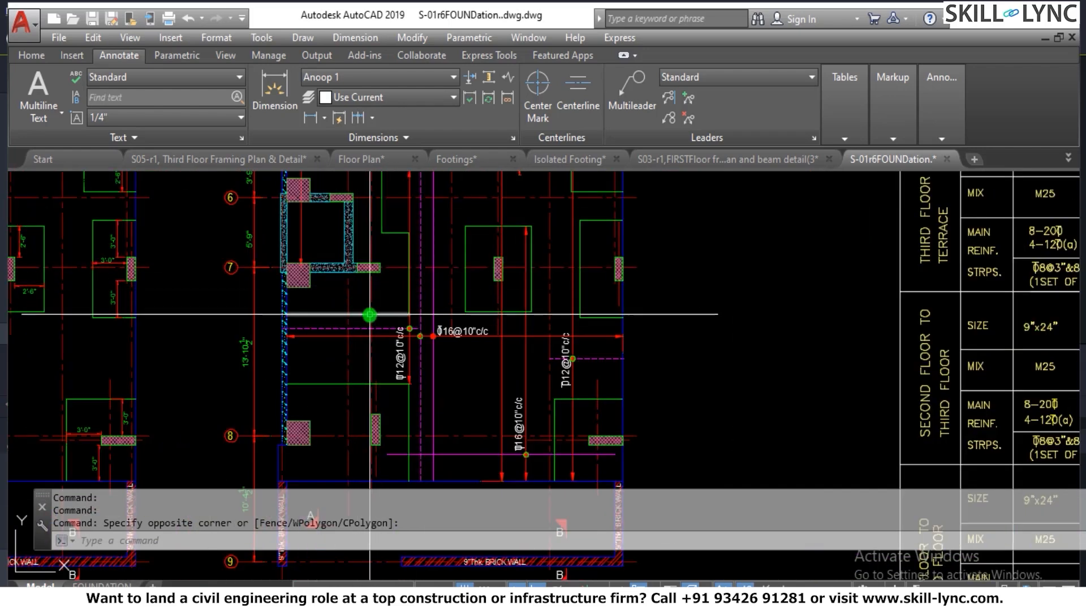
scroll(369, 314, "down", 4)
scroll(386, 391, "up", 4)
scroll(419, 367, "down", 5)
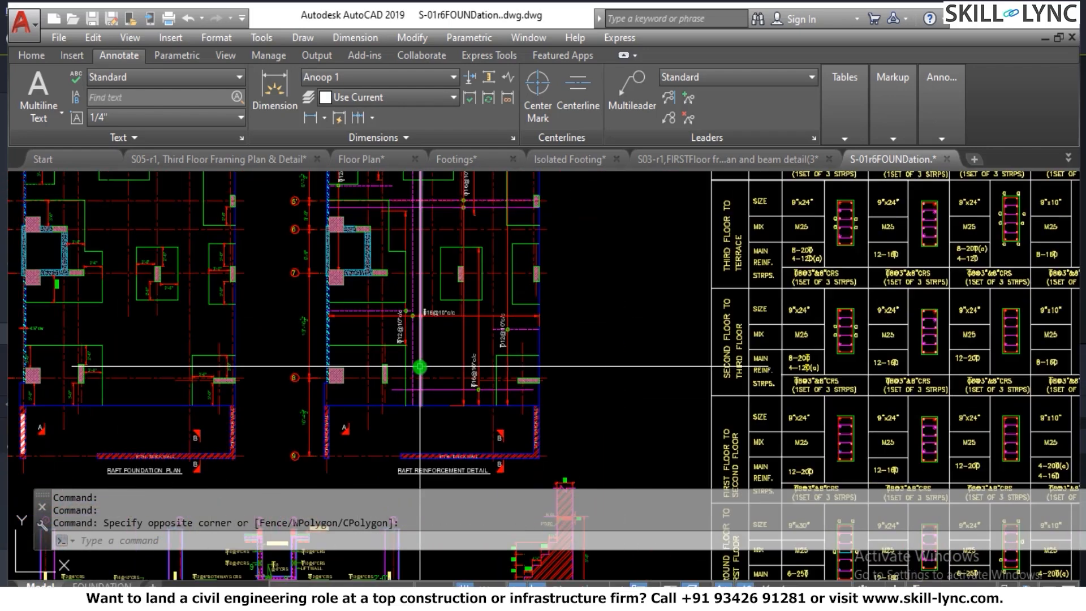
Examine the raft foundation plan's footing offsets around the lift and the adjacent columns between grids 5' and 7.
scroll(184, 281, "up", 5)
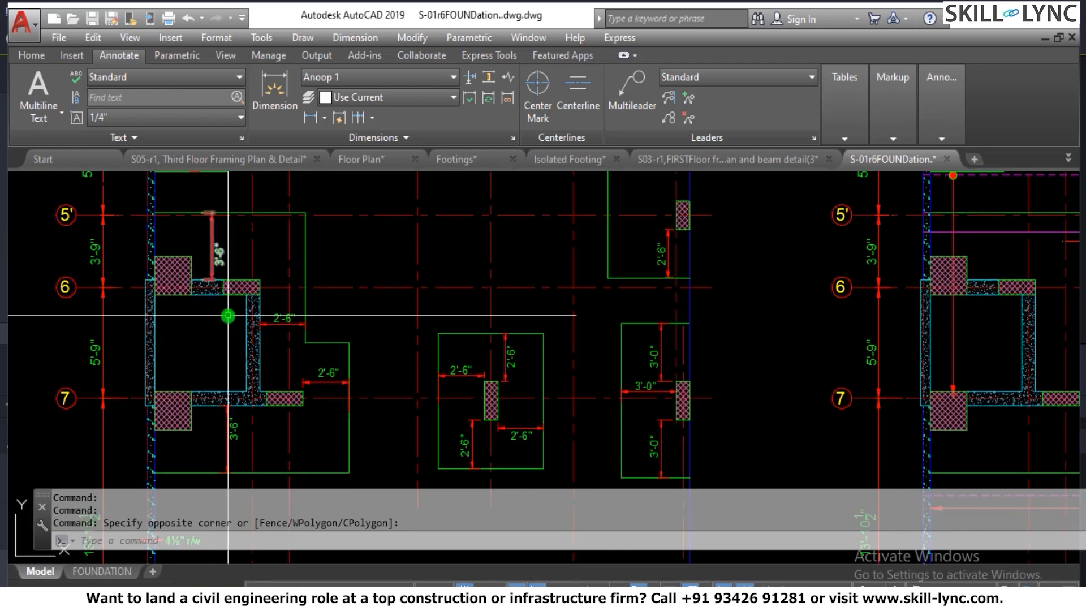
scroll(392, 279, "down", 5)
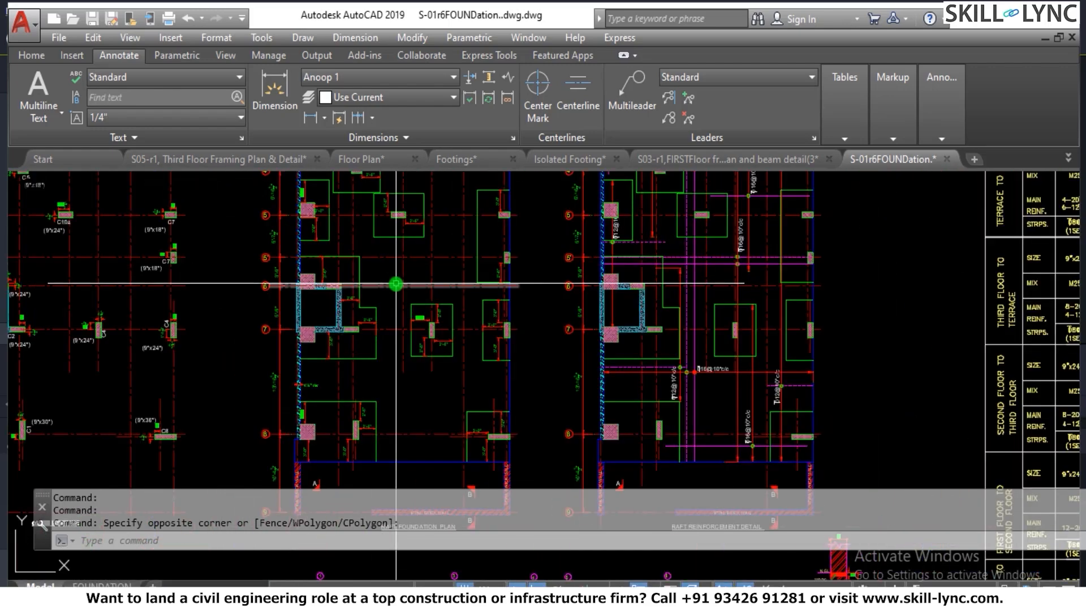
scroll(679, 443, "down", 2)
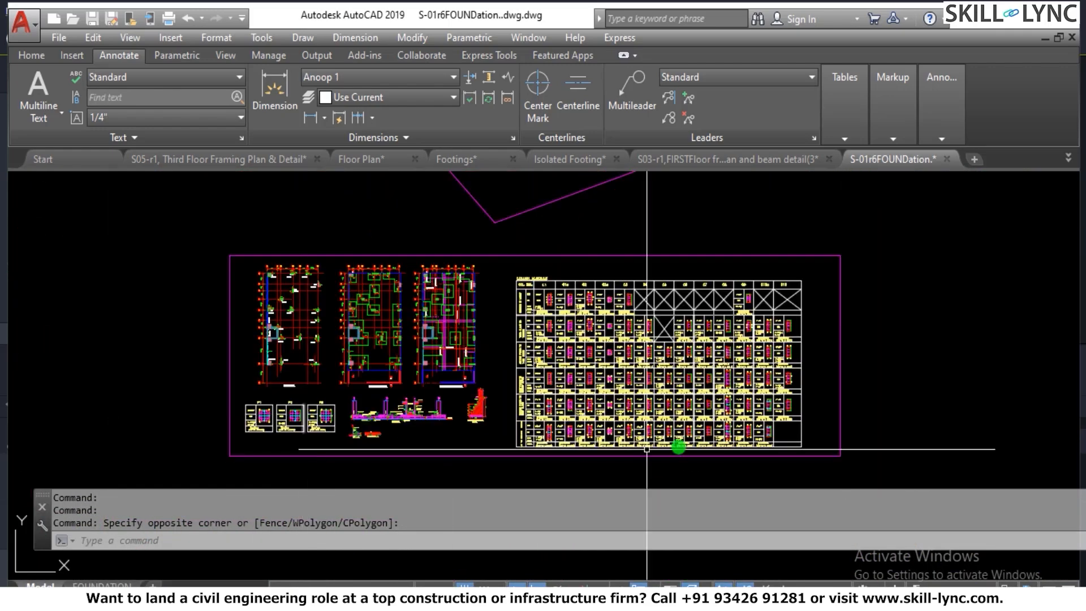
Review the lower floors of the column schedule and the raft foundation plan's footing offsets around grids 4 and 5.
scroll(574, 412, "up", 6)
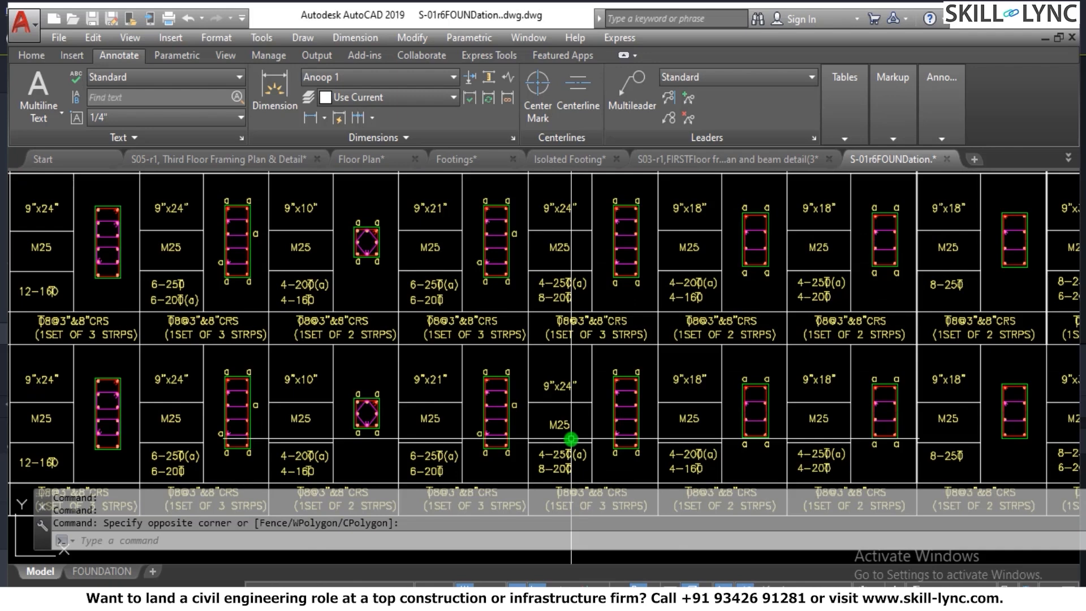
scroll(559, 441, "down", 5)
scroll(424, 279, "up", 8)
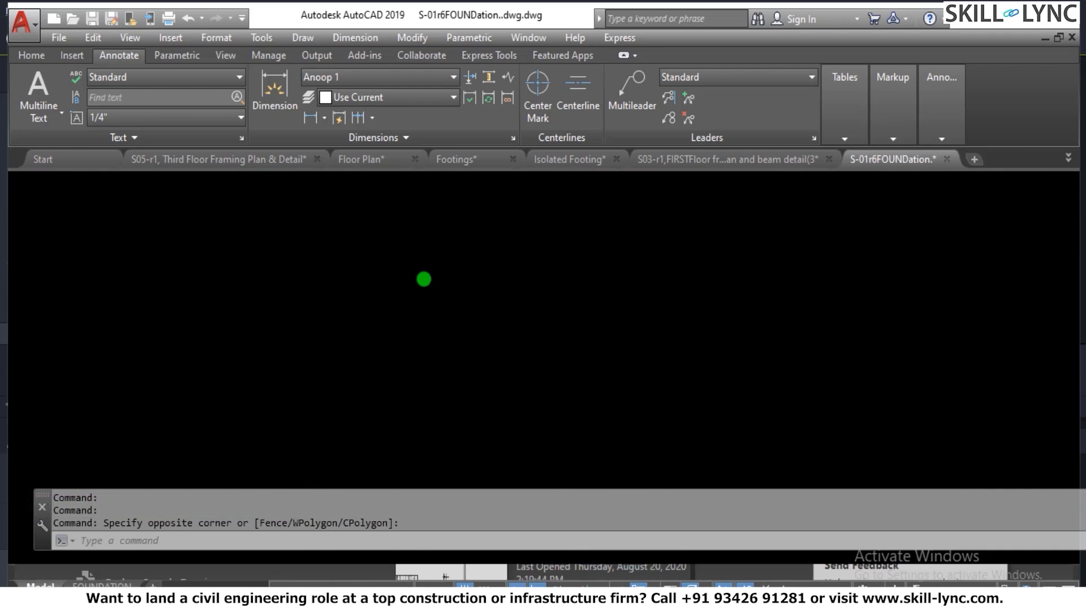
scroll(435, 323, "down", 3)
scroll(228, 310, "up", 8)
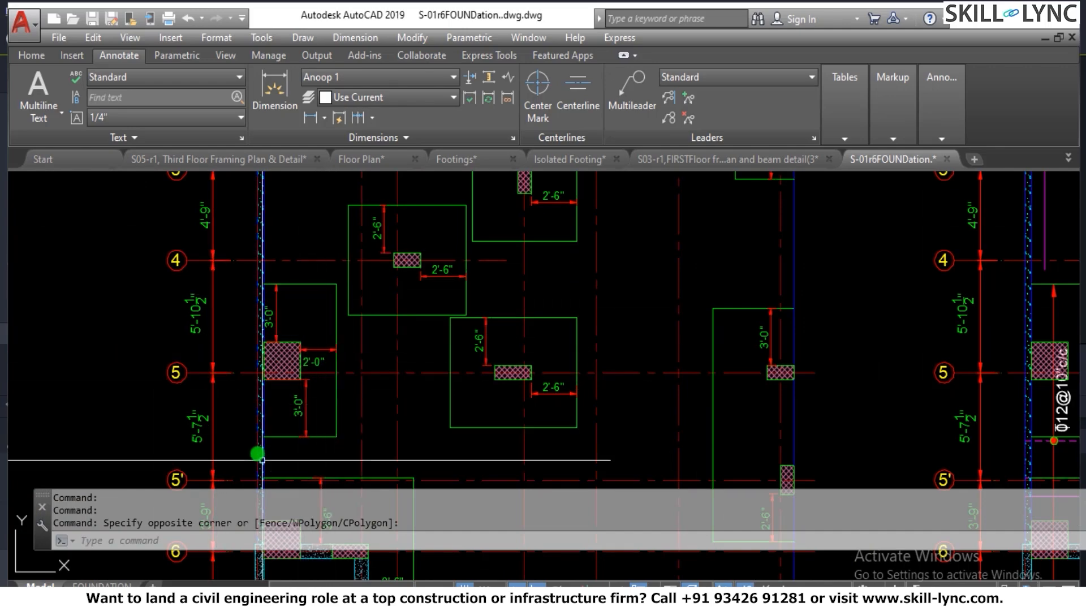
Review the raft foundation plan's footing outlines and offsets between grids 2 and 5 within the overall sheet layout.
scroll(277, 395, "down", 5)
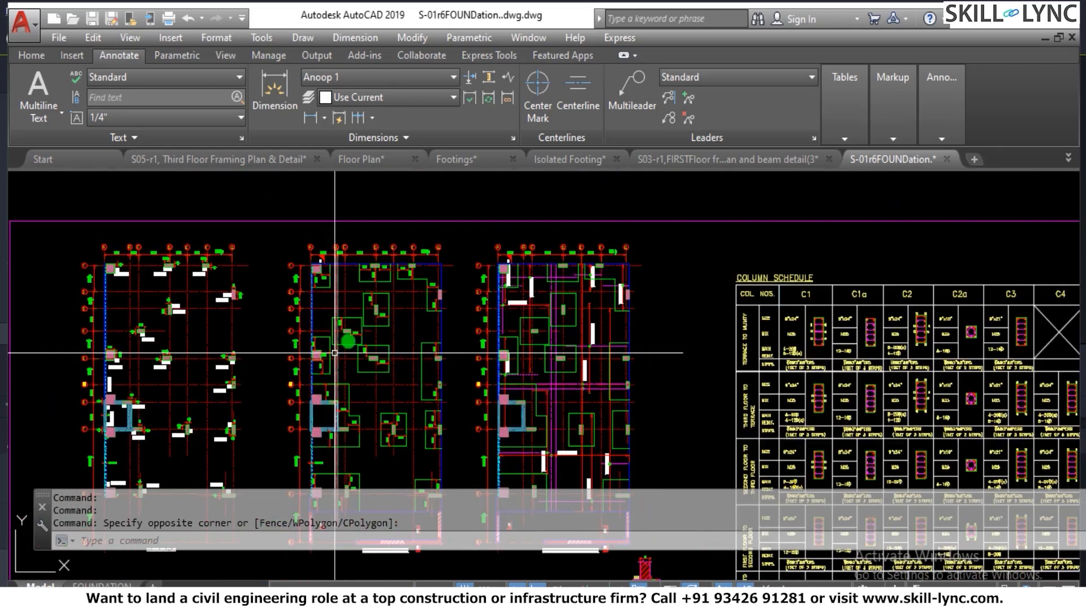
scroll(339, 339, "up", 4)
scroll(334, 304, "up", 2)
scroll(354, 286, "down", 4)
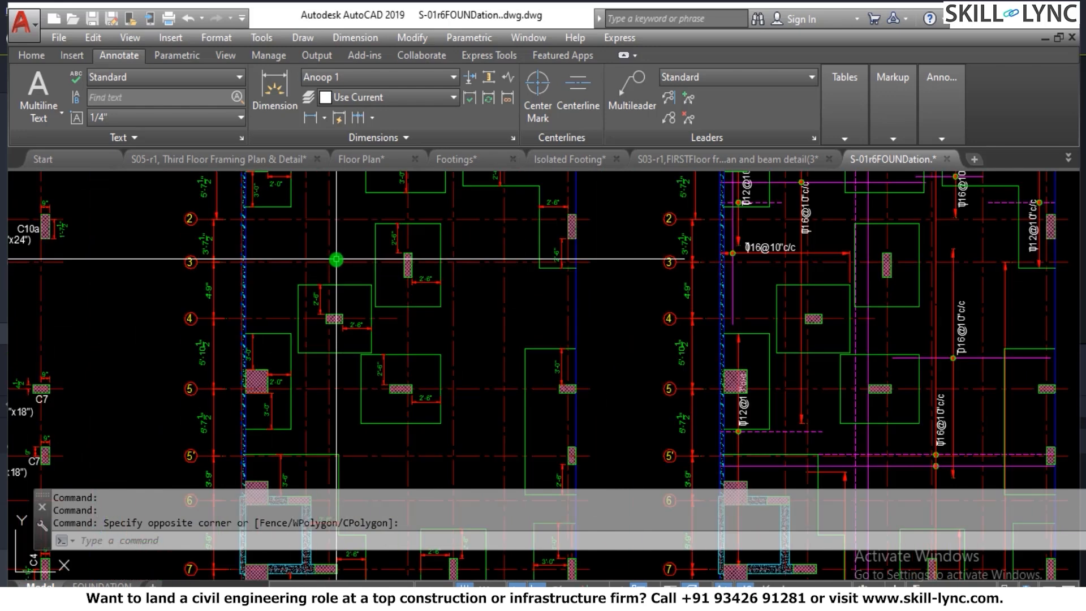
scroll(345, 261, "up", 3)
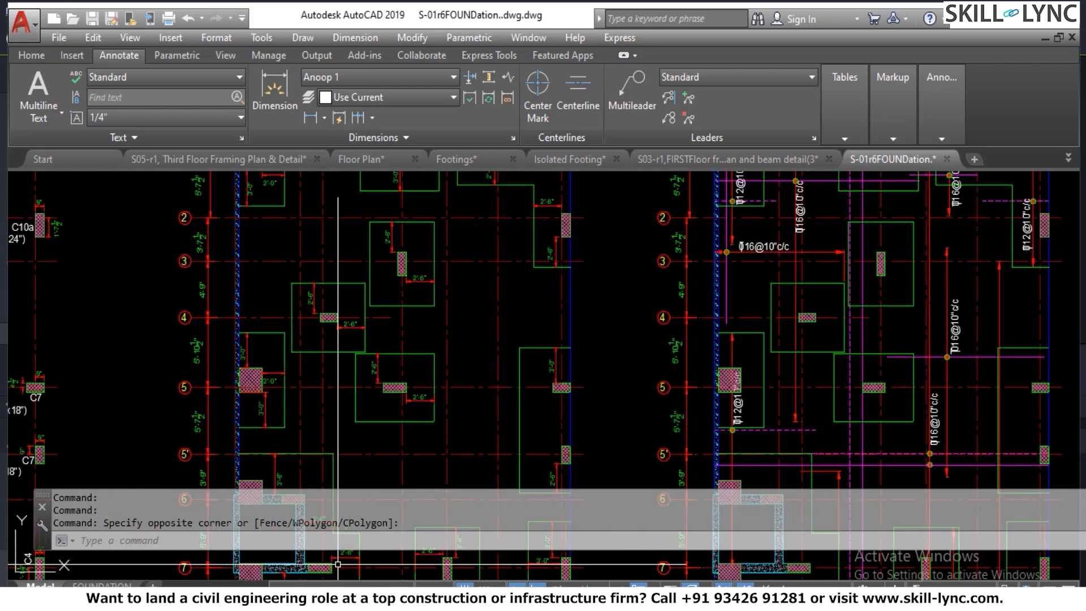
Preview the foundation drawing's dimension styles, including DIM2, and look at the options for creating a new style.
type("d")
key("Return")
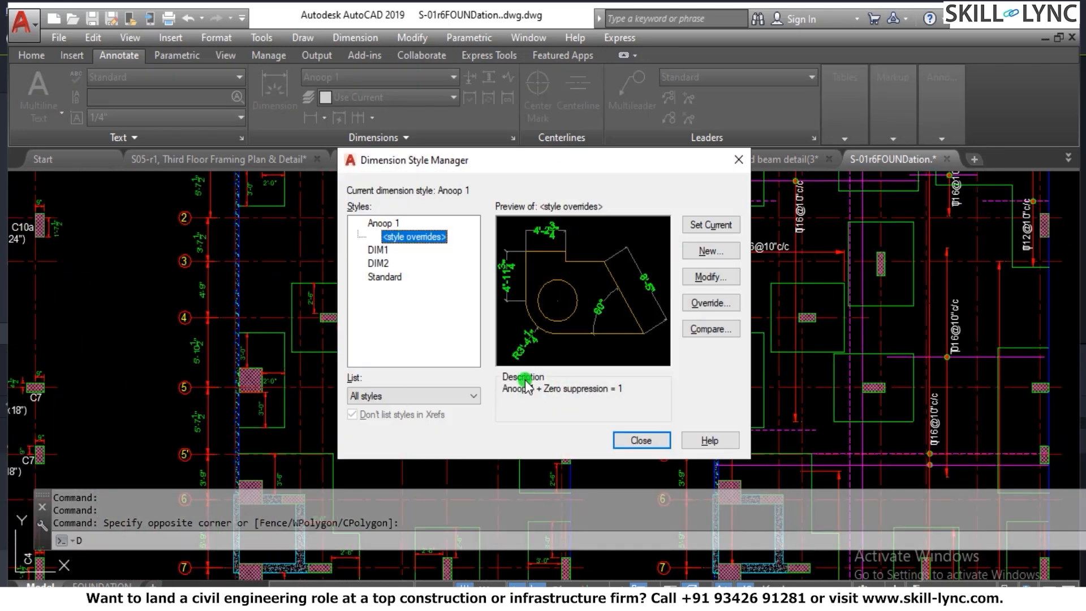
left_click(380, 225)
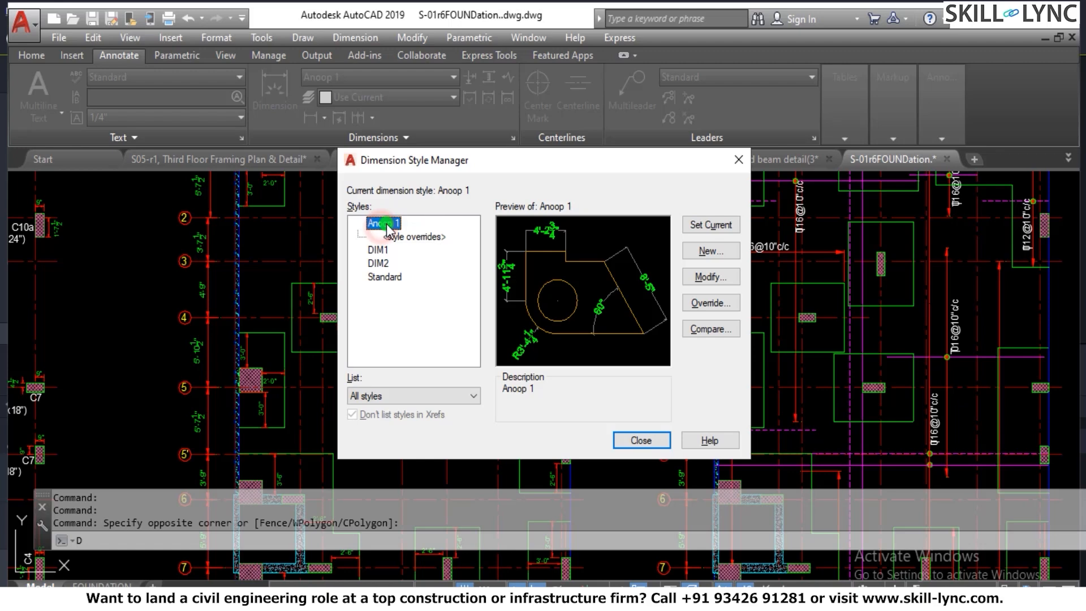
left_click(378, 263)
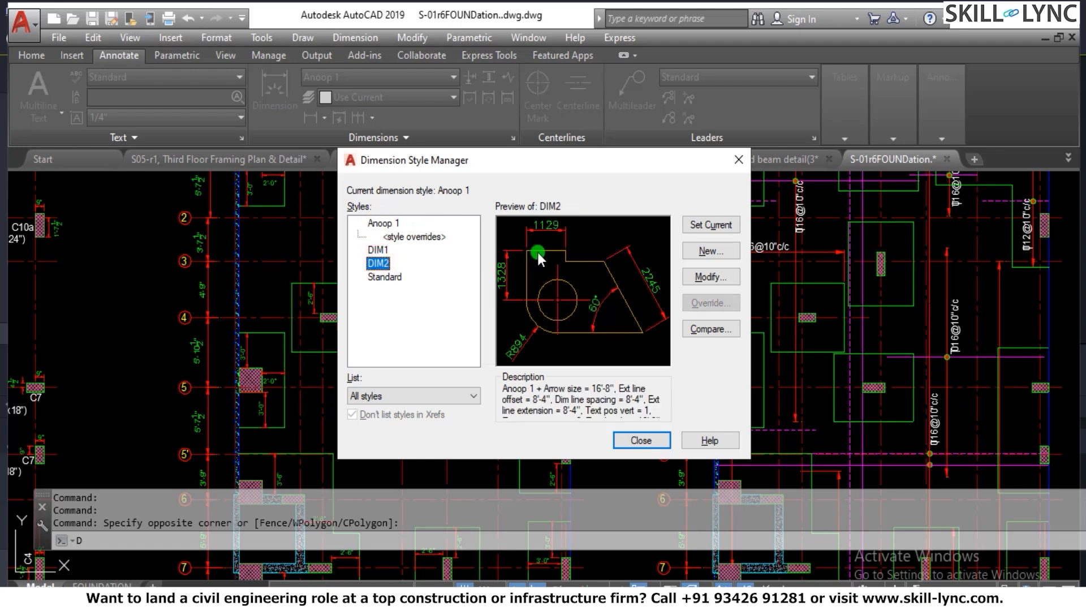
left_click(701, 255)
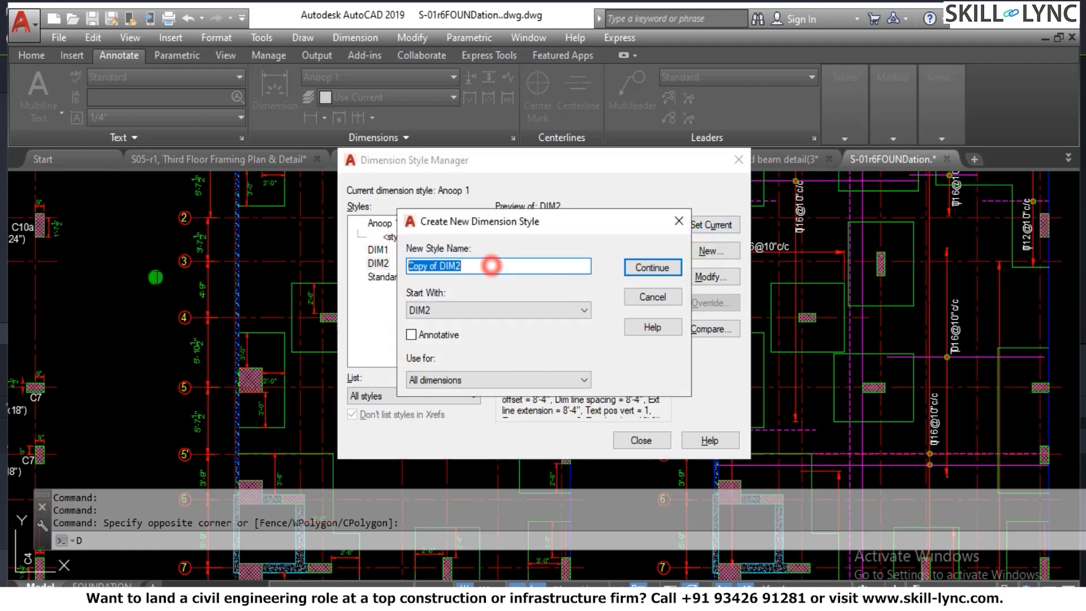
left_click(644, 300)
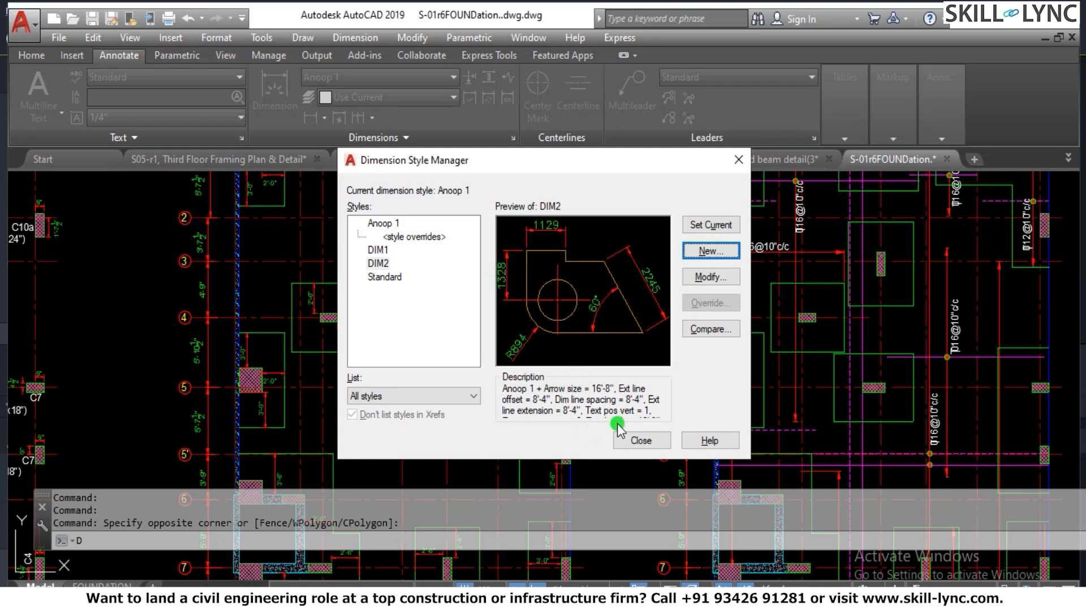
left_click(637, 440)
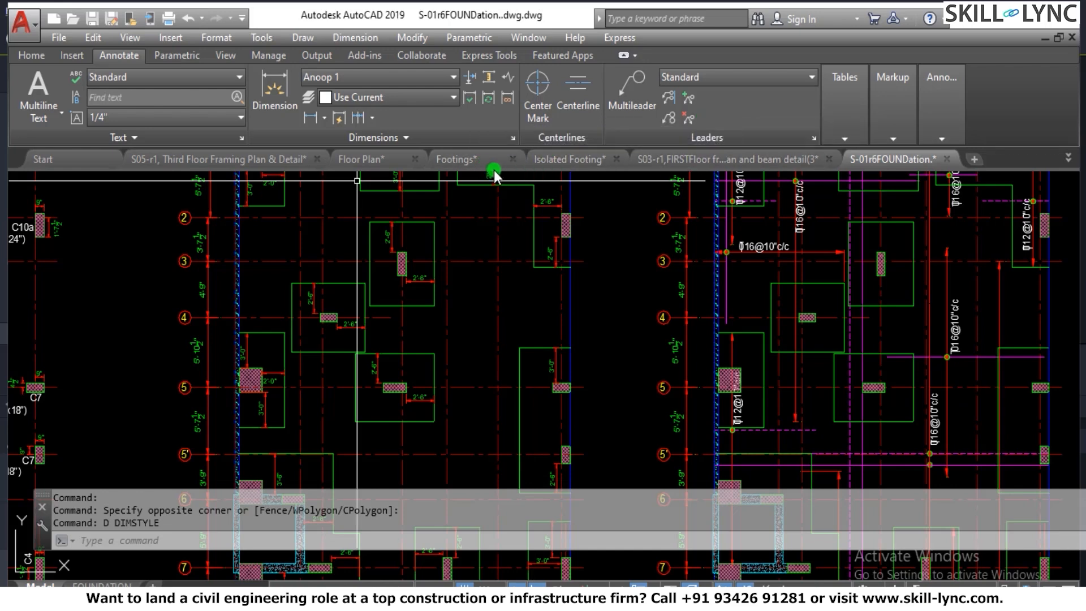
Switch to the S03-r1 first floor framing plan and beam detail drawing and survey its overall layout.
mouse_move(713, 160)
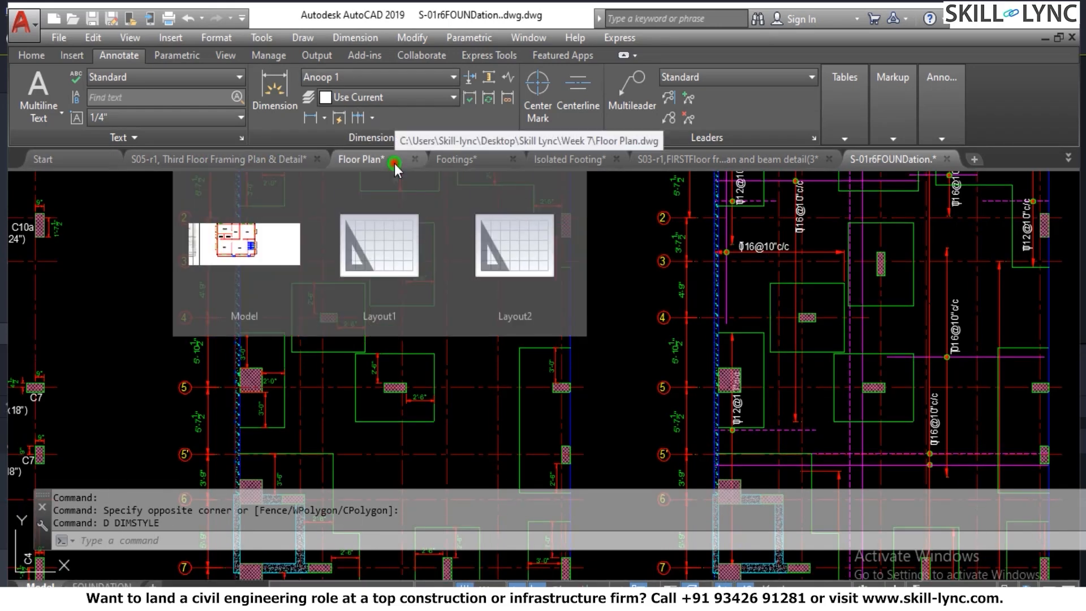
left_click(394, 164)
left_click(546, 159)
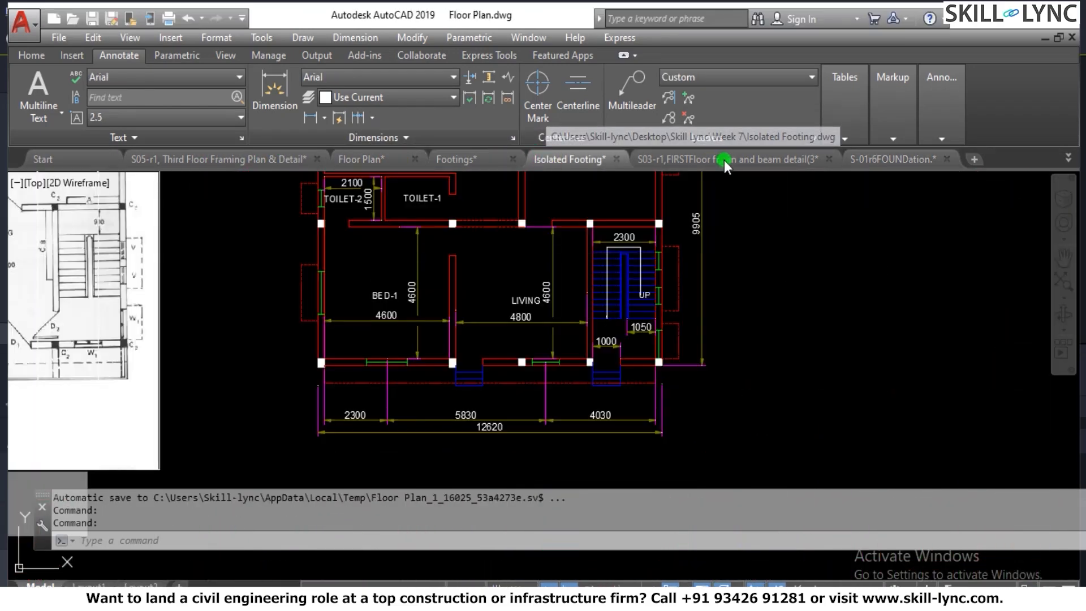
left_click(701, 161)
scroll(678, 373, "down", 5)
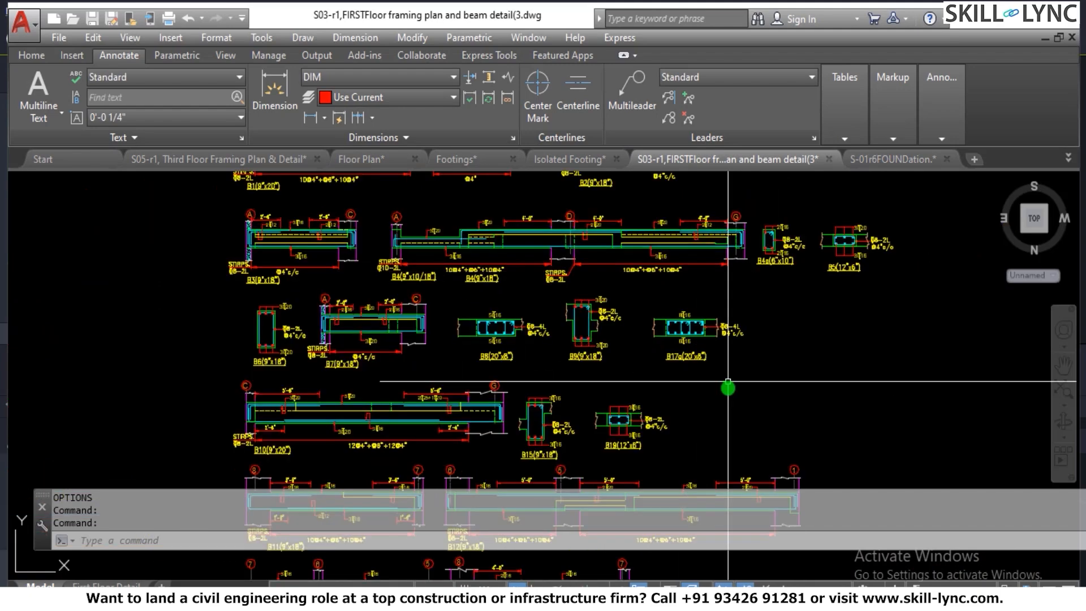
scroll(431, 378, "up", 8)
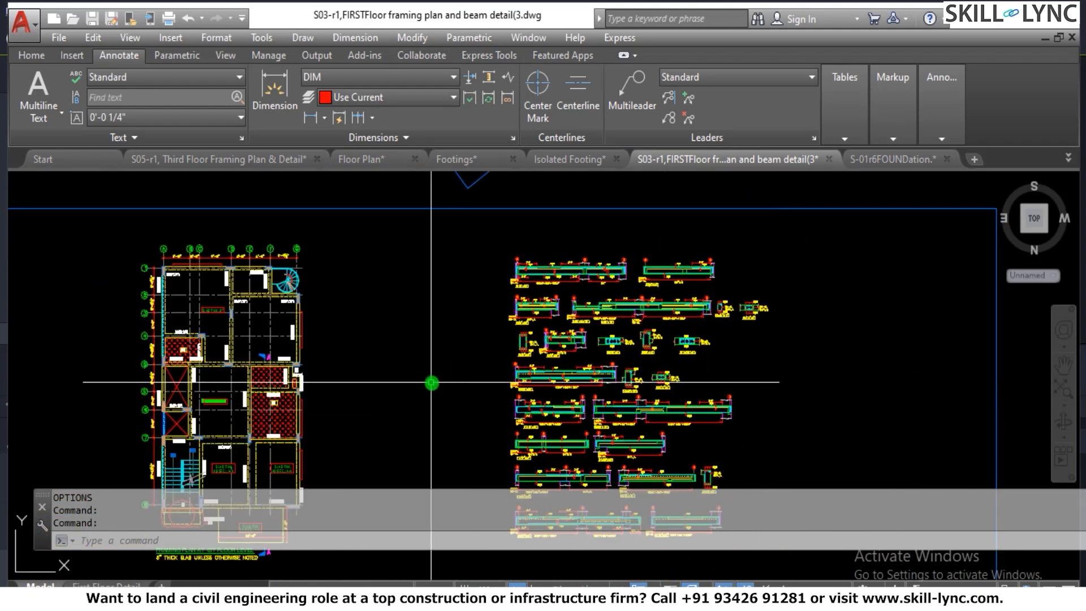
Examine beam B10's longitudinal bar callouts, curtailment lengths and stirrup spacing, concentrating on the end at grid C.
scroll(426, 356, "up", 2)
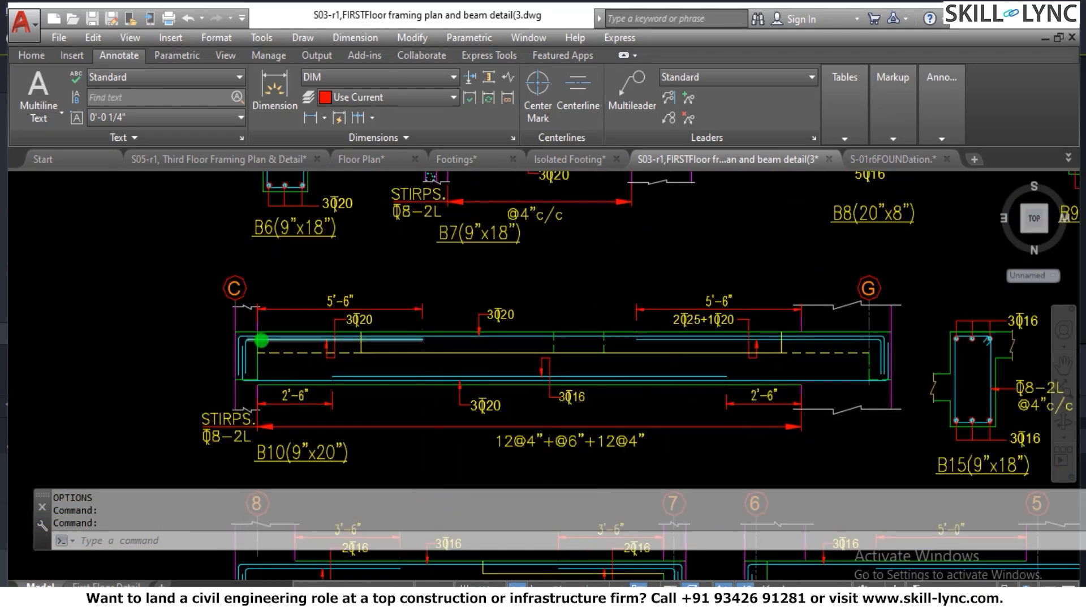
scroll(261, 340, "up", 4)
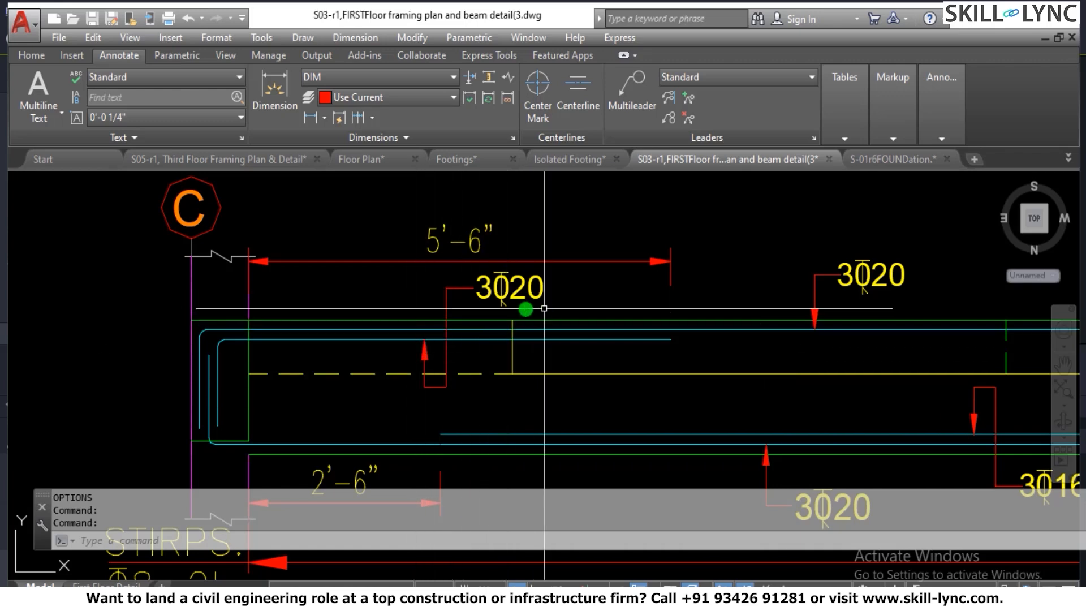
scroll(426, 300, "down", 5)
scroll(451, 296, "up", 5)
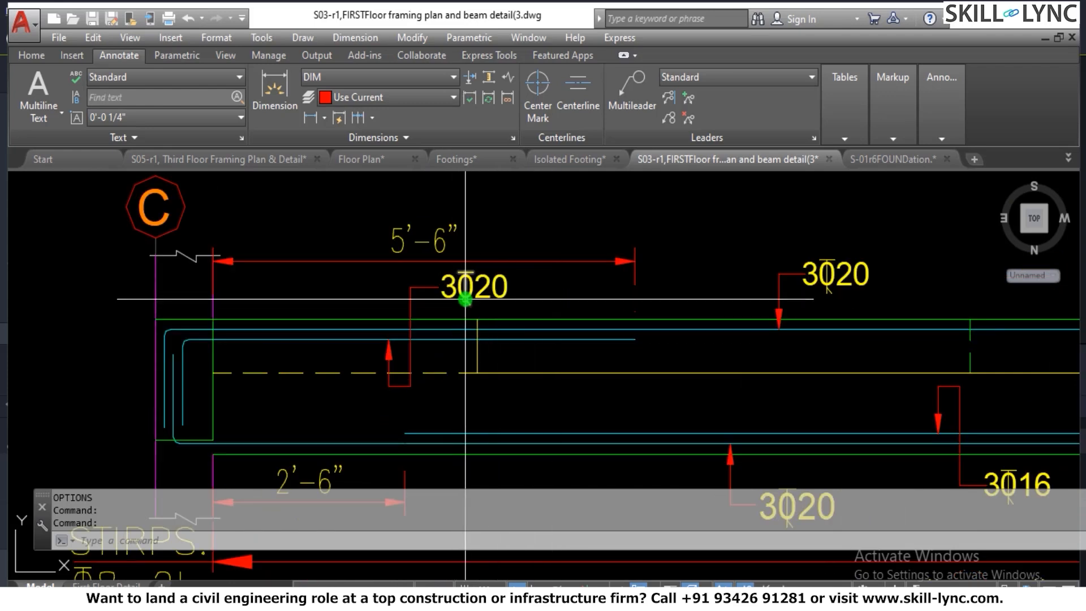
scroll(464, 300, "down", 2)
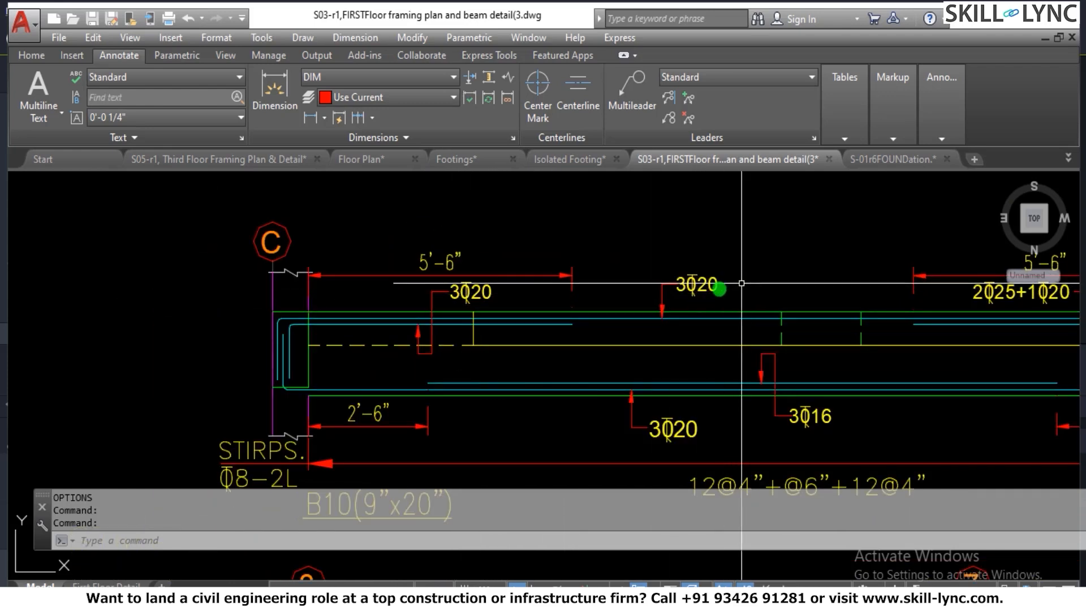
scroll(473, 311, "up", 2)
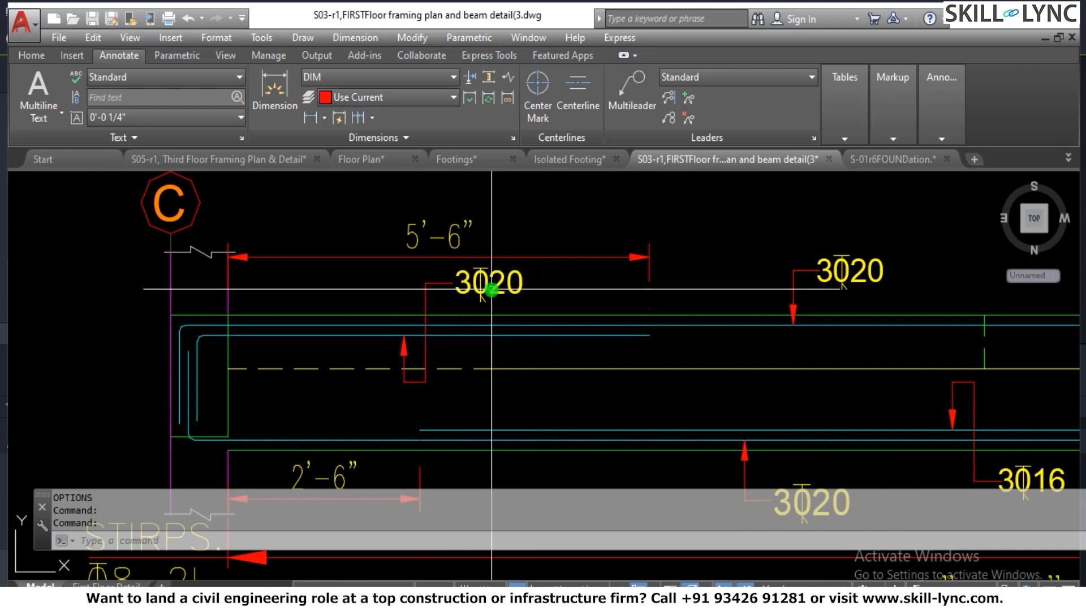
scroll(494, 287, "down", 2)
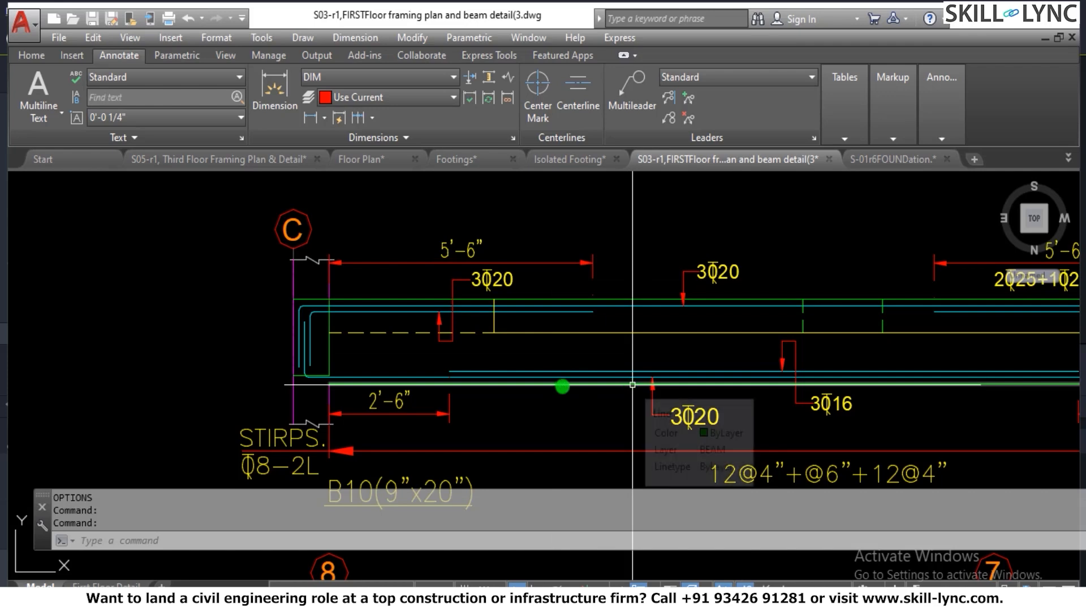
scroll(305, 353, "down", 4)
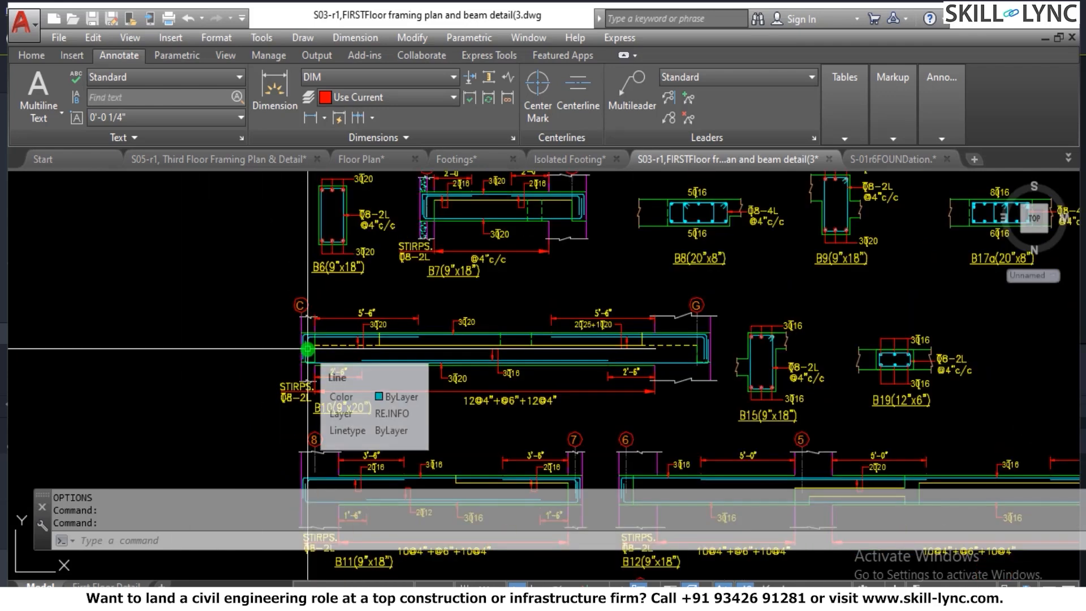
Inspect the bottom bars and stirrup callout in the cross-section of beam B15 (9"x18").
scroll(808, 360, "up", 3)
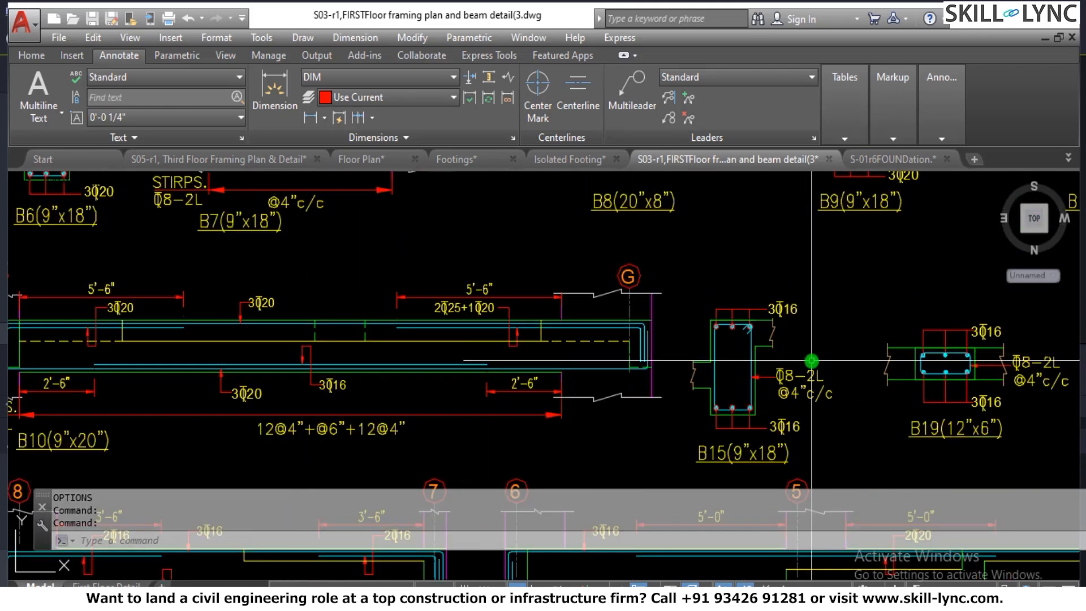
scroll(700, 453, "down", 4)
scroll(703, 441, "up", 4)
scroll(705, 419, "up", 2)
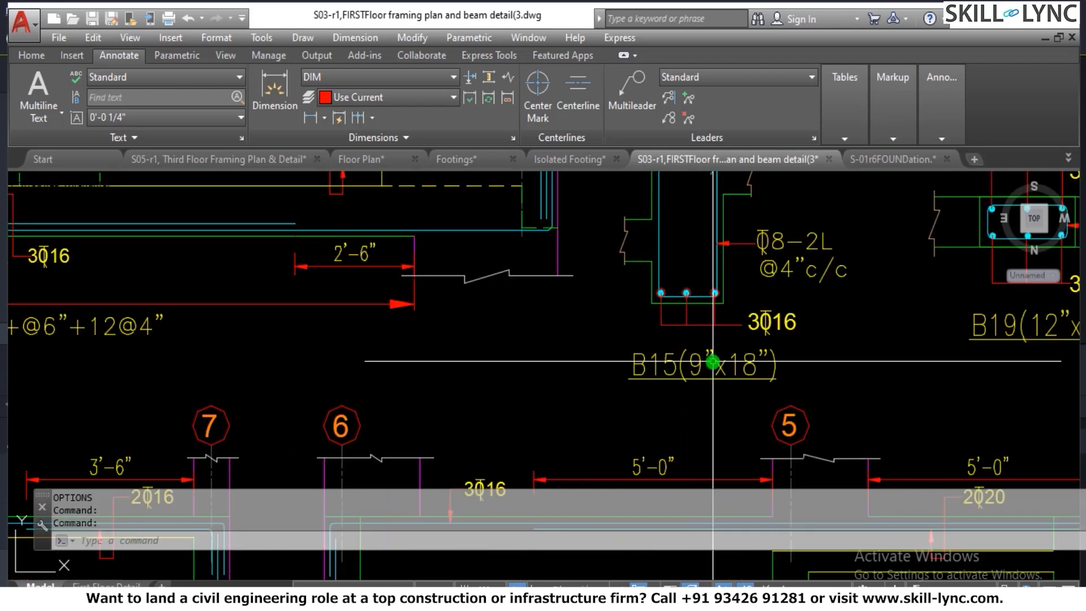
scroll(710, 396, "down", 5)
scroll(720, 337, "up", 3)
scroll(720, 330, "up", 4)
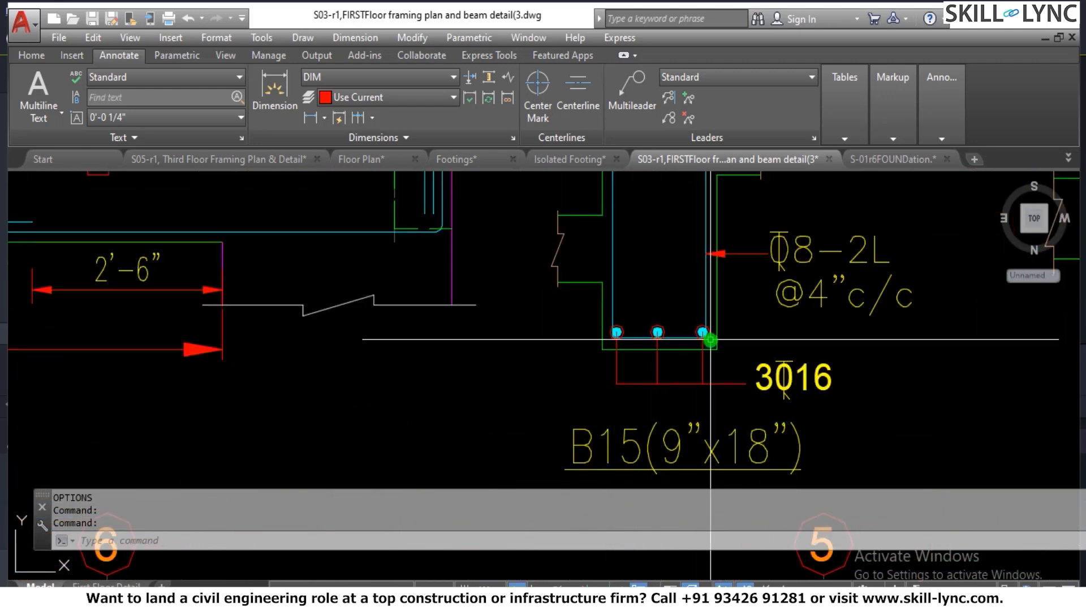
Examine the full cross-section of beam B15, including its top and bottom bars, beside the B19 section.
scroll(715, 395, "down", 2)
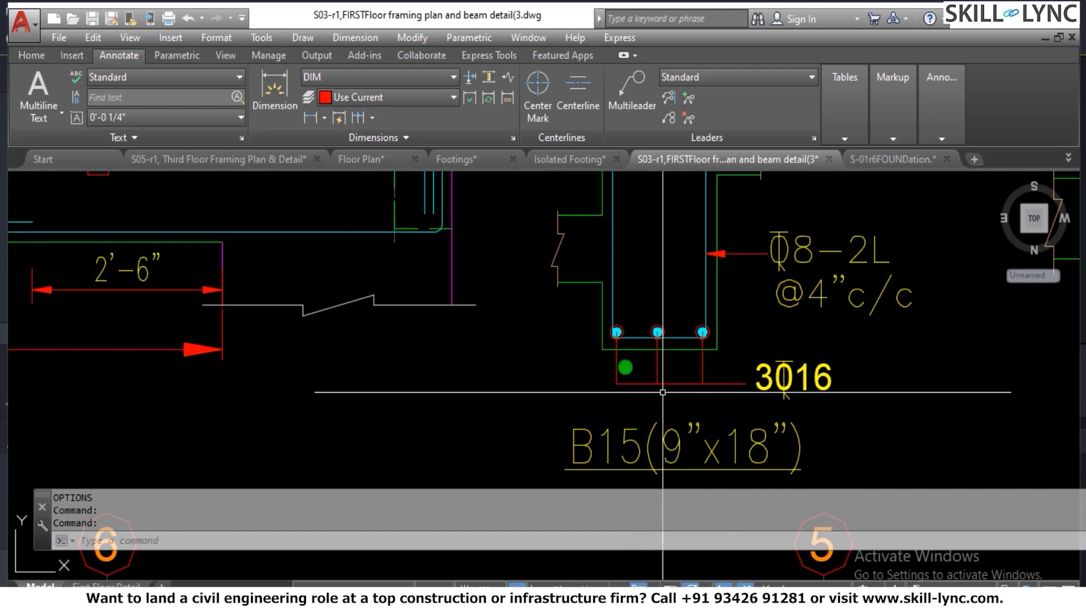
scroll(586, 356, "down", 1)
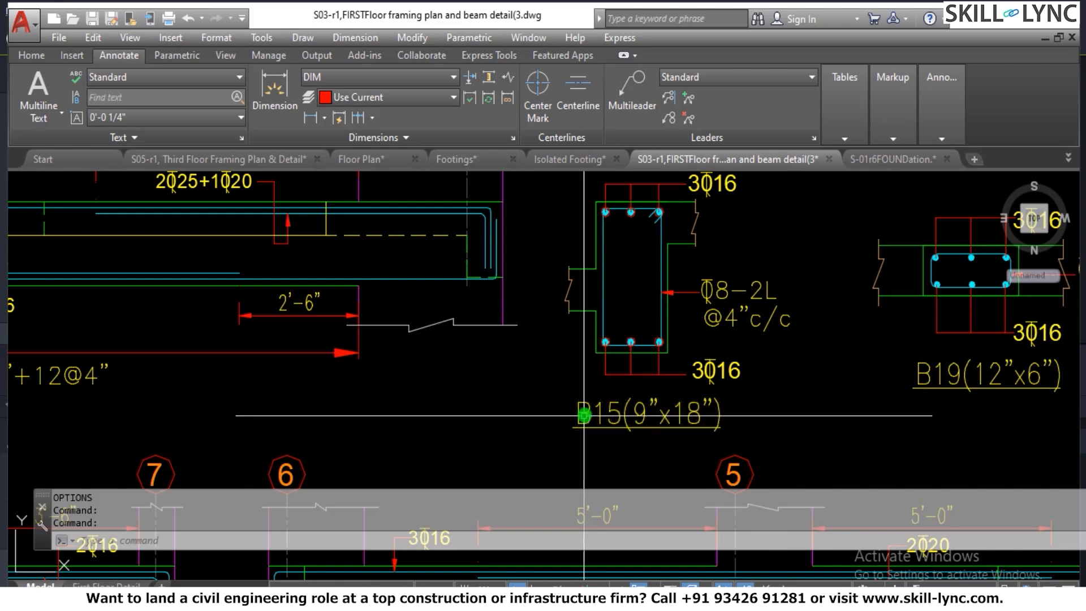
scroll(591, 404, "down", 2)
scroll(611, 368, "up", 2)
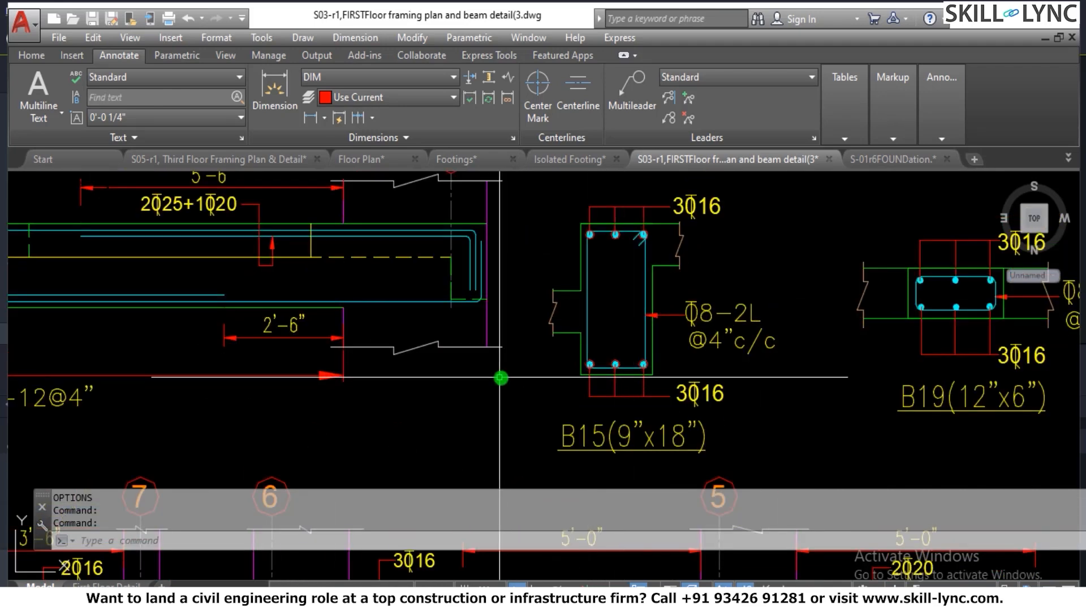
scroll(562, 413, "down", 2)
scroll(649, 296, "up", 2)
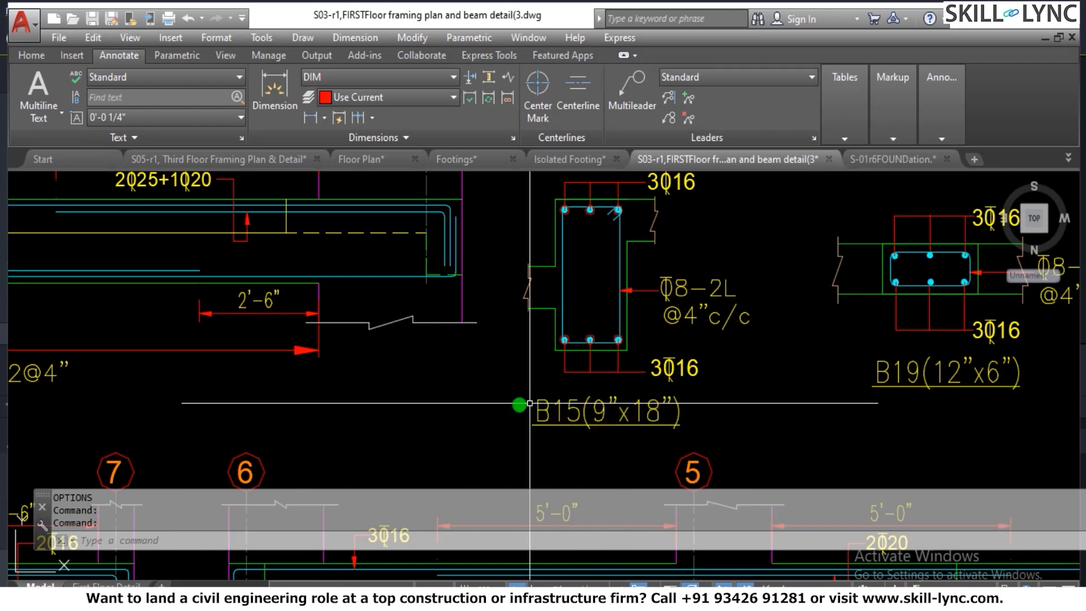
Review the beam elevations of B10, B11 and B12 together with the neighbouring beam cross-sections.
scroll(529, 403, "down", 3)
scroll(249, 396, "up", 1)
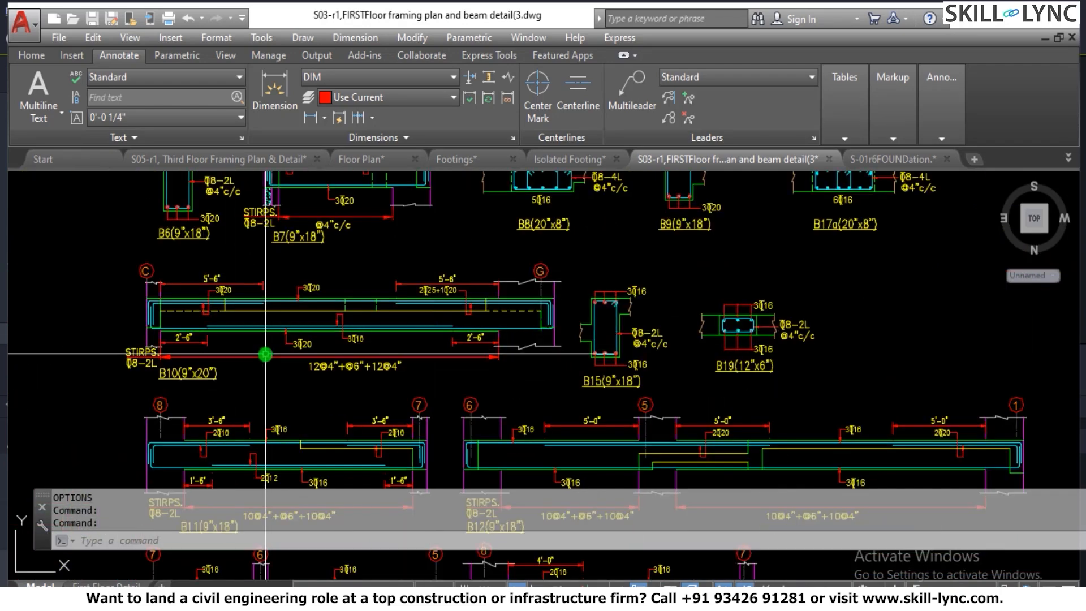
scroll(347, 388, "up", 3)
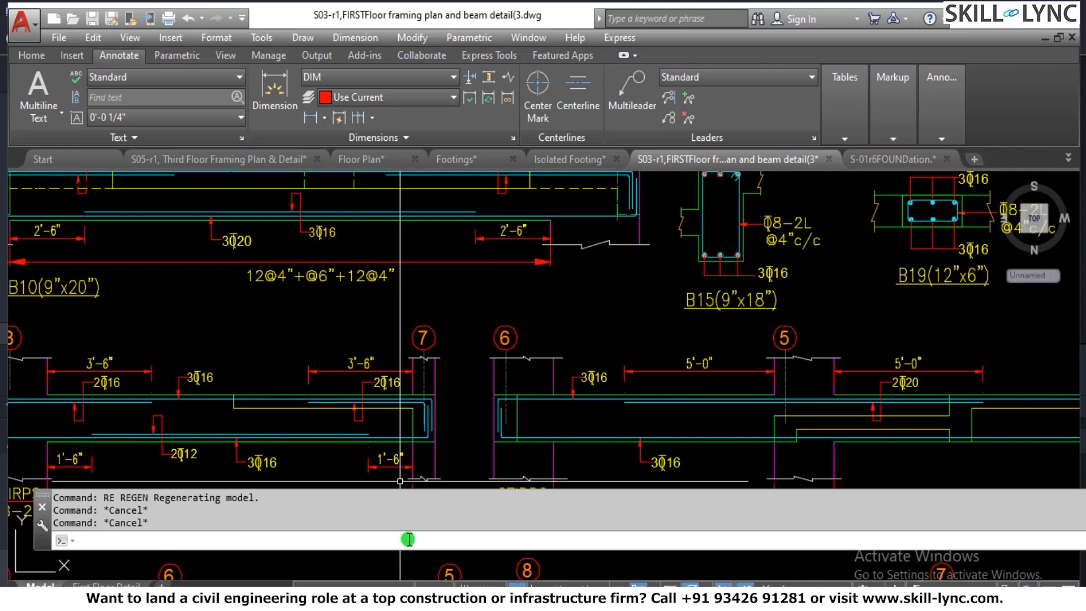
scroll(484, 426, "down", 5)
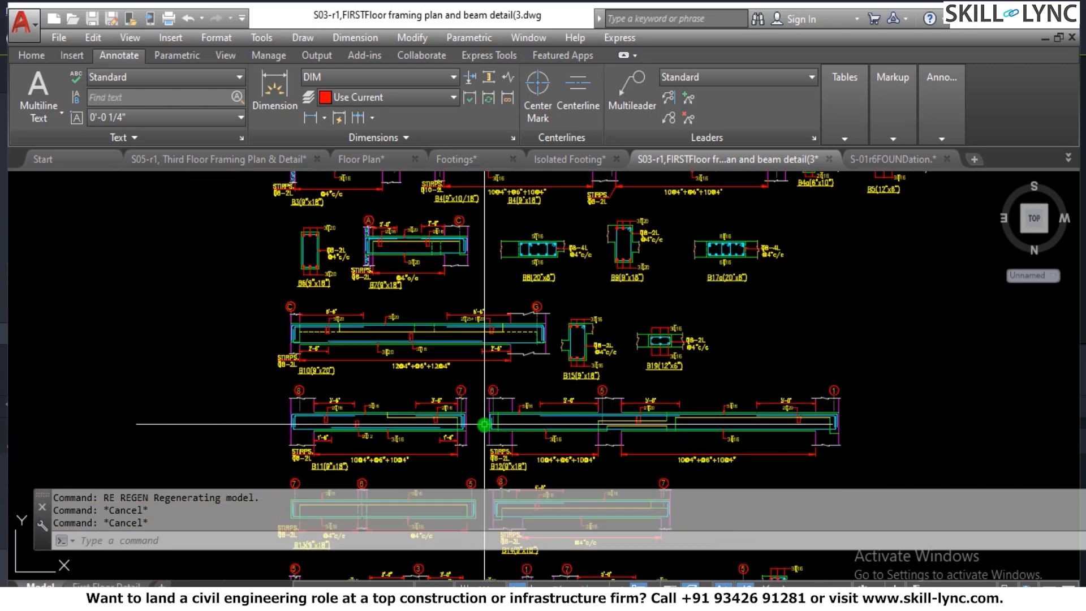
scroll(508, 337, "up", 2)
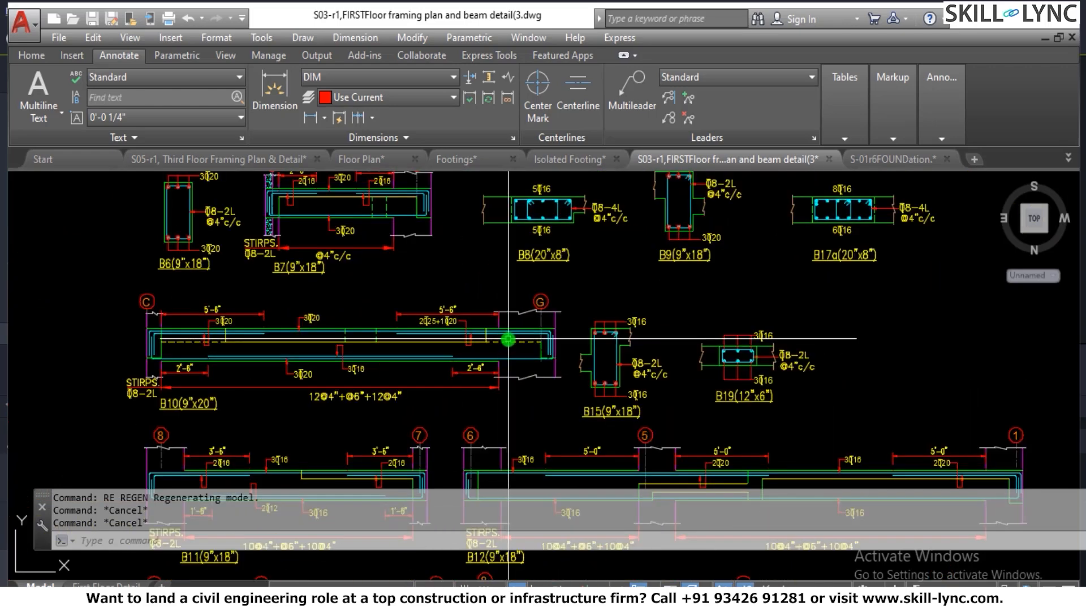
scroll(509, 338, "up", 2)
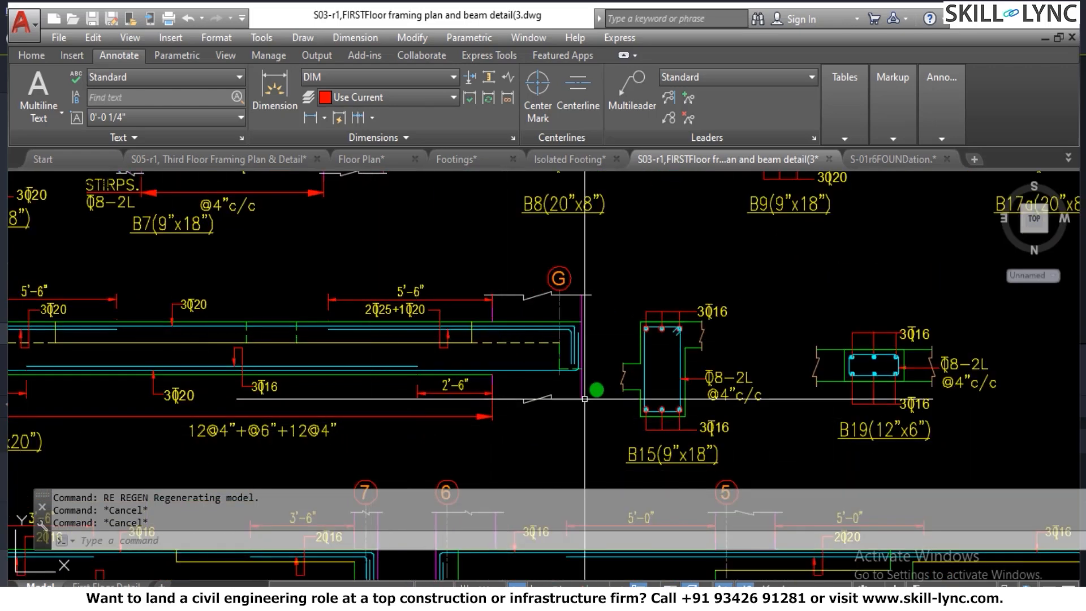
Look over the isolated footing drawing and the S05-r1 third floor framing plan and detail drawing.
left_click(542, 161)
scroll(453, 278, "down", 4)
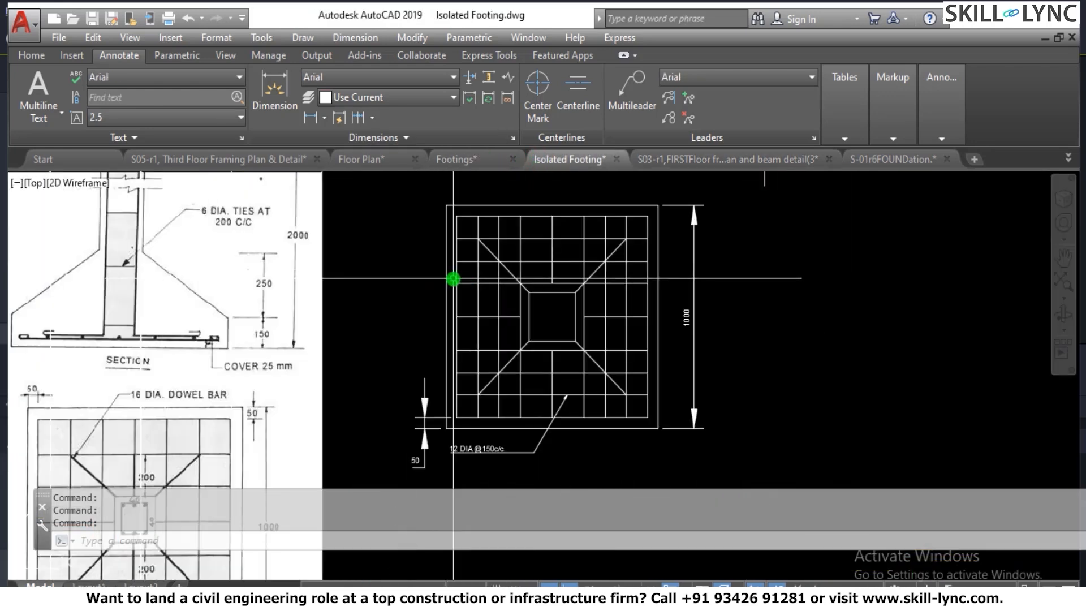
left_click(288, 160)
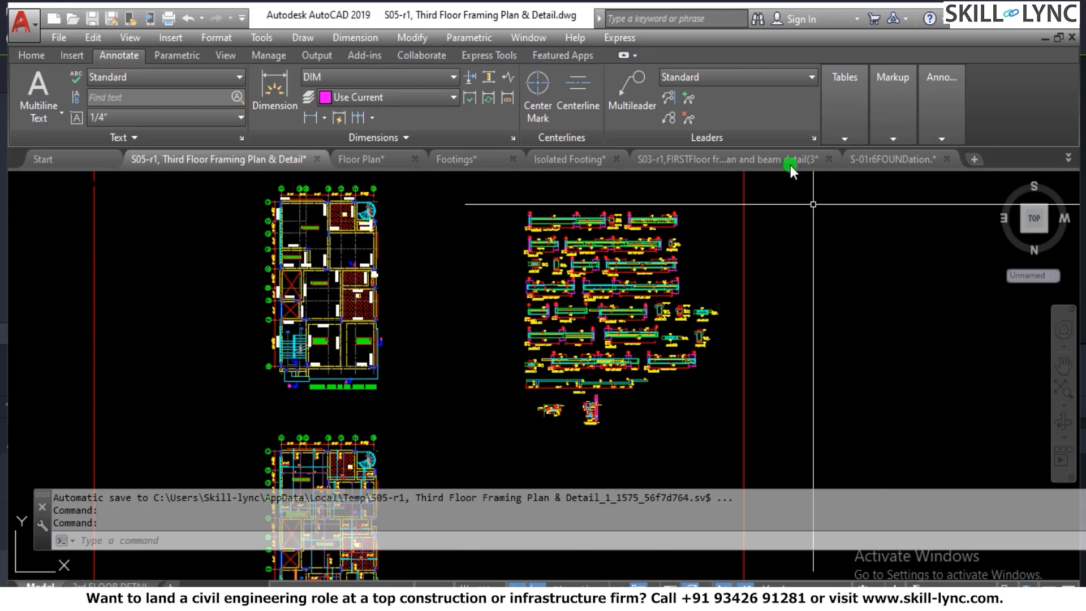
left_click(381, 159)
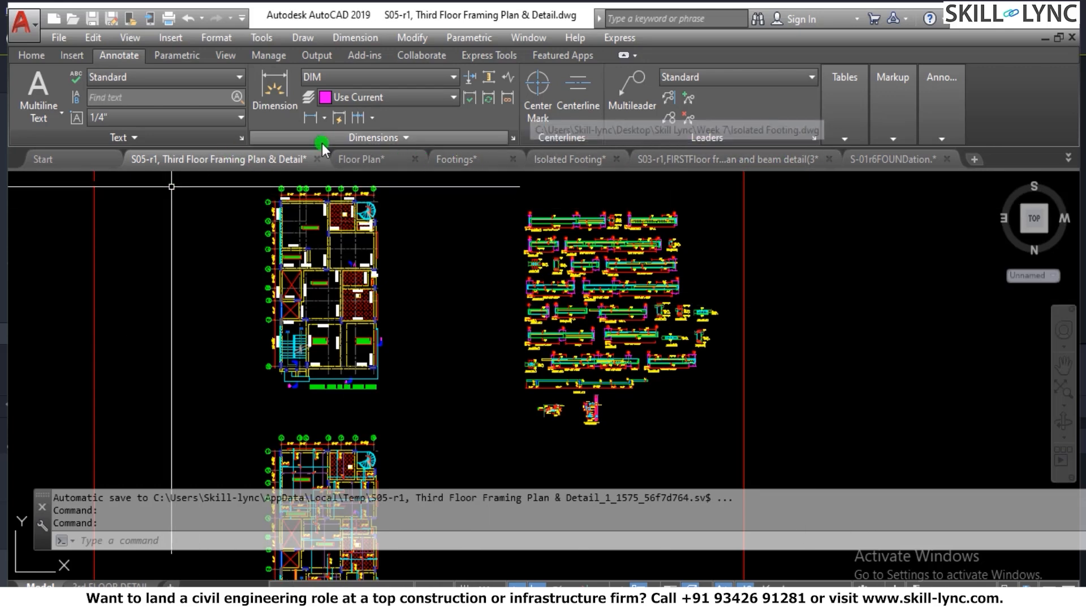
Switch to the Floor Plan drawing and examine the dimension chain and openings along the plan's lower outer wall.
left_click(375, 158)
scroll(623, 401, "down", 2)
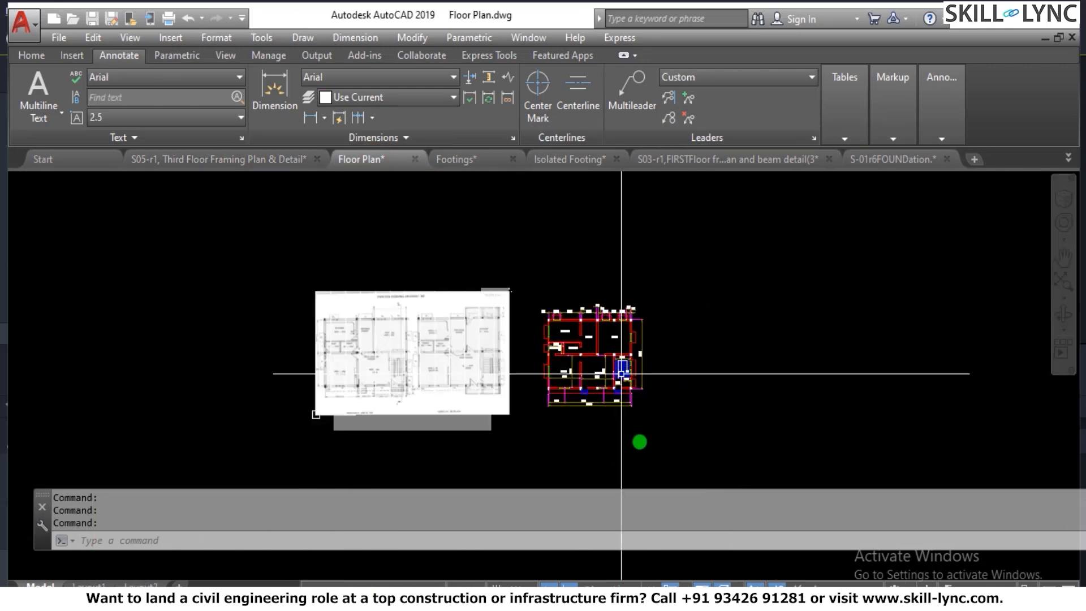
scroll(622, 407, "up", 6)
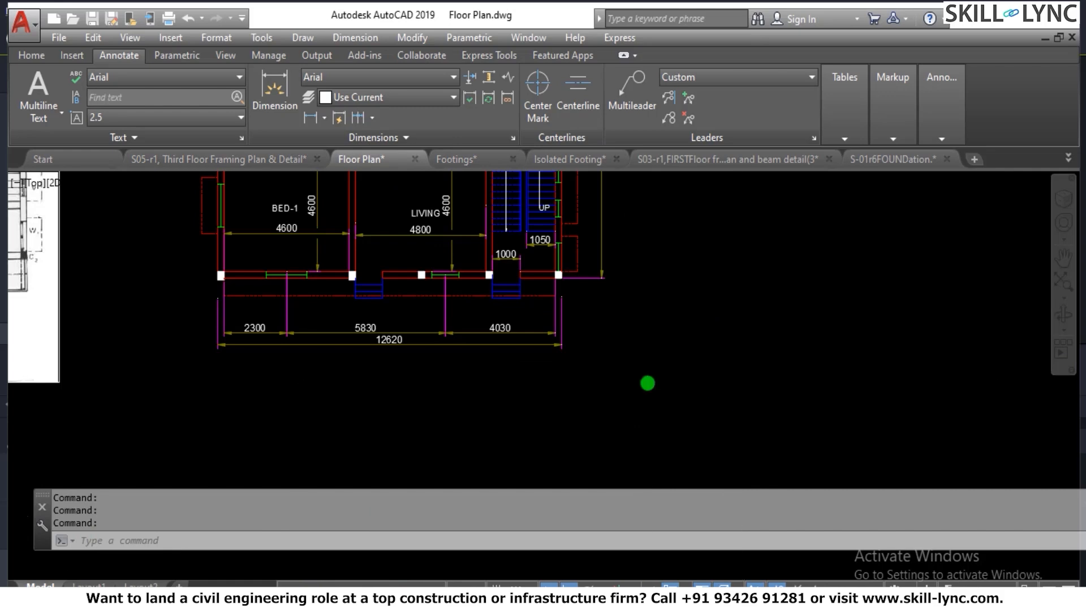
scroll(647, 382, "down", 2)
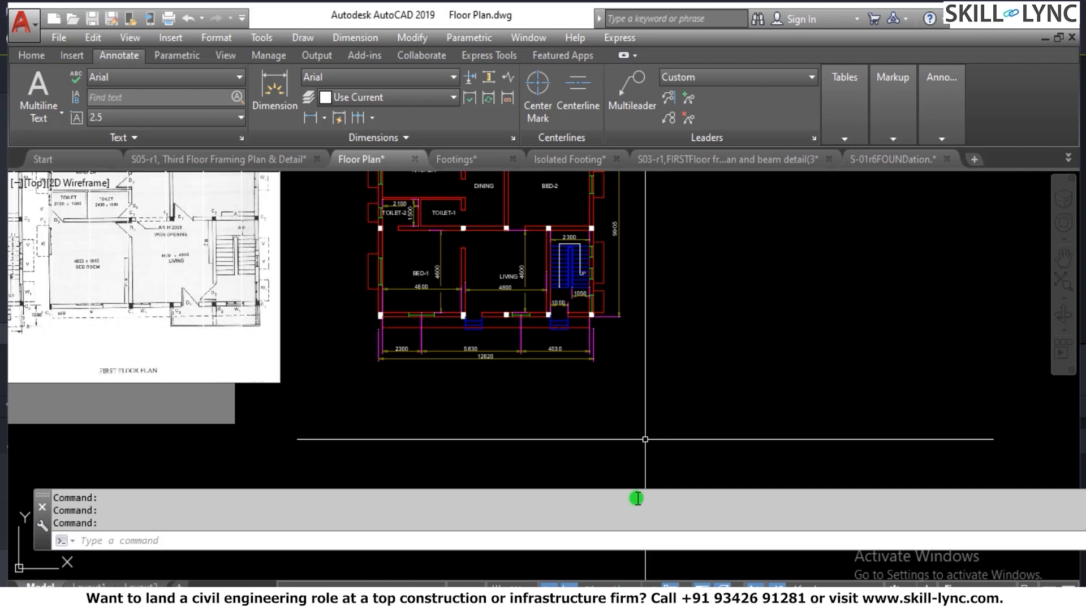
scroll(462, 355, "up", 4)
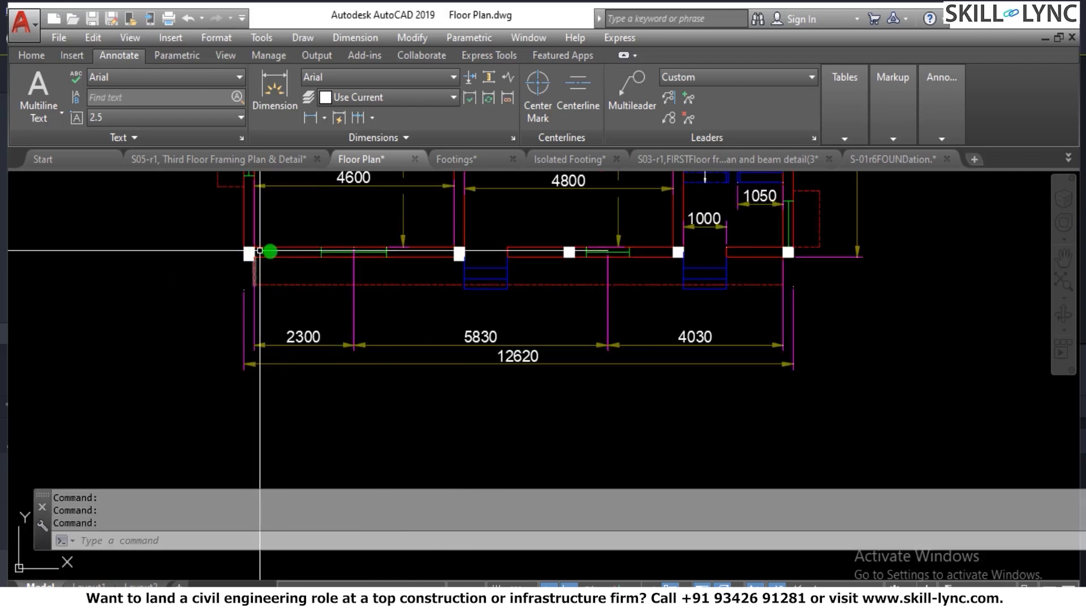
scroll(614, 305, "down", 2)
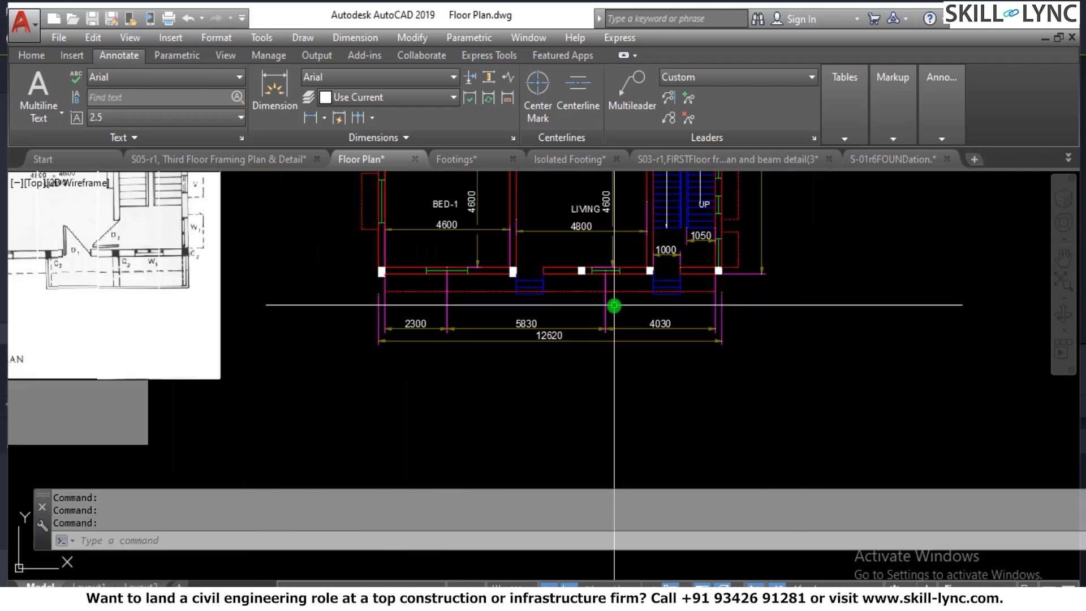
scroll(623, 322, "down", 4)
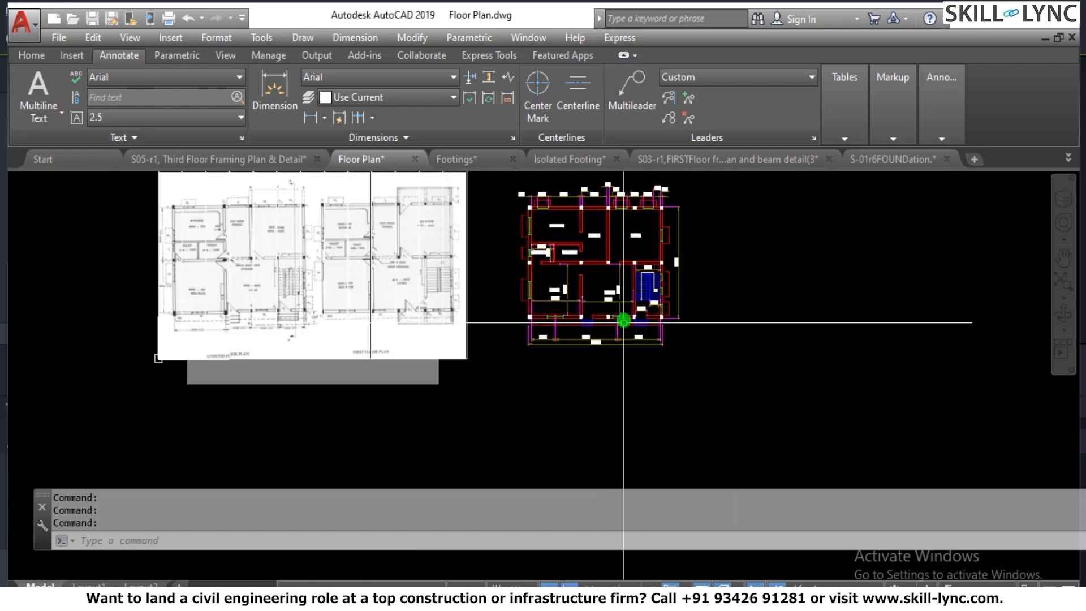
scroll(624, 321, "up", 5)
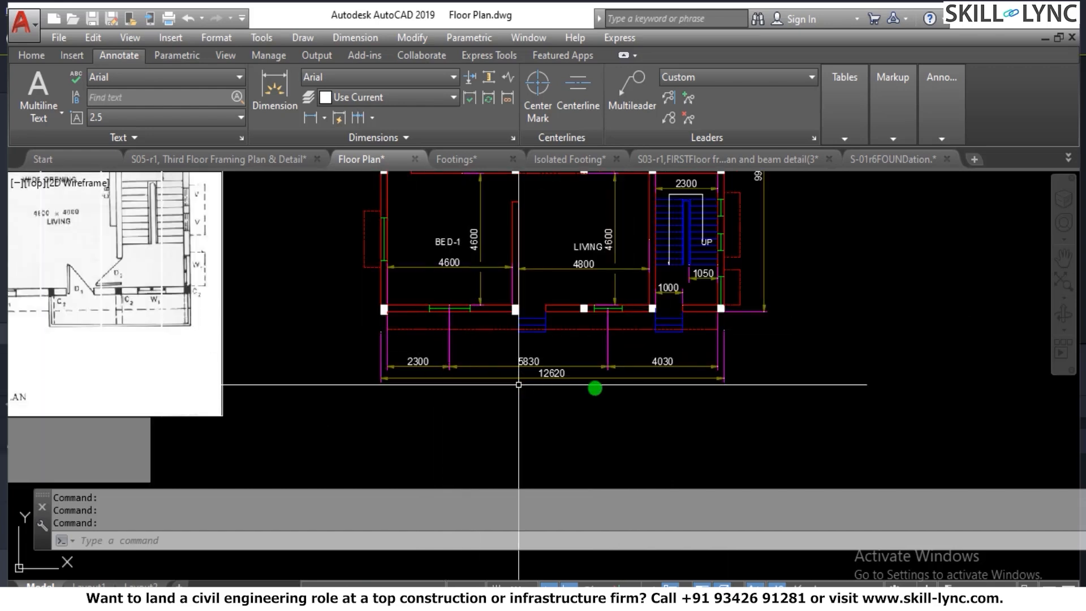
scroll(493, 362, "down", 2)
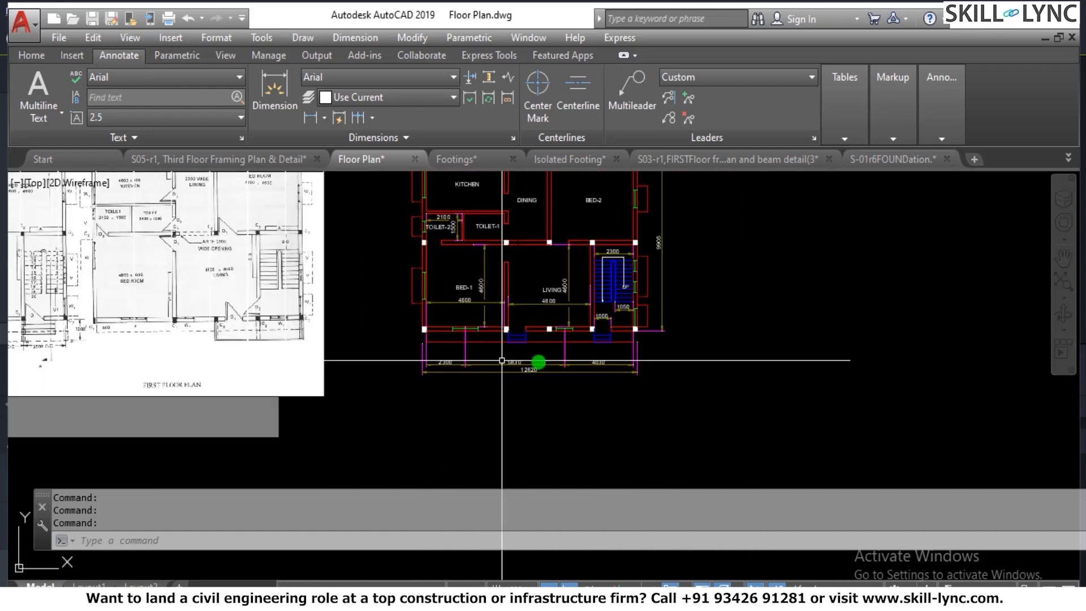
Compare the dimensioned floor plan with the reference plan image placed beside it.
left_click(595, 370)
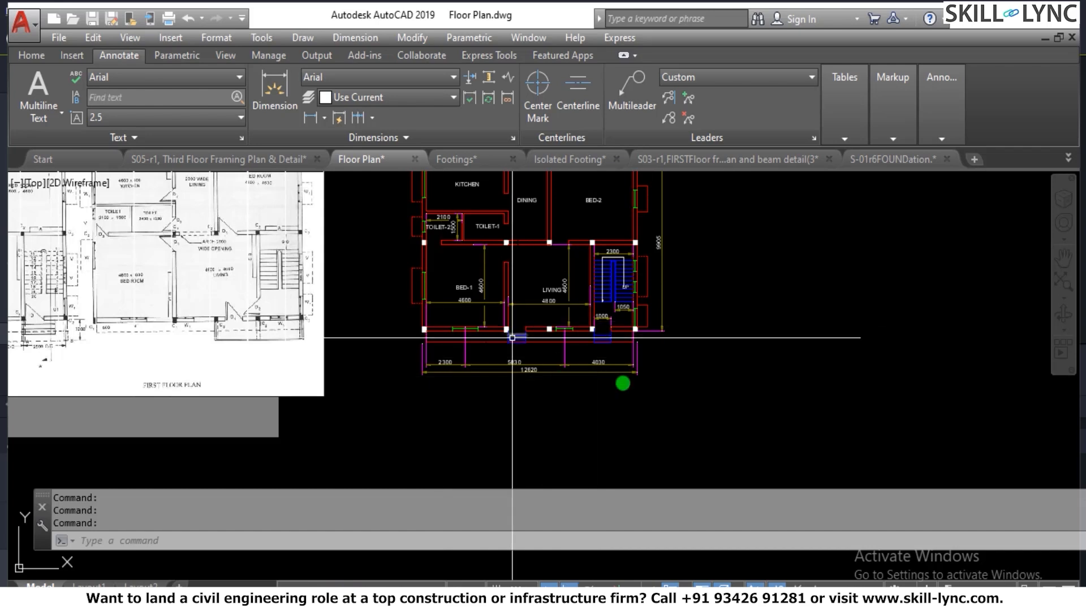
scroll(572, 419, "down", 2)
scroll(587, 397, "up", 2)
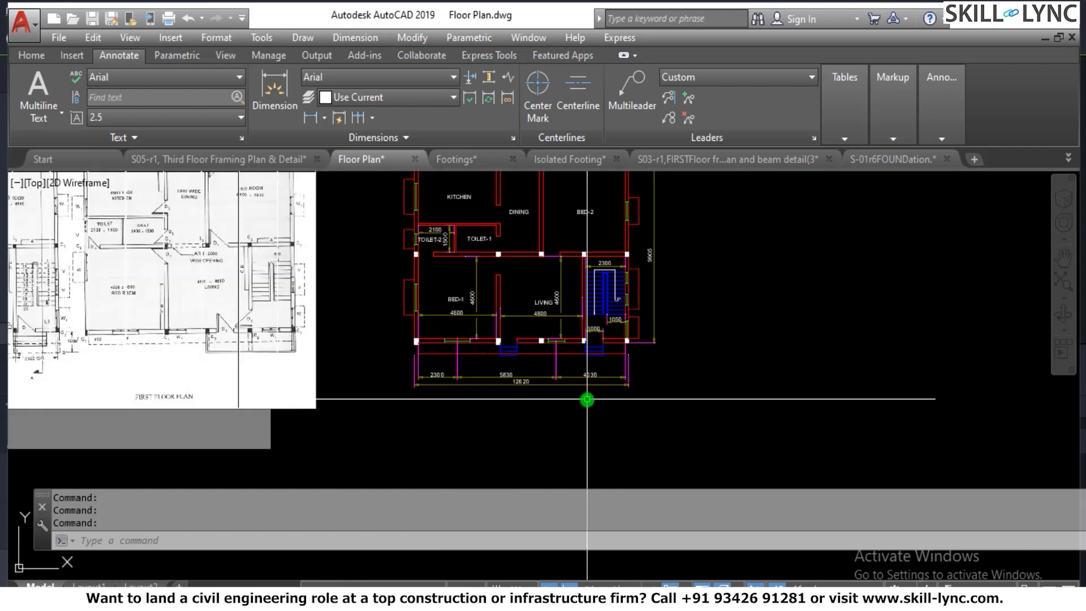
scroll(605, 396, "down", 2)
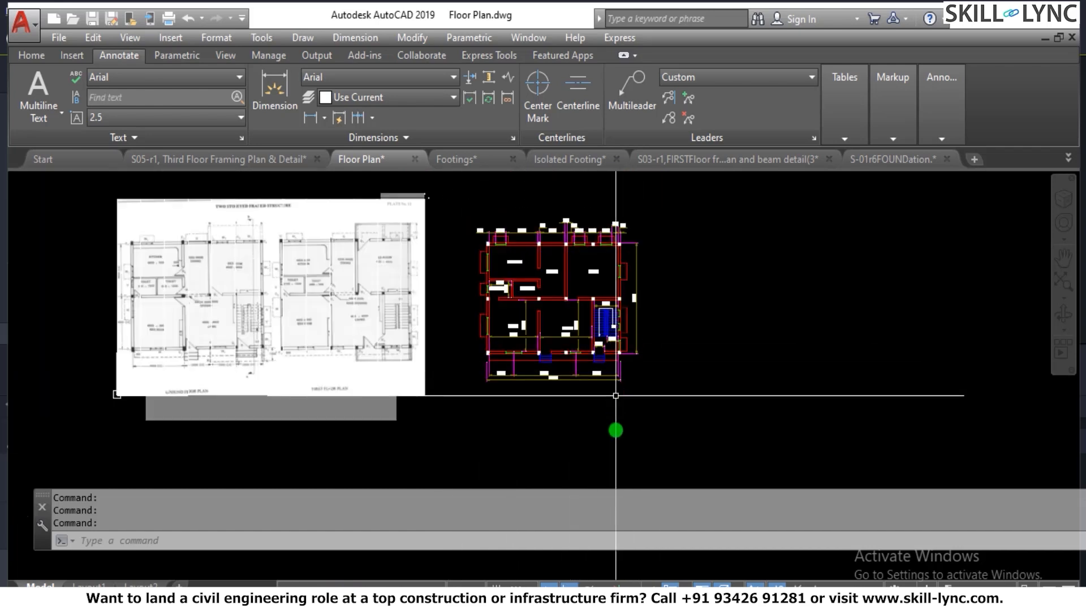
scroll(676, 387, "up", 4)
scroll(656, 396, "down", 2)
scroll(648, 406, "up", 2)
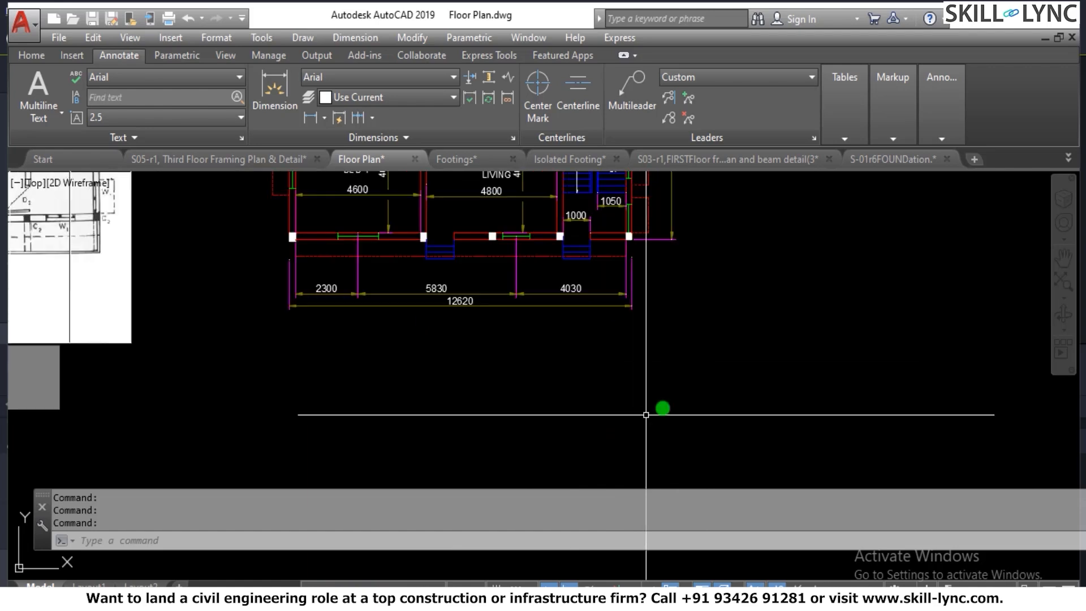
scroll(673, 390, "down", 2)
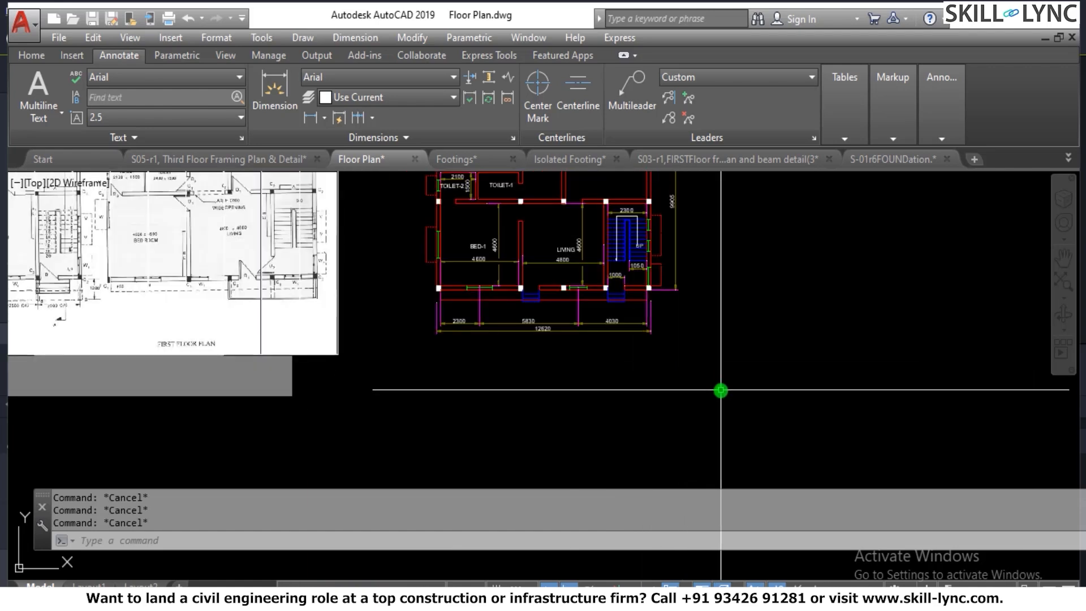
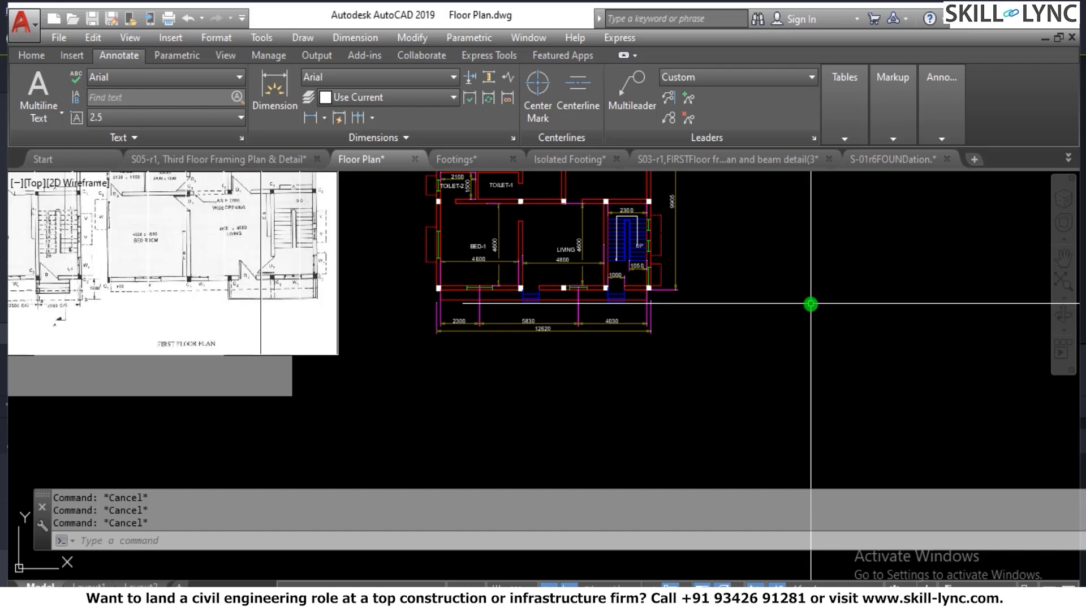
Draw a vertical construction line through the lower-left outer corner of the floor plan's wall.
key("Return")
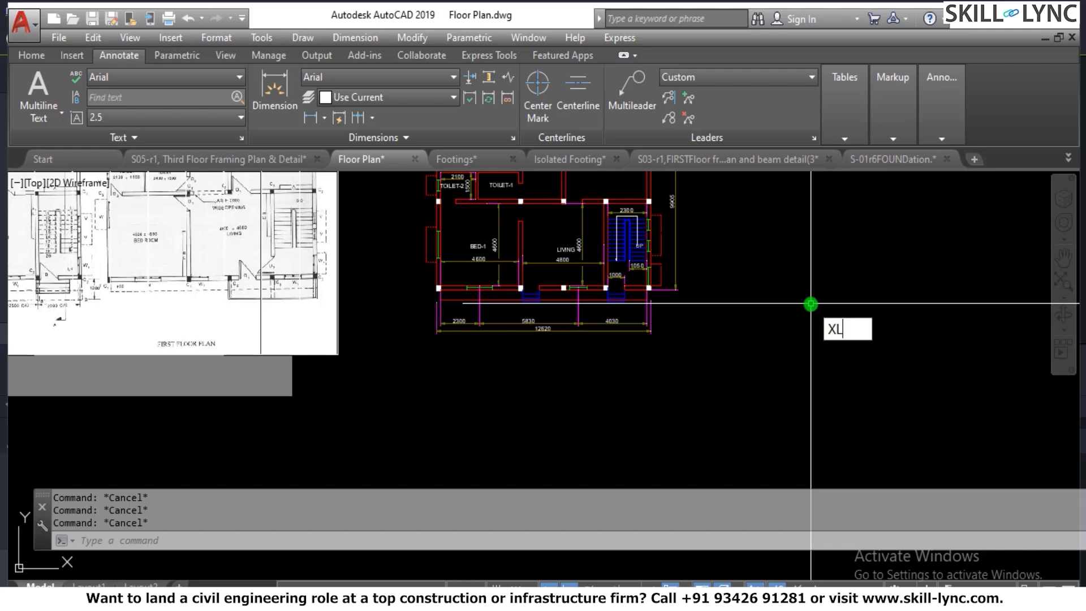
type("v")
key("Return")
scroll(475, 380, "up", 4)
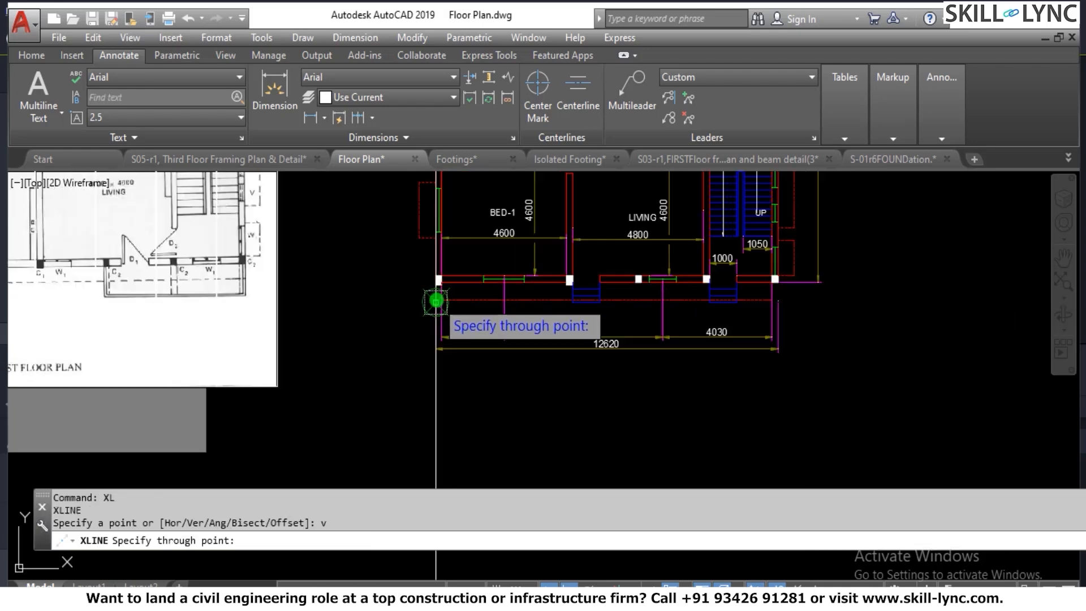
left_click(433, 273)
scroll(318, 322, "down", 4)
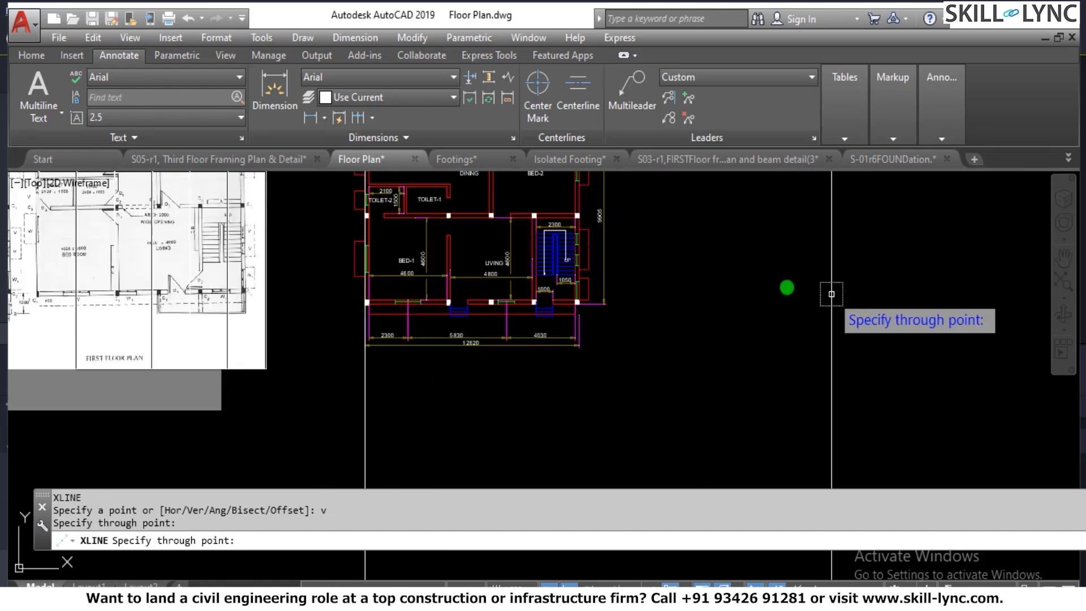
Add a second vertical construction line through the lower-right outer corner of the plan and finish the XLINE command.
scroll(621, 312, "up", 4)
scroll(545, 321, "up", 2)
left_click(489, 263)
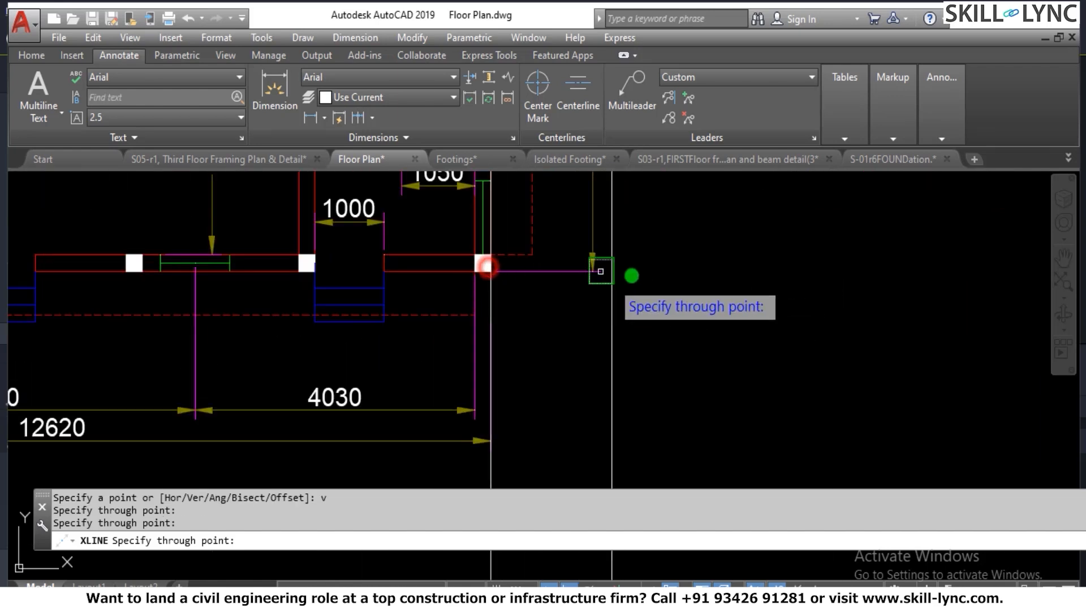
scroll(642, 245, "down", 5)
key("Escape")
key("Escape")
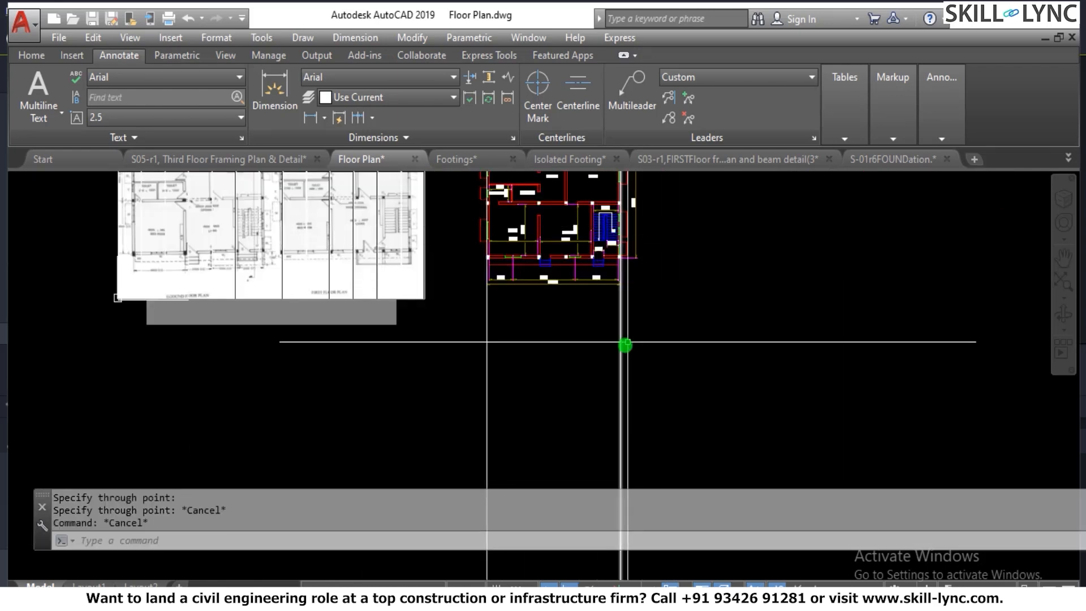
scroll(656, 427, "down", 1)
key("Escape")
scroll(711, 407, "up", 2)
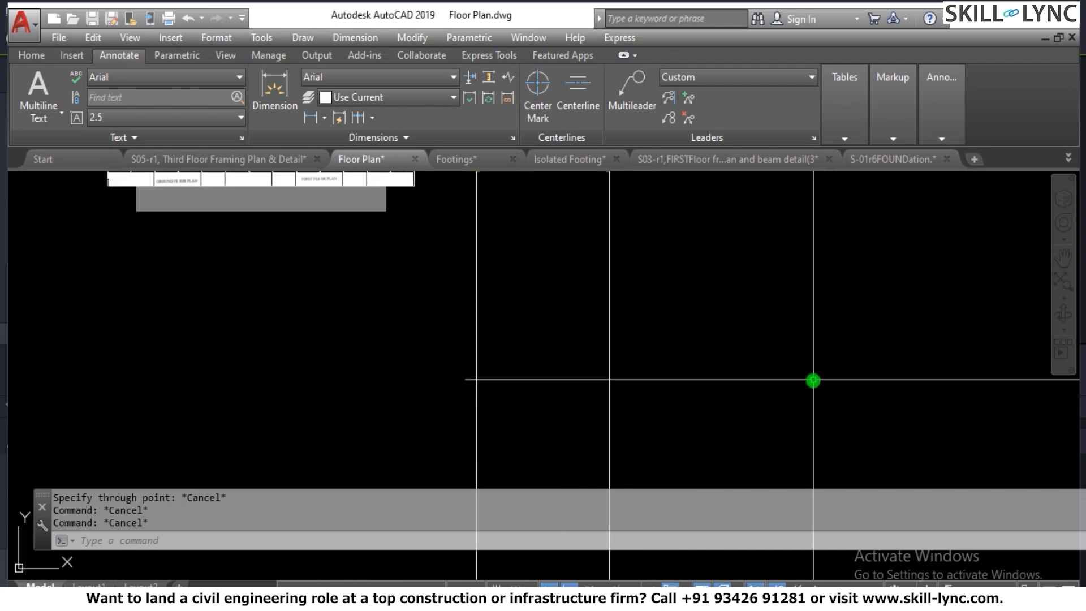
Draw a horizontal construction line across both vertical lines in the empty area below the floor plan.
type("XL")
key("Return")
type("h")
key("Return")
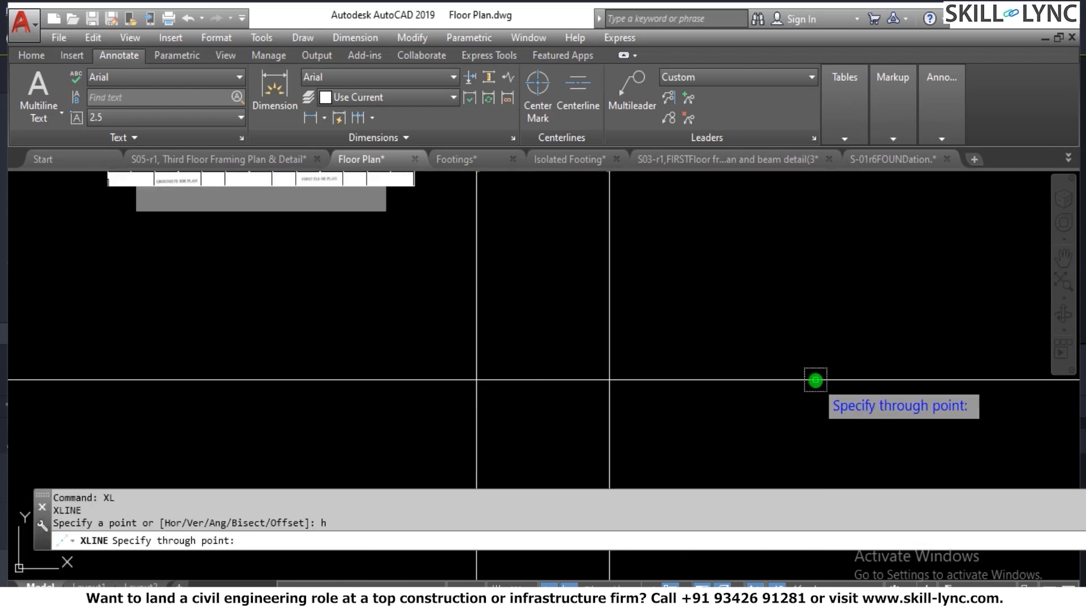
left_click(671, 432)
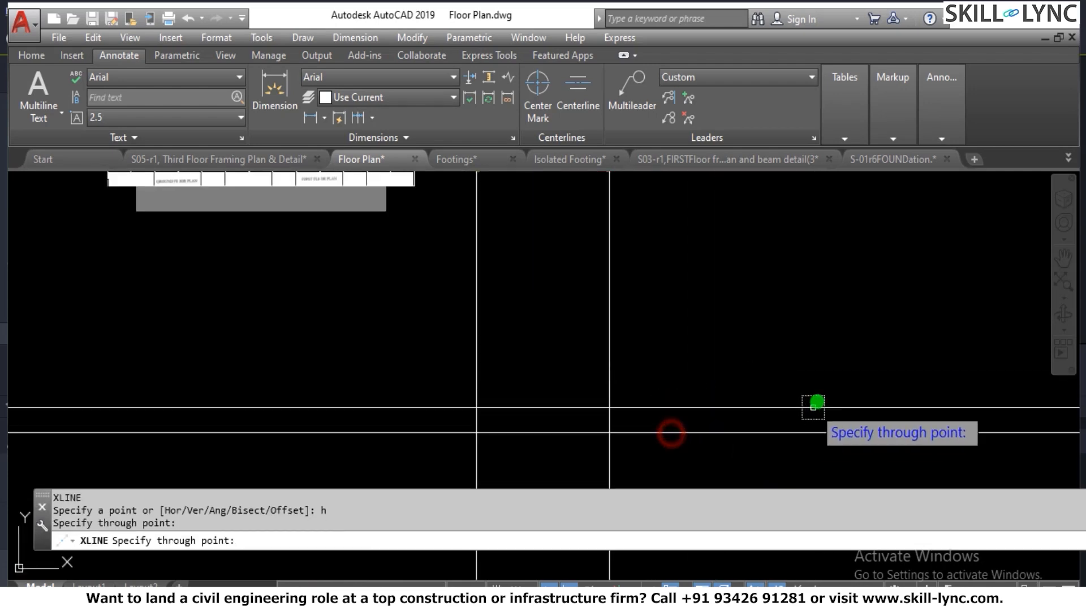
key("Escape")
key("Escape")
type("tr")
key("Return")
left_click(642, 441)
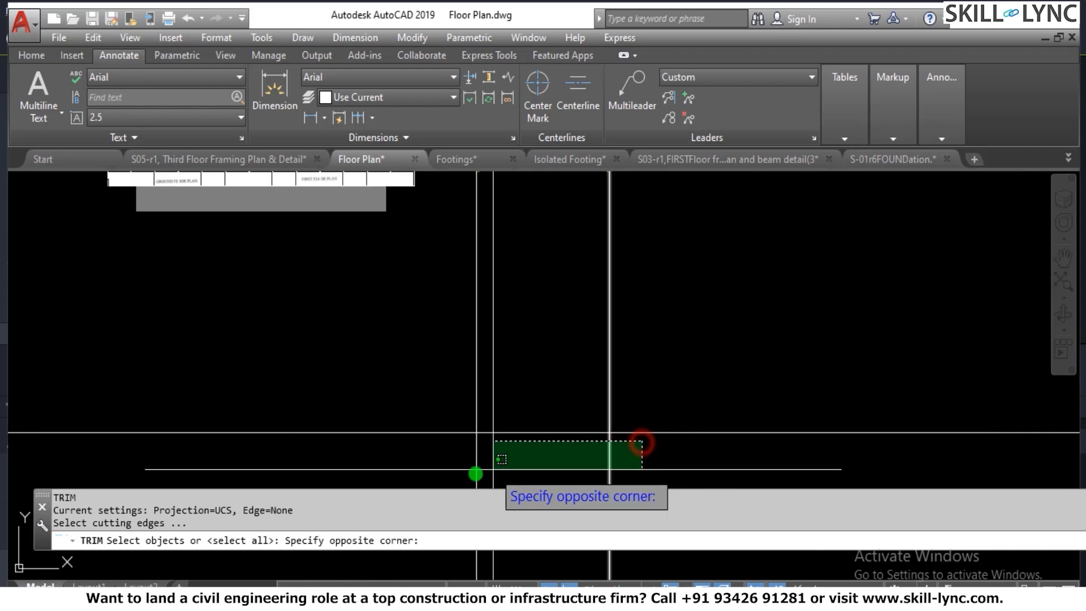
left_click(430, 481)
key("Escape")
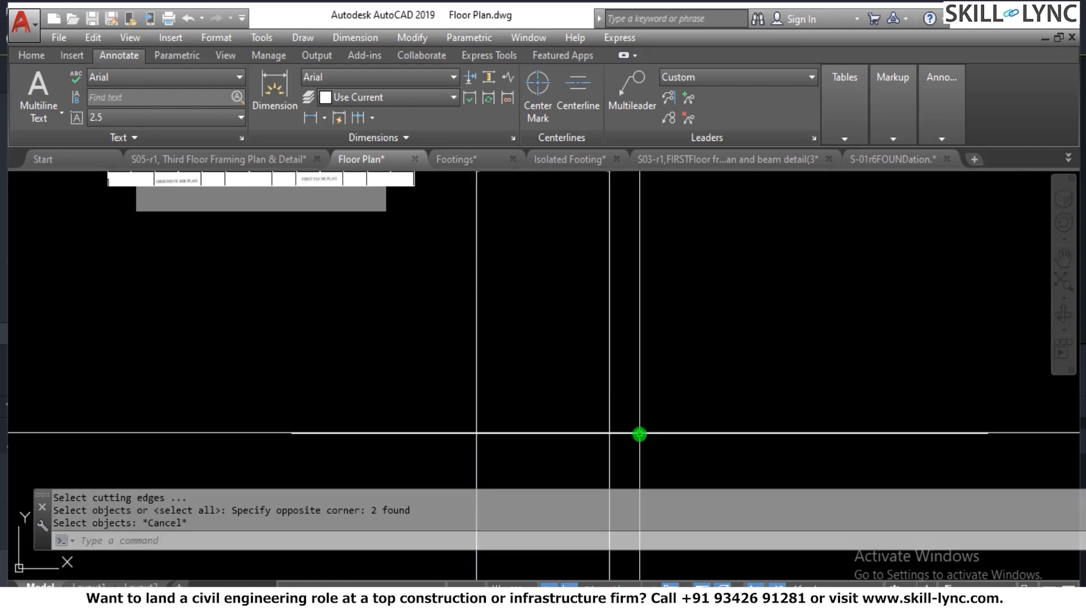
Trim both vertical construction lines where they extend below the horizontal line, using all objects as cutting edges.
type("tr")
key("Return")
key("Return")
left_click(692, 451)
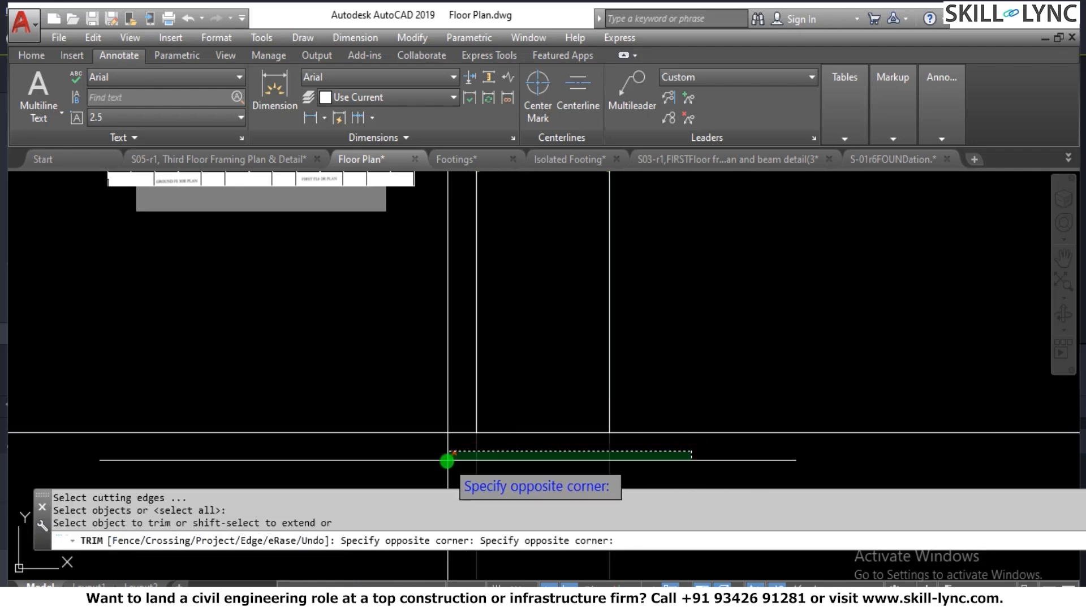
left_click(447, 461)
key("Escape")
scroll(672, 416, "down", 4)
scroll(698, 408, "up", 4)
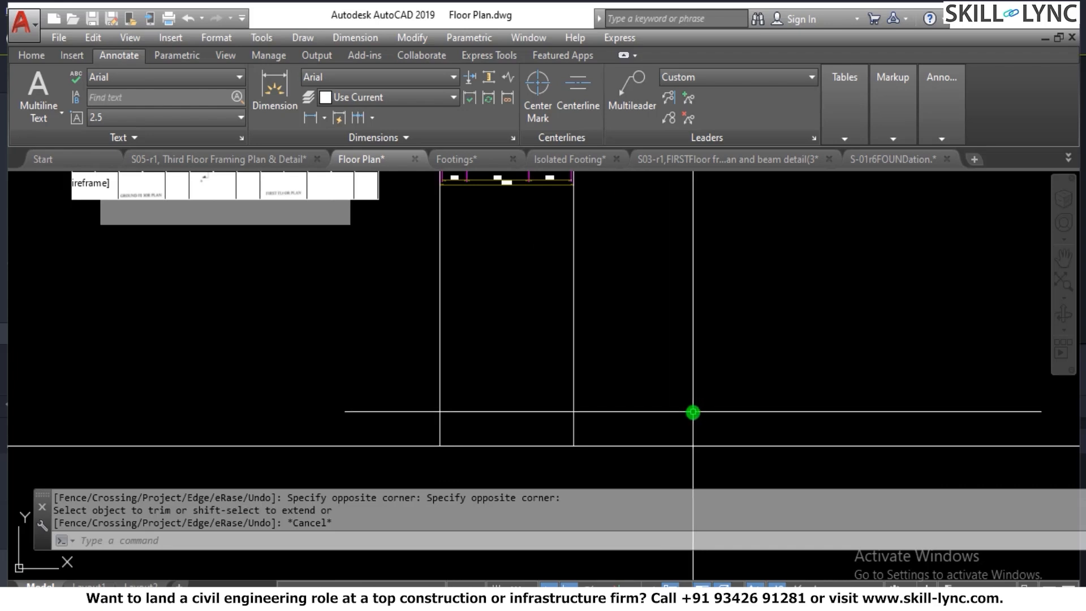
key("Escape")
key("Escape")
Offset the horizontal construction line upward by 60.
scroll(609, 414, "down", 3)
scroll(612, 413, "up", 1)
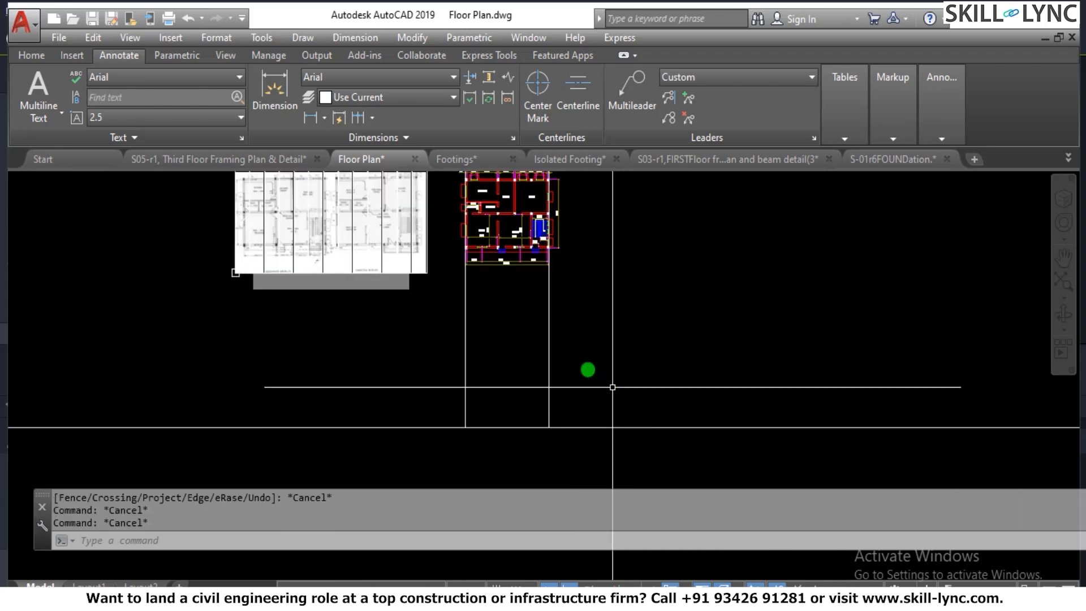
scroll(609, 271, "up", 2)
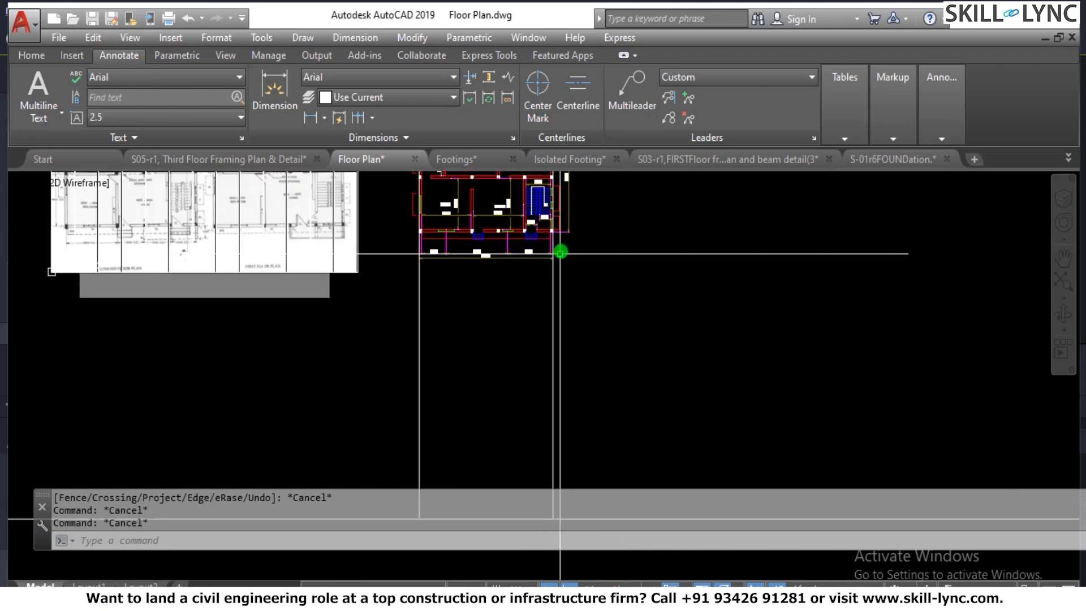
scroll(598, 402, "down", 3)
scroll(599, 402, "up", 3)
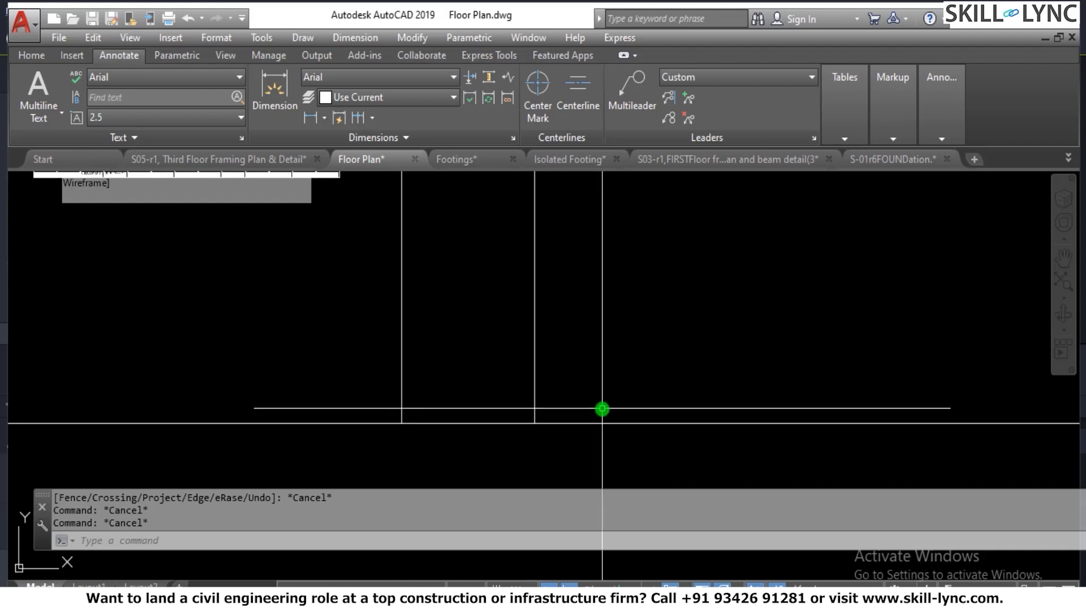
key("Escape")
type("o")
key("Return")
type("60")
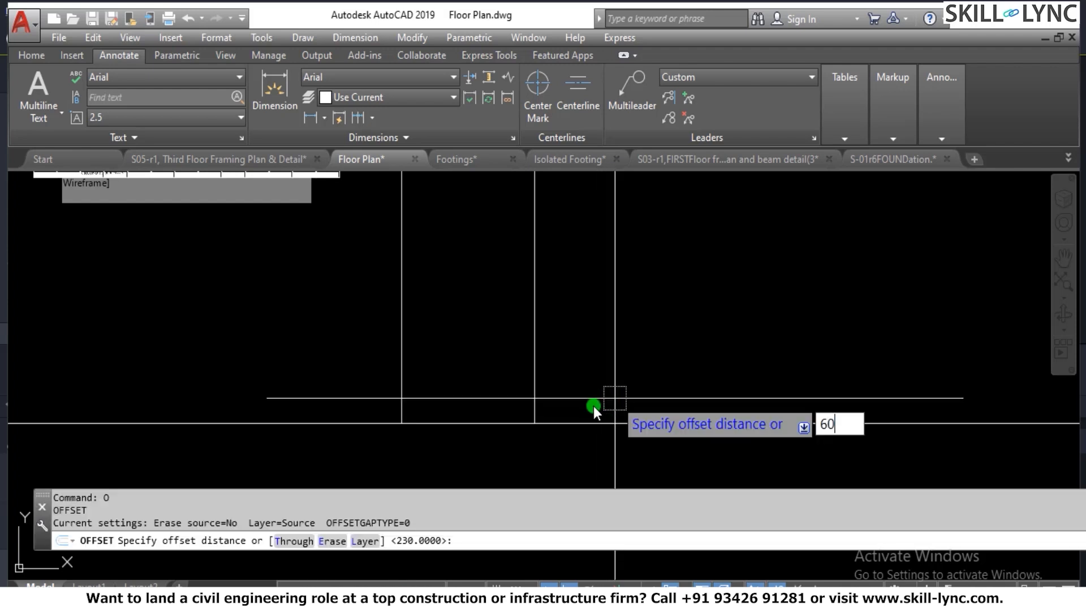
key("Return")
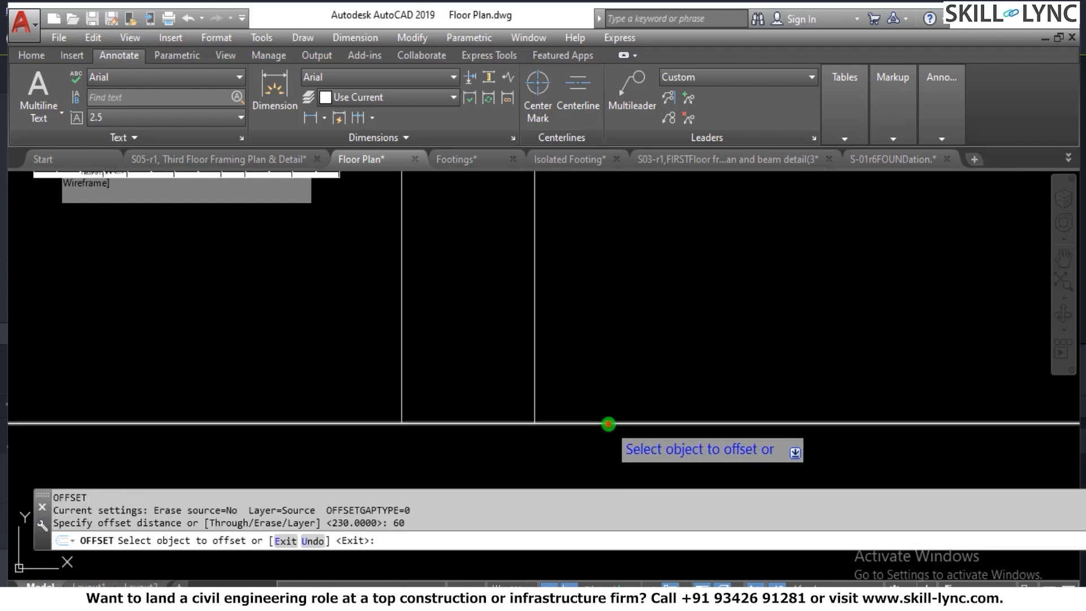
left_click(607, 424)
left_click(618, 345)
scroll(623, 351, "down", 2)
scroll(616, 360, "up", 1)
key("Escape")
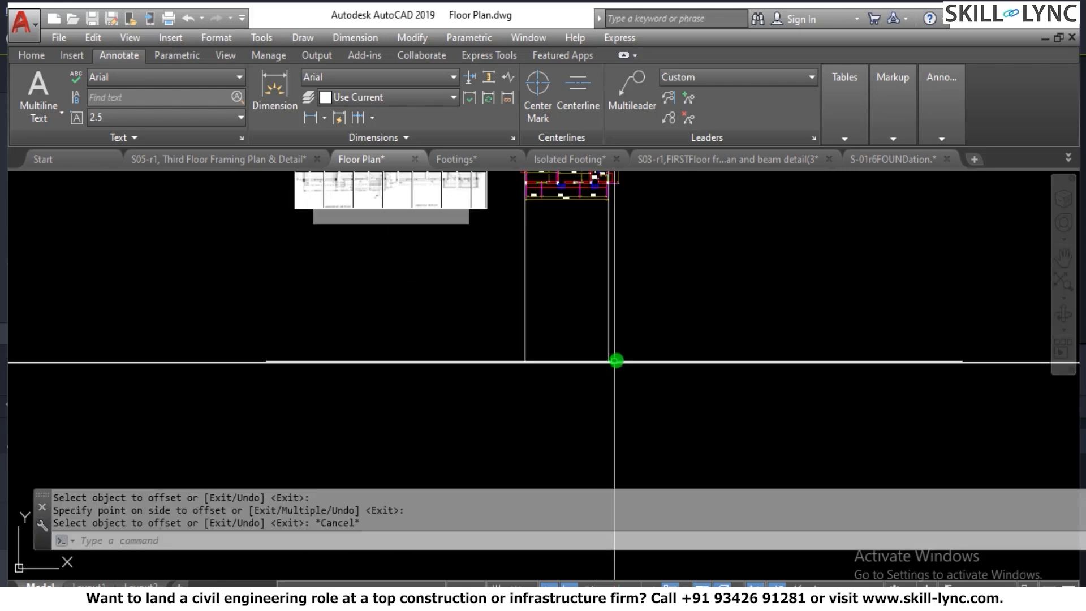
key("Escape")
Erase the extra one of the two closely spaced horizontal construction lines below the plan.
scroll(622, 362, "up", 2)
left_click(614, 386)
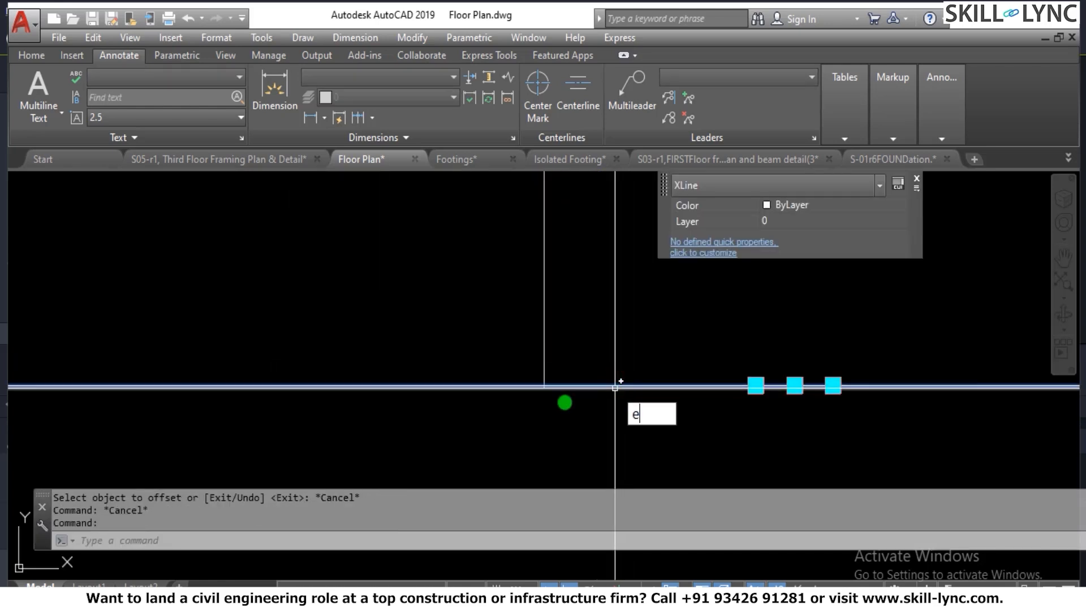
key("Return")
scroll(565, 400, "down", 5)
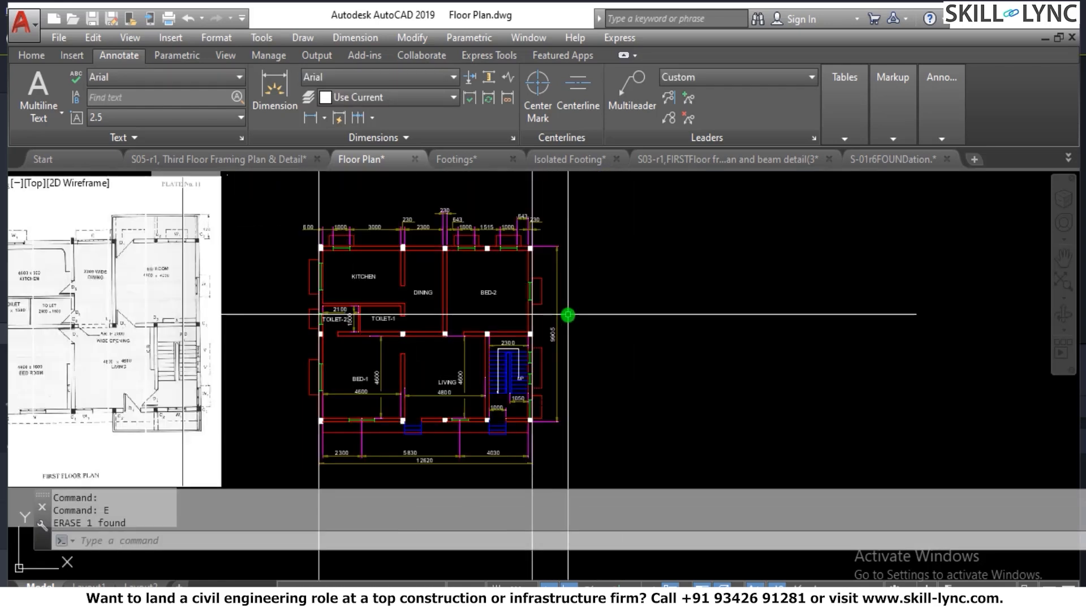
scroll(570, 309, "up", 3)
scroll(572, 341, "down", 8)
scroll(577, 396, "up", 3)
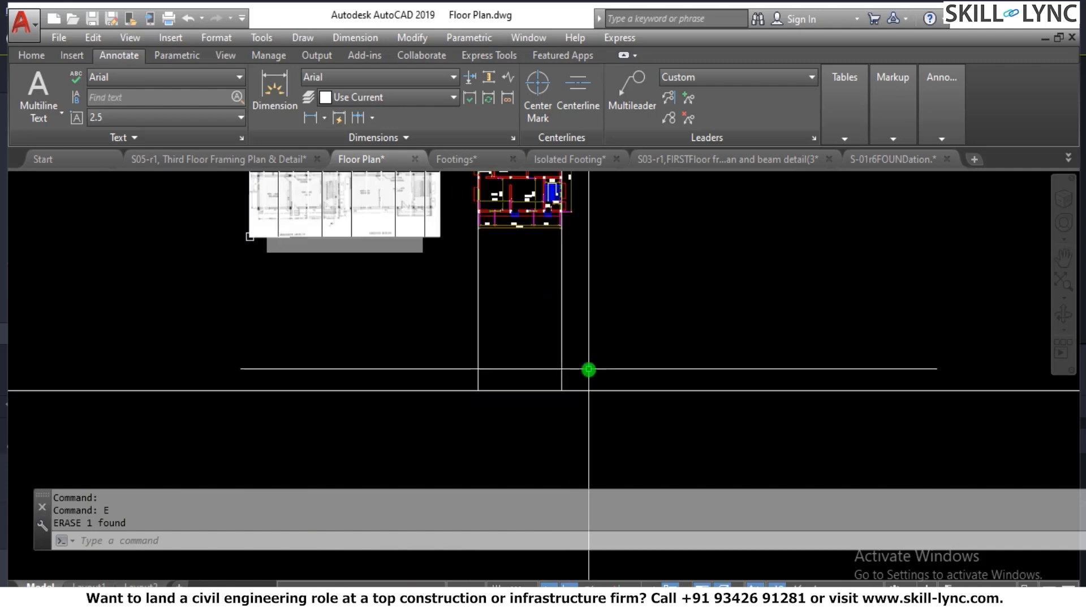
Offset the horizontal base line below the floor plan upward by 600.
key("Escape")
scroll(588, 369, "up", 3)
type("o")
key("Return")
type("6")
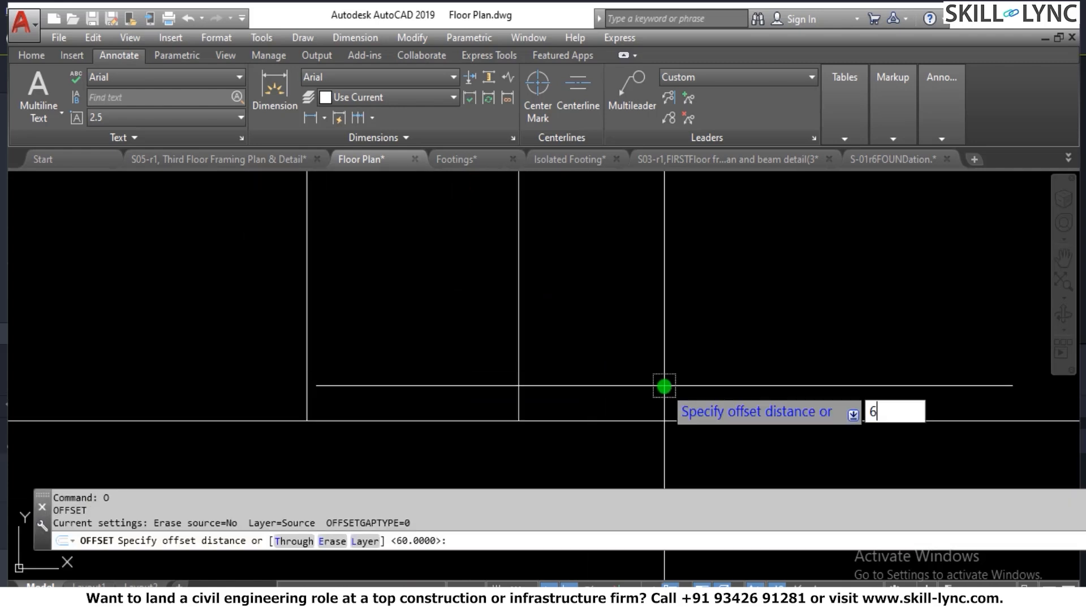
type("00")
key("Return")
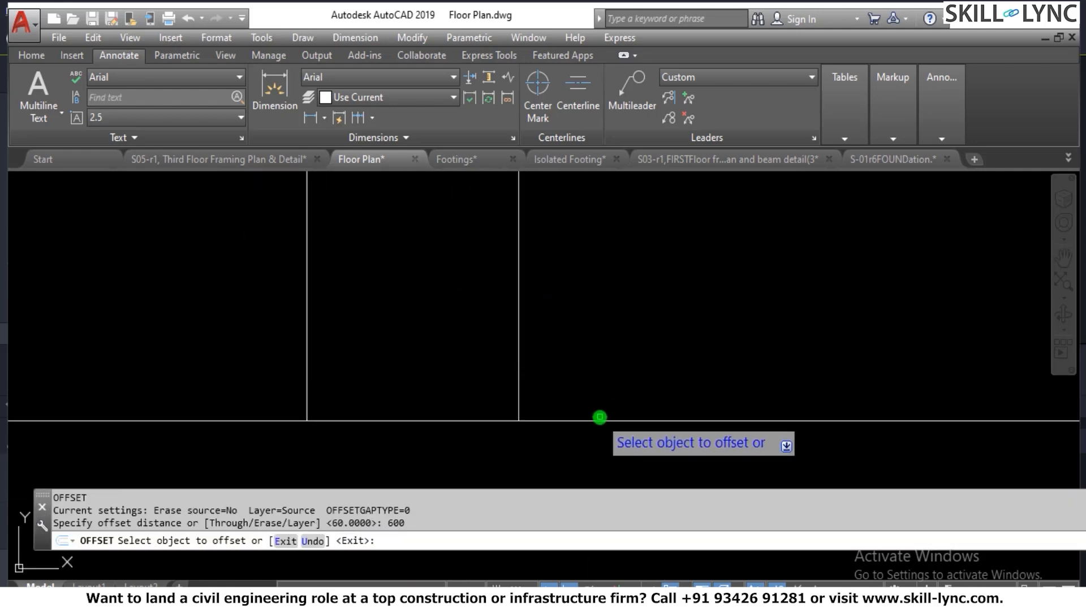
left_click(603, 421)
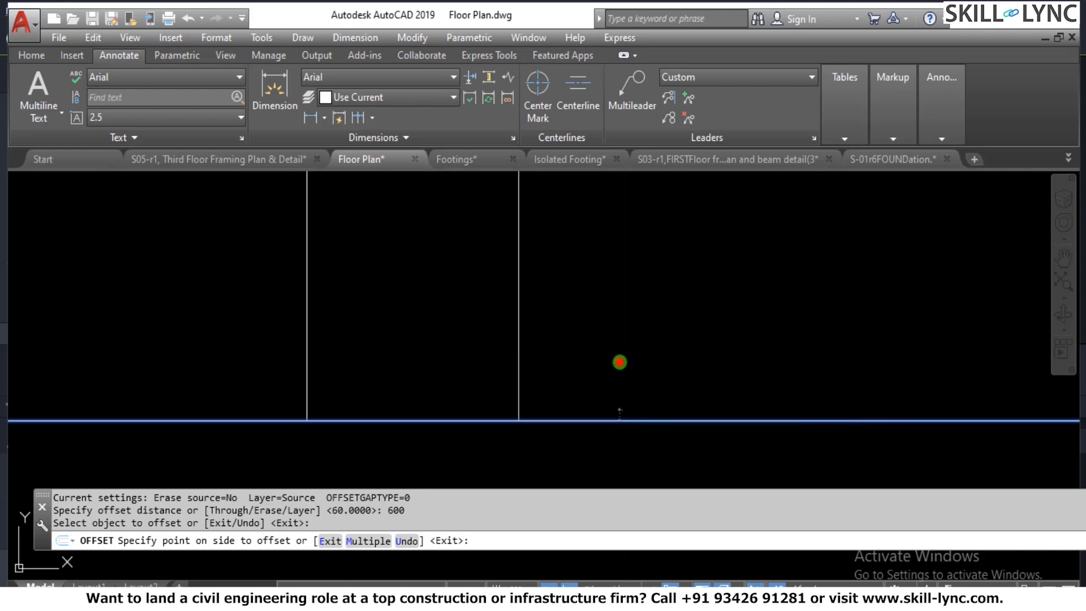
left_click(618, 363)
key("Escape")
key("Escape")
scroll(511, 421, "down", 3)
scroll(614, 403, "up", 3)
key("Escape")
key("Escape")
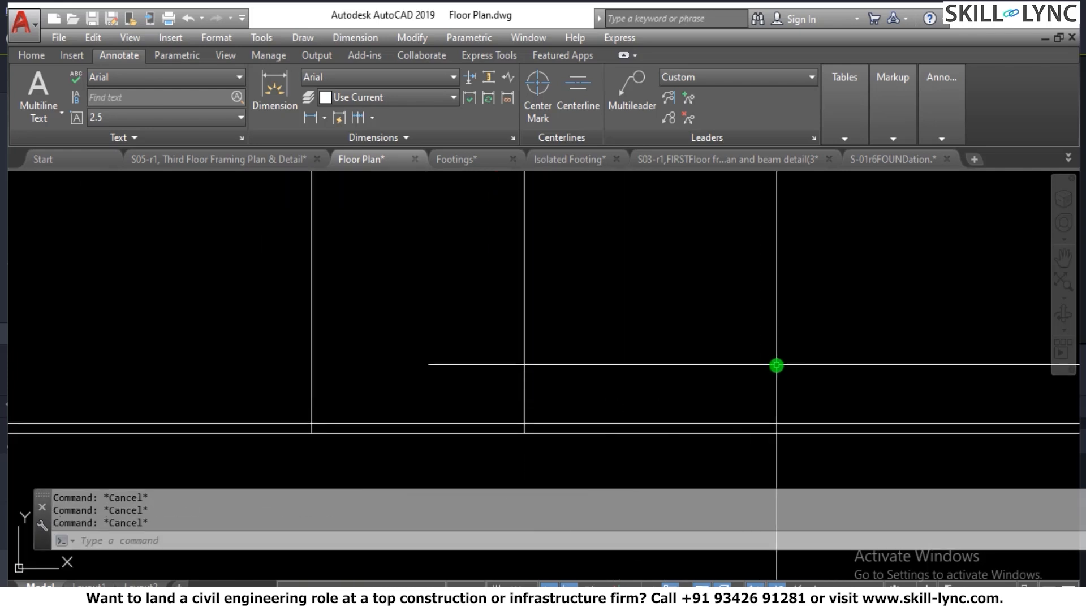
Offset the upper of the two horizontal lines upward by 900.
type("o")
key("Return")
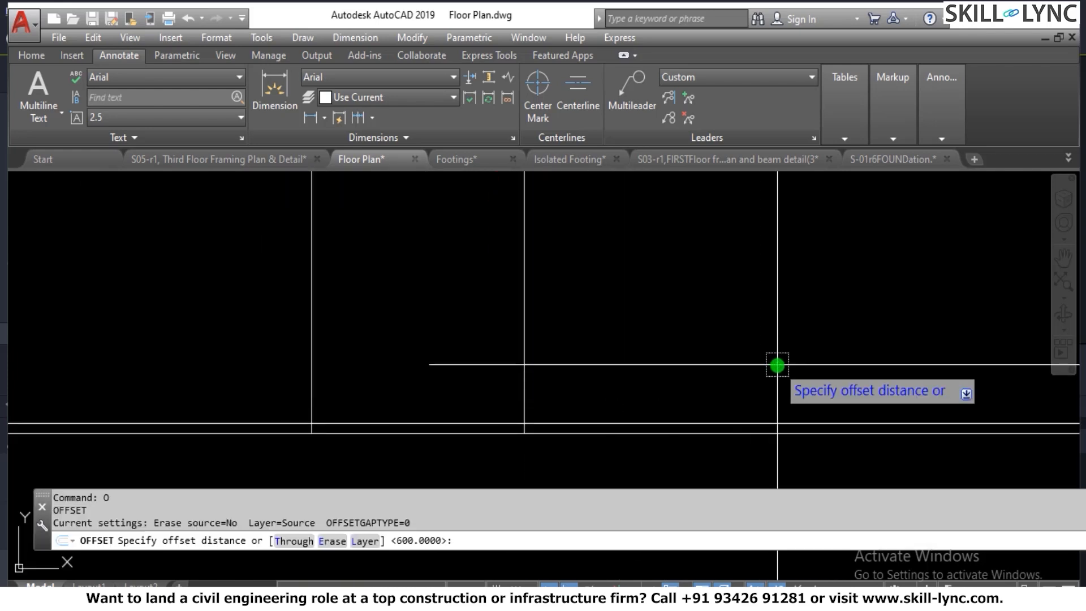
type("900")
key("Return")
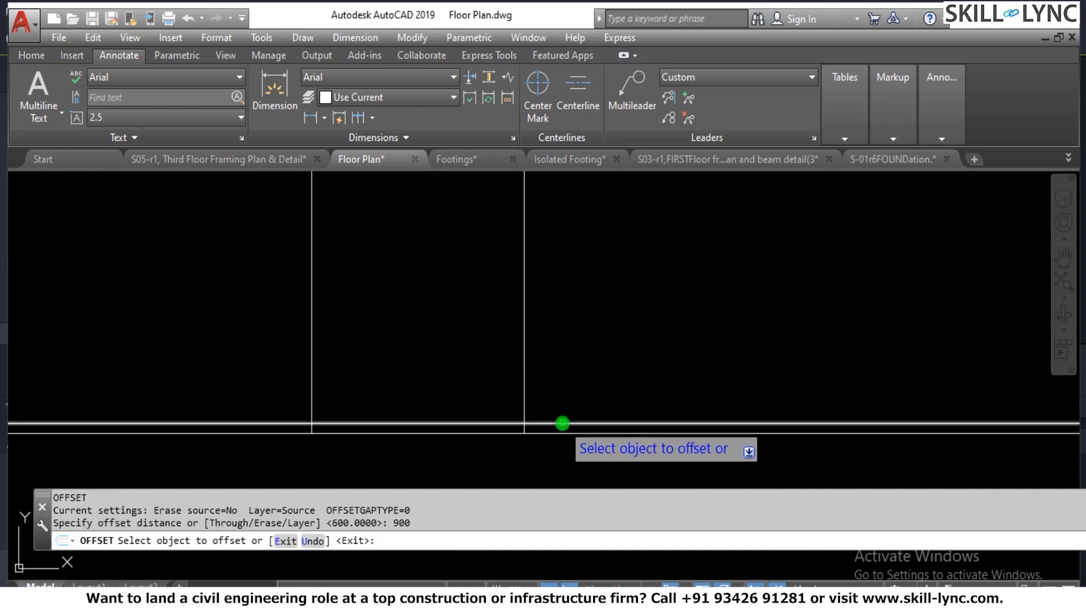
left_click(562, 423)
left_click(620, 329)
scroll(385, 426, "up", 2)
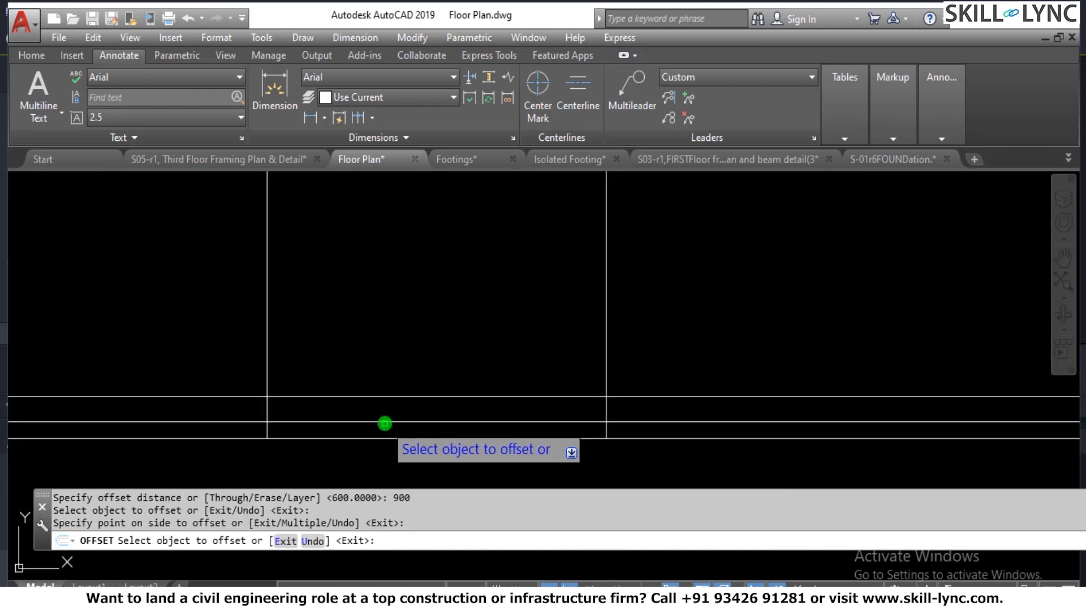
scroll(550, 387, "down", 4)
key("Escape")
key("Escape")
key("Escape")
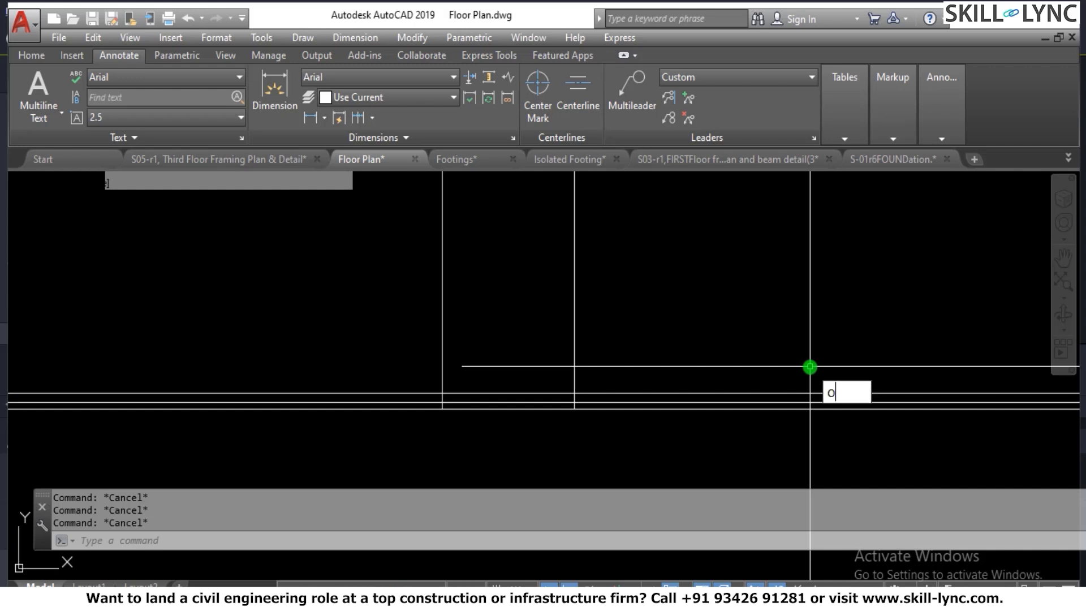
Offset the second horizontal line from the base upward by 2100.
type("o")
key("Return")
key("Return")
scroll(601, 400, "up", 5)
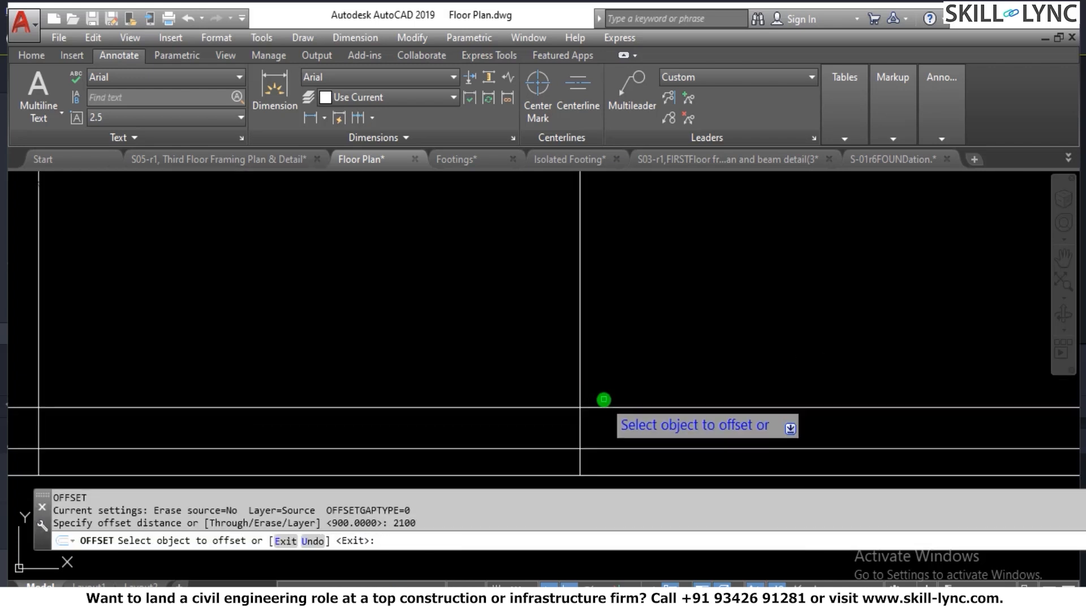
left_click(608, 449)
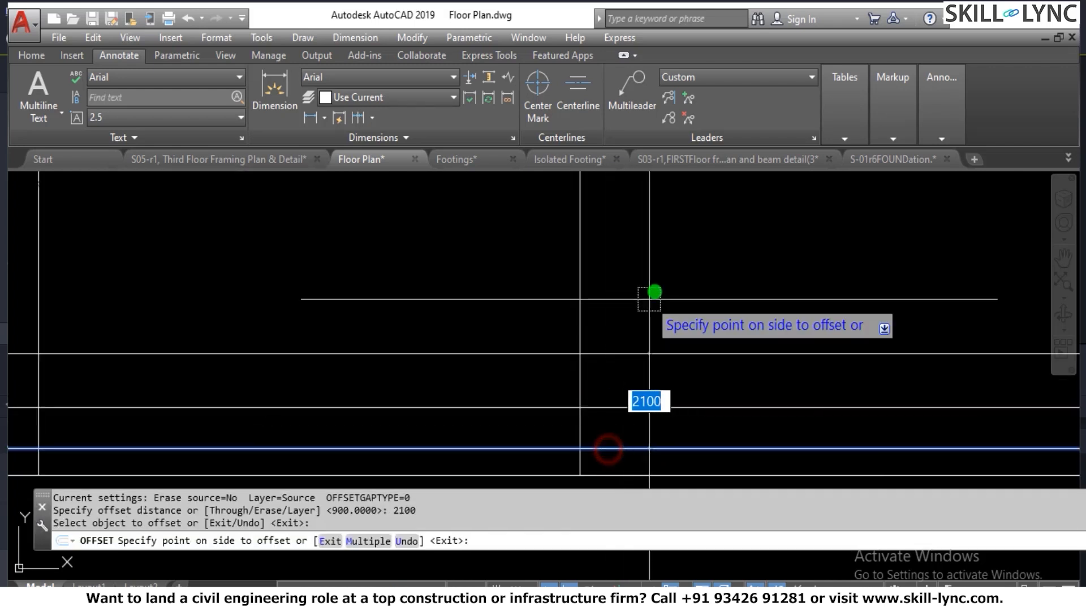
left_click(659, 273)
key("Escape")
key("Escape")
scroll(679, 296, "down", 2)
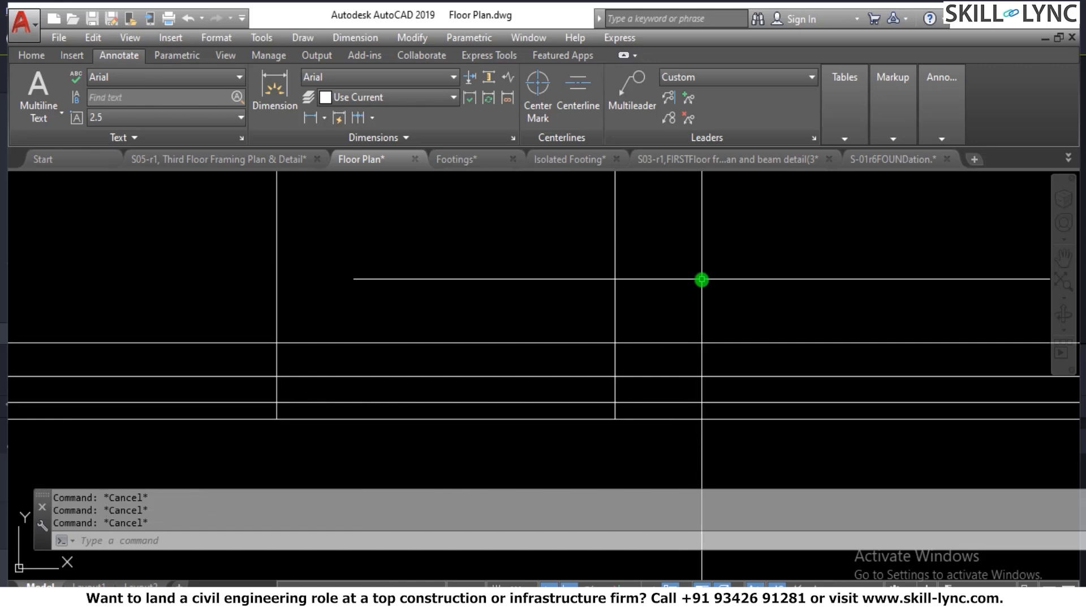
type("o")
key("Return")
type("330")
key("Return")
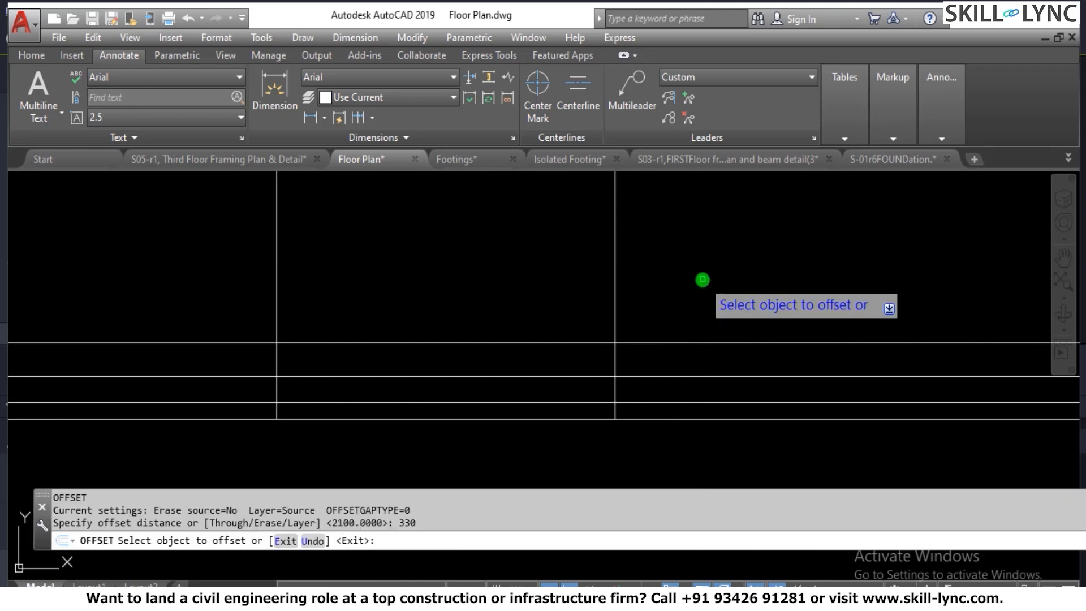
key("Escape")
Offset the second horizontal line from the base upward by 3300.
key("Return")
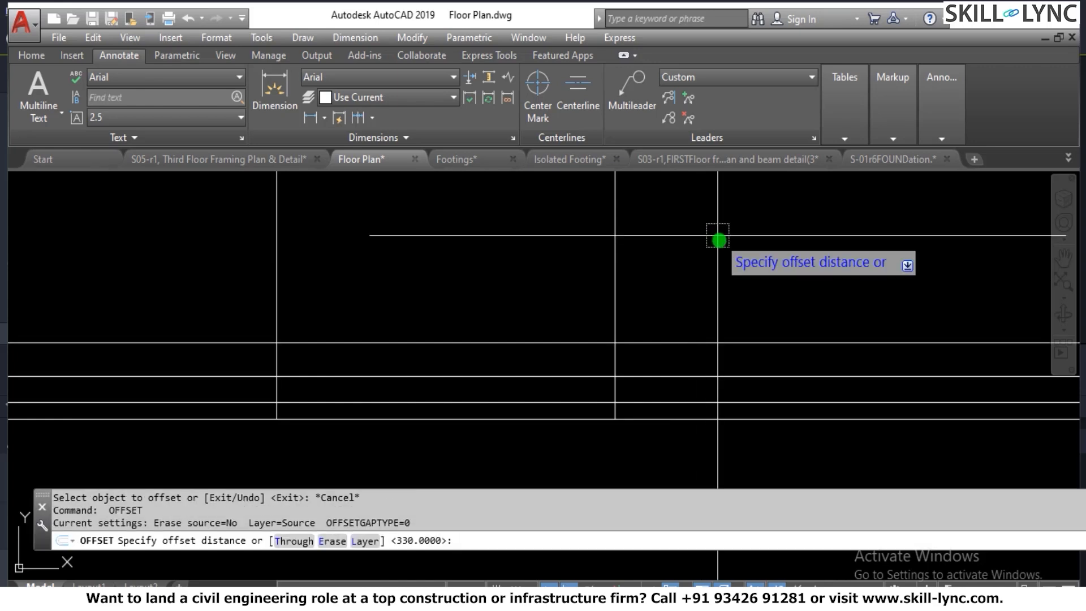
type("3300")
key("Return")
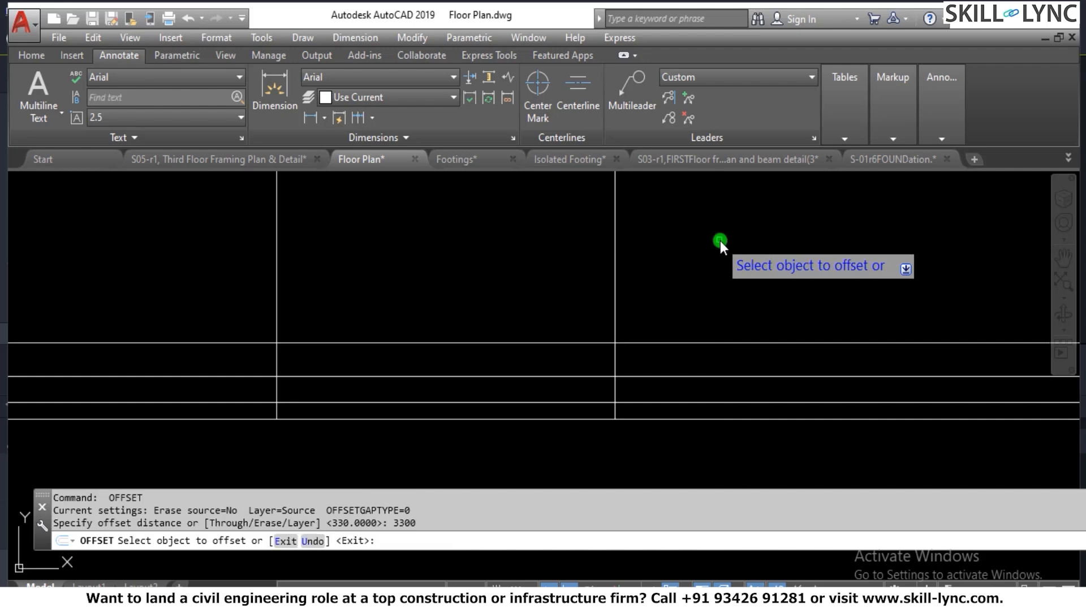
left_click(669, 402)
left_click(697, 245)
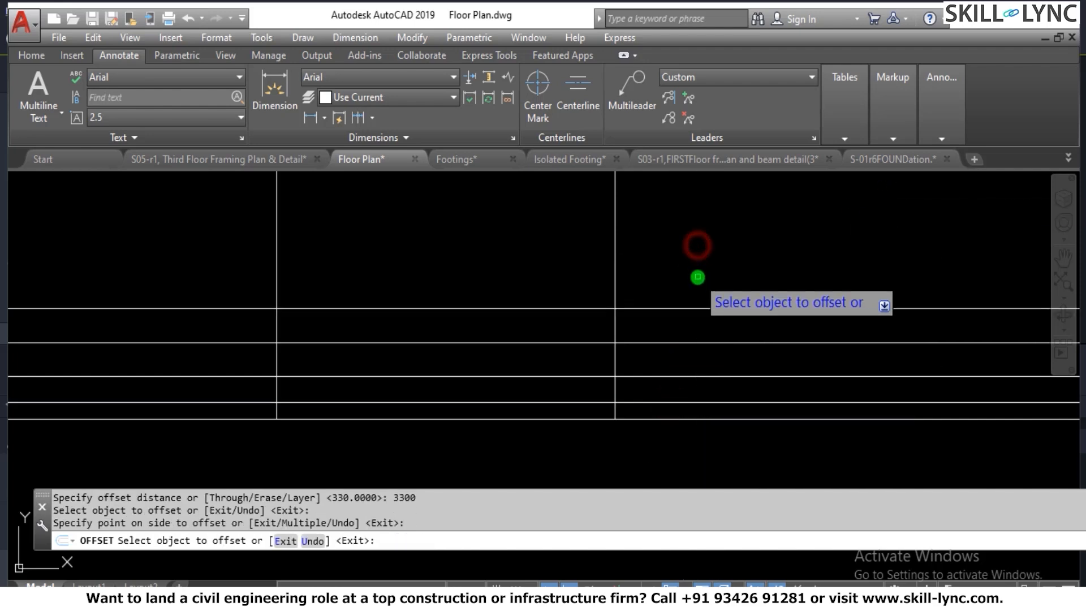
scroll(698, 276, "down", 4)
scroll(656, 234, "up", 4)
key("Escape")
key("Escape")
key("Escape")
Trim the verticals above the highest horizontal line, all horizontal lines outside the left vertical, and the three upper ones outside the right vertical.
type("tr")
key("Return")
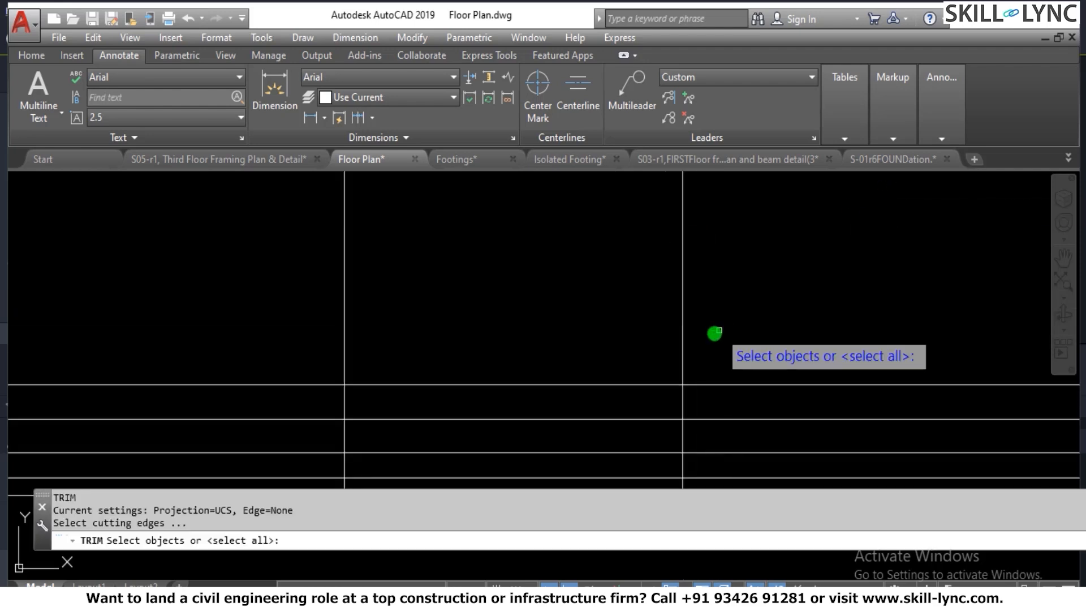
key("Return")
left_click(707, 337)
left_click(206, 337)
scroll(256, 316, "down", 2)
left_click(260, 326)
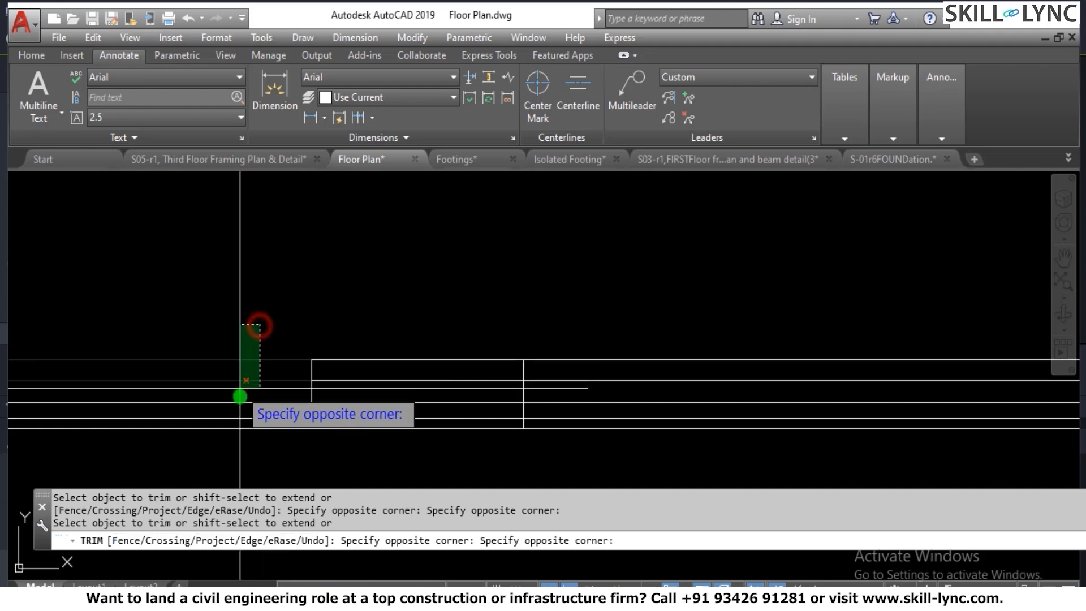
left_click(249, 464)
left_click(634, 331)
left_click(601, 416)
key("Escape")
key("Escape")
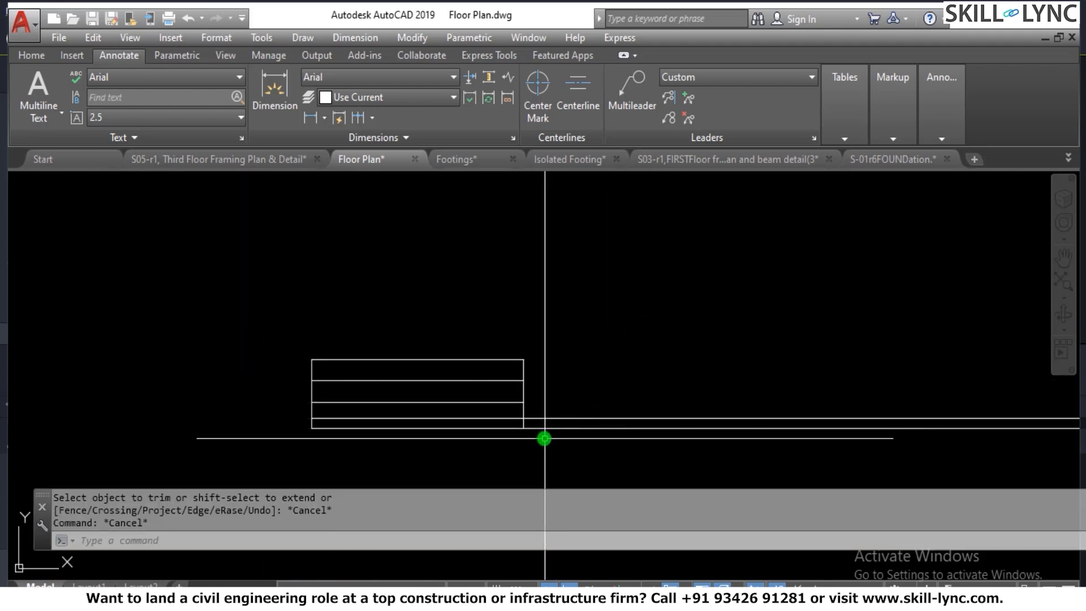
Trim the horizontal line just above the base line where it extends past the right vertical, using all objects as cutting edges.
scroll(542, 427, "up", 2)
type("tr")
key("Return")
key("Return")
left_click(541, 389)
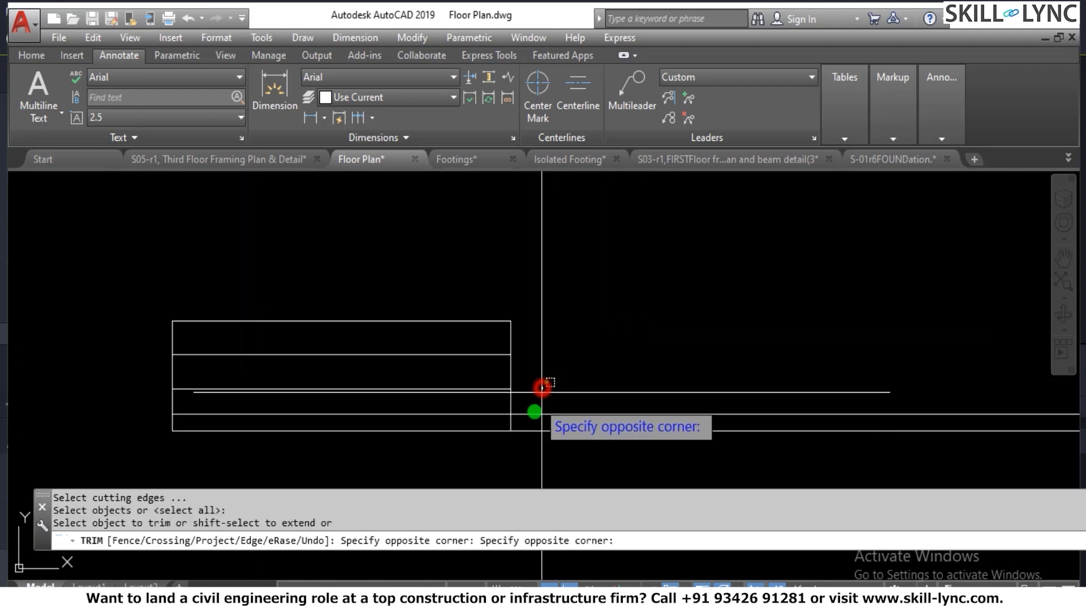
left_click(535, 418)
key("Escape")
scroll(317, 409, "down", 2)
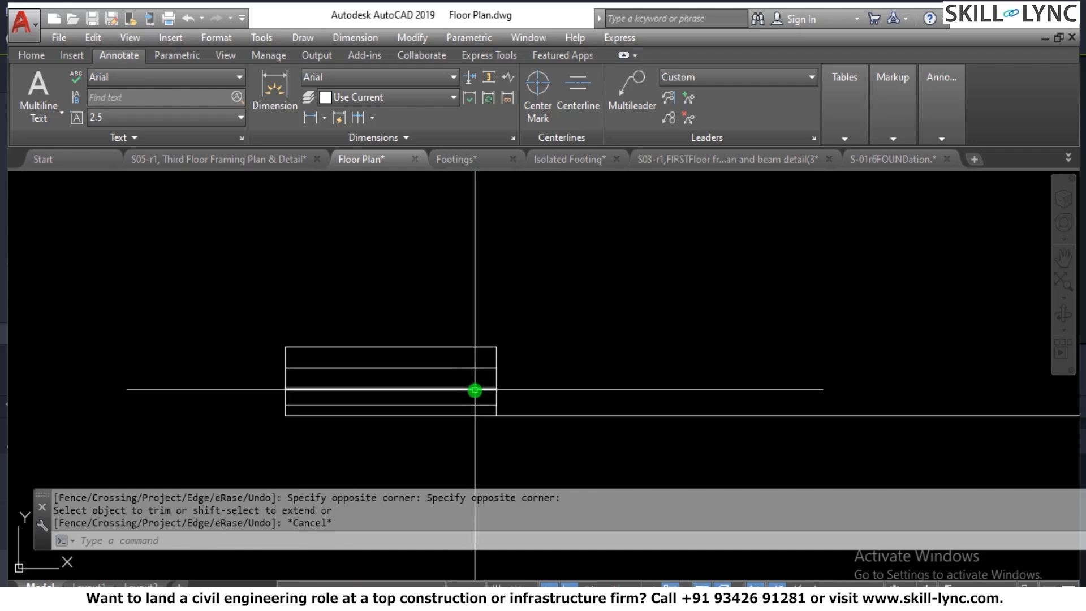
Compare the trimmed outline of the new view with the columns, windows and openings along the floor plan's front wall.
scroll(348, 404, "up", 2)
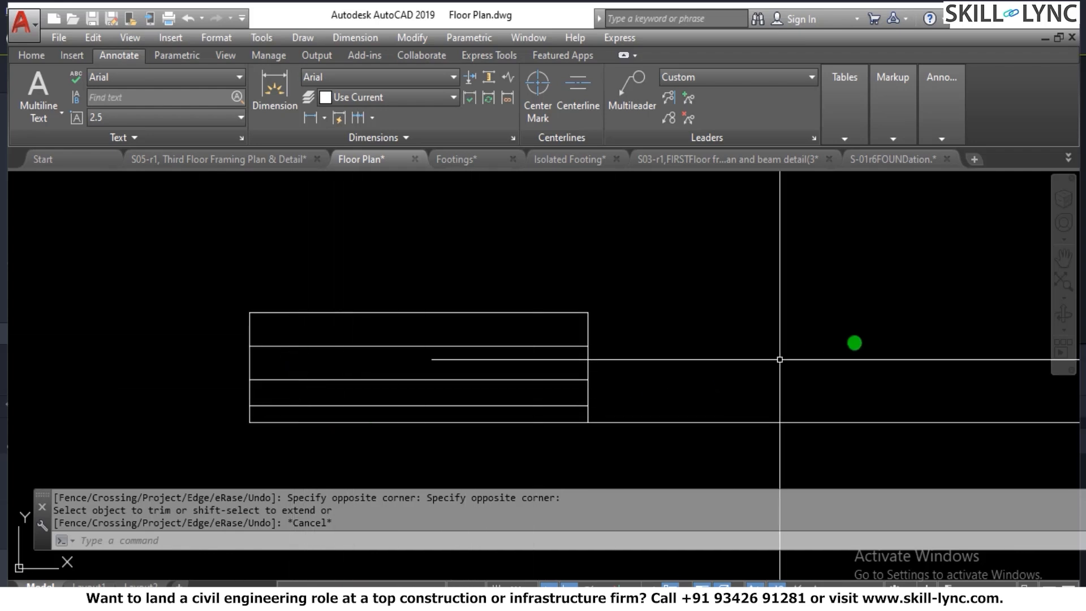
scroll(444, 431, "down", 2)
scroll(399, 408, "up", 2)
scroll(451, 395, "down", 5)
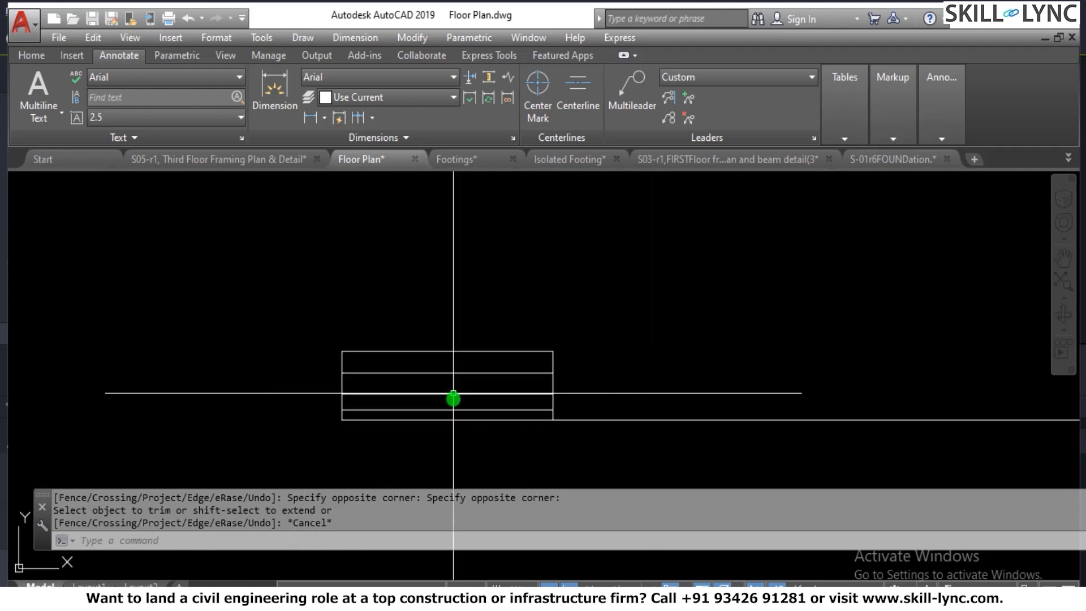
scroll(407, 334, "up", 5)
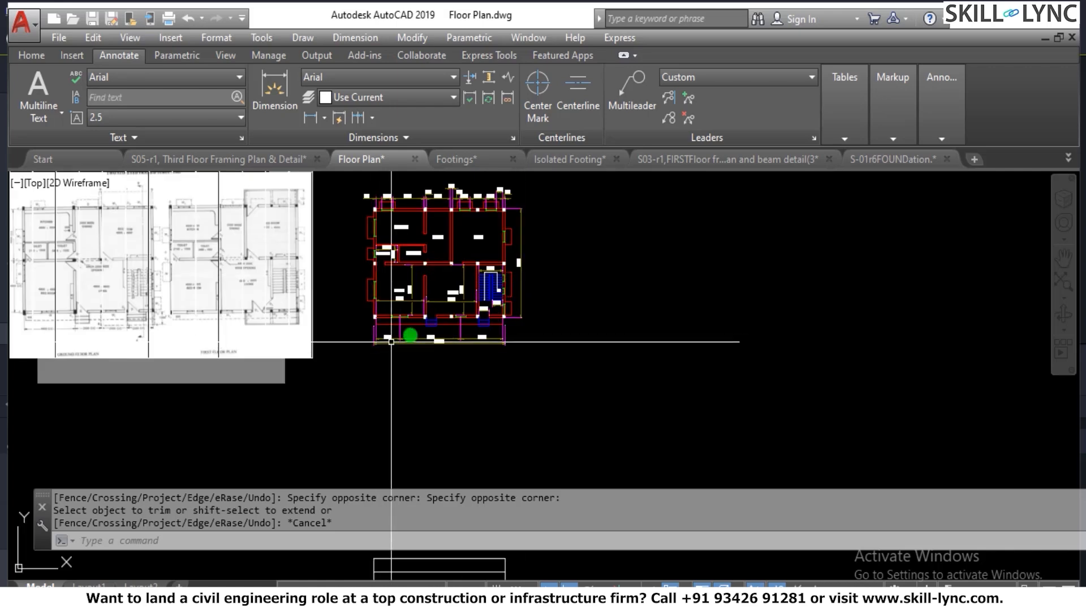
scroll(380, 345, "down", 4)
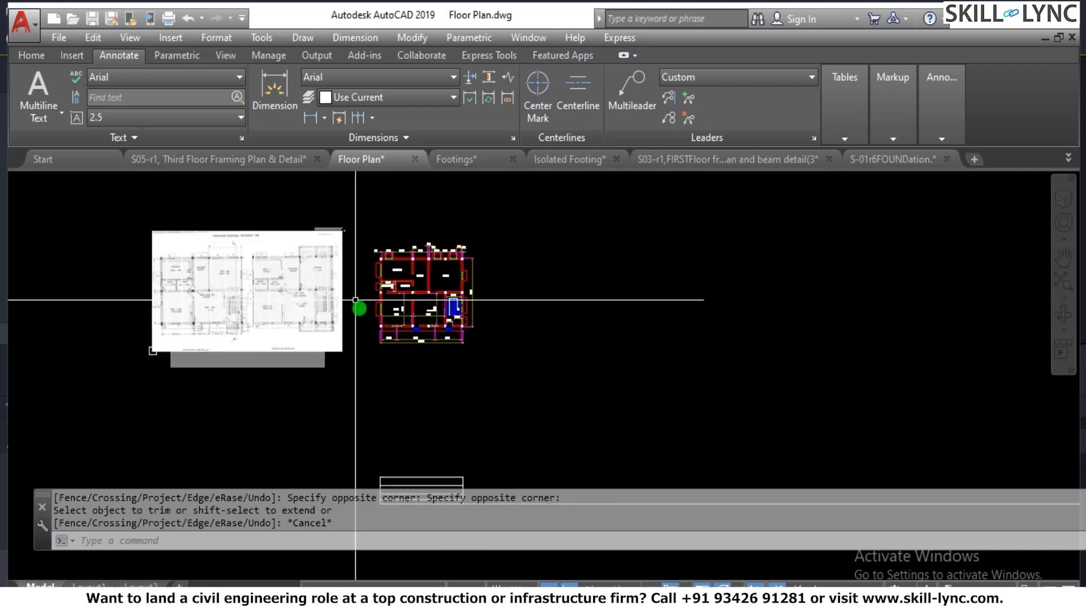
scroll(355, 300, "up", 6)
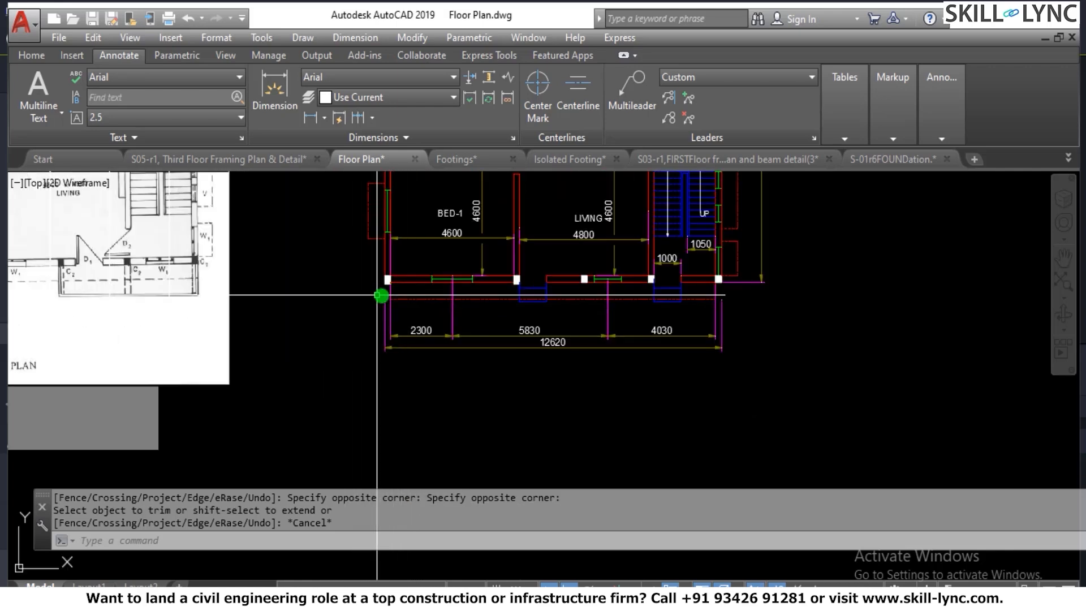
scroll(380, 286, "down", 2)
scroll(390, 294, "up", 7)
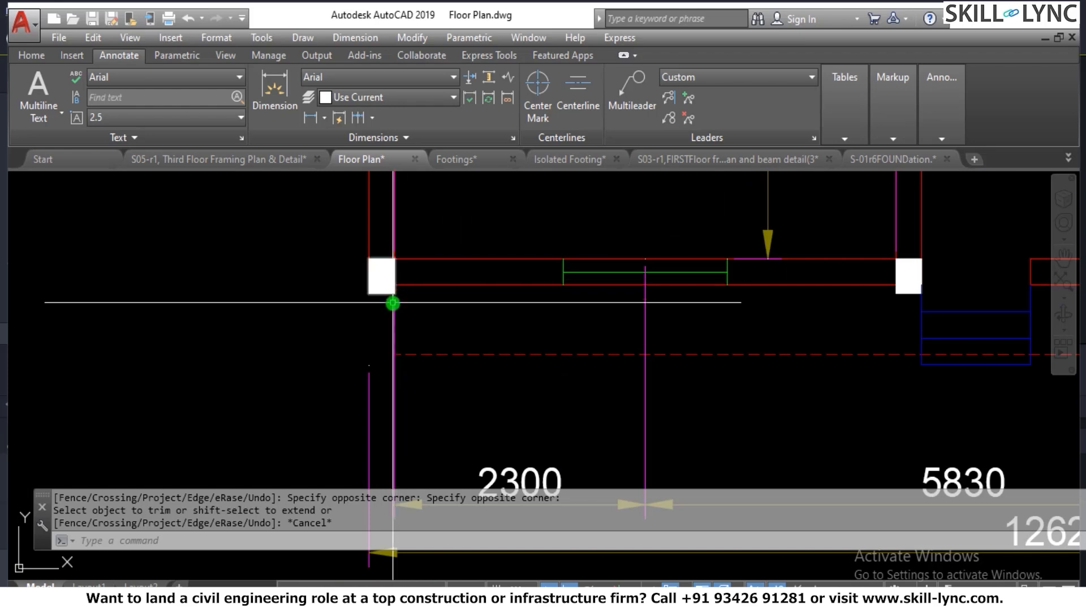
scroll(392, 302, "down", 5)
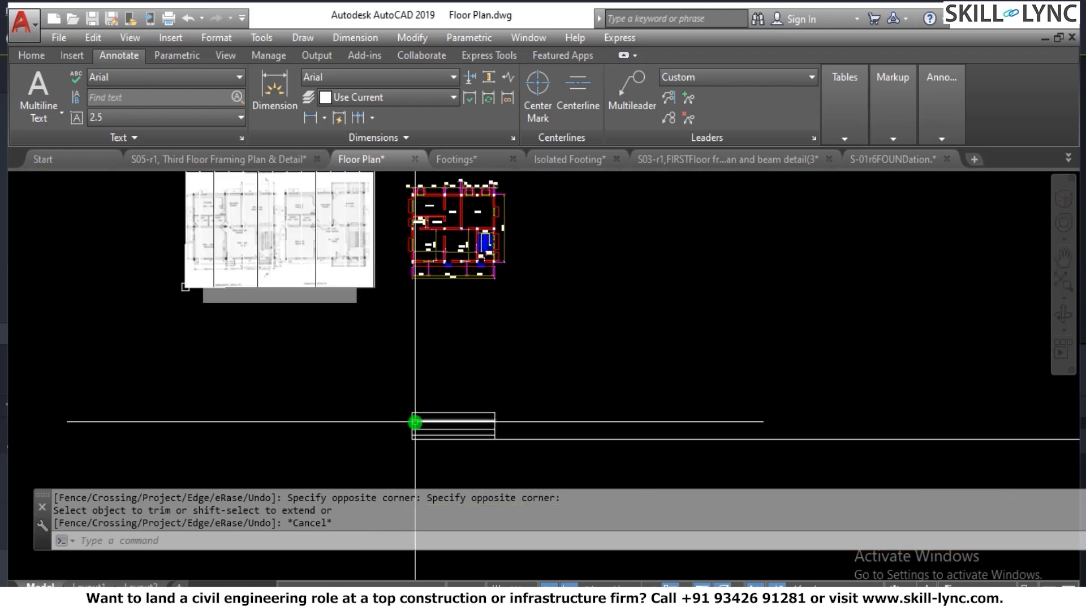
scroll(417, 422, "up", 4)
scroll(420, 418, "down", 4)
scroll(423, 282, "up", 6)
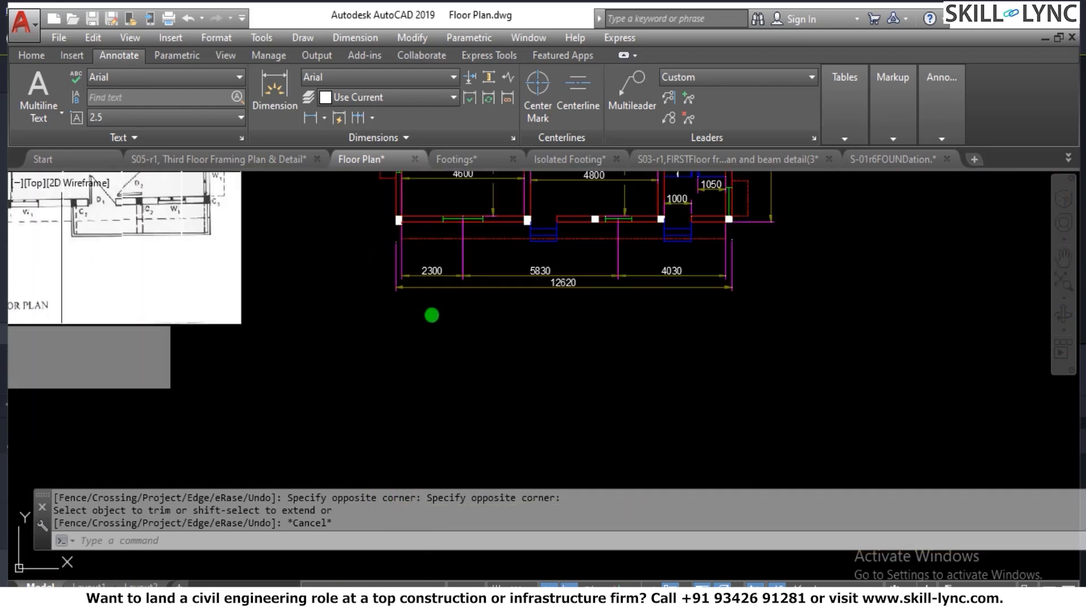
Draw vertical construction lines through the inner edges of the two end columns of the floor plan's front wall.
scroll(426, 215, "up", 3)
key("Escape")
key("Escape")
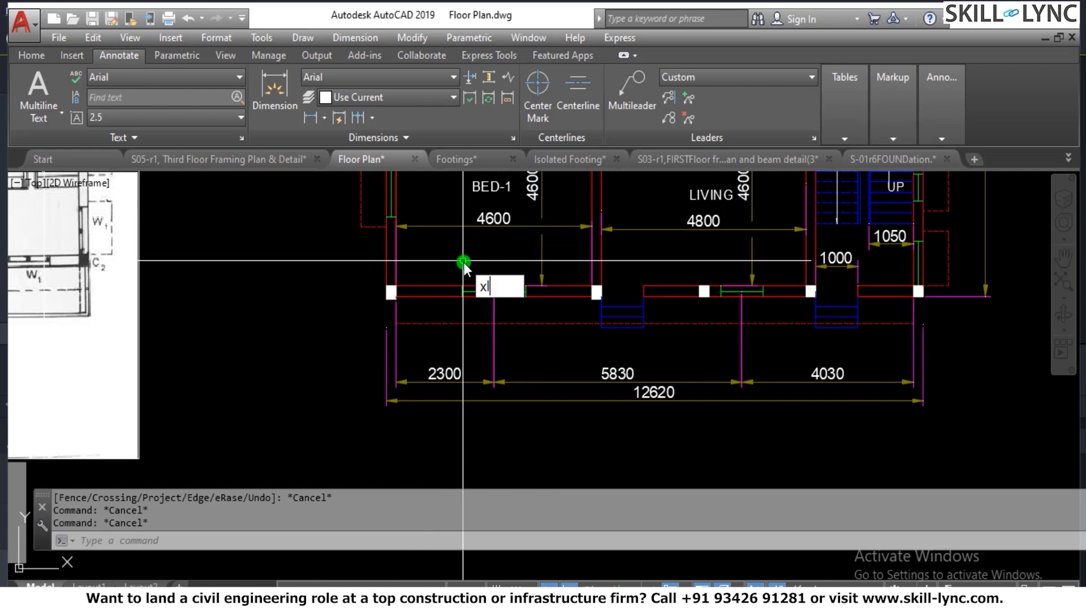
type("xl")
key("Return")
scroll(413, 311, "up", 4)
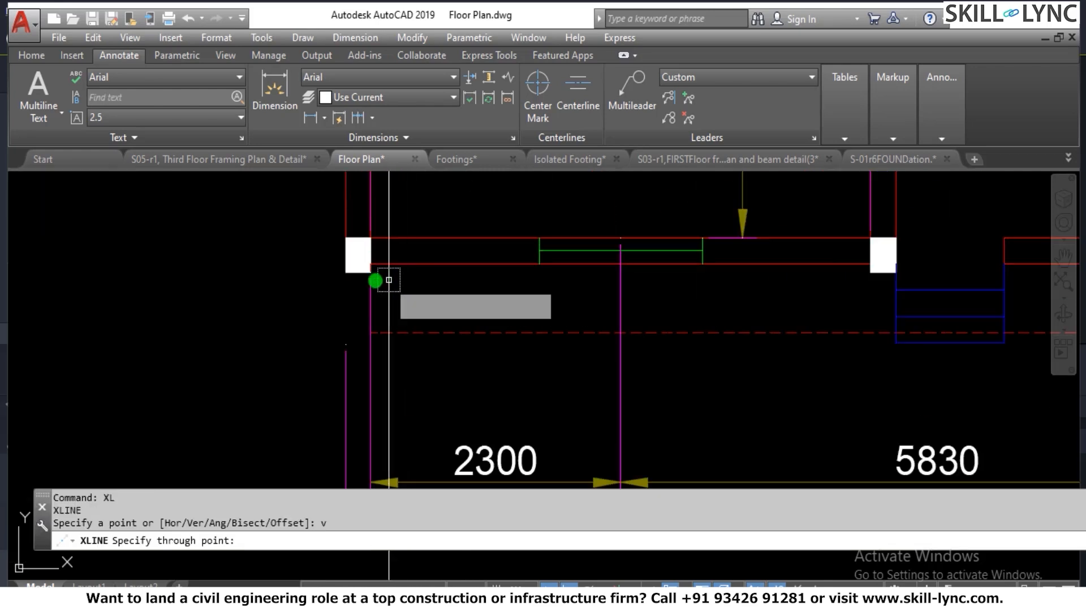
left_click(372, 280)
scroll(400, 223, "down", 4)
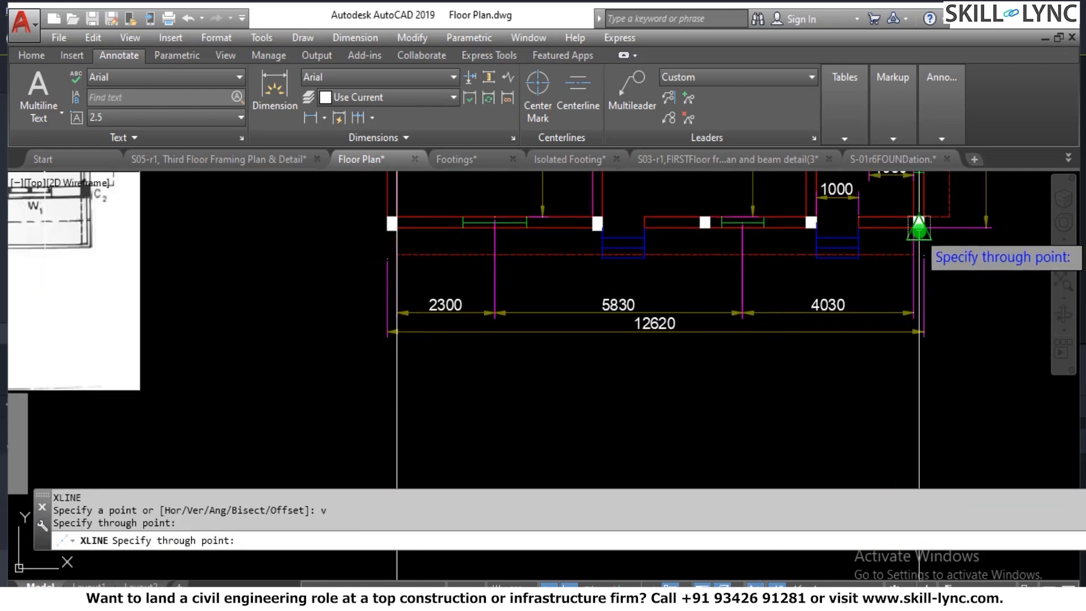
scroll(921, 254, "up", 4)
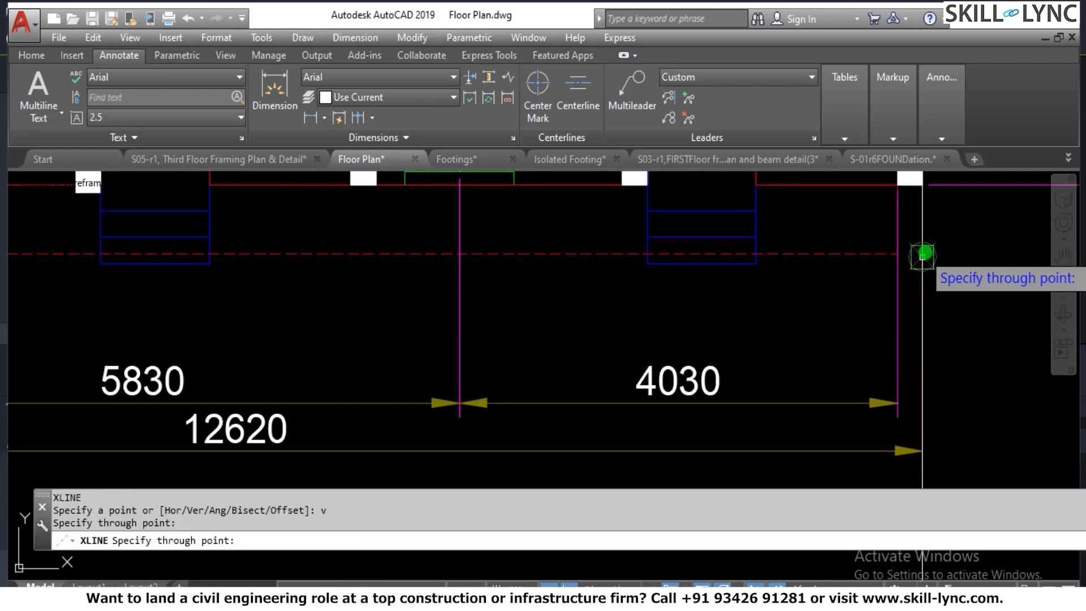
left_click(897, 191)
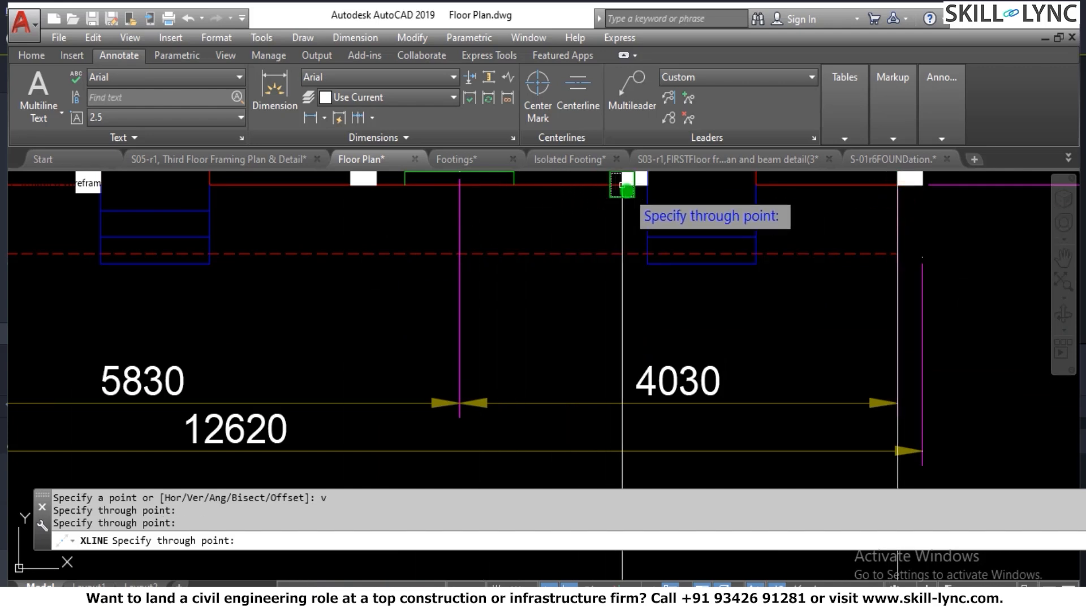
Add vertical construction lines through both edges of the three intermediate front columns and the far side of the 1000 stair opening.
scroll(521, 332, "down", 4)
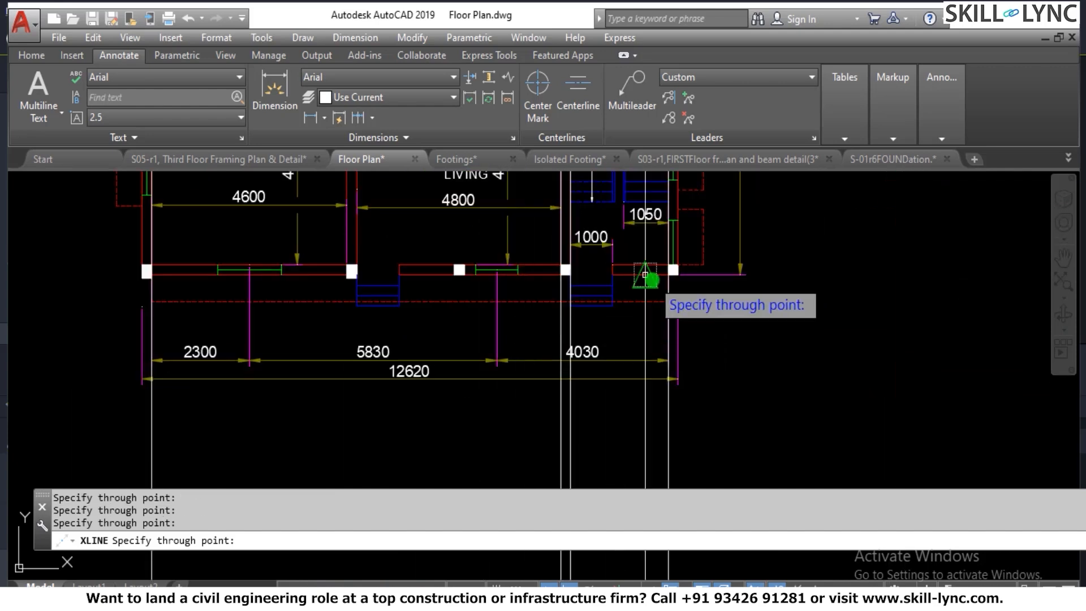
scroll(365, 268, "up", 2)
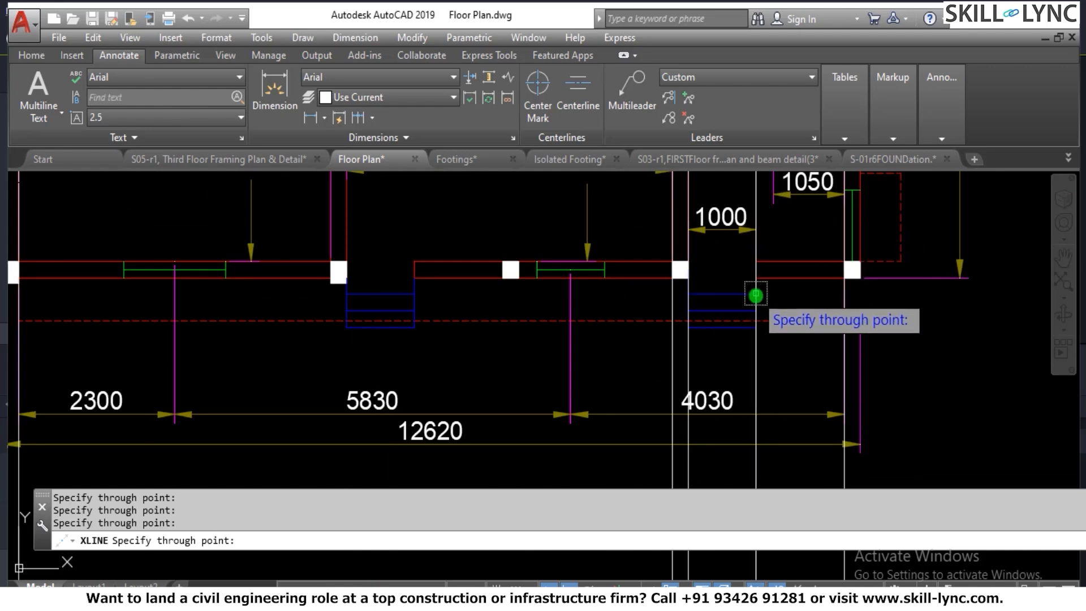
left_click(756, 277)
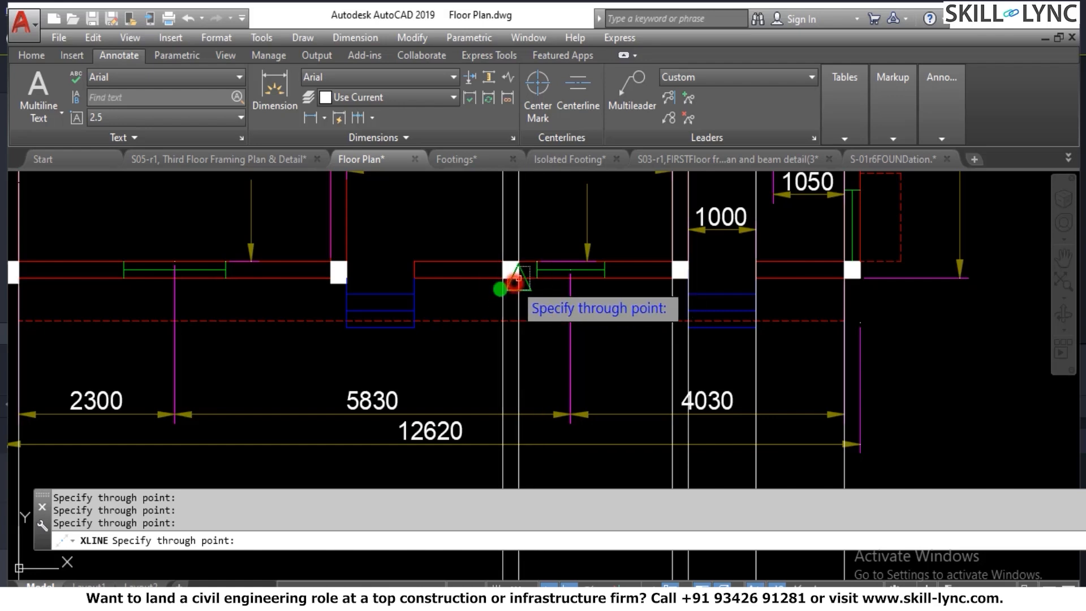
left_click(516, 280)
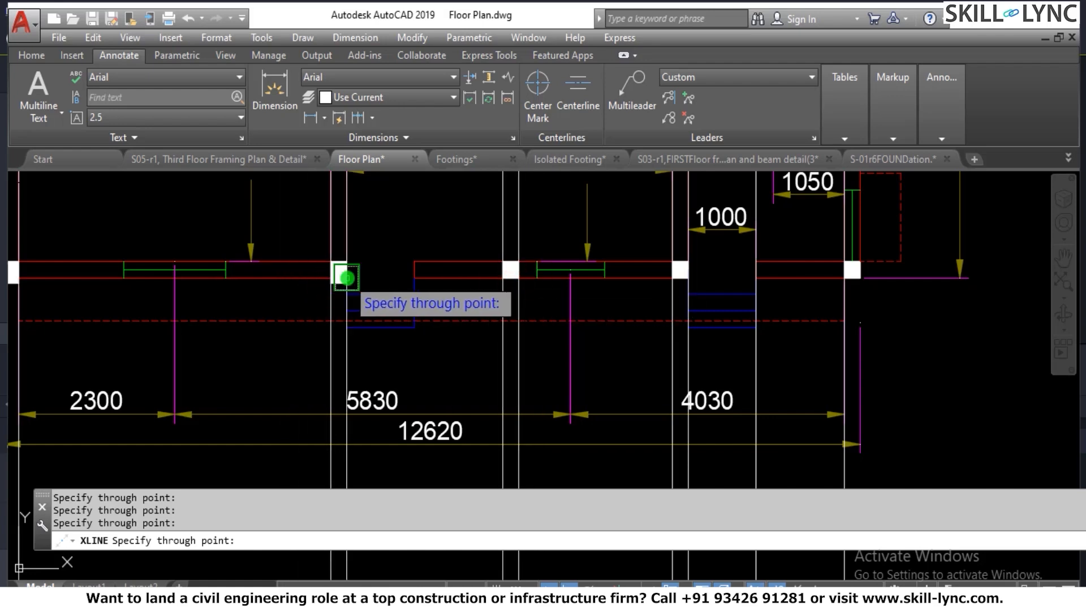
scroll(439, 310, "down", 4)
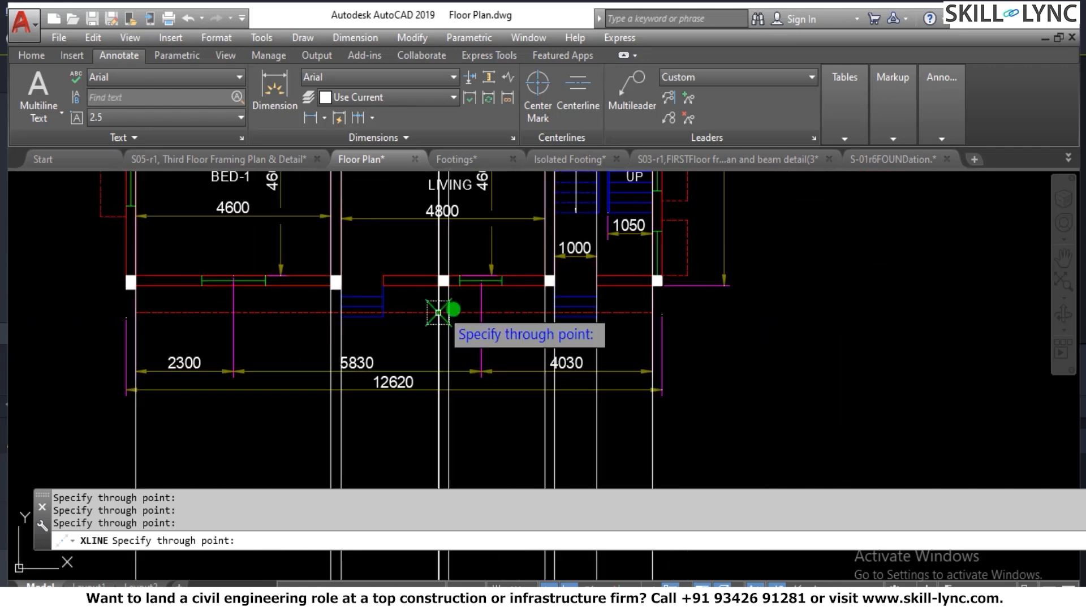
scroll(283, 236, "up", 6)
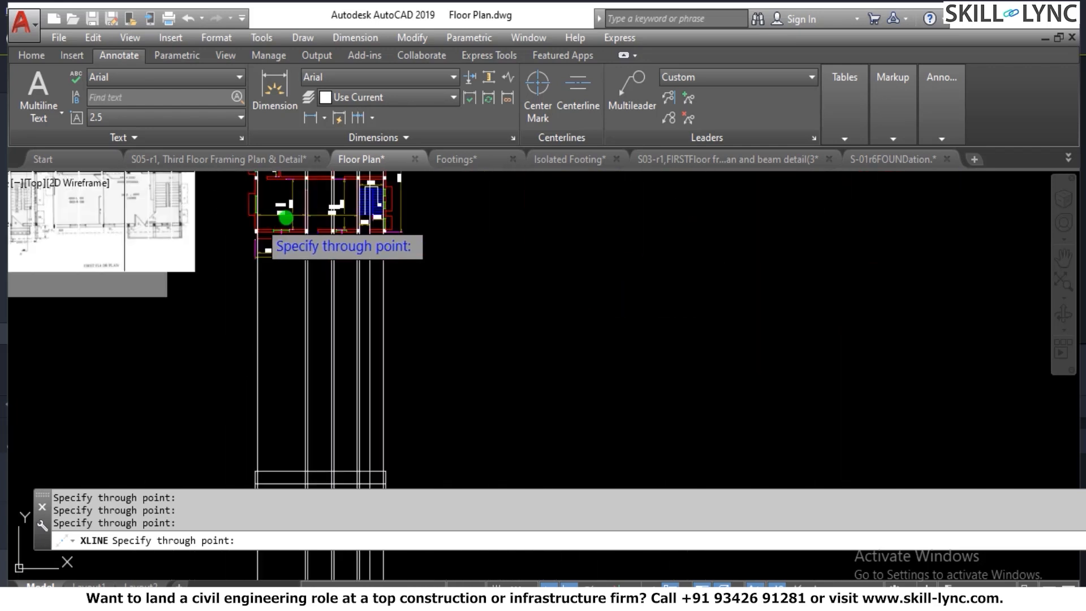
key("Escape")
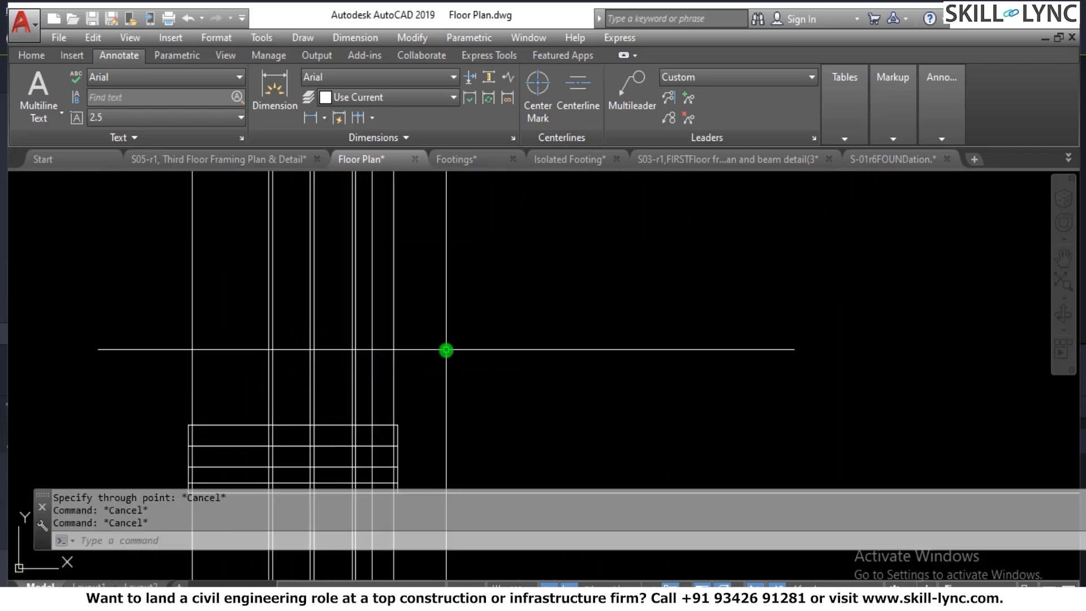
Trim the projected verticals above the elevation's highest horizontal line, using that line as the cutting edge.
key("Return")
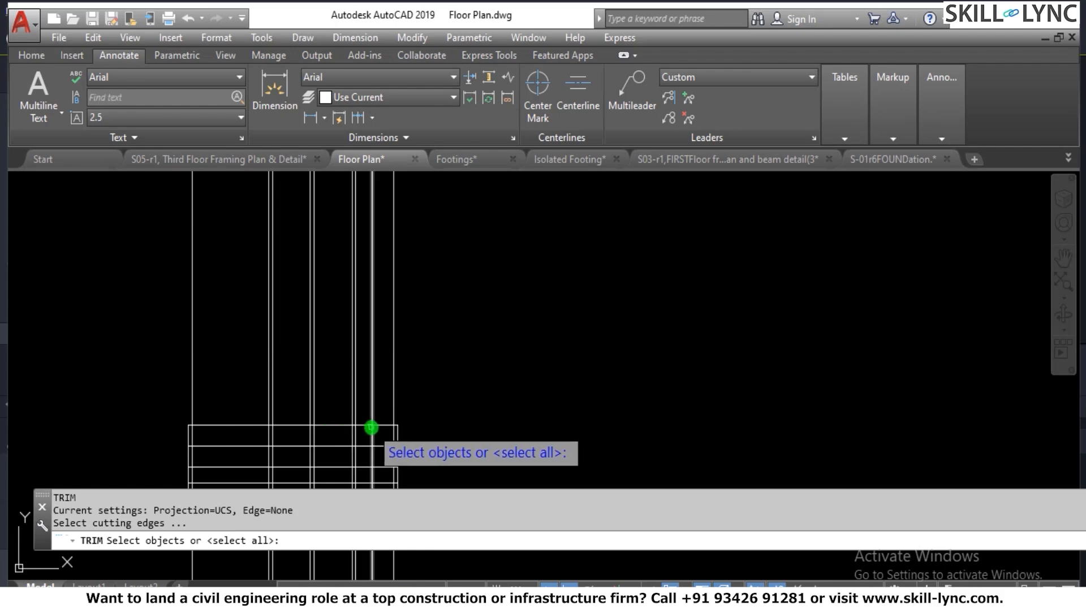
left_click(380, 425)
key("Return")
left_click(432, 390)
left_click(72, 378)
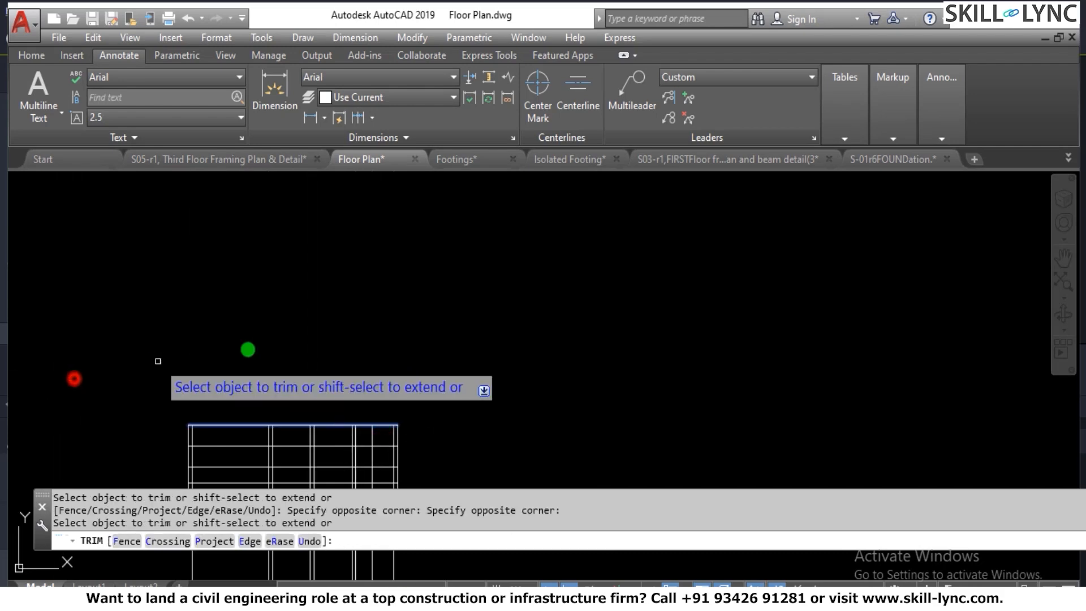
scroll(462, 261, "down", 4)
scroll(448, 367, "up", 2)
key("Escape")
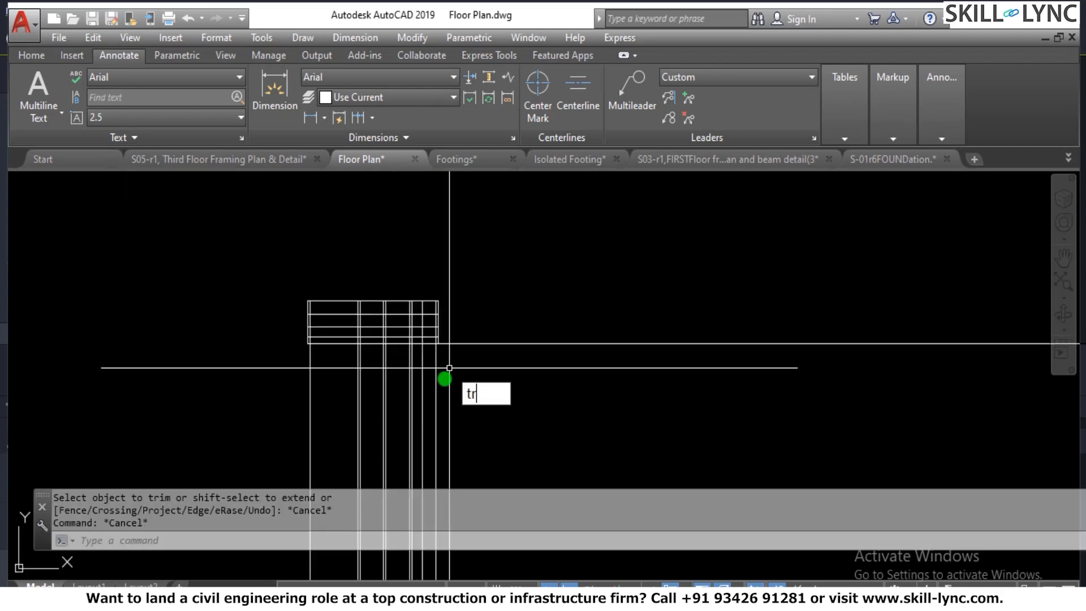
Trim the projected verticals below the elevation's base line, using all objects as cutting edges.
key("Return")
key("Return")
left_click(451, 390)
left_click(262, 407)
key("Escape")
key("Escape")
scroll(279, 256, "up", 2)
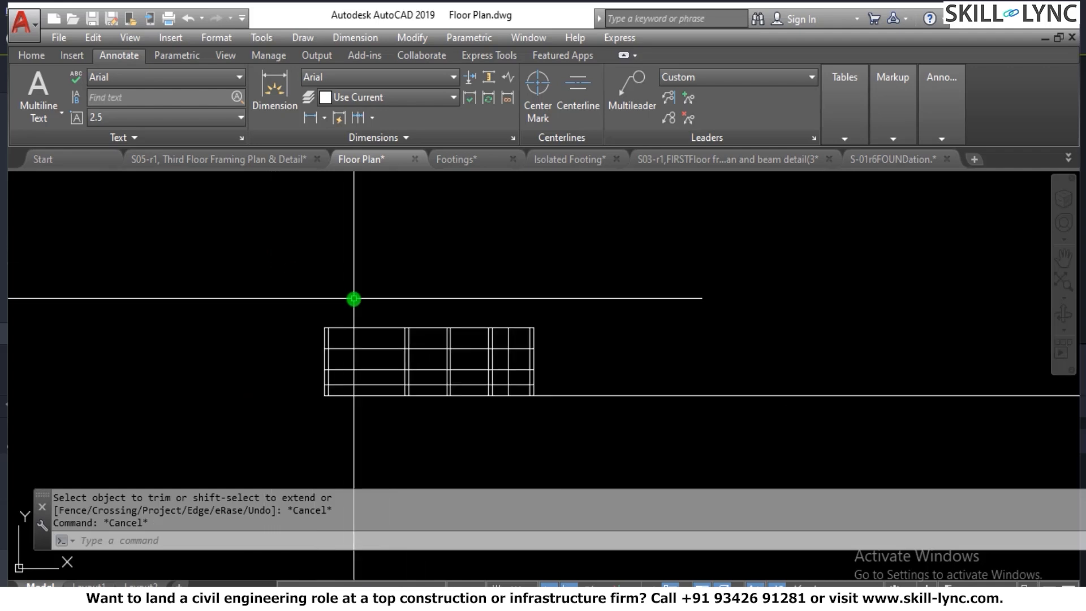
Move the whole elevation grid, including its base line, straight up by about 12500 toward the floor plan.
scroll(354, 299, "up", 2)
key("Escape")
key("Escape")
type("m")
key("Return")
left_click(238, 283)
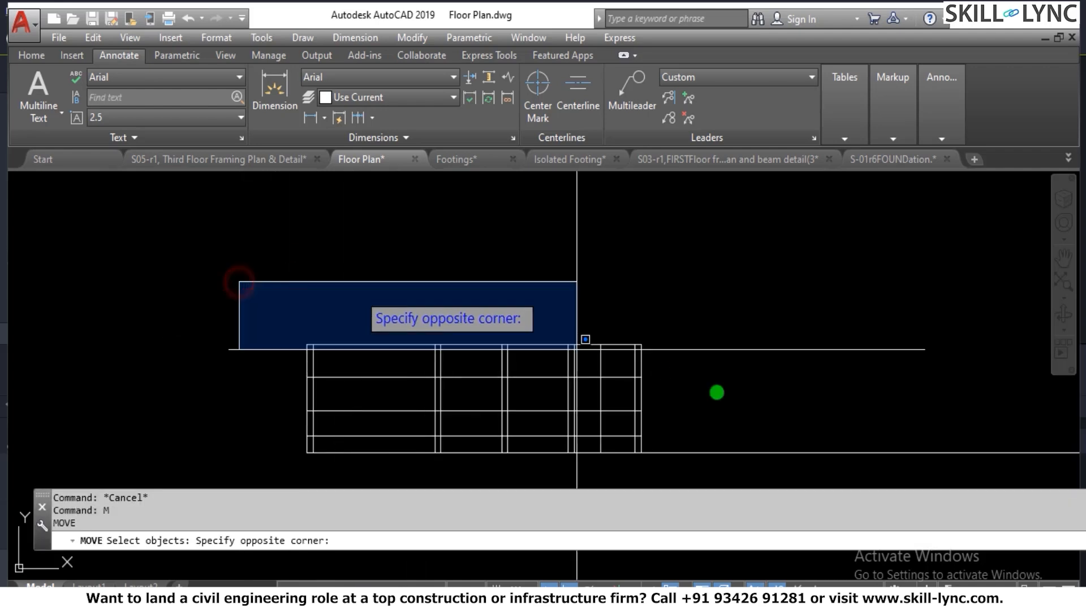
left_click(757, 475)
left_click(323, 260)
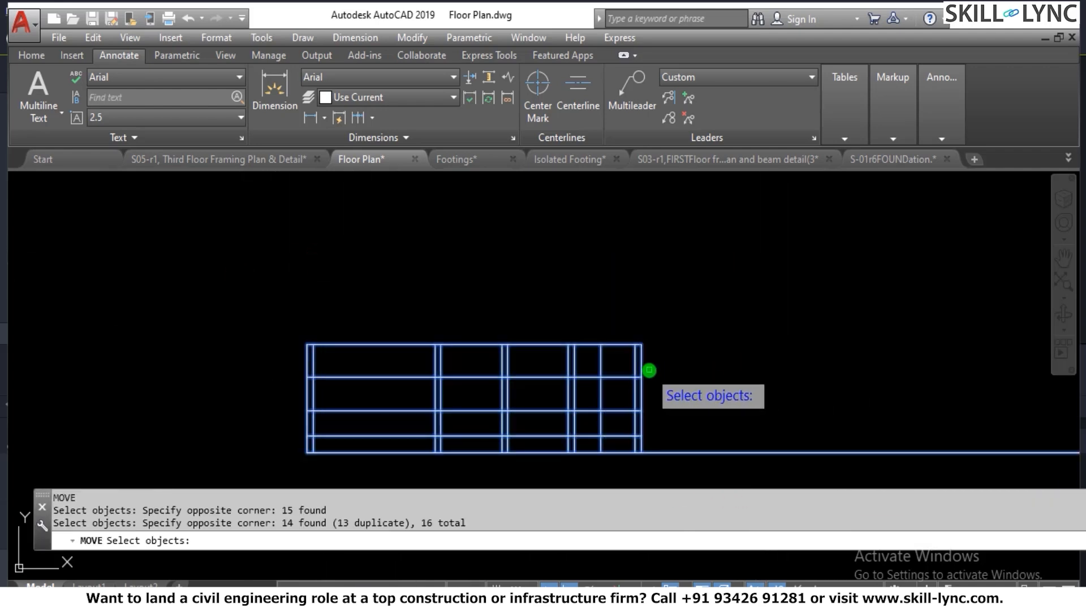
scroll(691, 352, "down", 5)
scroll(744, 310, "up", 4)
key("Return")
left_click(718, 364)
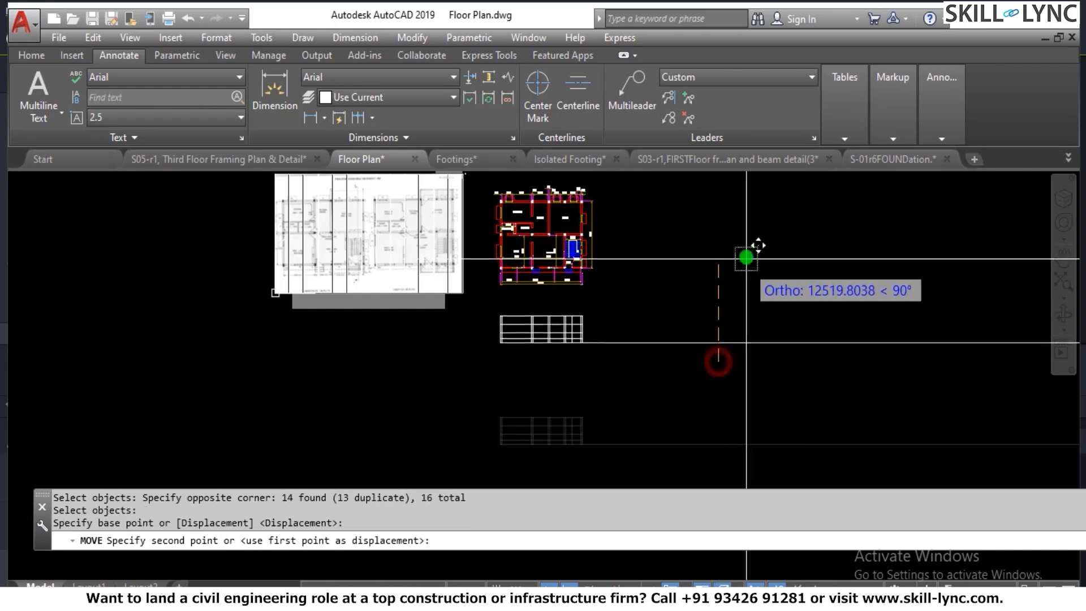
key("Escape")
Trim the three intermediate level lines inside the leftmost column of the elevation, using all objects as cutting edges.
scroll(543, 283, "up", 6)
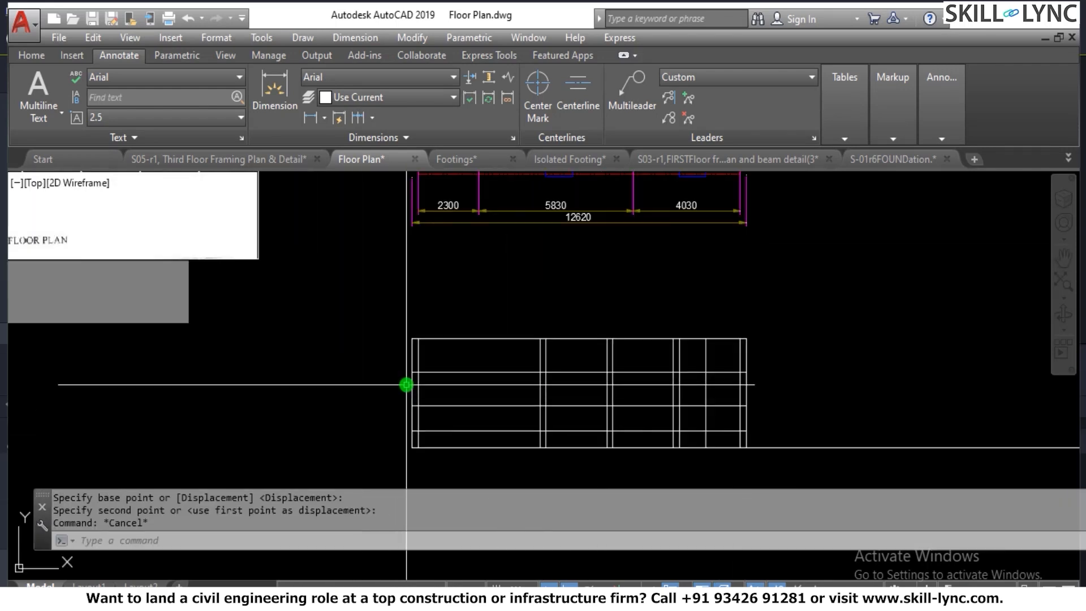
scroll(418, 339, "down", 5)
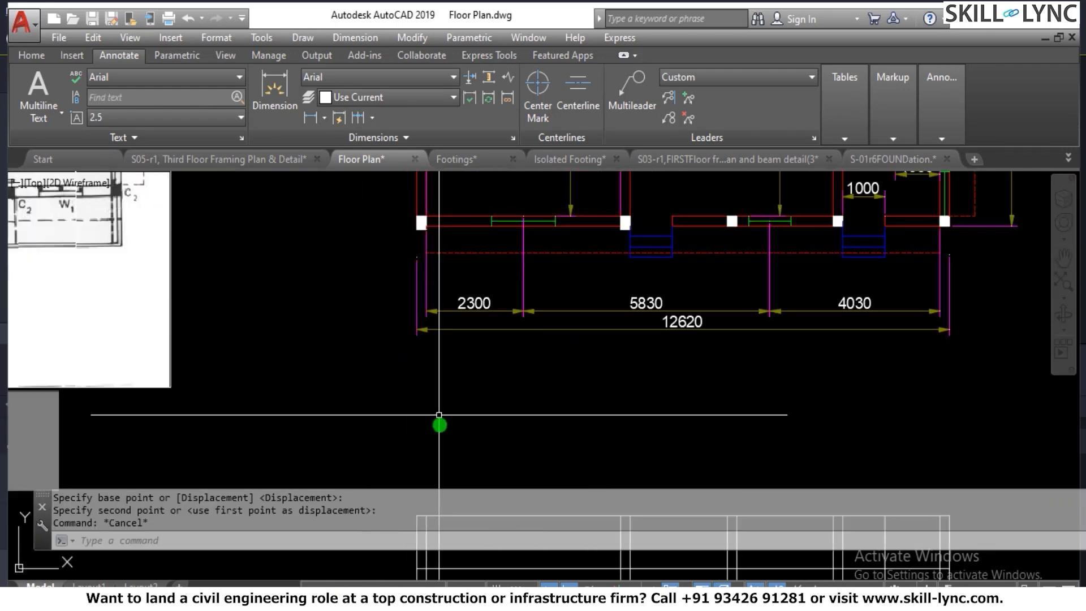
scroll(436, 418, "up", 4)
scroll(438, 332, "down", 3)
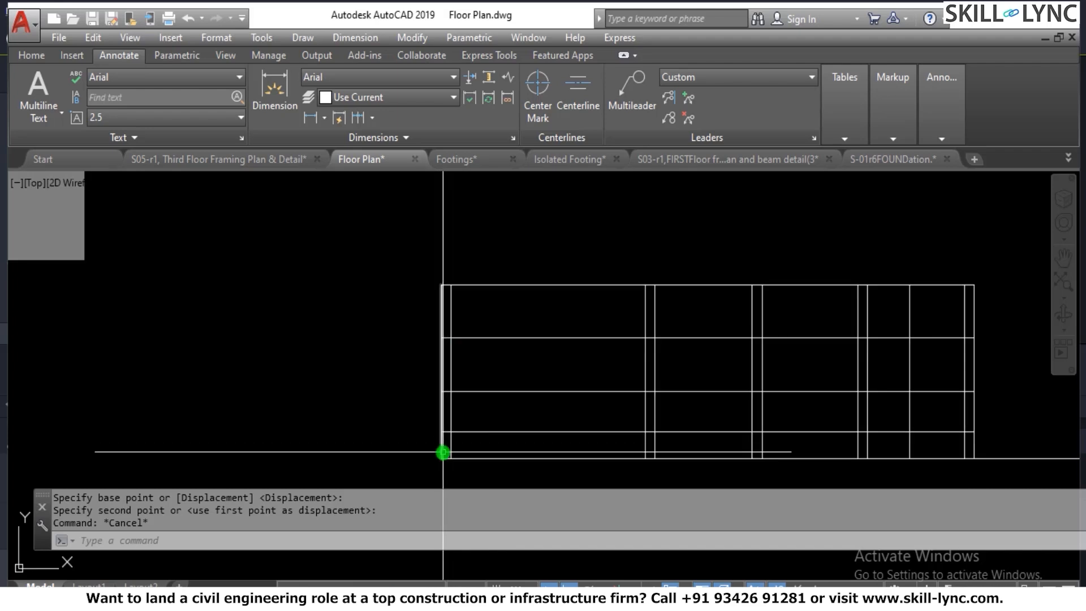
scroll(444, 451, "up", 3)
key("Escape")
key("Return")
key("Return")
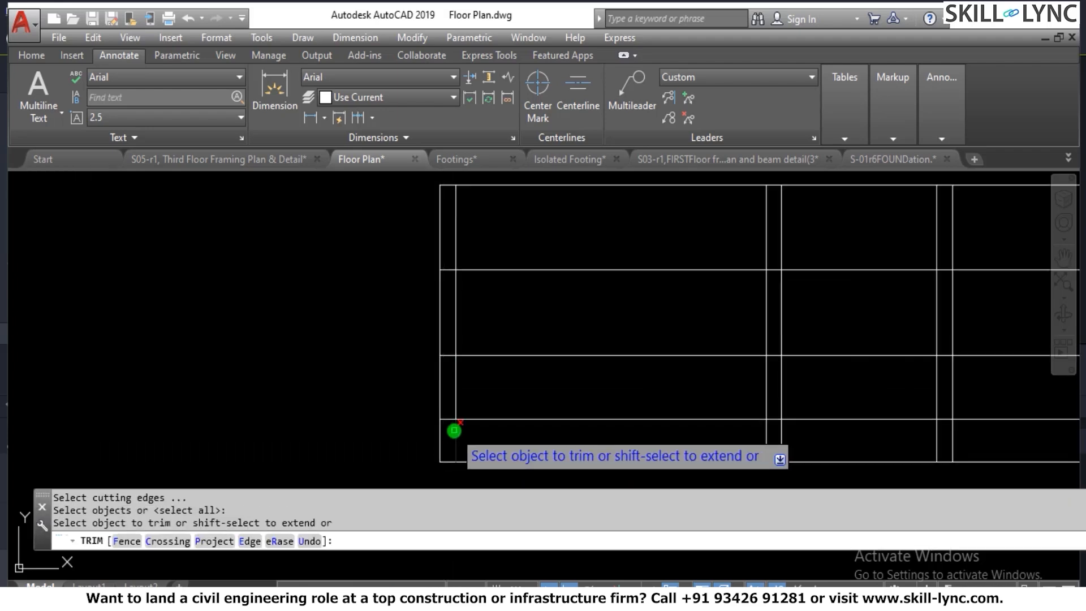
left_click(445, 436)
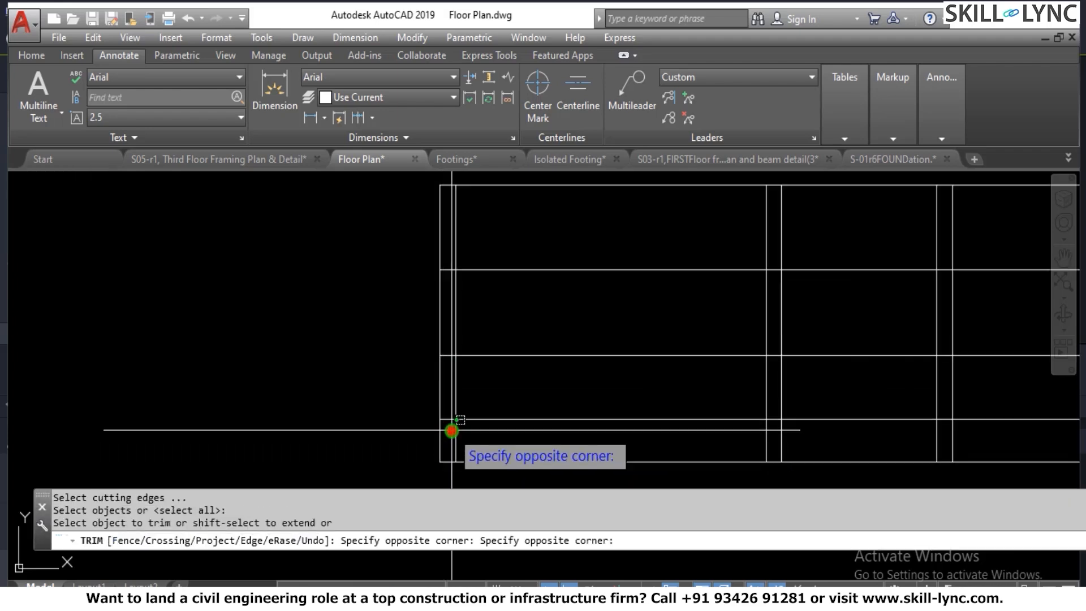
left_click(448, 226)
key("Escape")
Trim the three intermediate level lines inside the second column from the left, using all objects as cutting edges.
scroll(439, 385, "down", 4)
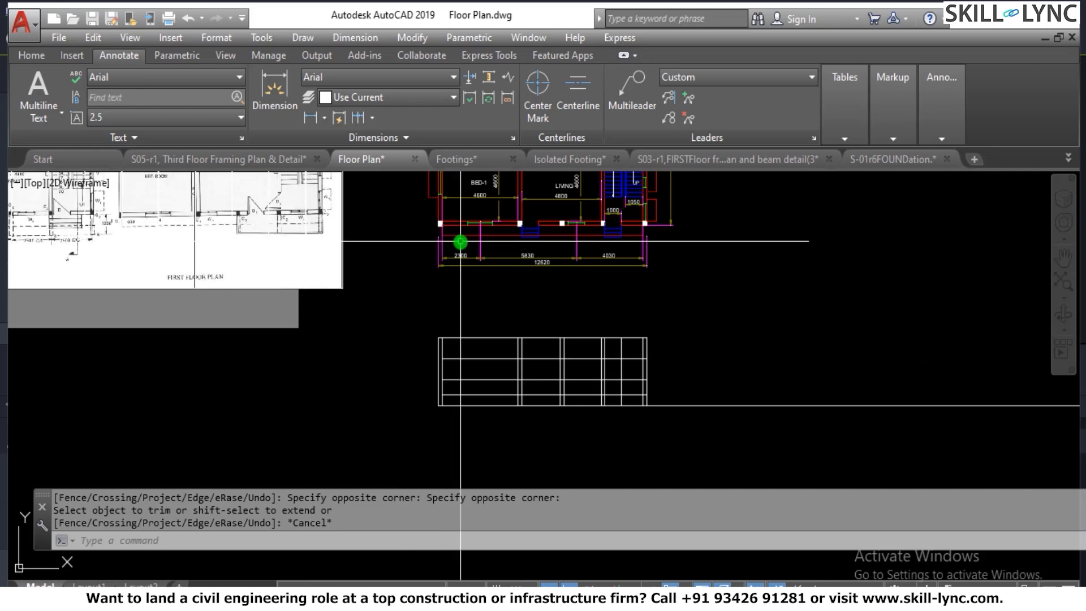
scroll(460, 242, "up", 2)
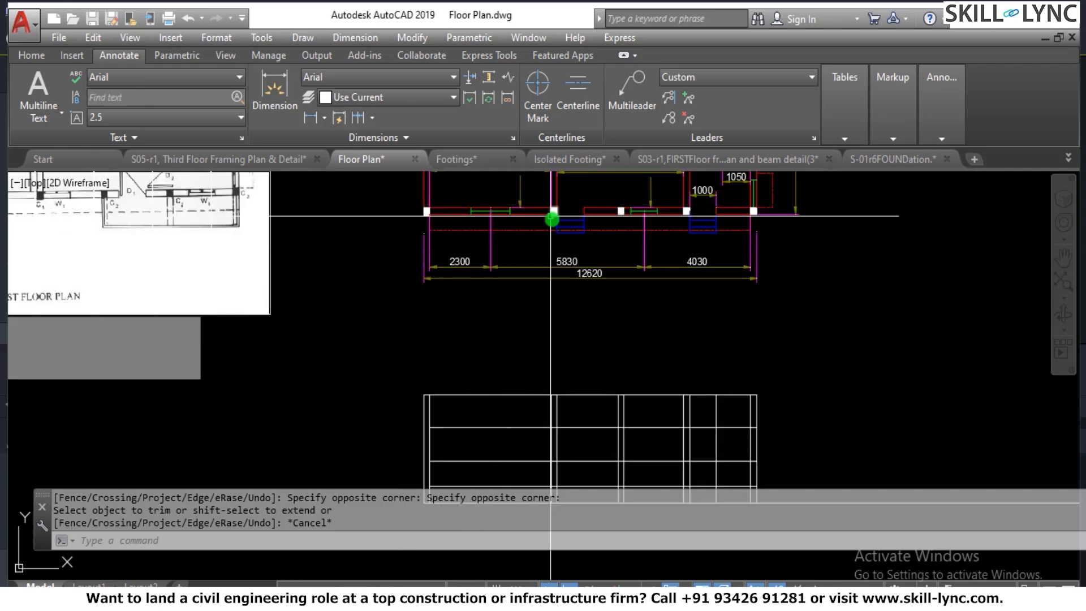
scroll(559, 439, "up", 5)
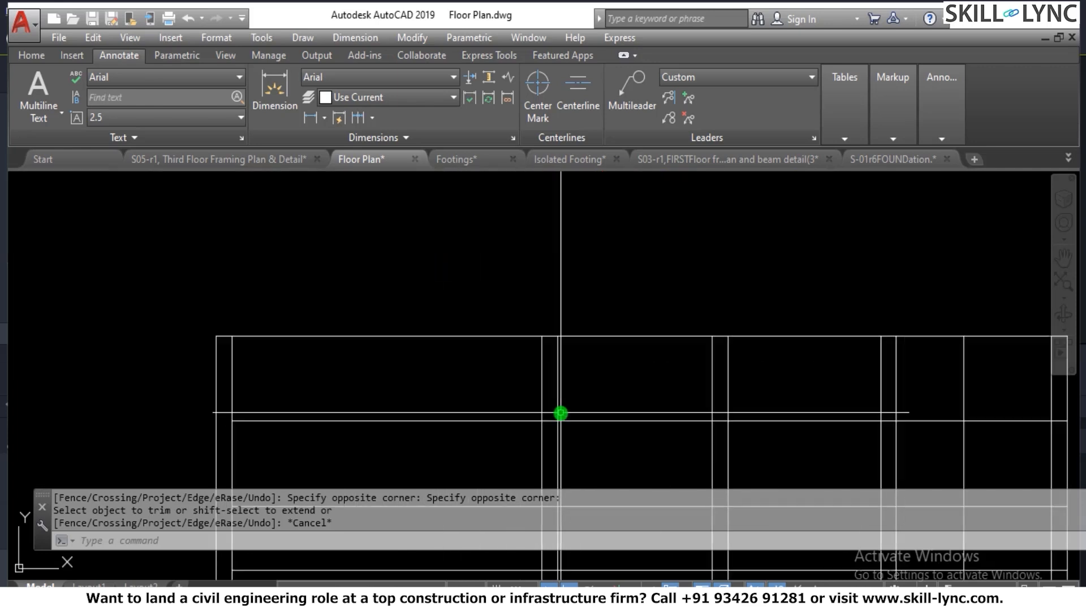
key("Escape")
key("Return")
key("Return")
left_click(539, 410)
left_click(539, 439)
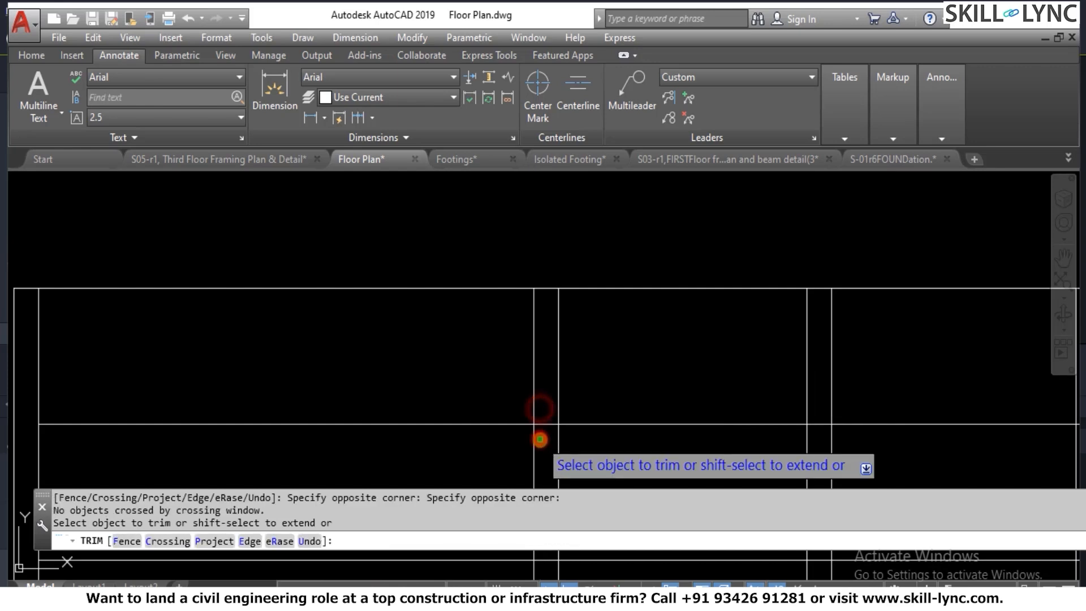
left_click(541, 397)
left_click(544, 436)
scroll(545, 325, "down", 4)
scroll(545, 441, "up", 4)
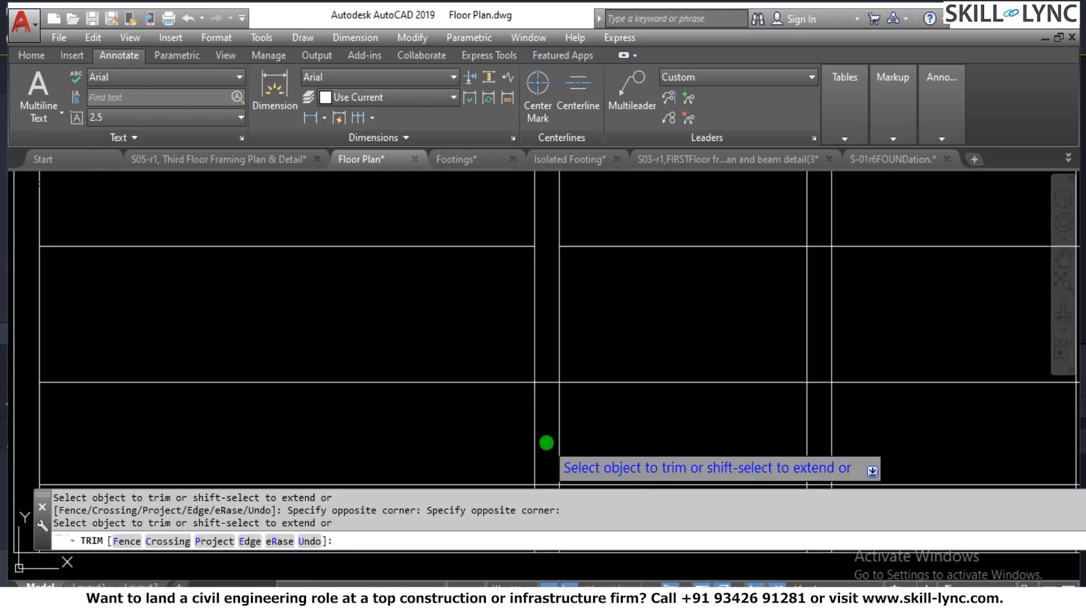
left_click(554, 371)
left_click(552, 399)
scroll(542, 346, "down", 2)
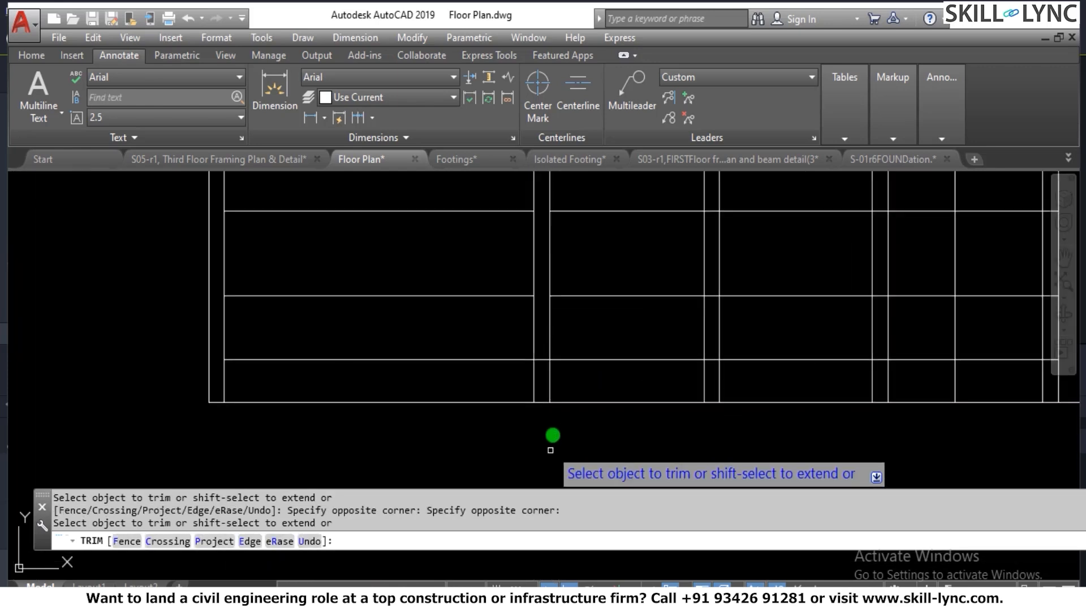
key("Escape")
scroll(542, 390, "down", 5)
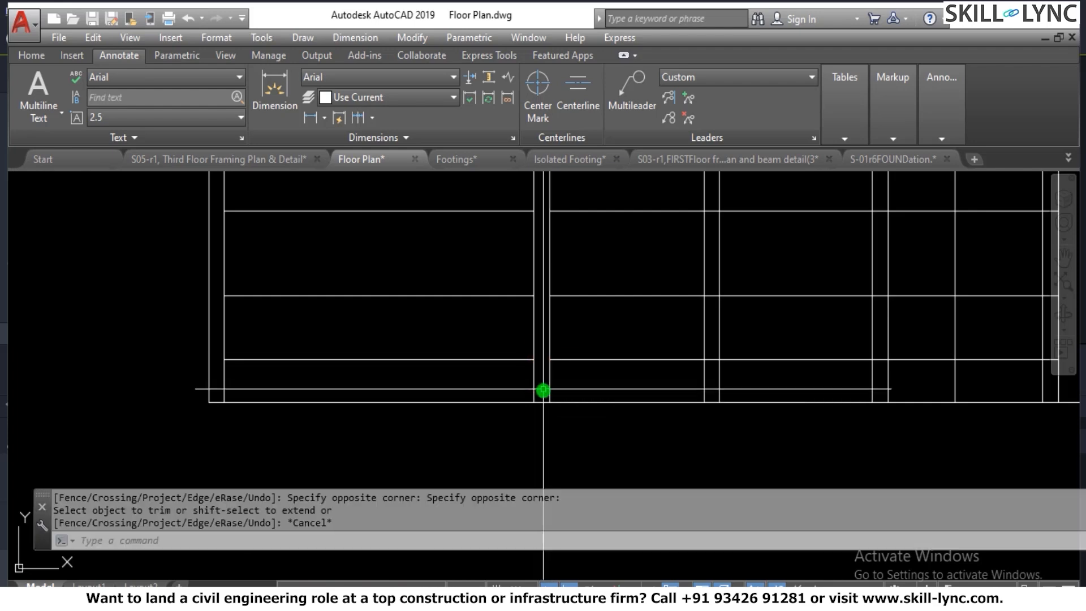
scroll(622, 336, "up", 2)
scroll(584, 428, "down", 3)
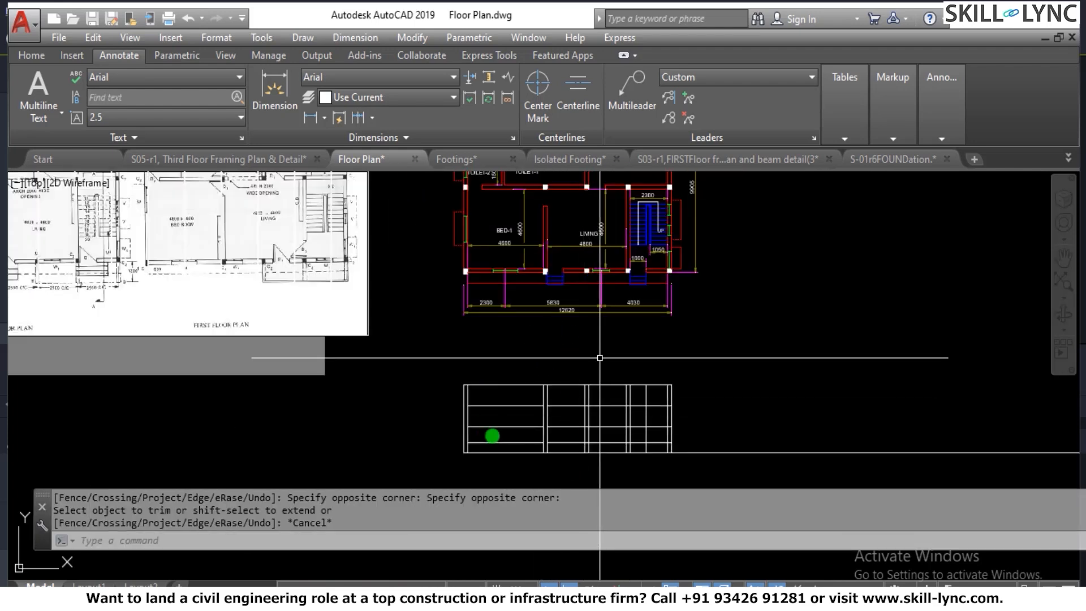
scroll(586, 431, "up", 2)
key("Escape")
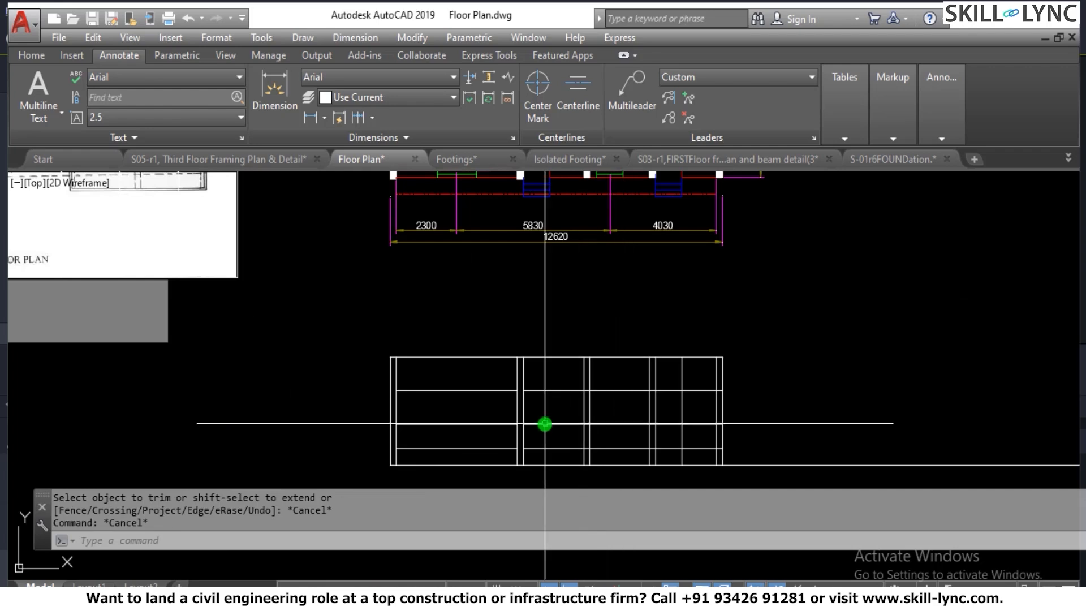
scroll(544, 423, "down", 2)
scroll(576, 405, "up", 5)
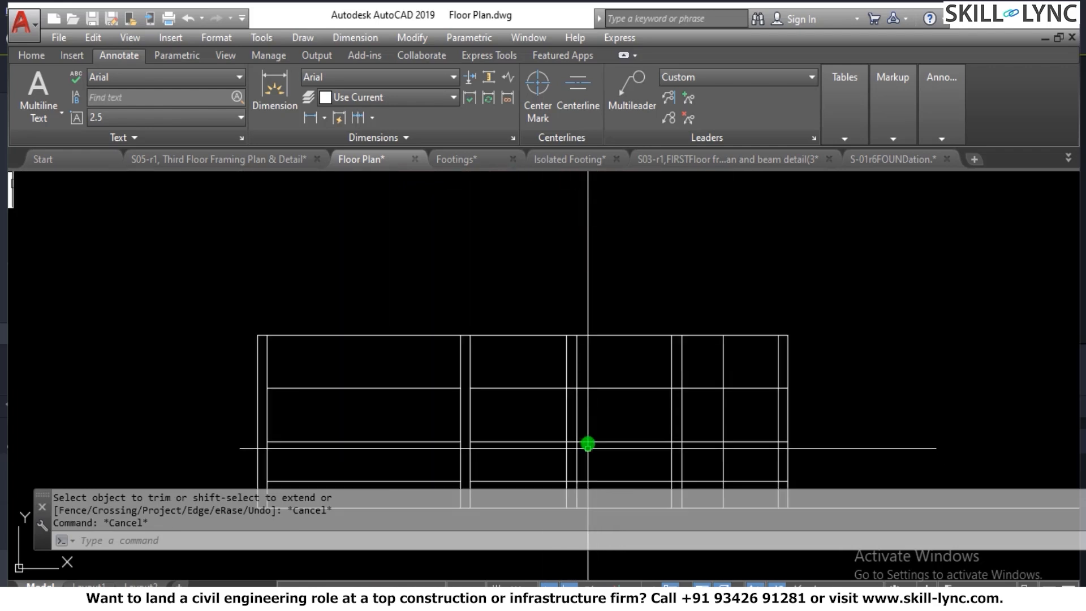
key("Return")
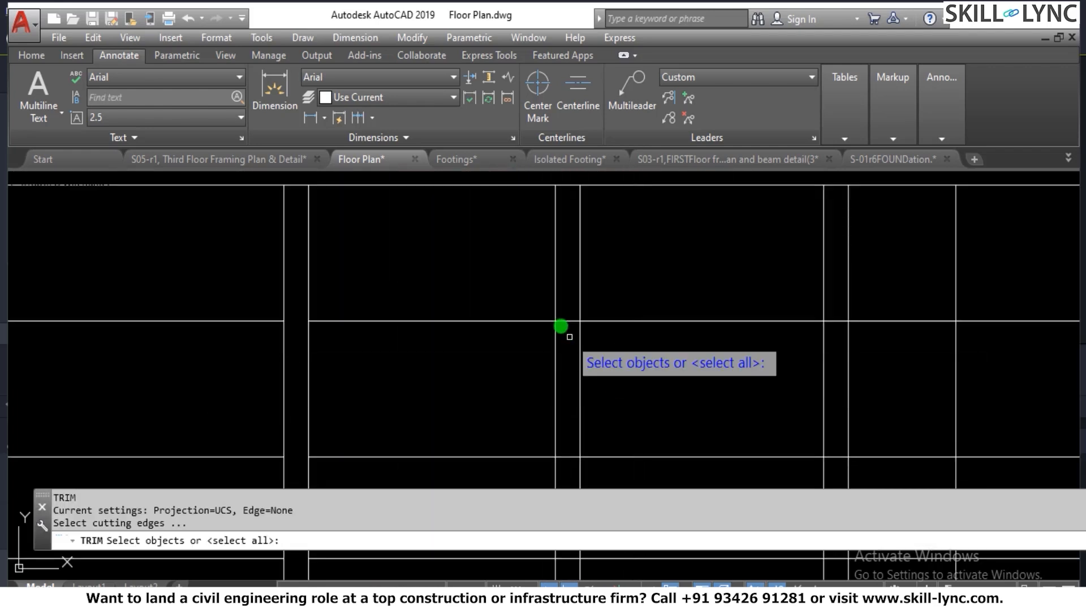
key("Return")
left_click(562, 309)
left_click(562, 360)
key("Escape")
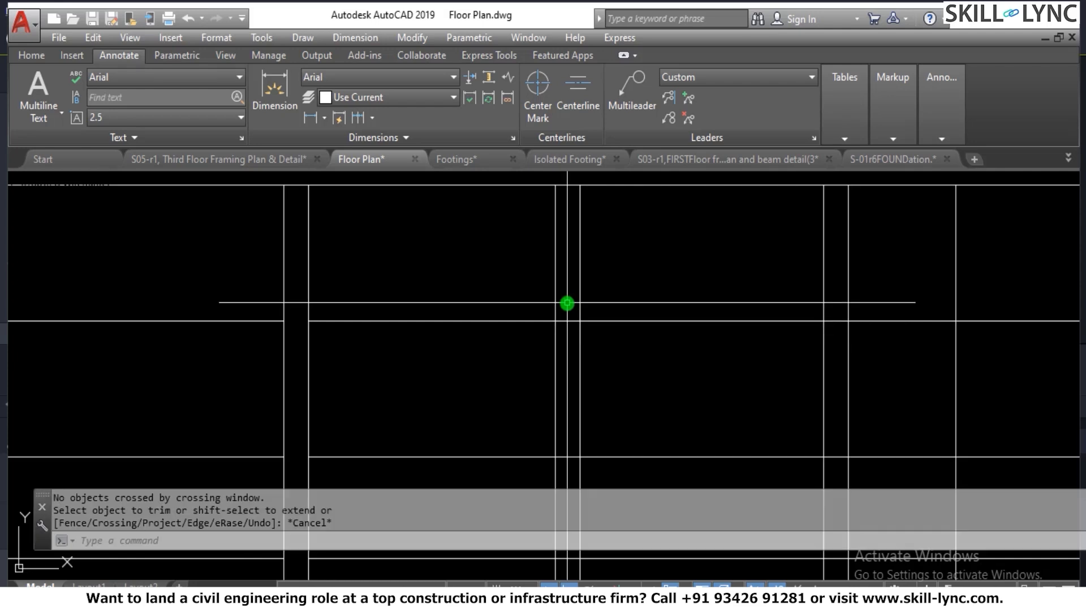
type("tr")
key("Return")
key("Return")
key("Escape")
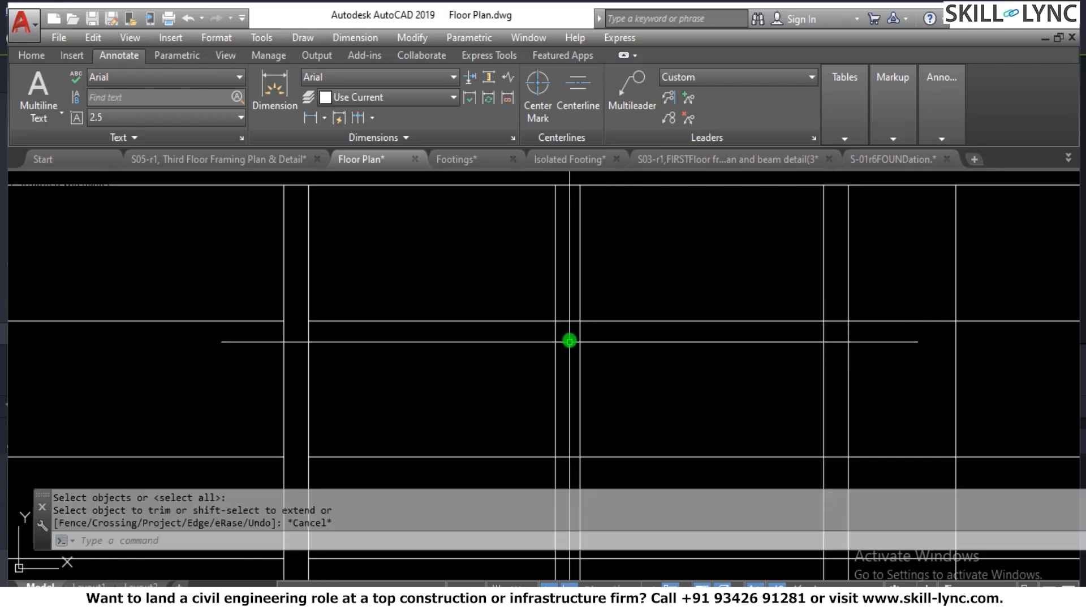
Trim the upper intermediate level line inside the third column from the left, using the column's two edges as cutting edges.
key("Return")
left_click(603, 354)
left_click(500, 272)
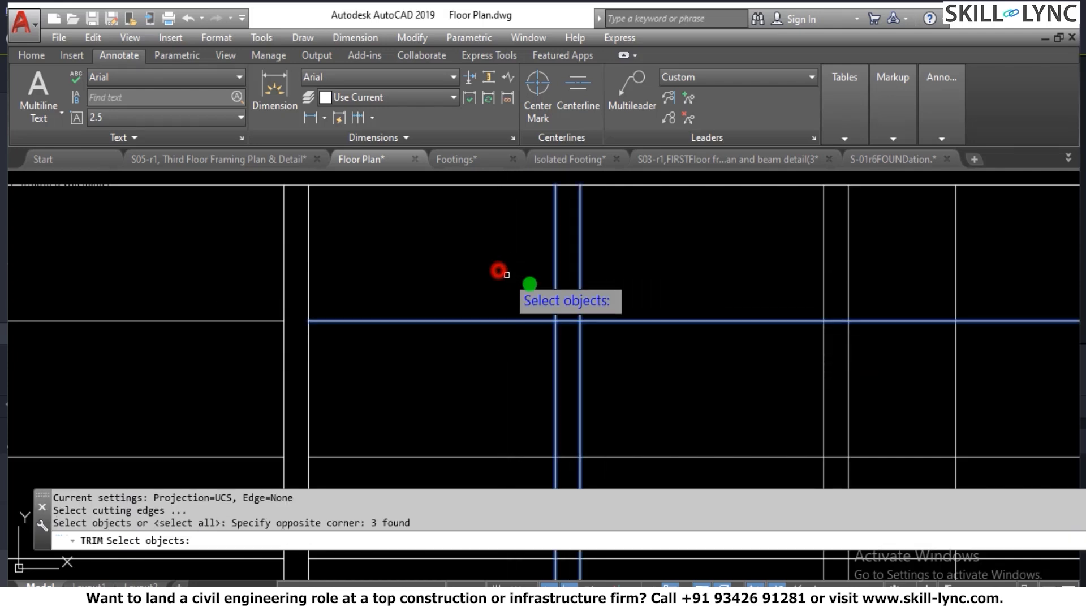
key("Return")
left_click(567, 303)
left_click(568, 351)
Trim the two lower intermediate level lines inside the third column from the left, between the same cutting edges.
scroll(550, 273, "down", 2)
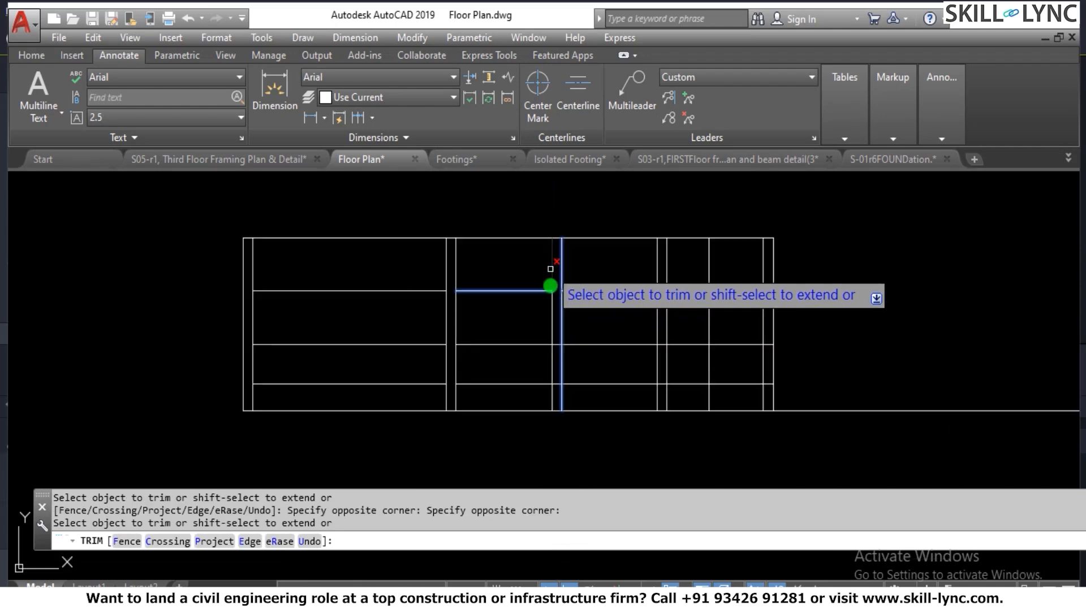
scroll(561, 369, "up", 1)
scroll(560, 327, "up", 2)
left_click(555, 323)
left_click(548, 362)
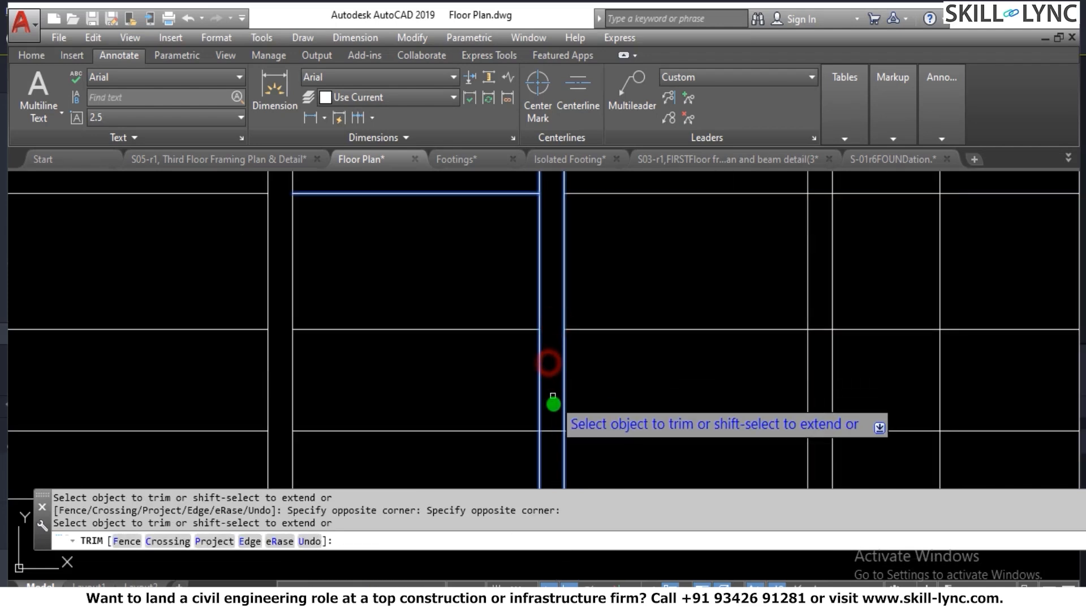
left_click(554, 405)
left_click(554, 438)
scroll(696, 351, "down", 4)
key("Escape")
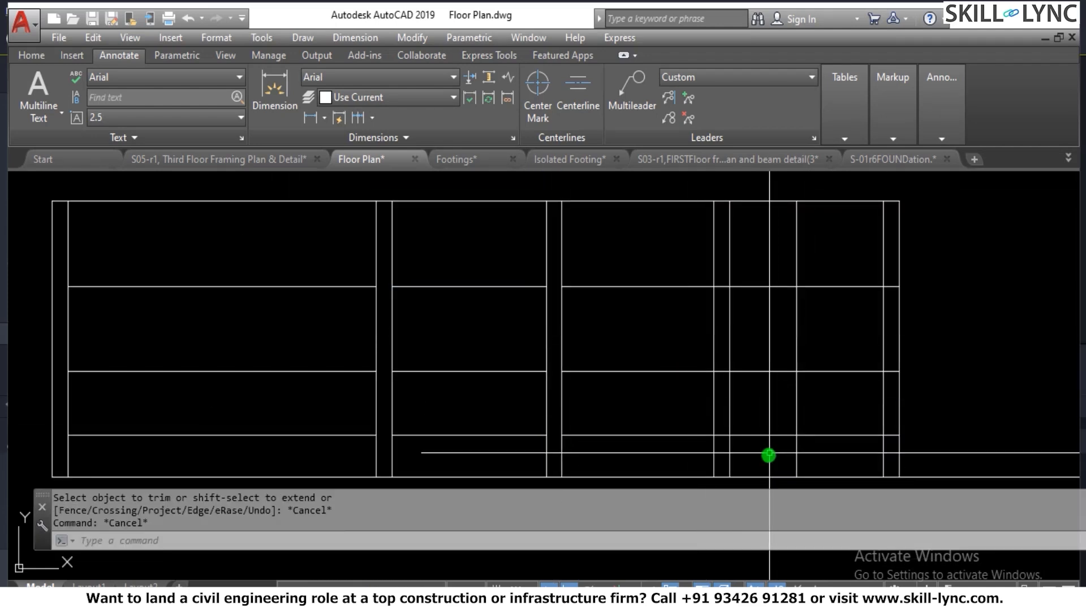
key("Return")
left_click(766, 462)
key("Escape")
scroll(765, 458, "down", 4)
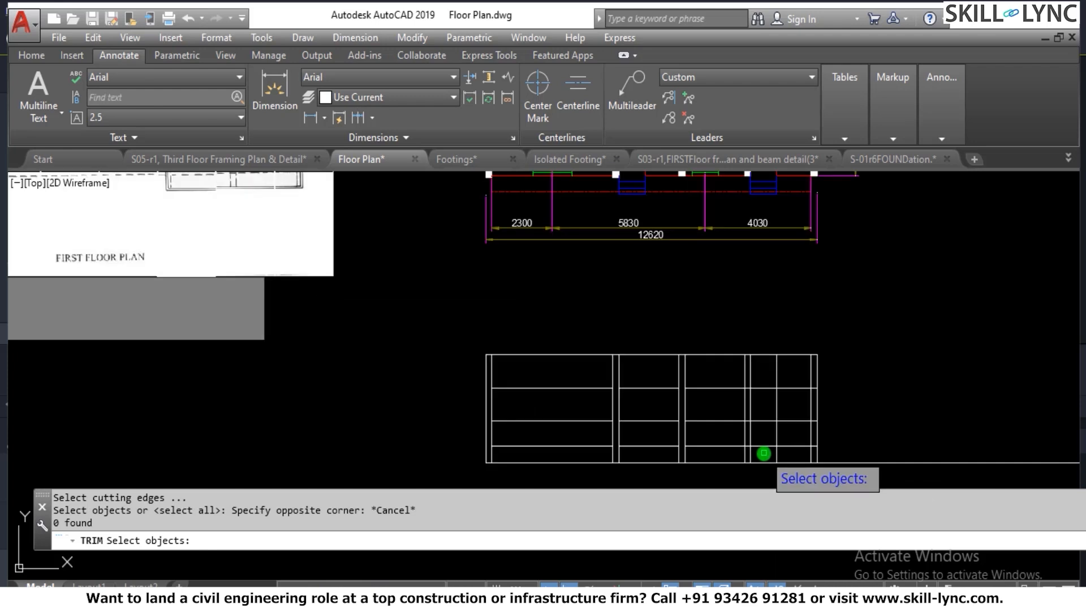
key("Escape")
scroll(770, 449, "up", 3)
Trim the upper intermediate level line inside the fourth column, with that column's edges and level lines as cutting edges.
key("Return")
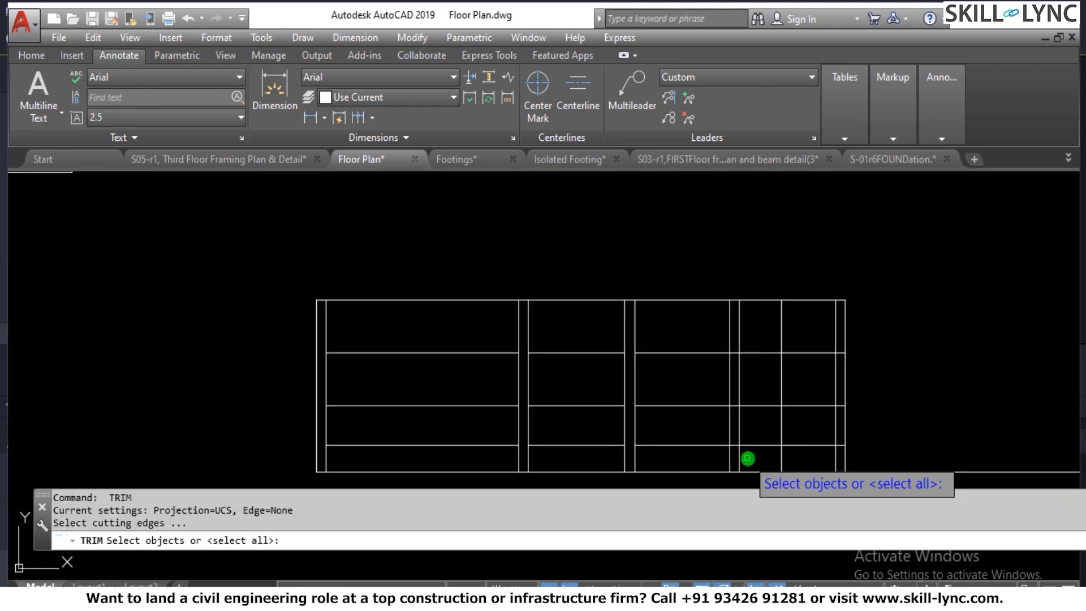
left_click(711, 323)
scroll(733, 359, "up", 4)
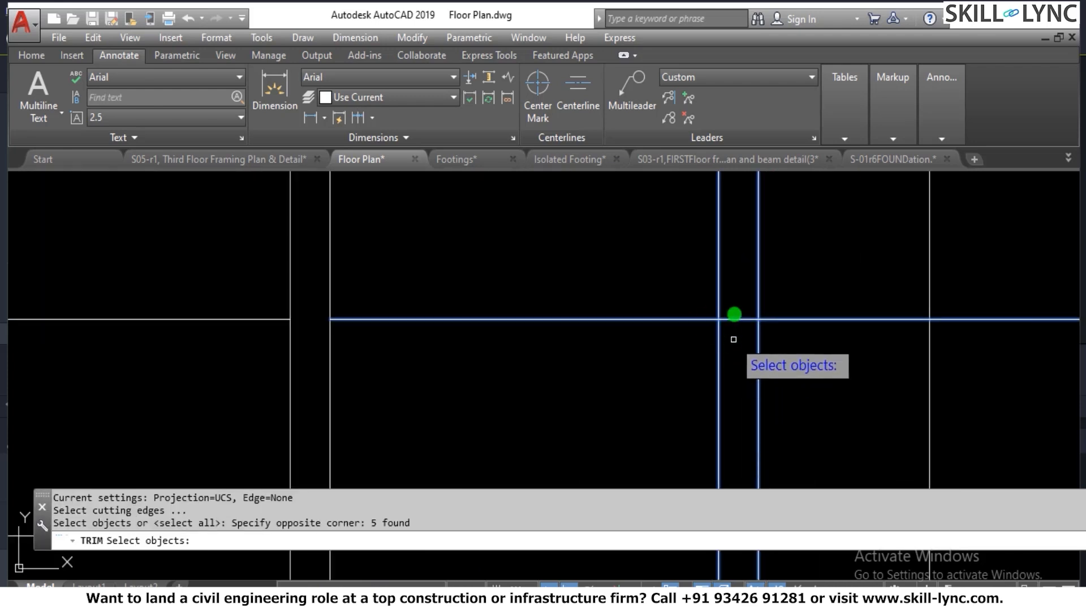
key("Return")
left_click(739, 305)
left_click(734, 371)
Trim the two lower intermediate level lines inside the fourth column from the left, between the column's edges.
scroll(723, 286, "down", 4)
scroll(741, 433, "up", 2)
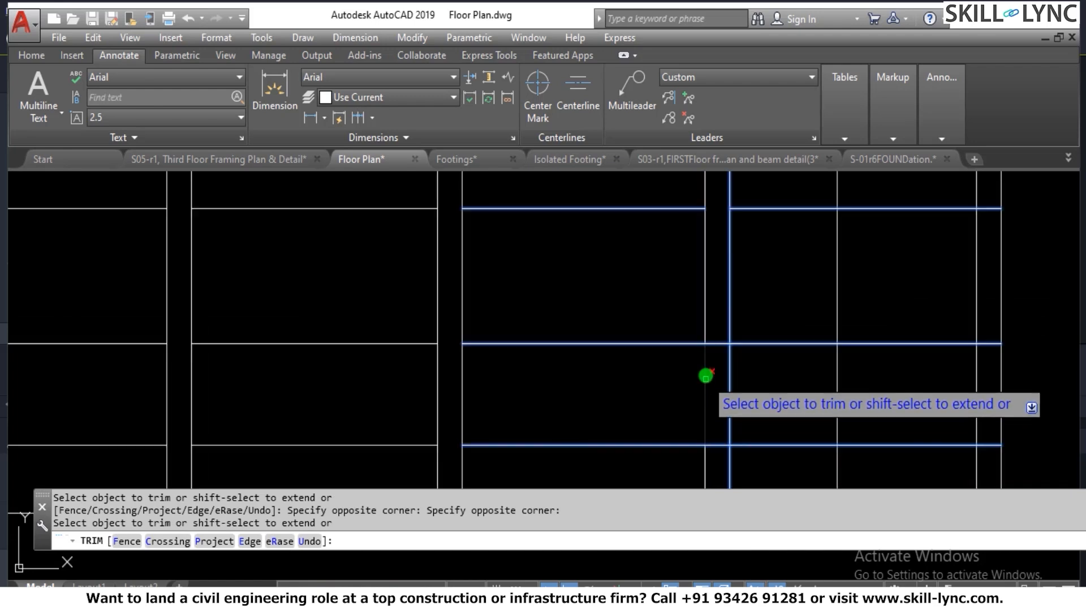
left_click(717, 335)
left_click(718, 369)
left_click(721, 402)
left_click(716, 325)
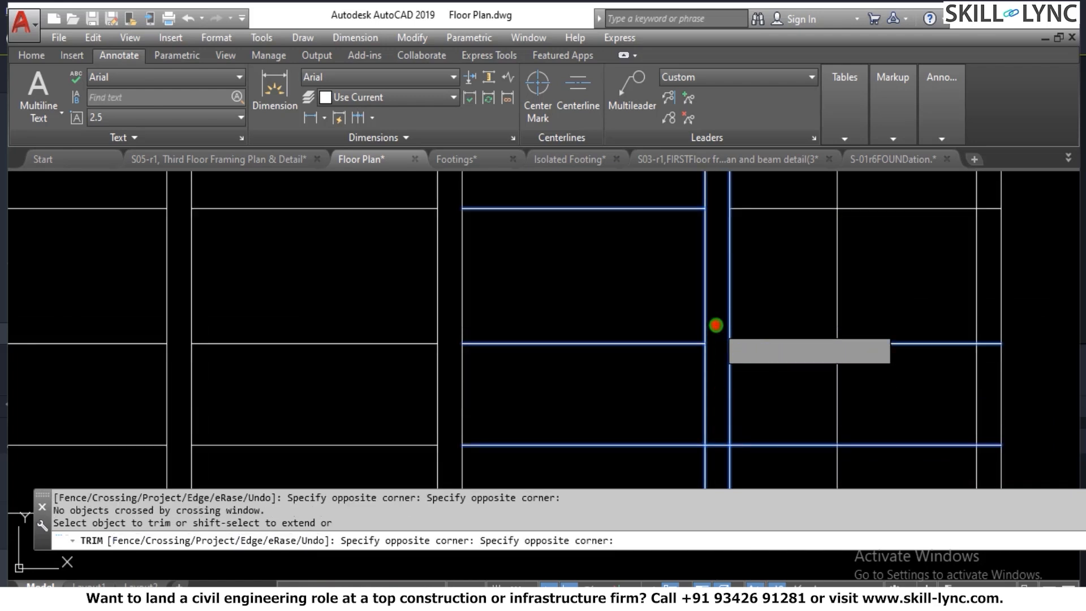
left_click(714, 426)
left_click(716, 468)
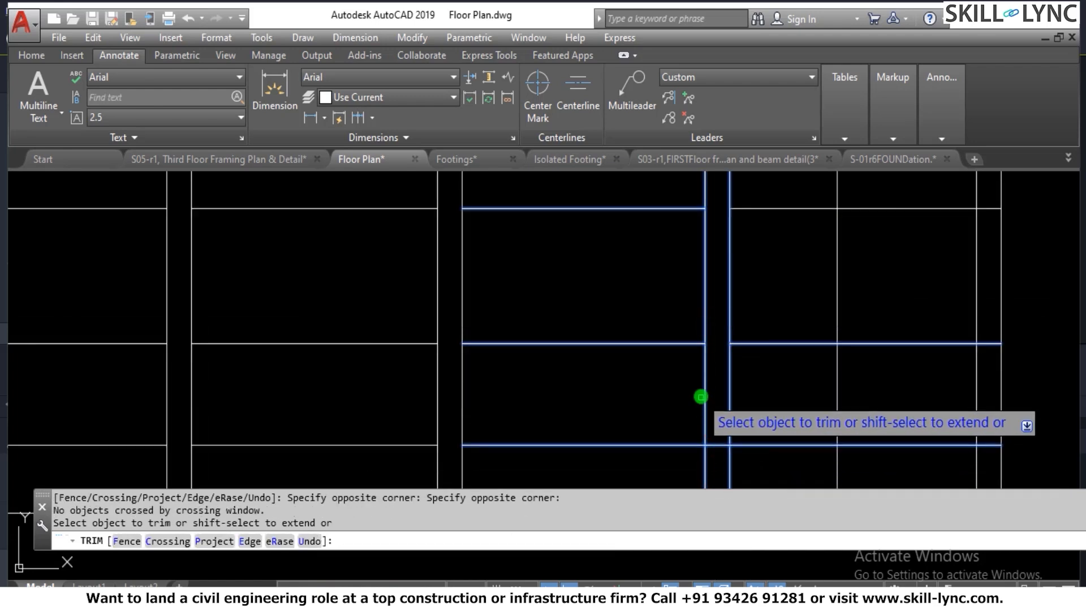
scroll(701, 396, "down", 2)
scroll(708, 419, "up", 2)
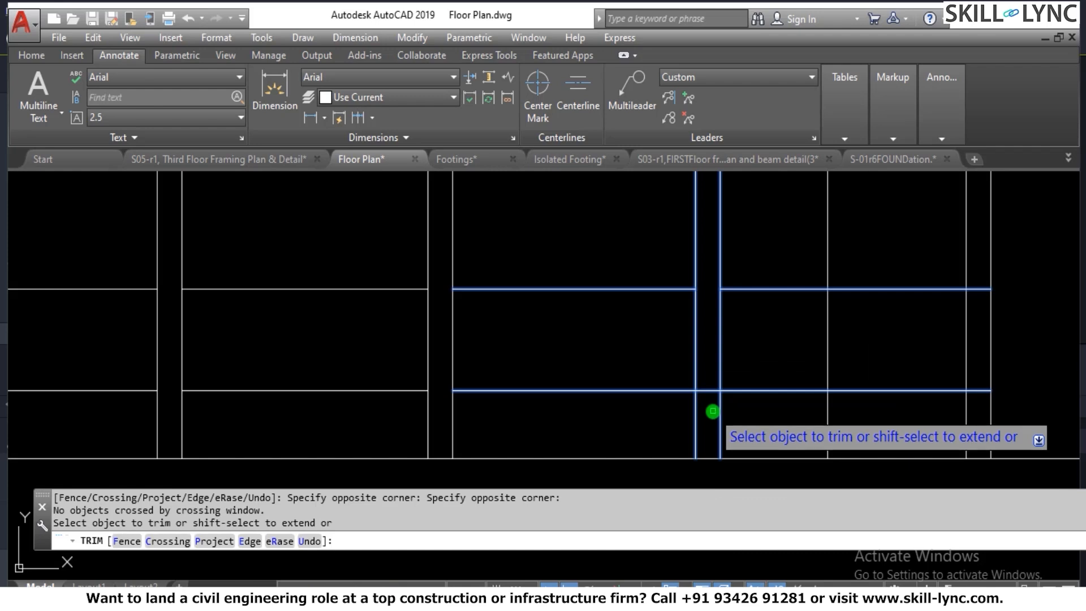
left_click(711, 411)
left_click(691, 400)
scroll(690, 400, "down", 3)
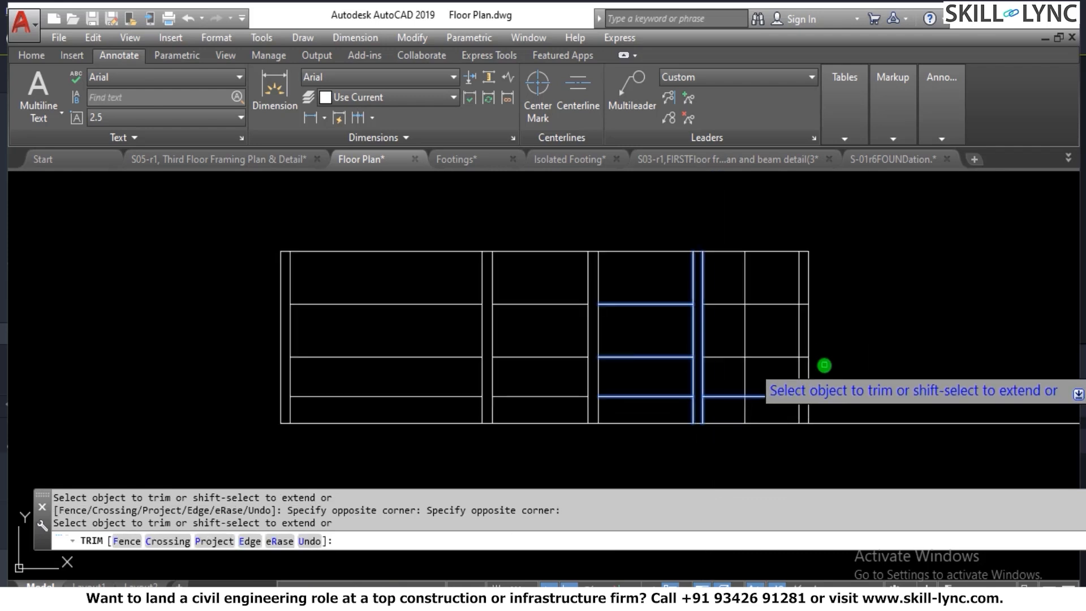
key("Escape")
key("Escape")
scroll(756, 415, "down", 4)
scroll(766, 400, "up", 6)
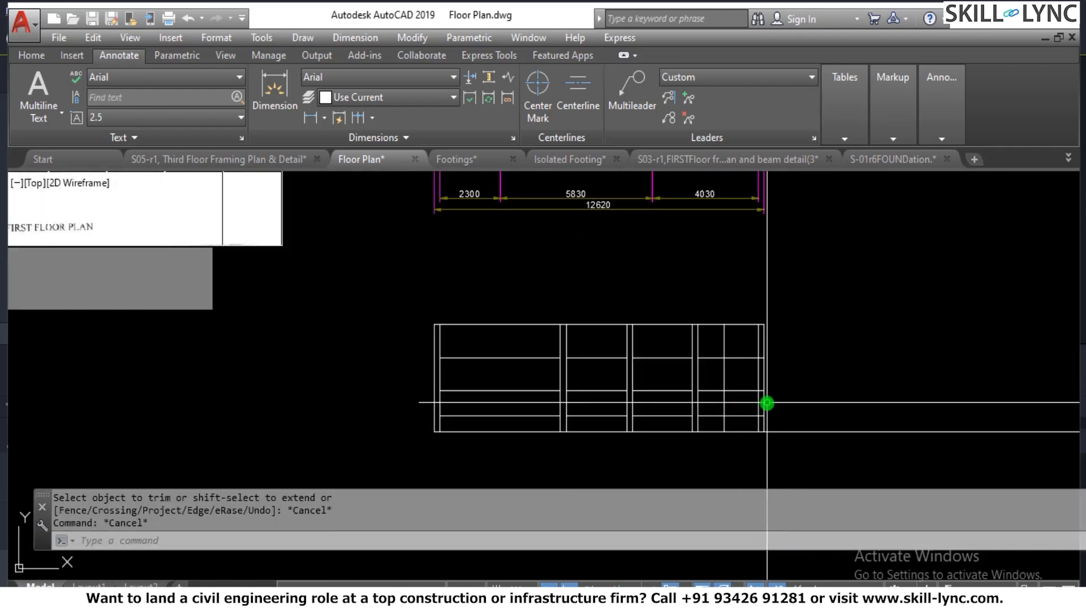
type("tr")
key("Return")
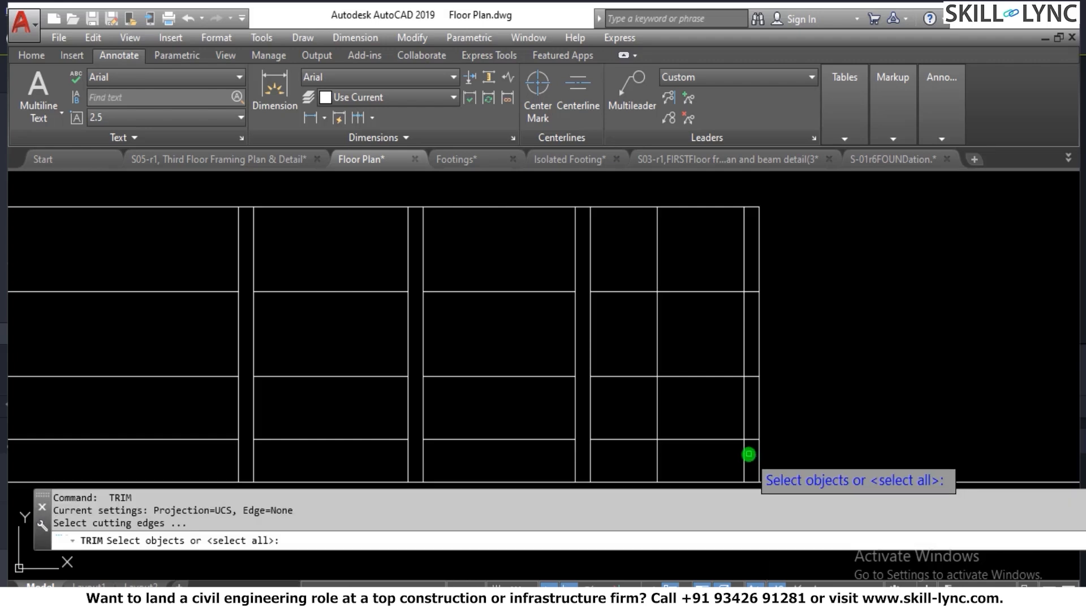
left_click(772, 459)
key("Escape")
key("Escape")
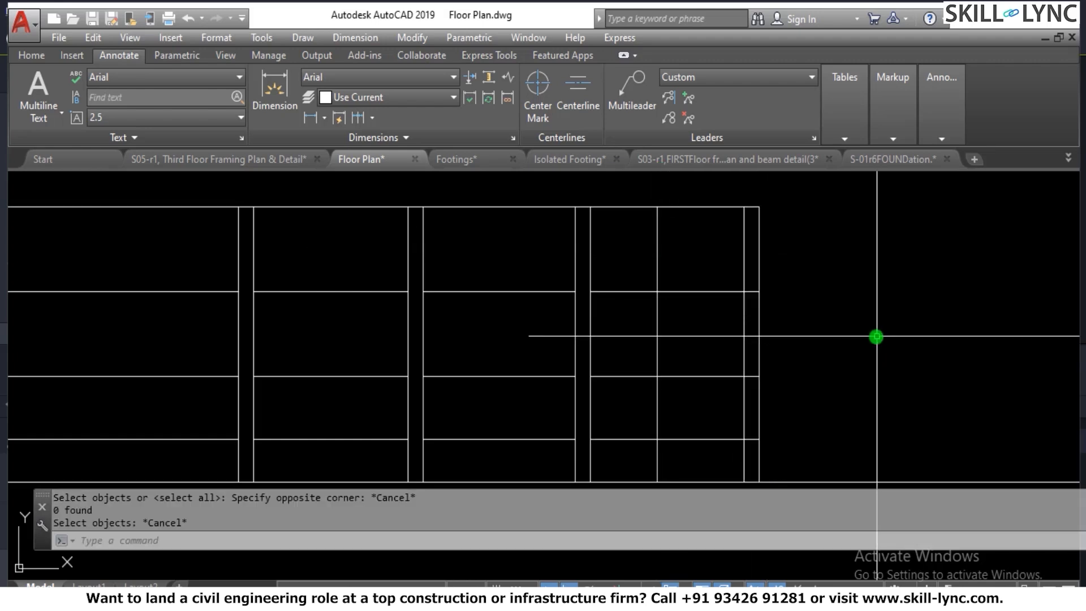
Trim the two lower intermediate level lines inside the rightmost column of the elevation, using all objects as cutting edges.
key("space")
key("Return")
scroll(795, 453, "up", 4)
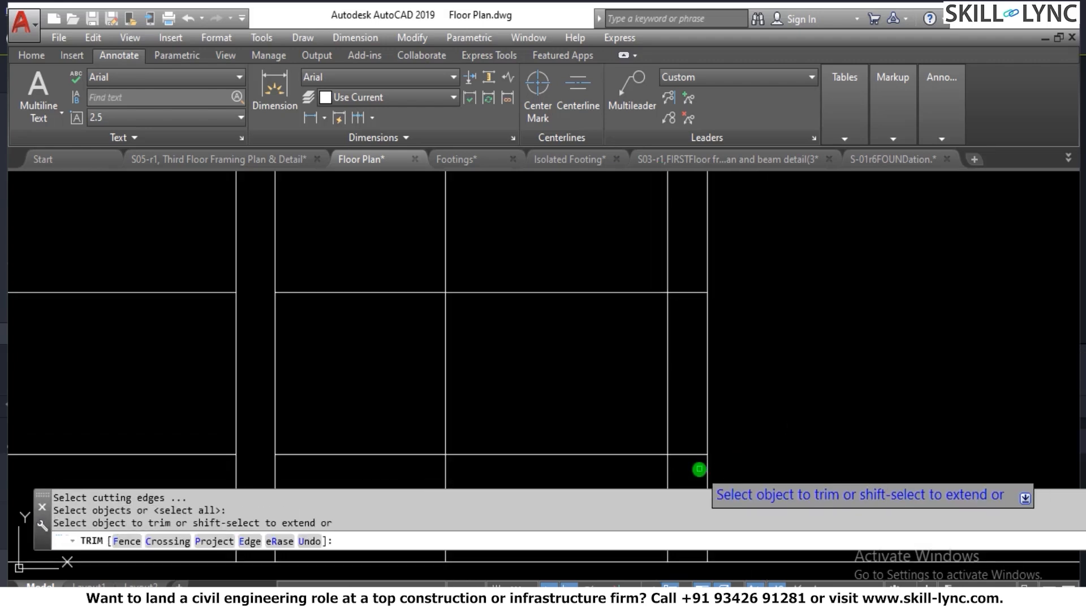
left_click(696, 468)
left_click(689, 392)
left_click(684, 373)
left_click(686, 259)
Trim the upper intermediate level line inside the rightmost column of the elevation.
scroll(685, 431, "down", 4)
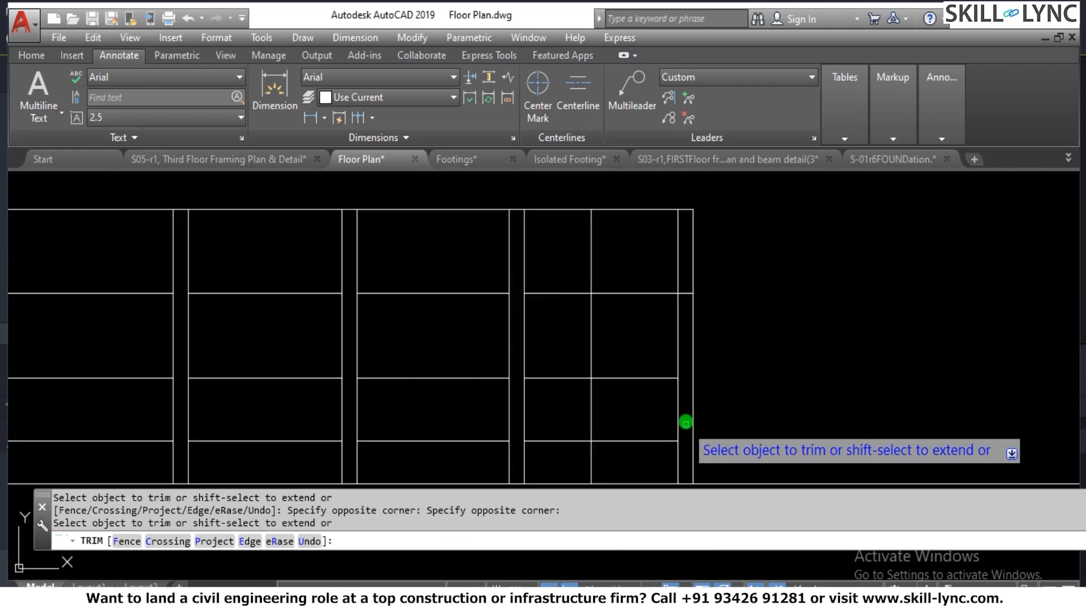
scroll(684, 315, "up", 2)
left_click(691, 308)
left_click(686, 260)
key("Escape")
scroll(748, 274, "down", 6)
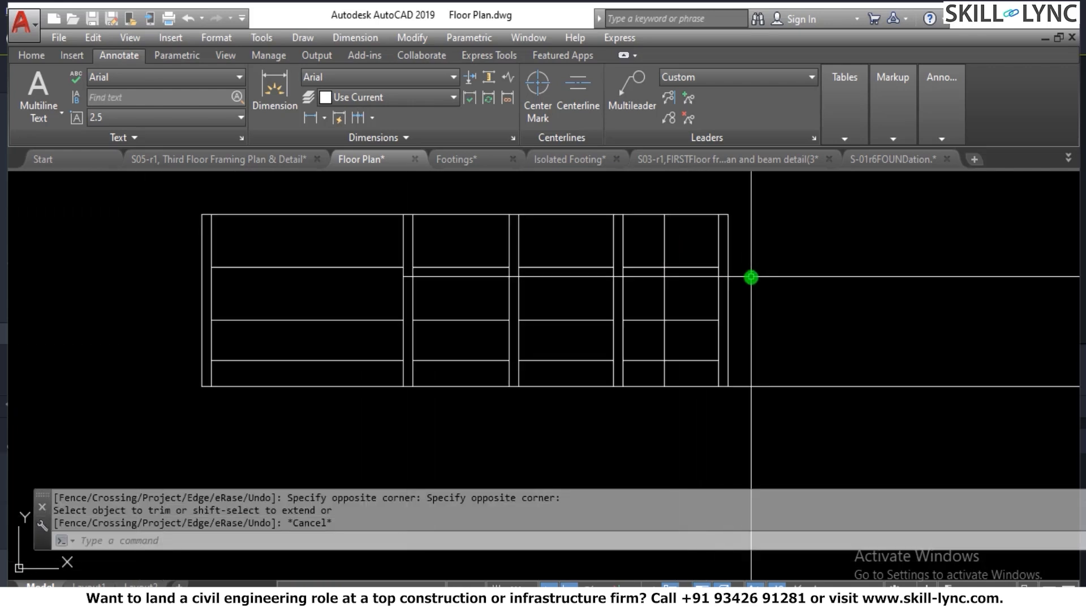
scroll(635, 339, "down", 10)
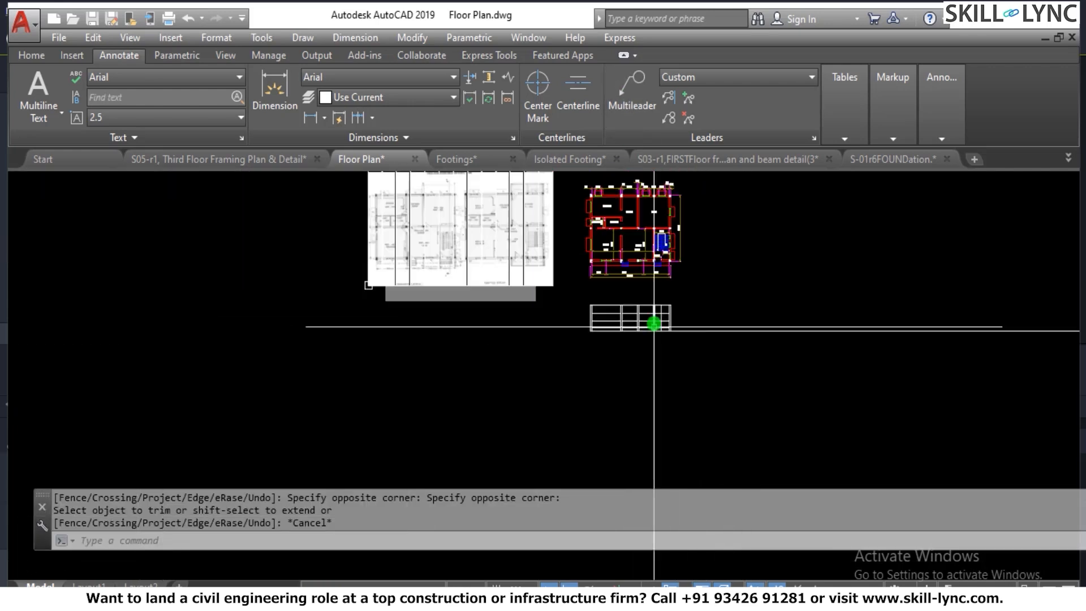
scroll(657, 254, "up", 4)
scroll(679, 266, "up", 4)
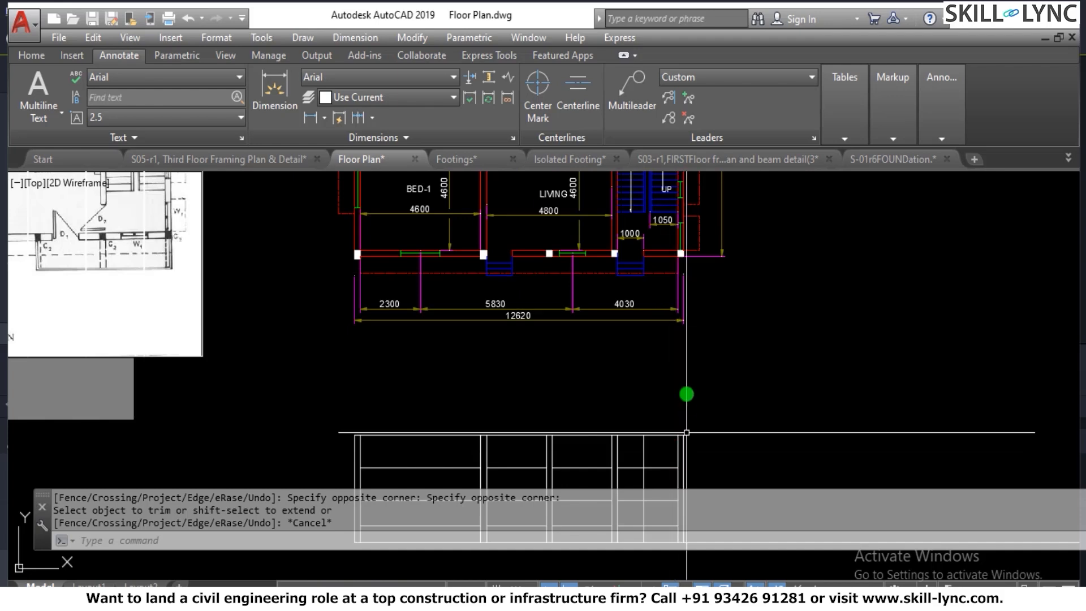
scroll(693, 361, "down", 5)
scroll(756, 341, "up", 5)
key("Escape")
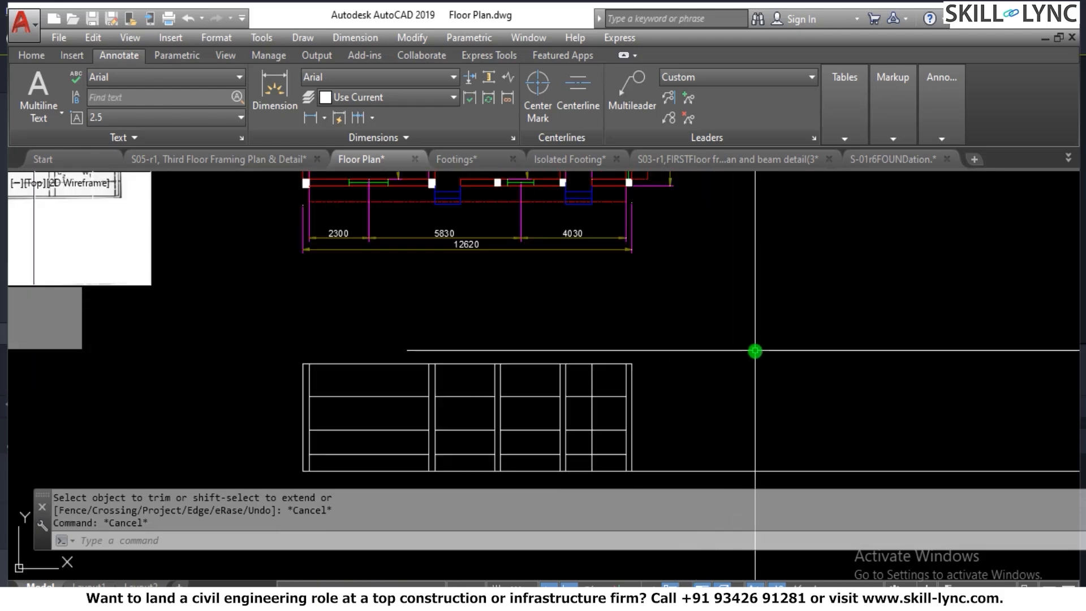
Add a vertical linear dimension for the elevation's overall height, placed to the right of the rightmost column.
type("dimlin")
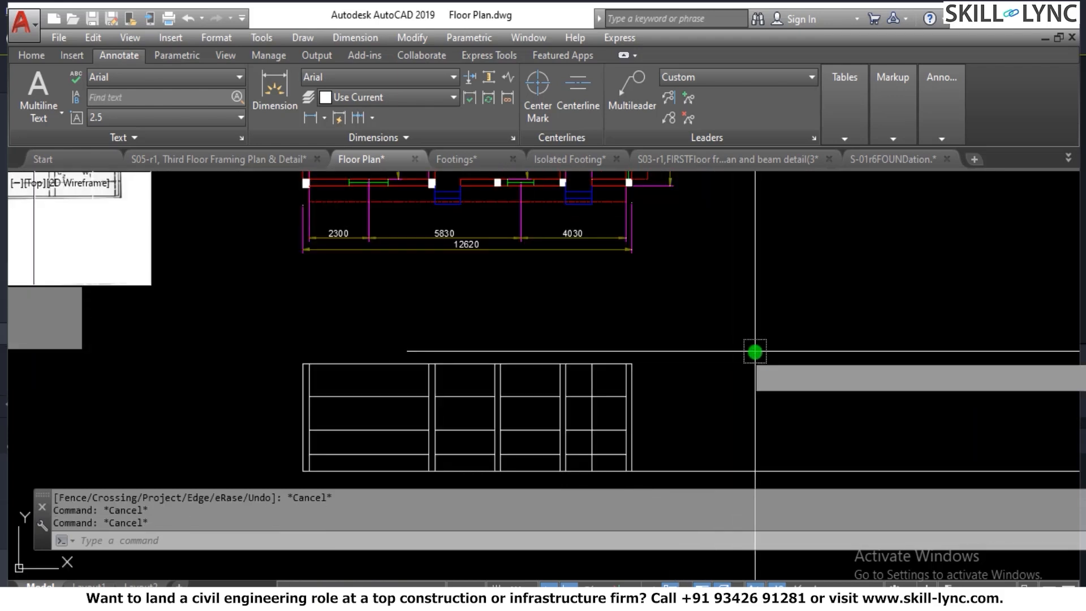
key("Return")
scroll(697, 403, "up", 2)
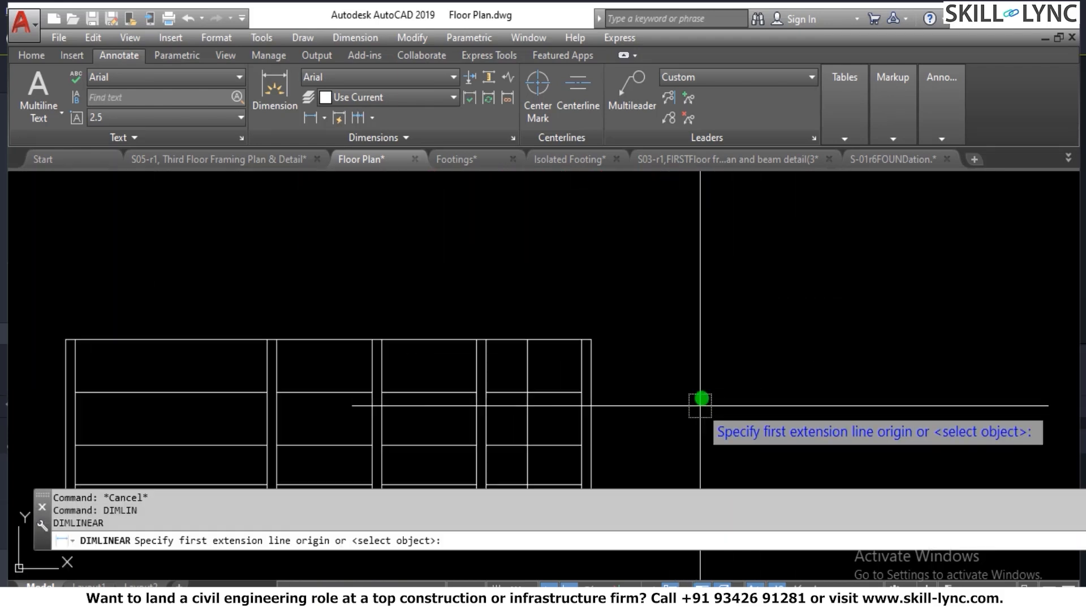
left_click(591, 340)
scroll(646, 290, "down", 2)
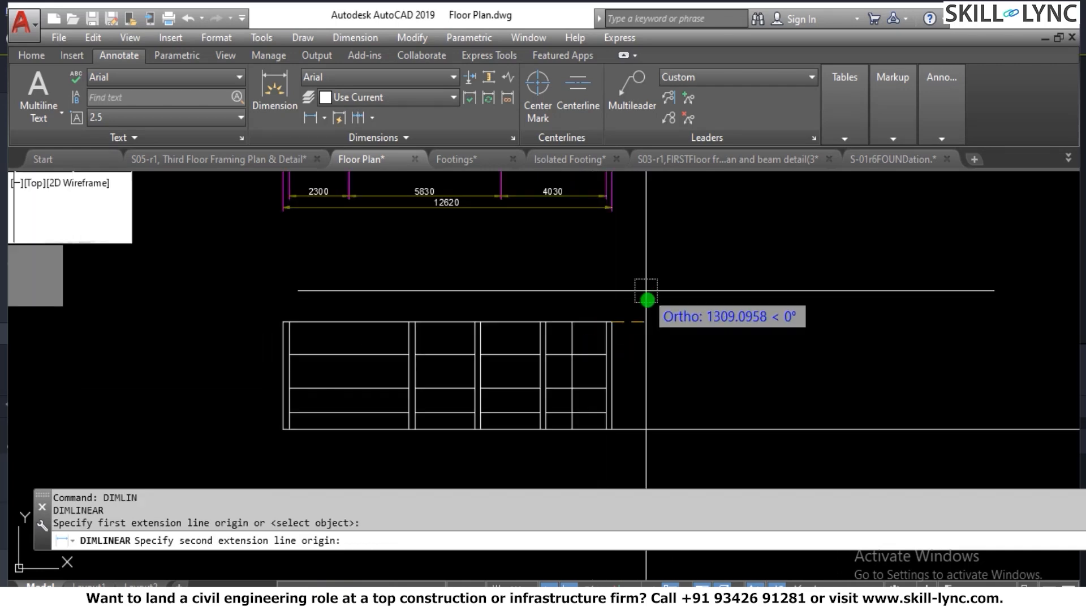
left_click(611, 429)
left_click(667, 383)
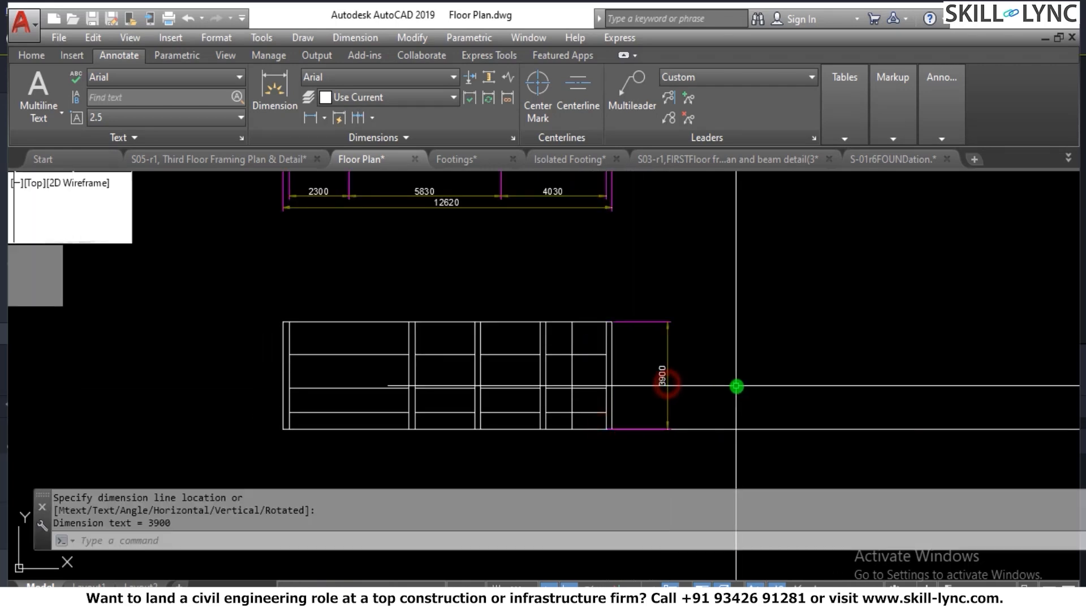
scroll(395, 441, "up", 2)
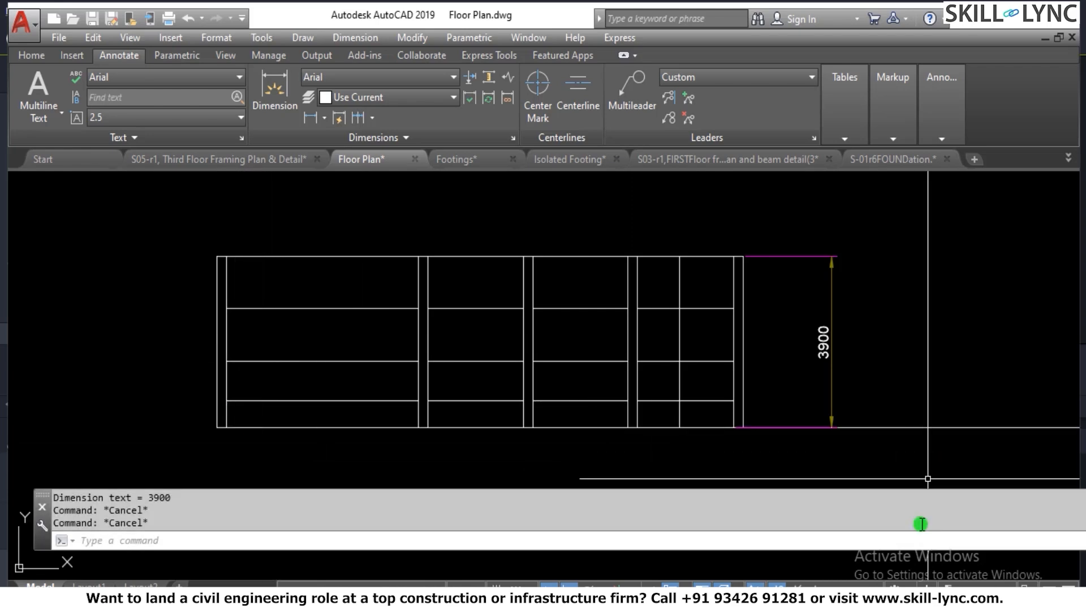
scroll(437, 423, "down", 5)
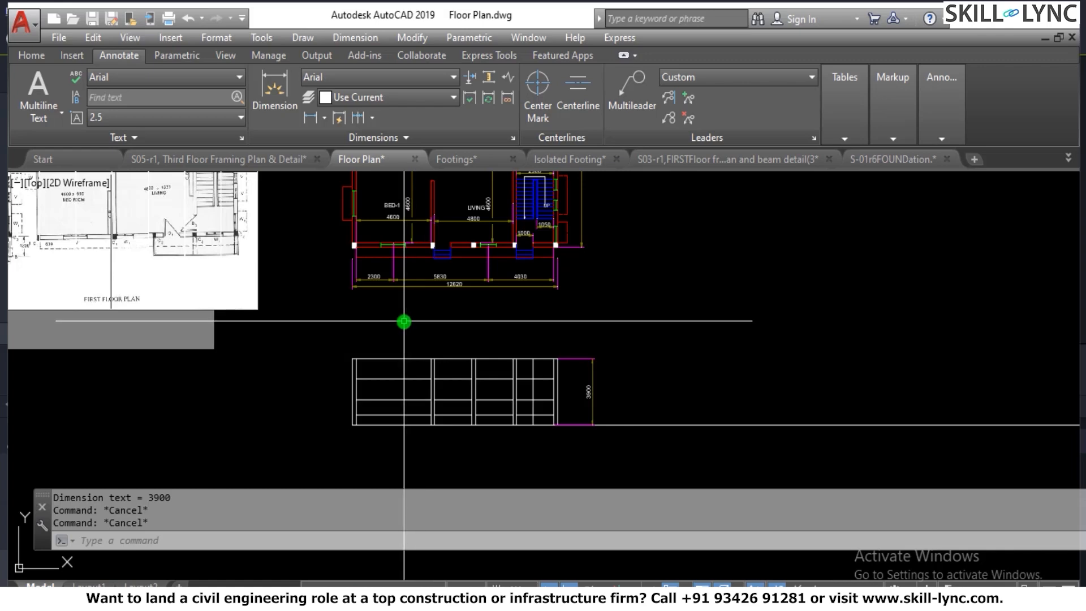
scroll(403, 321, "up", 2)
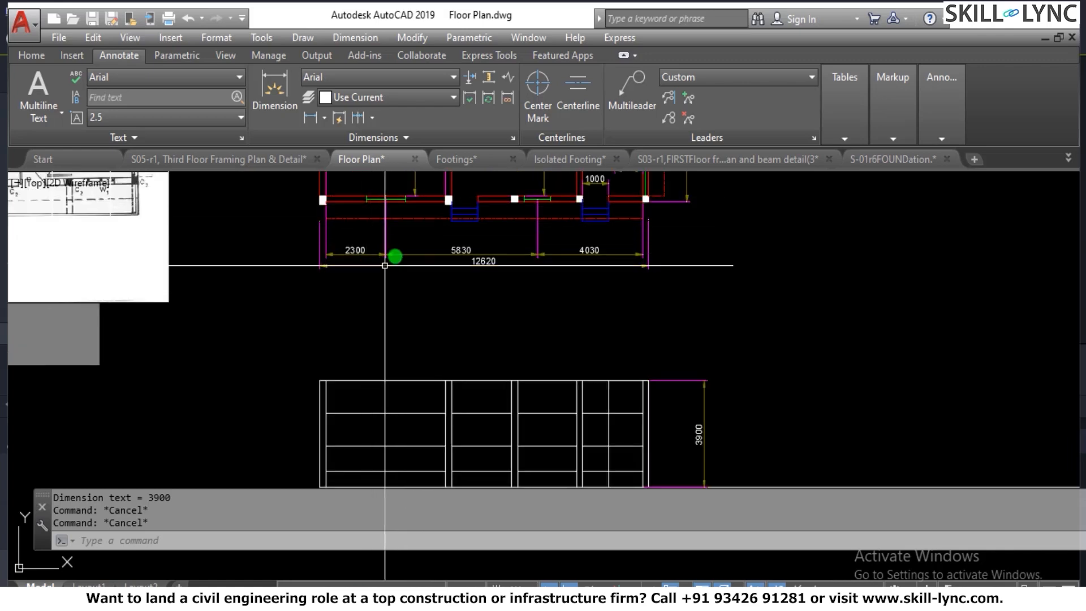
Draw vertical construction lines through both ends of the plan's leftmost front window, projecting them down across the elevation.
scroll(395, 256, "down", 2)
scroll(398, 258, "up", 2)
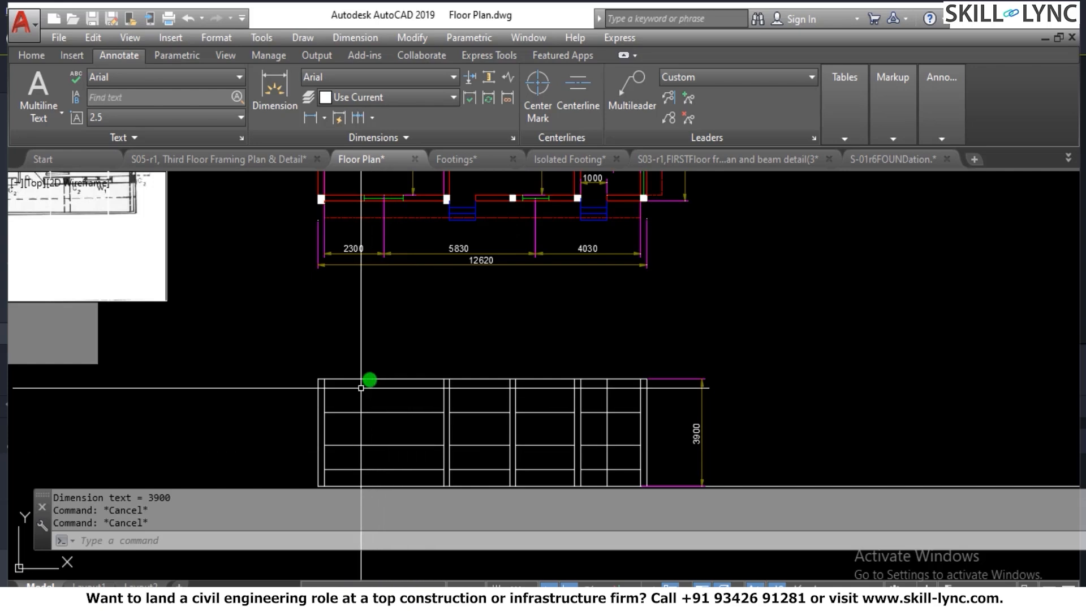
key("Return")
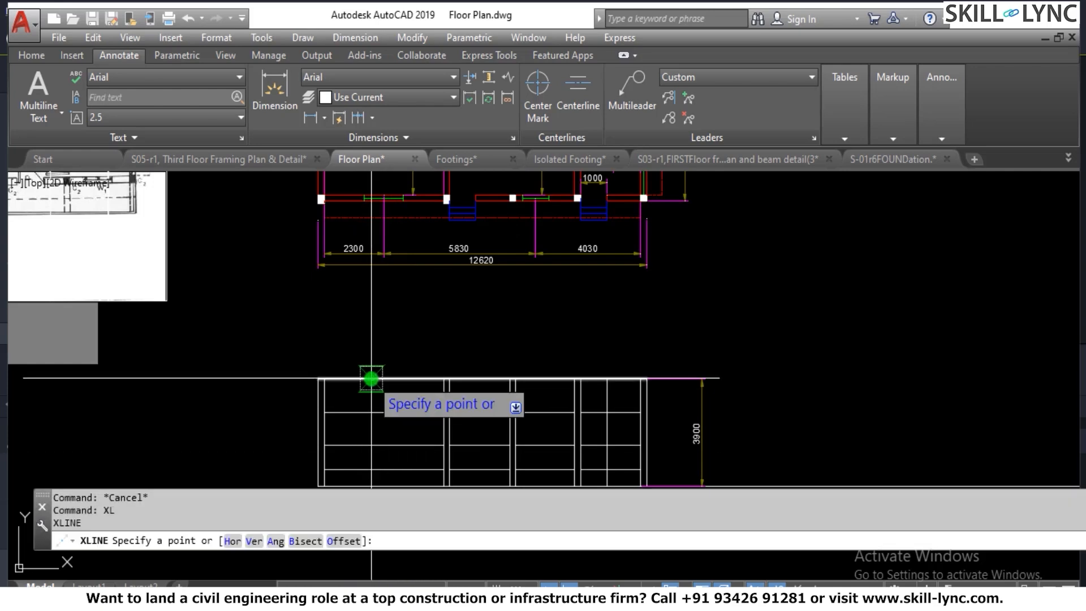
type("v")
key("Return")
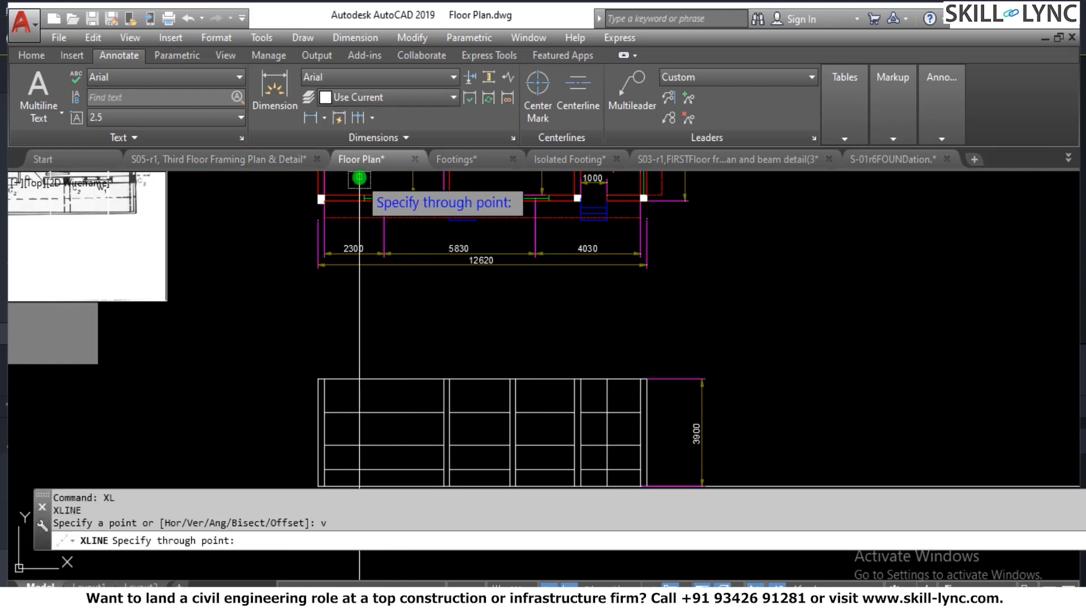
scroll(382, 214, "up", 2)
scroll(356, 209, "up", 3)
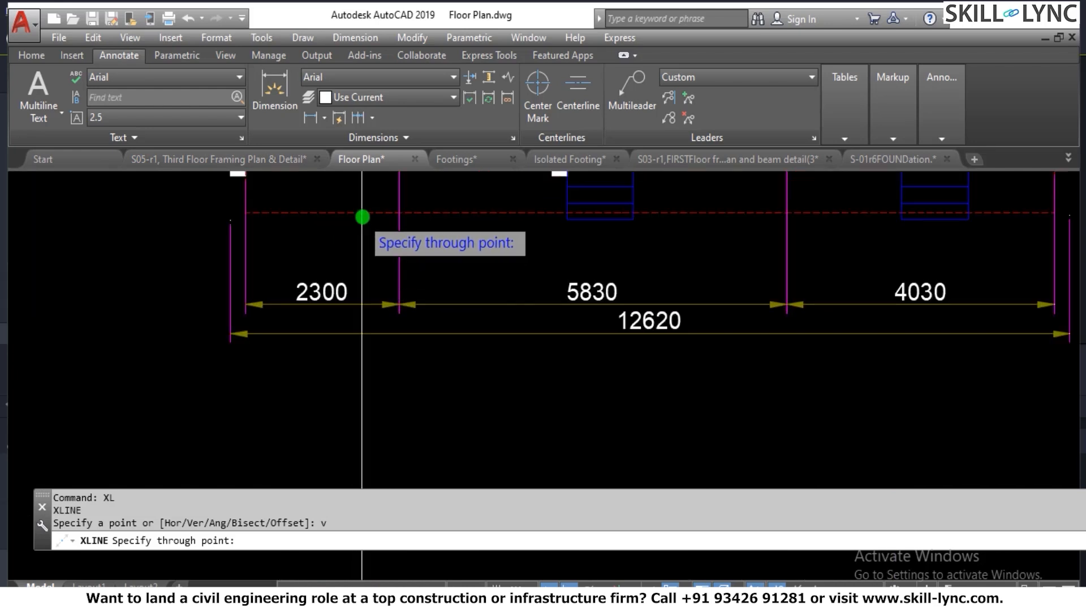
scroll(350, 233, "down", 1)
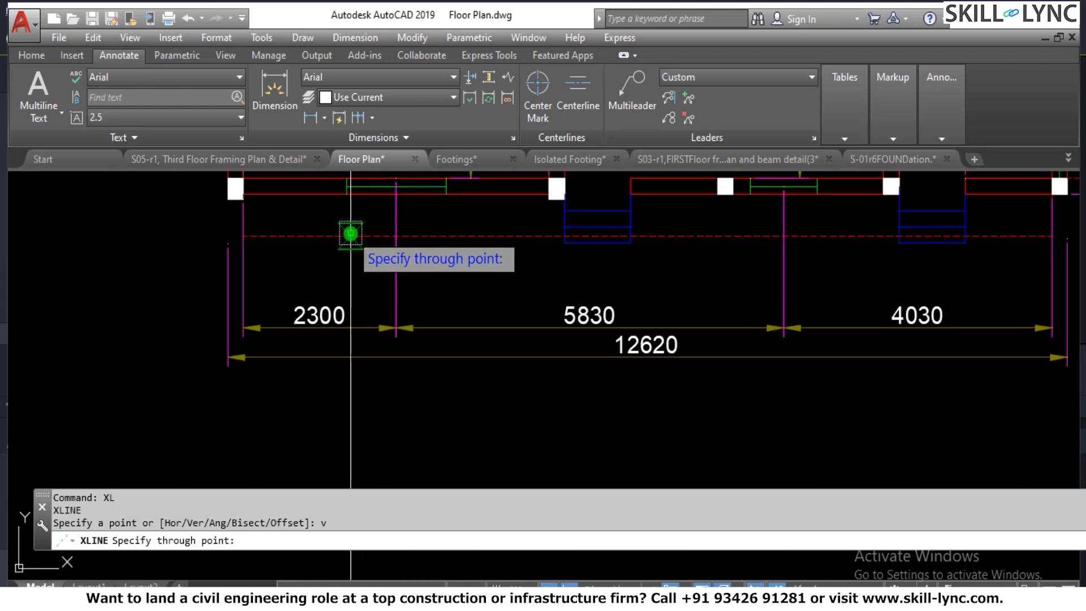
left_click(346, 194)
left_click(446, 194)
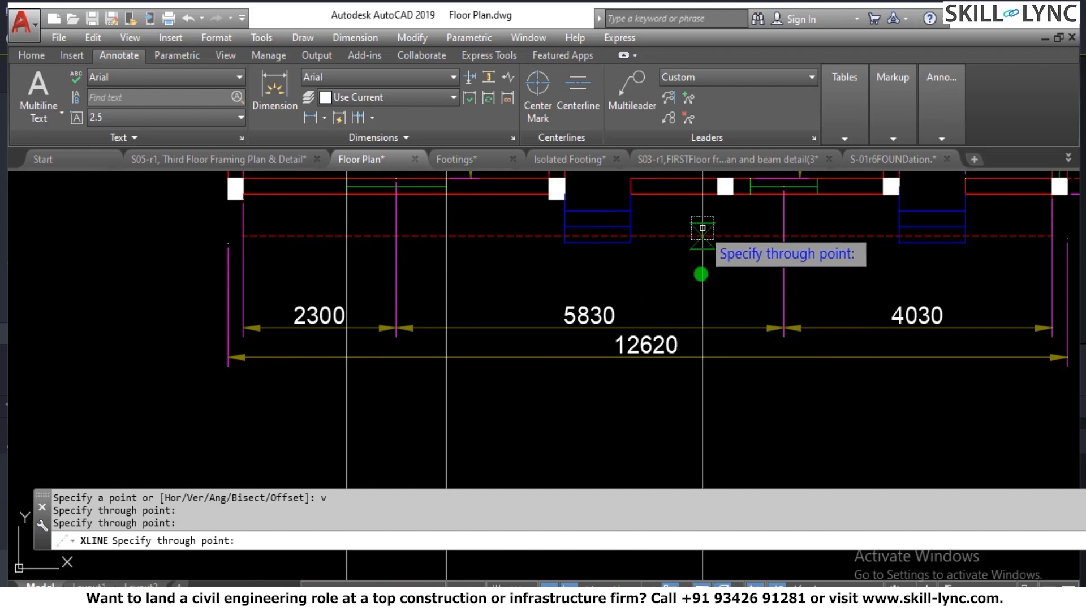
scroll(403, 339, "down", 4)
scroll(417, 437, "up", 4)
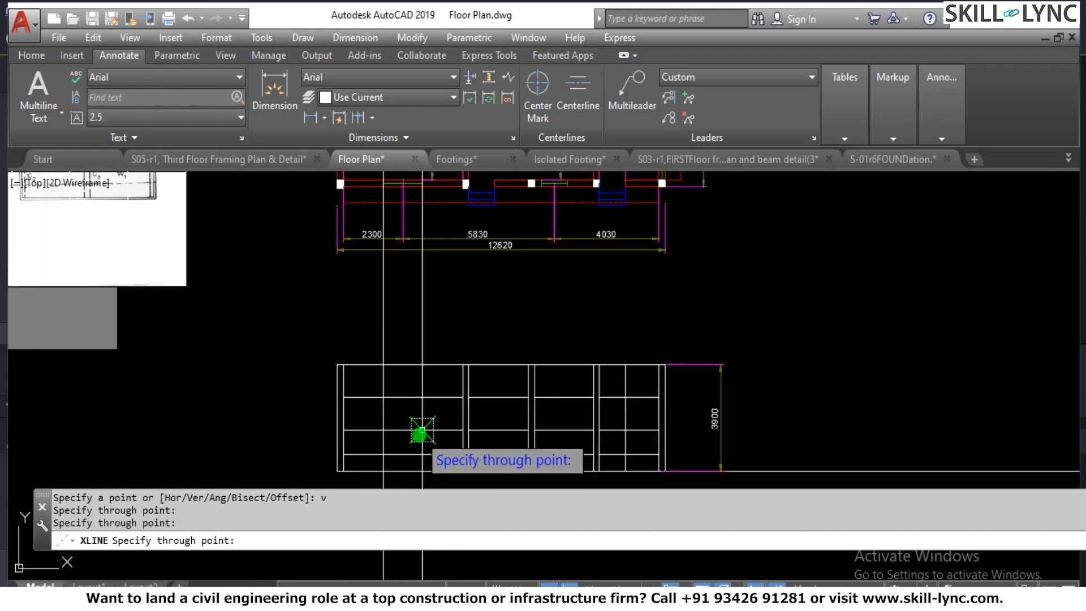
key("Escape")
Trim the projection lines and the two upper level lines in the elevation's first bay to leave a rectangular window outline.
type("tr")
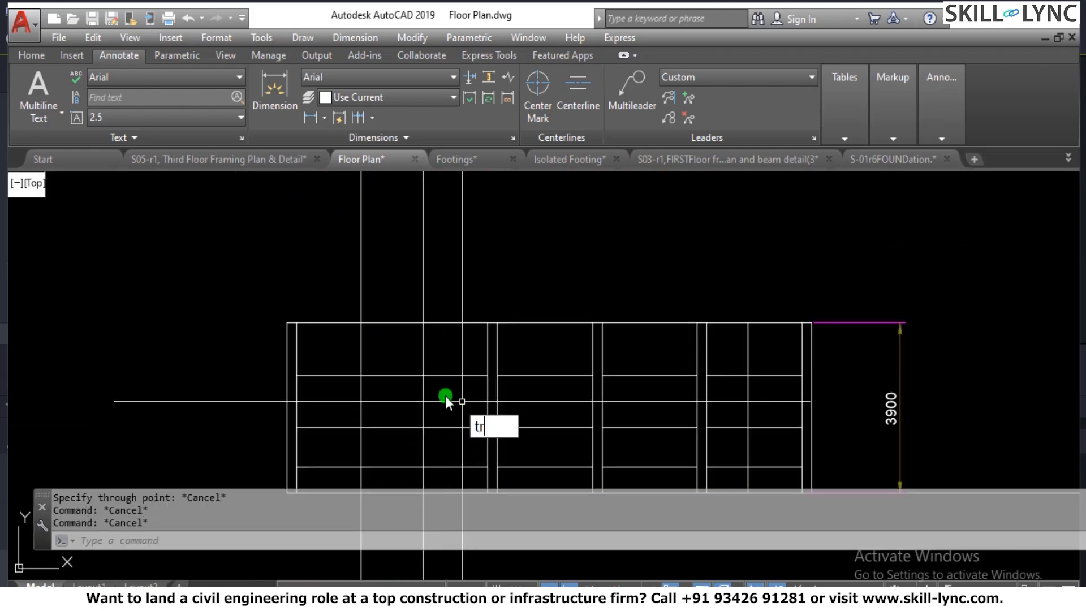
key("Return")
key("Return")
left_click(451, 363)
left_click(449, 436)
left_click(444, 438)
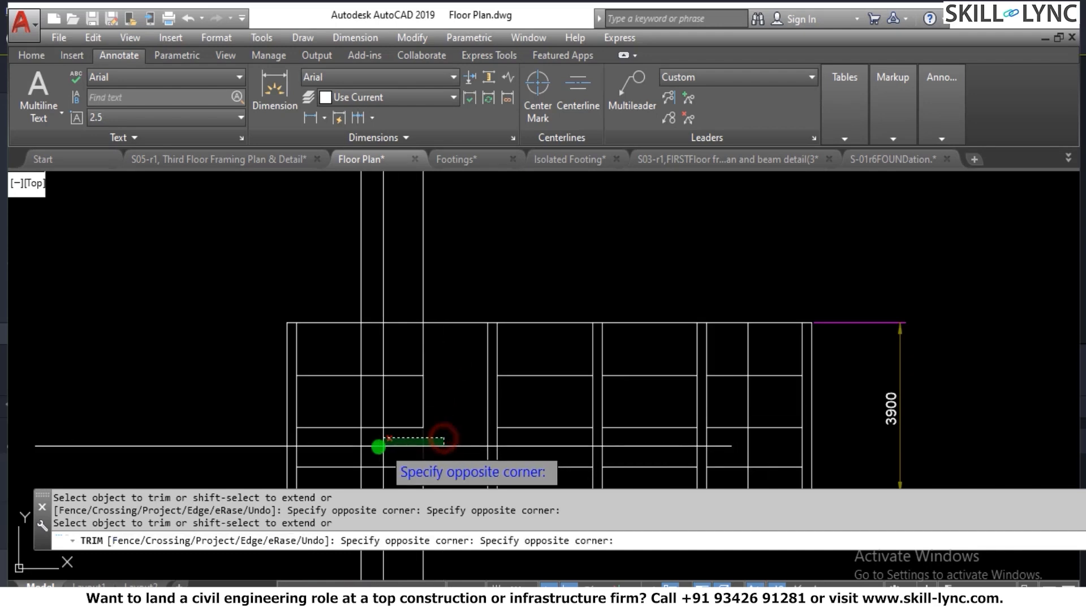
left_click(336, 454)
left_click(344, 374)
left_click(333, 440)
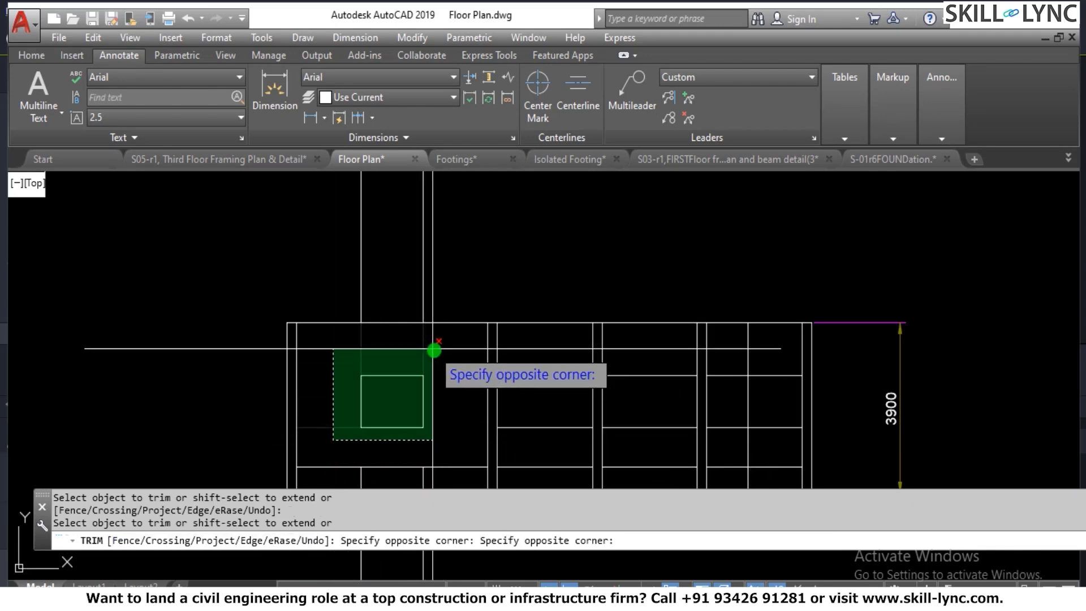
left_click(435, 353)
key("Escape")
Erase the leftover pieces of the window projection lines above and below the window outline.
left_click(447, 296)
type("e")
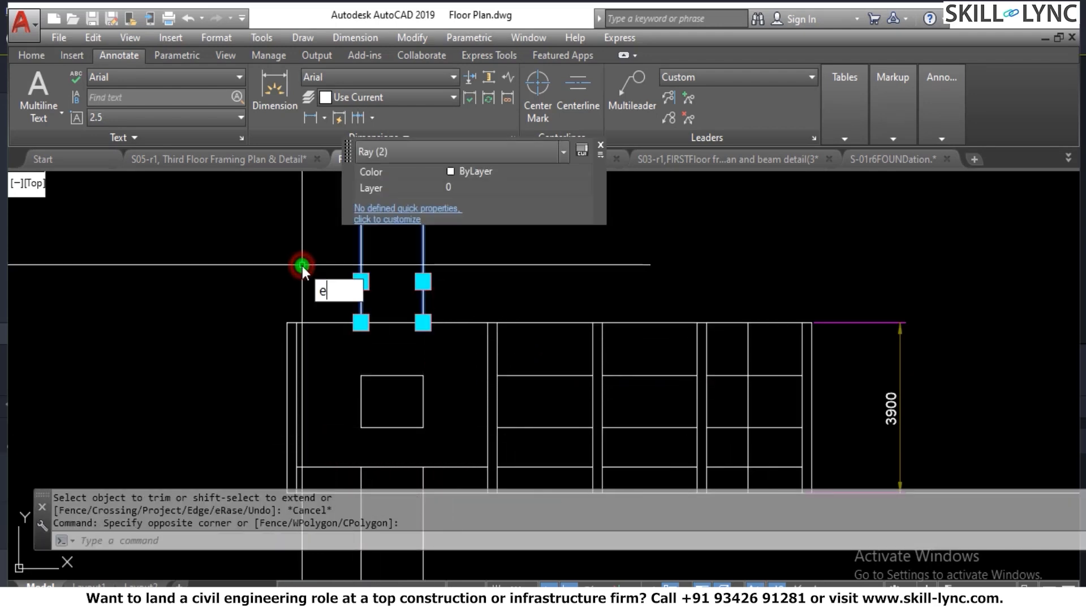
key("Return")
scroll(394, 297, "down", 2)
left_click(420, 421)
left_click(369, 440)
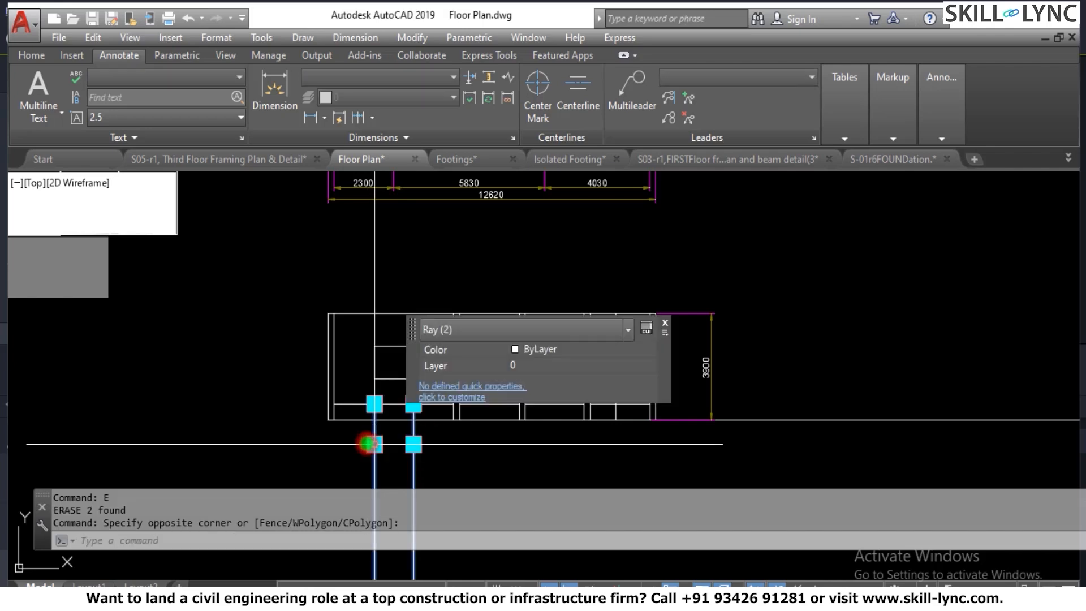
key("Delete")
scroll(394, 415, "up", 2)
left_click(394, 416)
left_click(371, 381)
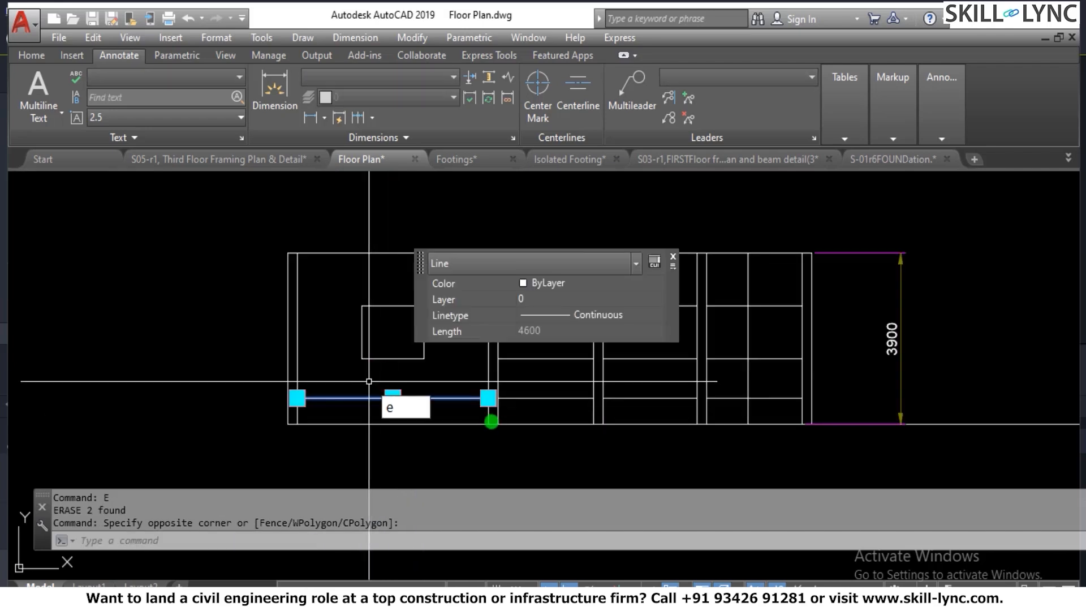
key("Escape")
key("Escape")
Erase the two upper intermediate level lines in the elevation's second bay, between the second and third columns from the left.
scroll(531, 392, "down", 2)
scroll(531, 393, "up", 2)
scroll(518, 462, "down", 3)
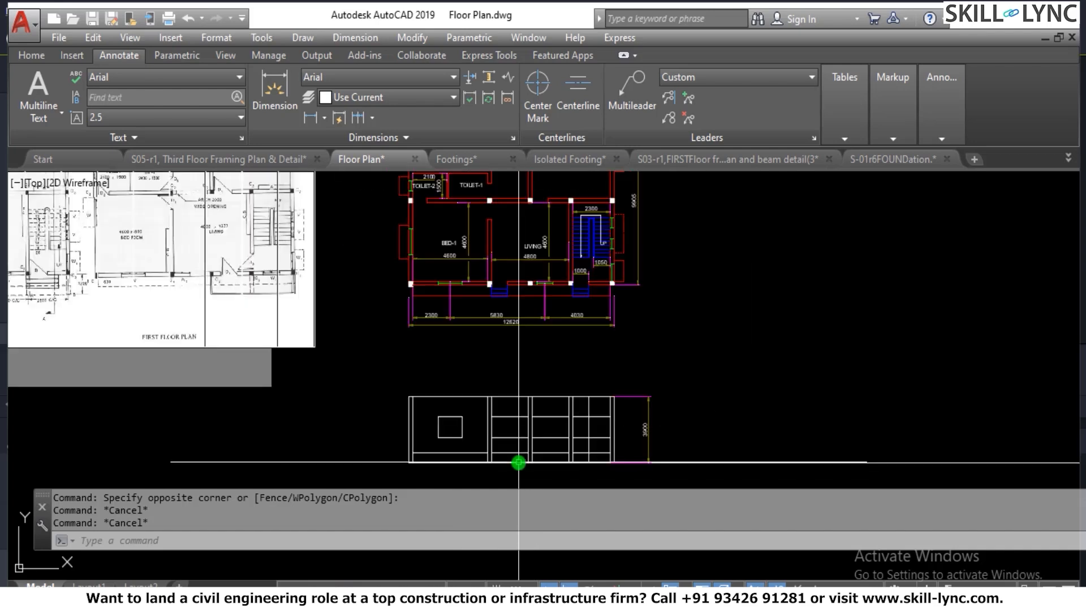
left_click_drag(518, 462, 589, 444)
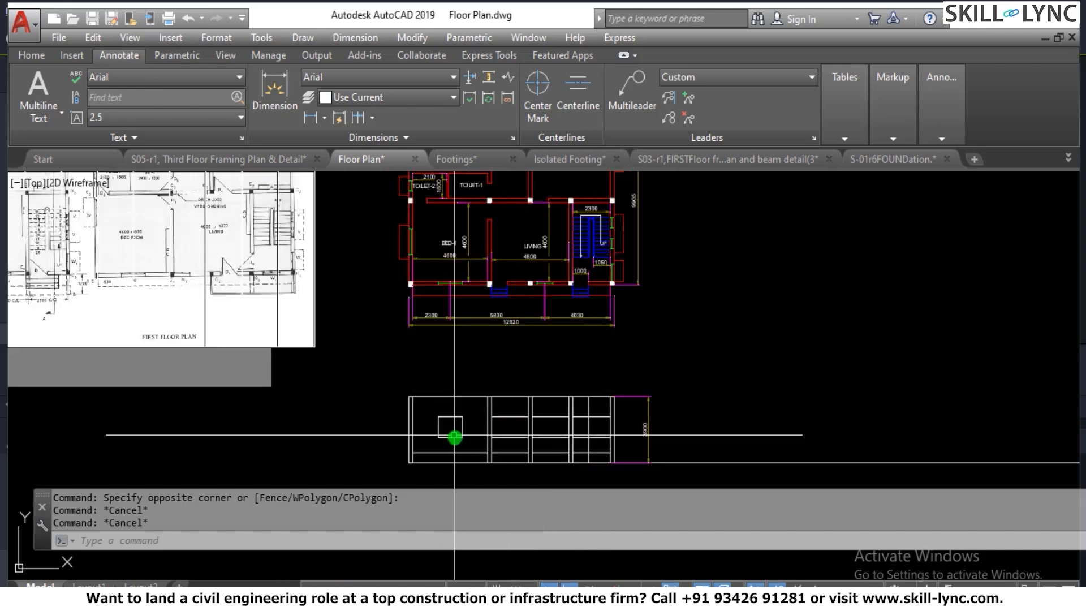
scroll(614, 421, "up", 2)
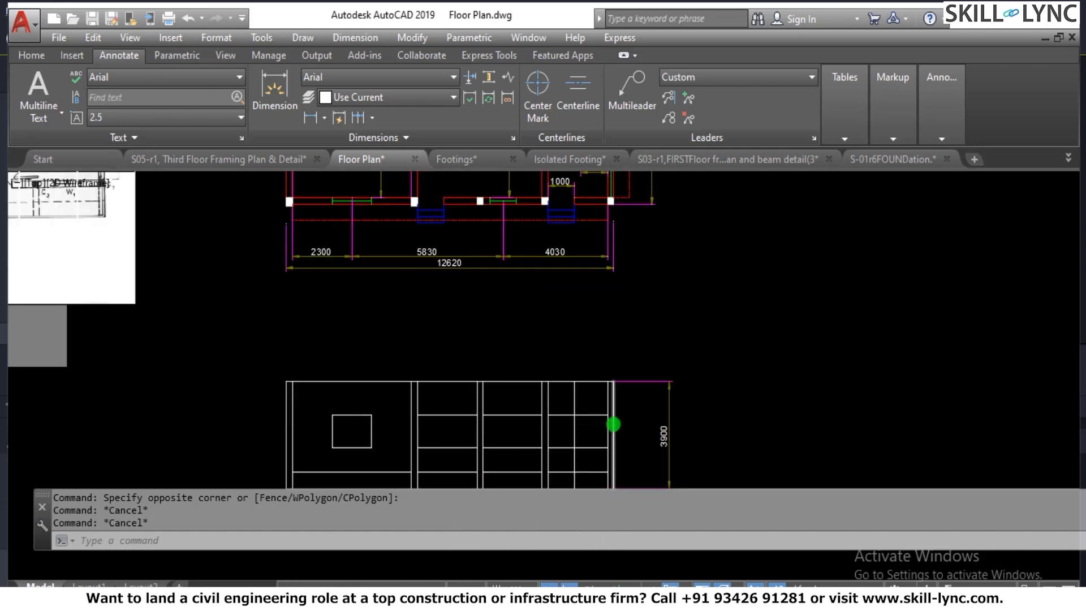
scroll(613, 424, "down", 2)
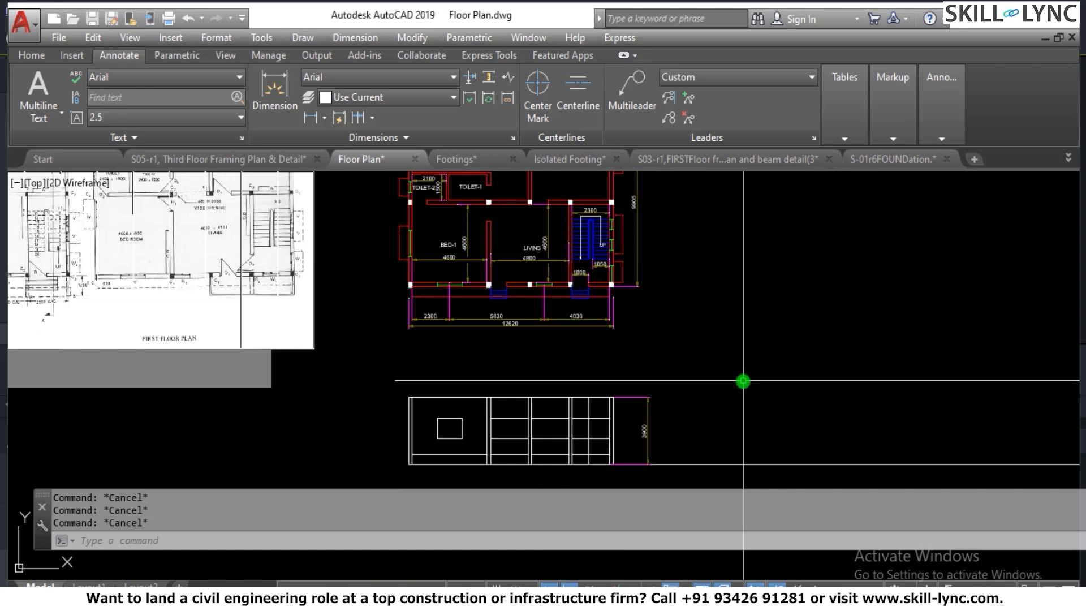
mouse_move(742, 381)
left_mouse_down()
mouse_move(503, 501)
mouse_move(511, 432)
mouse_move(519, 443)
left_mouse_up()
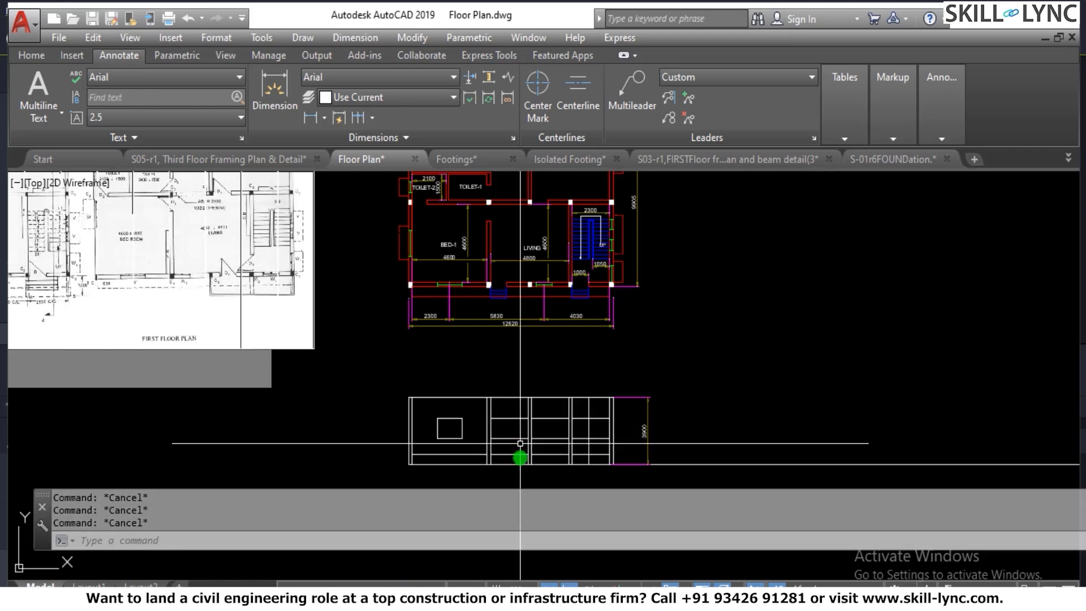
left_click(512, 433)
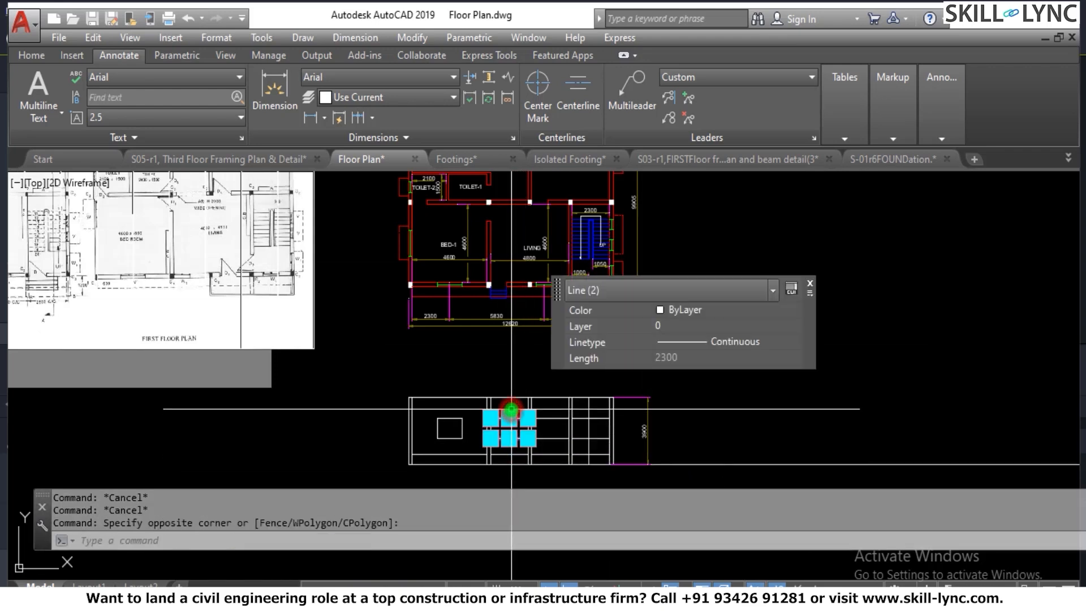
type("E")
key("Return")
left_click_drag(500, 307, 526, 427)
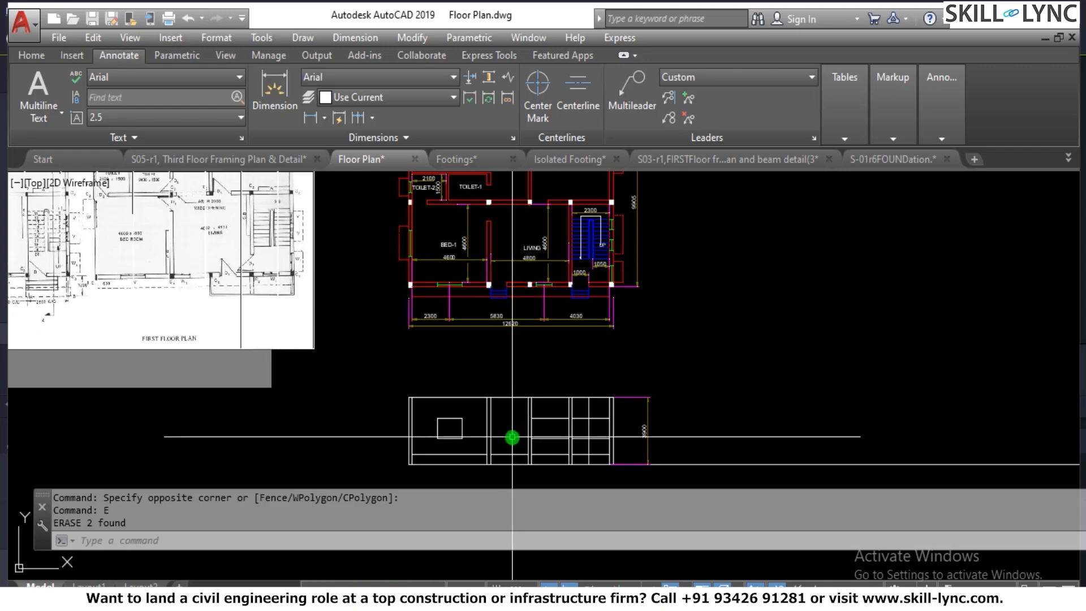
Draw vertical construction lines through both ends of the living room's front window, down across the elevation.
scroll(512, 436, "down", 2)
scroll(542, 427, "up", 2)
key("Escape")
key("Escape")
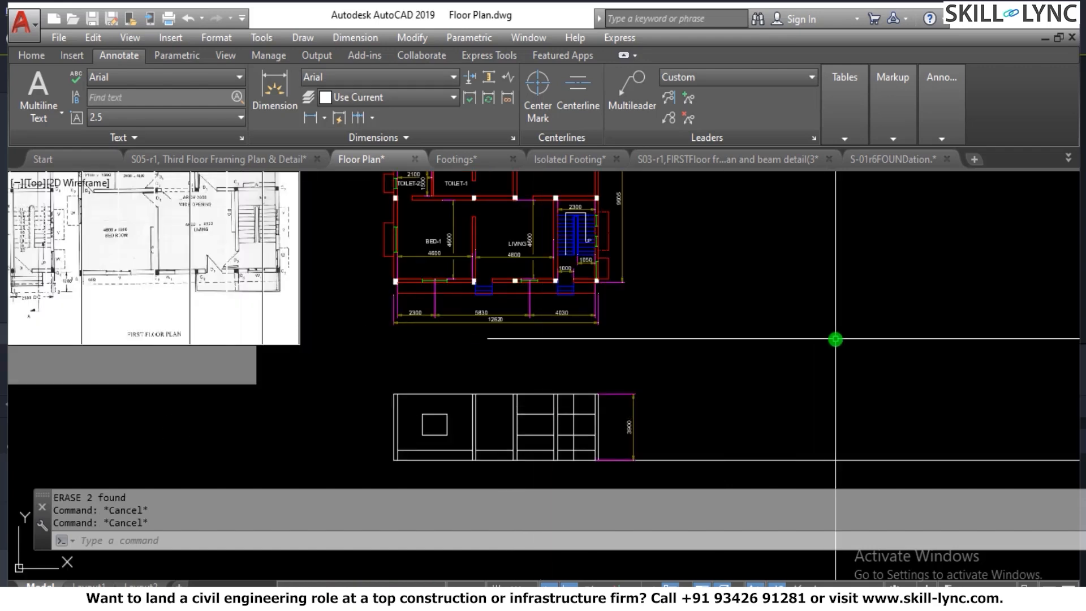
type("XL")
key("Return")
type("v")
key("Return")
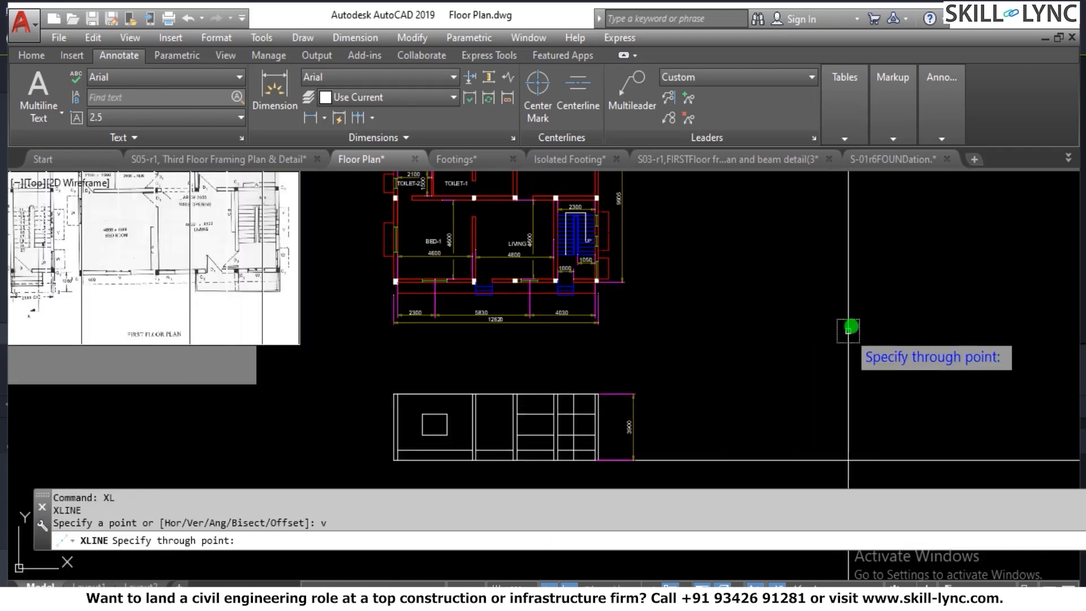
scroll(564, 342, "up", 6)
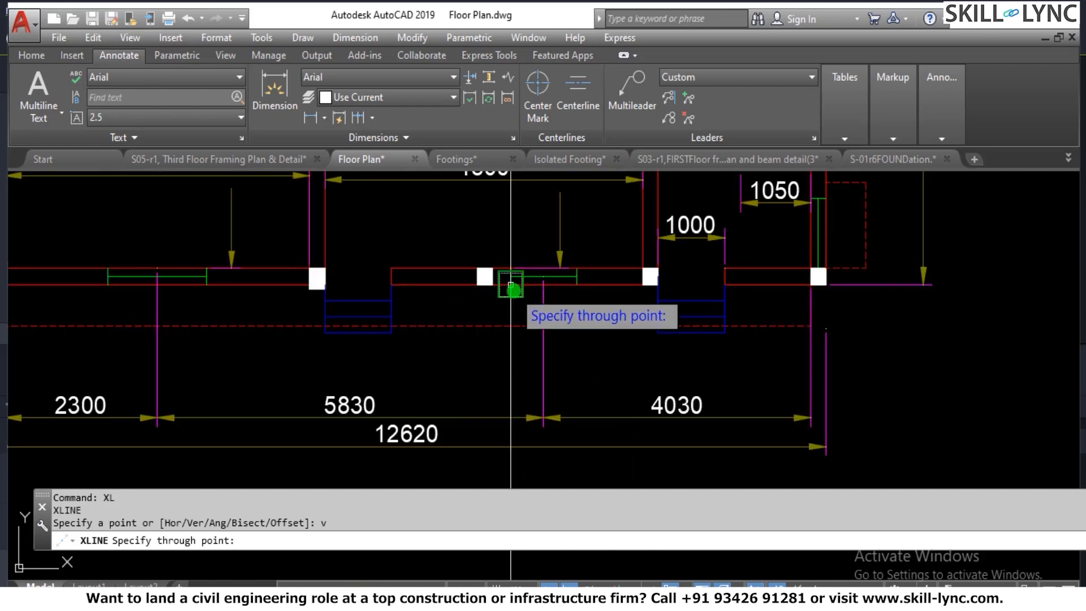
left_click(577, 284)
scroll(575, 284, "down", 5)
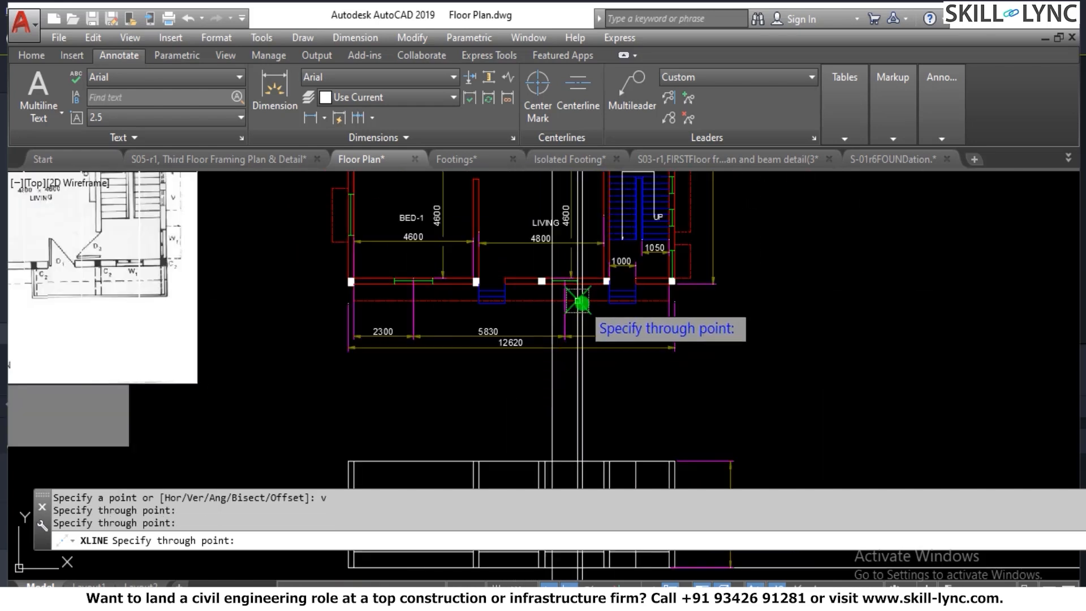
scroll(582, 303, "down", 3)
scroll(607, 430, "up", 6)
key("Escape")
key("Escape")
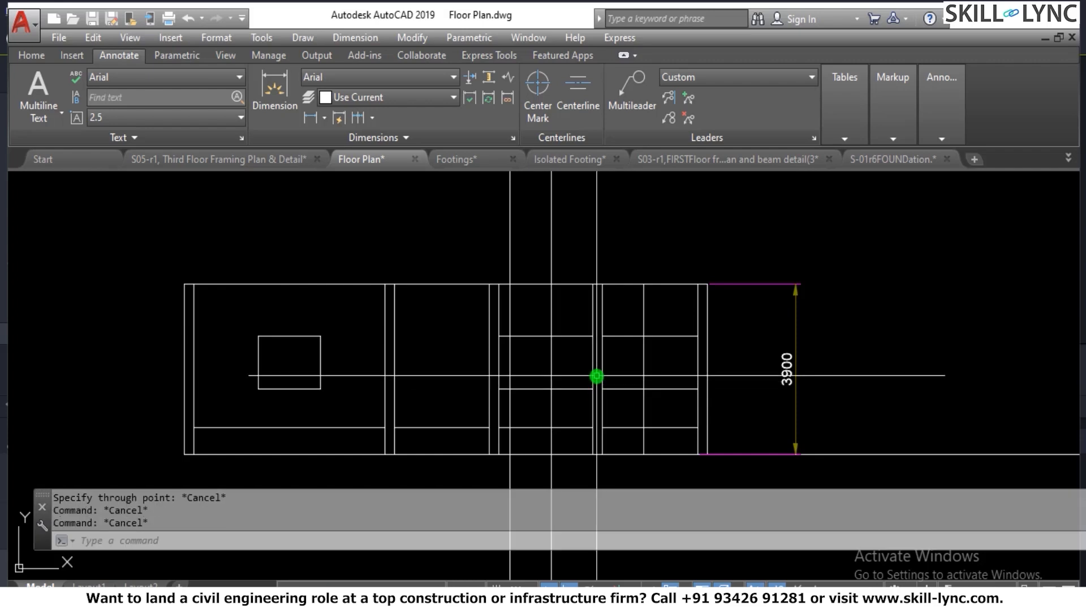
Trim the construction lines above the living room window's head and the head line on both sides of the opening.
key("Return")
key("Return")
left_click(566, 322)
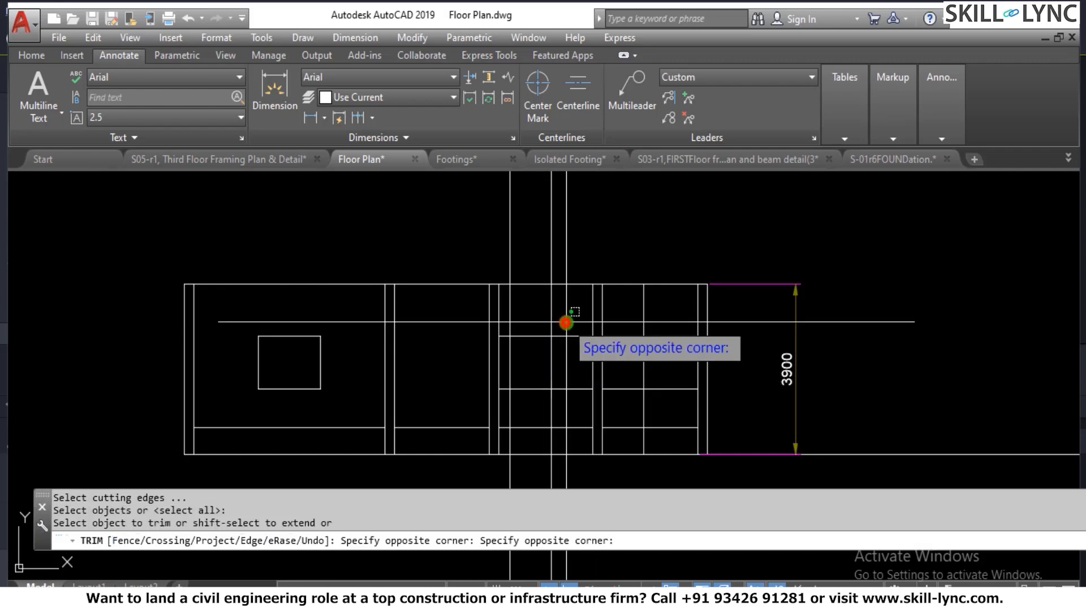
left_click(508, 314)
scroll(500, 328, "up", 2)
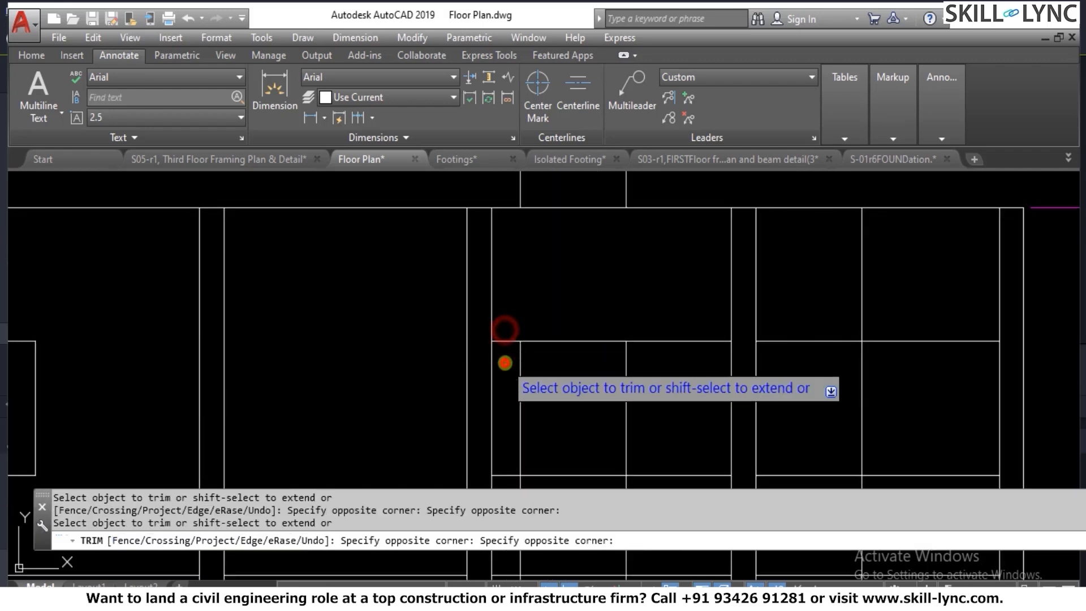
scroll(514, 347, "up", 2)
left_click(511, 355)
left_click(502, 329)
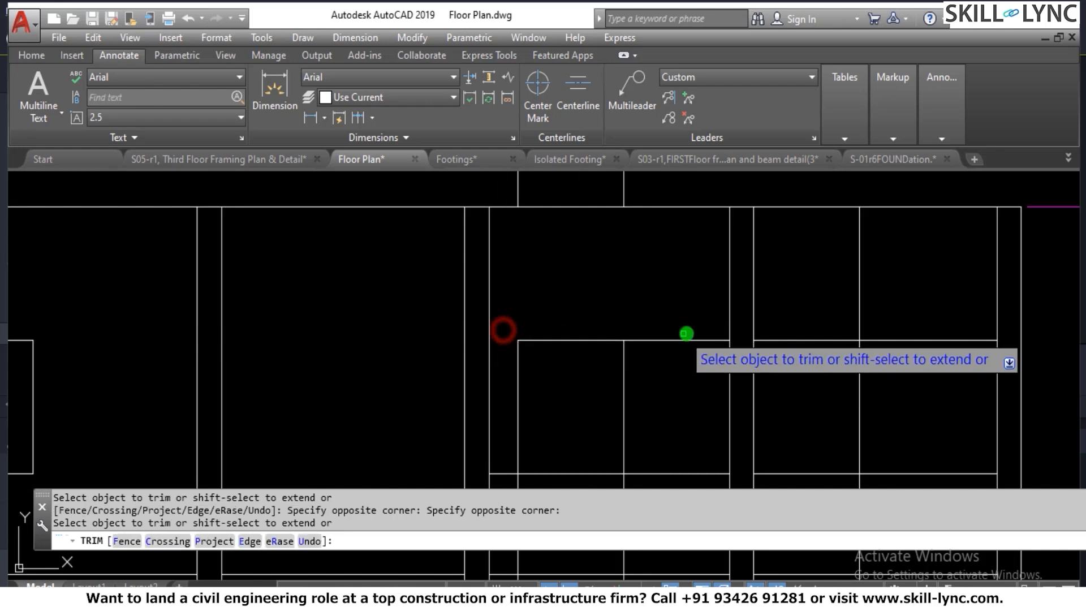
scroll(656, 362, "down", 3)
scroll(667, 395, "up", 1)
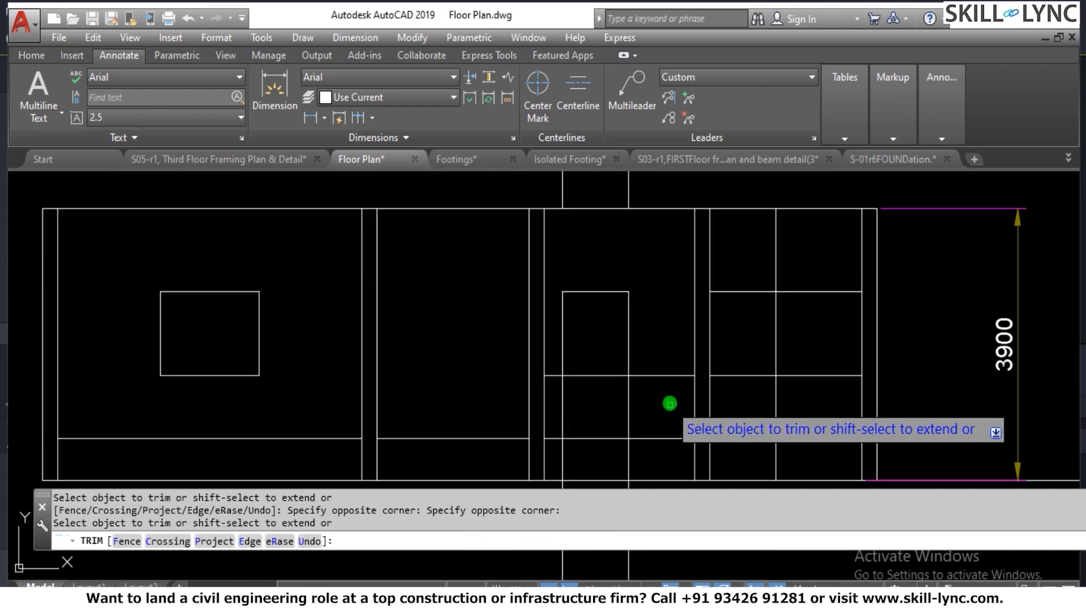
Trim the sill line beside the living room window and the construction lines between the sill and floor line.
left_click(650, 383)
left_click(551, 419)
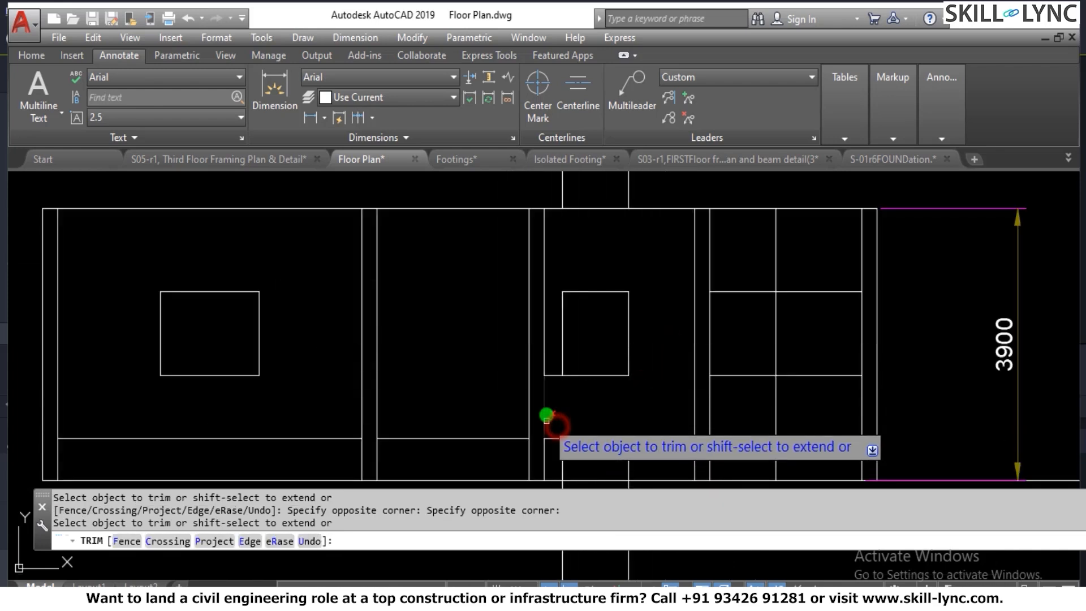
scroll(552, 392, "up", 2)
left_click(552, 392)
left_click(555, 304)
scroll(572, 390, "down", 4)
key("Escape")
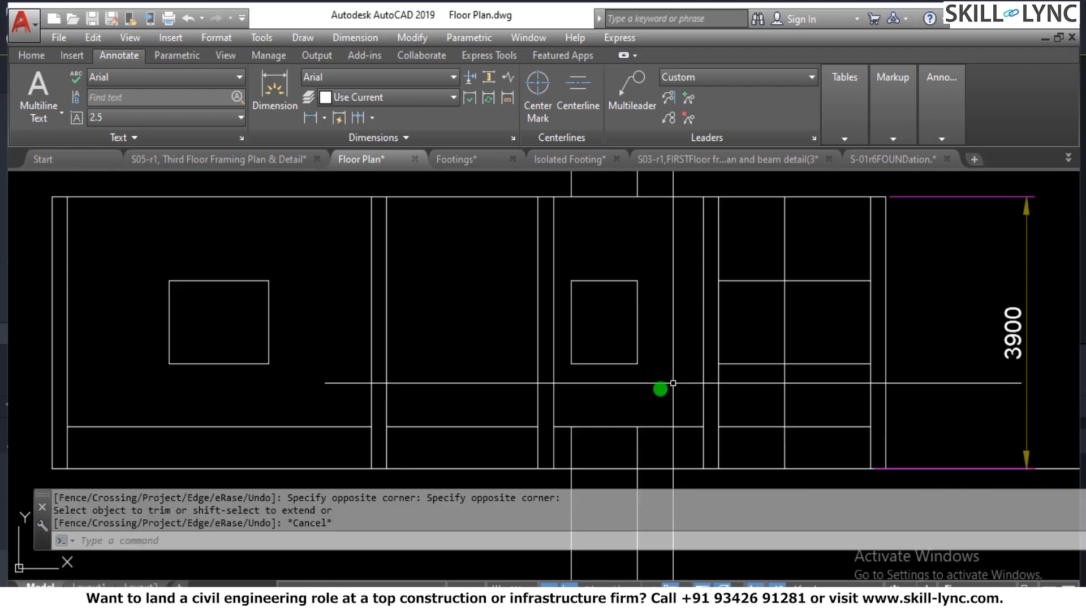
Erase the vertical guide line and the two horizontal head and sill lines in the elevation's staircase bay.
scroll(644, 396, "down", 2)
key("Escape")
scroll(630, 400, "down", 3)
scroll(647, 354, "up", 2)
scroll(662, 417, "up", 3)
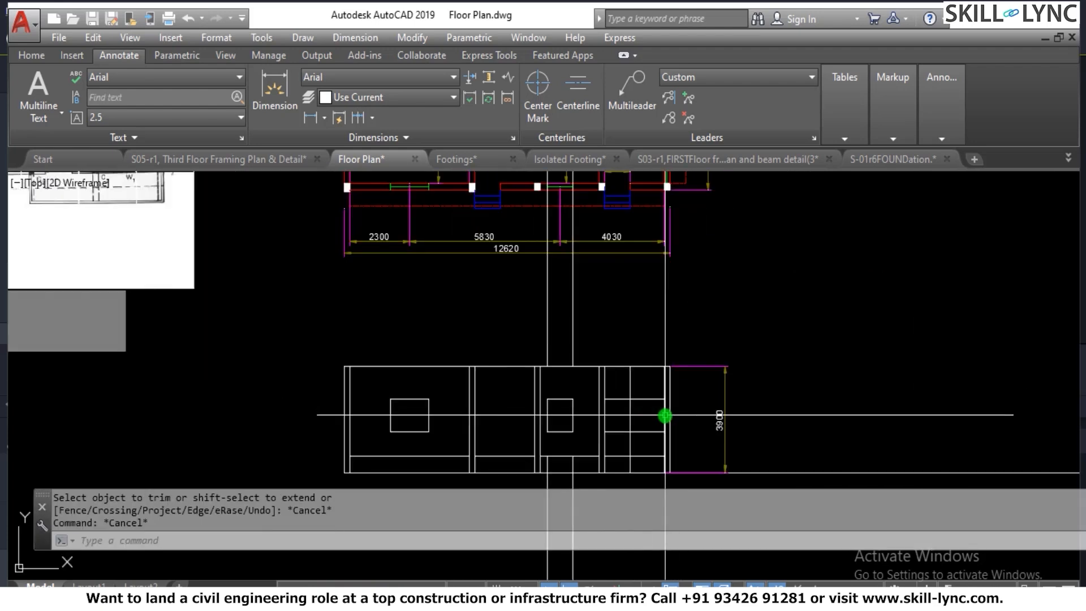
left_click(635, 462)
left_click(582, 347)
type("e")
key("Return")
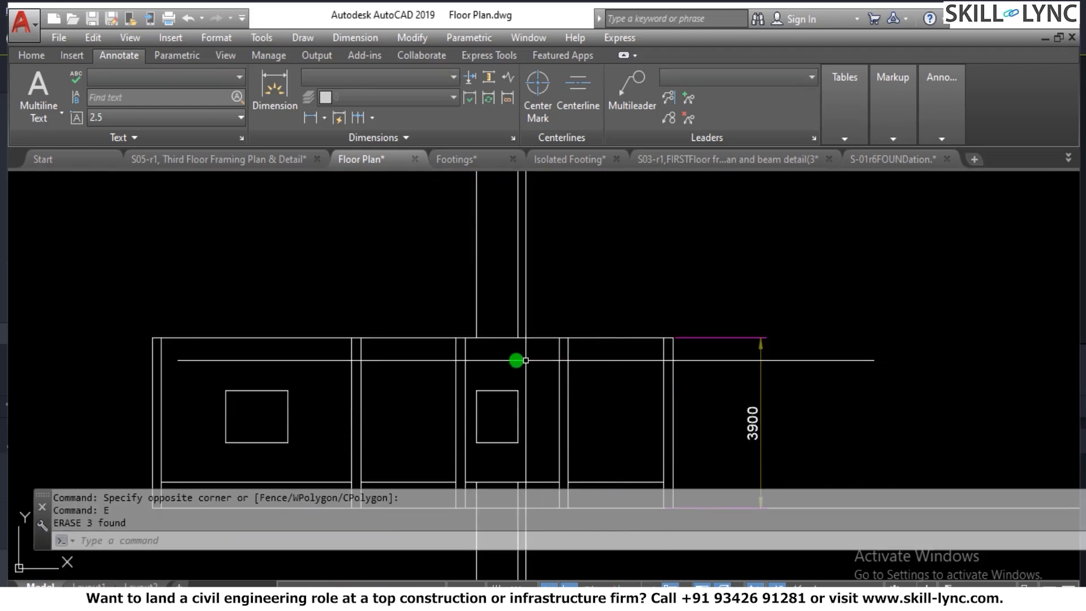
Erase the two construction line remnants running below the living room window from the floor line.
scroll(553, 349, "down", 2)
scroll(533, 450, "up", 2)
left_click(545, 484)
left_click(448, 478)
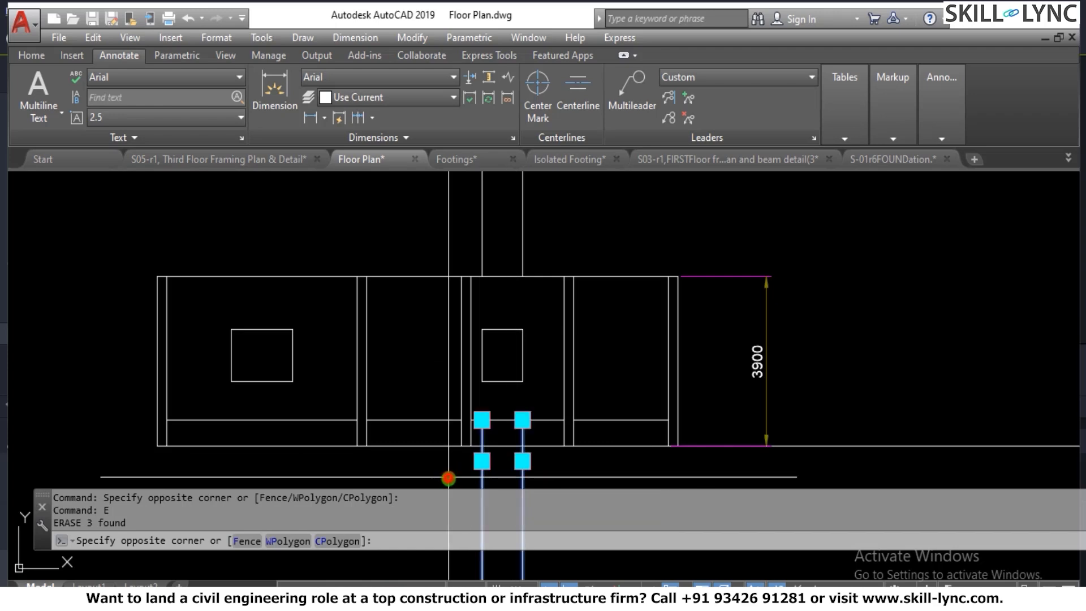
type("e")
key("Return")
Erase the two construction line remnants between the floor plan and the top of the elevation.
scroll(595, 400, "down", 4)
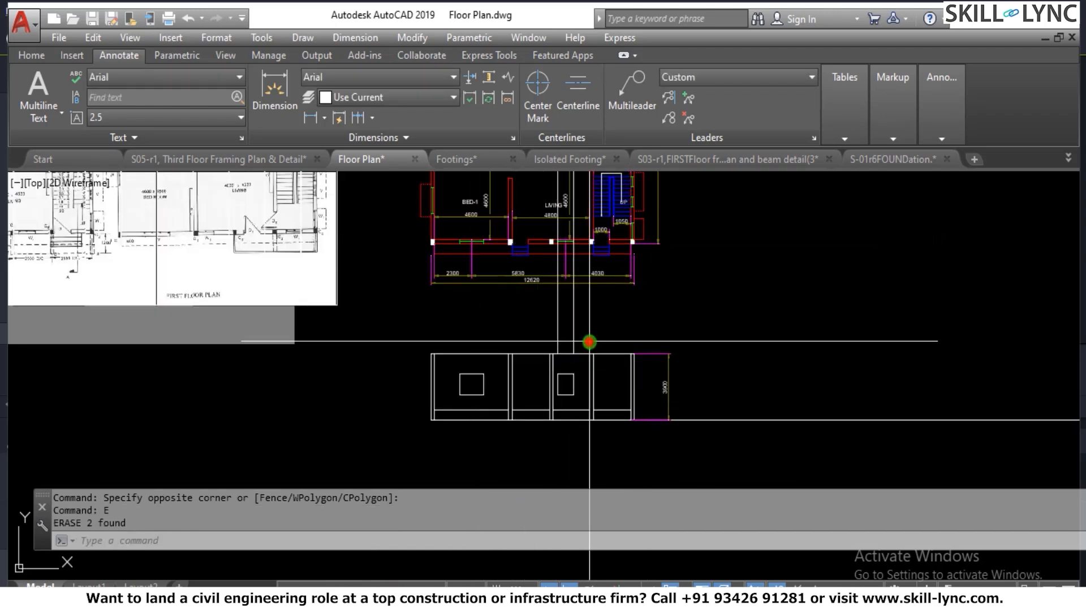
left_click(589, 341)
left_click(550, 317)
type("e")
key("Return")
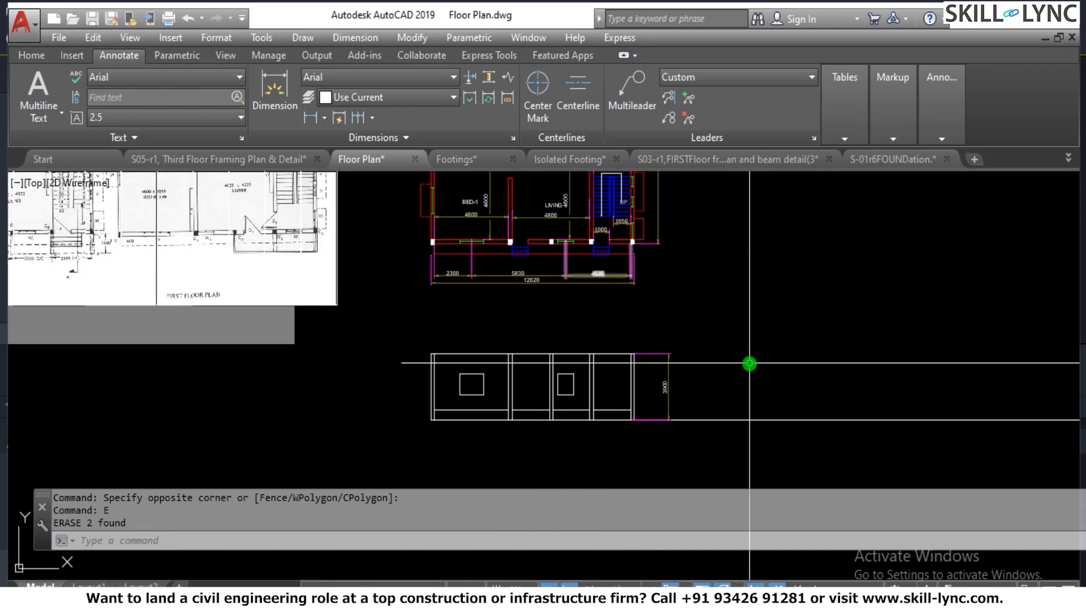
Add a vertical linear dimension from the bedroom window's sill to the floor line, placed outside the elevation's left wall.
scroll(703, 322, "down", 2)
scroll(659, 278, "up", 4)
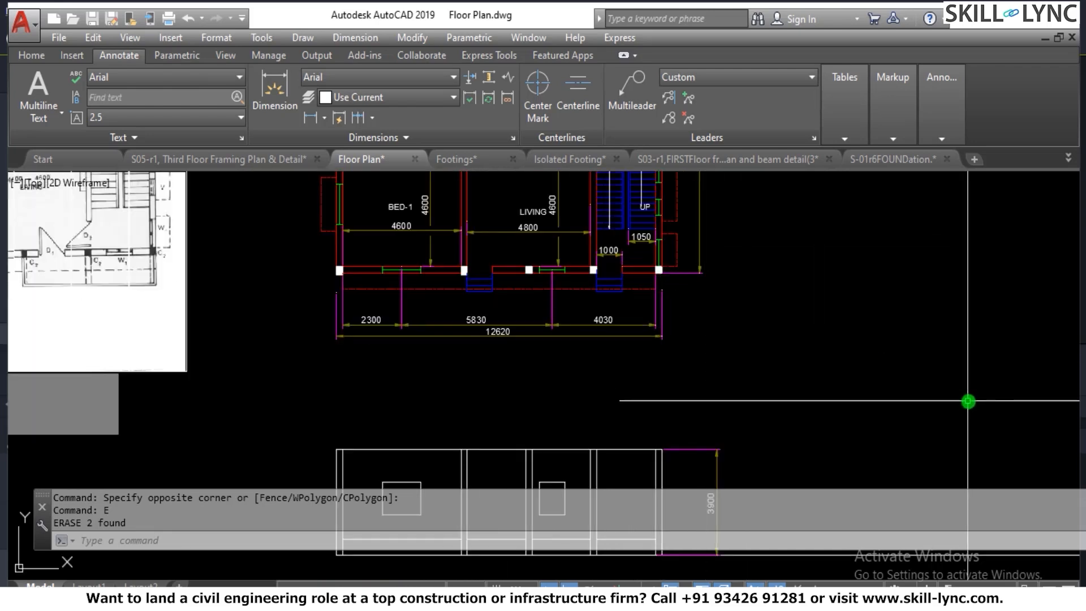
scroll(494, 436, "down", 2)
scroll(431, 395, "up", 2)
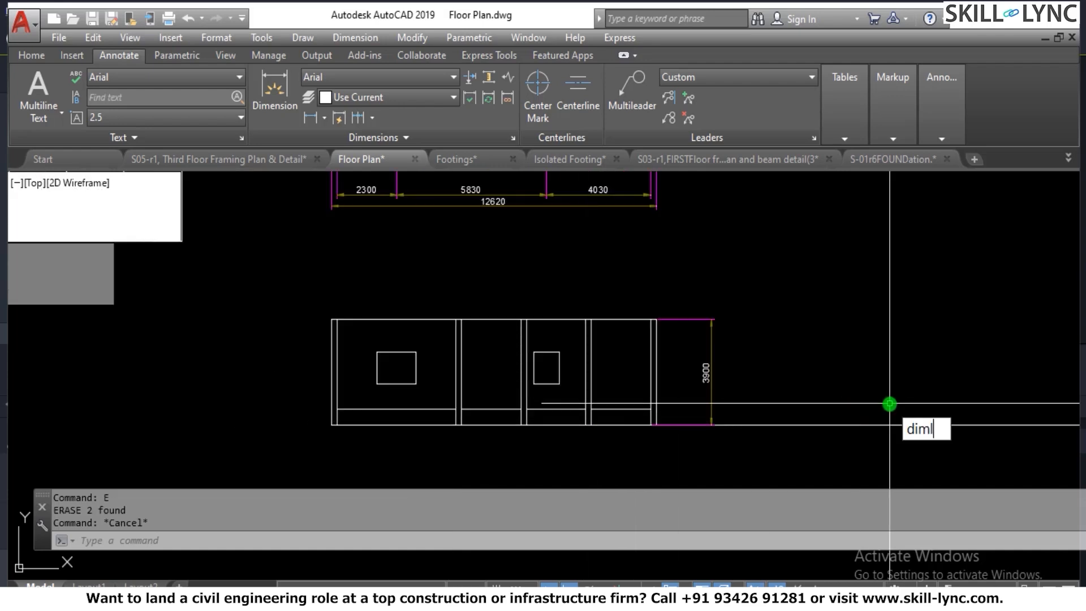
key("Return")
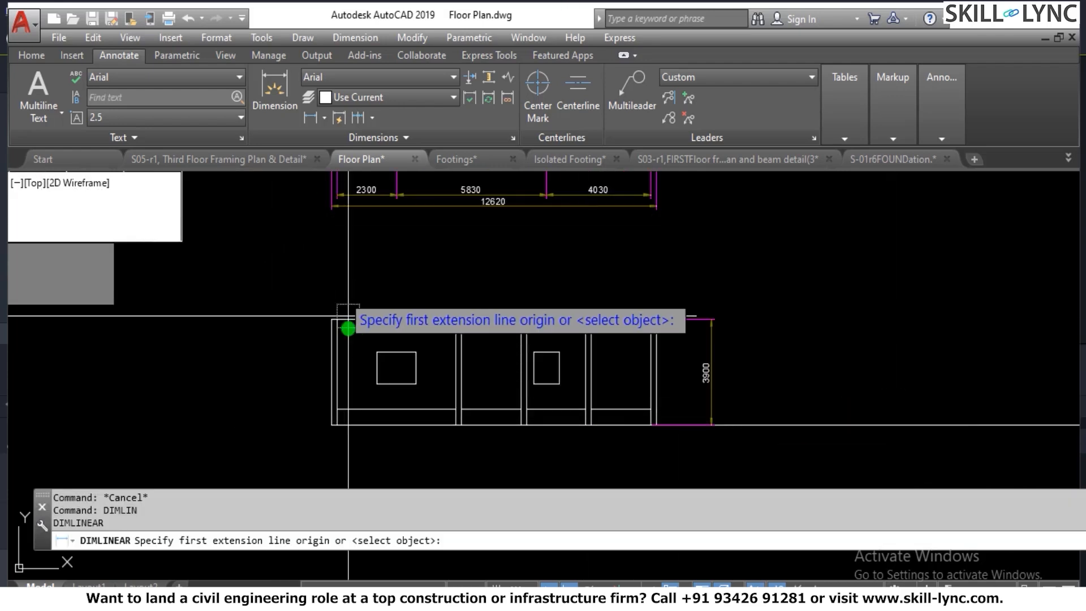
left_click(373, 388)
scroll(324, 407, "up", 4)
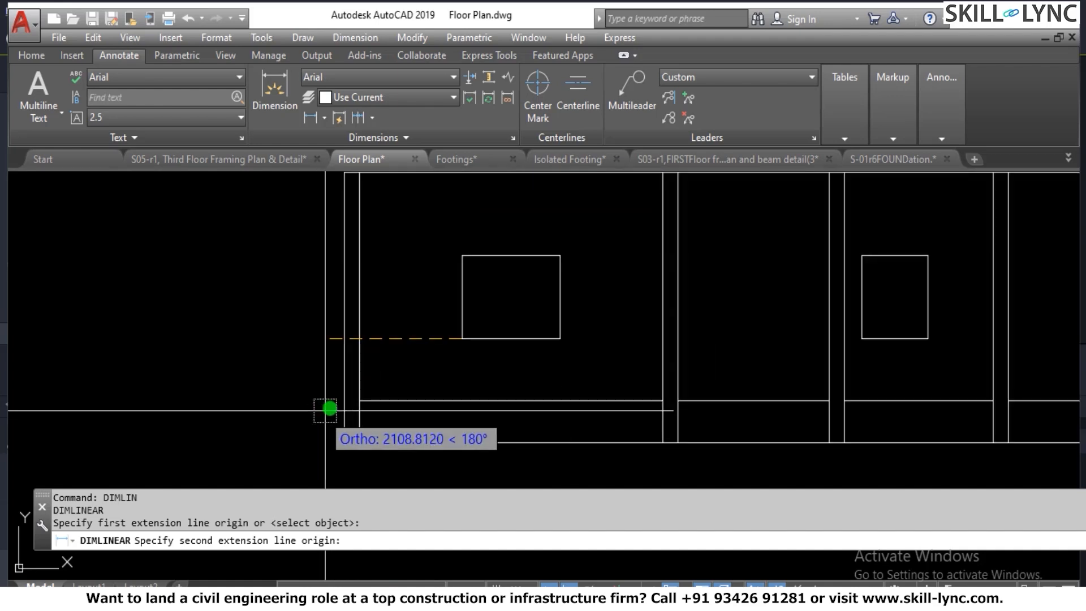
left_click(353, 401)
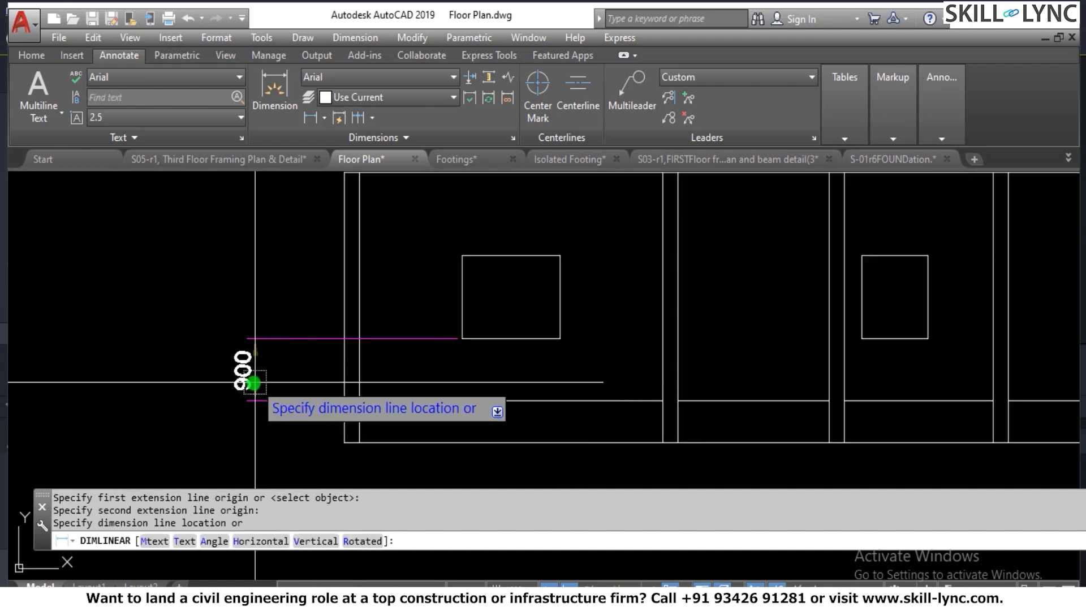
left_click(253, 382)
key("Escape")
key("Return")
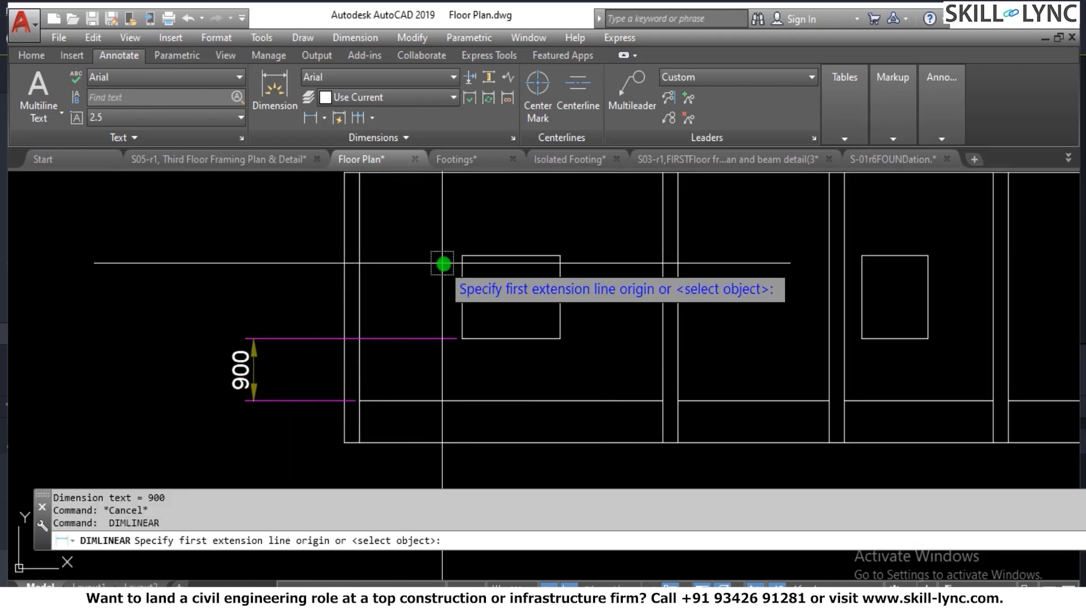
left_click(455, 258)
key("Escape")
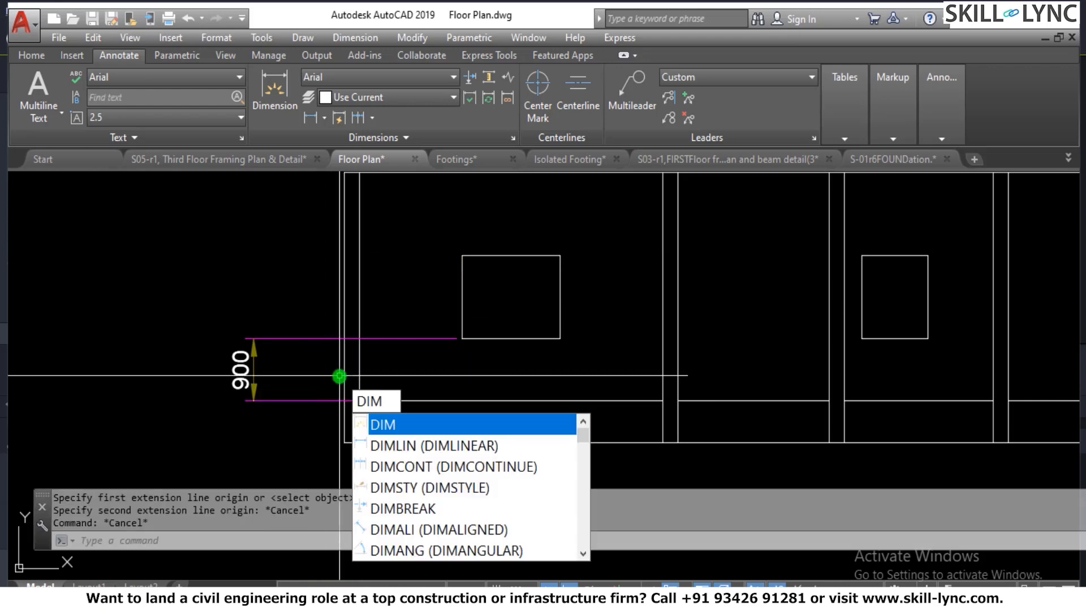
key("Escape")
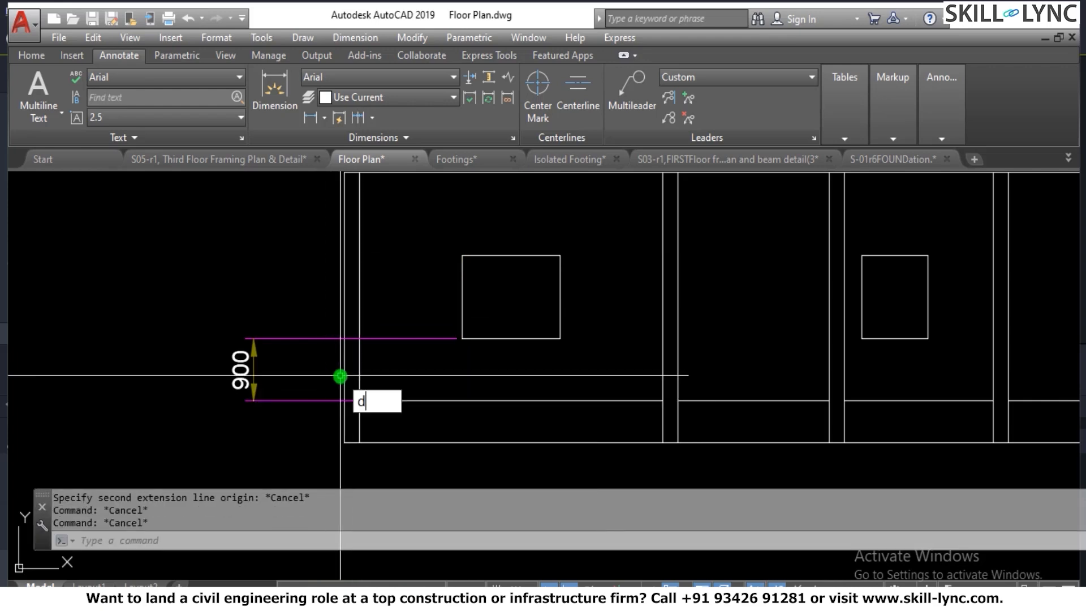
key("Return")
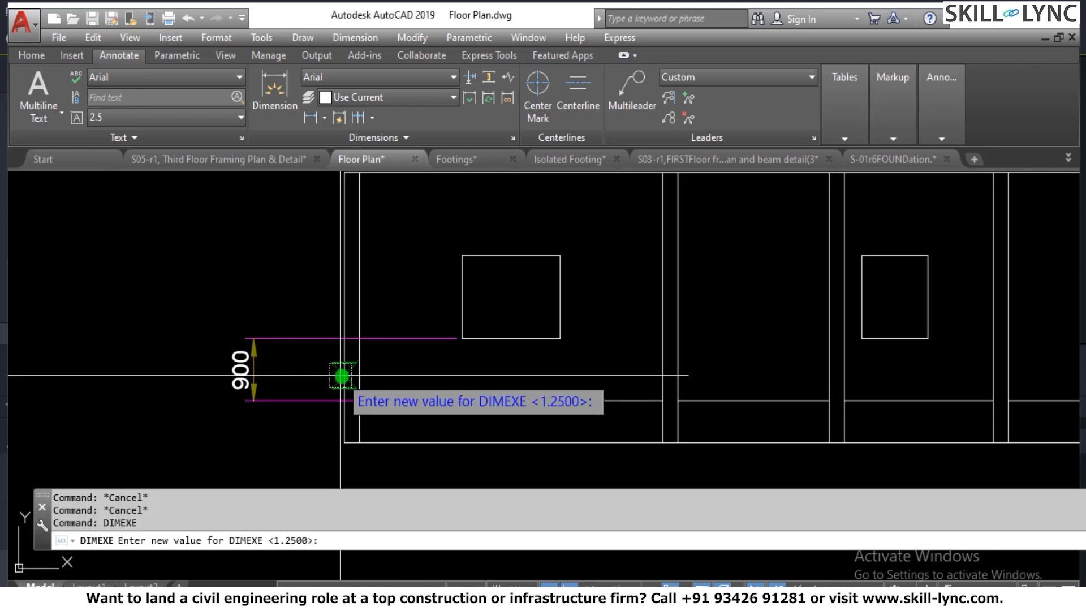
left_click(359, 400)
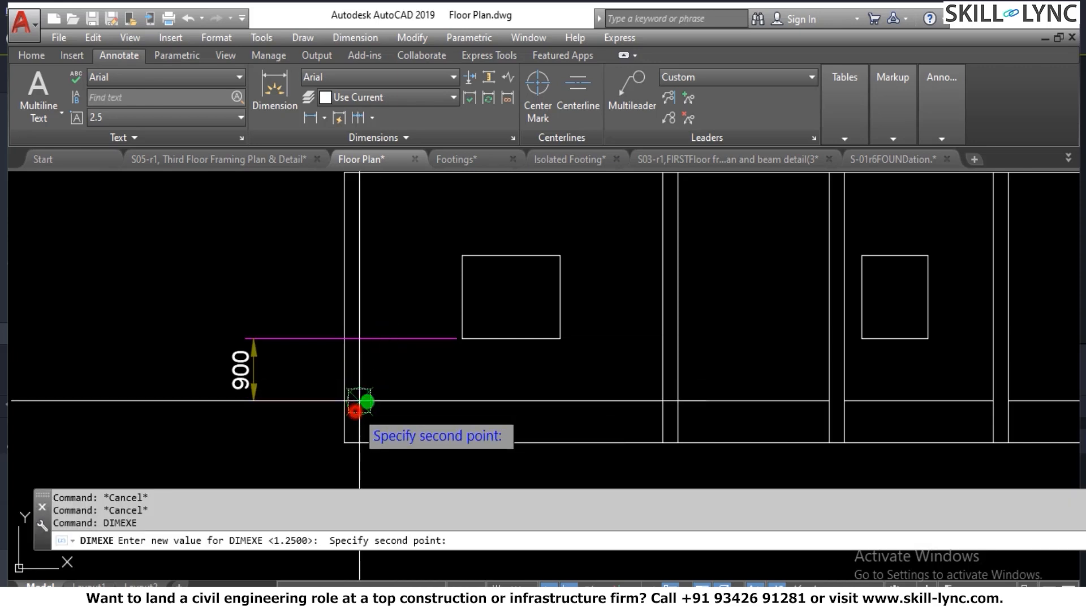
left_click(443, 261)
key("Escape")
key("Escape")
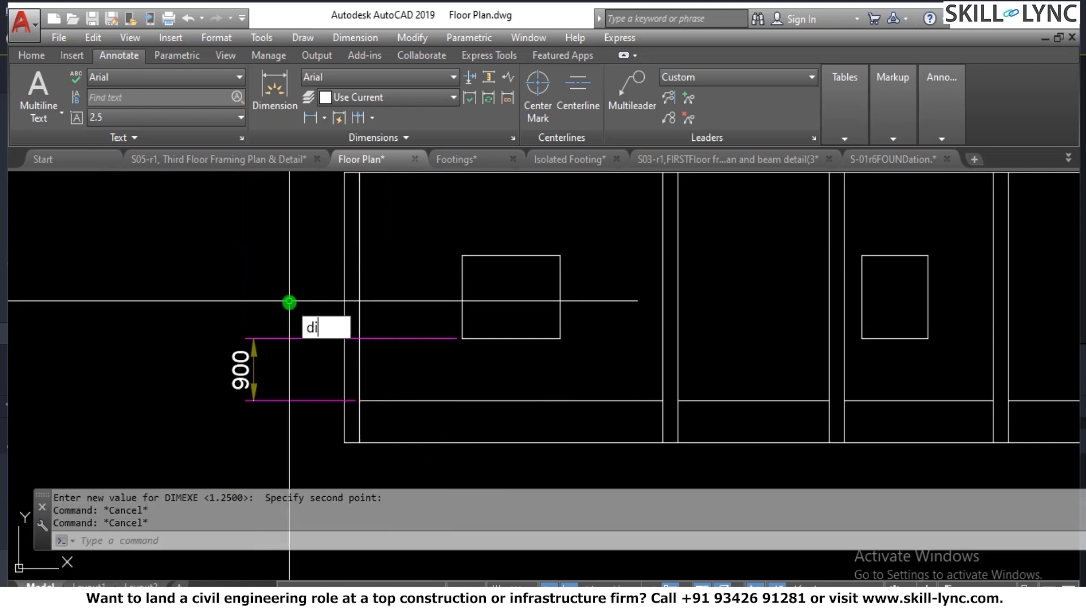
Add a baseline dimension from the floor line to the bedroom window's head, using the sill dimension as the base.
type("dimba")
key("Return")
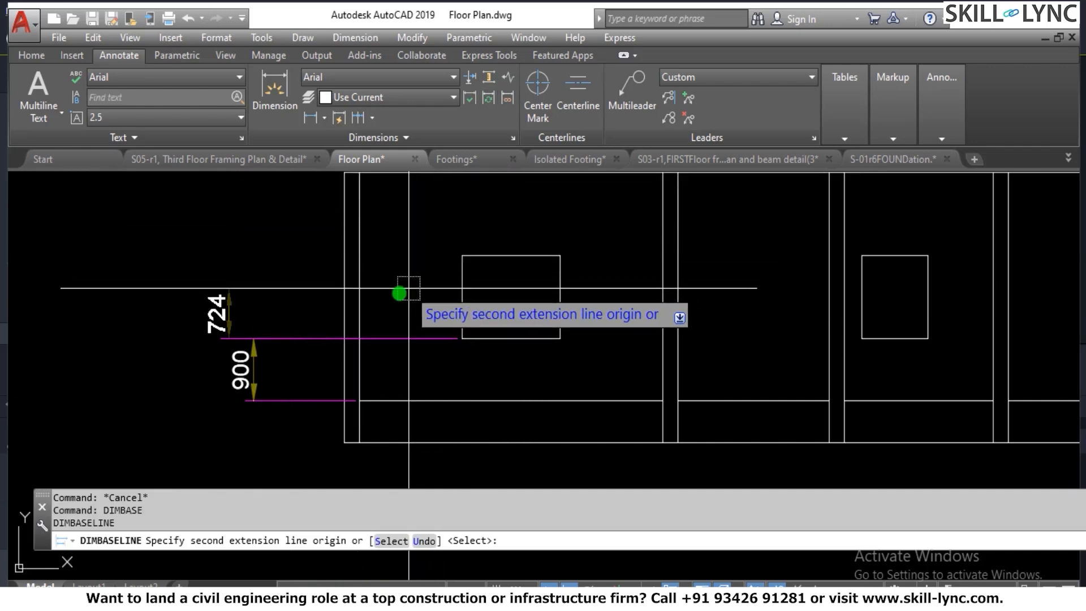
key("Return")
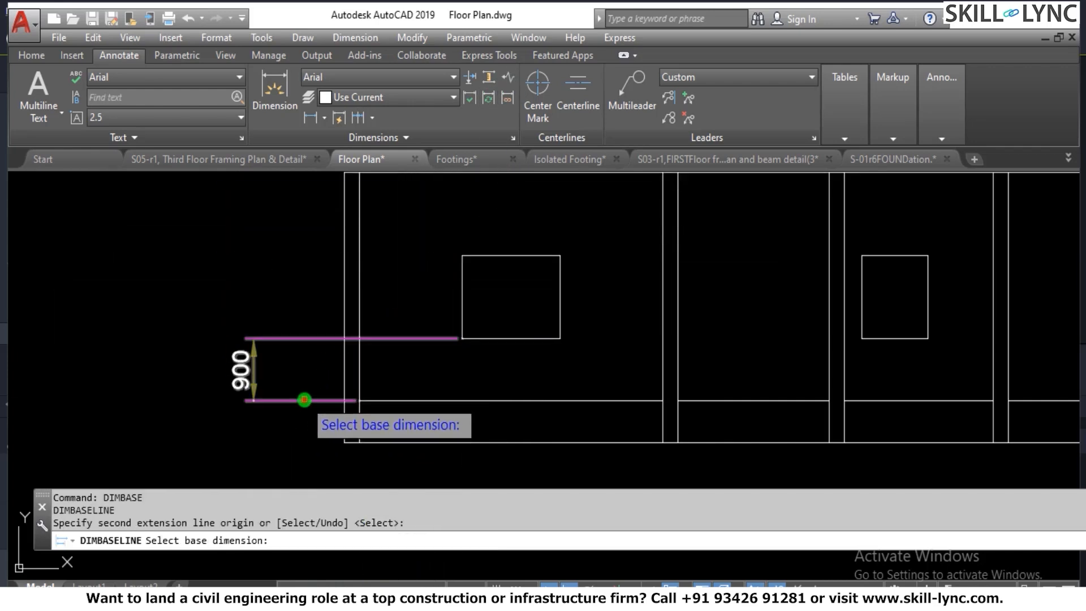
left_click(304, 400)
left_click(457, 255)
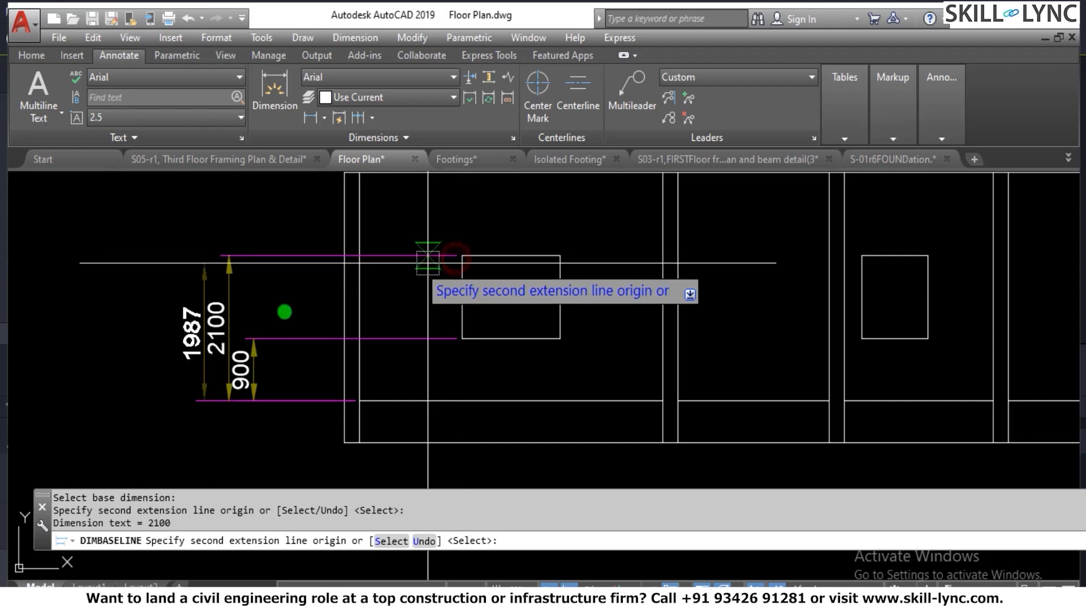
key("Escape")
Erase the horizontal floor line below the bedroom window in the elevation's leftmost bay.
scroll(516, 359, "down", 3)
scroll(574, 325, "up", 2)
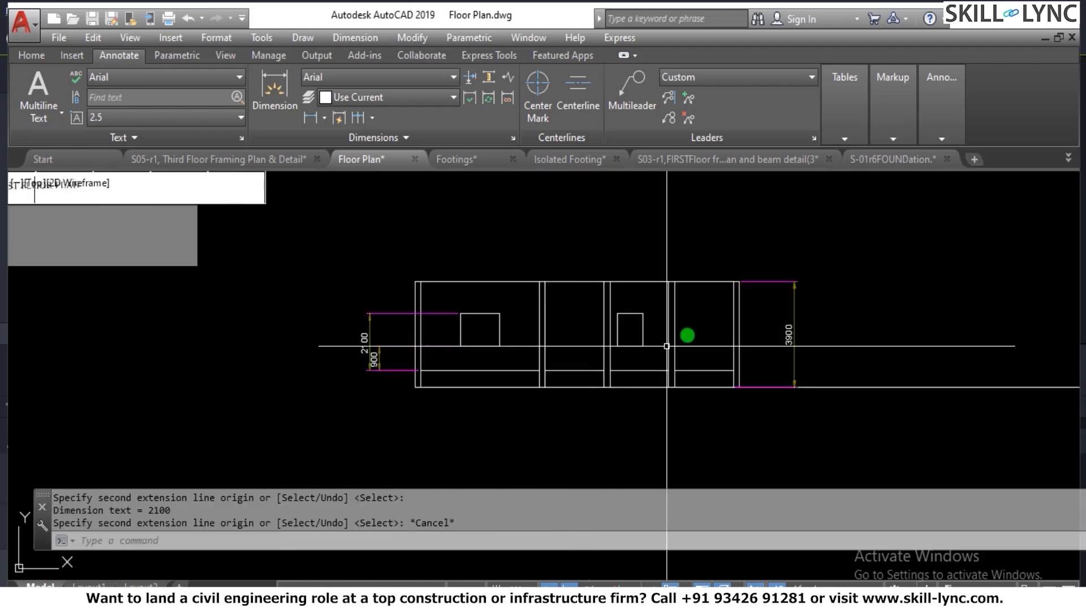
scroll(526, 370, "up", 4)
left_click(448, 391)
left_click(417, 358)
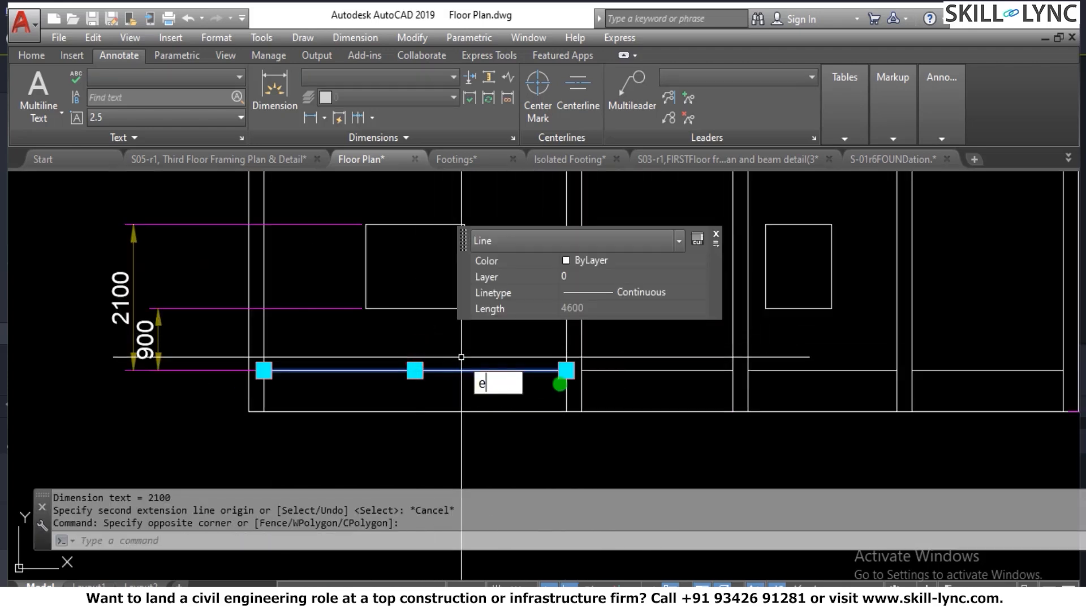
key("Return")
key("Escape")
scroll(634, 374, "down", 5)
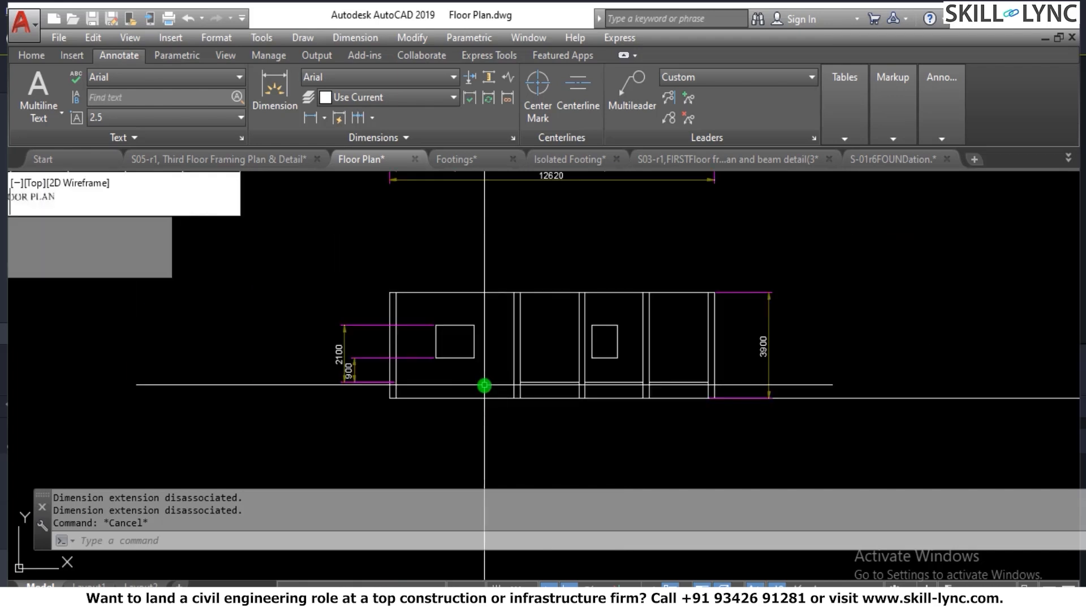
key("Escape")
scroll(525, 308, "up", 2)
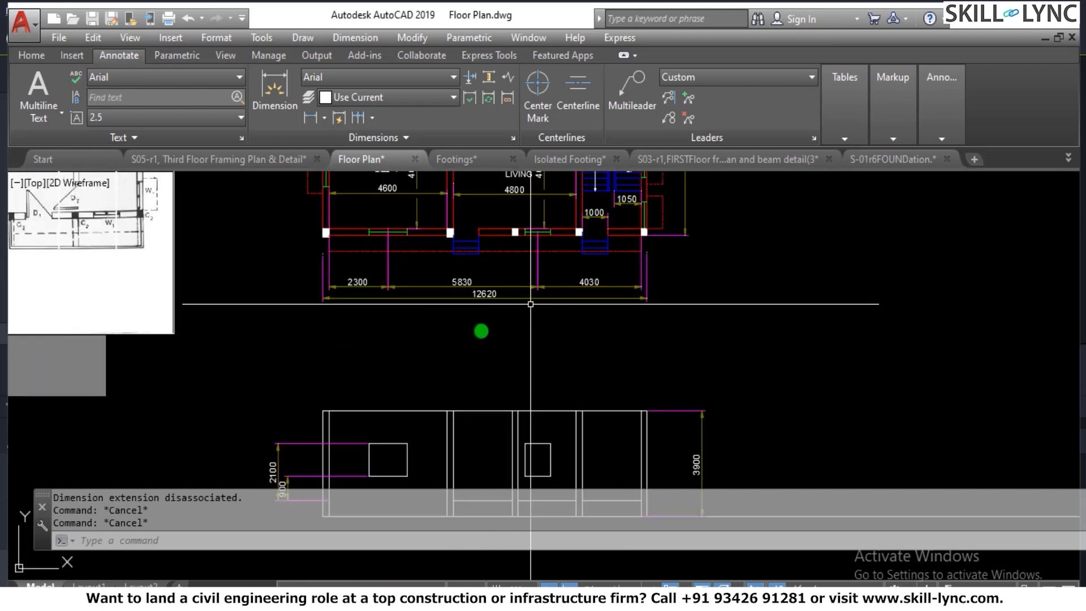
scroll(405, 372, "up", 4)
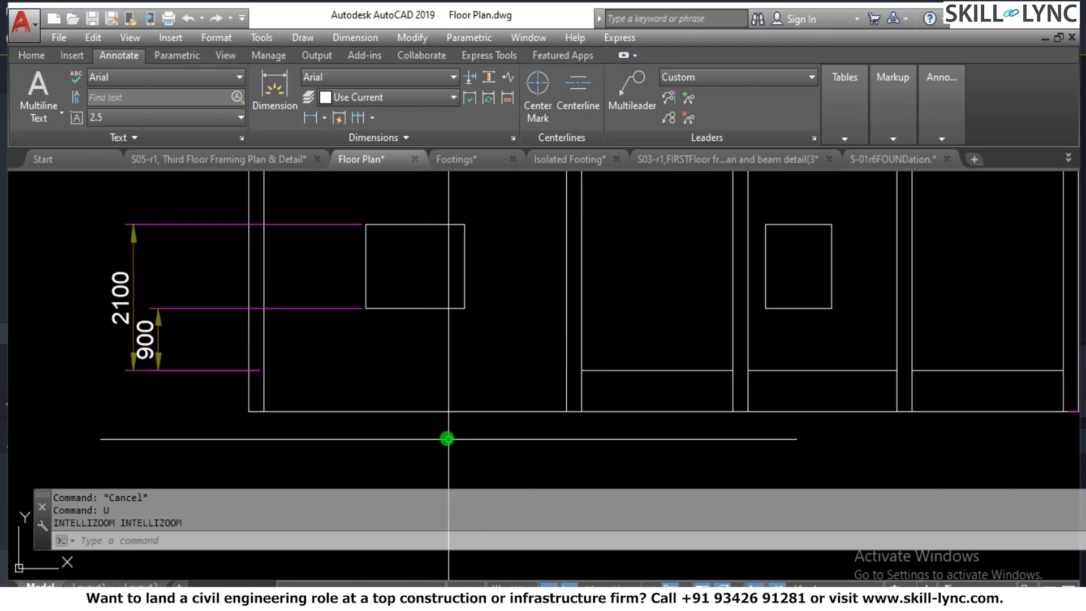
Undo the erasure of the floor line in the elevation's leftmost bay.
key("Return")
scroll(489, 411, "down", 2)
scroll(497, 407, "down", 1)
scroll(596, 374, "up", 1)
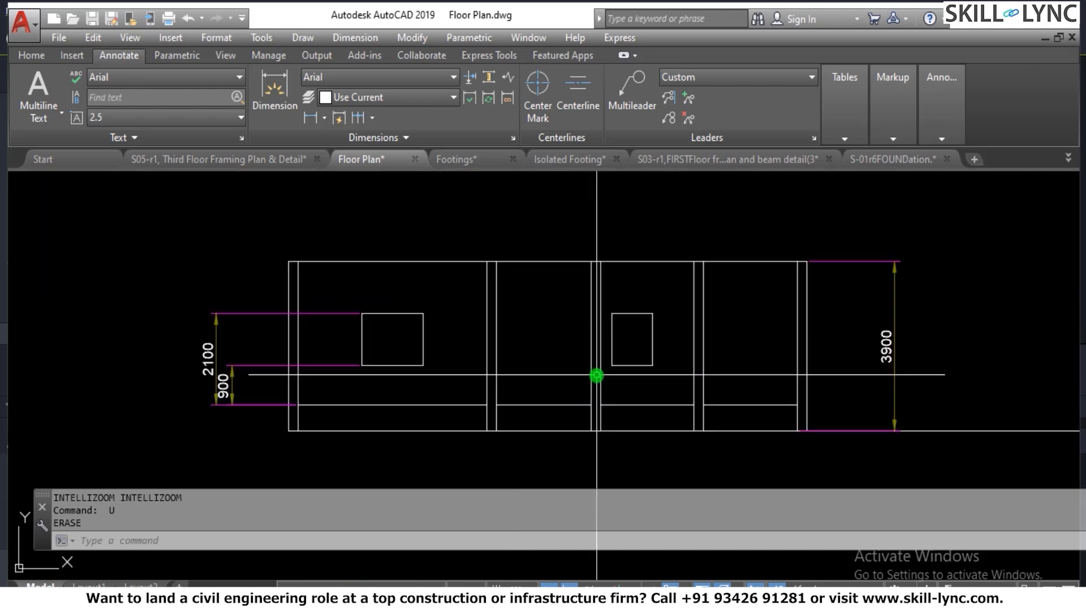
scroll(566, 395, "down", 4)
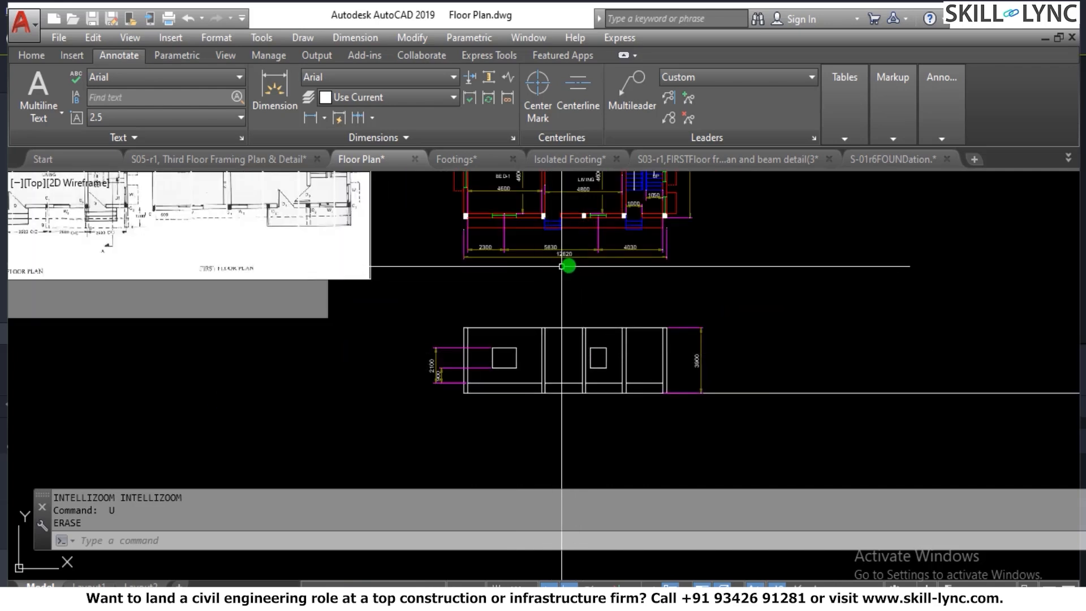
scroll(562, 265, "up", 2)
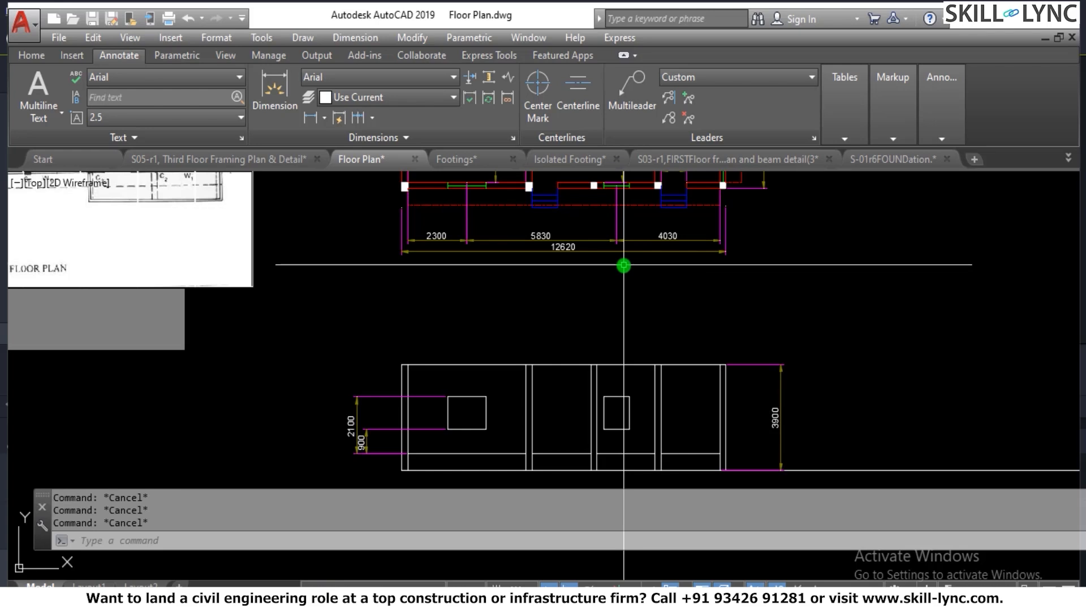
Draw a horizontal construction line through the lower-left corner of the entrance steps beside the bedroom on the floor plan.
type("Line")
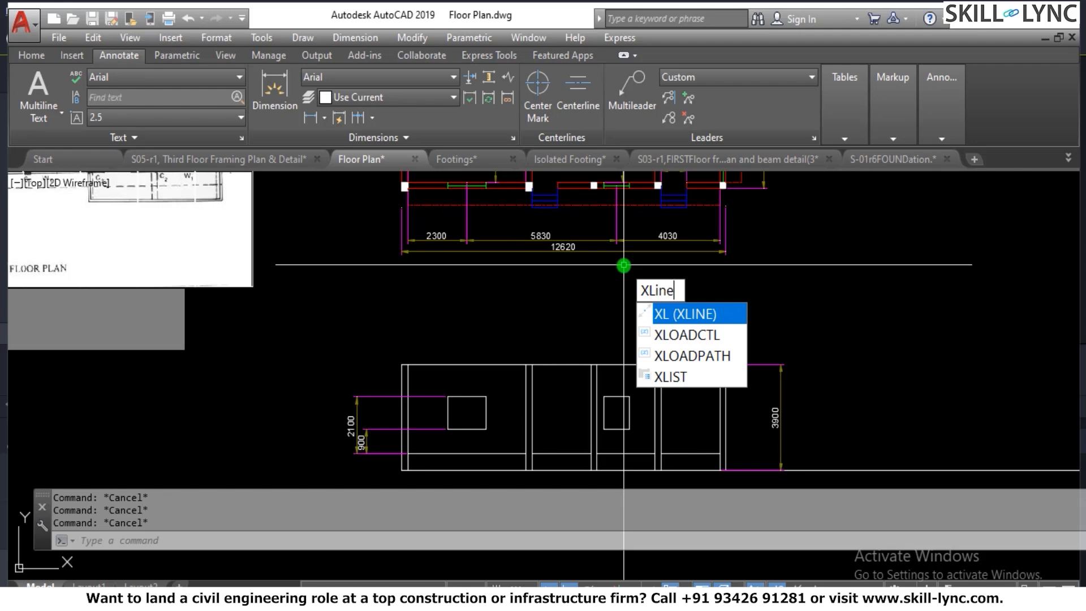
key("Return")
scroll(566, 226, "up", 4)
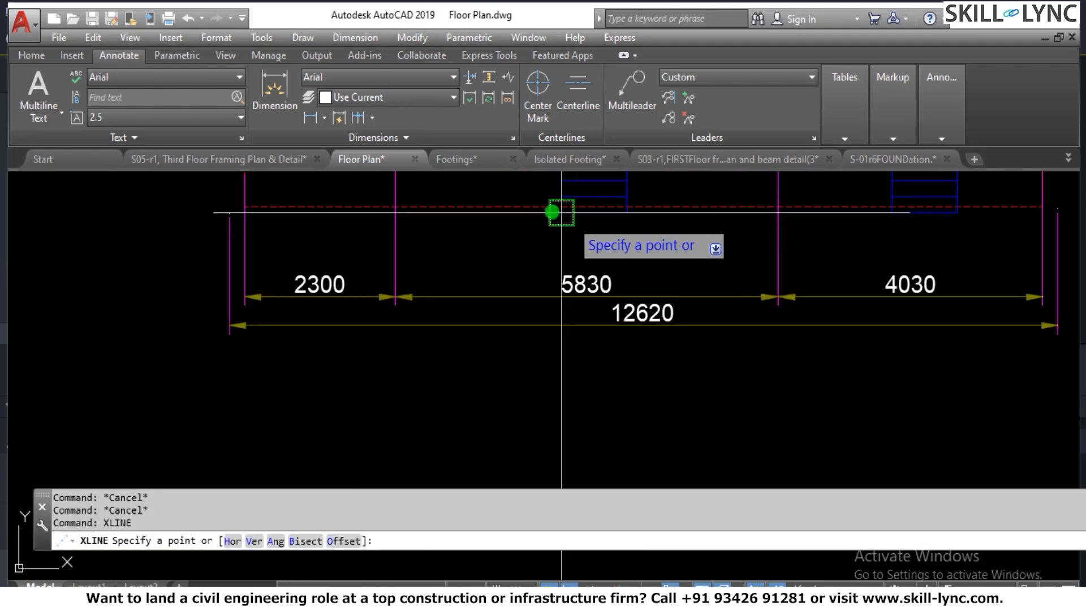
left_click(561, 212)
scroll(616, 204, "down", 4)
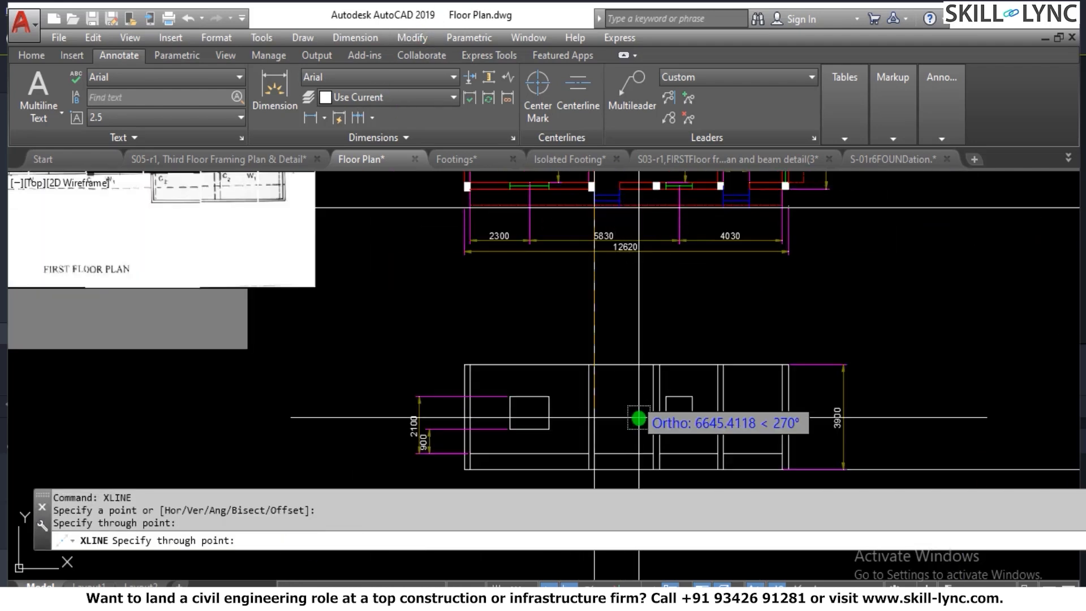
key("Escape")
Project both side edges of the entrance steps beside the bedroom down through the elevation with vertical construction lines.
key("Return")
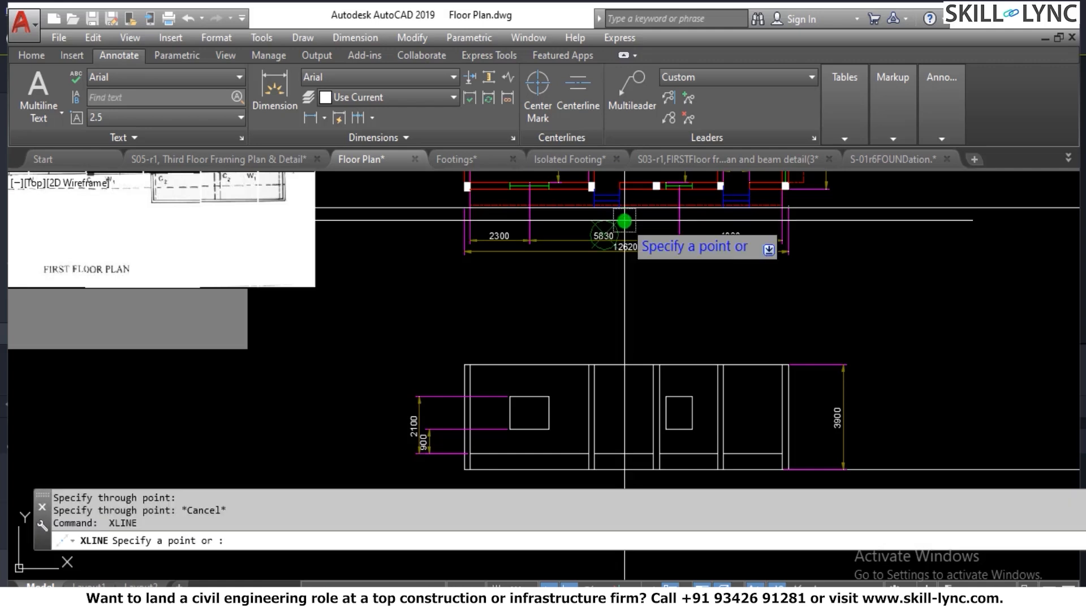
type("v")
key("Return")
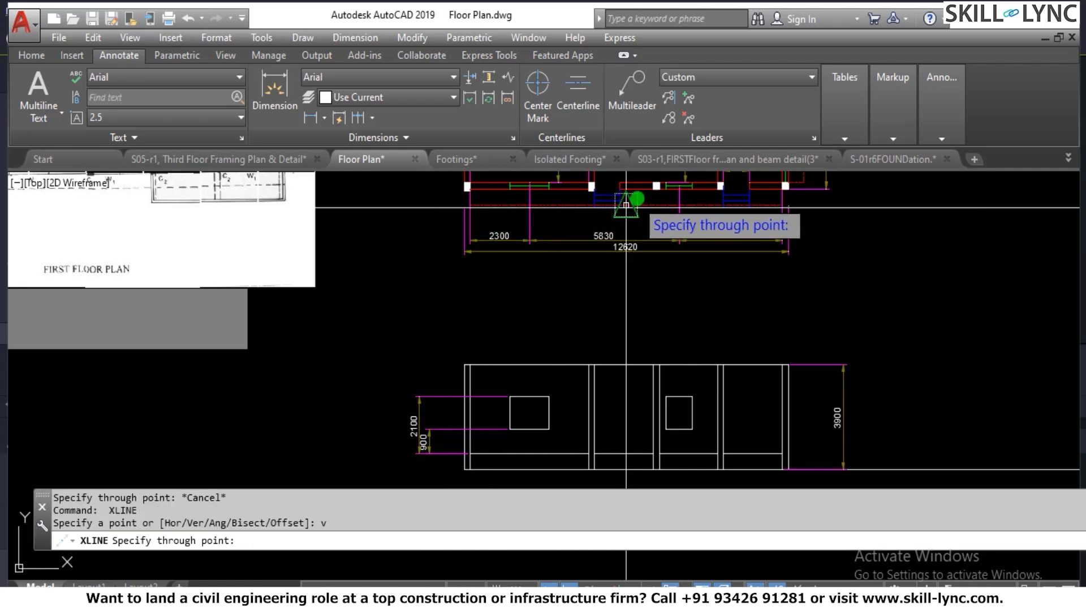
scroll(609, 192, "up", 2)
left_click(610, 186)
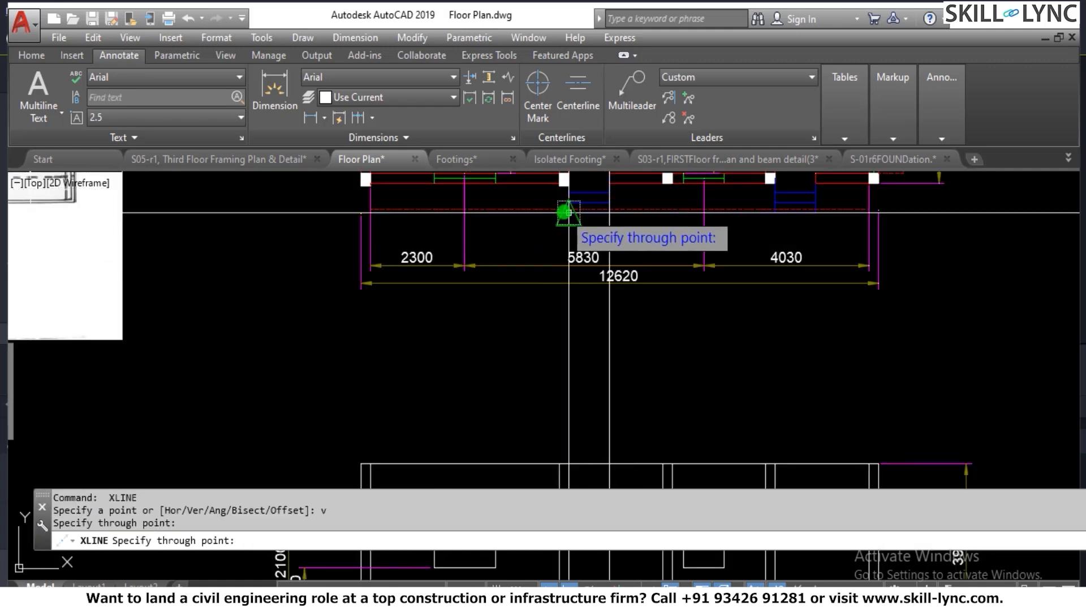
left_click(568, 213)
scroll(579, 192, "down", 2)
scroll(618, 434, "up", 2)
key("Escape")
key("Escape")
key("Escape")
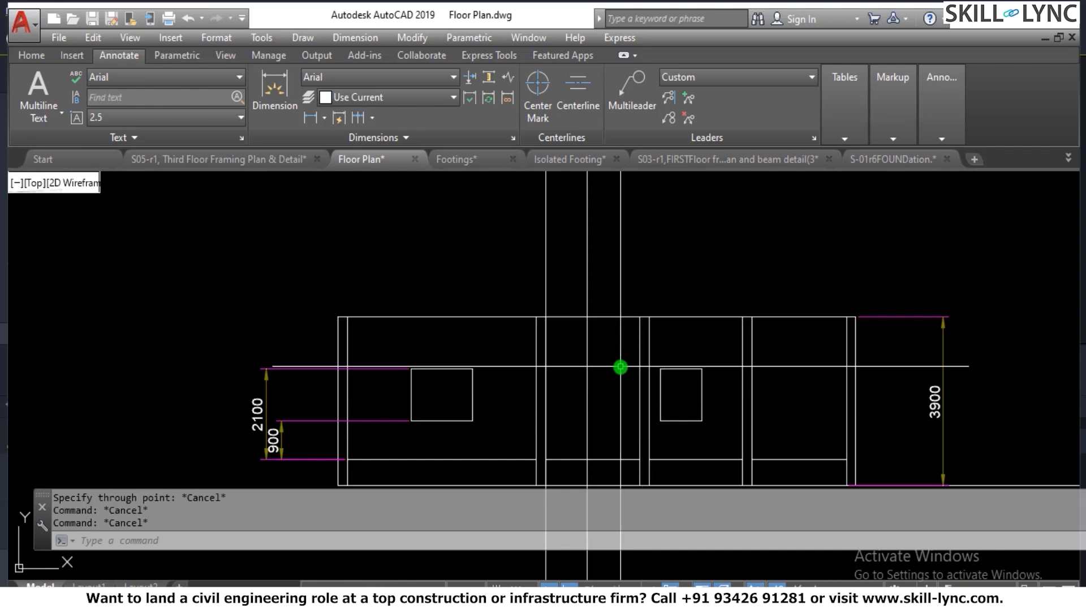
Draw a horizontal head line from the bedroom window's top-right corner across the second bay to its far wall.
type("l")
key("Return")
left_click(472, 368)
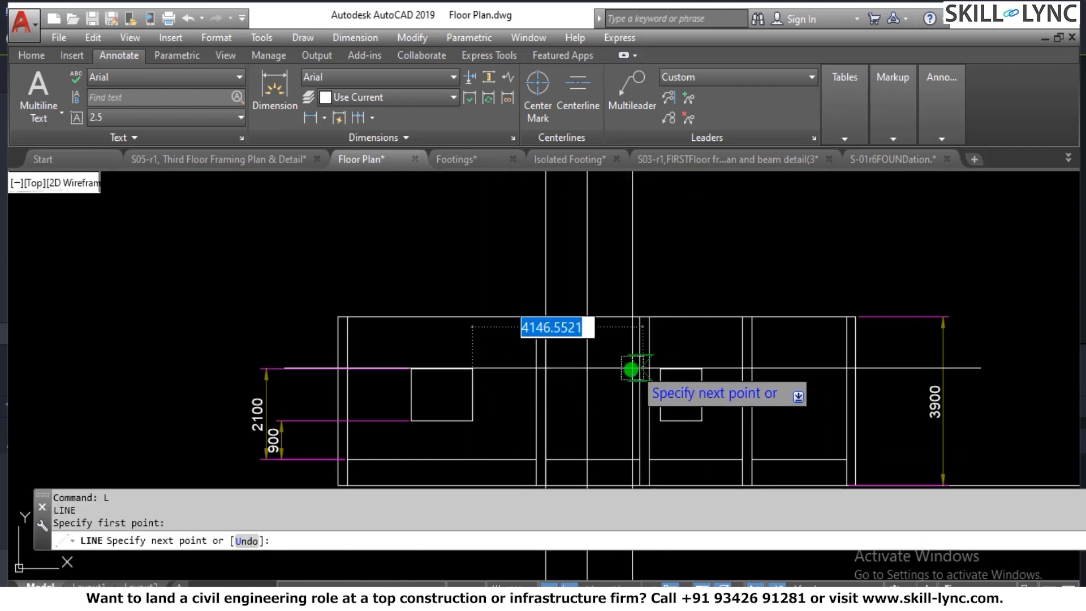
key("Escape")
scroll(631, 367, "up", 2)
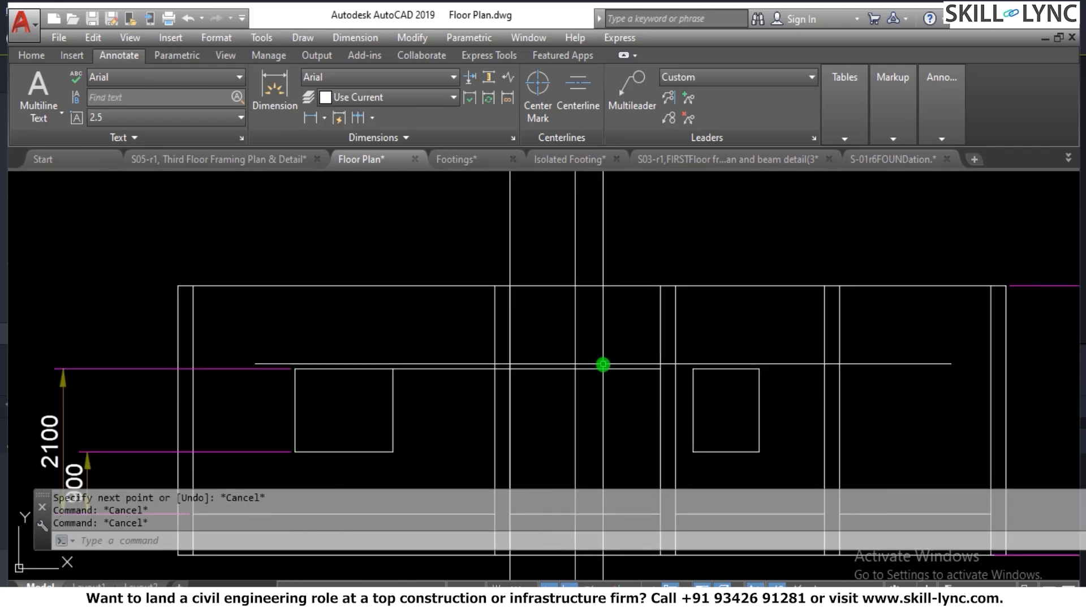
Fillet the horizontal head line with the two projected vertical lines to form the door's top corners.
type("f")
key("Return")
left_click(517, 369)
left_click(511, 371)
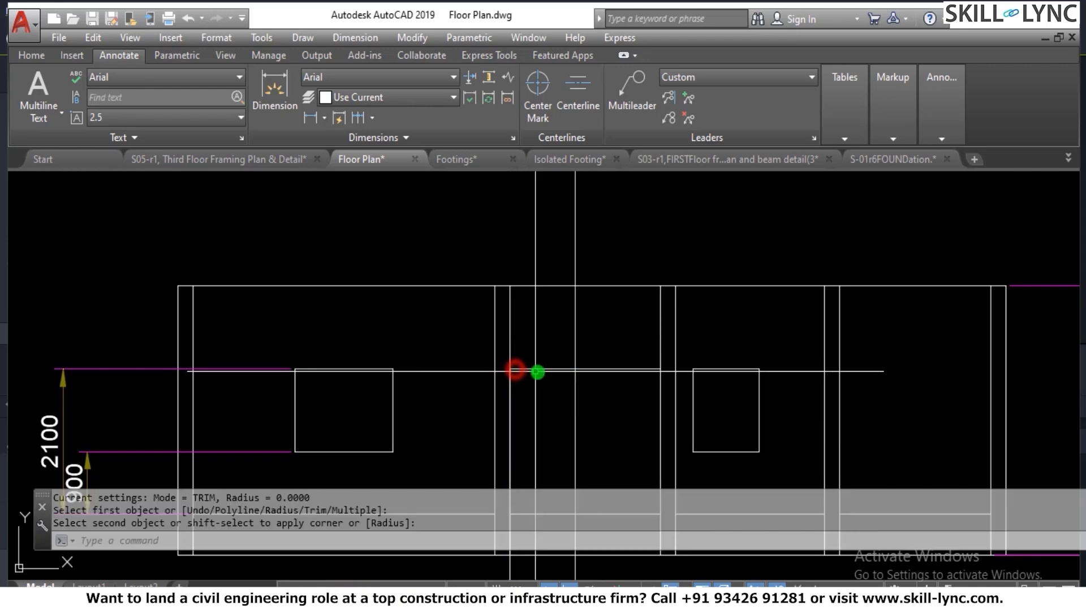
key("Return")
left_click(565, 370)
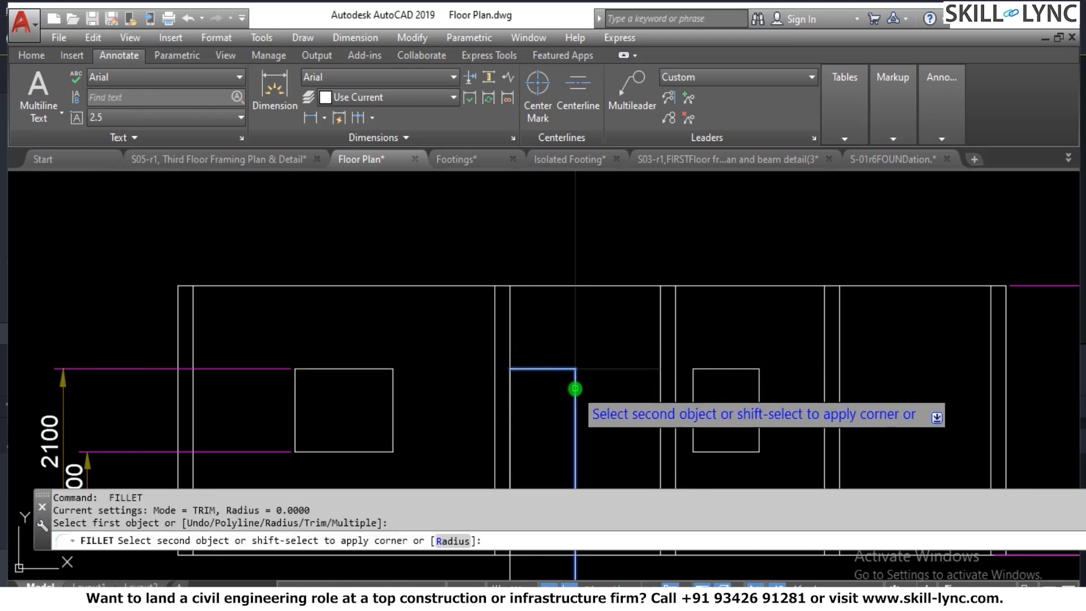
left_click(574, 386)
key("Escape")
key("Escape")
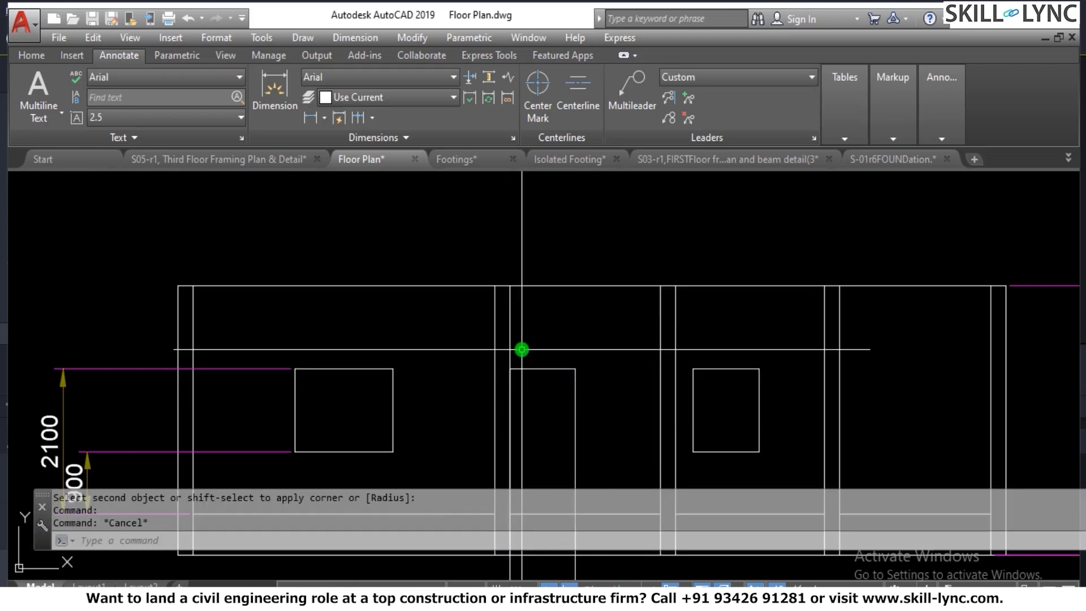
left_click(518, 354)
left_click(503, 359)
key("Escape")
key("Escape")
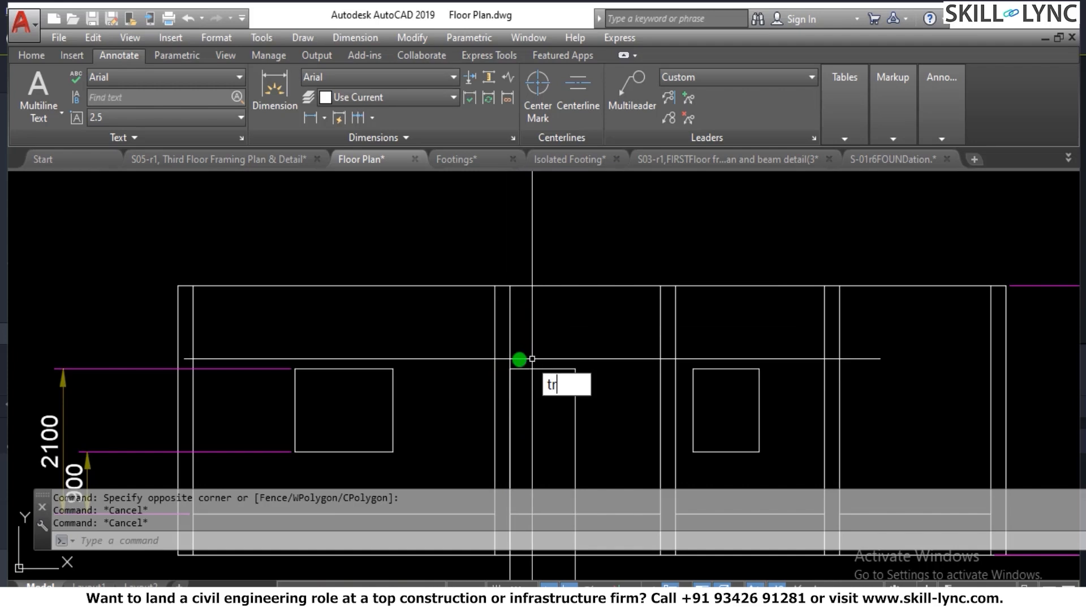
Trim away the vertical line above the door head in line with the door's left edge.
key("Return")
key("Return")
left_click(519, 357)
left_click(504, 357)
key("Escape")
key("Escape")
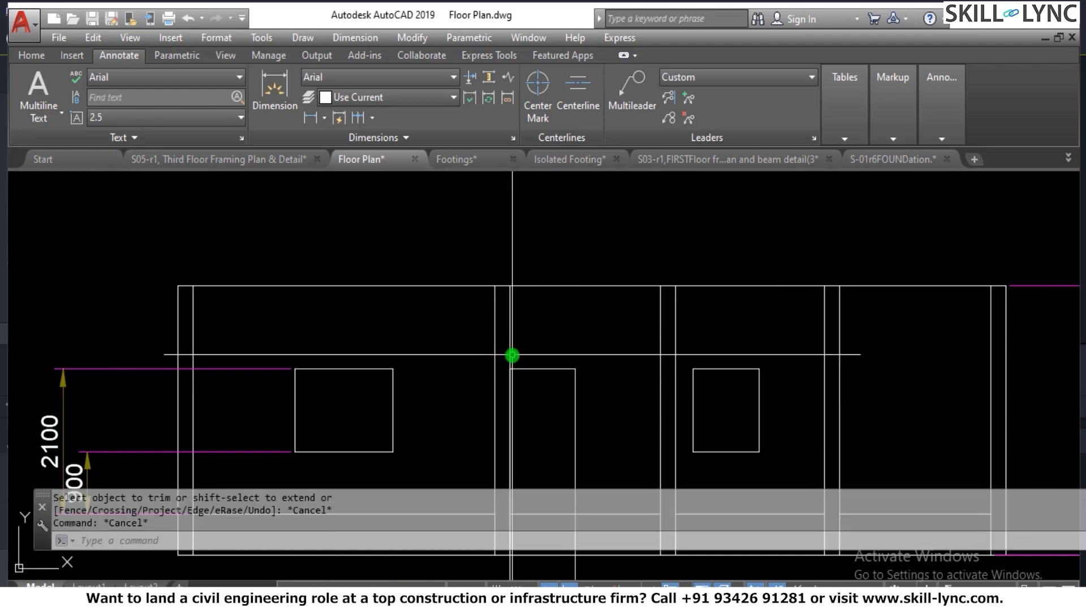
key("Escape")
key("Return")
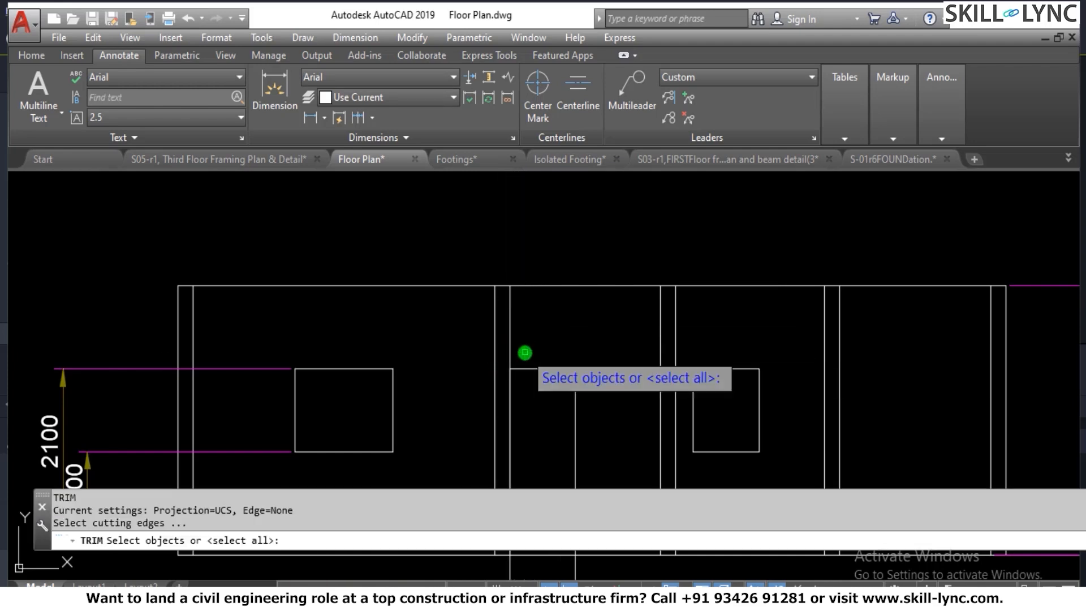
left_click(526, 353)
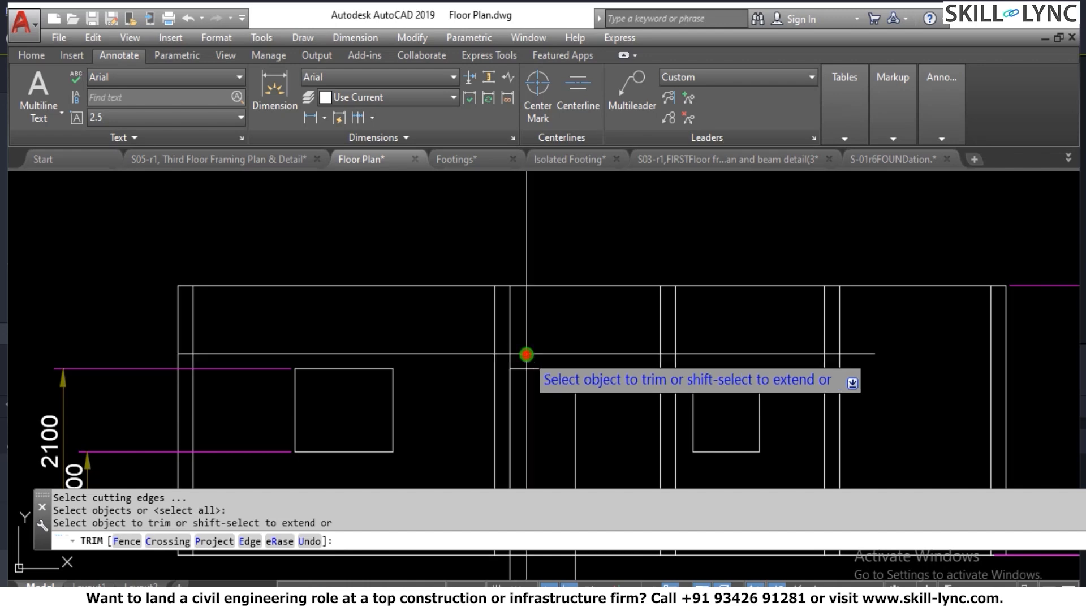
left_click(504, 356)
key("Escape")
scroll(497, 345, "down", 3)
scroll(509, 451, "up", 3)
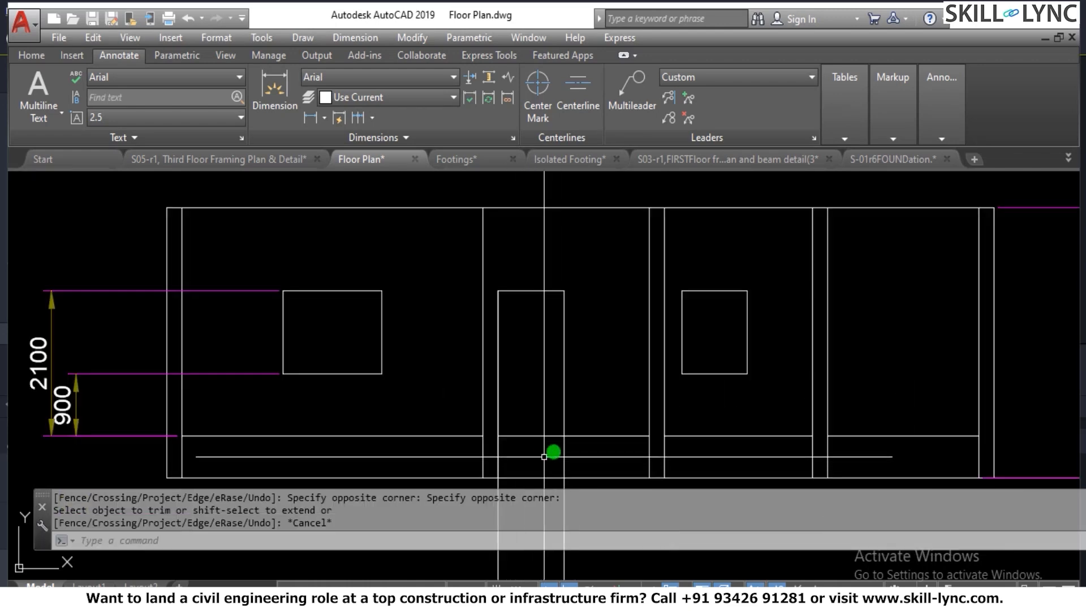
left_click(538, 447)
left_click(534, 422)
key("Escape")
left_click(594, 443)
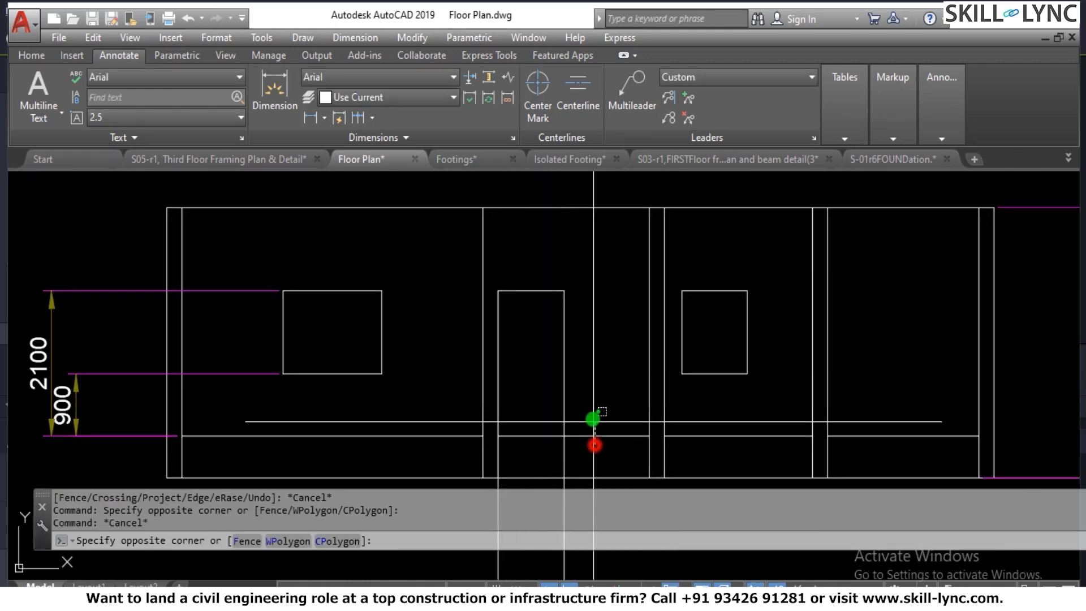
left_click(592, 419)
key("Escape")
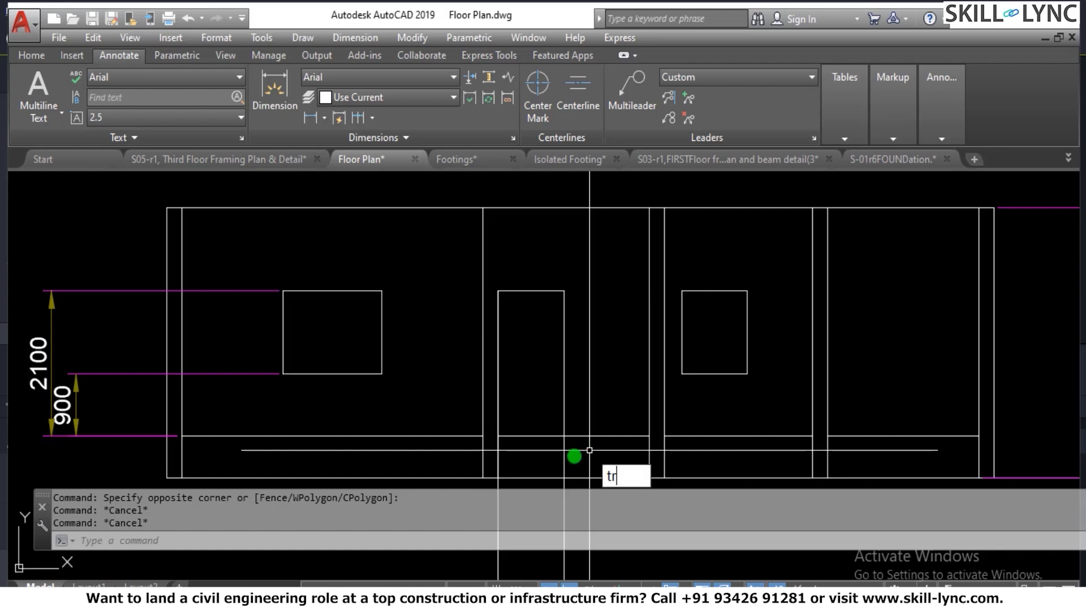
Trim the floor line between the door's right edge and the next wall in the second bay.
key("Return")
key("Return")
left_click(586, 451)
left_click(582, 410)
key("Escape")
scroll(545, 423, "down", 2)
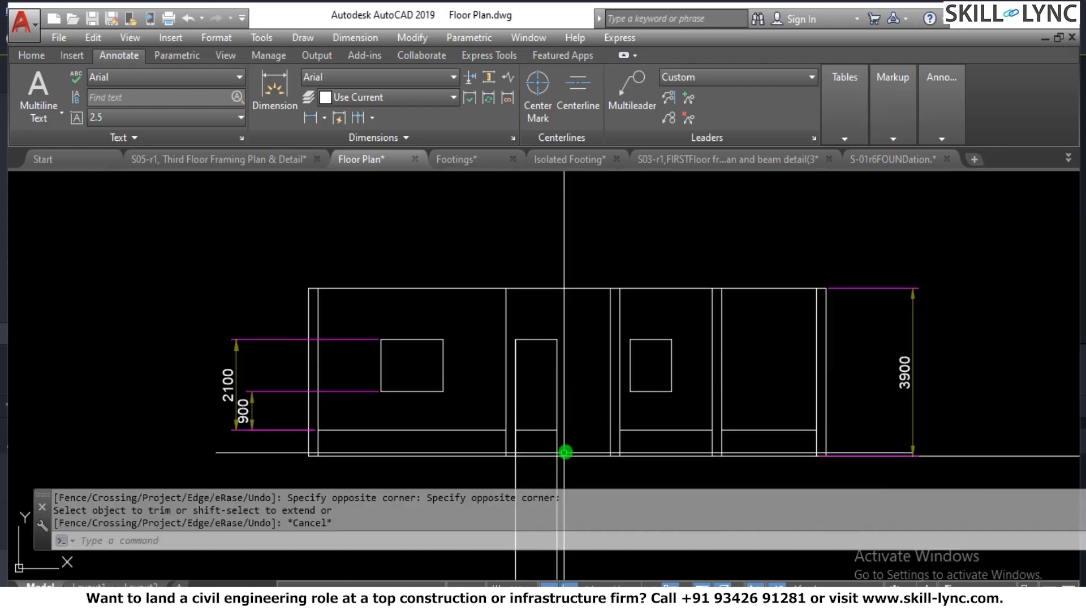
Offset the floor line inside the doorway downward by 150 twice in succession to draw two step lines.
scroll(565, 451, "up", 3)
key("Escape")
key("Escape")
type("o")
key("Return")
type("15")
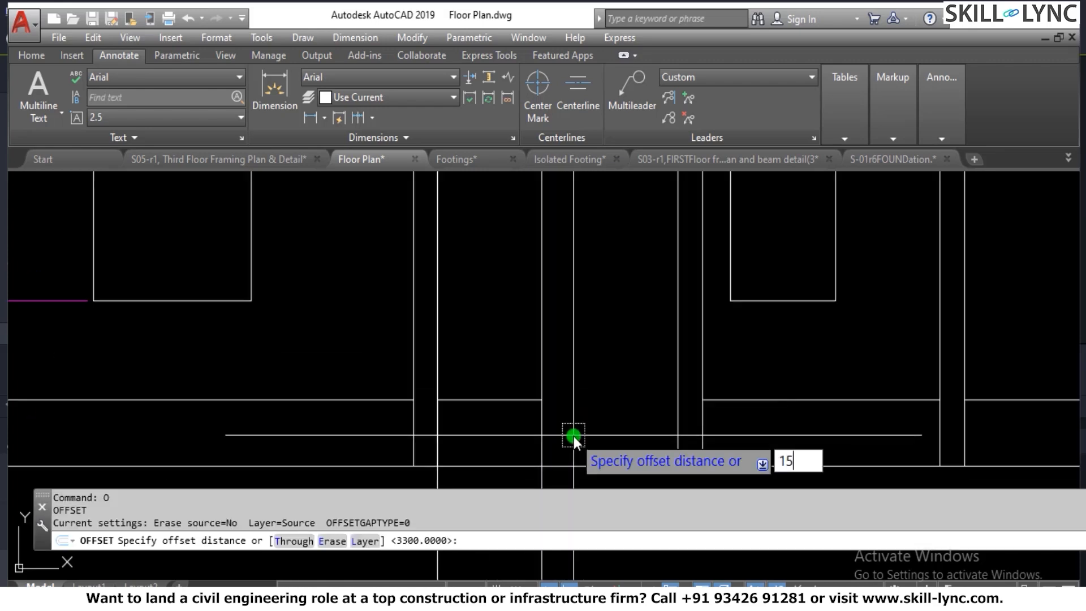
type("0")
key("Return")
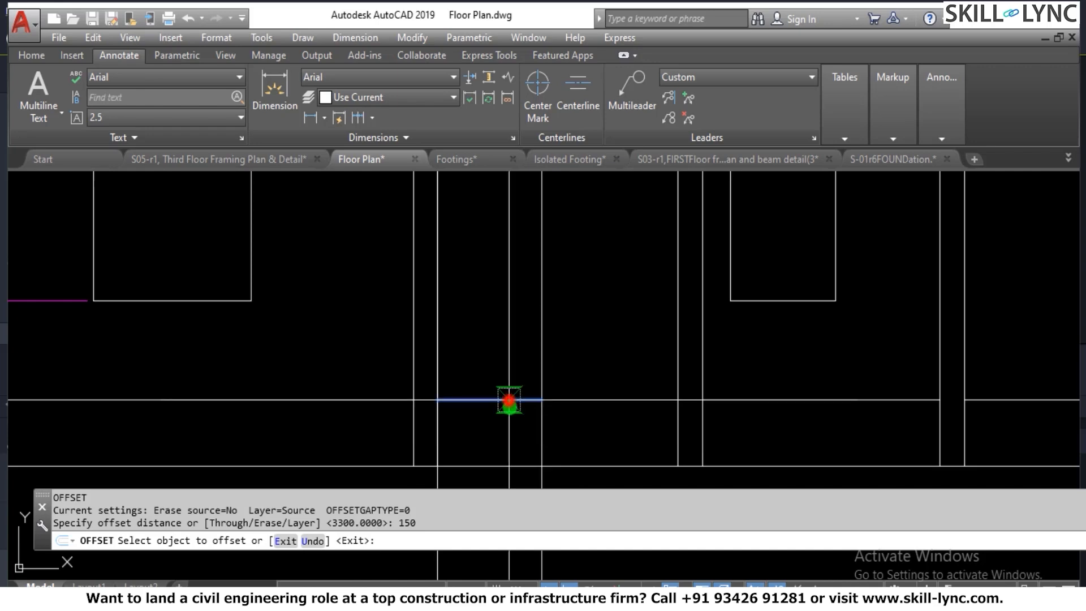
left_click(508, 399)
left_click(512, 434)
left_click(520, 417)
left_click(521, 443)
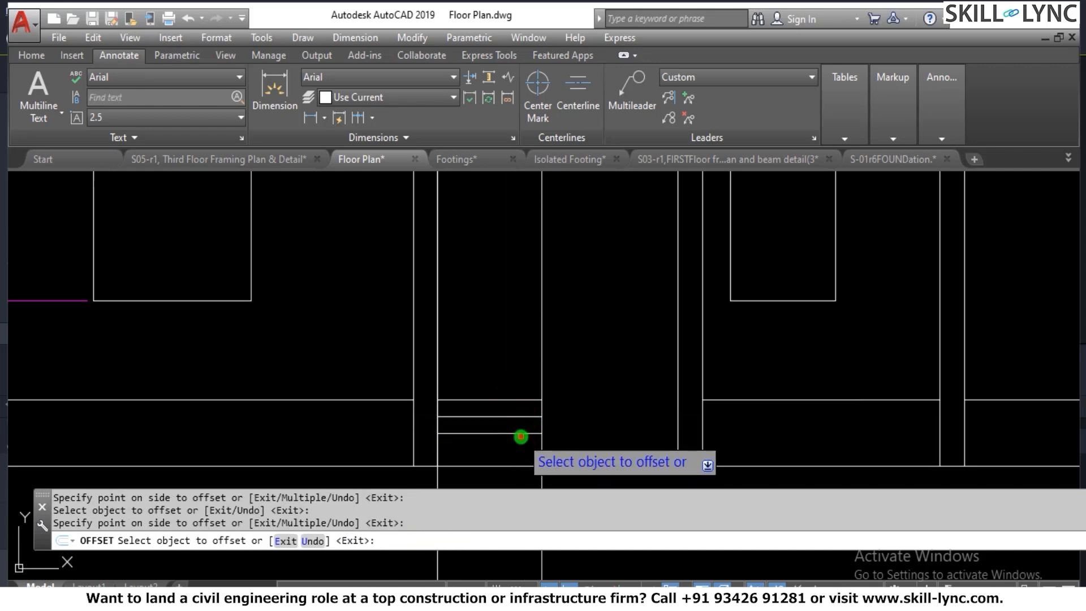
Offset the lower step line downward by the same 150 spacing to add a third step line.
left_click(527, 431)
left_click(527, 417)
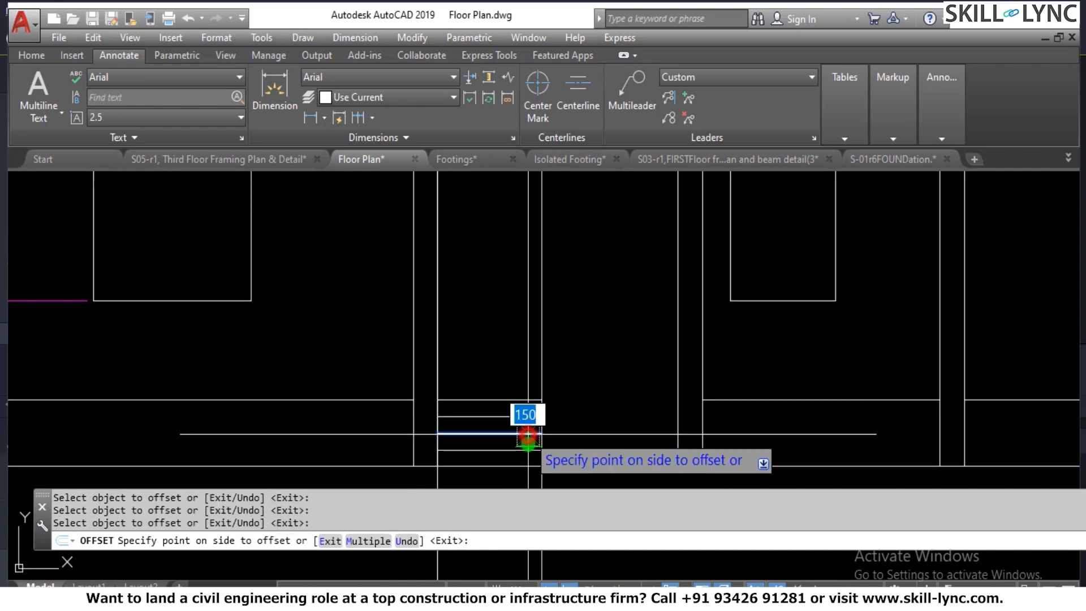
left_click(526, 446)
scroll(539, 427, "down", 2)
scroll(511, 446, "up", 2)
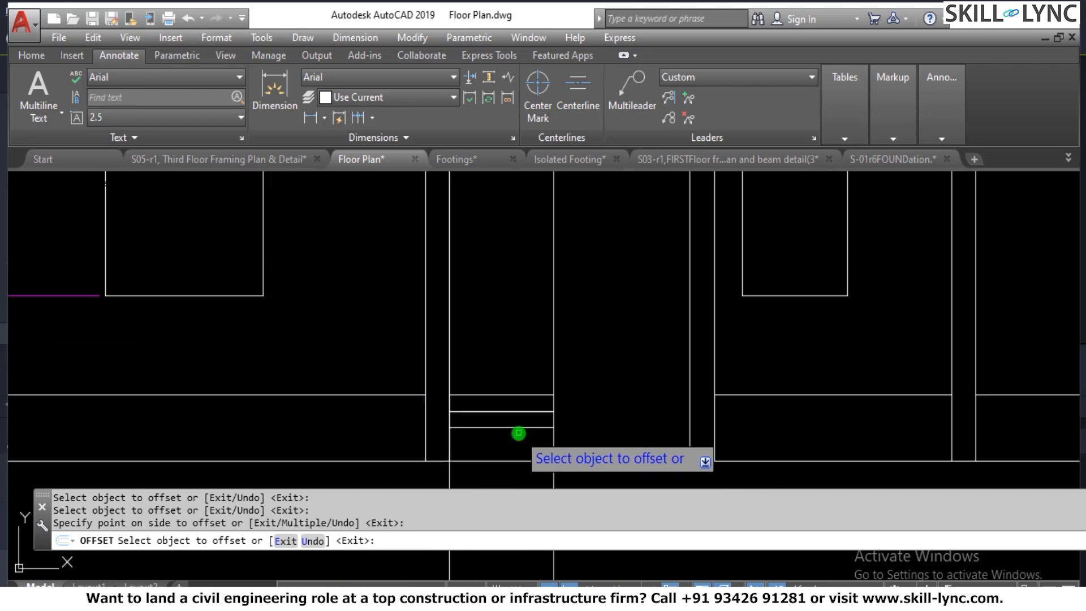
left_click(521, 427)
left_click(523, 441)
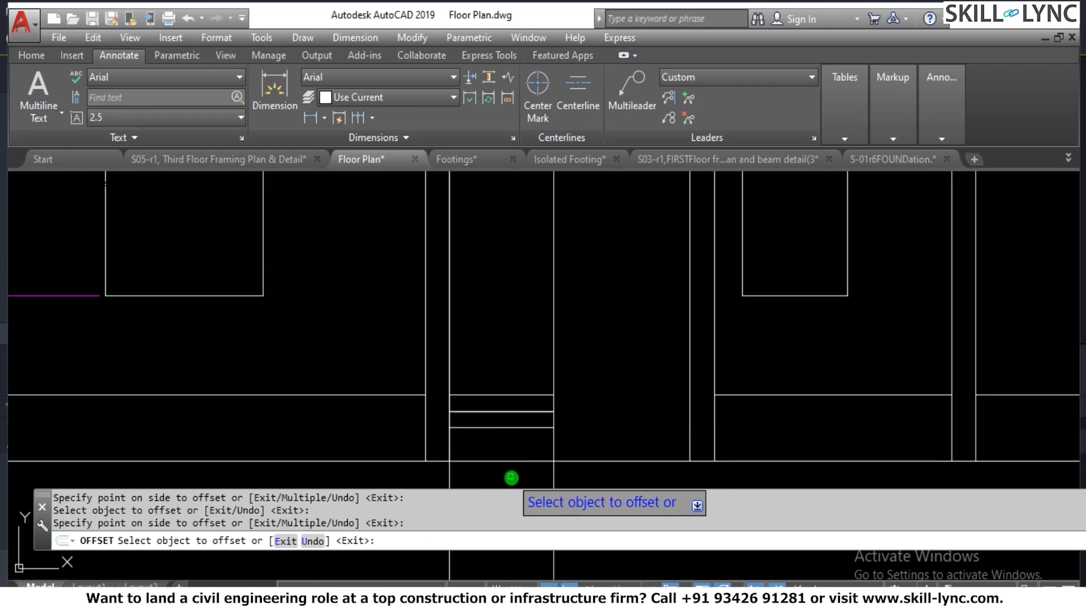
scroll(514, 475, "up", 4)
left_click(535, 355)
left_click(535, 416)
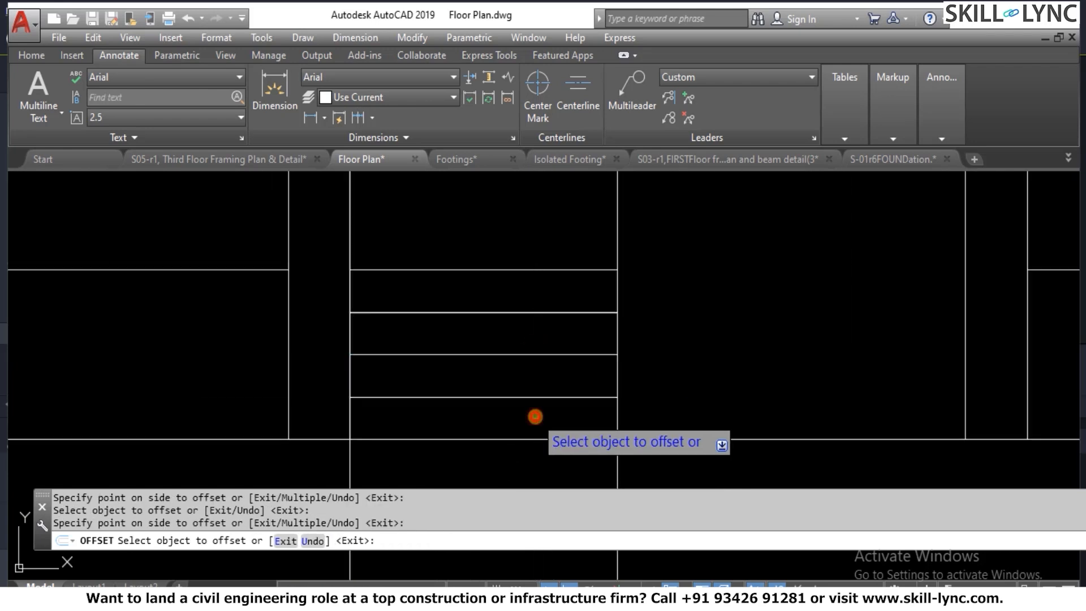
key("Escape")
Erase the second step line below the doorway's floor line and undo the erasure.
left_click(548, 372)
left_click(537, 350)
type("E")
key("Return")
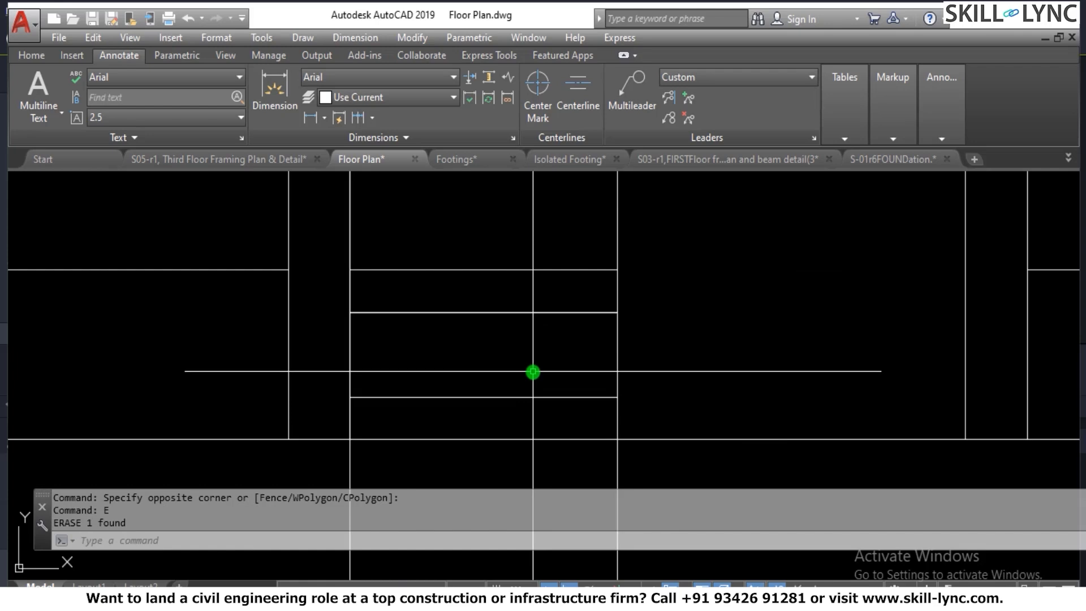
key("ctrl+z")
scroll(593, 403, "down", 2)
key("Escape")
key("Escape")
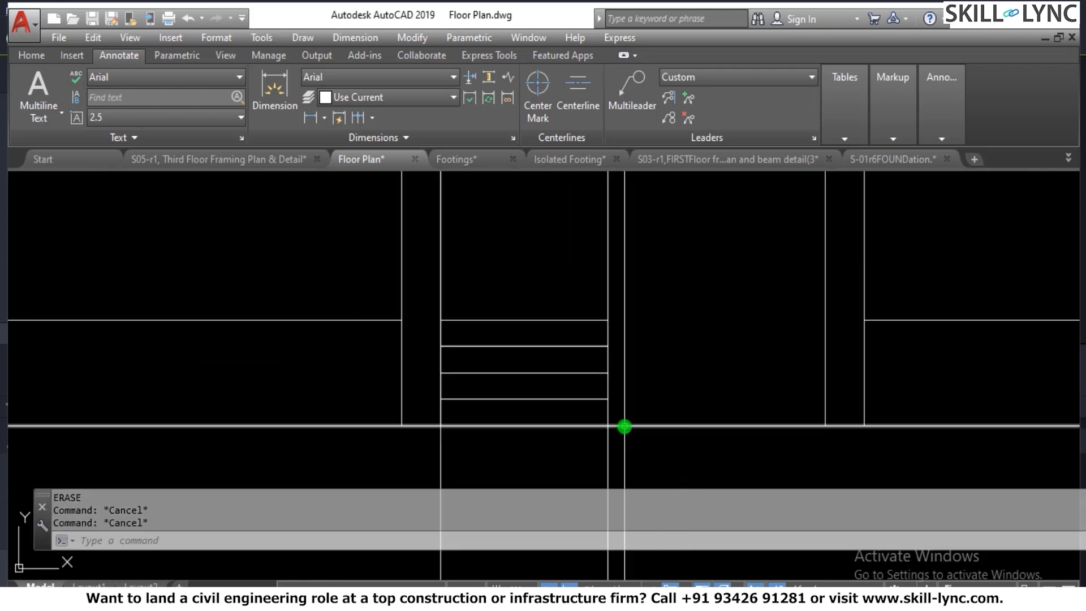
Trim the door's two vertical lines where they extend below the elevation's ground line.
type("tr")
key("Return")
key("Return")
left_click(628, 449)
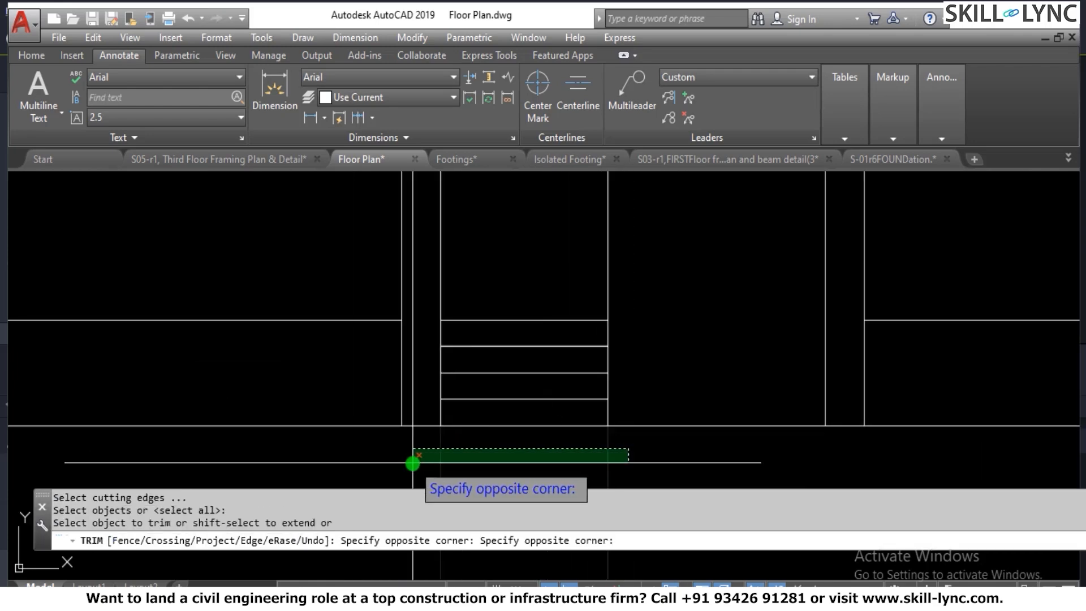
left_click(412, 463)
key("Escape")
Erase the horizontal floor line segments below the windows in the first and third bays of the elevation.
left_click(343, 364)
left_click(325, 293)
type("e")
key("Return")
scroll(386, 391, "down", 2)
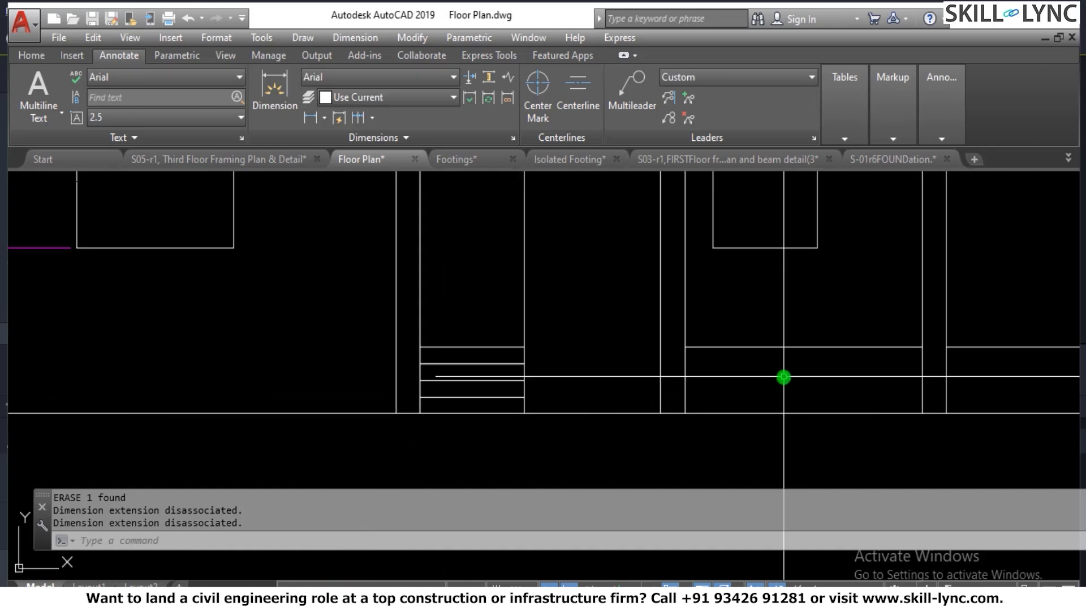
left_click(783, 380)
left_click(756, 327)
type("e")
key("Return")
scroll(478, 427, "down", 4)
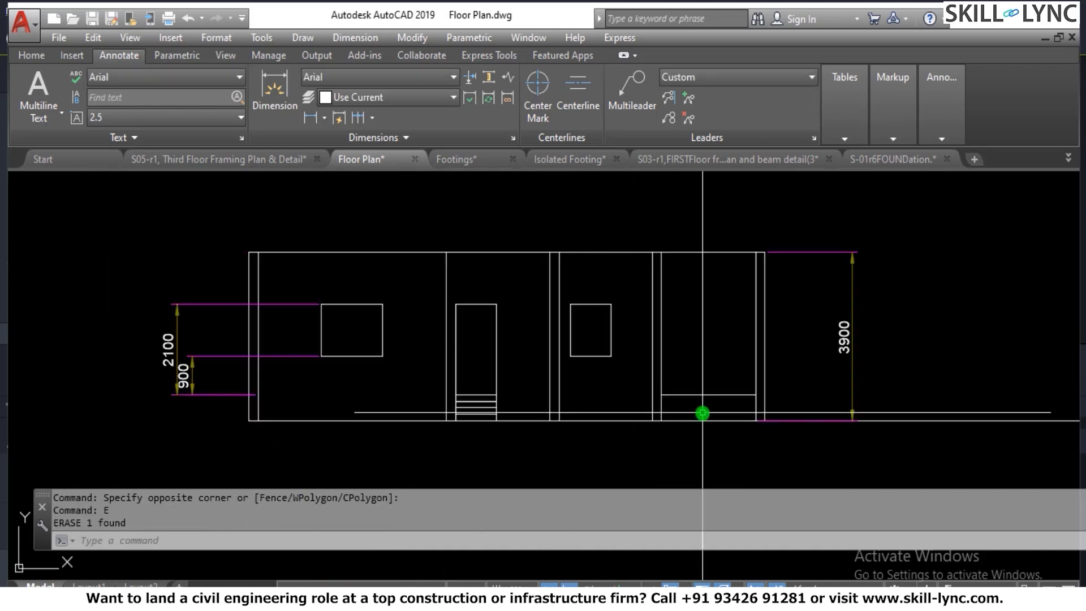
Erase the horizontal floor line segment in the last bay of the elevation, beside the 3900 dimension.
left_click(705, 412)
left_click(695, 386)
type("e")
key("Return")
key("Escape")
key("Escape")
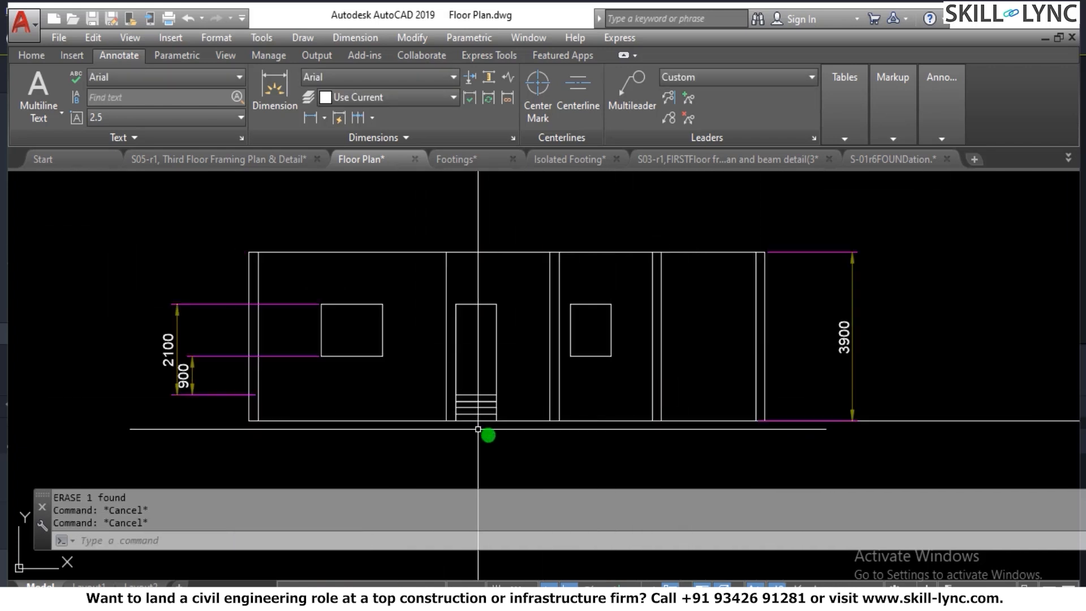
scroll(478, 429, "down", 3)
scroll(487, 400, "up", 3)
scroll(502, 385, "down", 4)
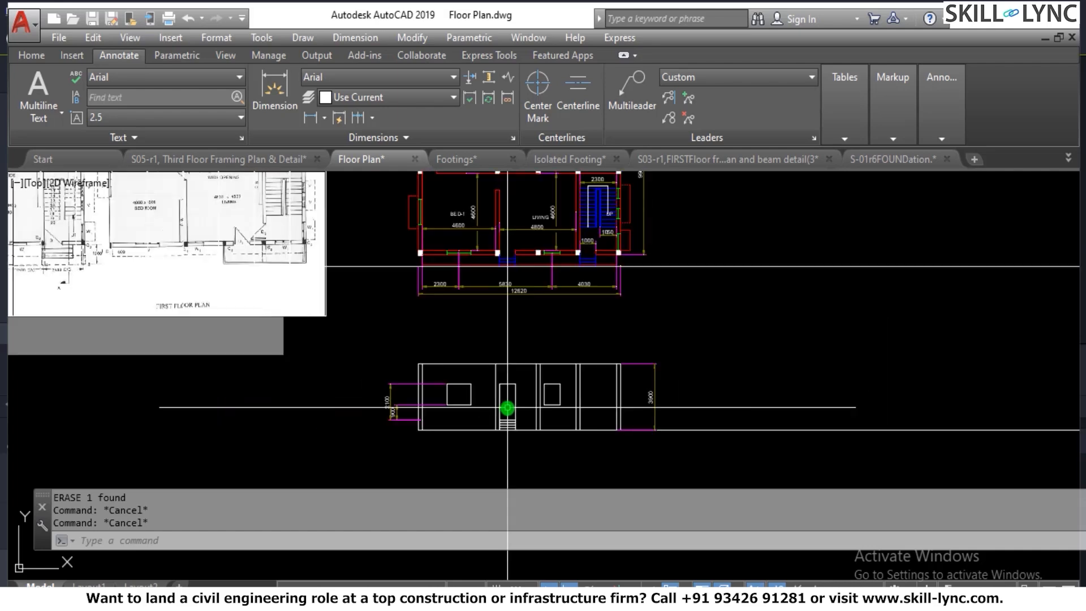
scroll(526, 451, "up", 5)
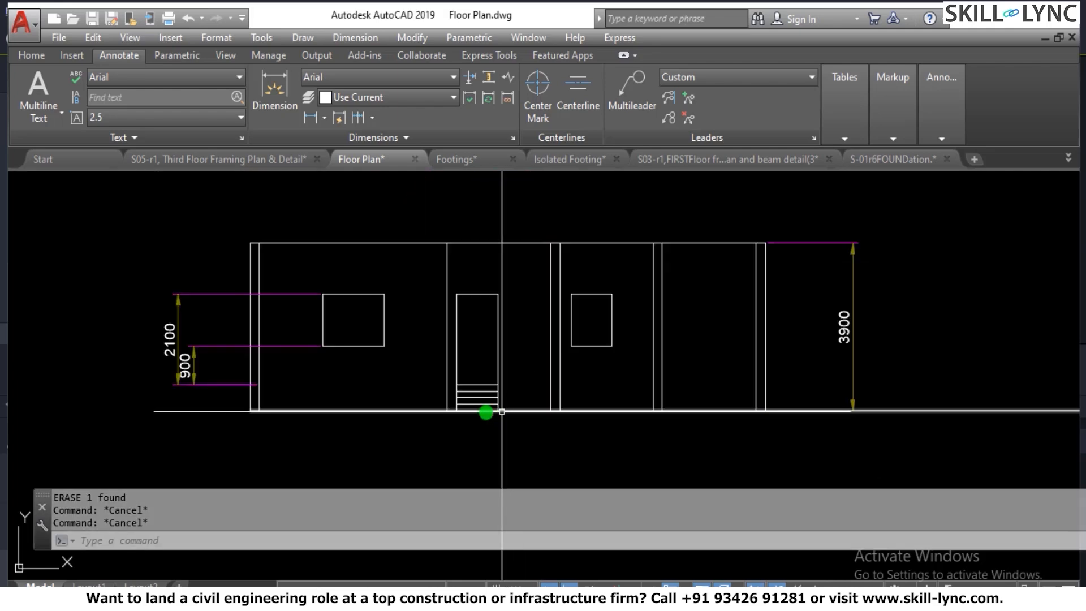
mouse_move(566, 598)
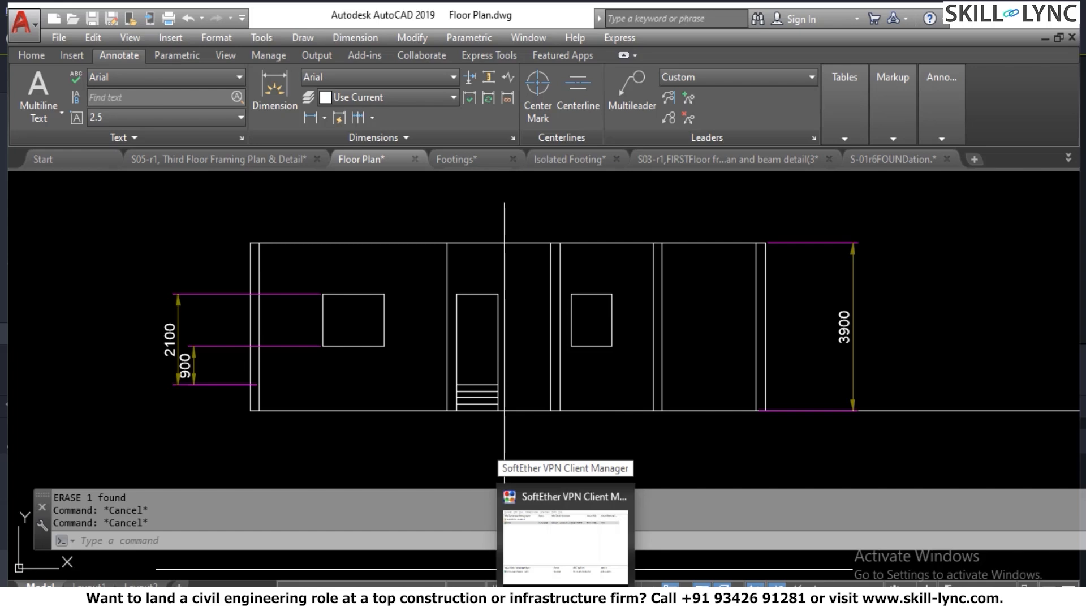
scroll(575, 368, "down", 4)
scroll(506, 396, "up", 4)
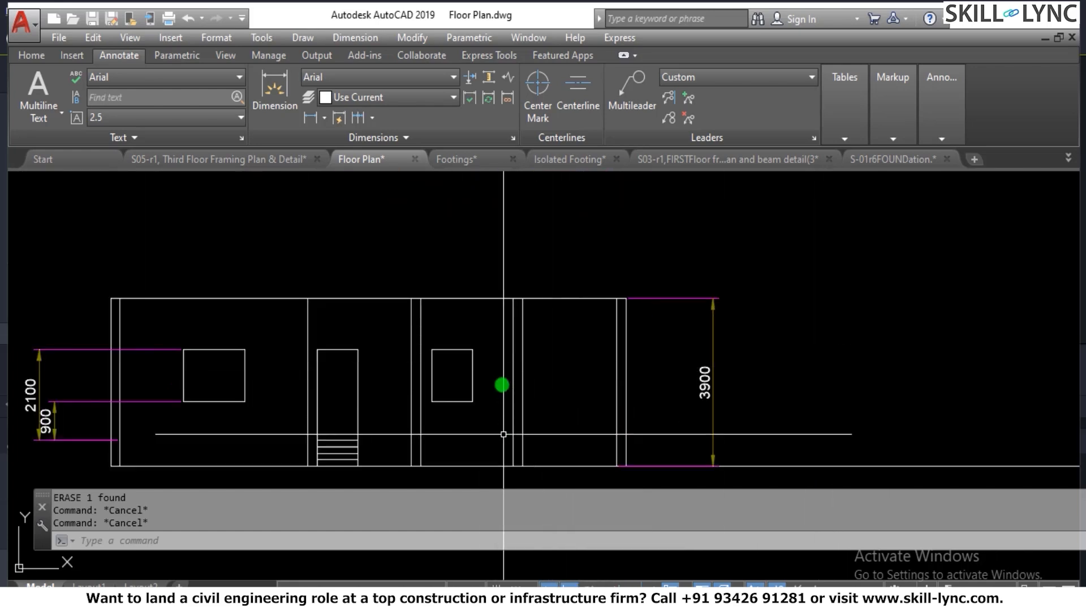
Project vertical construction lines from both edges of the stair-side entrance opening in the floor plan down through the elevation.
scroll(694, 393, "down", 5)
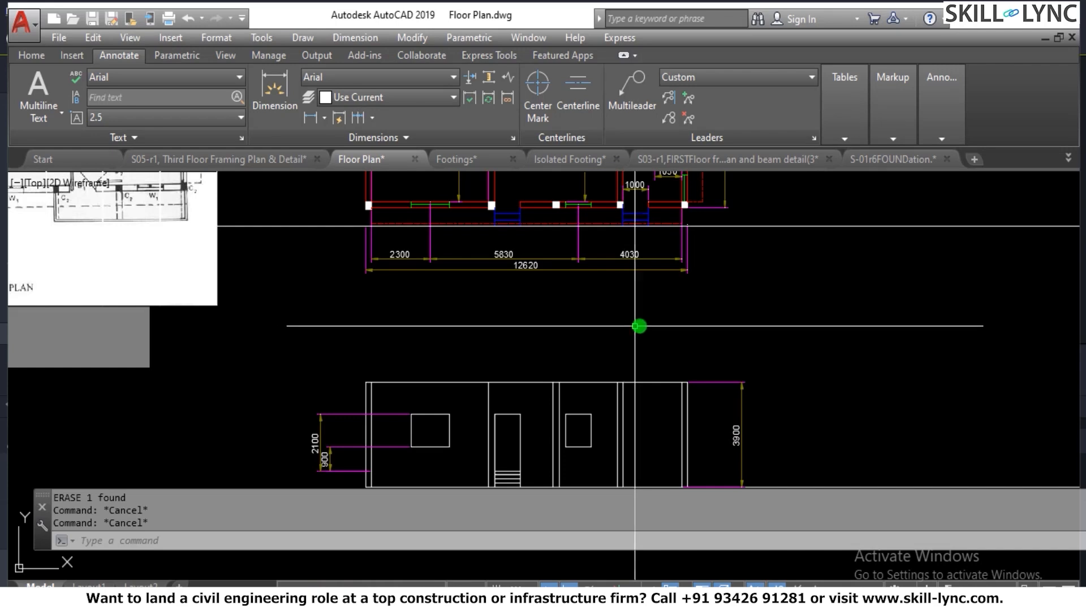
key("Return")
type("v")
key("Return")
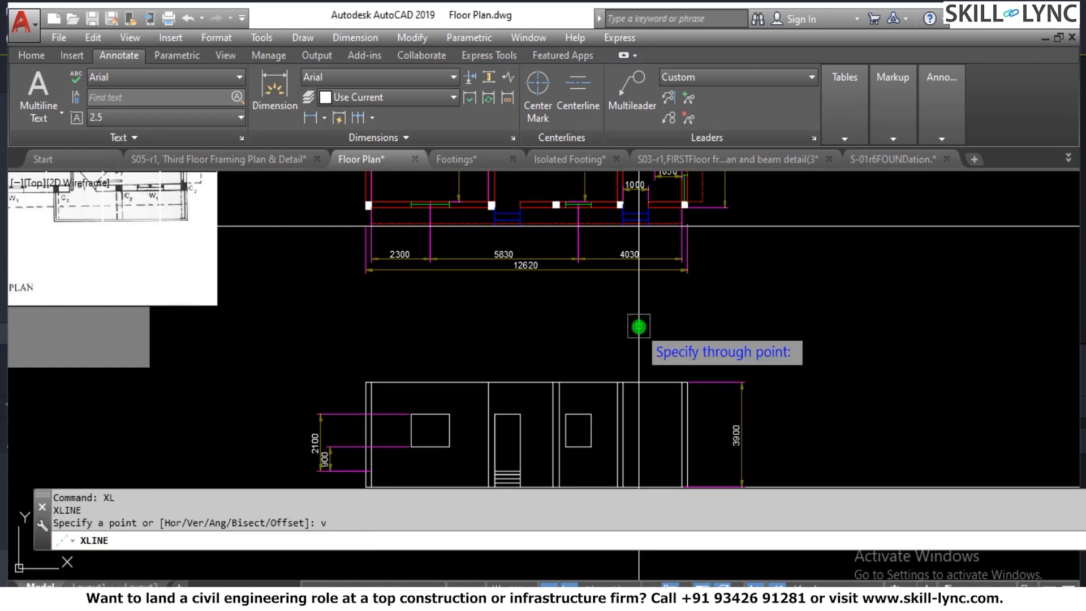
scroll(627, 205, "up", 5)
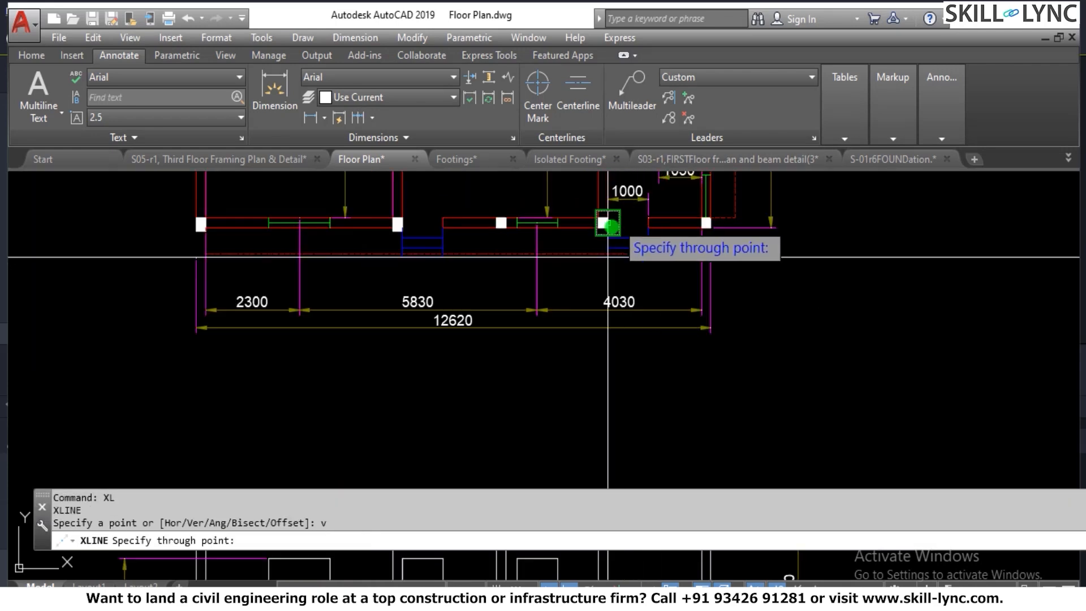
left_click(601, 224)
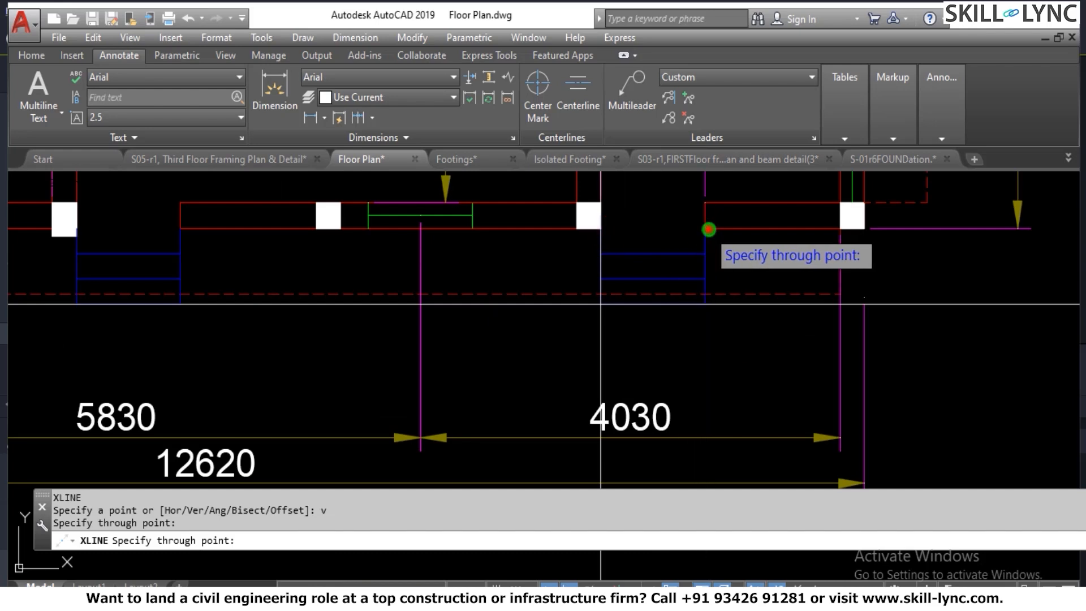
left_click(670, 218)
scroll(668, 216, "down", 4)
scroll(625, 223, "down", 3)
scroll(676, 376, "up", 3)
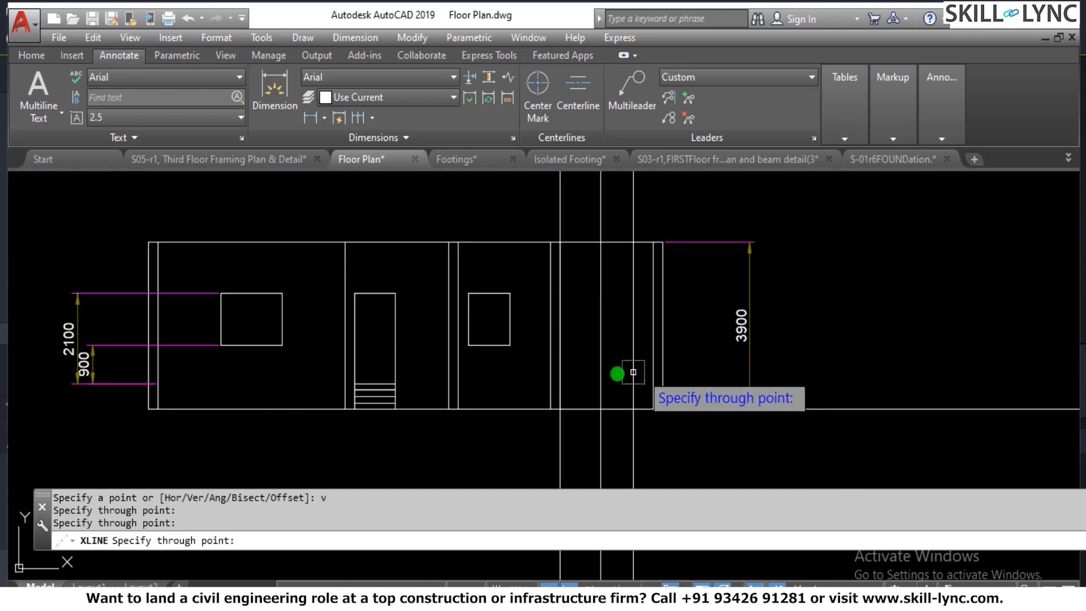
key("Escape")
key("Escape")
Draw a horizontal line from the doorway's floor line across the elevation past the two new construction lines.
type("L")
key("Return")
left_click(398, 380)
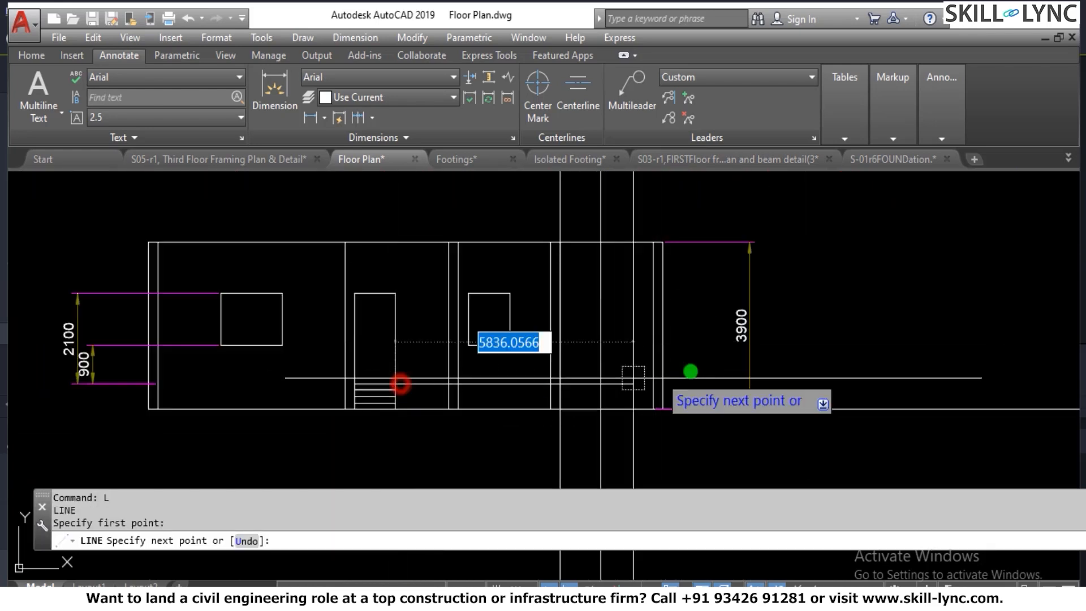
scroll(620, 399, "up", 2)
left_click(640, 366)
key("Escape")
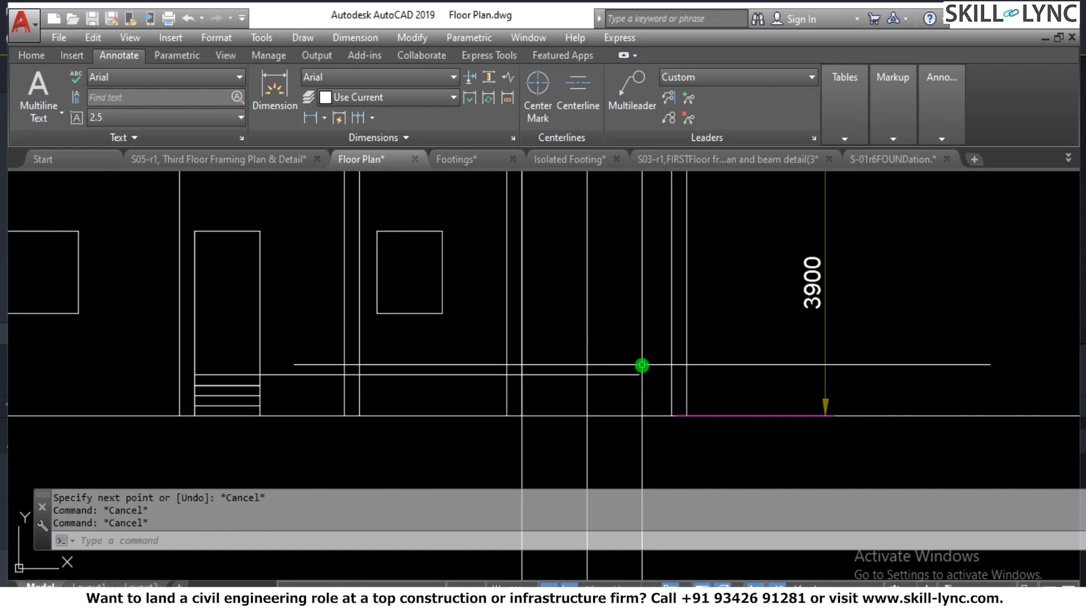
Trim the two construction lines below the ground line and the floor line's excess on either side of the new entrance.
type("tr")
key("Return")
key("Return")
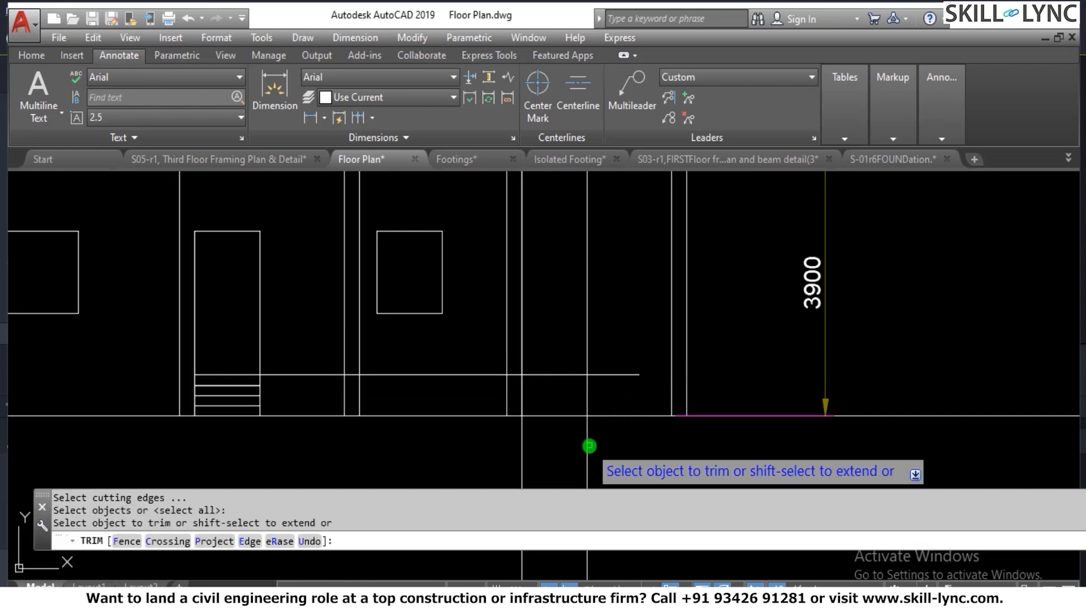
left_click(589, 446)
left_click(503, 454)
scroll(500, 351, "up", 1)
left_click(520, 387)
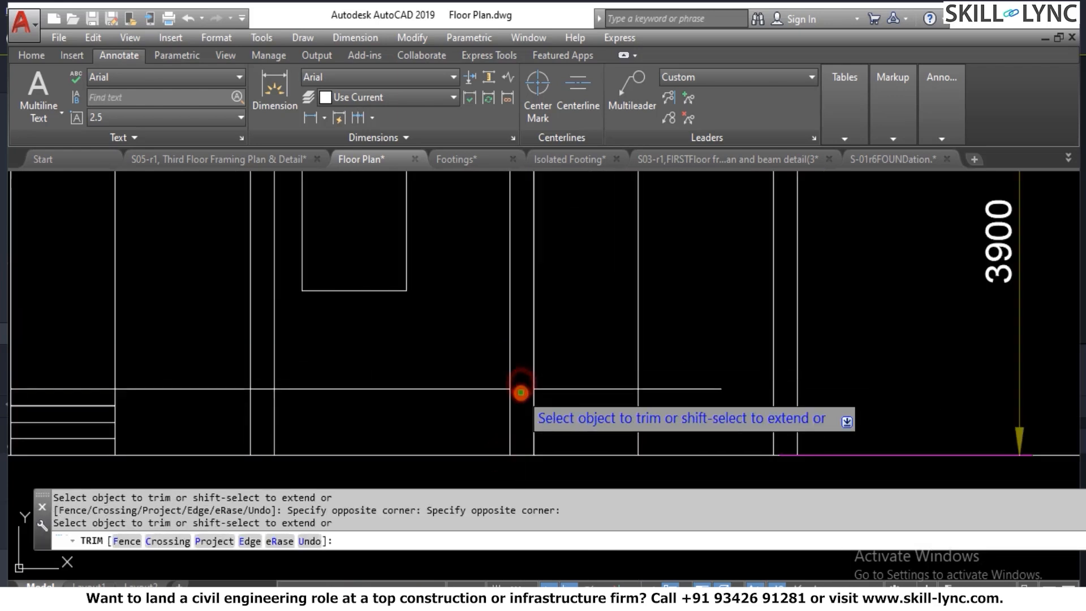
key("Escape")
Erase the leftover floor line segment running between the first doorway and the last bay's wall.
left_click(483, 399)
left_click(466, 364)
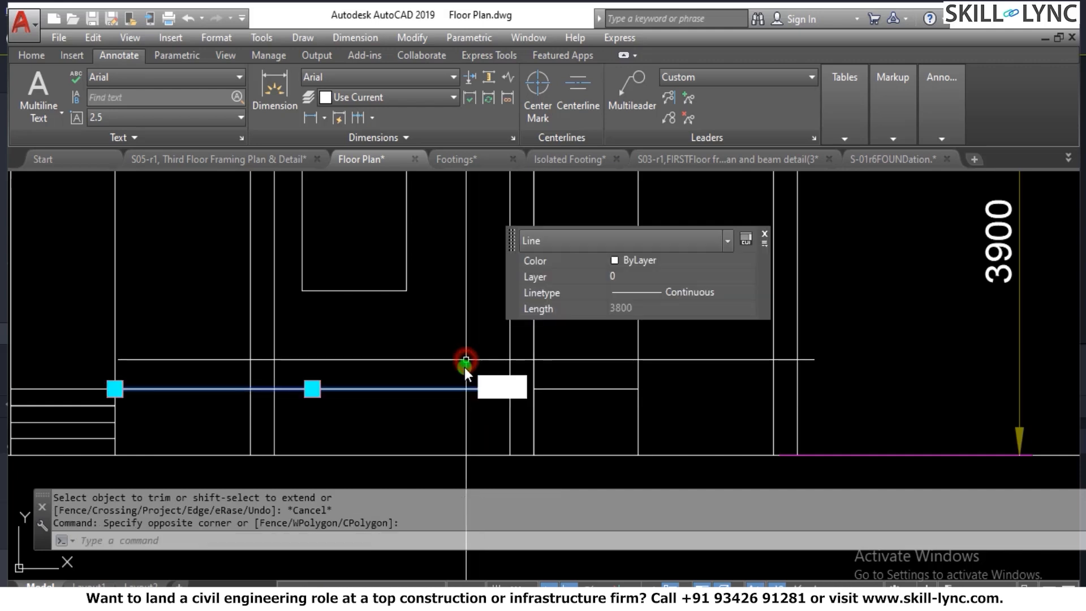
type("e")
key("Return")
scroll(661, 324, "down", 2)
key("Escape")
key("Escape")
Offset the new entrance's floor line downward three times at 150 spacing to form its step lines.
scroll(671, 325, "up", 2)
type("o")
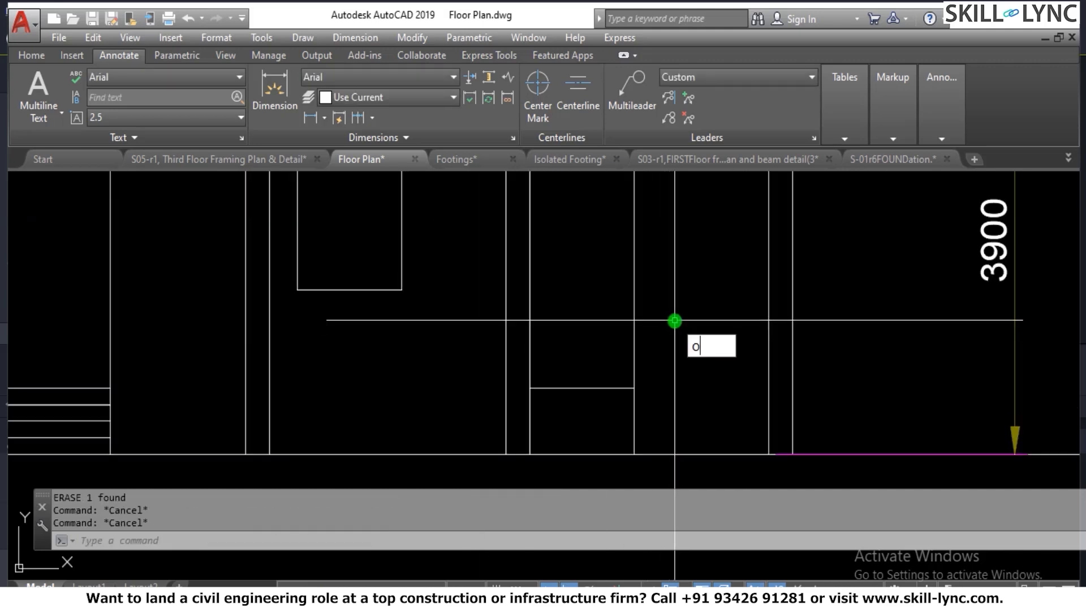
key("Return")
type("150")
key("Return")
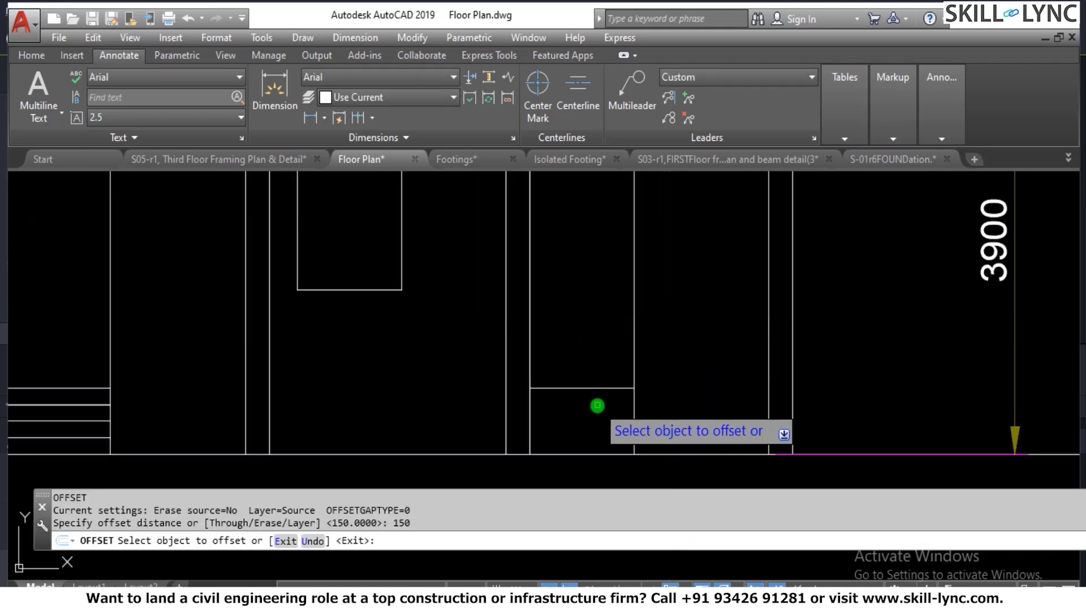
left_click(601, 387)
left_click(597, 411)
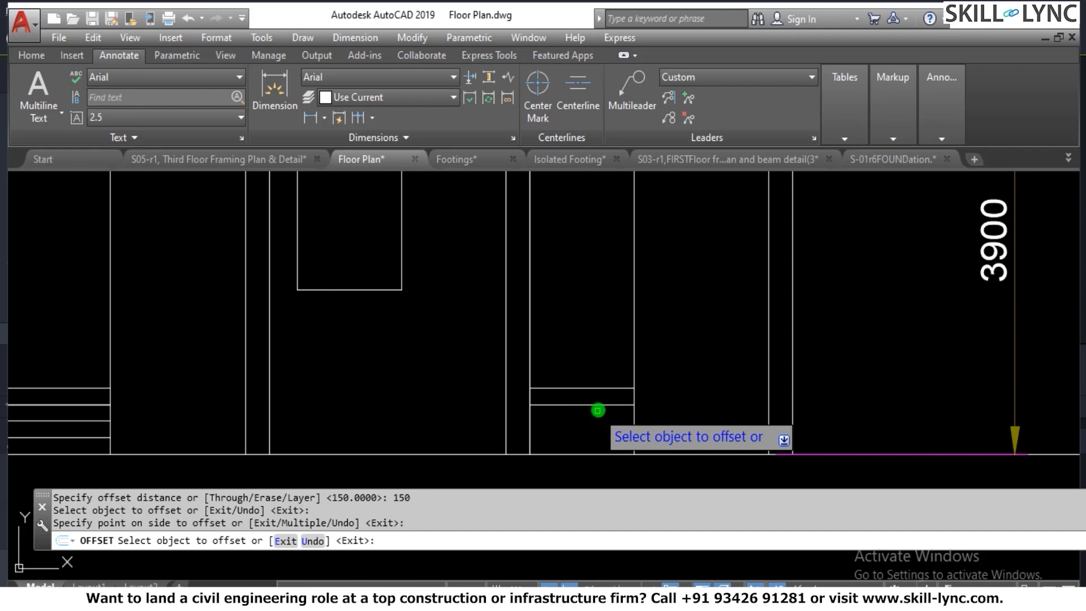
left_click(600, 404)
left_click(601, 414)
left_click(602, 420)
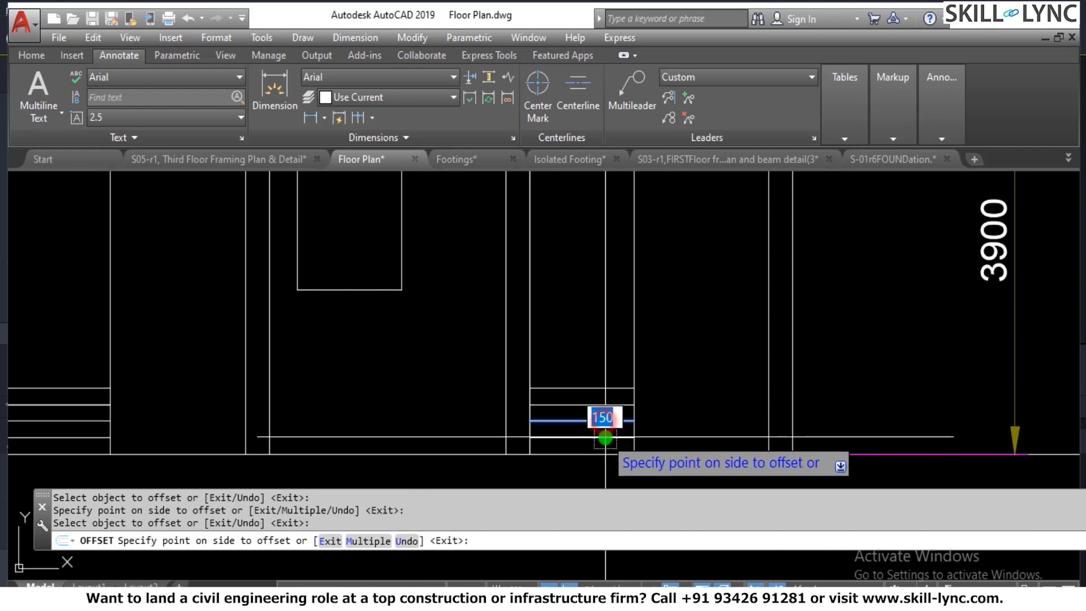
left_click(604, 432)
key("Escape")
Compare the entrance steps in the elevation with those in the floor plan.
scroll(662, 443, "down", 6)
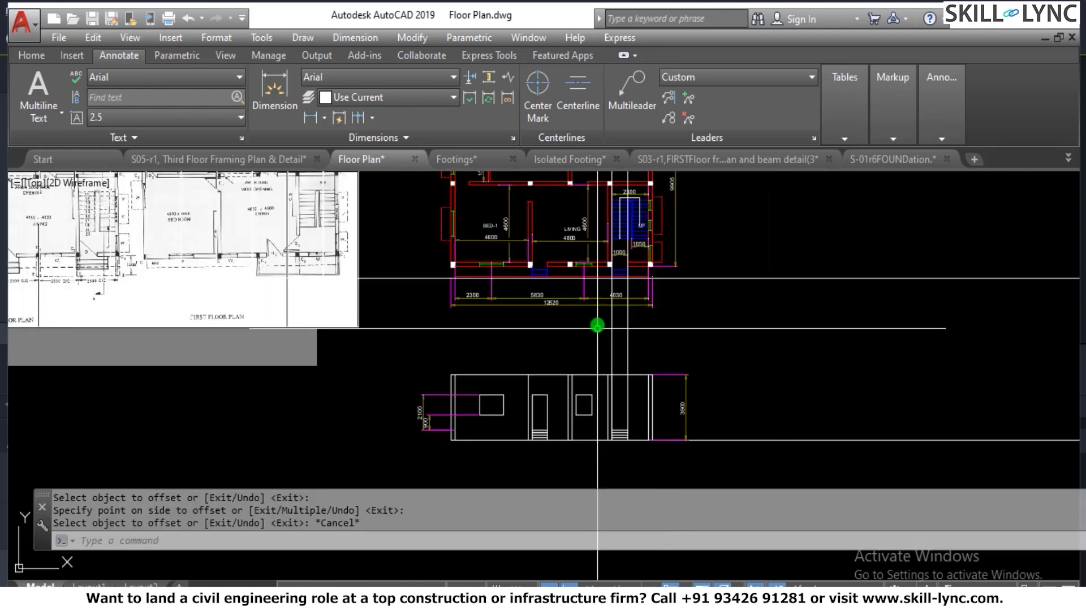
scroll(652, 300, "up", 2)
scroll(636, 409, "down", 2)
scroll(571, 486, "up", 6)
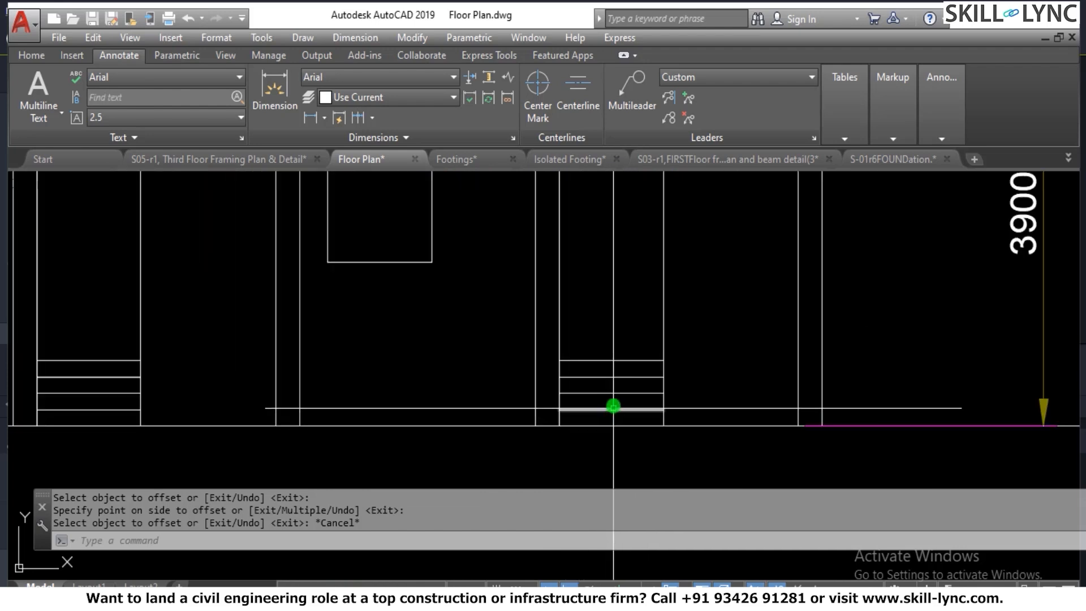
scroll(613, 396, "down", 5)
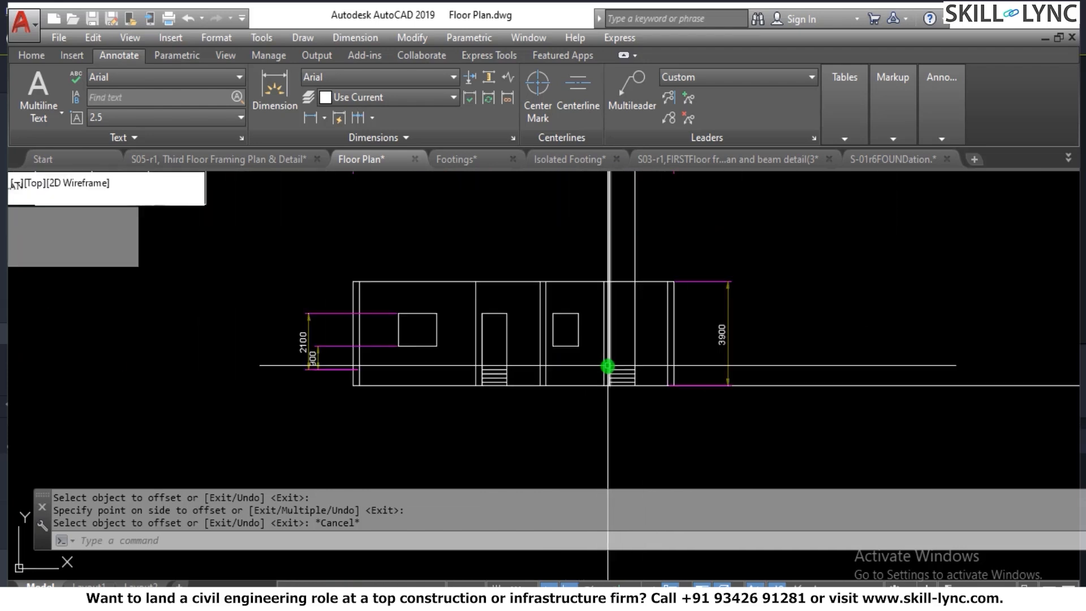
scroll(571, 350, "down", 3)
scroll(538, 187, "up", 6)
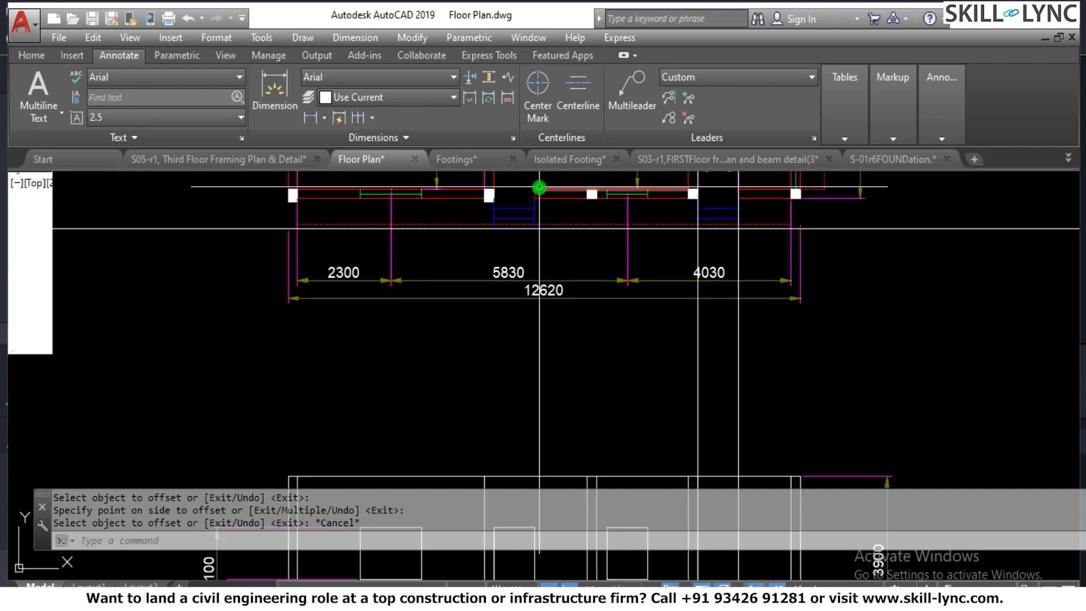
Offset the long horizontal construction line at the foot of the floor plan's entrance steps downward by 230.
type("o")
key("Return")
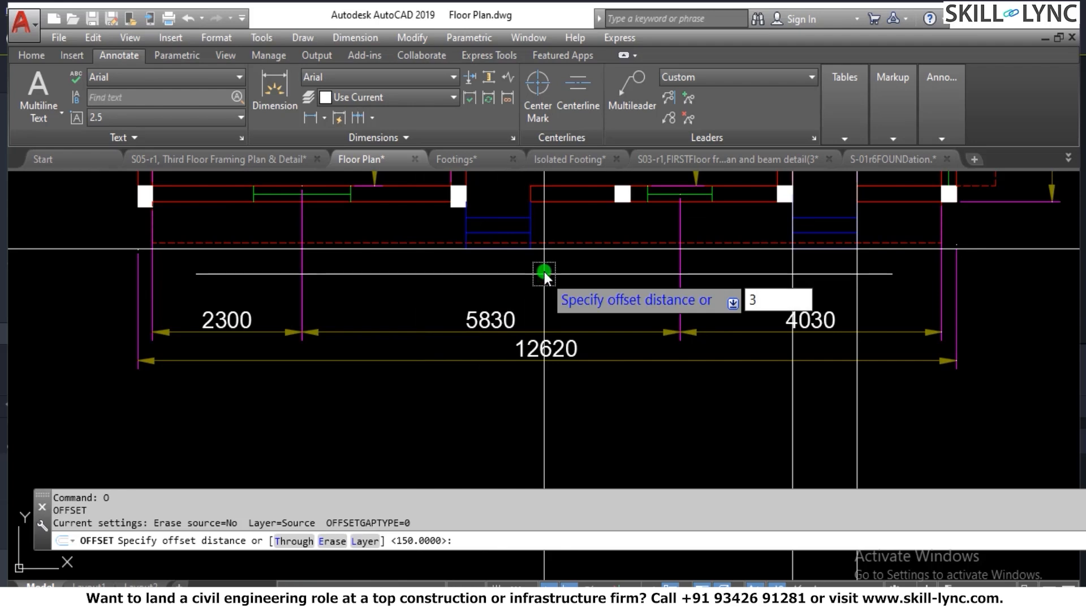
key("BackSpace")
type("23")
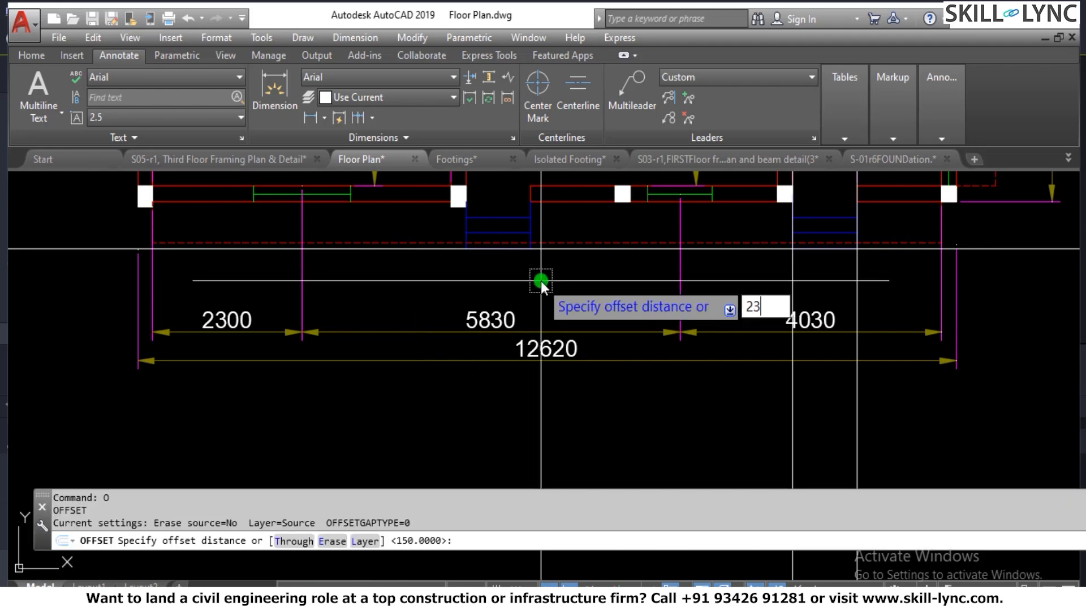
type("0")
key("Return")
scroll(511, 242, "up", 2)
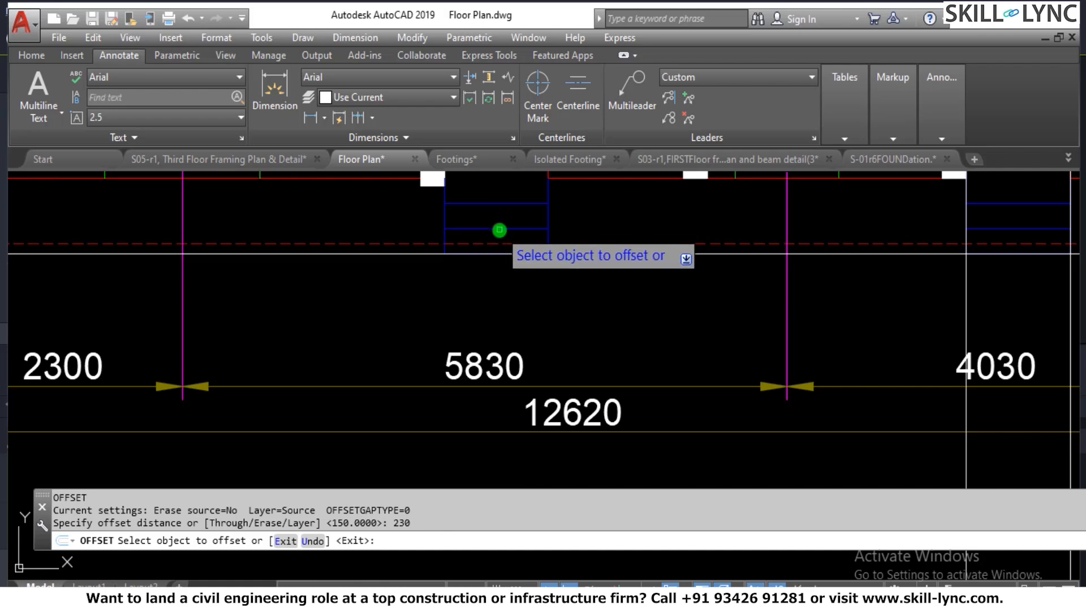
scroll(497, 234, "down", 8)
scroll(494, 375, "up", 5)
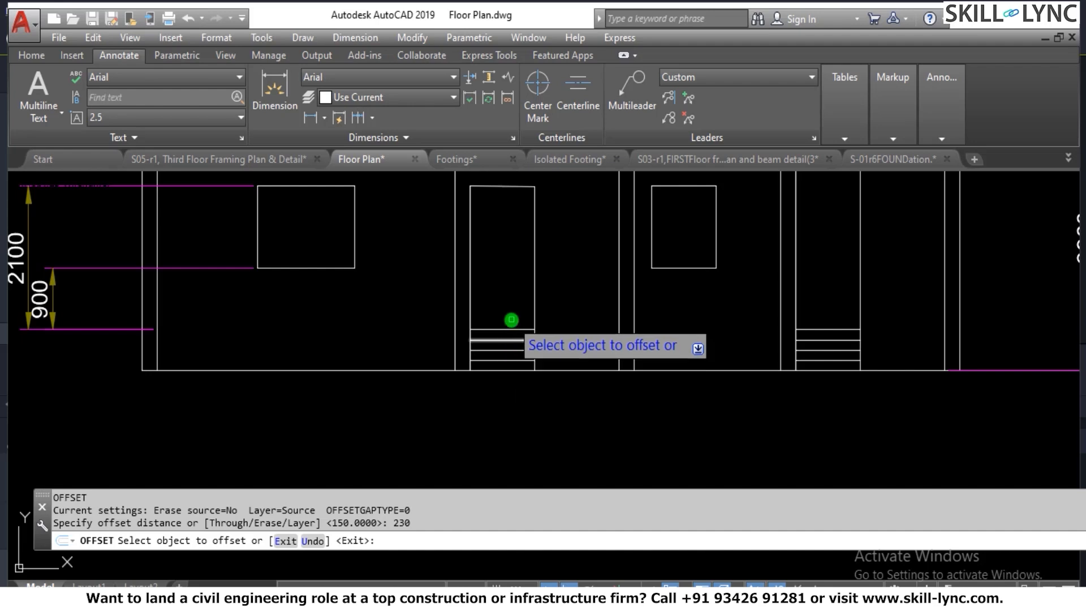
scroll(519, 344, "down", 5)
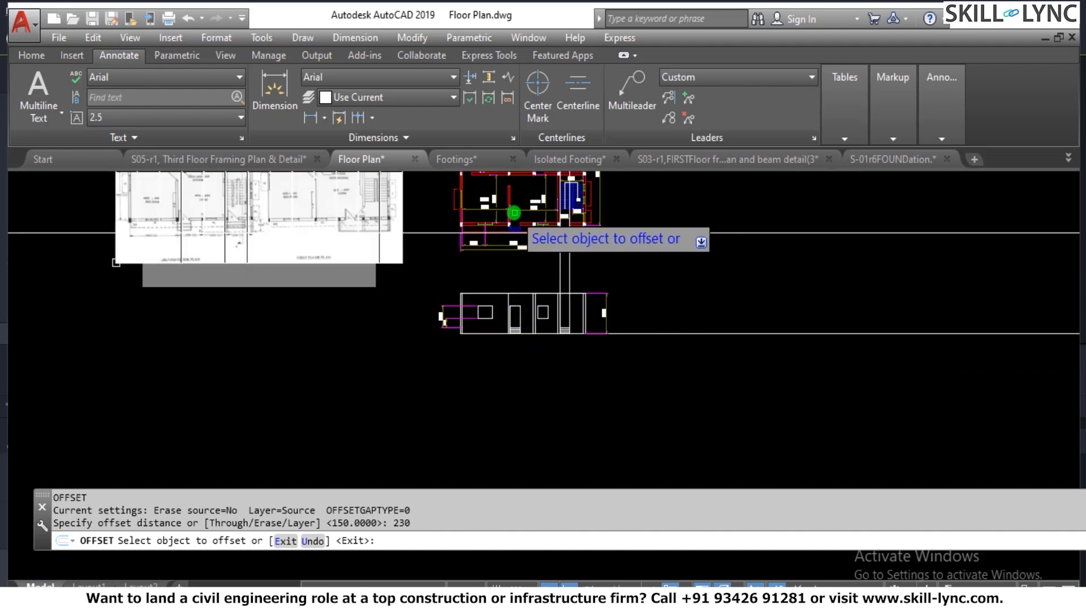
scroll(512, 238, "up", 6)
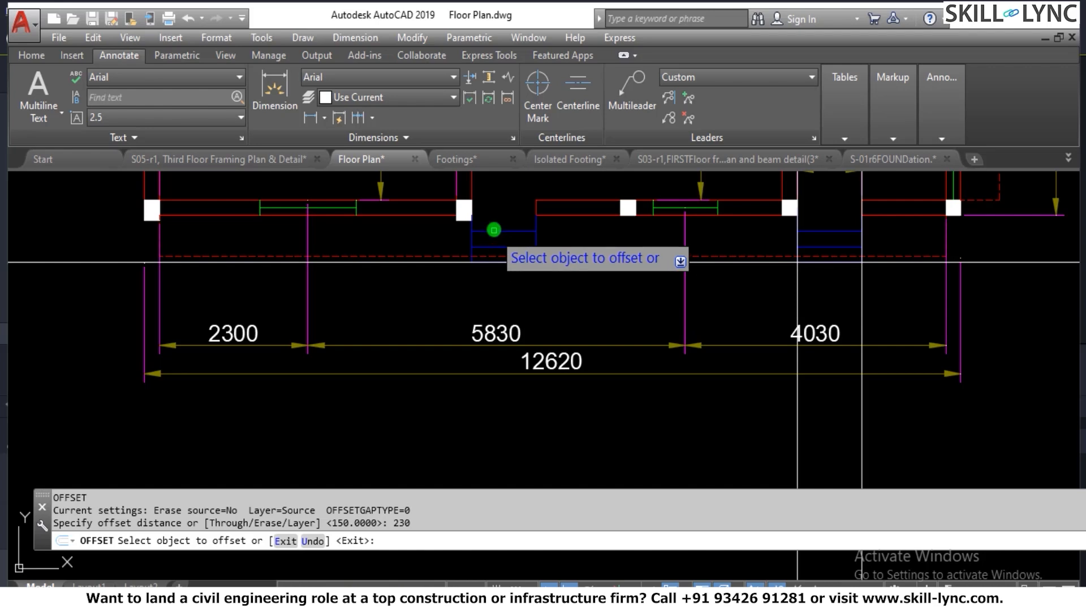
left_click(494, 261)
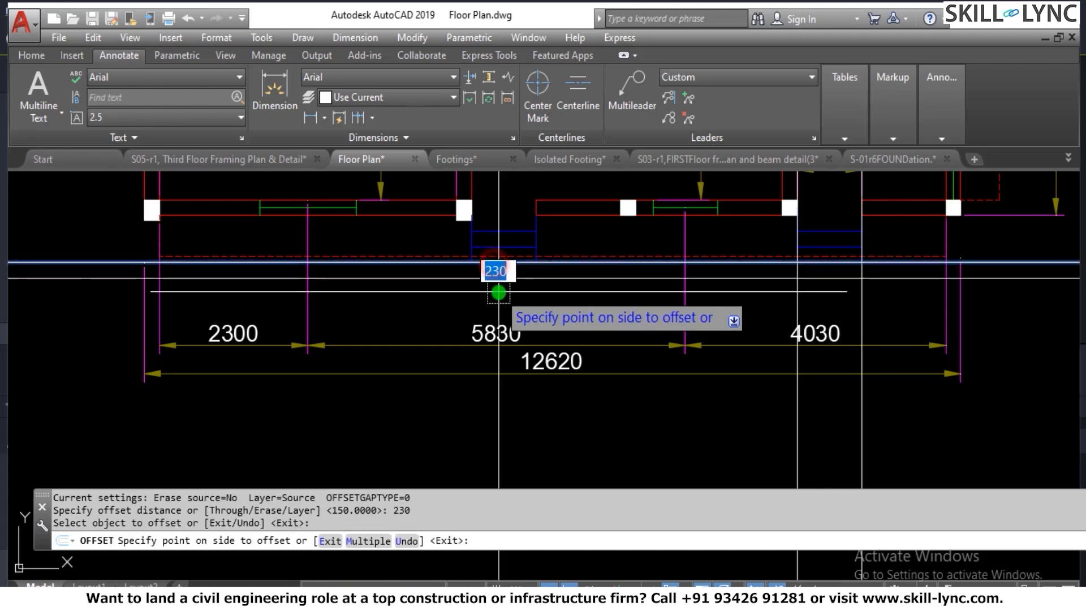
left_click(501, 270)
key("Escape")
key("Escape")
Fillet both side lines of the first entrance steps in the floor plan to the new offset line with radius 0.
type("f")
key("Return")
scroll(478, 244, "up", 5)
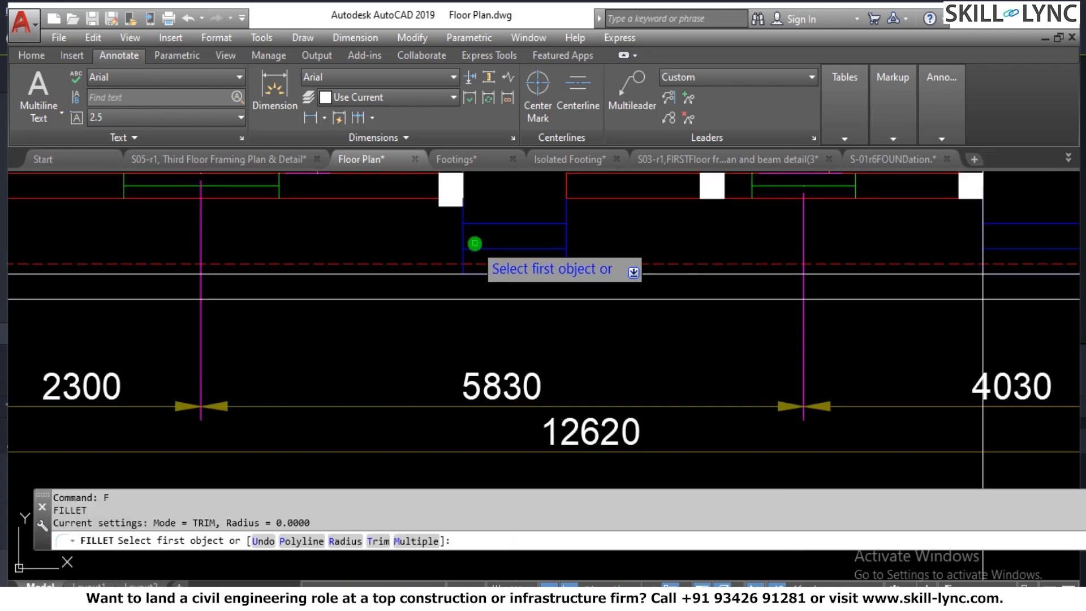
left_click(455, 266)
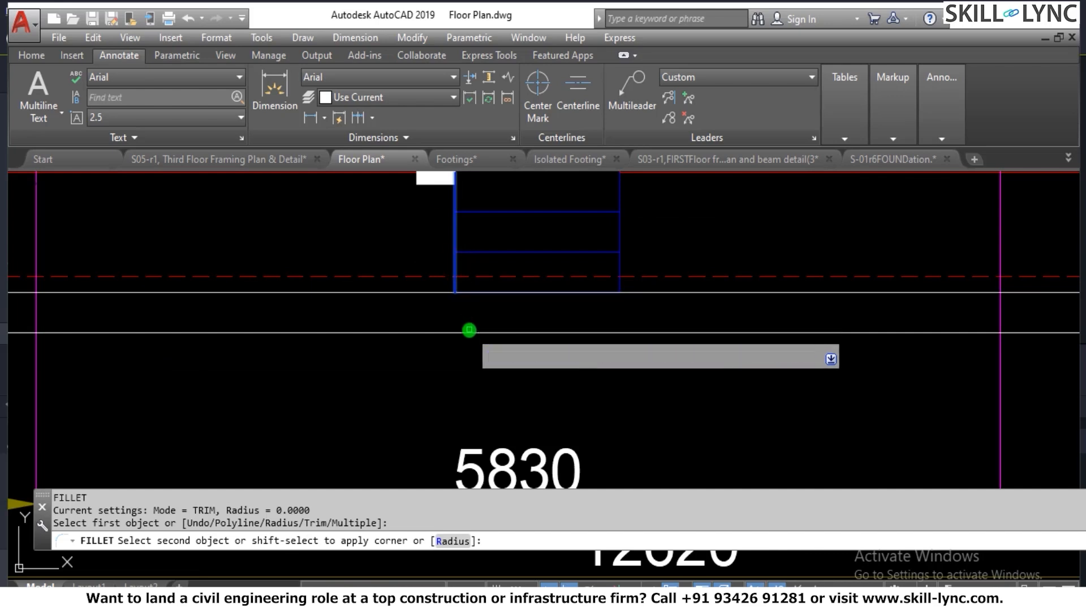
left_click(469, 331)
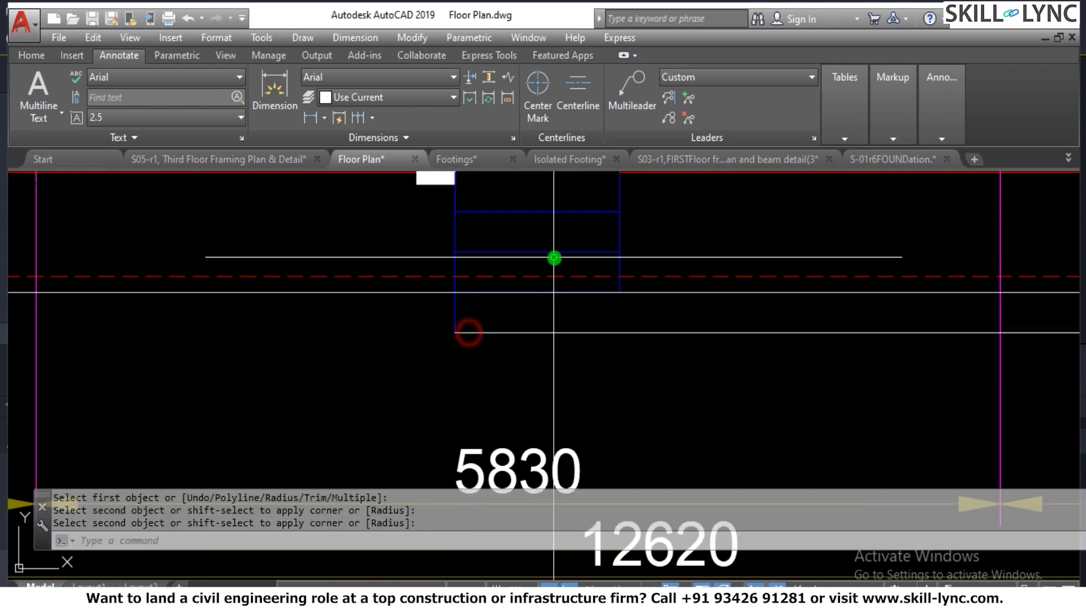
key("Return")
left_click(620, 273)
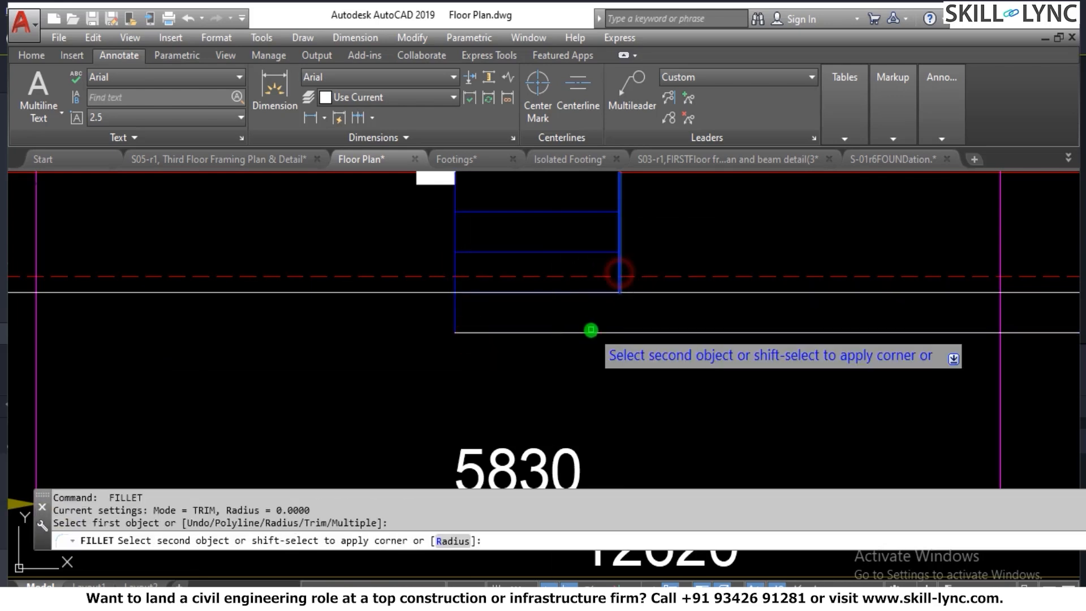
left_click(602, 332)
key("Escape")
left_click(424, 311)
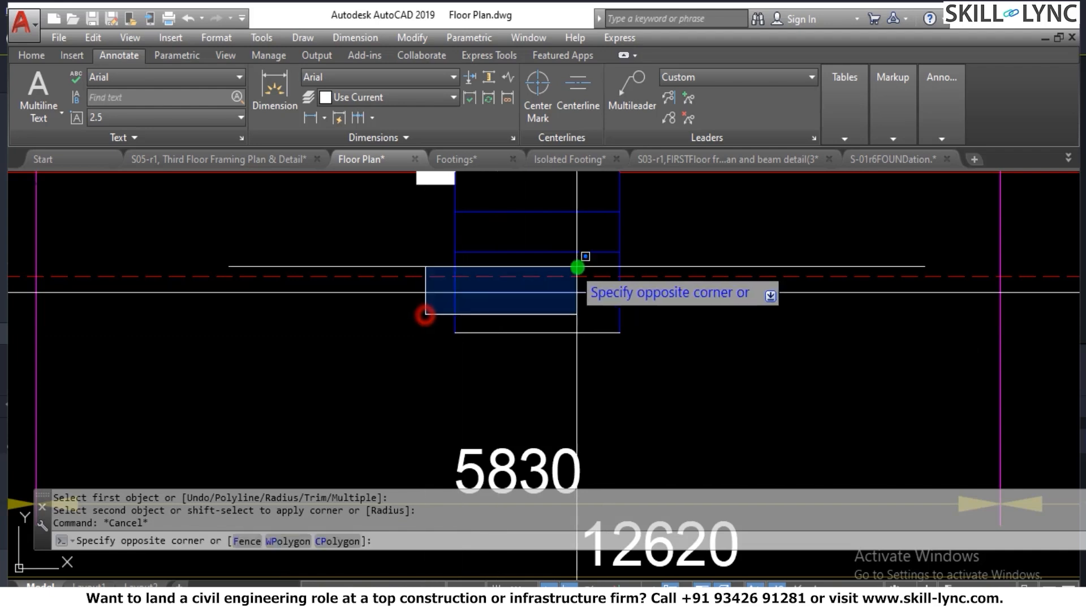
left_click(652, 283)
key("Escape")
key("Escape")
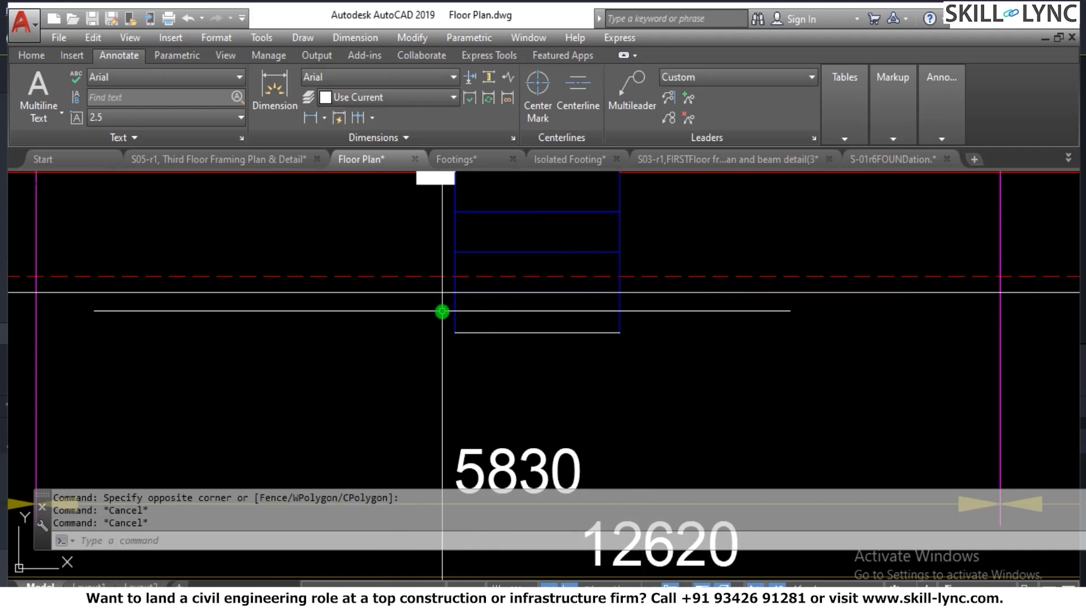
Bring the first entrance's step line that overlaps the long white construction line to the front of the draw order.
left_click(442, 310)
left_click(632, 259)
scroll(622, 271, "up", 4)
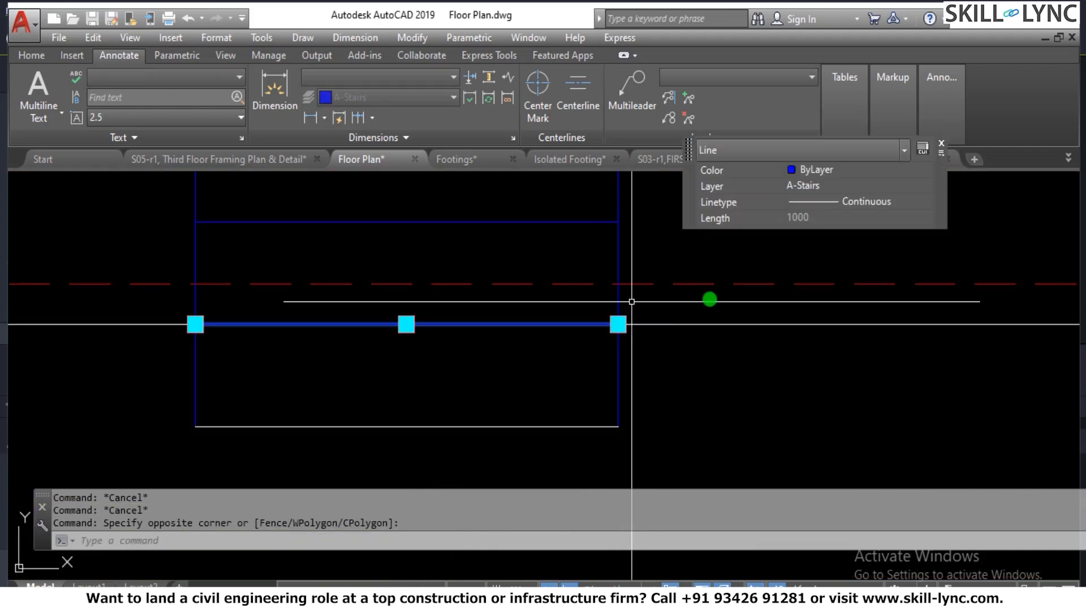
scroll(632, 301, "down", 4)
scroll(581, 331, "up", 2)
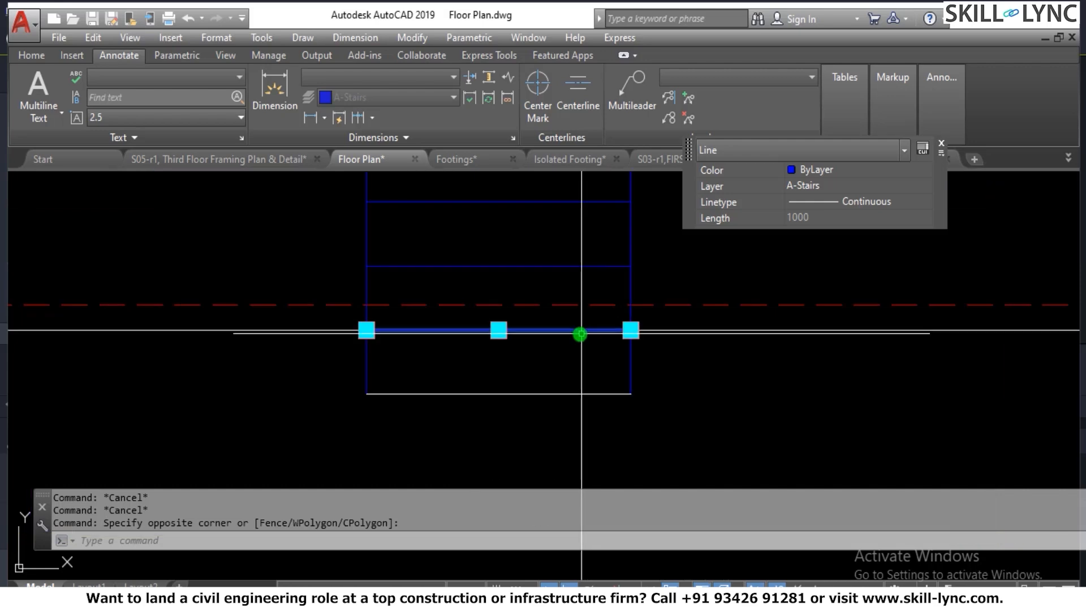
right_click(578, 339)
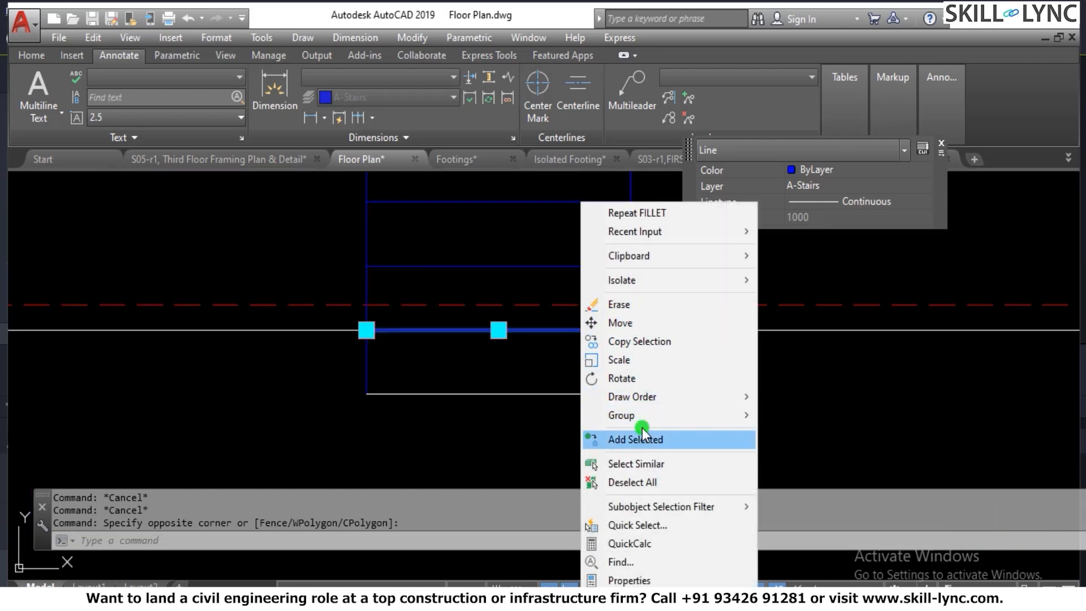
left_click(652, 404)
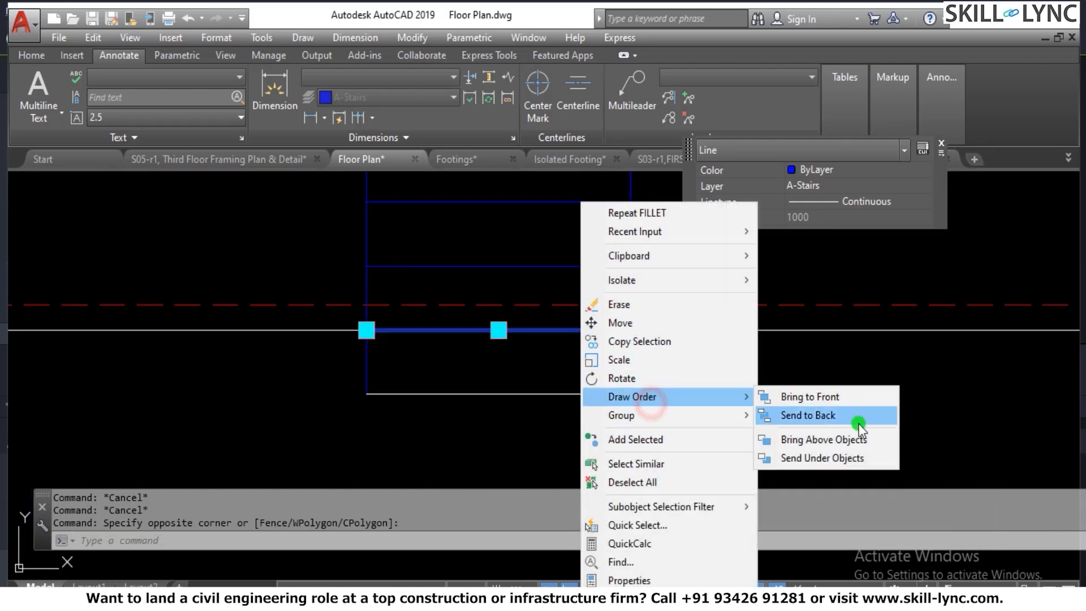
left_click(833, 395)
Match the properties of the blue step line onto the first entrance's new white outermost step line.
scroll(542, 393, "down", 5)
scroll(590, 345, "up", 2)
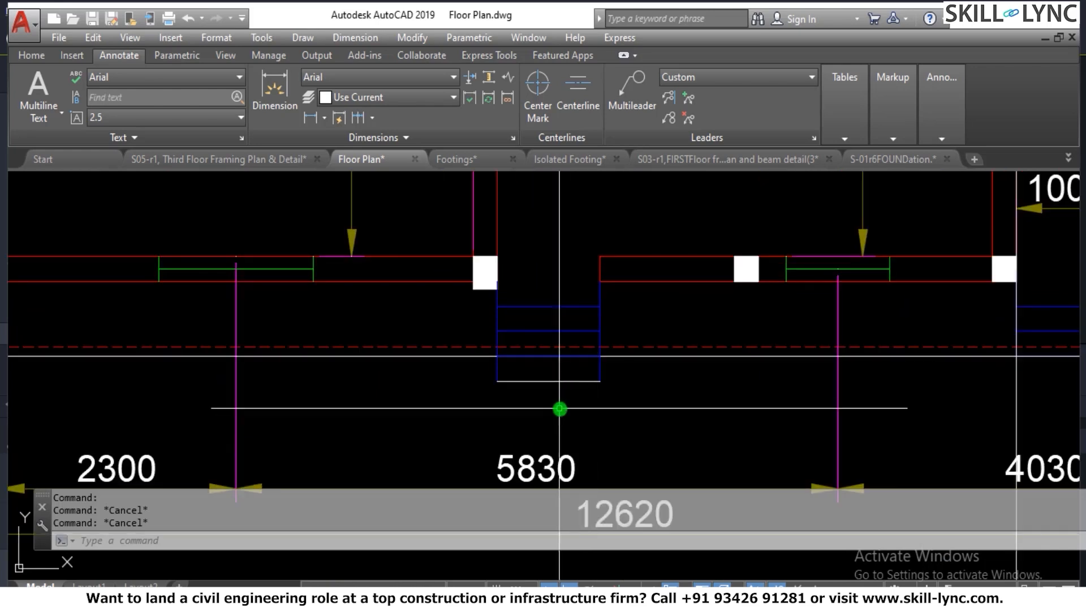
type("a")
key("Return")
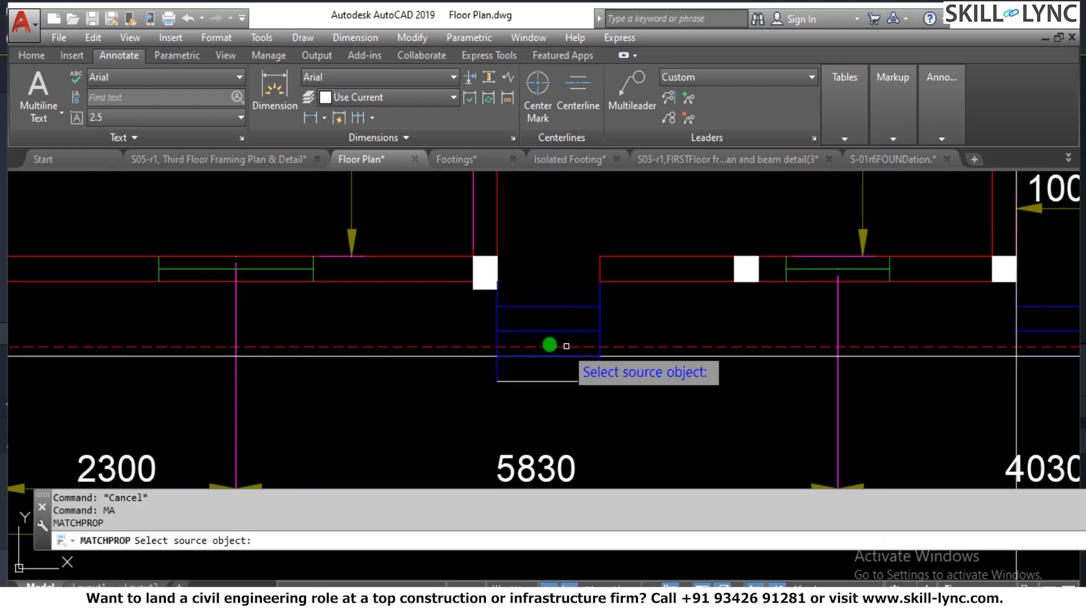
left_click(564, 358)
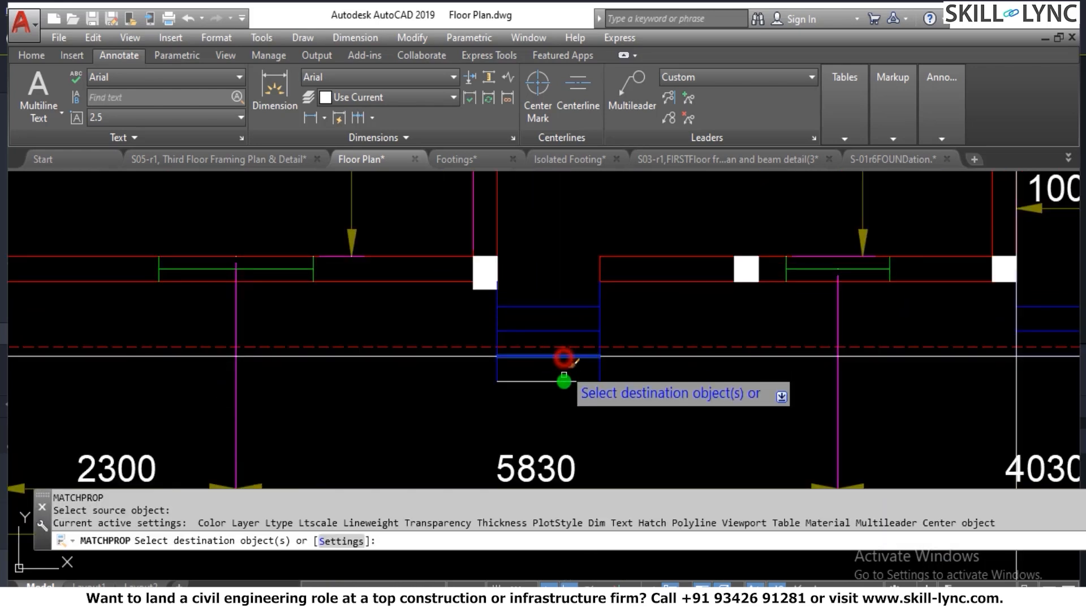
left_click(565, 380)
key("Escape")
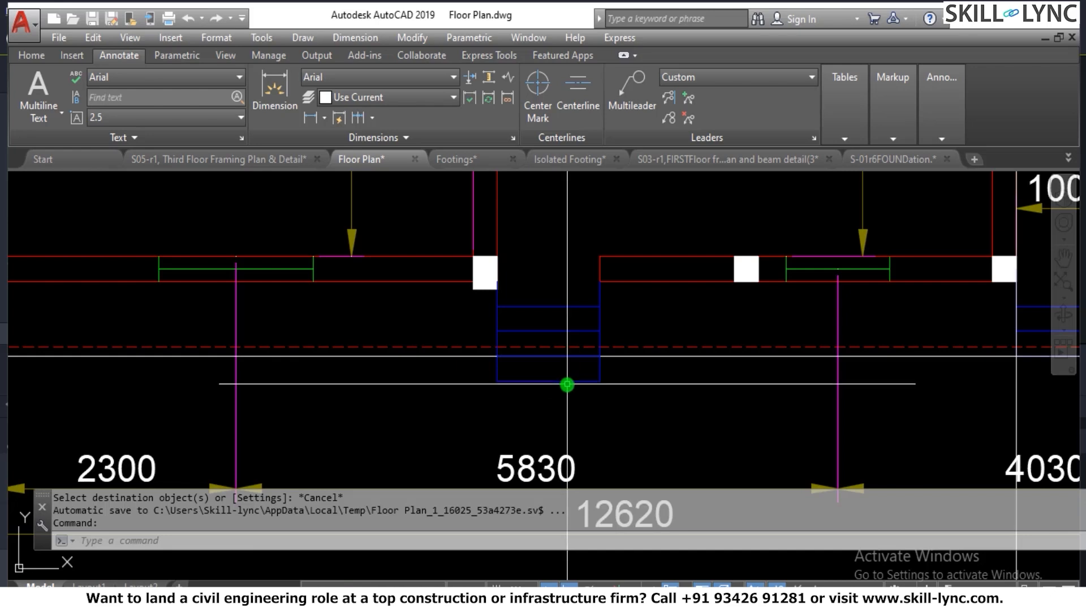
Erase the two vertical projection lines running from the second entrance's steps in the plan down to the elevation.
scroll(565, 321, "down", 6)
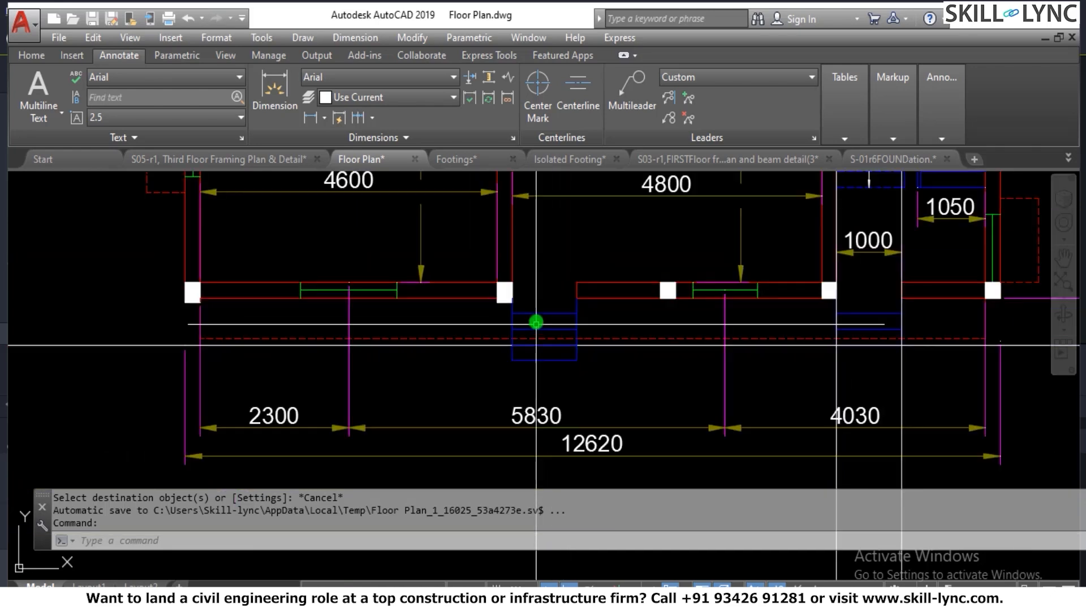
scroll(599, 404, "up", 6)
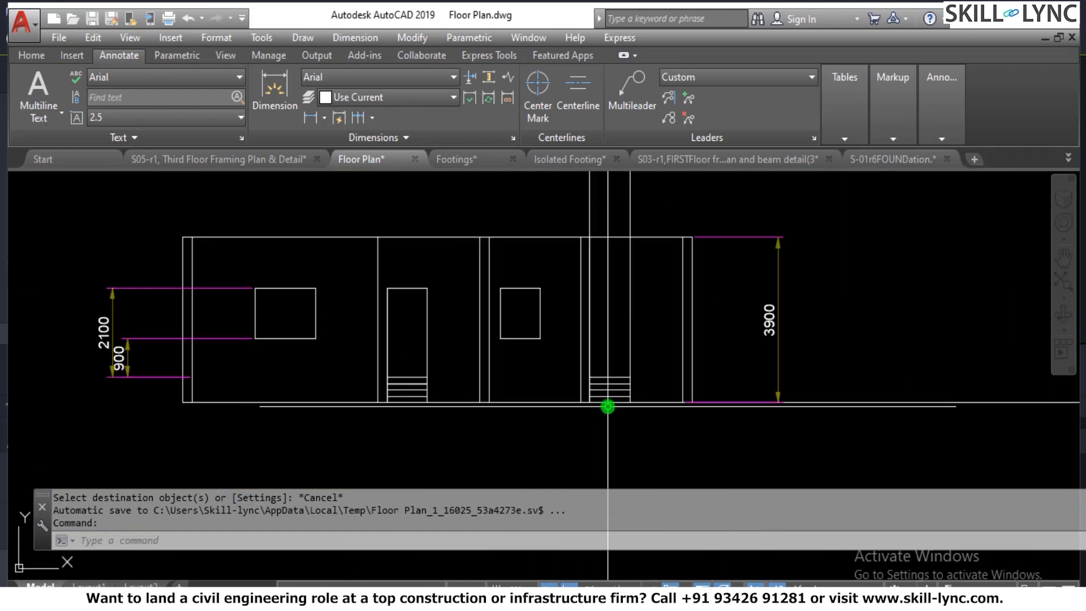
scroll(478, 391, "down", 3)
scroll(509, 236, "up", 6)
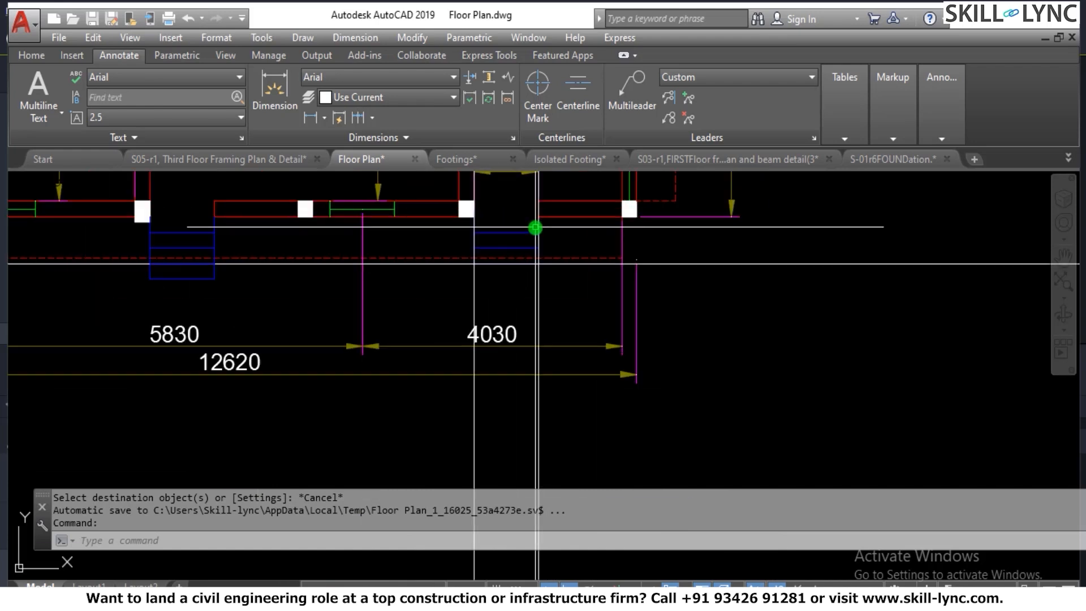
key("Escape")
key("Escape")
scroll(562, 315, "down", 2)
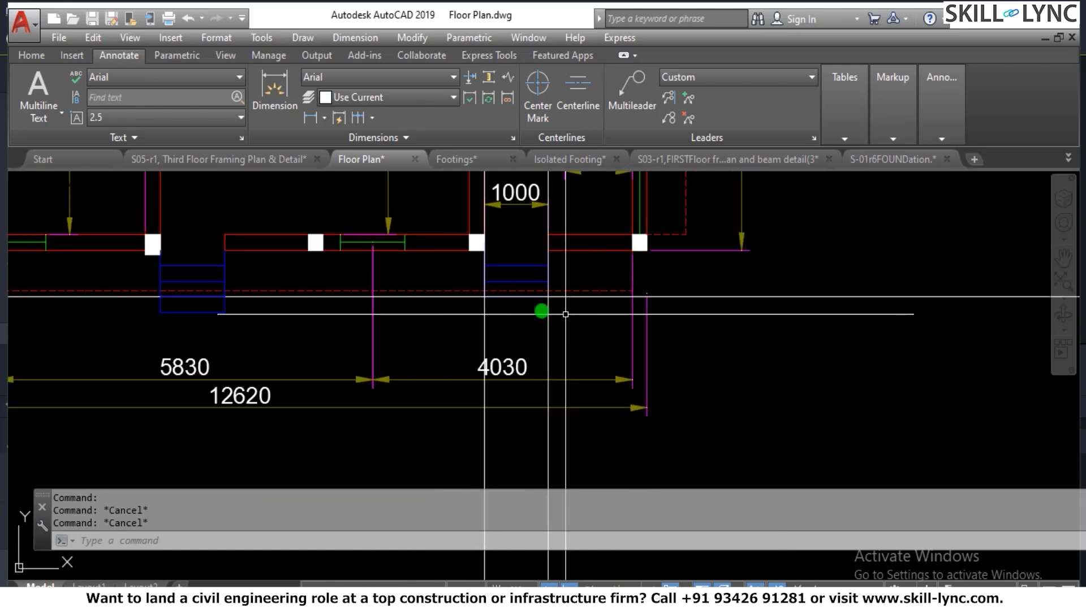
scroll(642, 323, "down", 3)
scroll(625, 317, "up", 2)
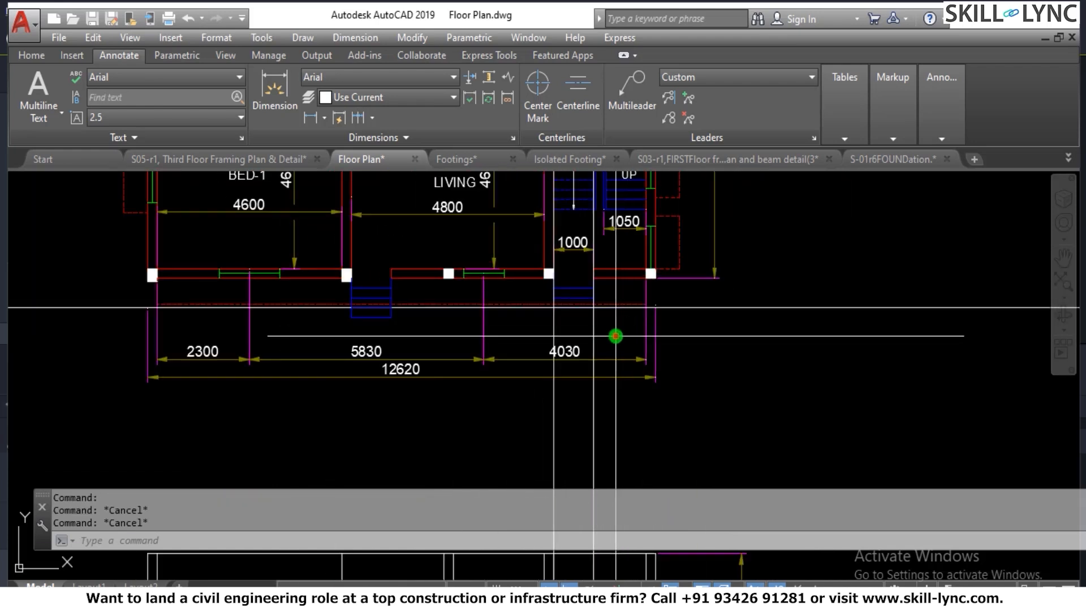
left_click(615, 335)
left_click(552, 310)
type("E")
key("Return")
key("Escape")
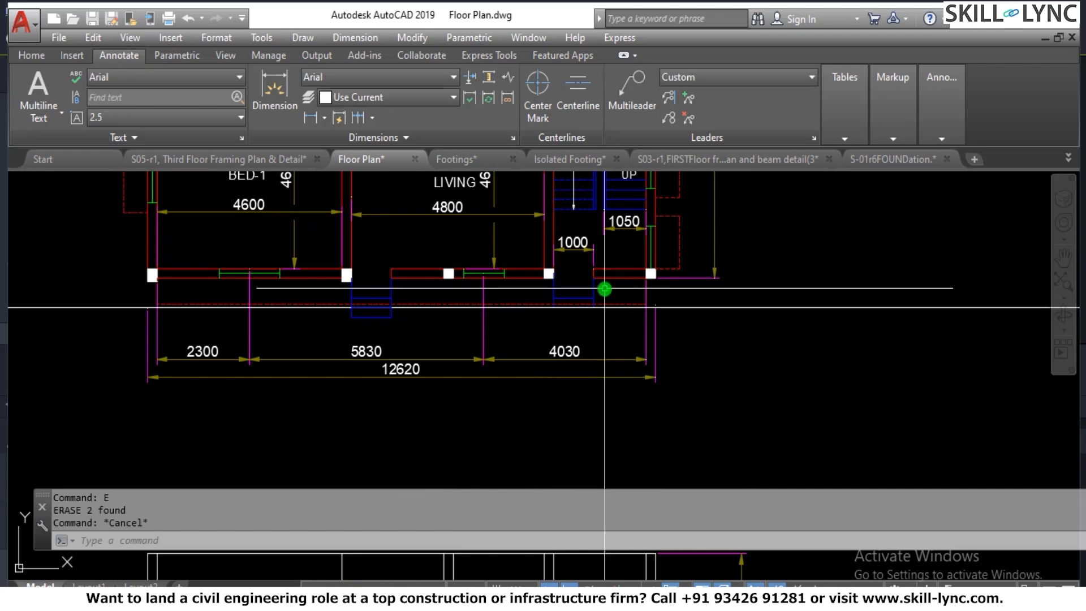
Bring the second entrance's outermost step line in the floor plan to the front of the draw order.
scroll(603, 289, "up", 4)
left_click(445, 351)
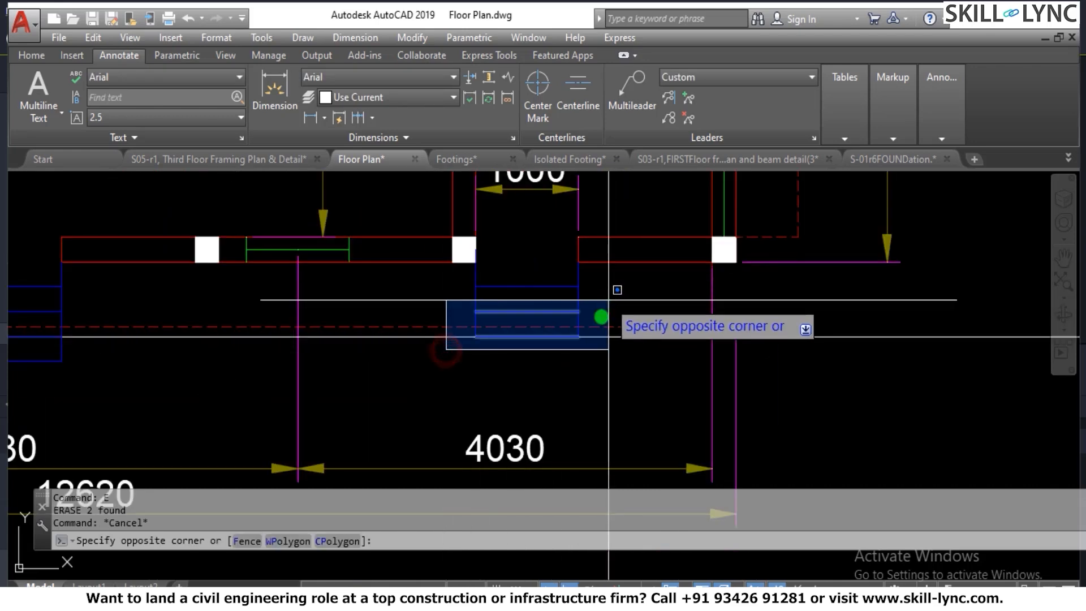
left_click(601, 316)
right_click(515, 338)
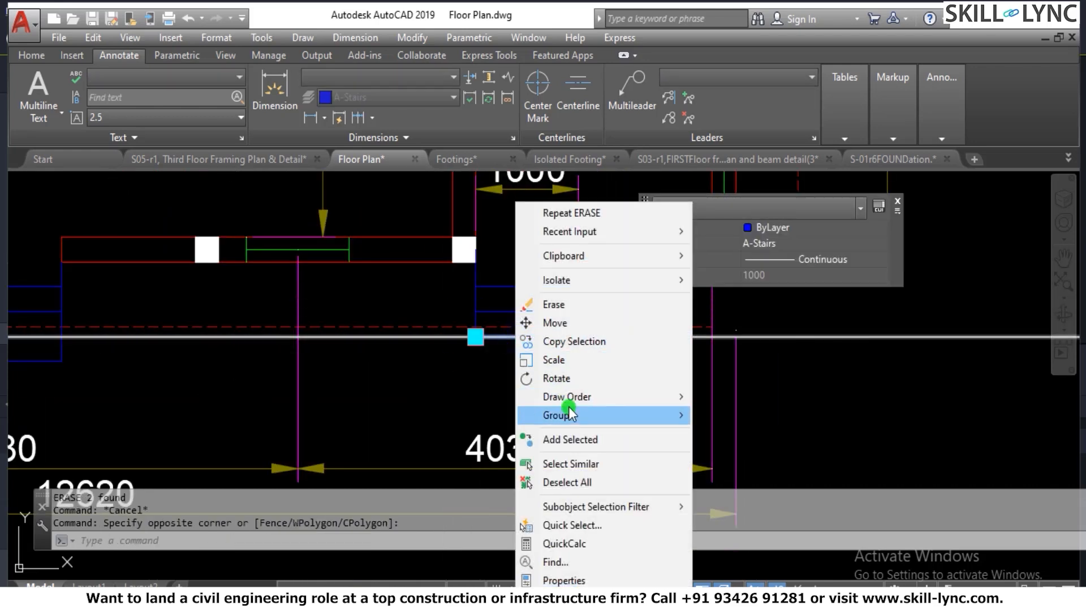
mouse_move(588, 396)
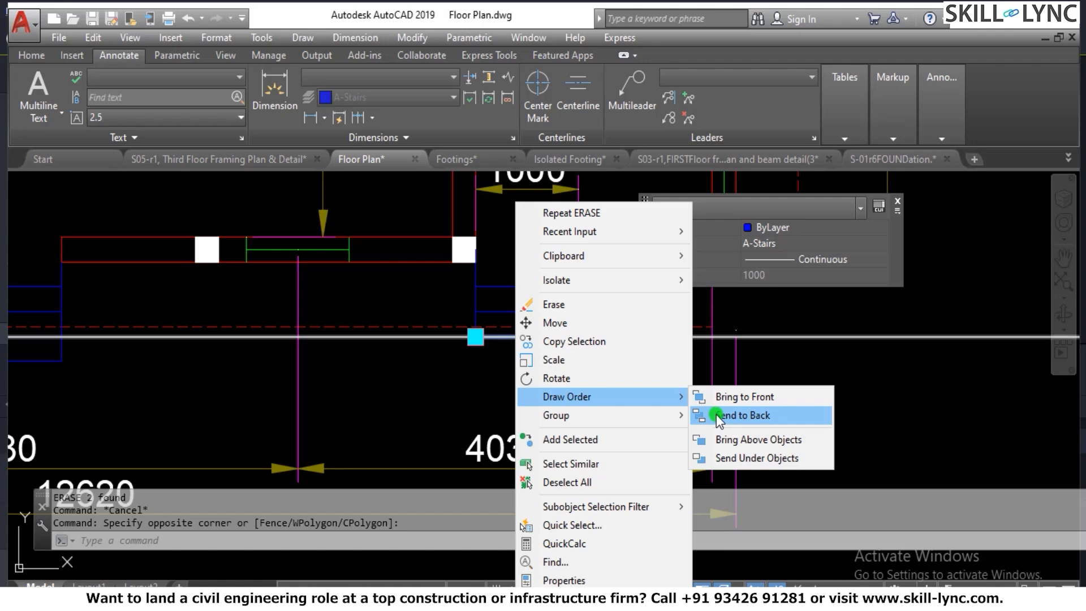
left_click(727, 395)
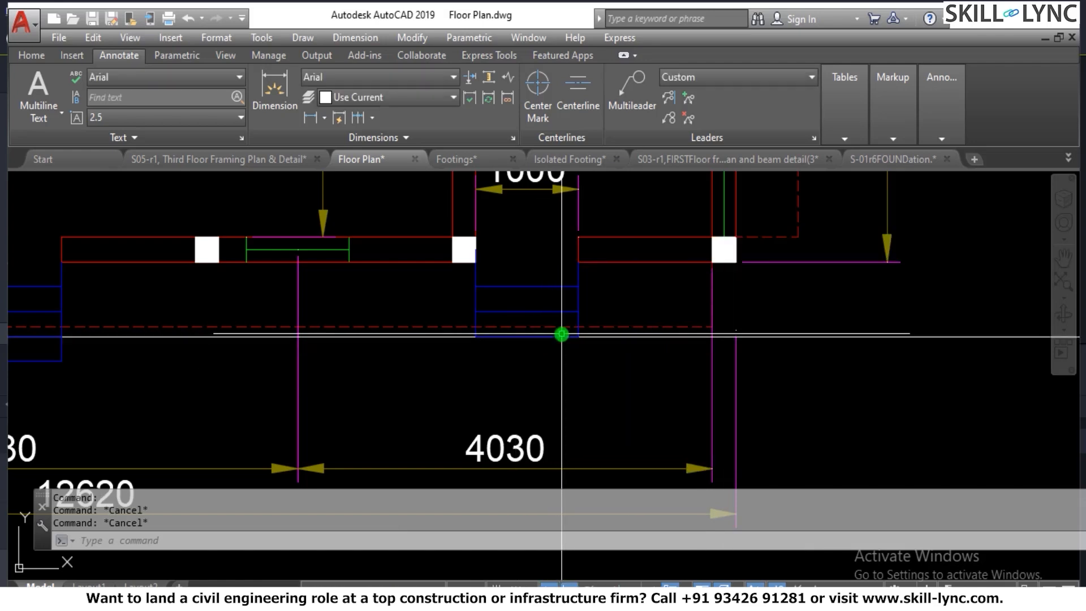
Offset the second entrance's outermost step line downward by 230 in the floor plan.
type("o")
key("Return")
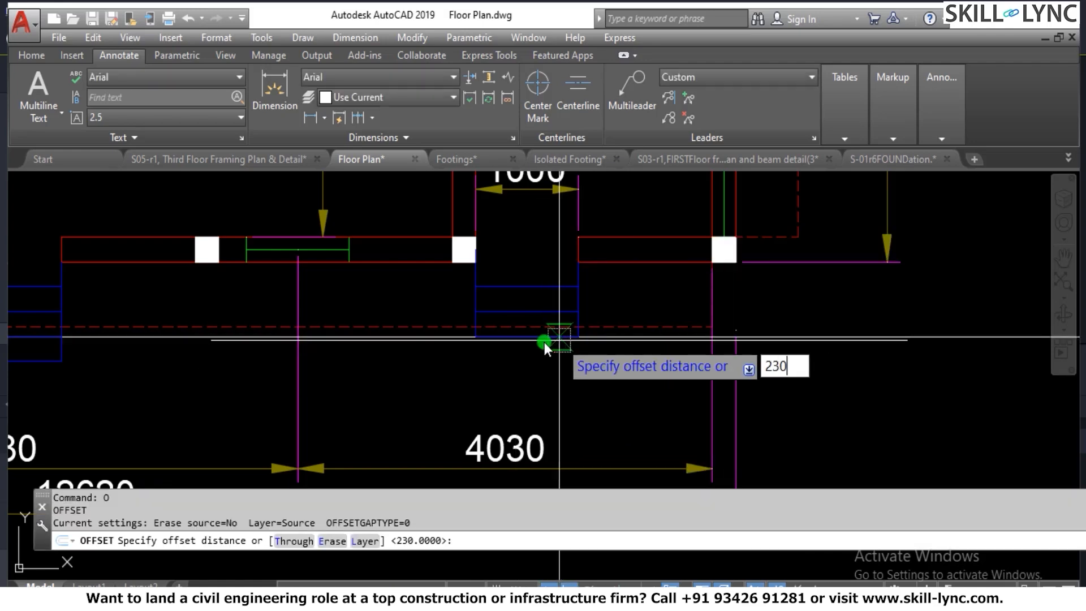
key("Return")
left_click(537, 338)
left_click(539, 363)
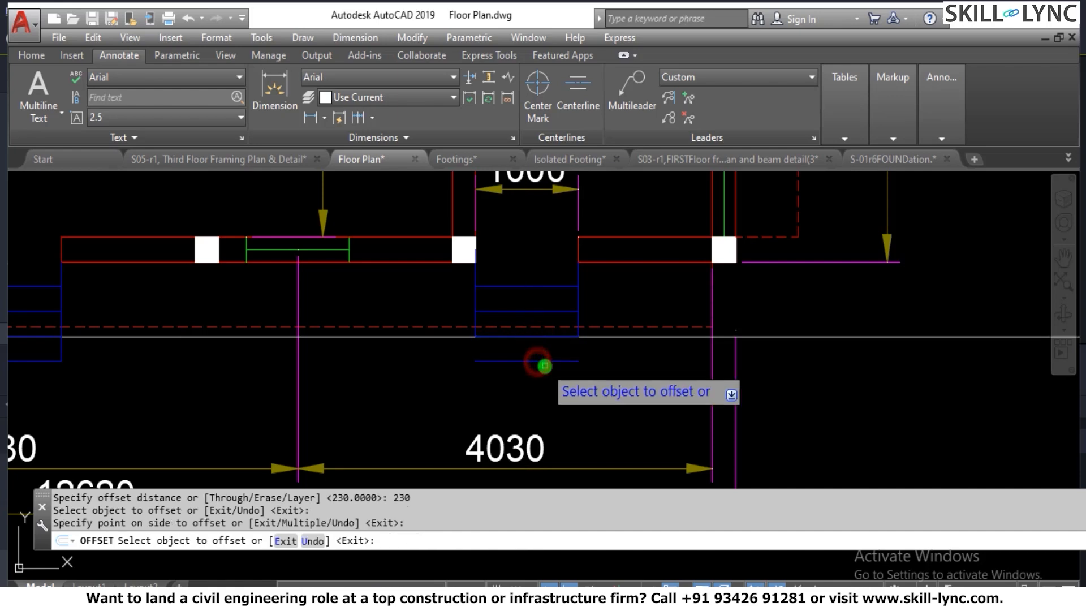
key("Escape")
Fillet both side lines of the second entrance's steps to the new offset line with radius 0.
type("f")
key("Return")
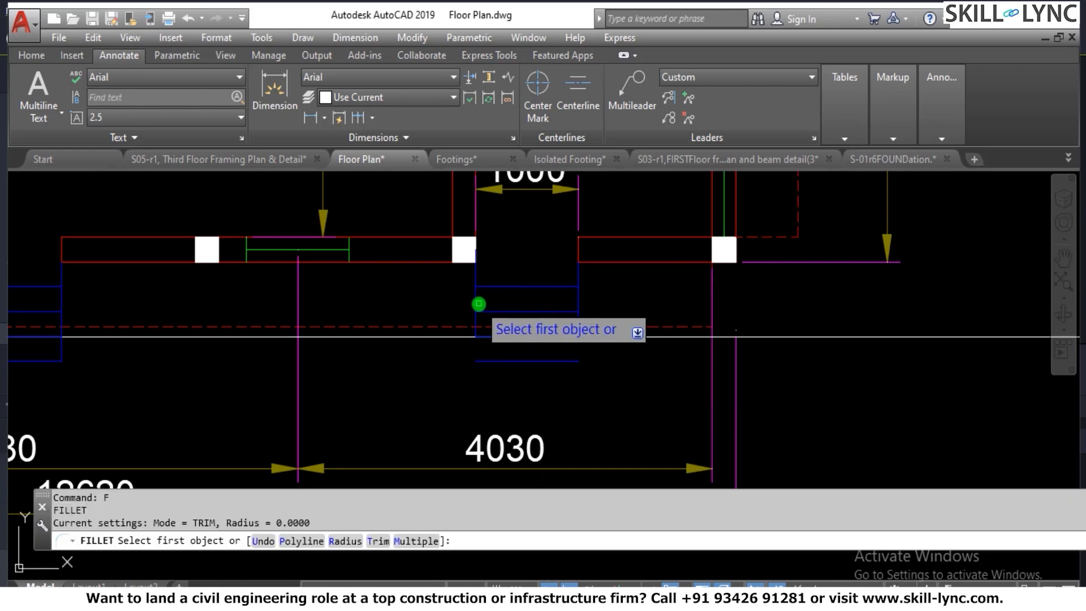
left_click(474, 304)
left_click(486, 361)
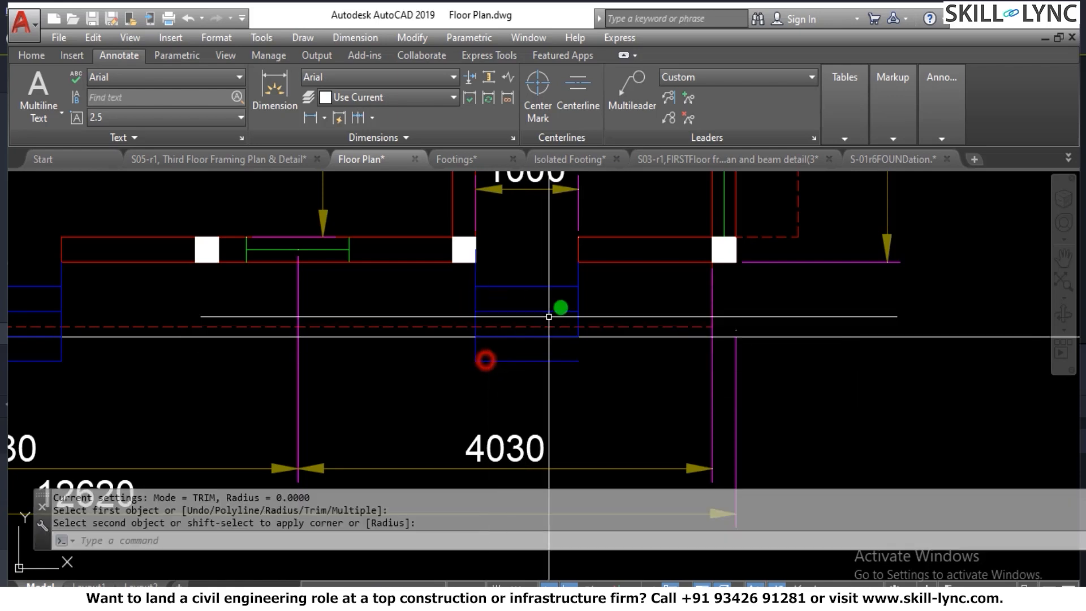
key("Return")
left_click(563, 362)
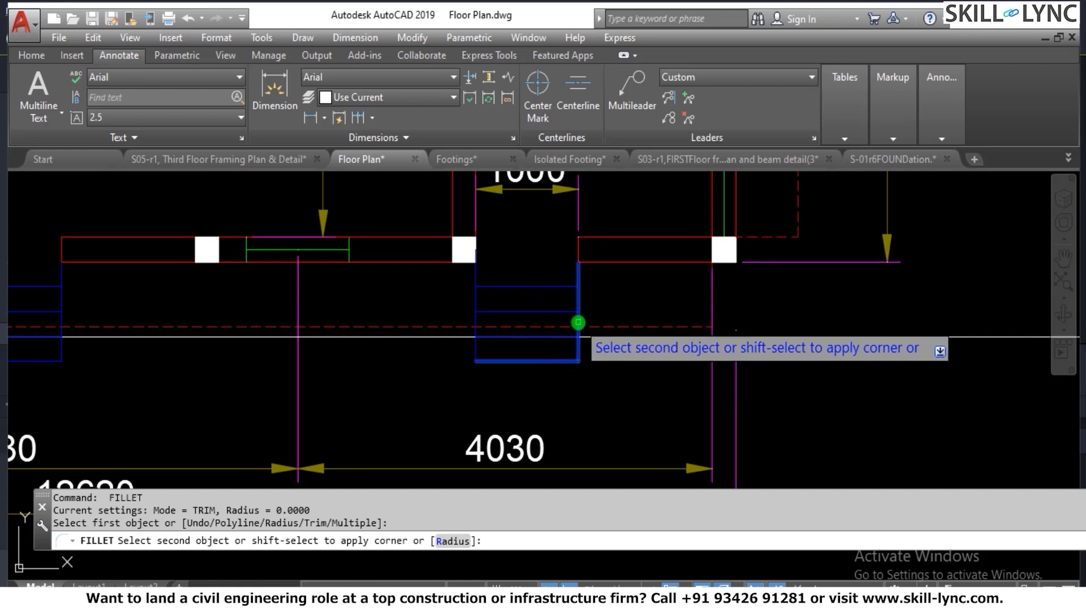
key("Escape")
Draw a vertical line about 2970 long upward from the right end of the second entrance's lowest step line in the elevation.
scroll(560, 325, "down", 4)
scroll(560, 325, "down", 5)
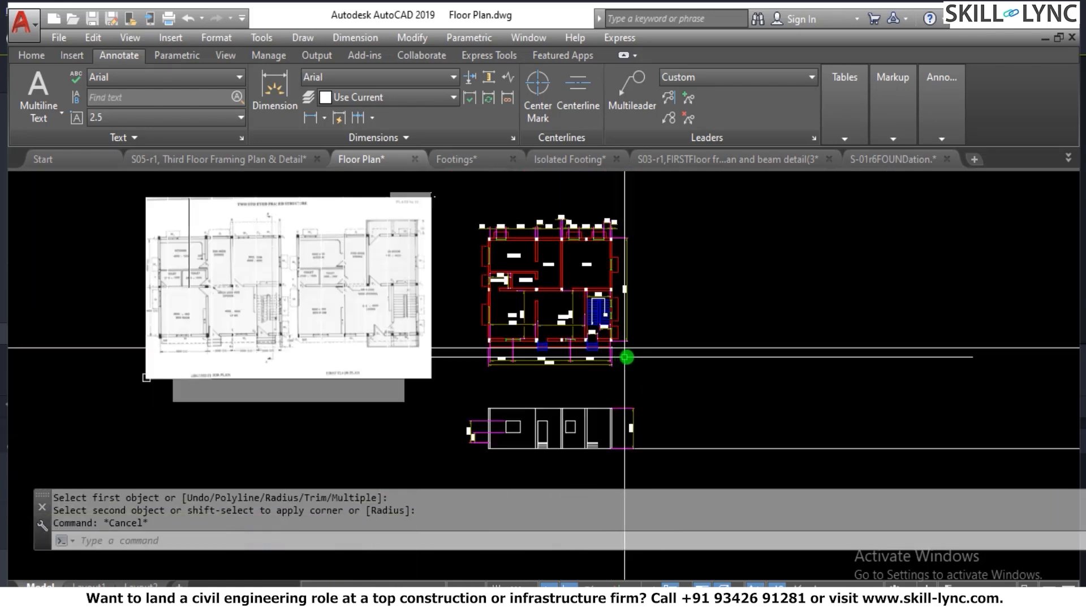
scroll(606, 431, "up", 6)
key("Escape")
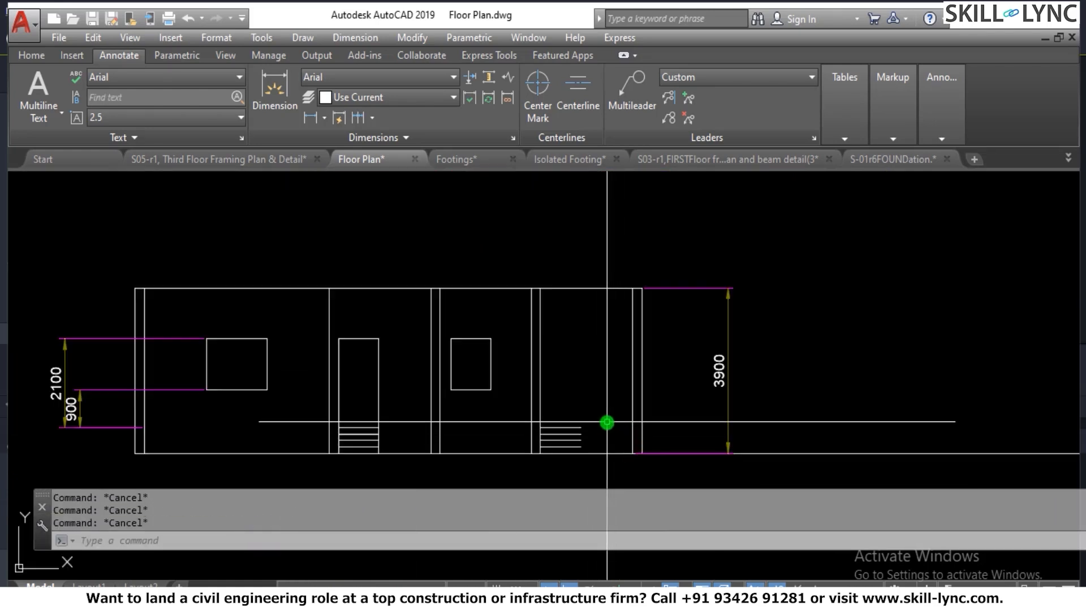
type("L")
key("Return")
left_click(584, 453)
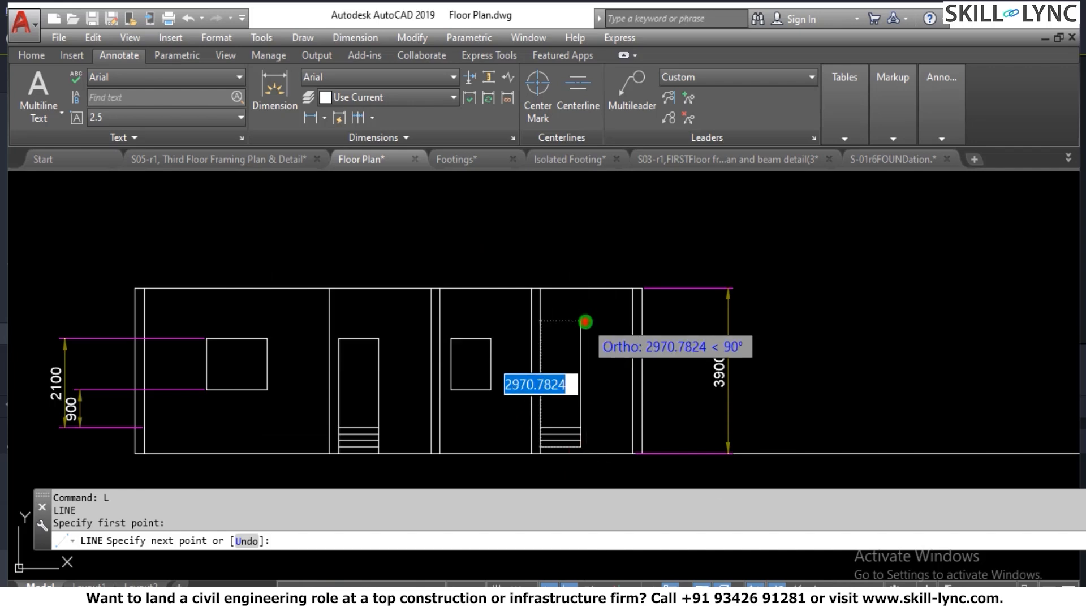
key("Escape")
key("Escape")
Draw a horizontal line about 2590 long from the second window's upper right corner past the second entrance's new vertical line.
key("Return")
left_click(490, 340)
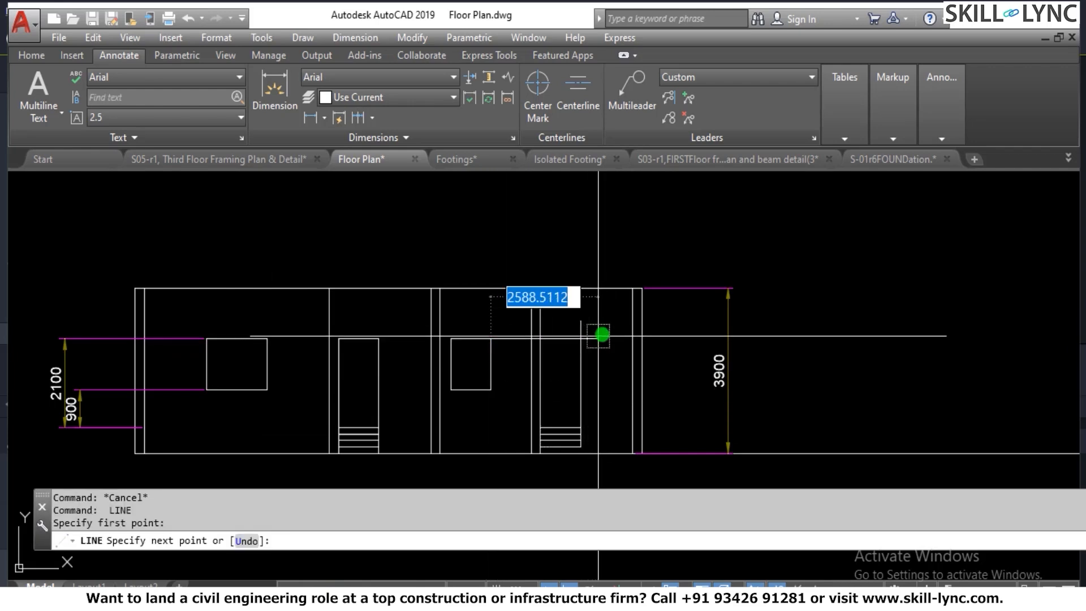
left_click(598, 336)
key("Escape")
Trim the head line beyond the second door and beside its left edge, and trim the left edge line above the door head.
scroll(598, 333, "up", 2)
type("tr")
key("Return")
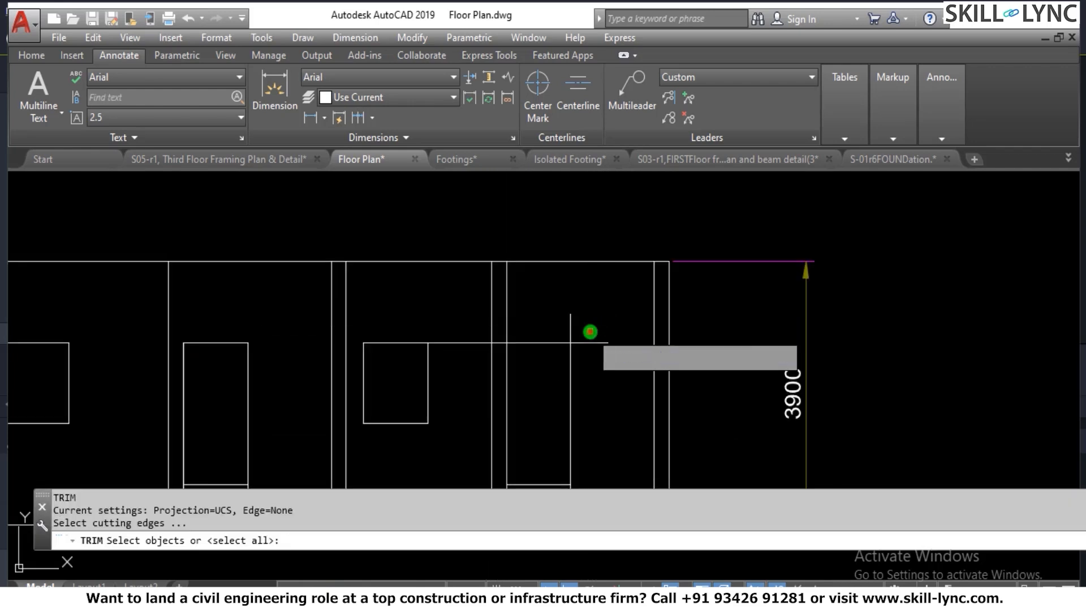
key("Return")
left_click(589, 332)
left_click(584, 351)
left_click(579, 330)
left_click(558, 328)
left_click(521, 322)
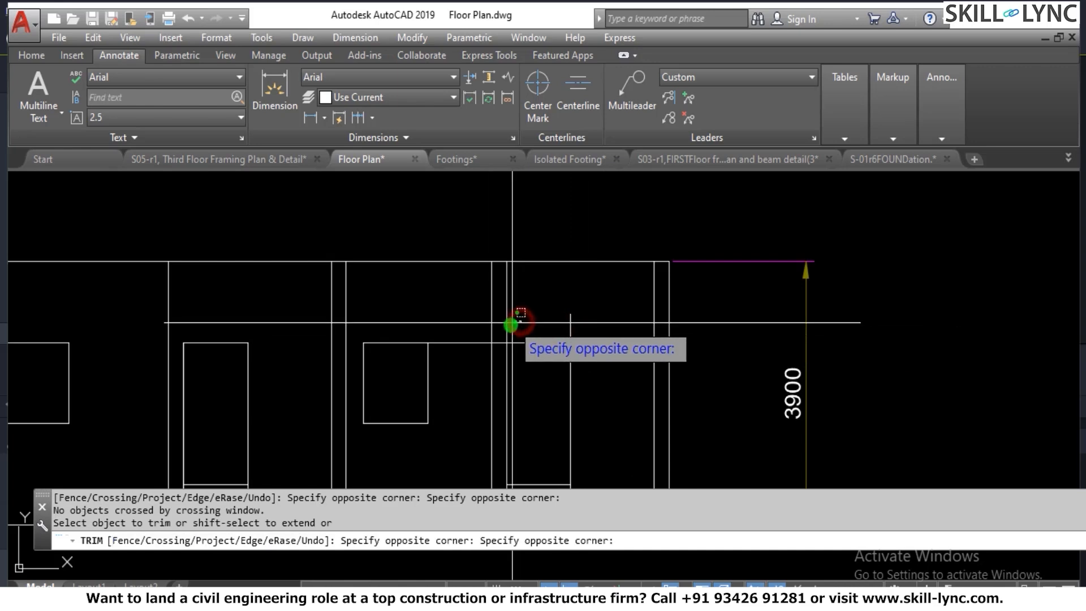
left_click(503, 331)
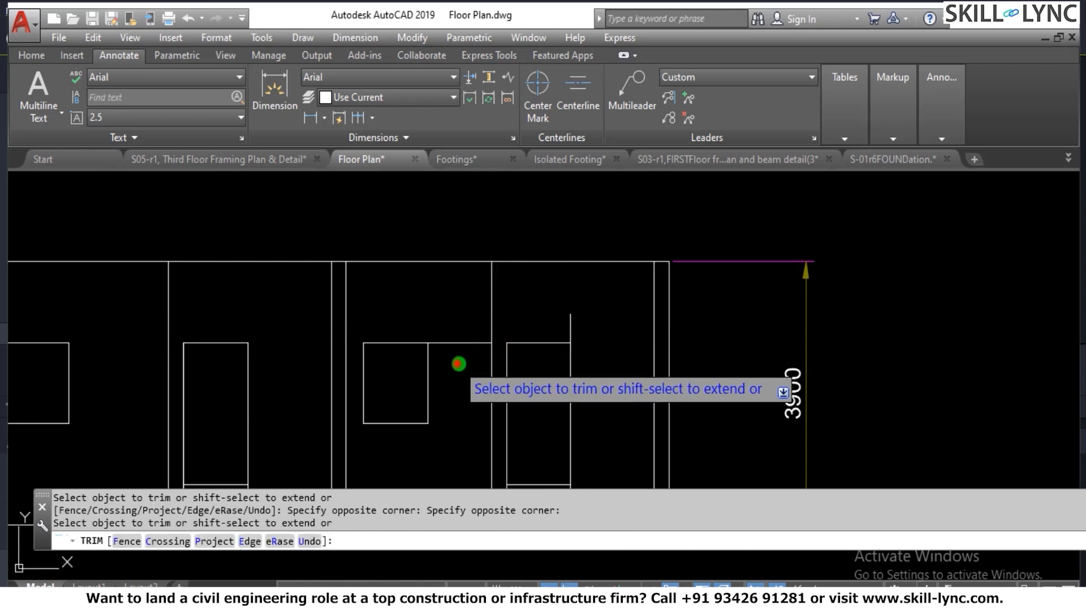
left_click(459, 364)
left_click(453, 322)
key("Escape")
key("Escape")
Erase the leftover head line segment between the second window and the adjacent column line.
left_click(456, 338)
left_click(440, 378)
type("e")
key("Return")
Trim the stub of the second door's right edge line that extends above the door head.
scroll(461, 349, "down", 2)
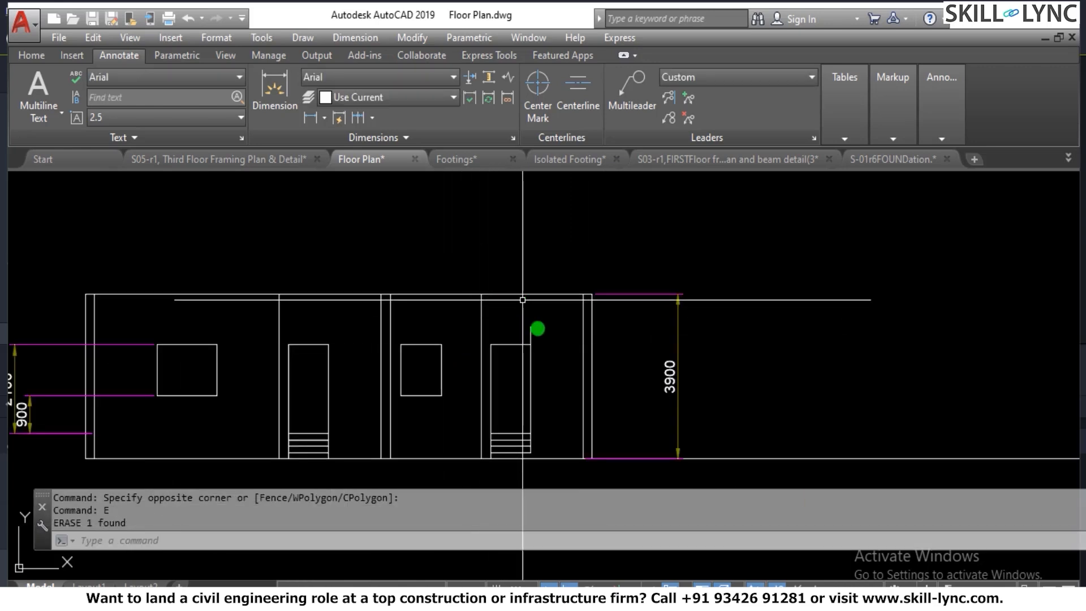
scroll(538, 331, "up", 4)
type("tr")
key("Return")
key("Return")
left_click(531, 332)
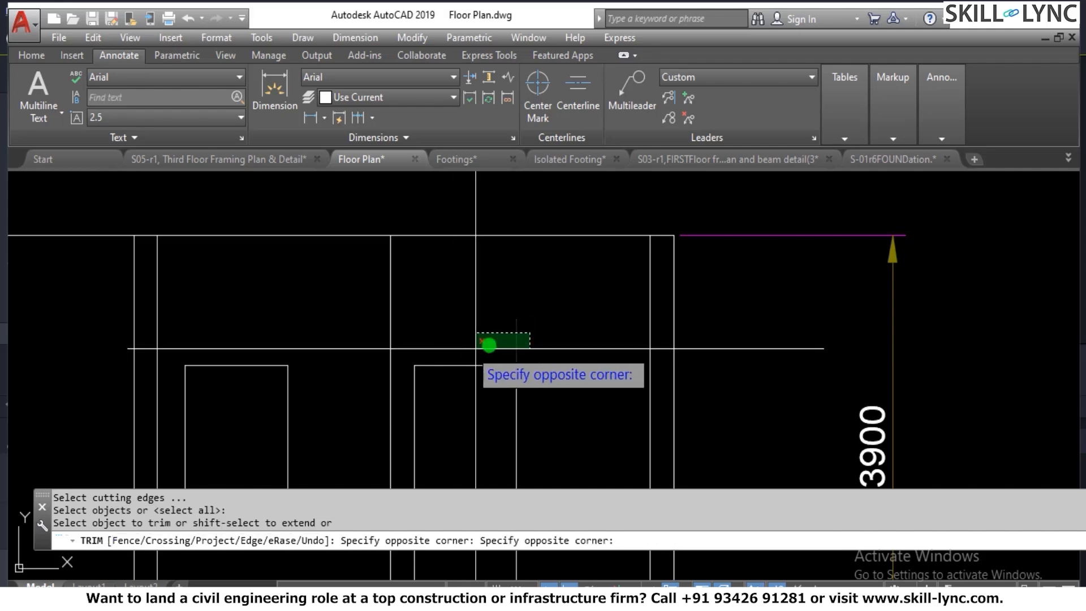
left_click(488, 345)
key("Escape")
scroll(568, 336, "down", 6)
scroll(671, 424, "down", 2)
scroll(654, 405, "up", 2)
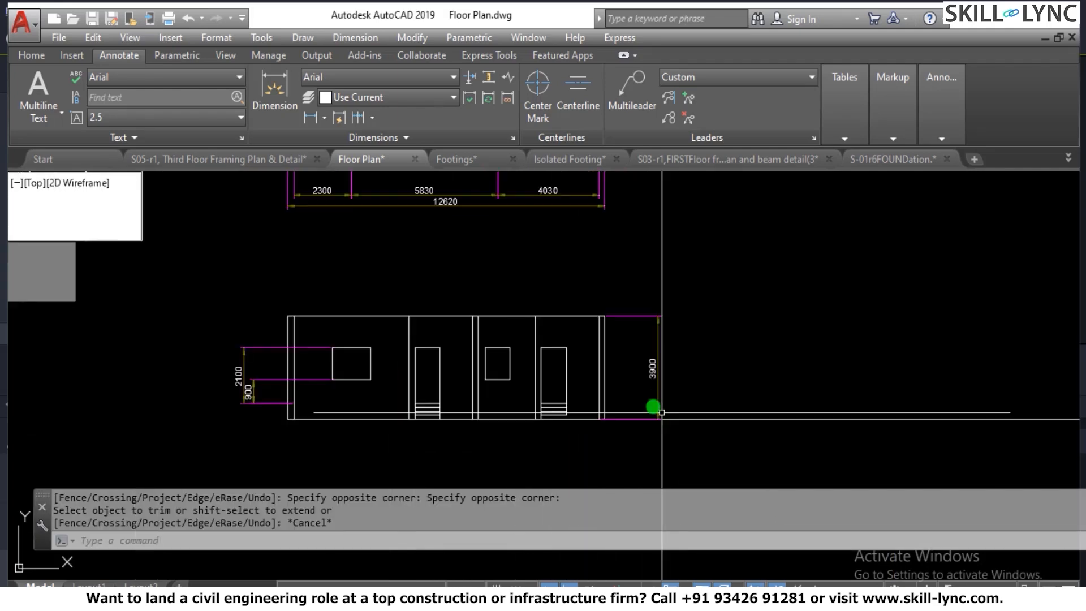
Examine the front elevation's openings, doors, steps and dimensions in relation to the floor plan above it.
scroll(609, 415, "down", 2)
left_click_drag(602, 298, 610, 244)
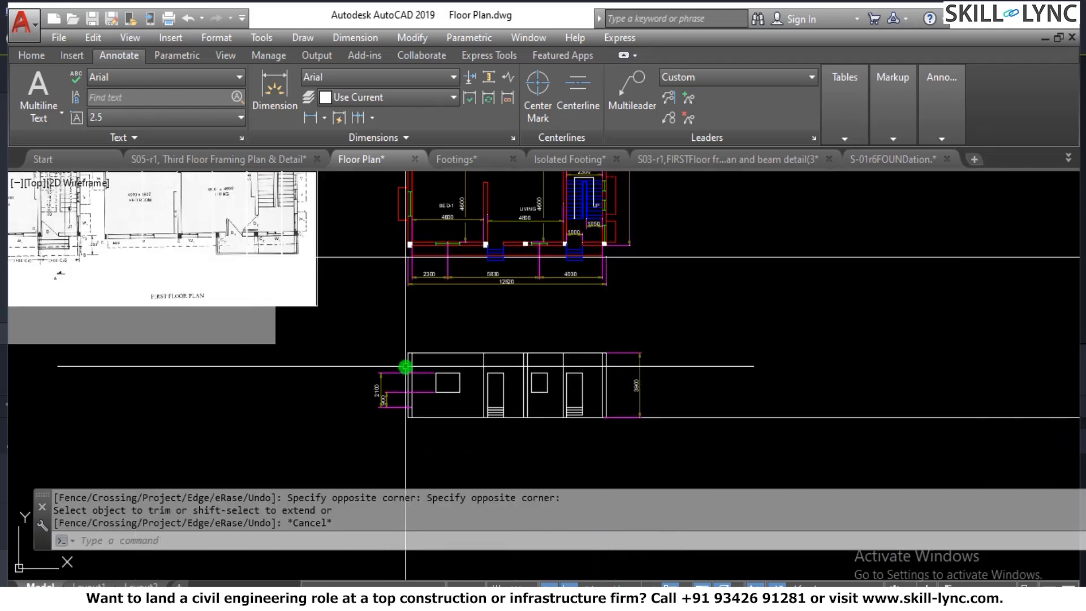
left_click_drag(414, 367, 454, 310)
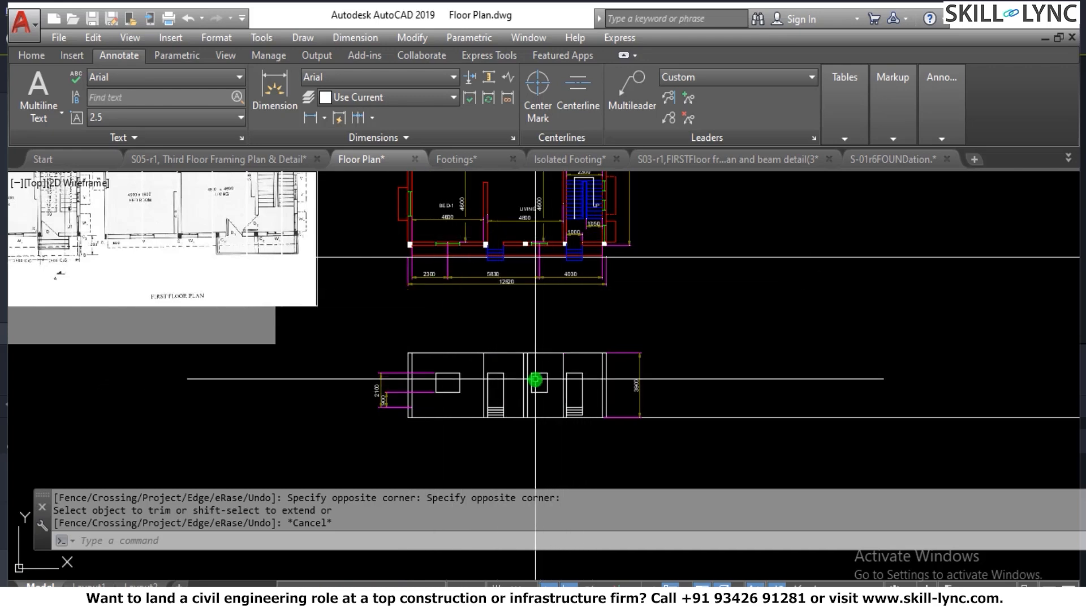
scroll(557, 424, "down", 3)
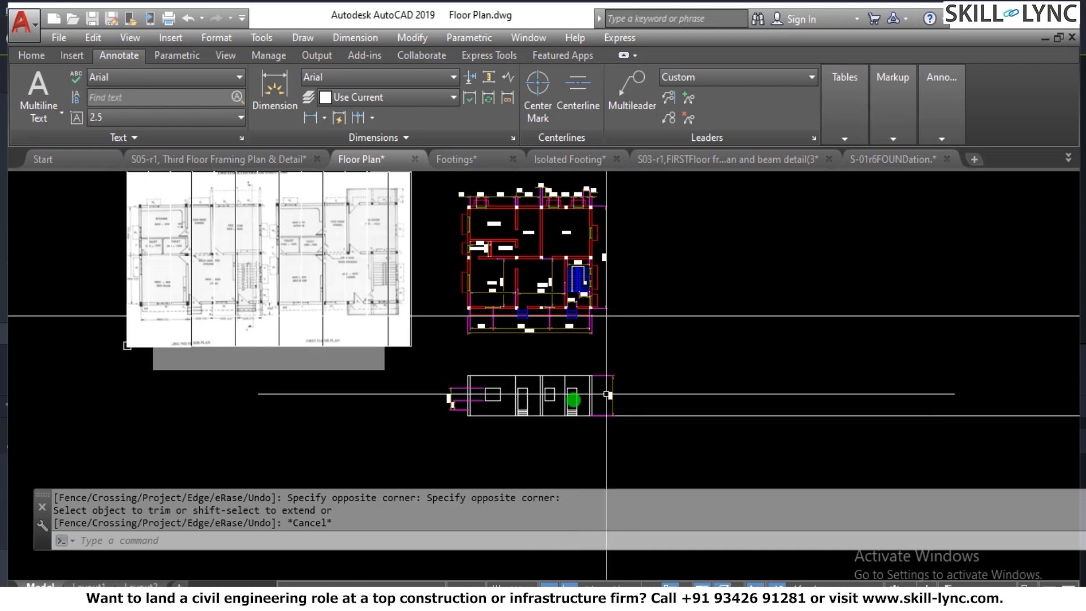
scroll(571, 405, "up", 3)
scroll(530, 371, "up", 2)
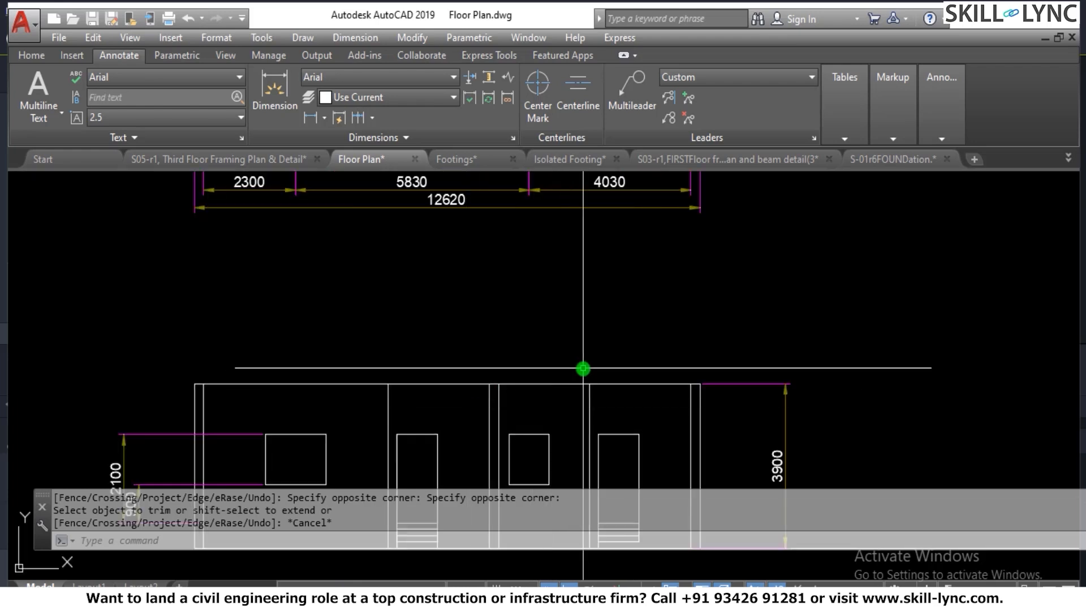
scroll(657, 430, "down", 2)
scroll(655, 455, "up", 4)
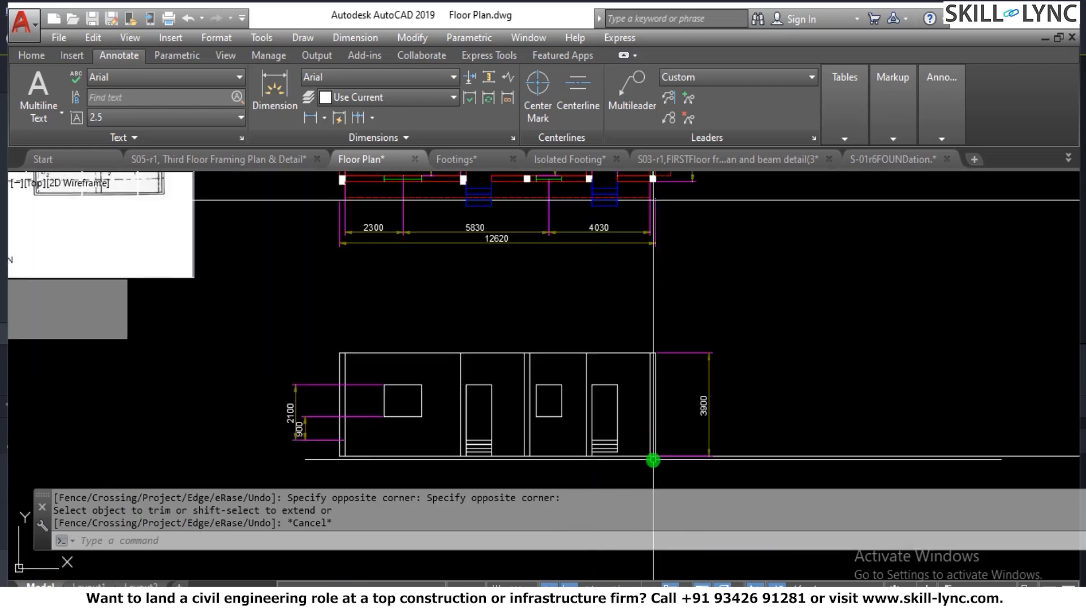
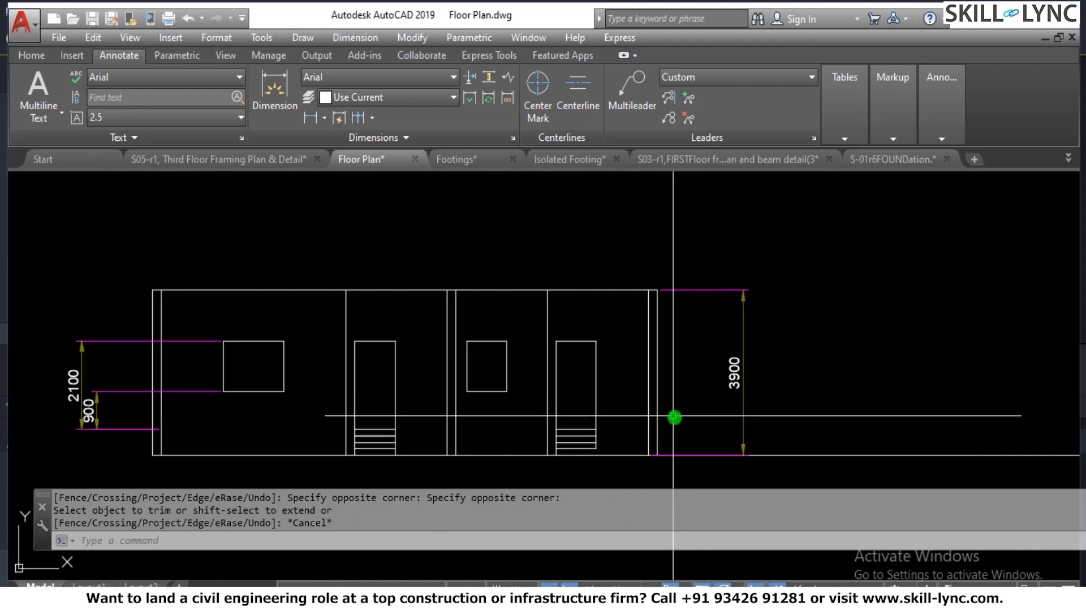
scroll(681, 365, "down", 2)
scroll(683, 371, "up", 2)
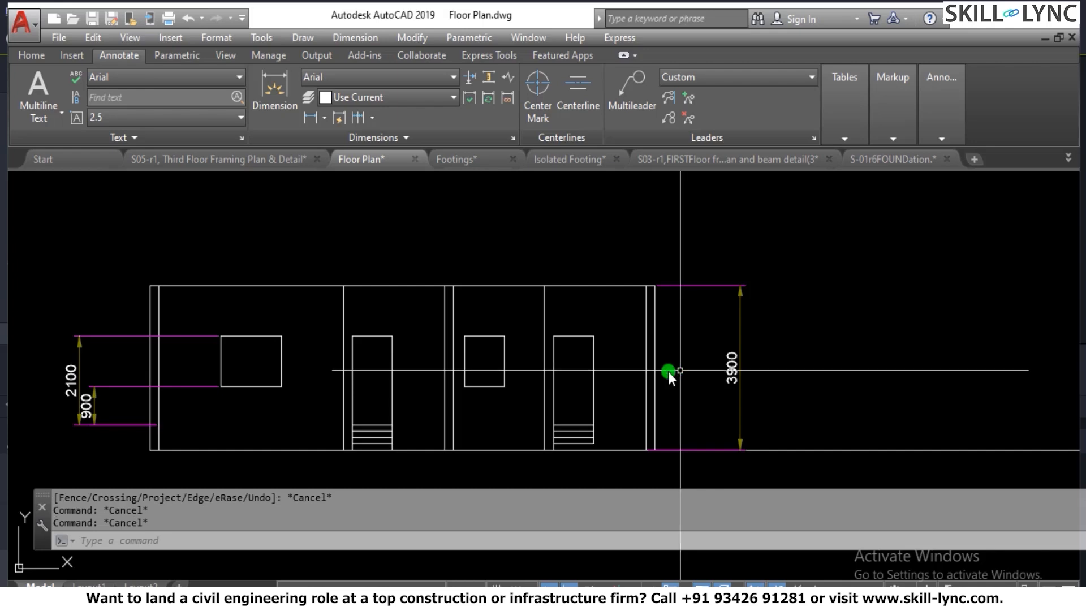
Draw a horizontal line at plinth level from the right end of the first entrance's top step past the 3900 dimension.
type("l")
key("Return")
key("Escape")
key("Escape")
key("Return")
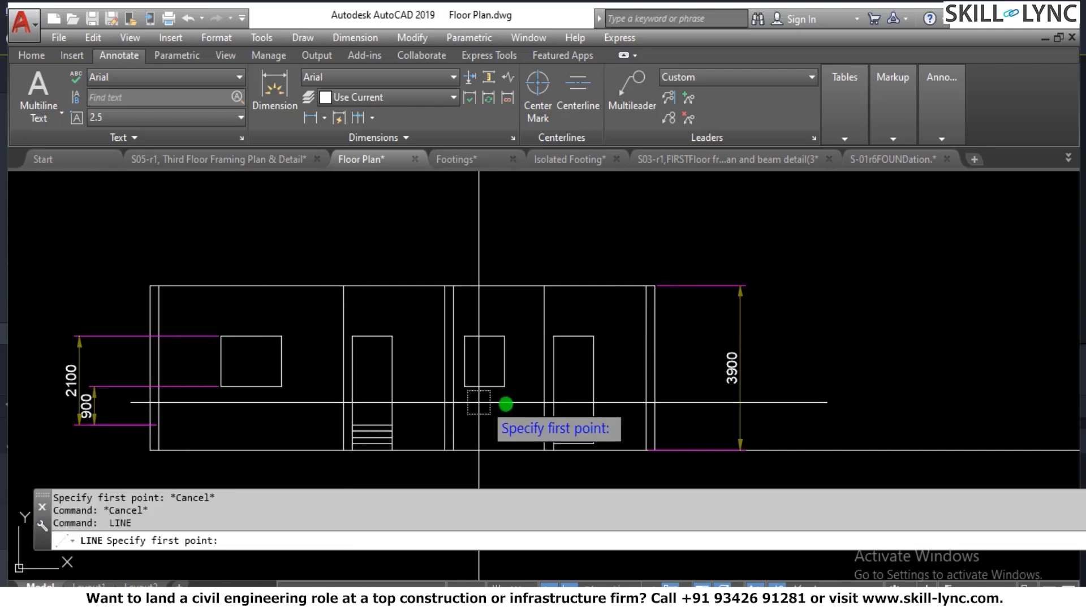
left_click(391, 424)
left_click(970, 406)
key("Escape")
key("Escape")
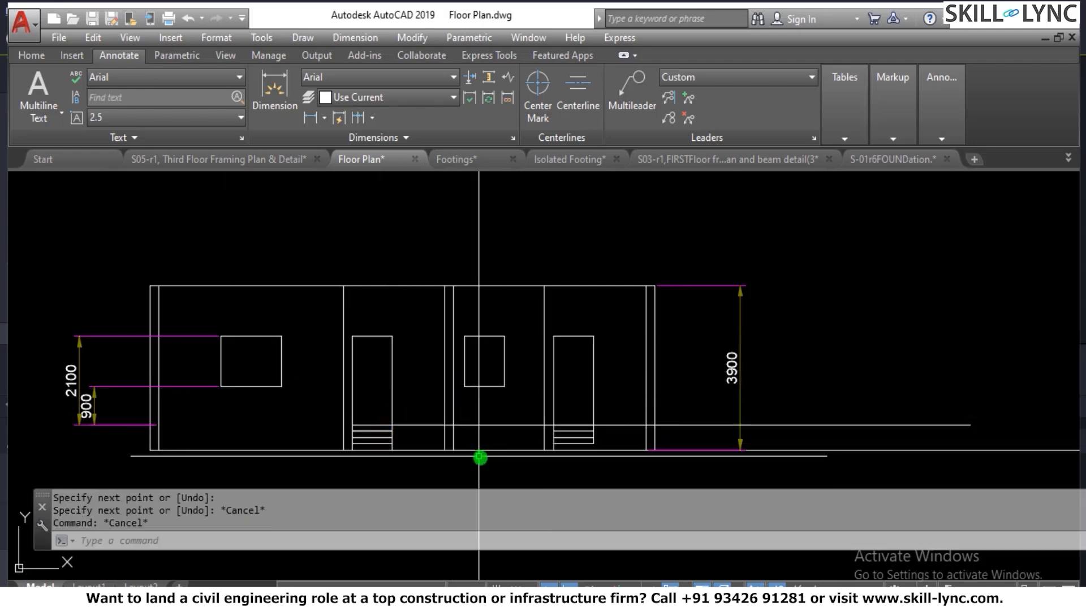
Stretch the plinth line's left end horizontally past the 2100 dimension on the elevation's left side.
left_click(511, 424)
left_click(390, 424)
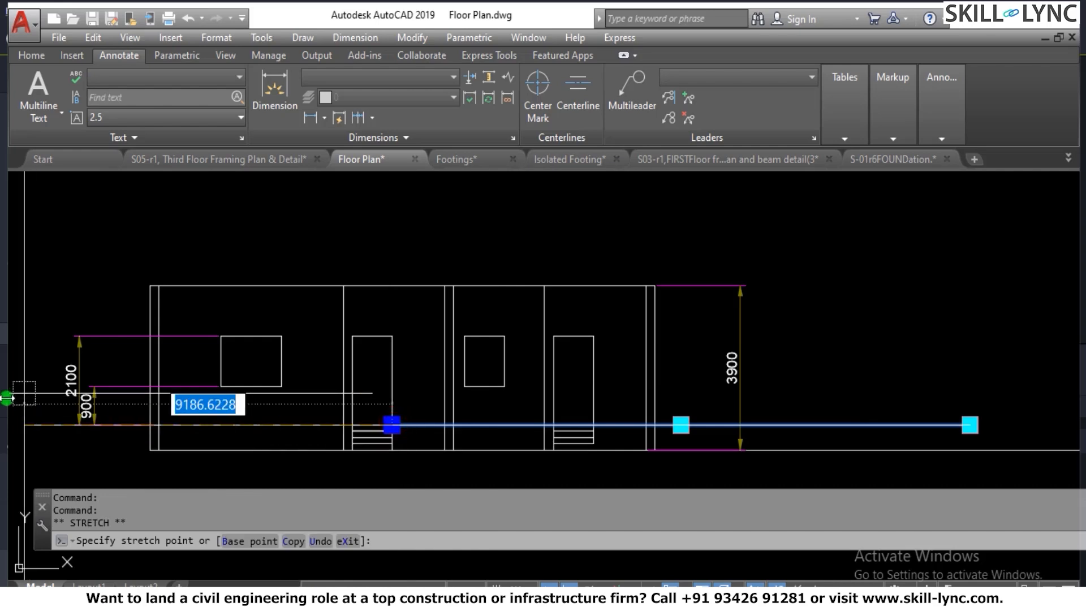
left_click(36, 400)
key("Escape")
key("Escape")
key("Escape")
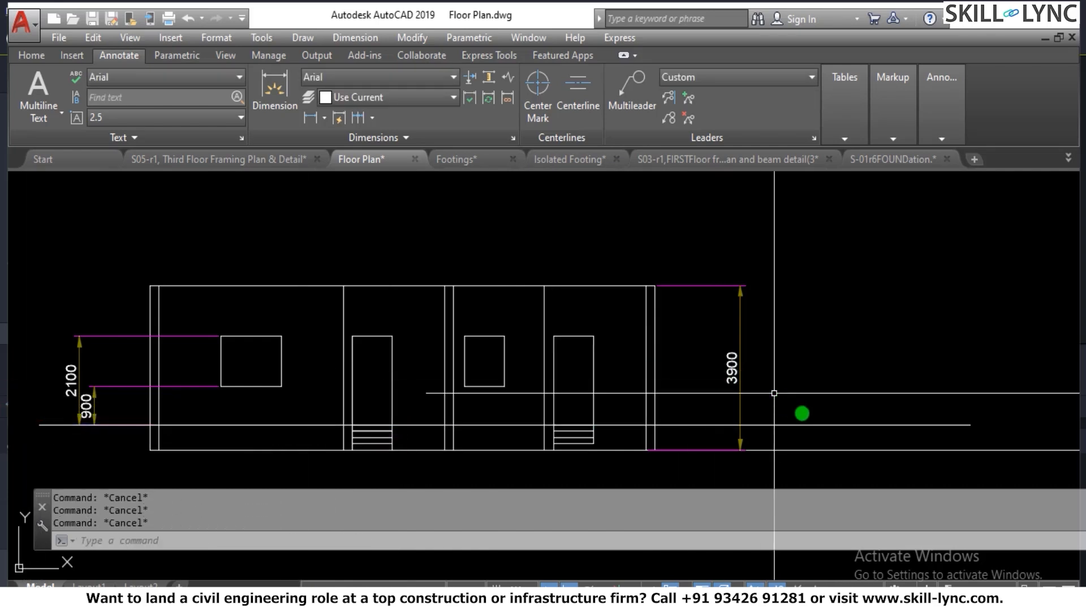
Change the plinth line's linetype from continuous to dashed.
left_click(802, 415)
left_click(794, 437)
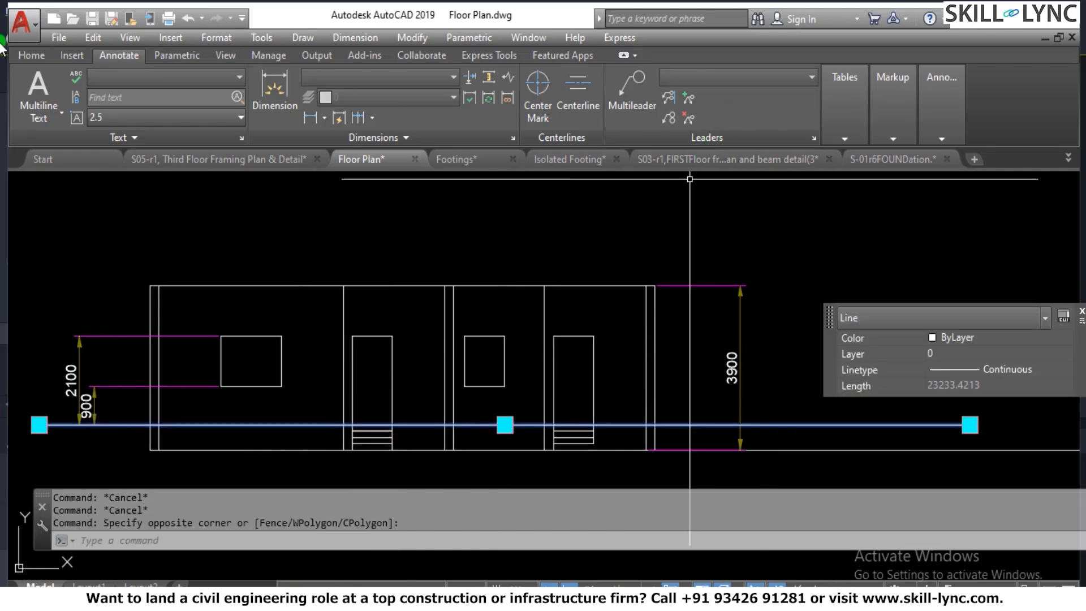
left_click(29, 56)
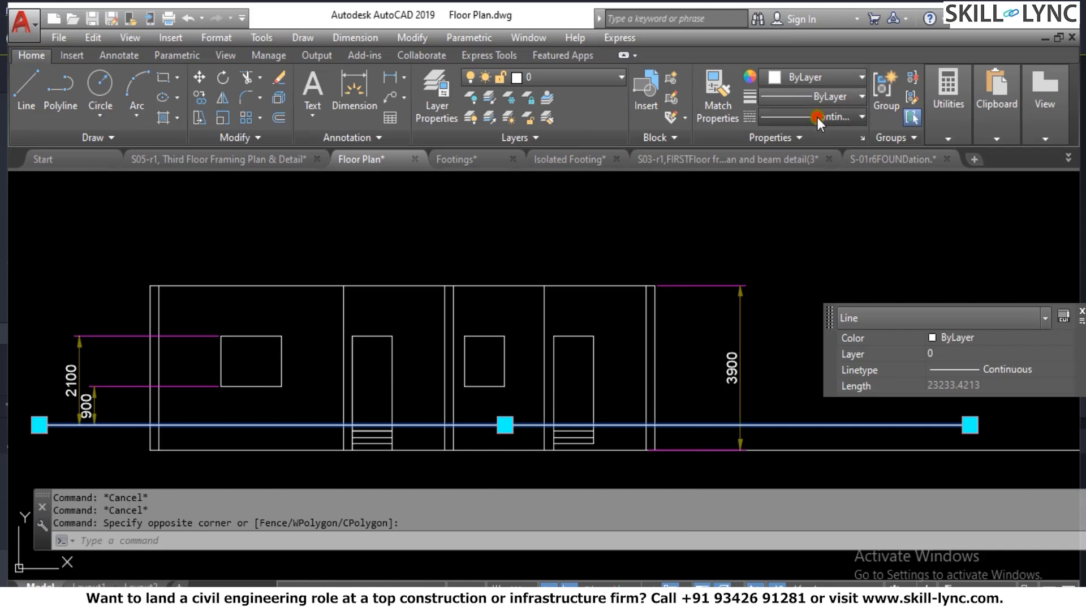
left_click(810, 202)
key("Escape")
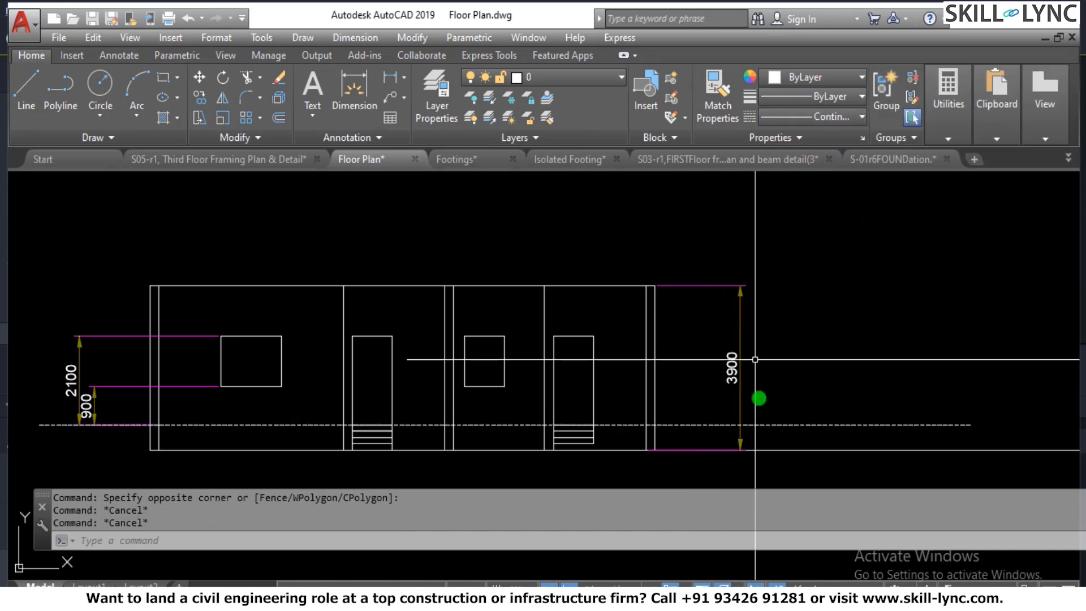
scroll(843, 372, "up", 2)
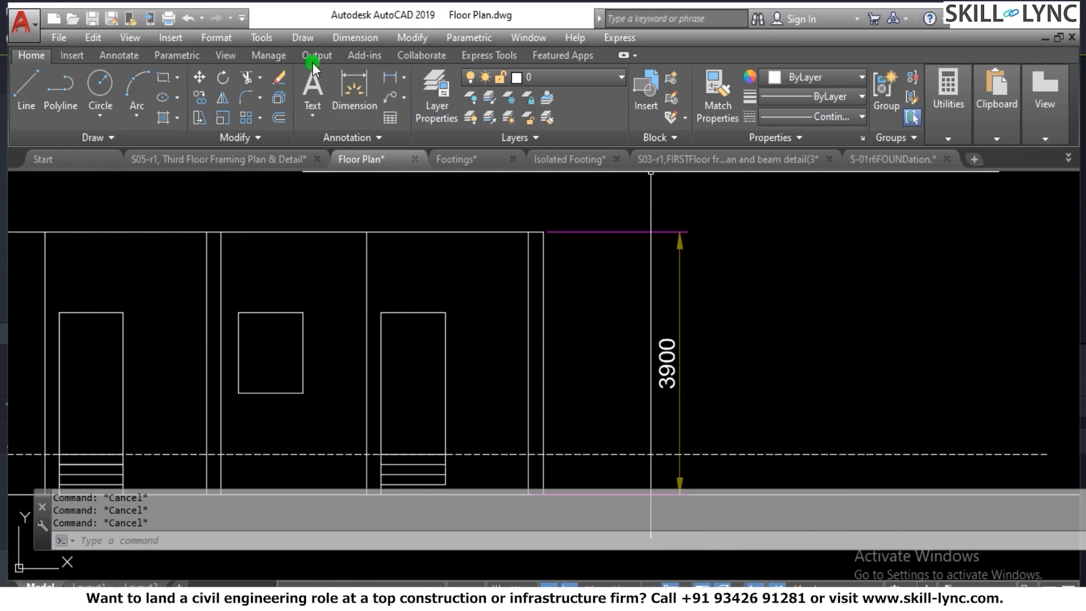
left_click(104, 55)
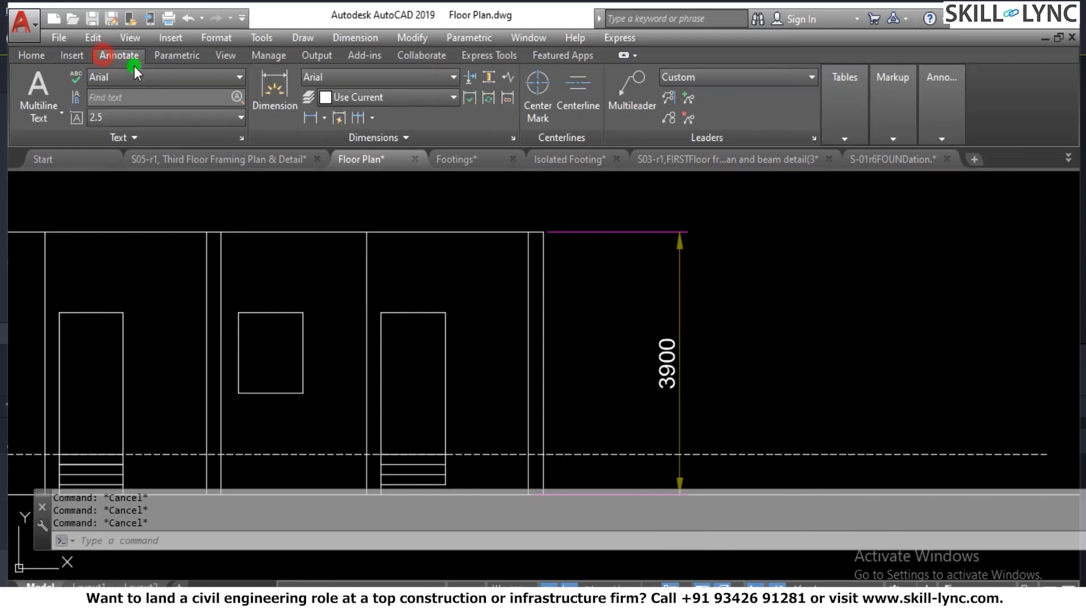
left_click(646, 121)
left_click(617, 450)
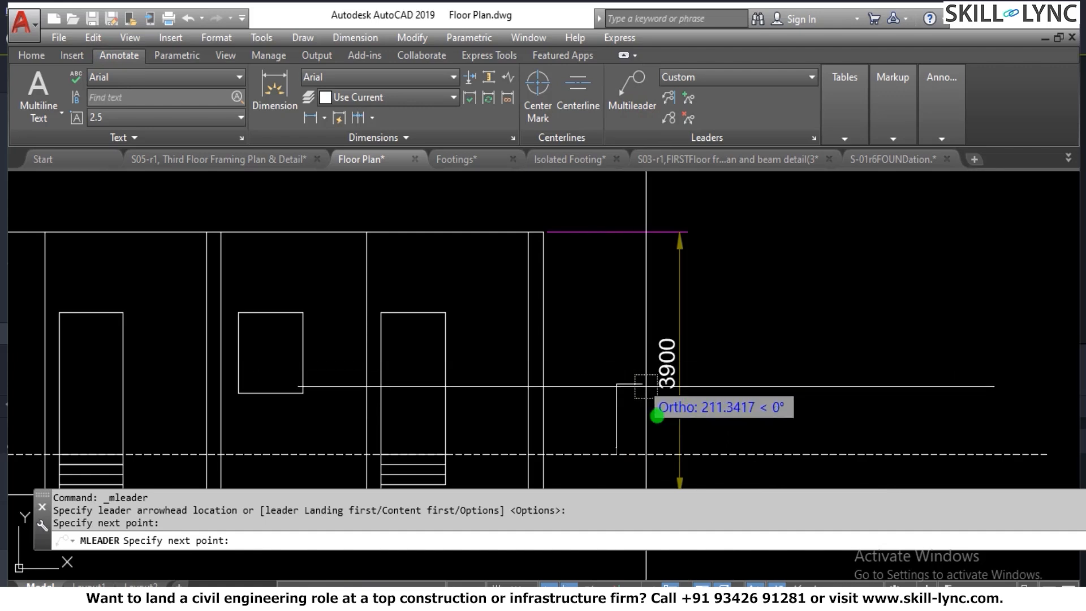
key("Escape")
Add a multileader pointing down to the dashed plinth line just right of the 3900 dimension, with the text "Plinth -600mm".
key("Return")
left_click(723, 452)
left_click(733, 405)
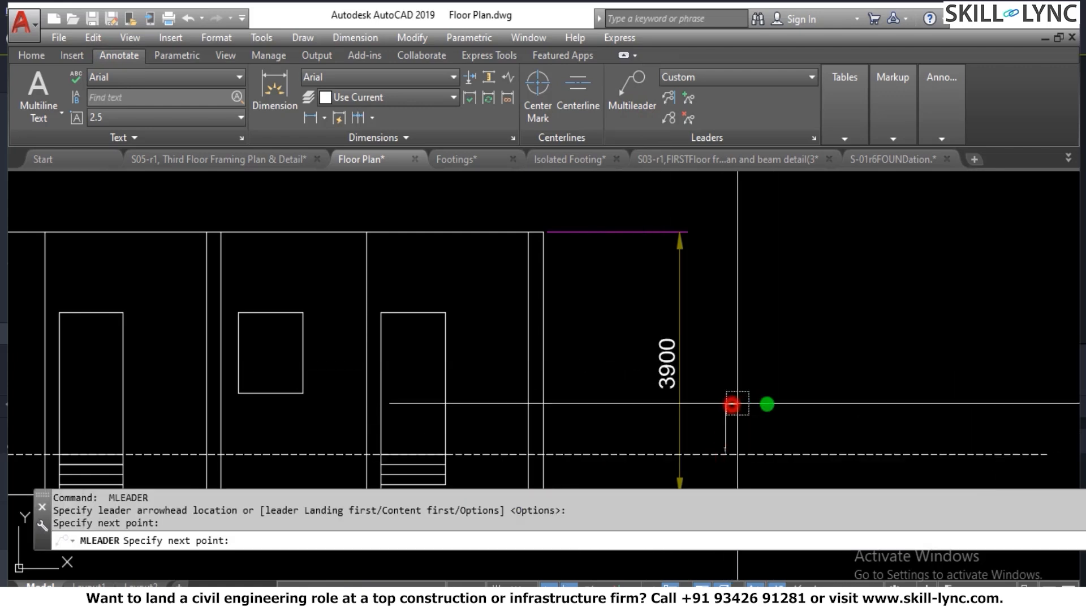
left_click(786, 403)
scroll(785, 401, "up", 2)
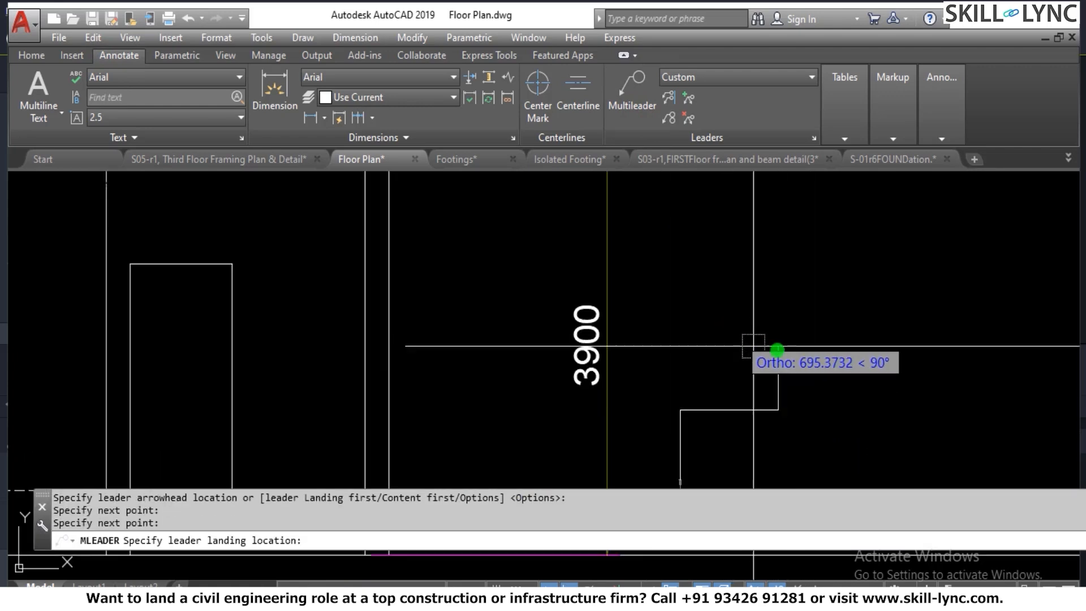
left_click(799, 345)
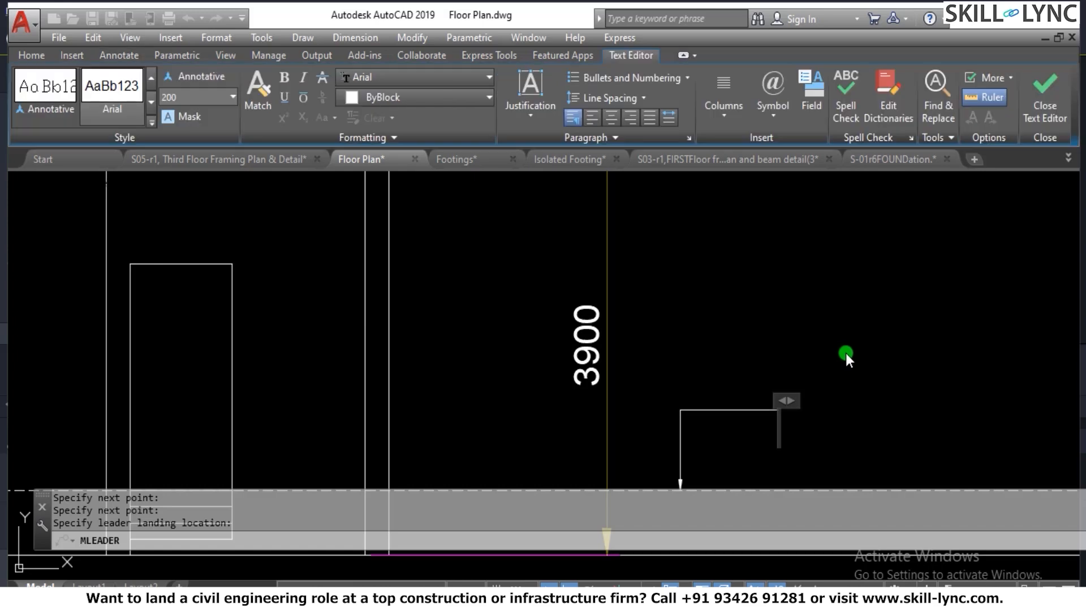
type("inth")
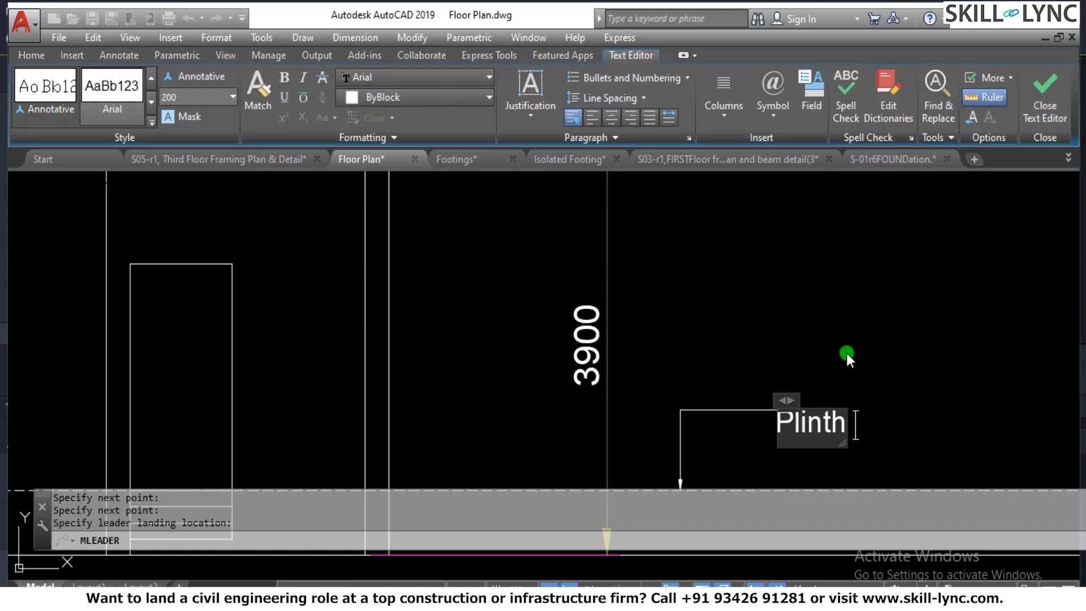
type(" -6")
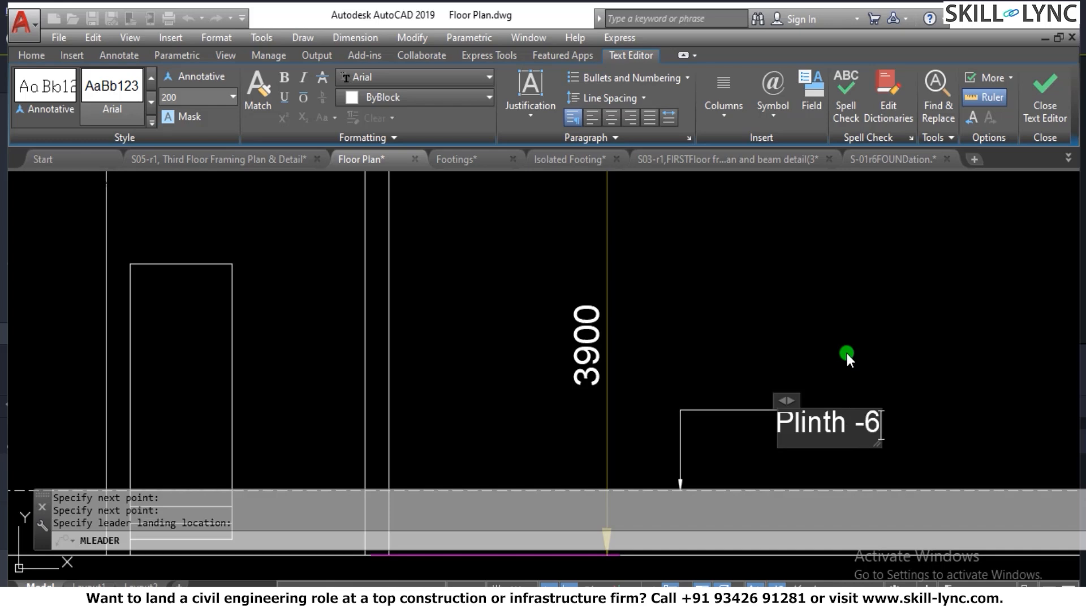
type("00mm")
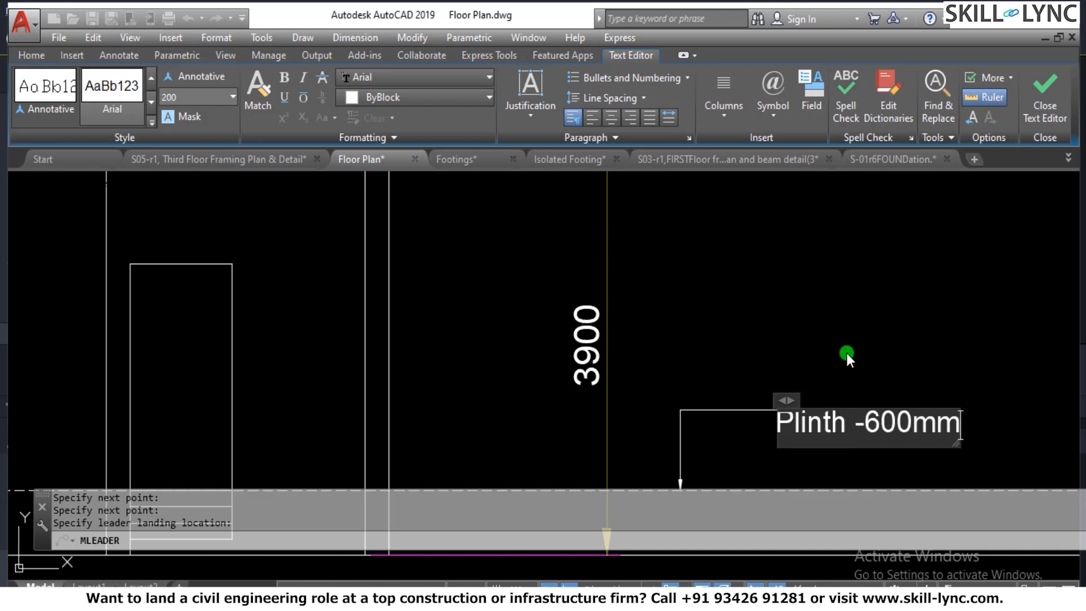
left_click(720, 306)
scroll(721, 306, "down", 4)
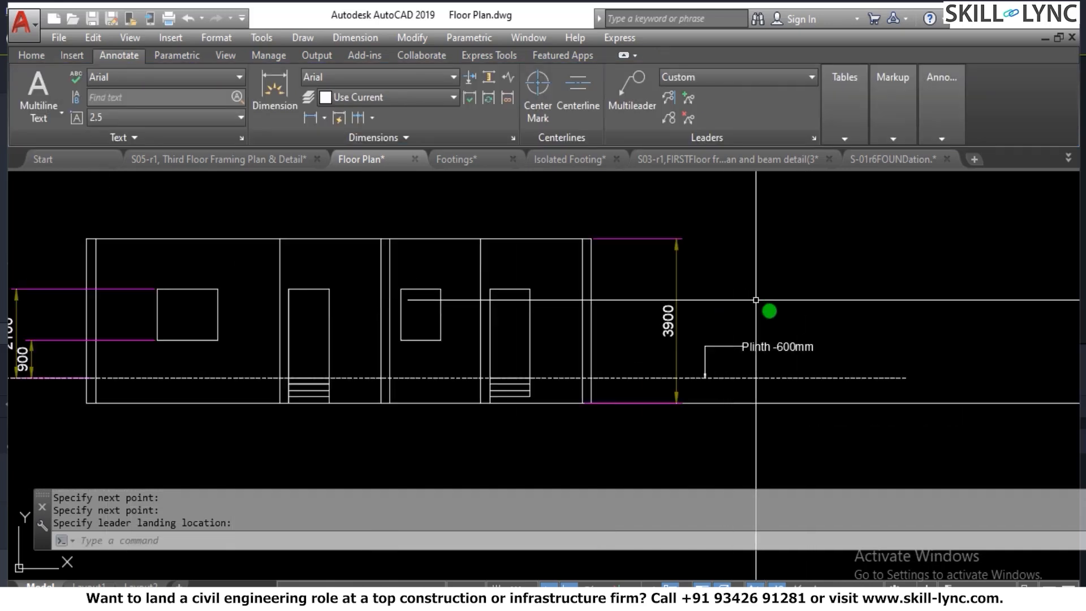
scroll(735, 339, "up", 1)
scroll(791, 364, "down", 1)
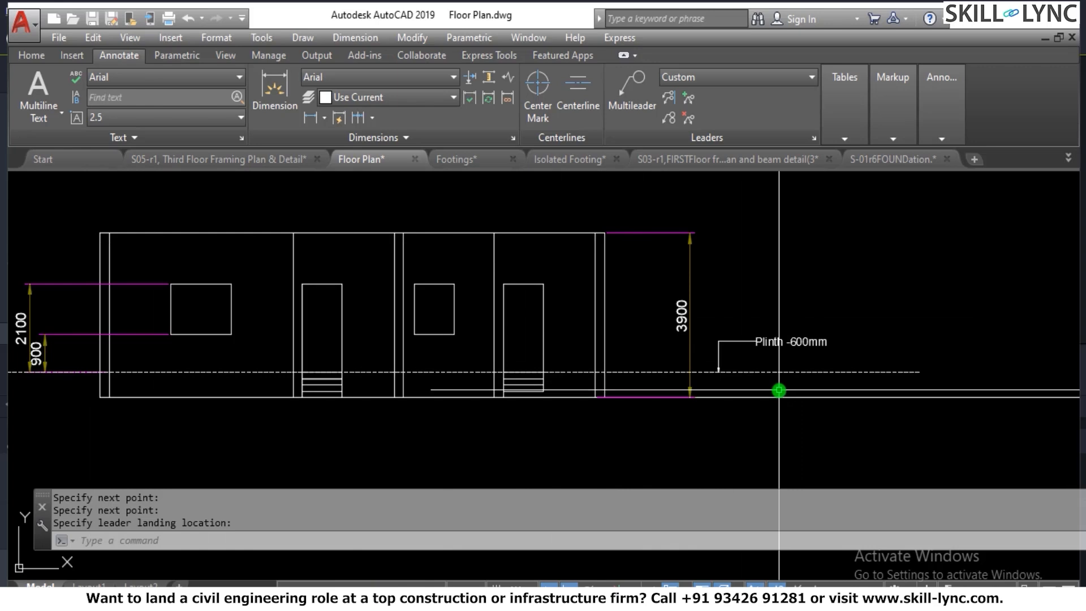
left_click(779, 390)
left_click(766, 402)
key("Escape")
left_click(771, 407)
left_click(754, 369)
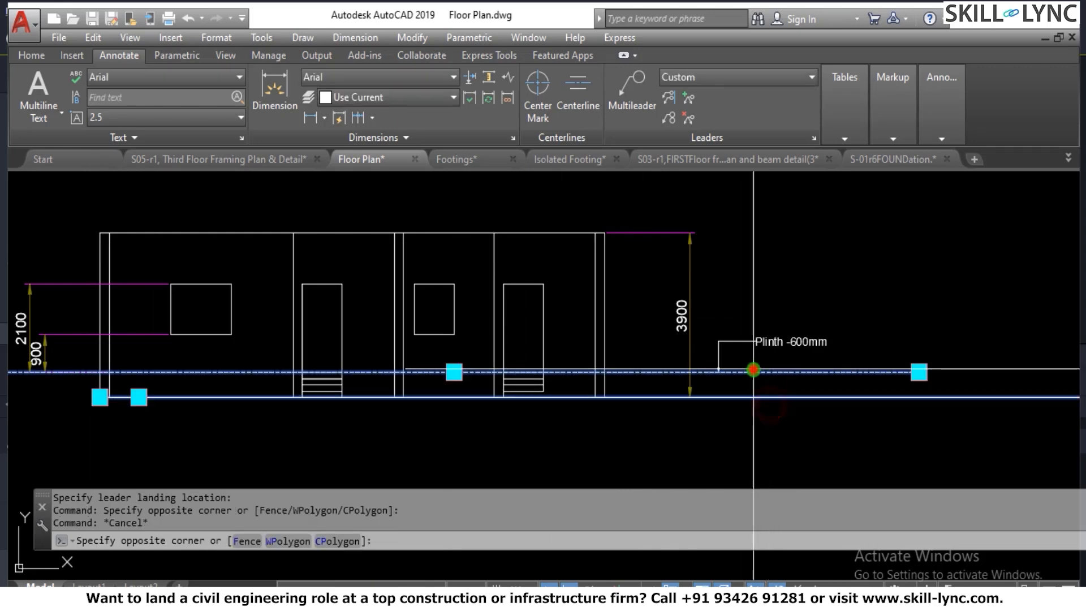
key("Escape")
Add a multileader pointing down to the ground line, right of the plinth leader, with the text "NGL".
scroll(868, 353, "up", 2)
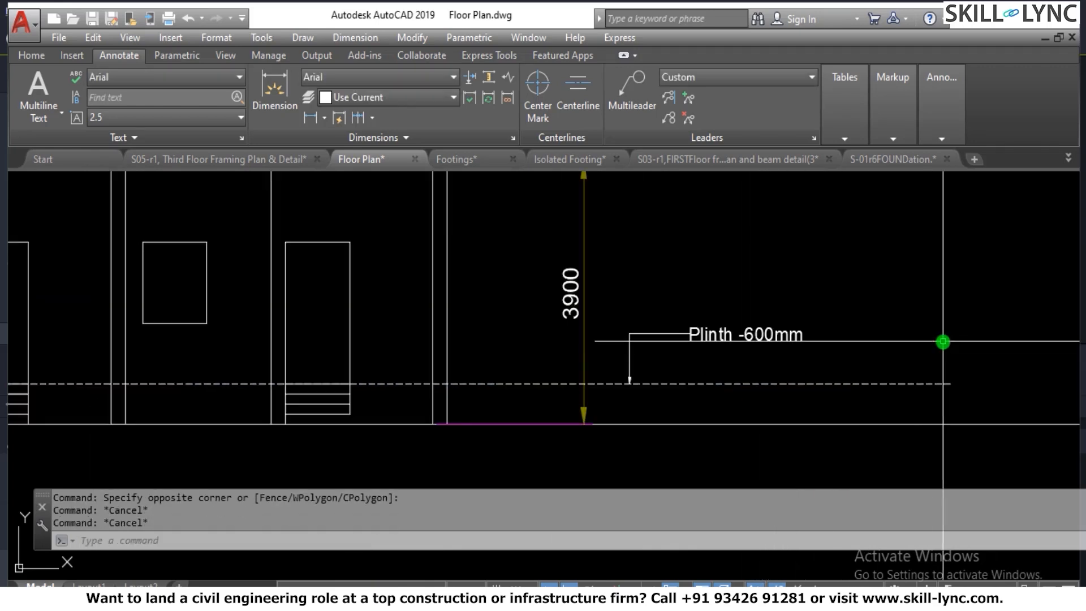
key("Escape")
left_click(646, 97)
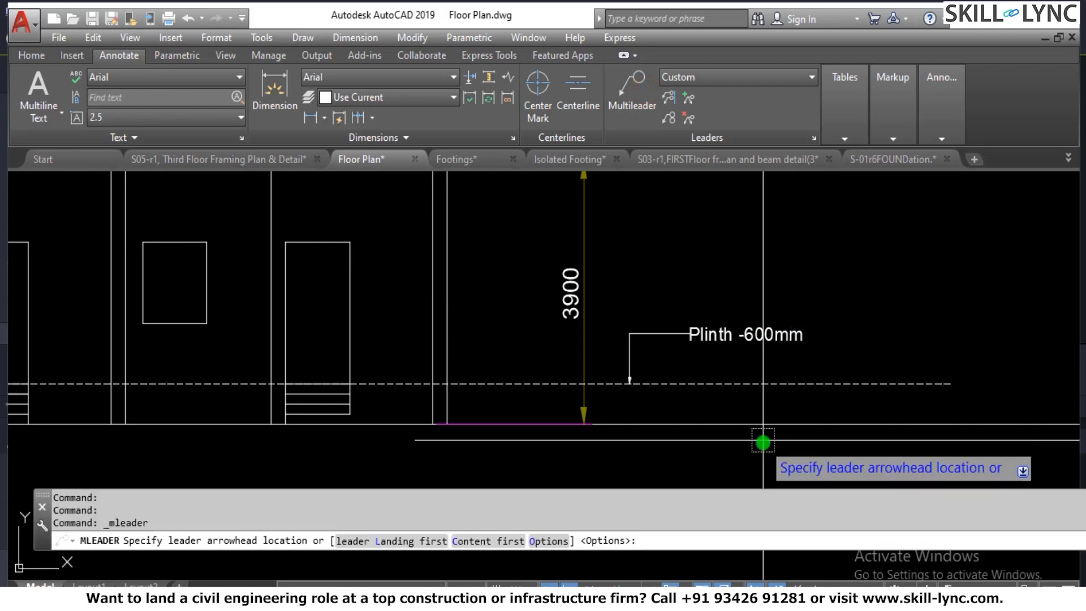
left_click(776, 421)
left_click(780, 400)
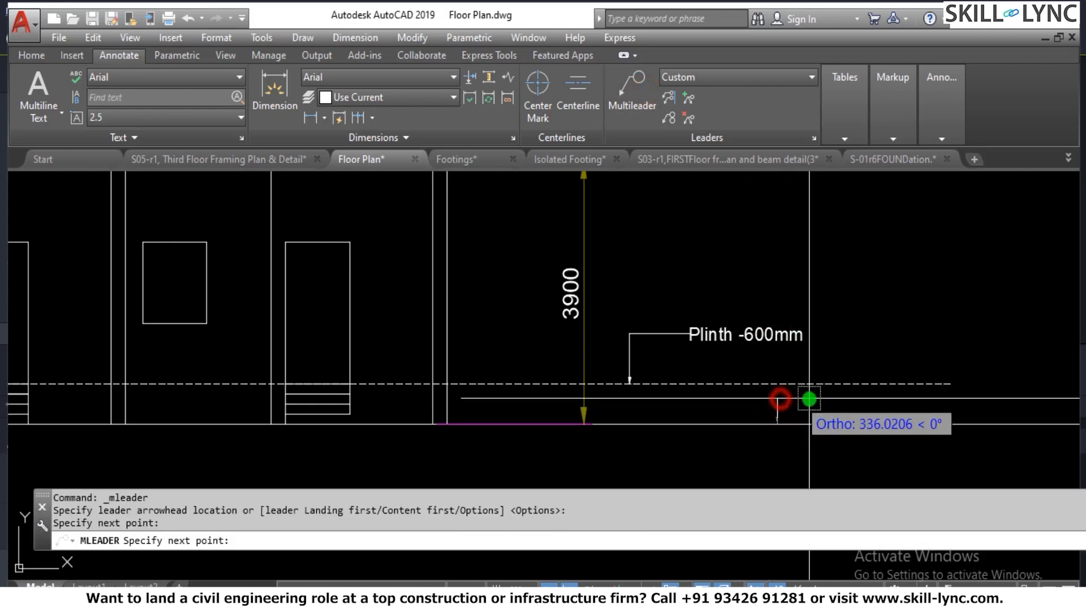
left_click(809, 398)
key("Return")
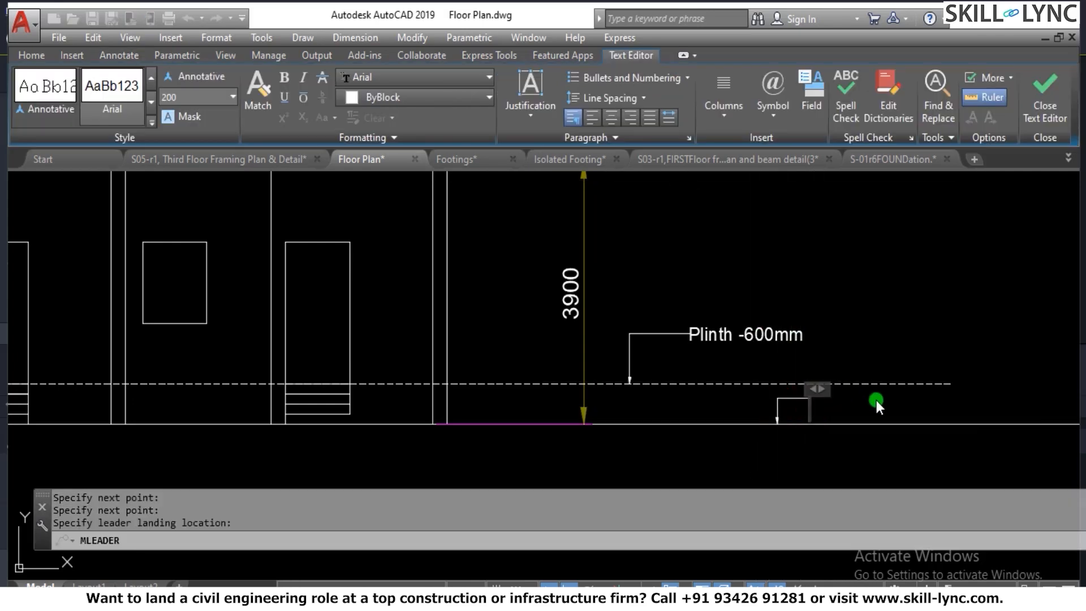
type("NGL")
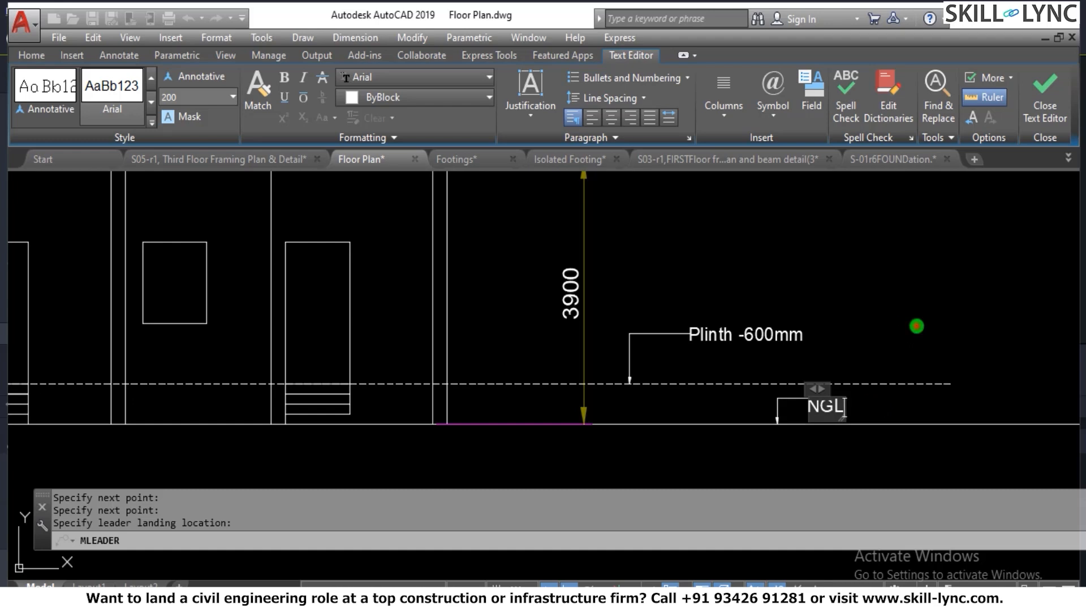
key("Escape")
key("Escape")
key("Escape")
Draw a line 650 upward from the elevation's upper left corner and continue it horizontally past the right edge of the building.
scroll(833, 497, "down", 2)
type("o")
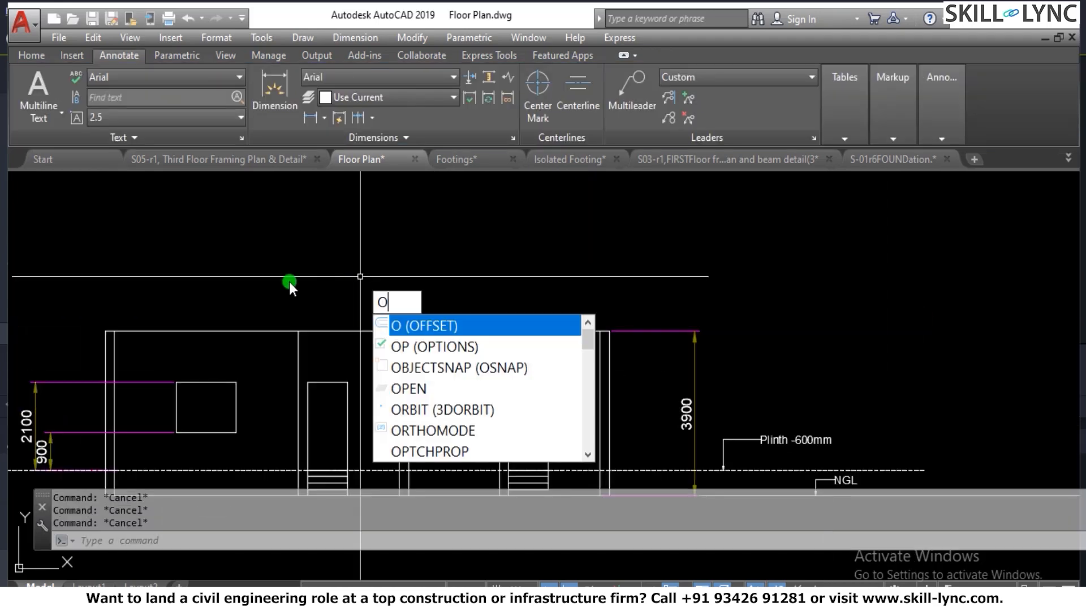
key("Return")
type("L")
key("Return")
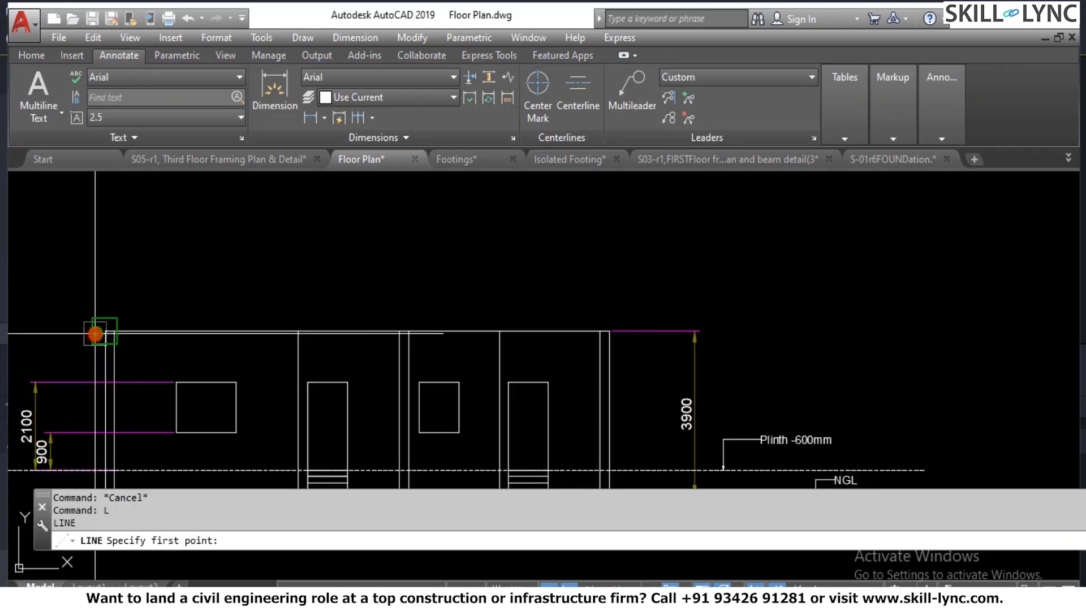
left_click(106, 331)
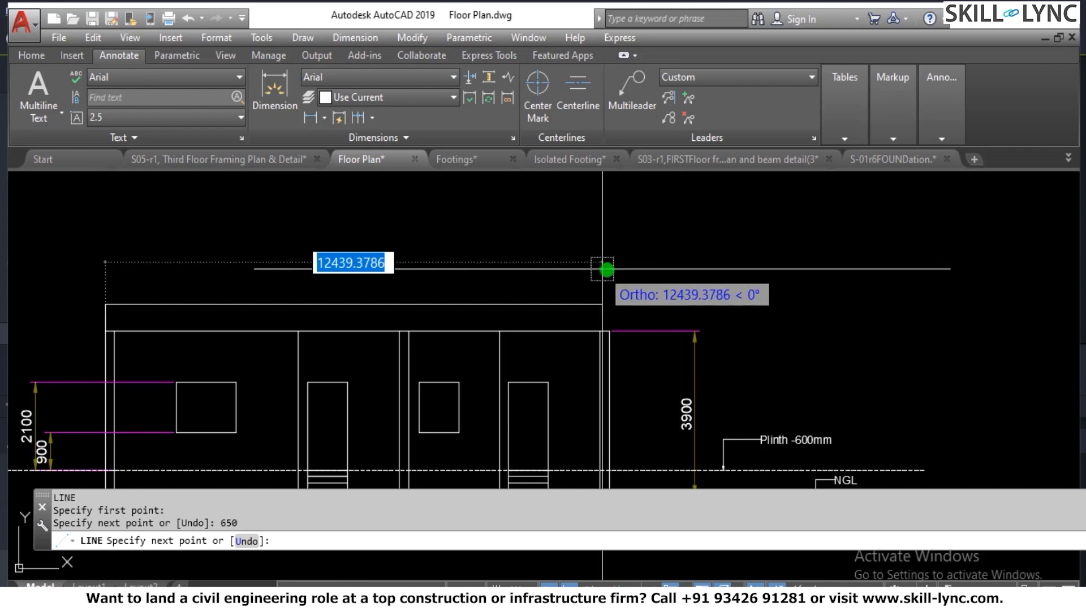
key("Escape")
scroll(611, 331, "up", 2)
key("space")
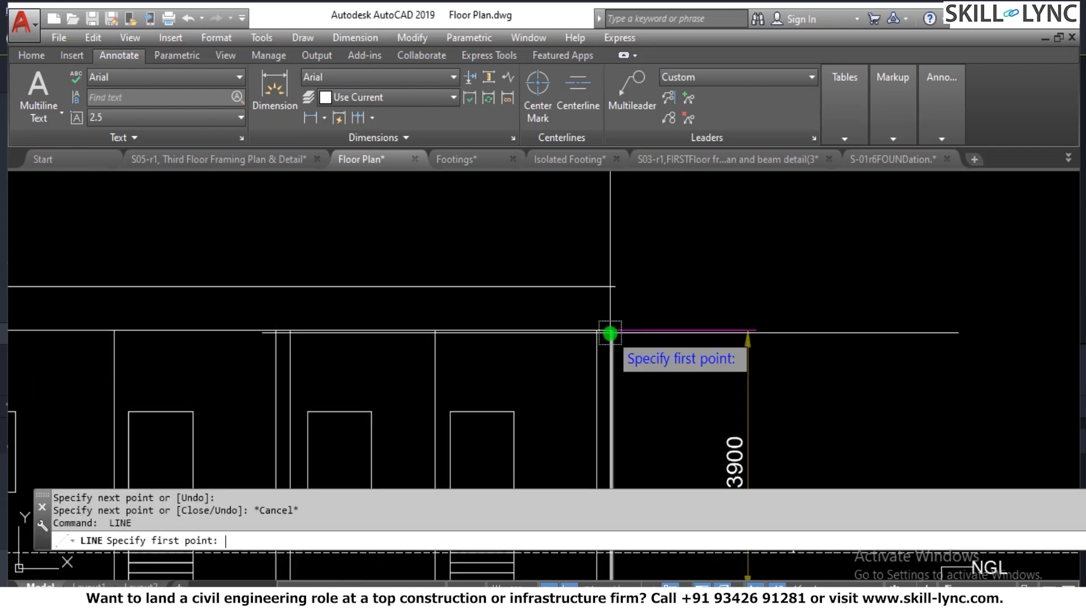
left_click(615, 283)
key("Escape")
key("Escape")
scroll(627, 272, "down", 3)
scroll(635, 276, "up", 3)
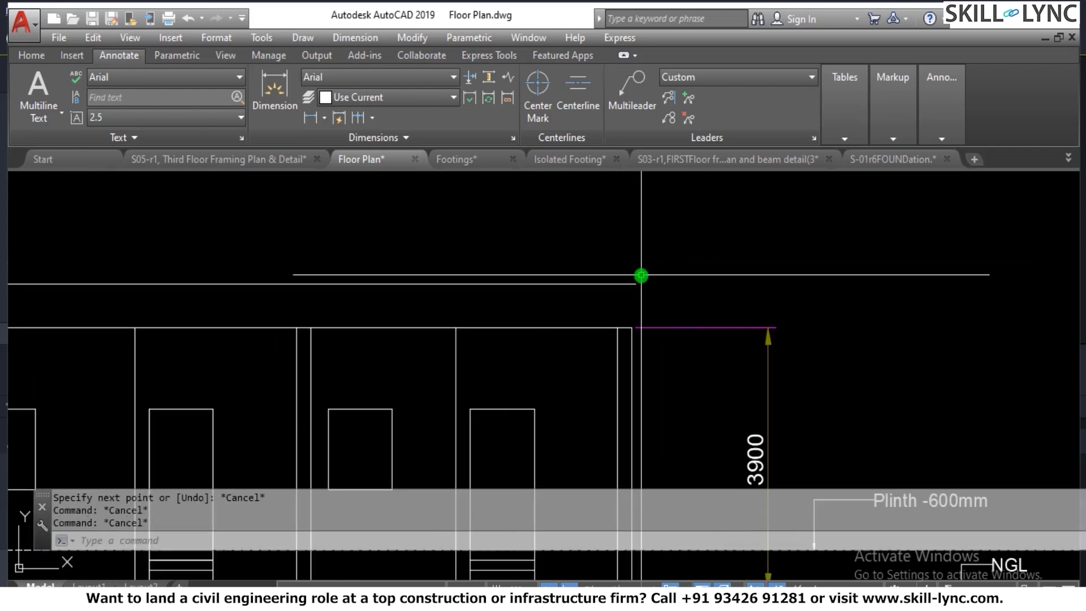
type("L")
key("space")
left_click(635, 283)
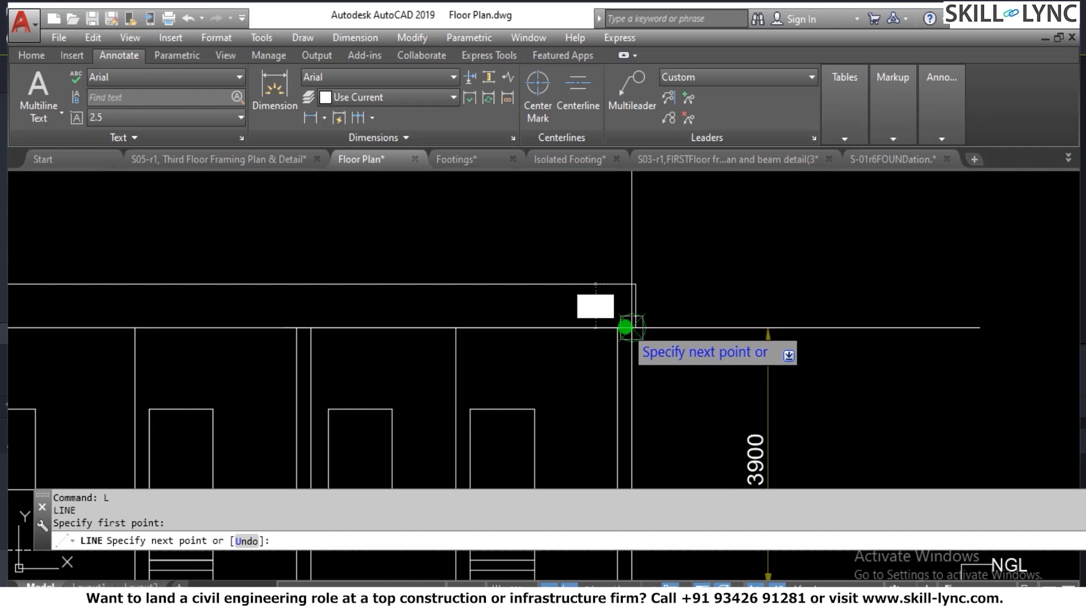
key("Escape")
scroll(631, 323, "up", 2)
key("Escape")
Draw a vertical line from the building's upper right roof corner up past the band's top line.
key("space")
left_click(634, 339)
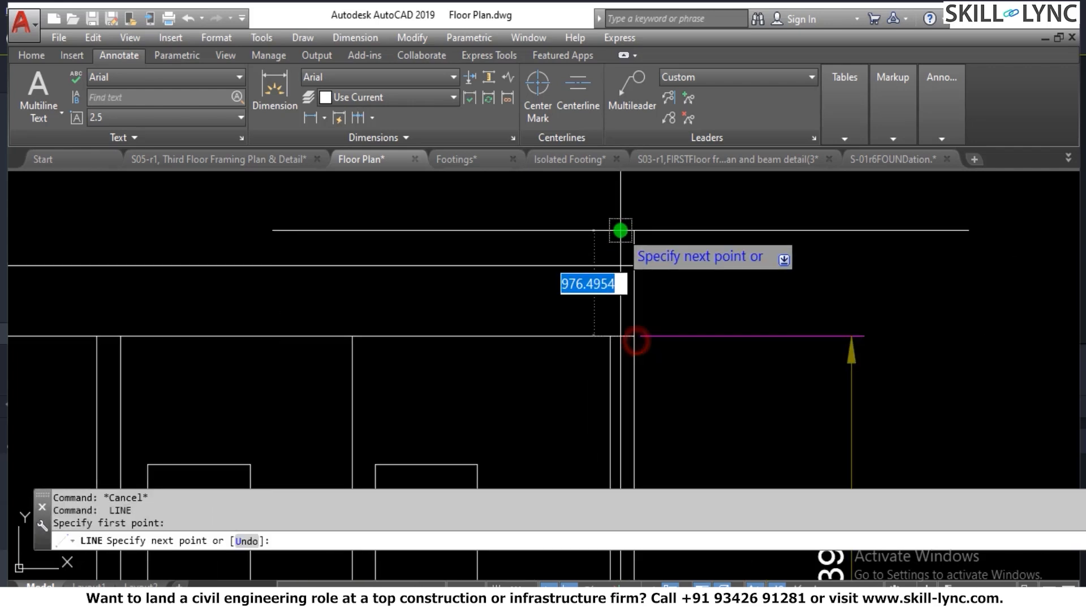
key("Escape")
Trim the overhanging line ends at the band's upper right corner to close it cleanly.
scroll(644, 248, "up", 4)
key("space")
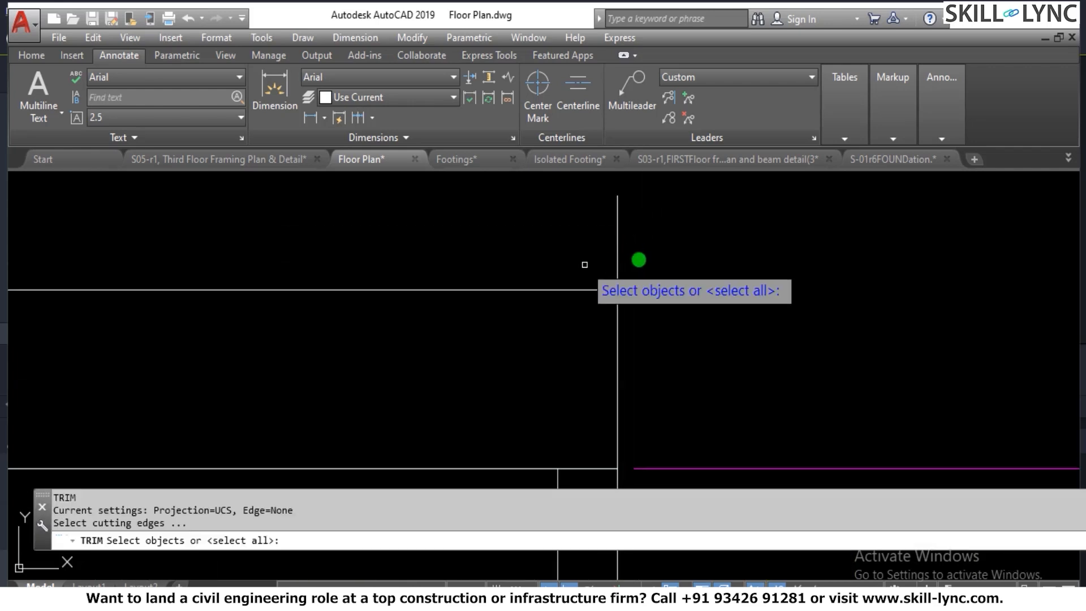
key("space")
left_click(669, 256)
left_click(594, 258)
left_click(630, 280)
left_click(628, 306)
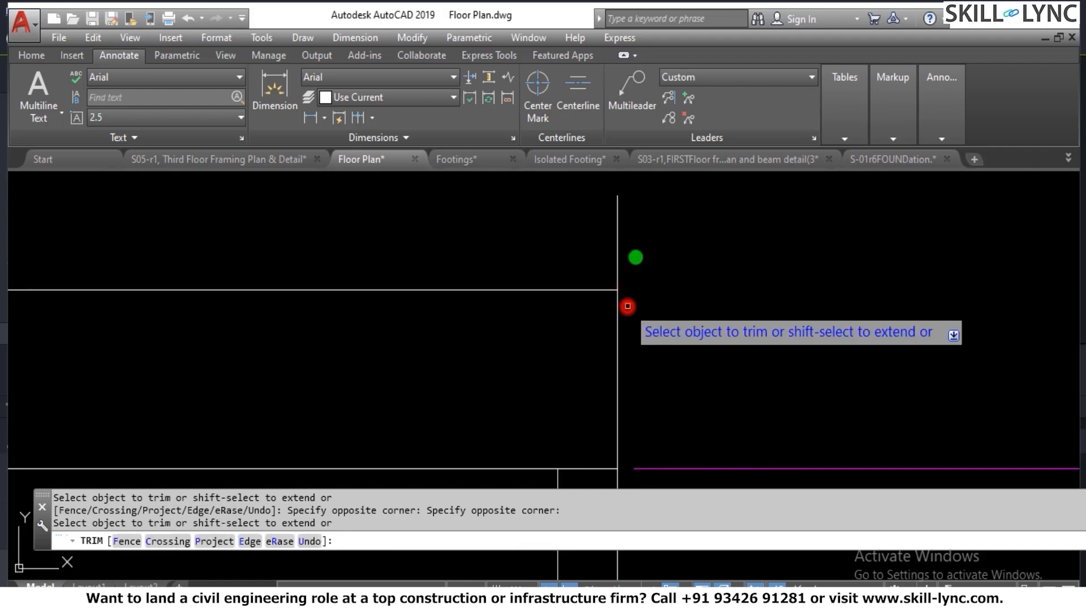
scroll(586, 247, "down", 3)
key("Escape")
scroll(647, 251, "down", 4)
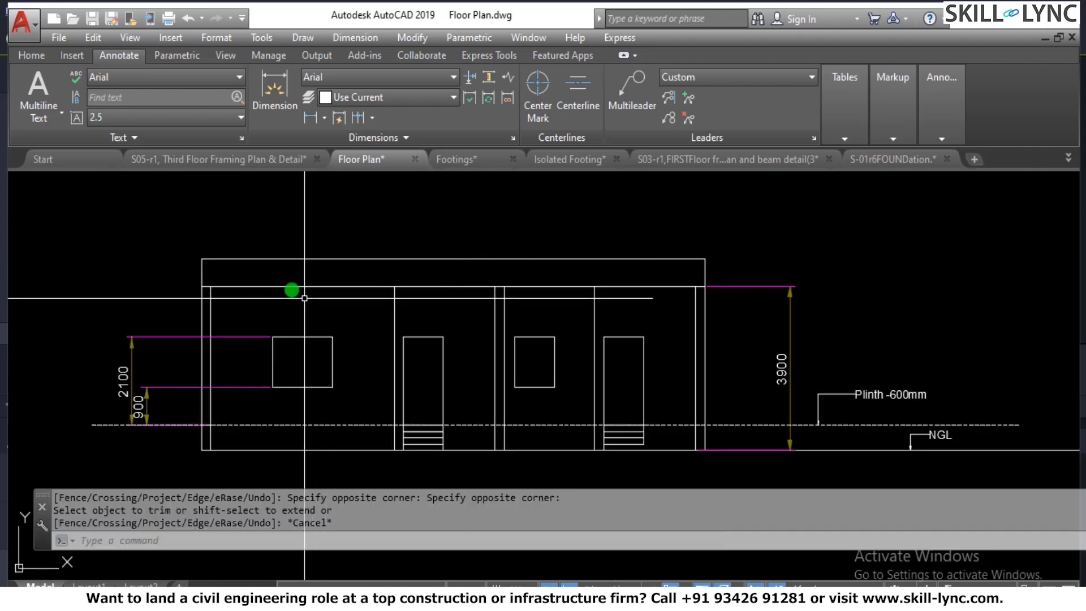
Extend the inner vertical line of the leftmost wall up to the band's top line.
scroll(253, 266, "up", 4)
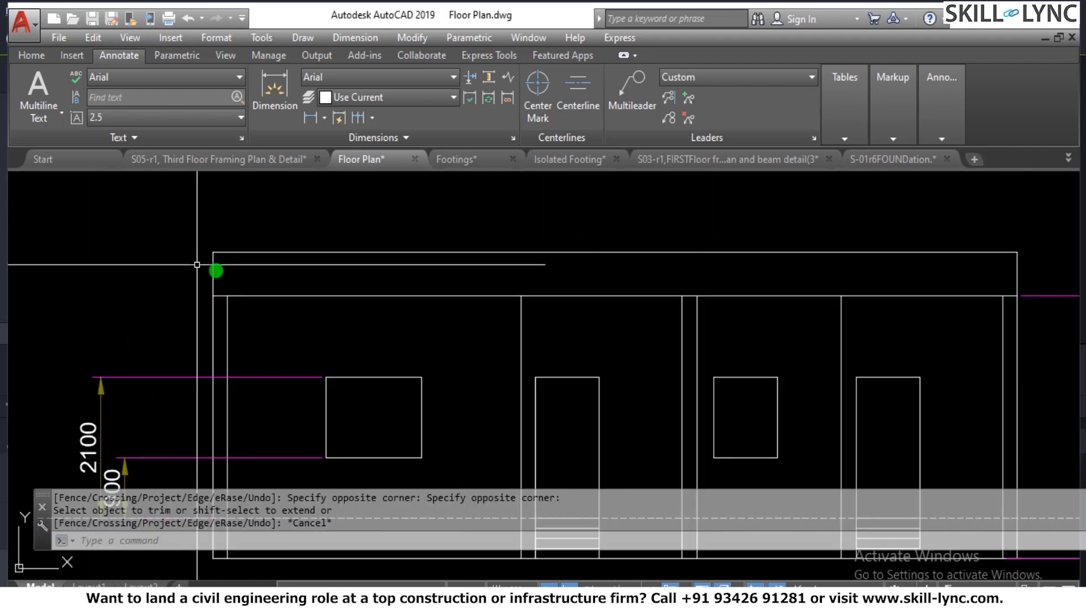
key("Return")
key("Return")
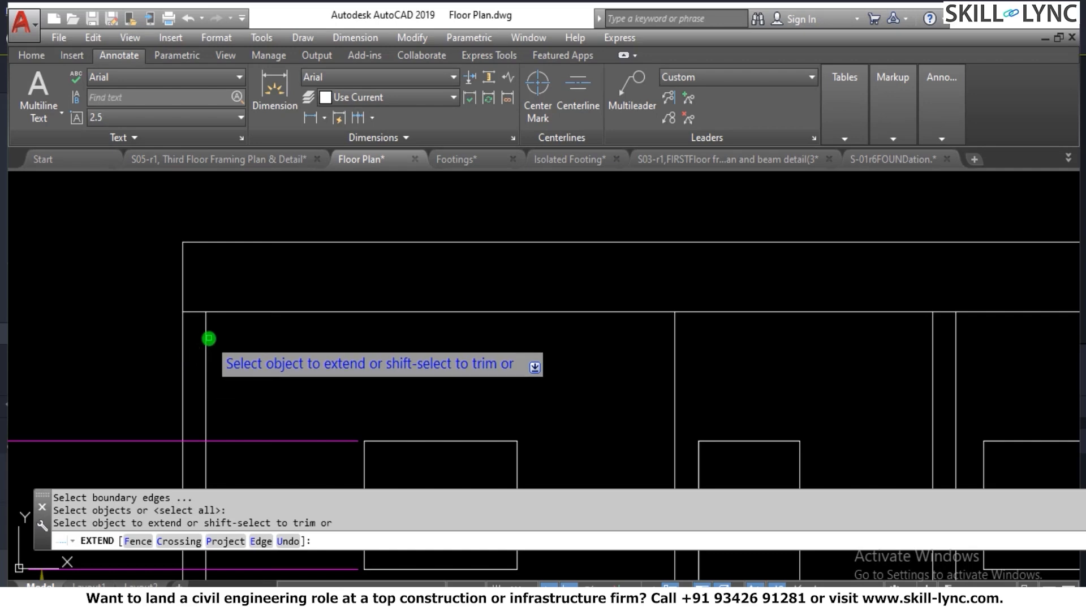
left_click(205, 344)
key("Escape")
key("Escape")
Erase the horizontal roof line below the band's top line.
left_click(218, 324)
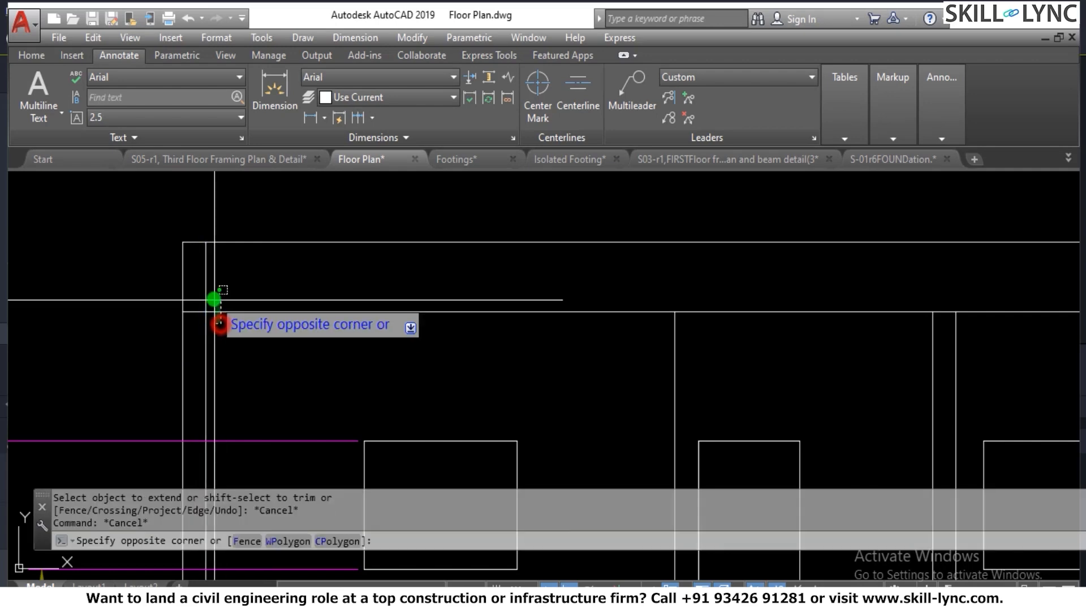
left_click(214, 303)
type("e")
key("Return")
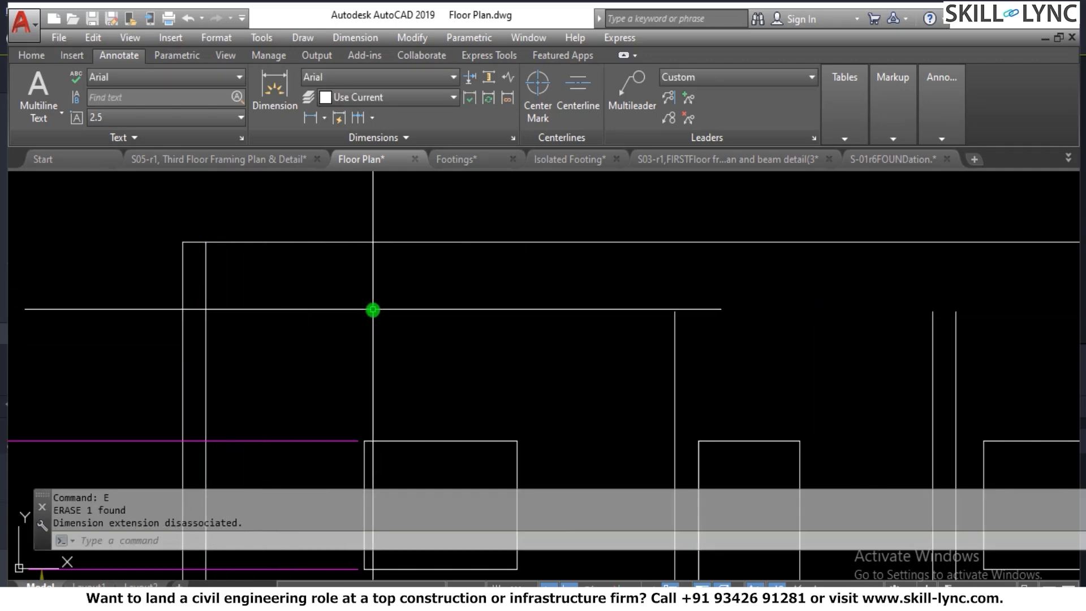
scroll(371, 308, "down", 3)
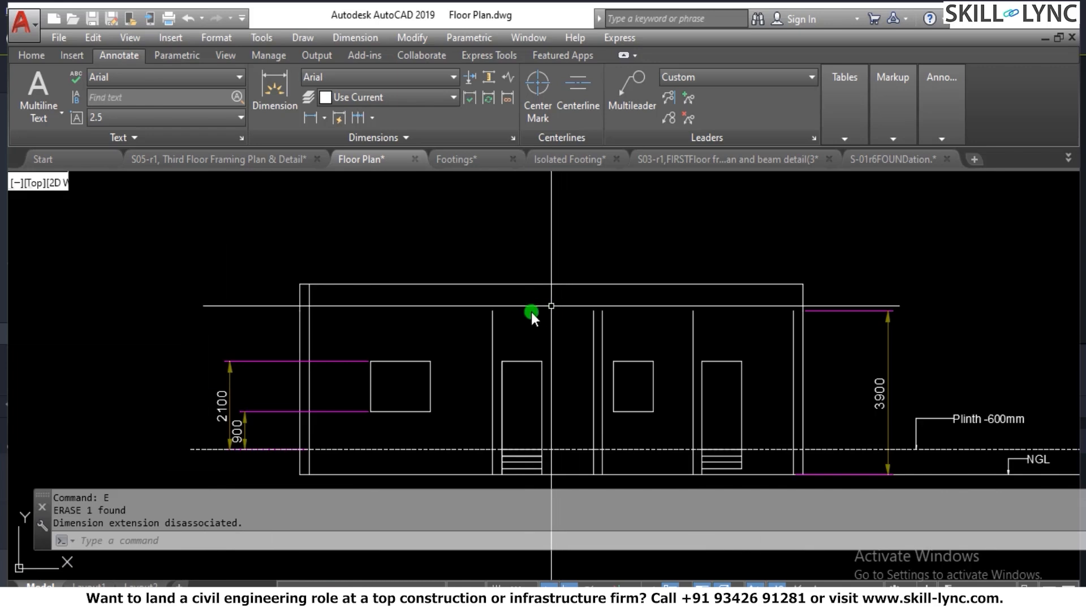
Extend the vertical wall line just left of the first door up to the band's top line.
type("ex")
key("Return")
key("Return")
left_click(531, 300)
left_click(519, 286)
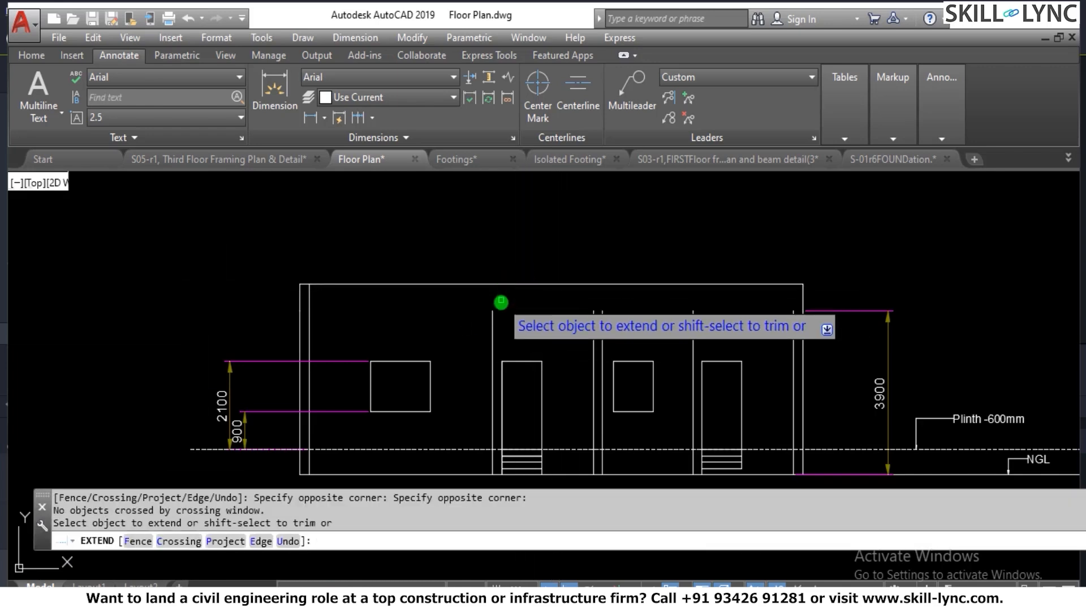
left_click(486, 311)
key("Escape")
scroll(497, 379, "up", 2)
Extend the first door's left edge up to the band's top line, using that line as the boundary.
key("Return")
key("Return")
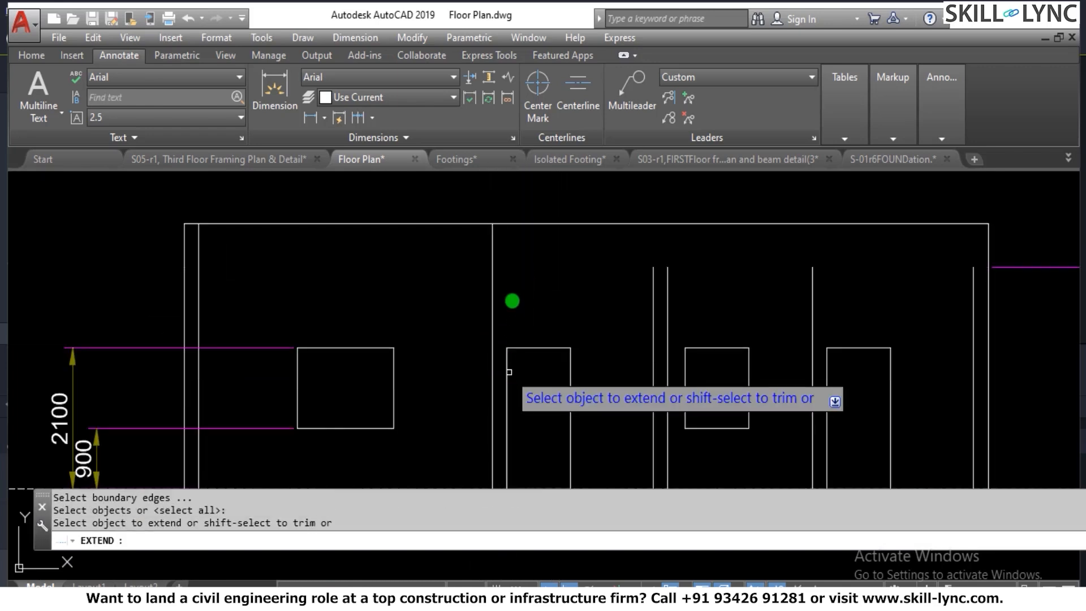
key("Escape")
key("Return")
left_click(512, 237)
left_click(510, 218)
key("Return")
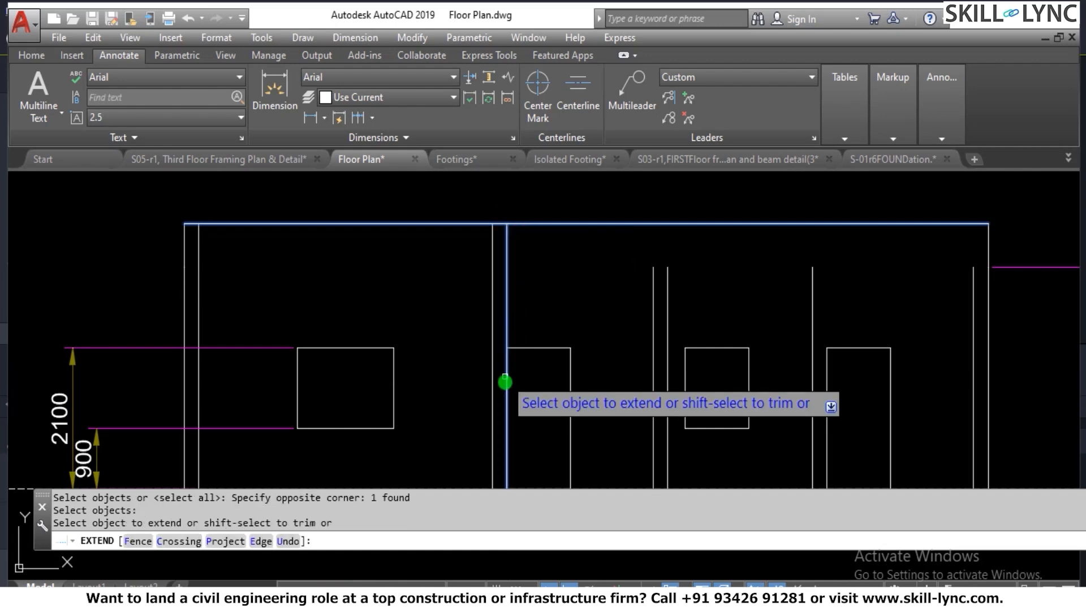
left_click(505, 383)
key("Escape")
key("Return")
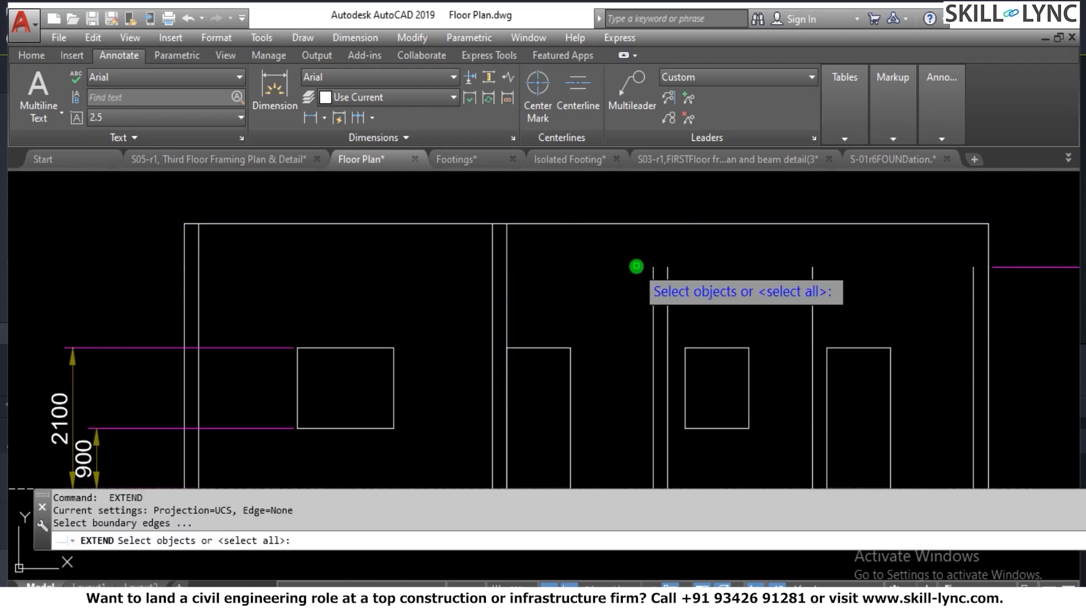
left_click(634, 267)
left_click(616, 225)
key("Return")
left_click(650, 281)
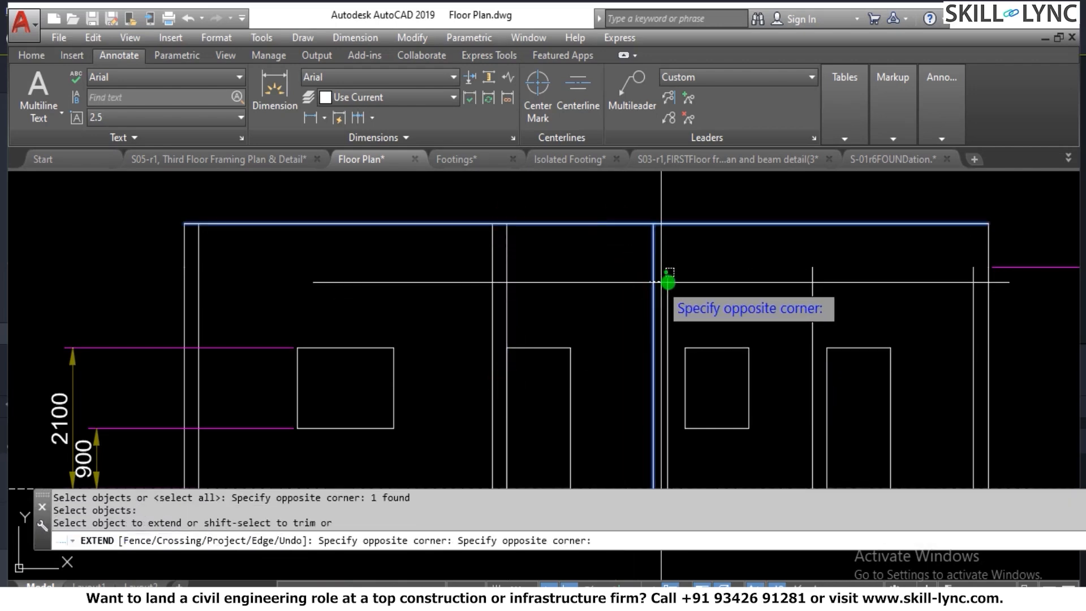
left_click(667, 282)
left_click(671, 287)
key("Escape")
key("Escape")
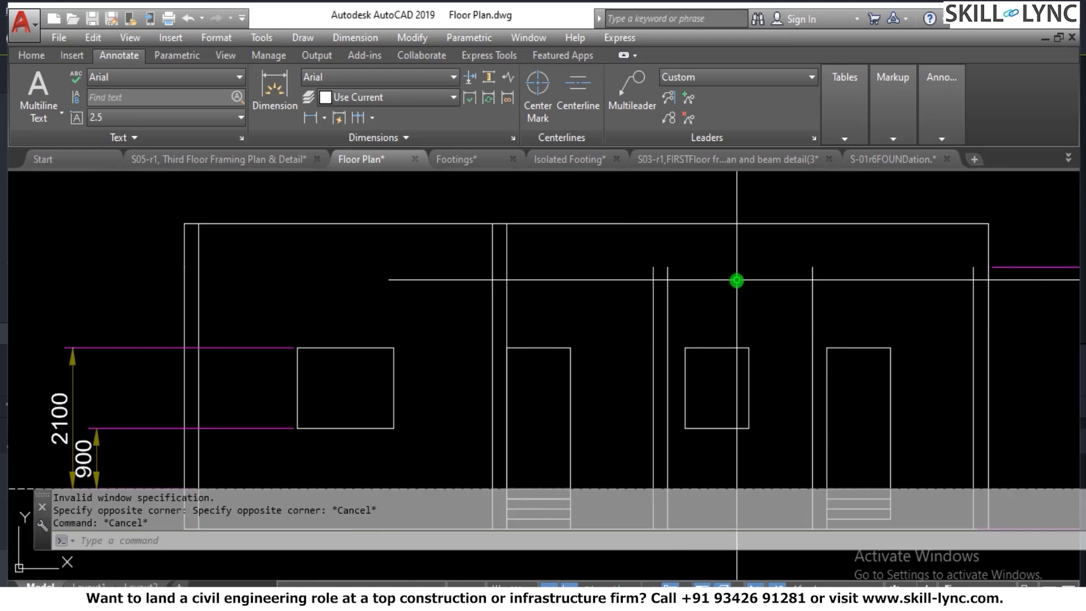
Extend the two vertical lines left of the second window up to the band's top line.
type("ex")
key("Return")
key("Return")
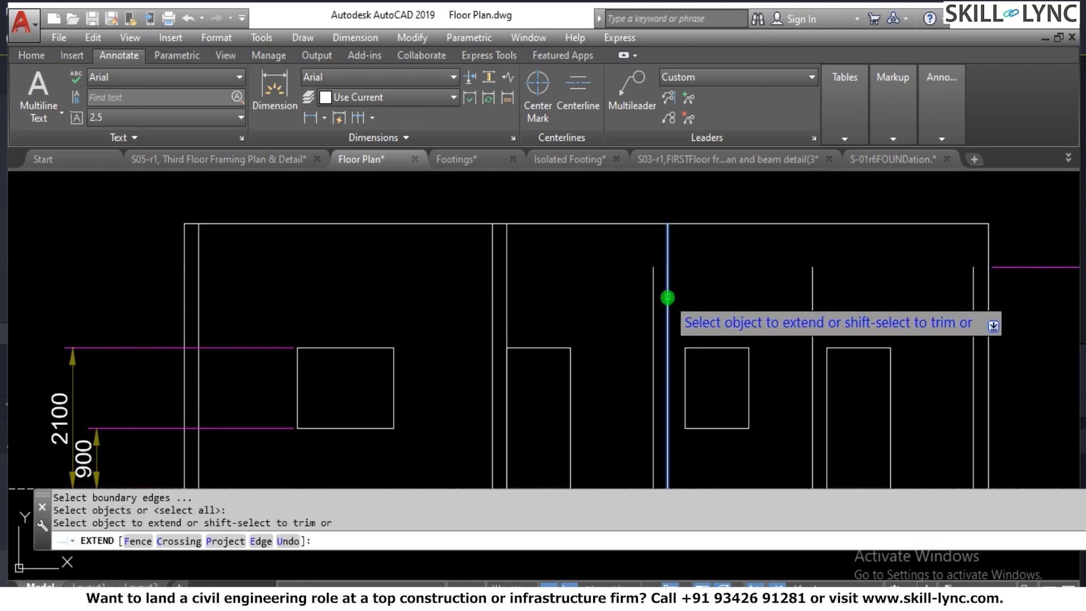
left_click(652, 299)
key("Escape")
scroll(294, 308, "down", 5)
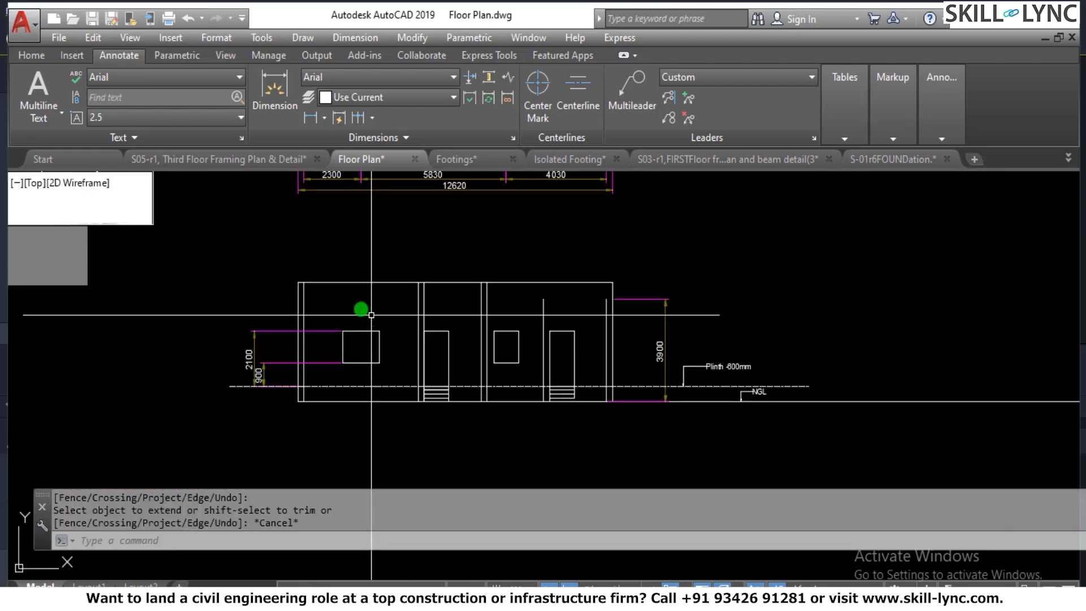
scroll(352, 299, "up", 3)
key("Escape")
key("Escape")
key("Return")
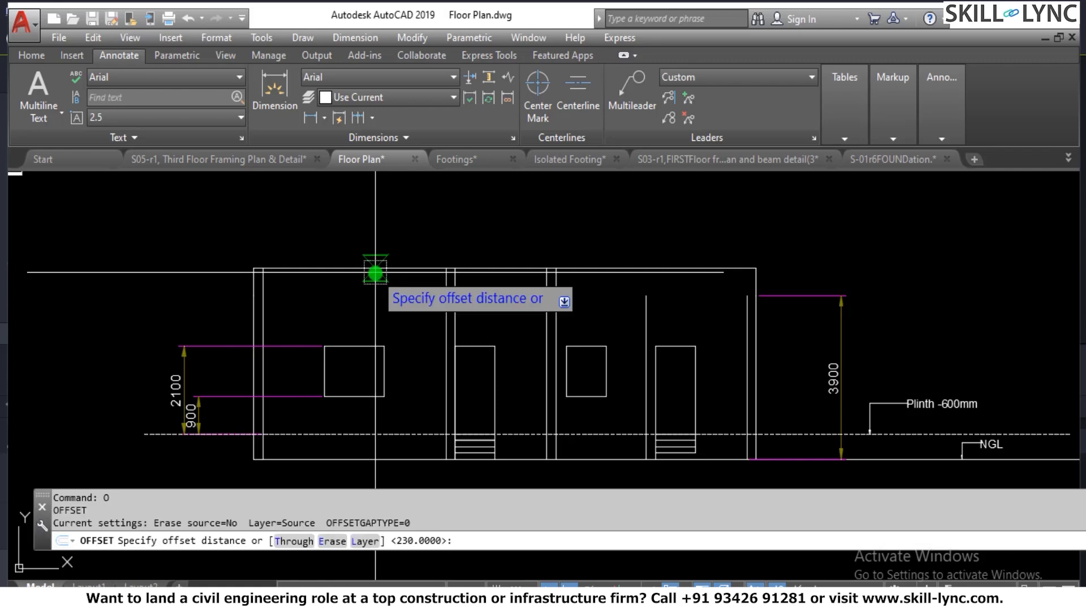
scroll(538, 304, "down", 2)
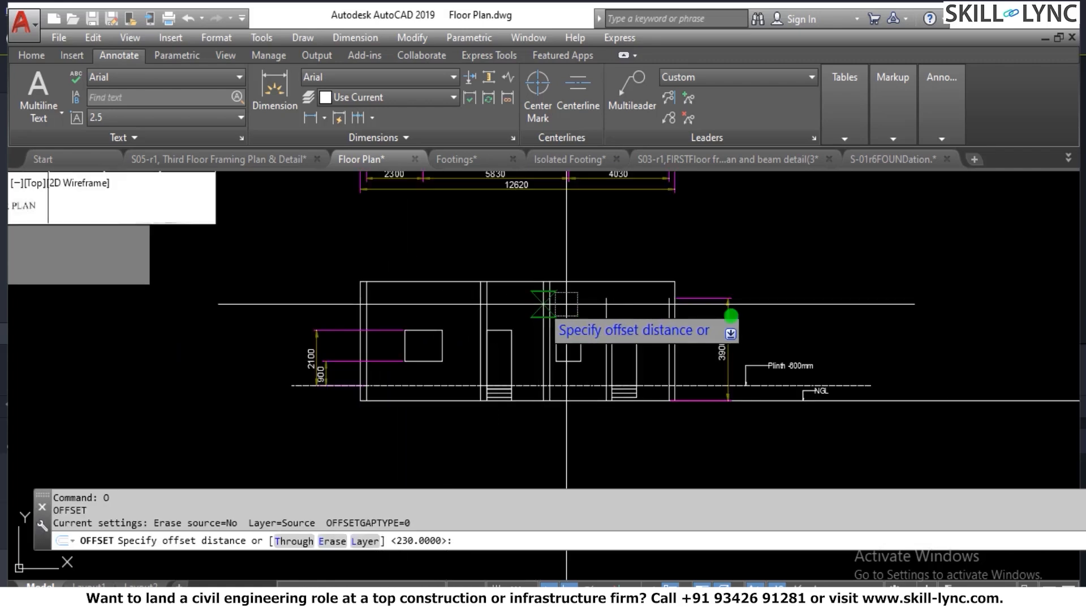
key("Escape")
key("Escape")
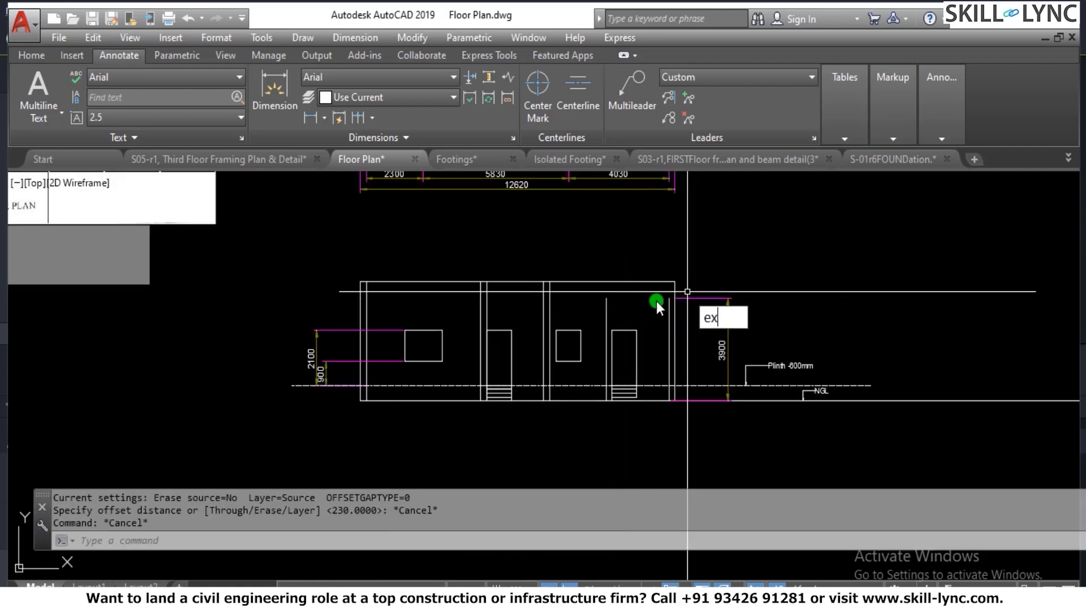
Extend the wall line beside the second door and that door's left edge up to the top line.
key("Return")
key("Return")
left_click(611, 310)
left_click(592, 314)
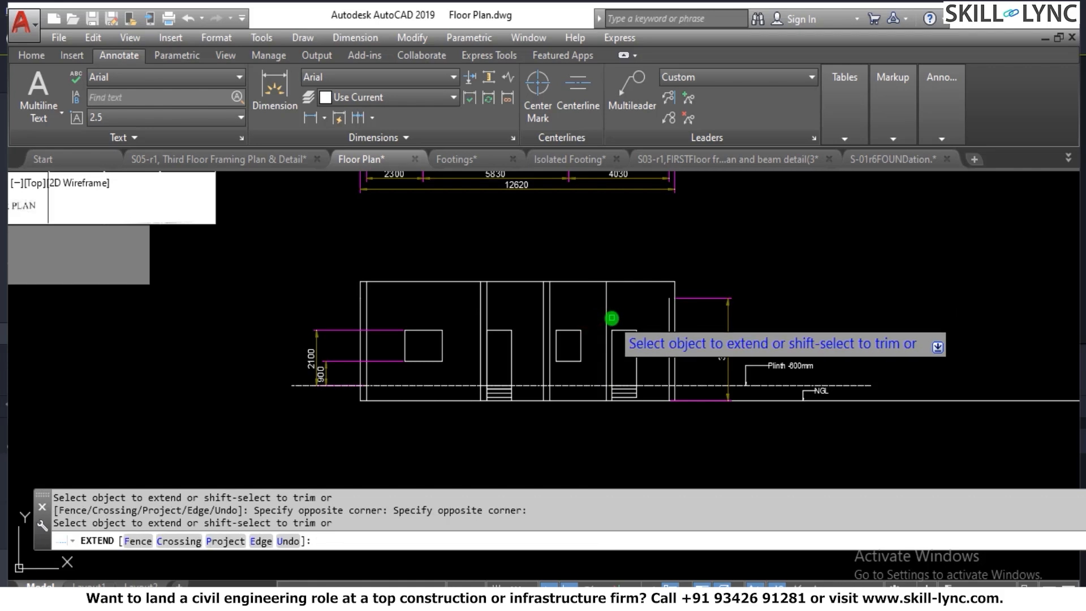
scroll(611, 318, "up", 2)
left_click(611, 350)
key("Escape")
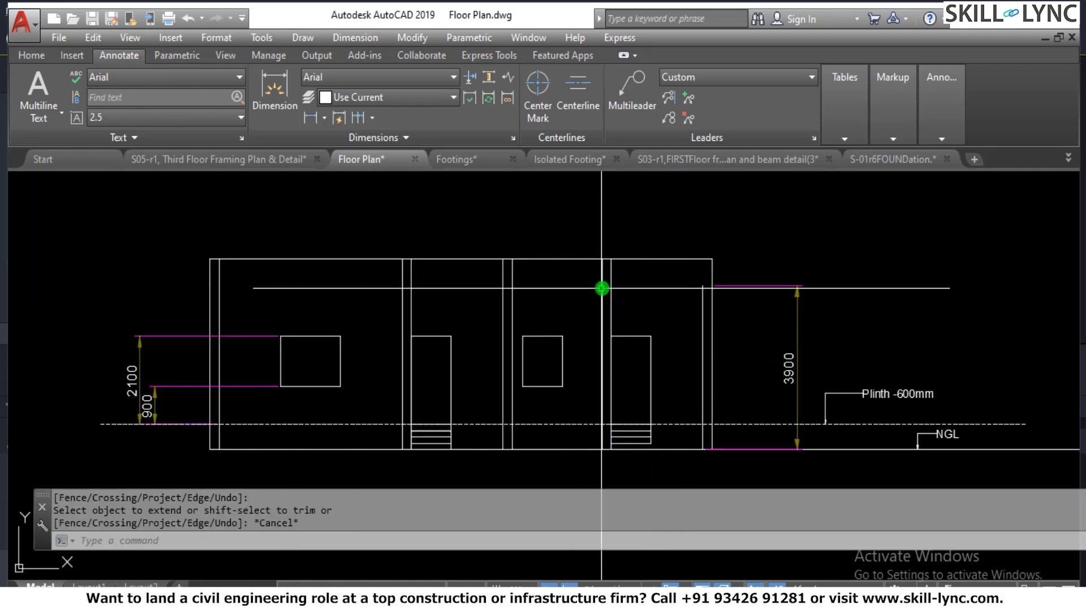
key("Escape")
Extend the inner vertical line of the rightmost wall up to the band's top line.
scroll(602, 287, "down", 5)
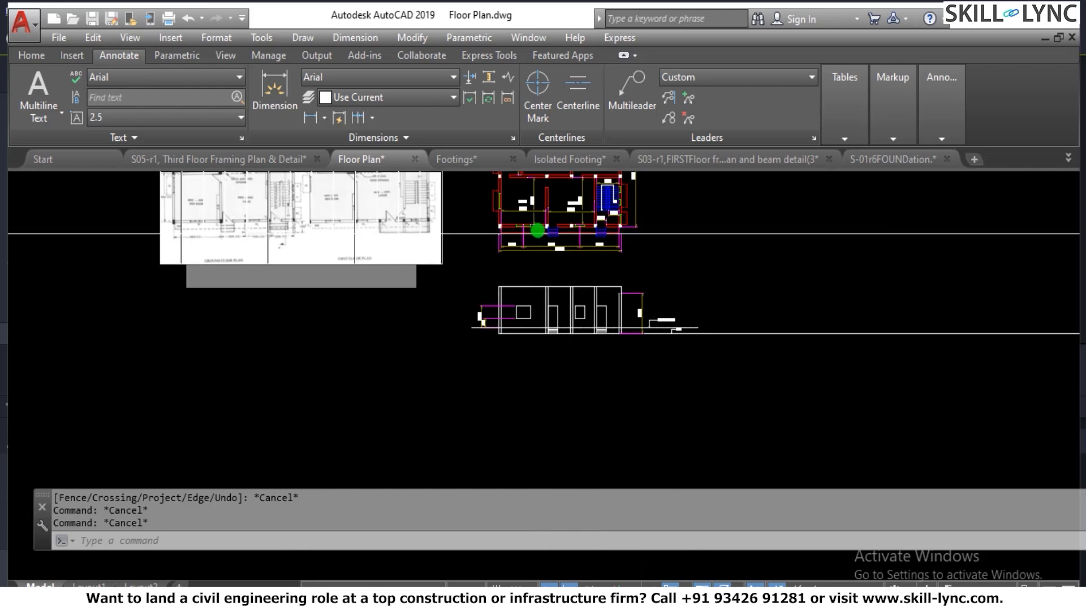
scroll(534, 231, "up", 3)
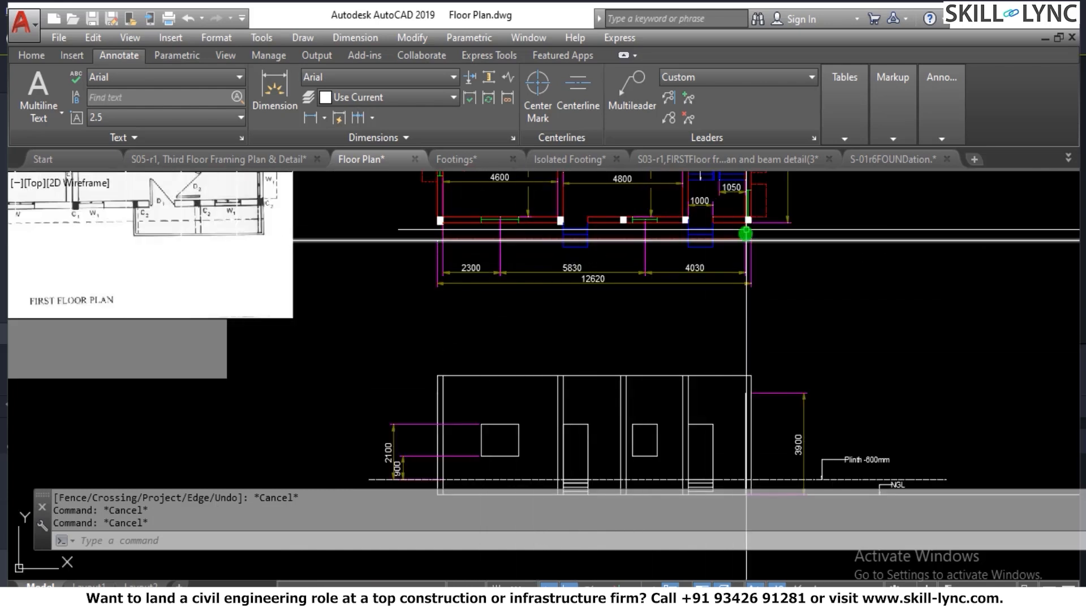
scroll(673, 269, "up", 2)
scroll(770, 299, "down", 2)
scroll(797, 395, "up", 2)
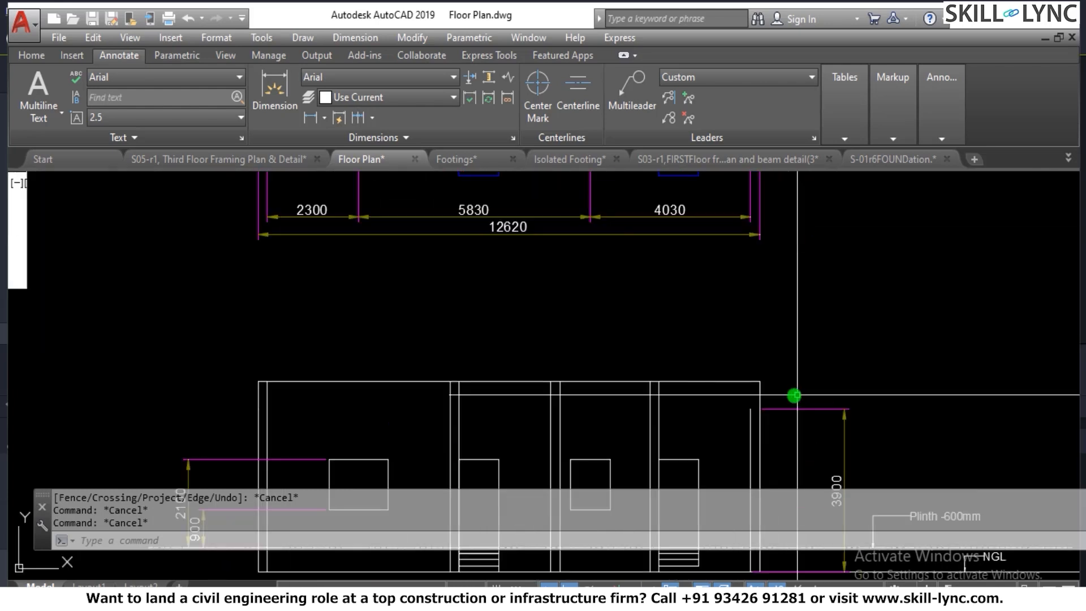
type("e")
key("Return")
key("Return")
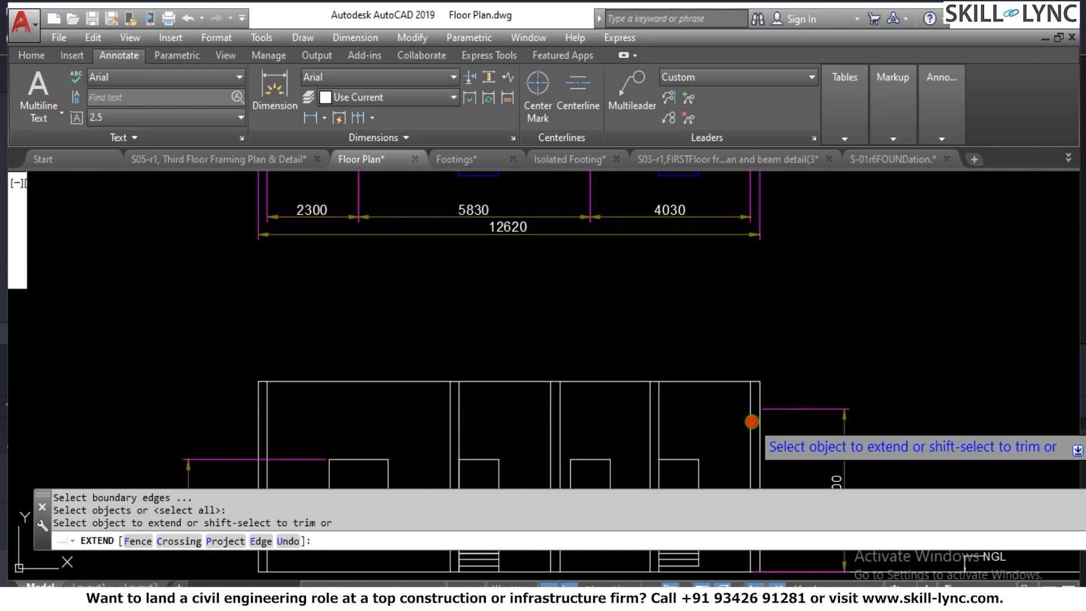
key("Escape")
Offset the elevation's top line 650 downward.
scroll(641, 359, "down", 3)
scroll(572, 275, "up", 2)
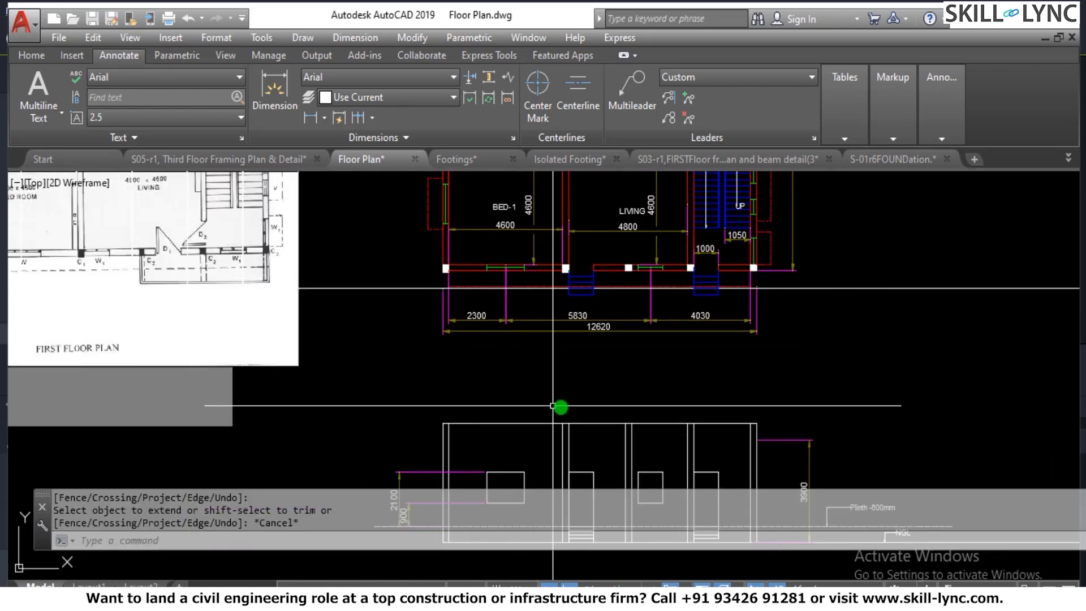
key("Escape")
key("Escape")
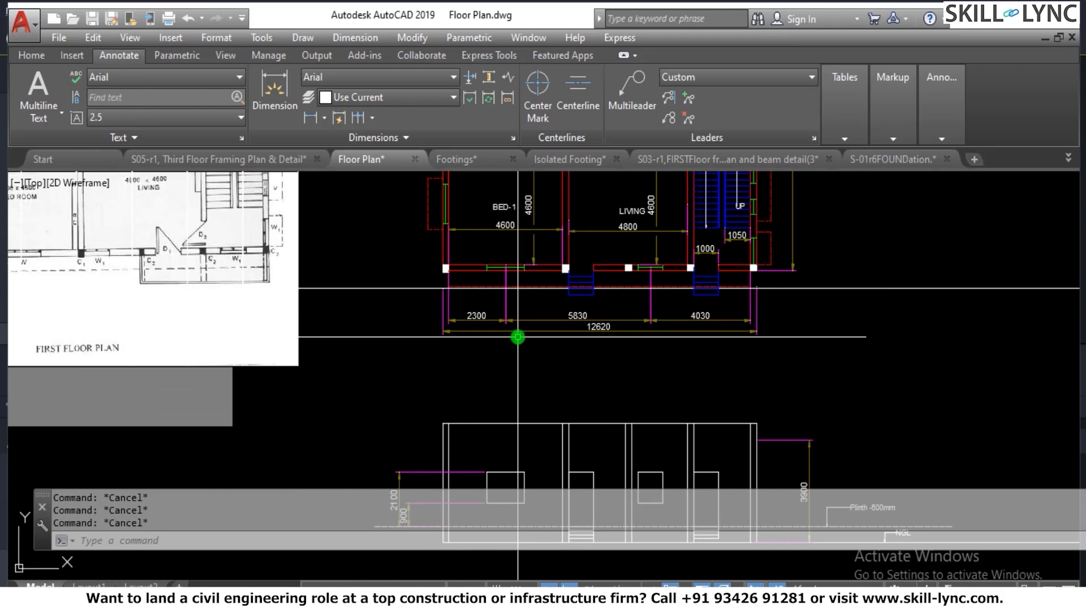
type("o")
key("Return")
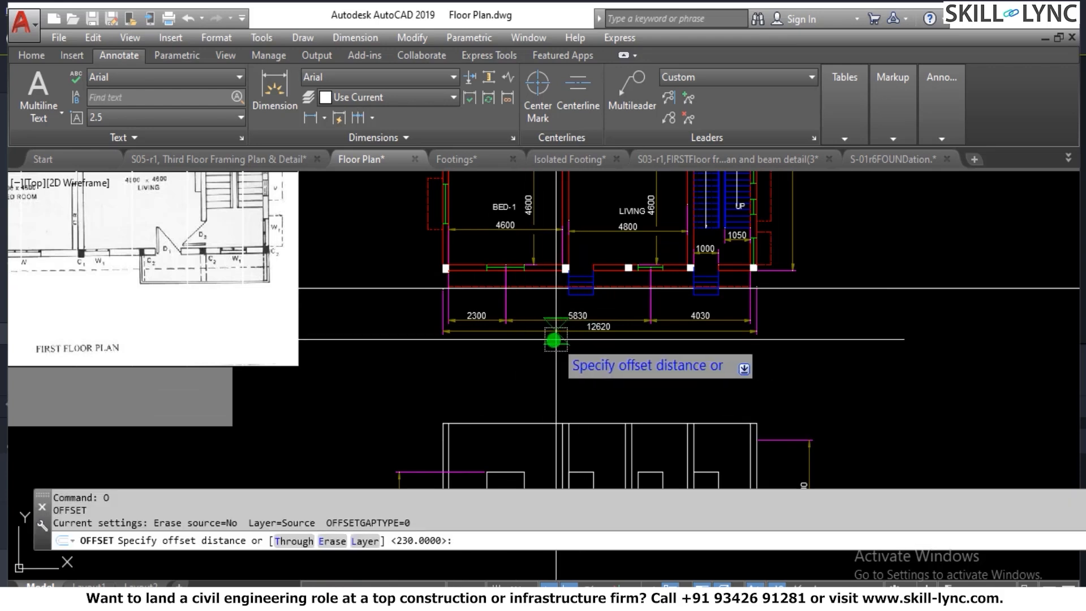
type("650")
key("Return")
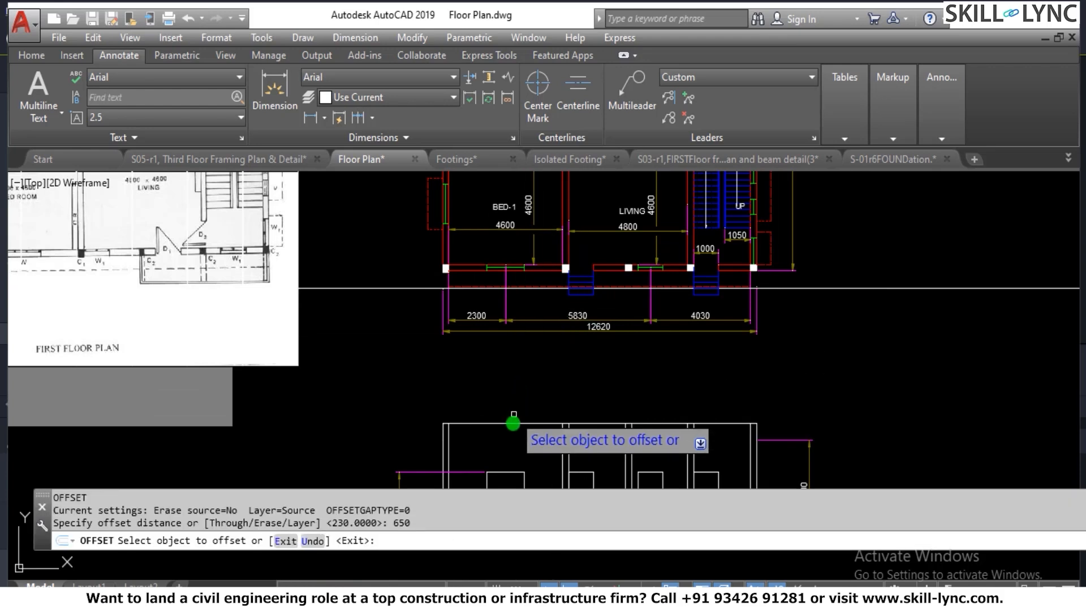
left_click(510, 424)
left_click(514, 453)
scroll(513, 453, "up", 5)
key("Escape")
key("Escape")
key("Escape")
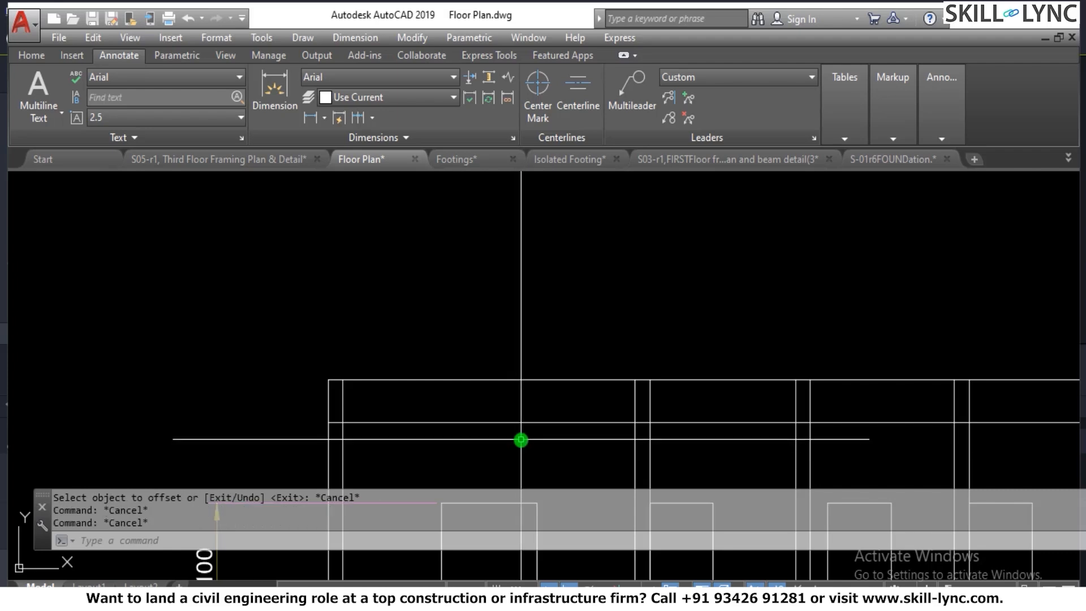
Offset the top band's lower horizontal line 75 downward.
type("o")
key("Return")
type("7")
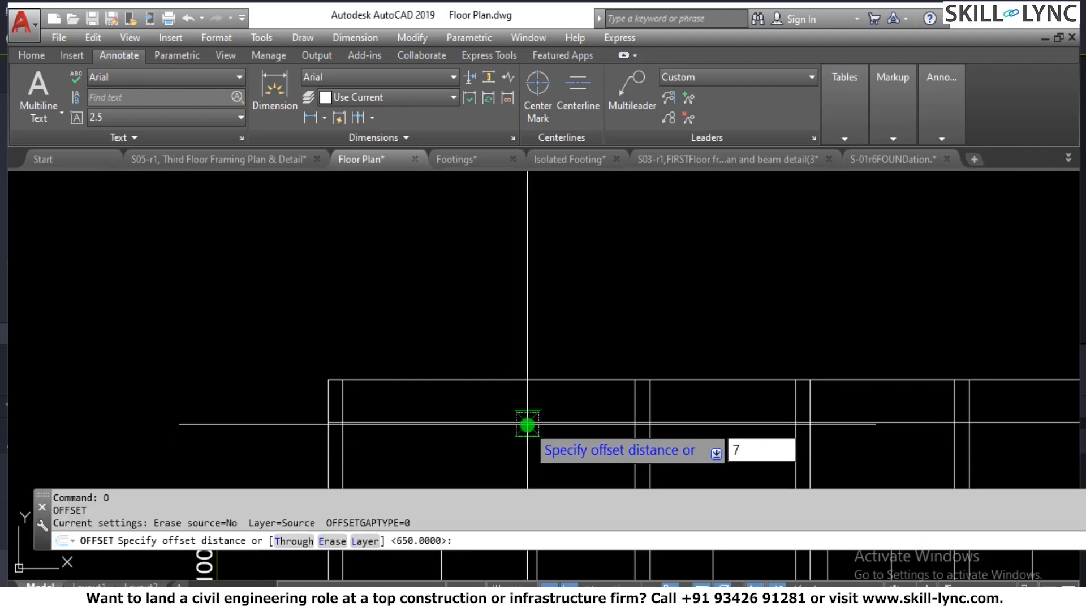
type("5")
key("Return")
left_click(484, 423)
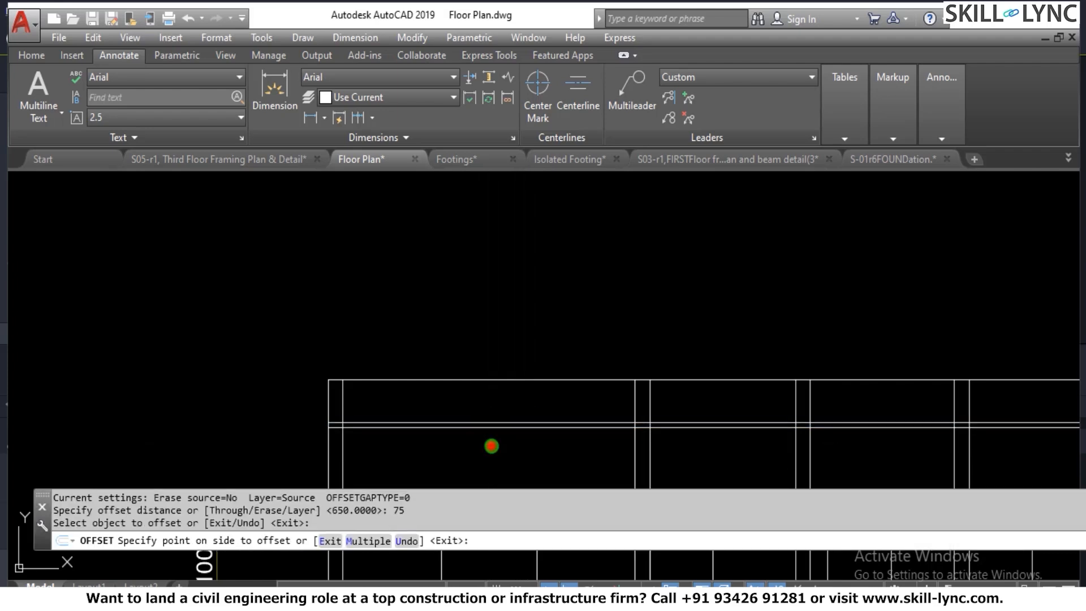
left_click(486, 447)
key("Escape")
key("Escape")
scroll(420, 435, "up", 4)
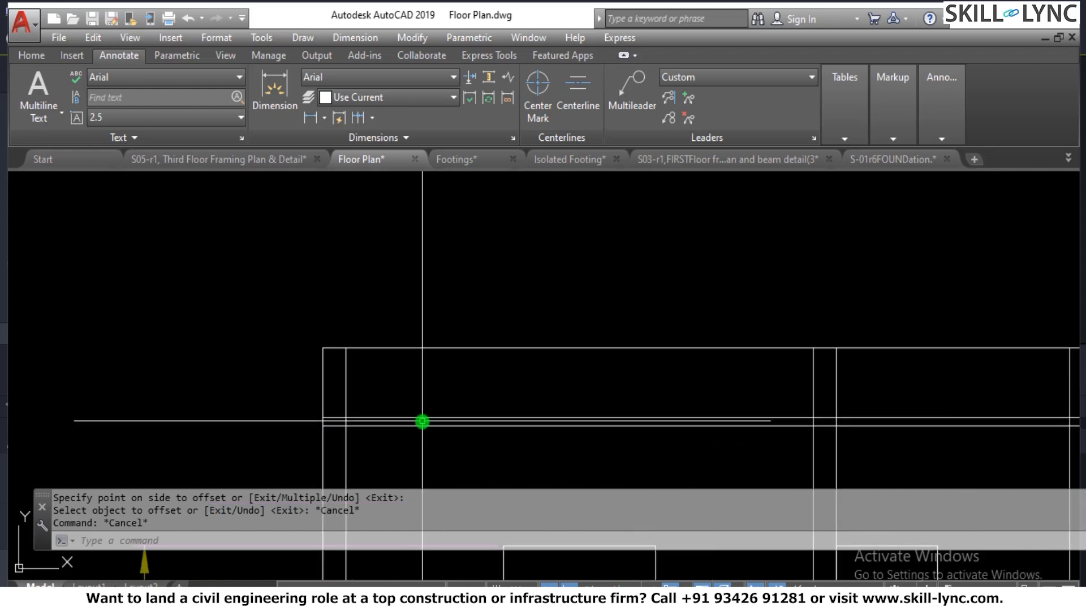
Erase the line offset 75 below the band's lower line.
left_click(422, 422)
left_click(416, 430)
type("E")
key("Return")
Offset the top band's lower horizontal line 100 downward to form the slab thickness.
type("O")
key("Return")
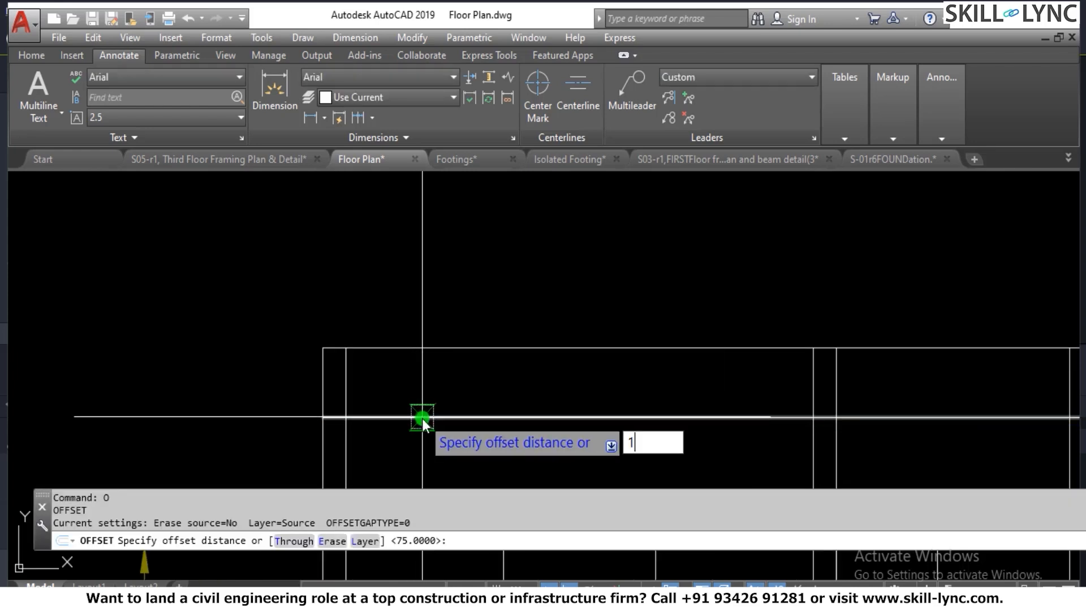
type("100")
key("Return")
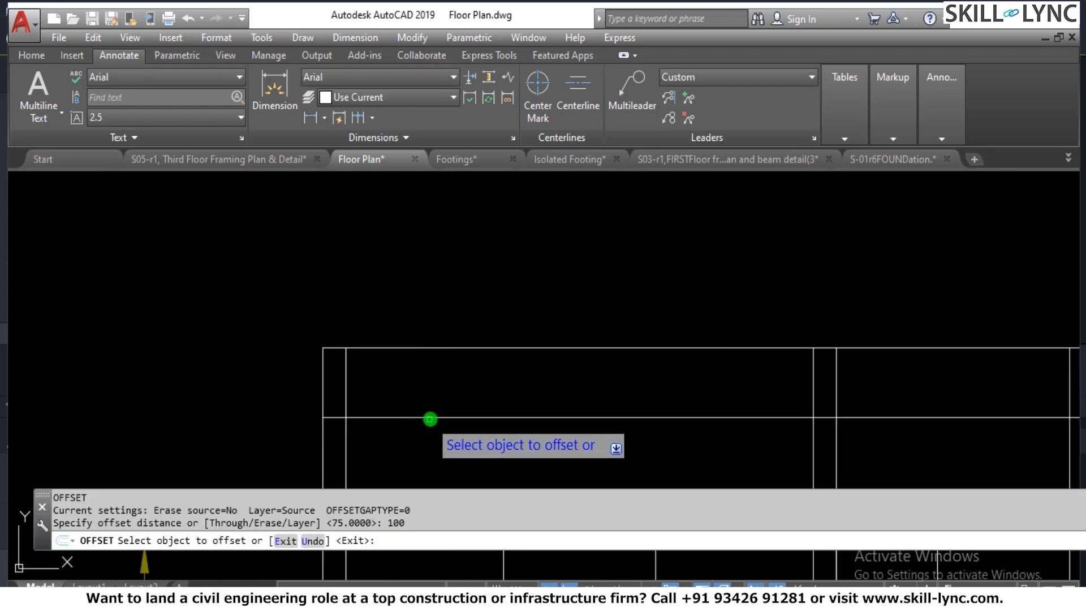
left_click(430, 418)
left_click(429, 443)
key("Escape")
scroll(360, 441, "up", 2)
key("Escape")
scroll(332, 429, "up", 2)
key("Escape")
Trim the ends of both slab lines inside the leftmost wall.
type("t")
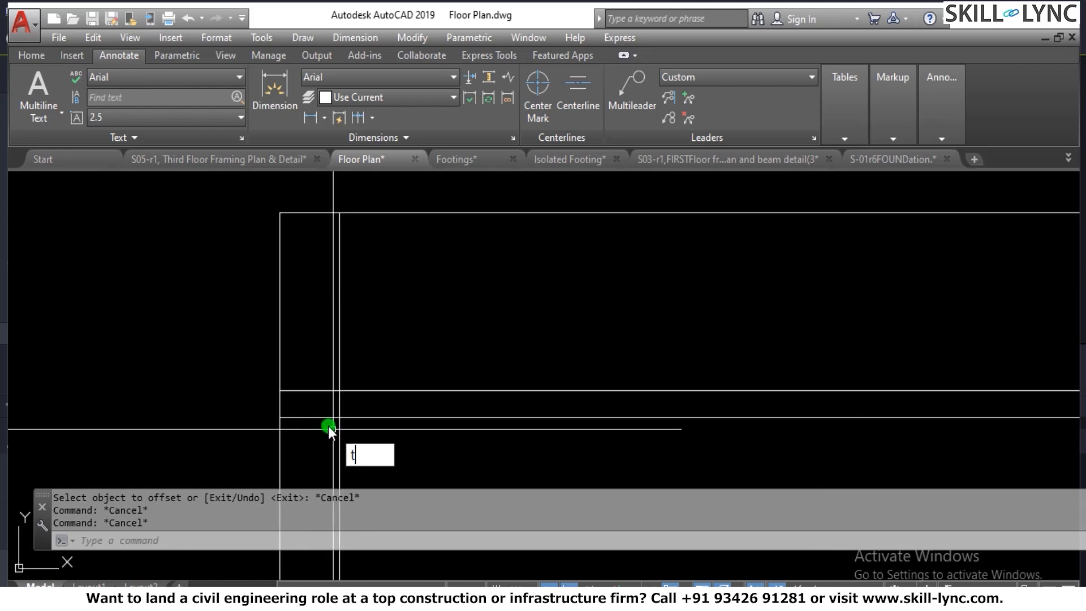
type("r")
key("Return")
key("Return")
left_click(316, 381)
left_click(314, 435)
scroll(317, 403, "down", 4)
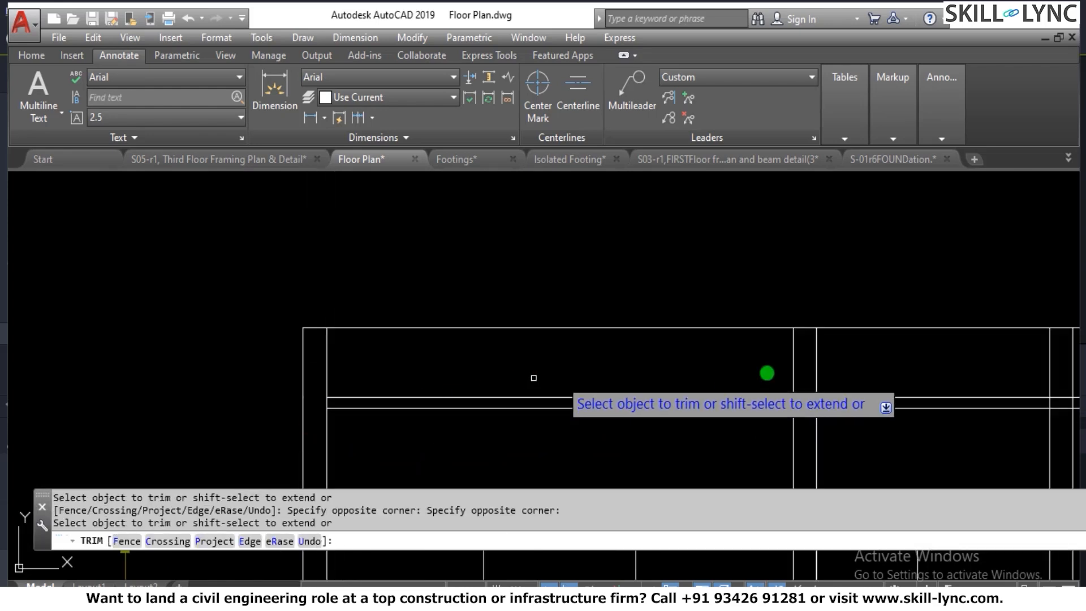
Trim the vertical lines of the intermediate walls between the slab's top and bottom lines.
scroll(773, 417, "up", 4)
left_click(775, 409)
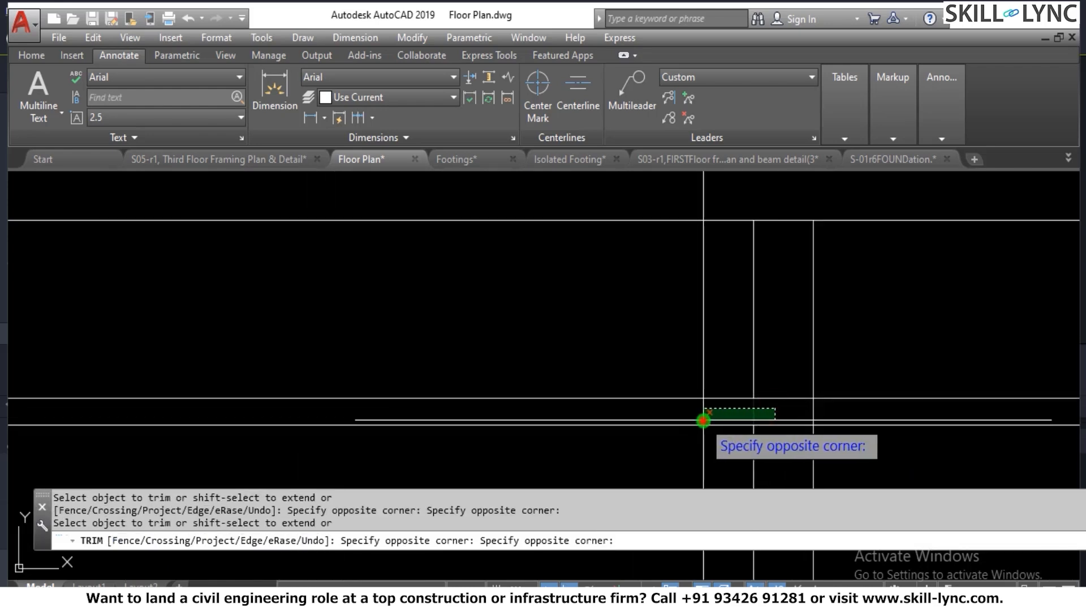
left_click(703, 419)
scroll(820, 403, "down", 3)
scroll(850, 406, "up", 1)
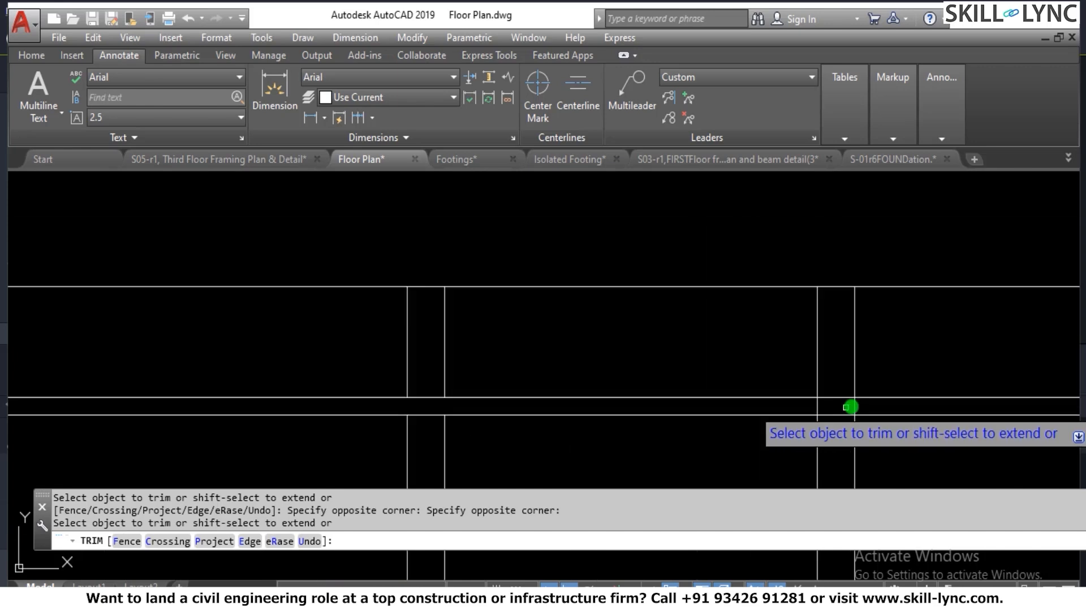
scroll(861, 405, "up", 2)
left_click(861, 404)
left_click(778, 407)
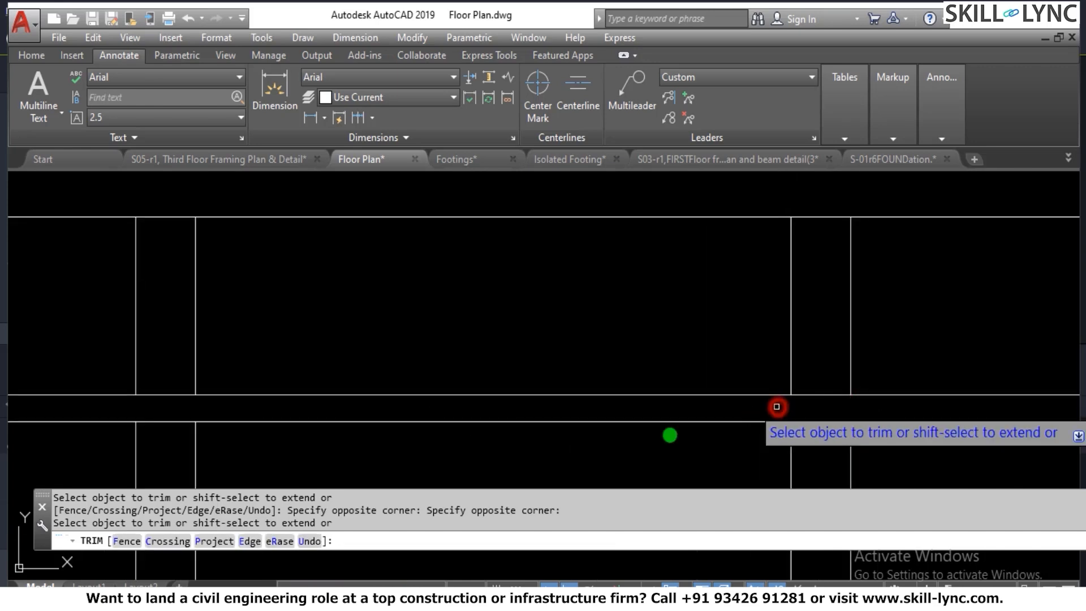
scroll(620, 407, "down", 5)
scroll(578, 347, "up", 2)
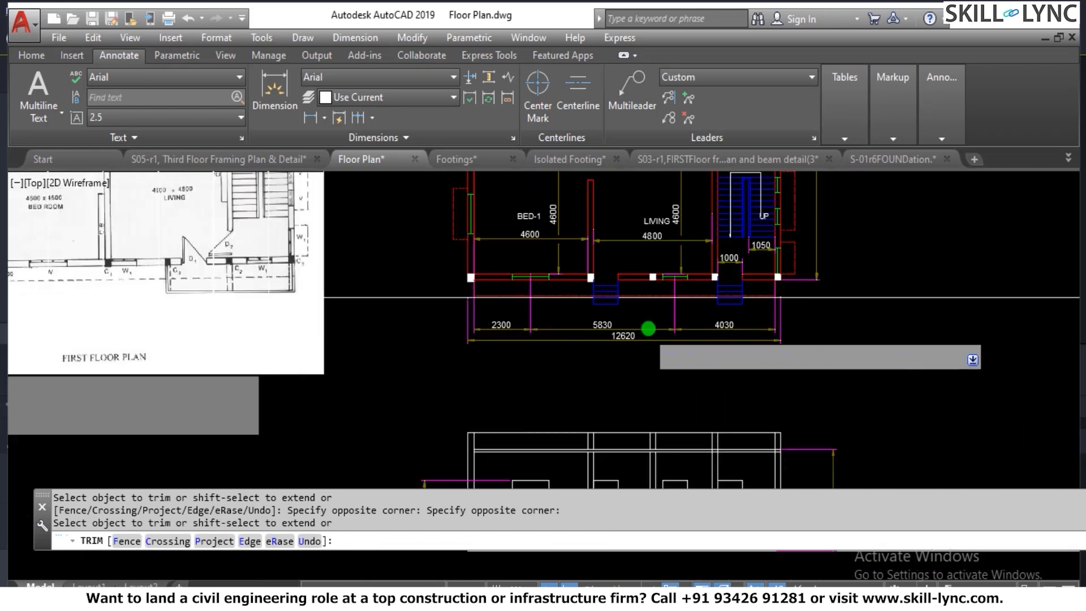
scroll(718, 421, "down", 2)
scroll(718, 420, "up", 6)
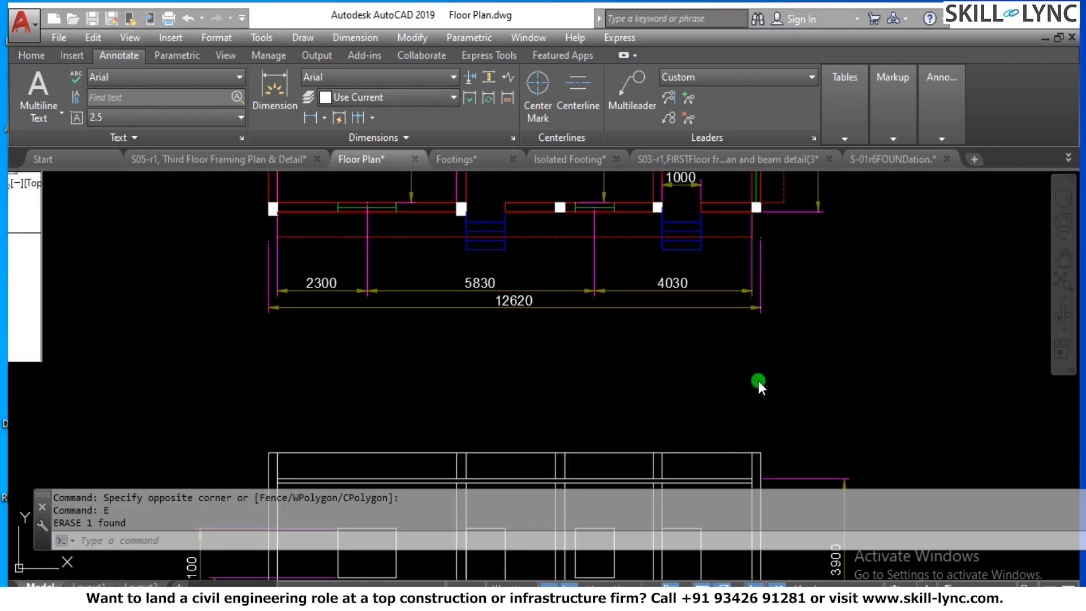
Examine the trimmed slab and wall lines of the elevation in relation to the floor plan above.
left_click(731, 397)
left_click(729, 404)
scroll(736, 402, "down", 1)
scroll(690, 469, "up", 2)
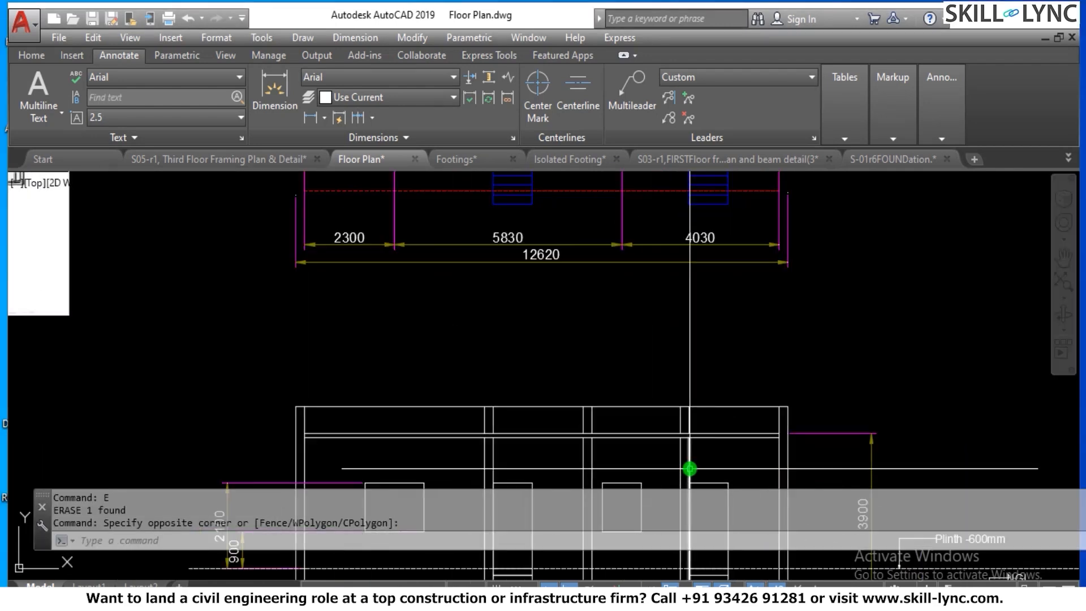
scroll(712, 403, "down", 4)
scroll(598, 436, "up", 3)
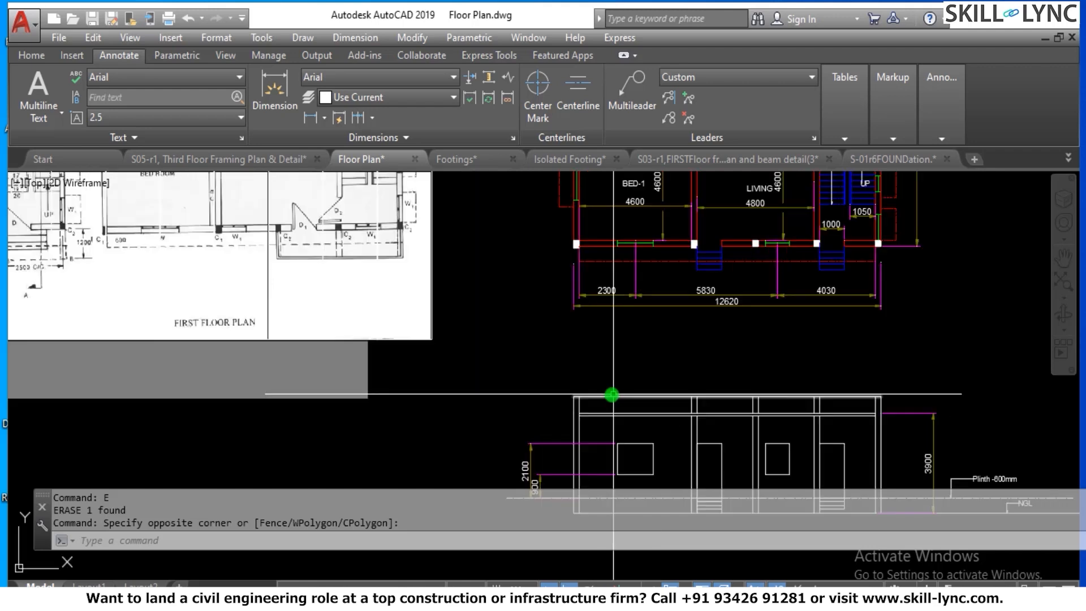
scroll(591, 420, "down", 2)
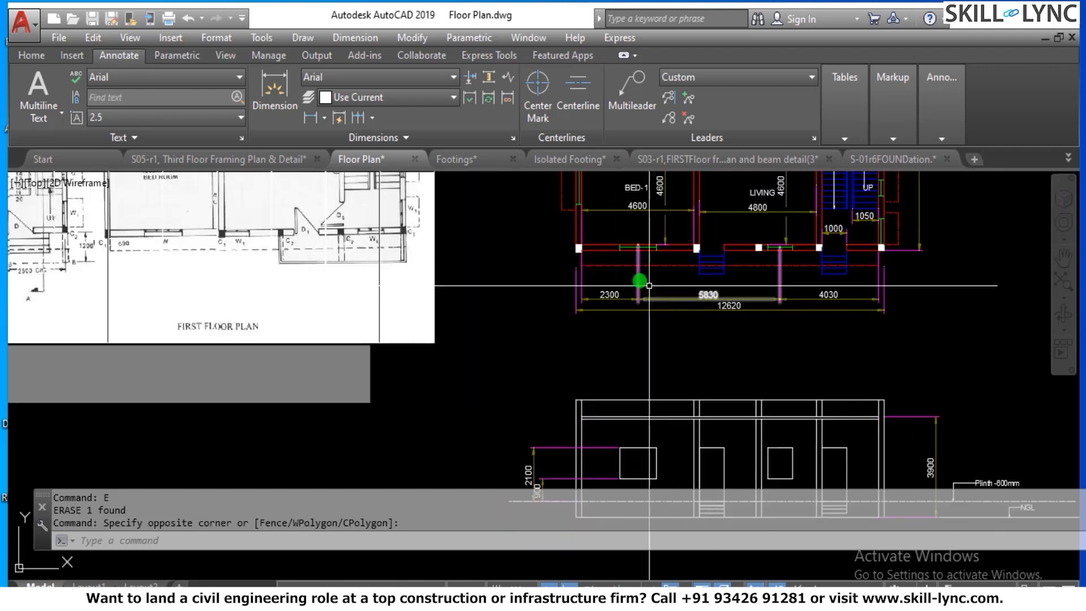
scroll(717, 313, "down", 2)
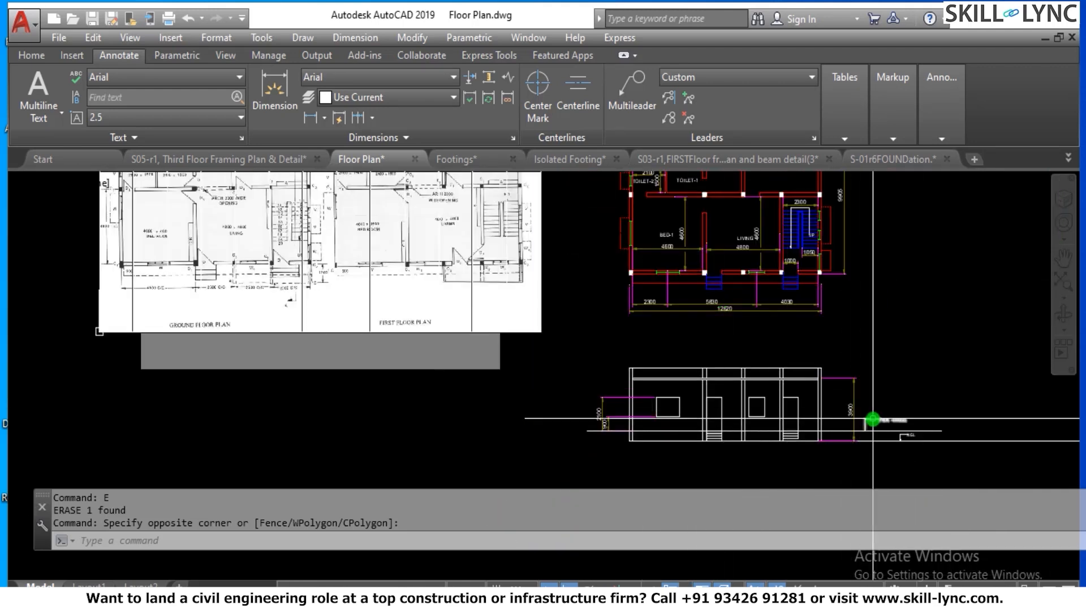
scroll(859, 415, "up", 2)
scroll(824, 360, "down", 2)
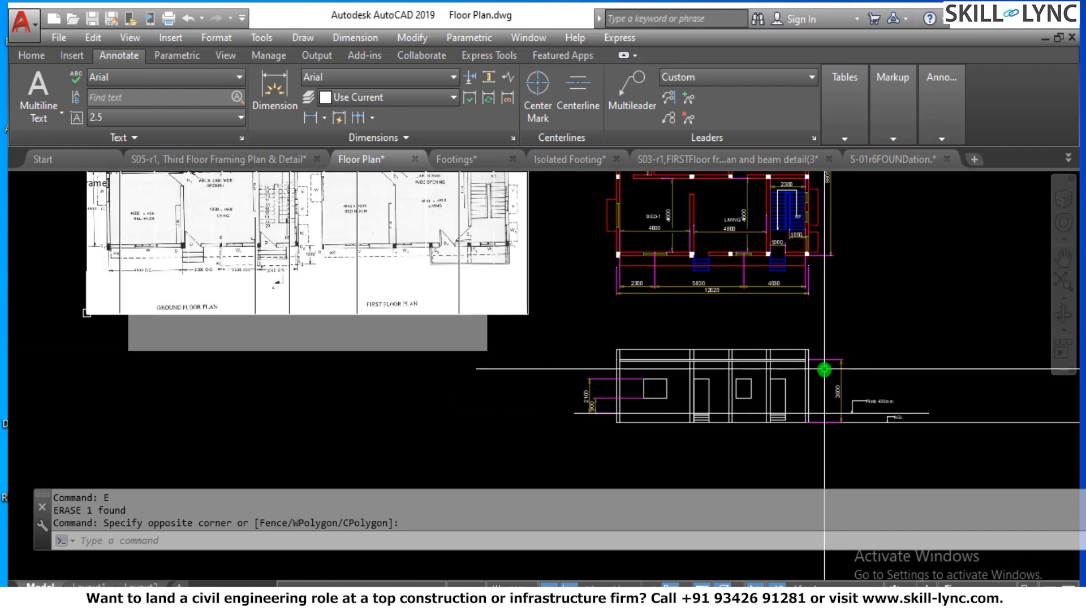
scroll(814, 317, "down", 2)
scroll(836, 351, "up", 4)
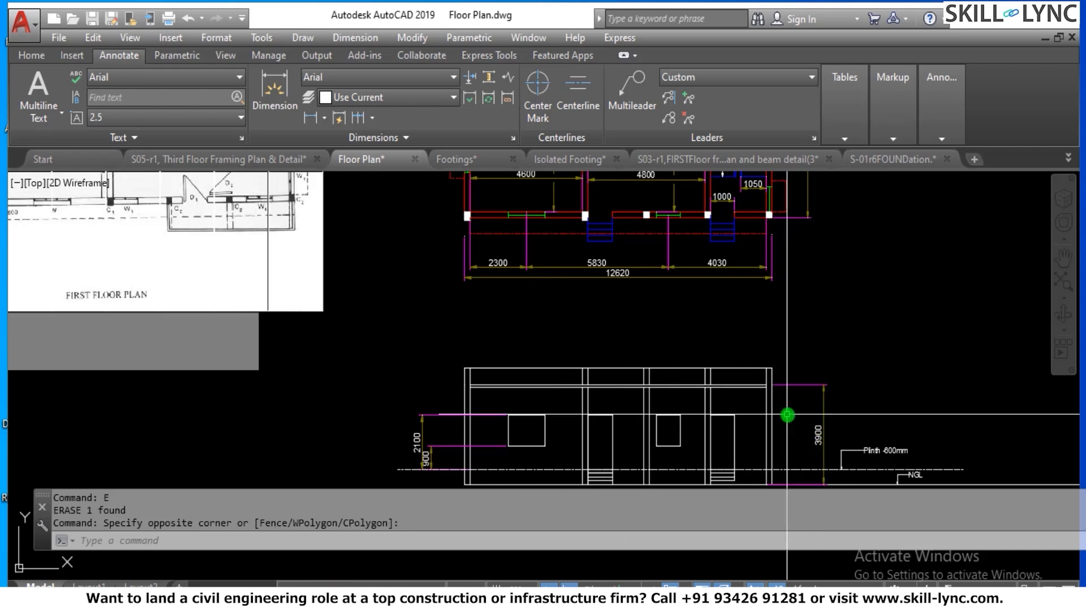
scroll(787, 415, "up", 2)
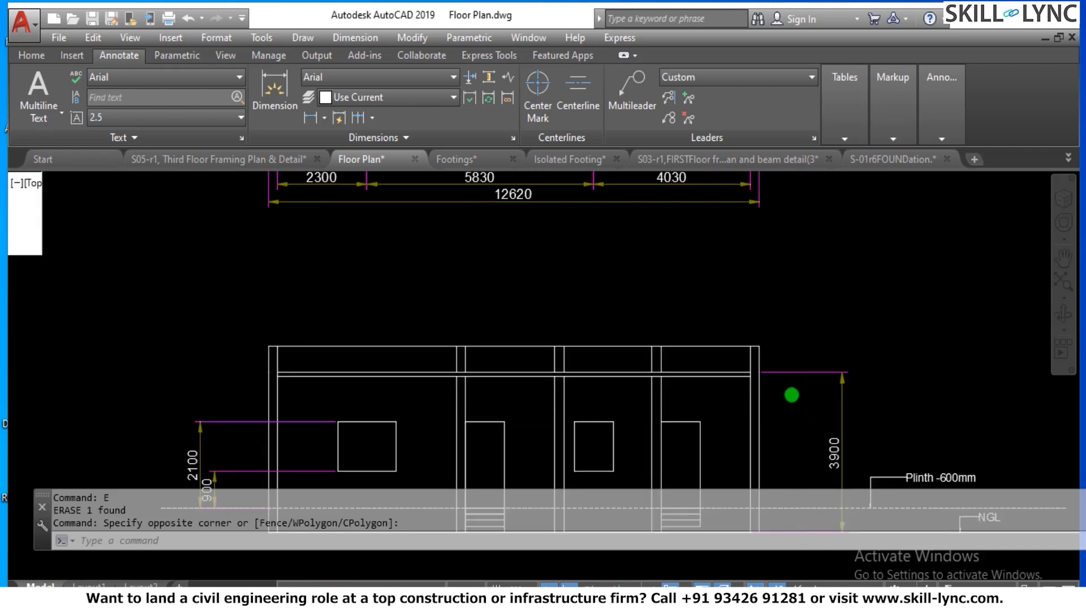
scroll(791, 395, "down", 2)
key("Escape")
key("Escape")
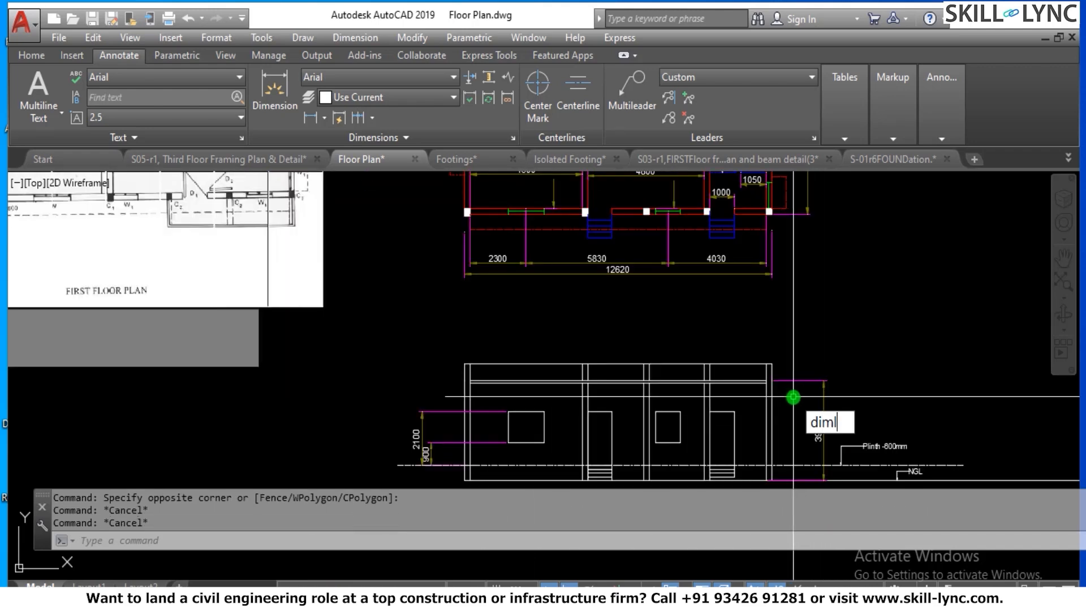
Dimension the height from the slab's underside to the ground line, placing it outside the 2100 dimension.
key("Return")
scroll(831, 400, "up", 3)
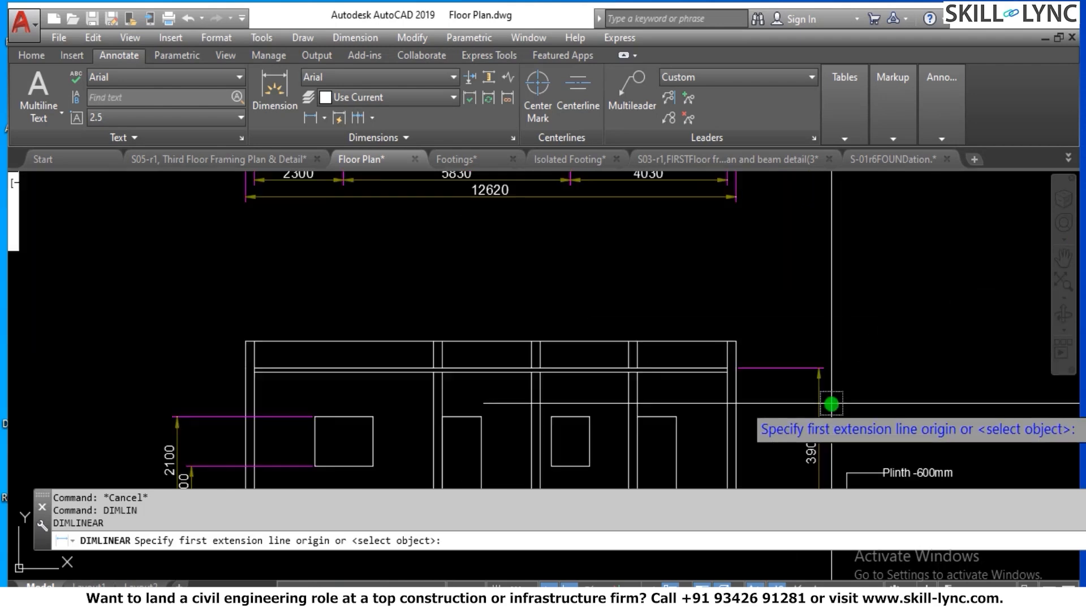
left_click(660, 352)
scroll(687, 342, "down", 2)
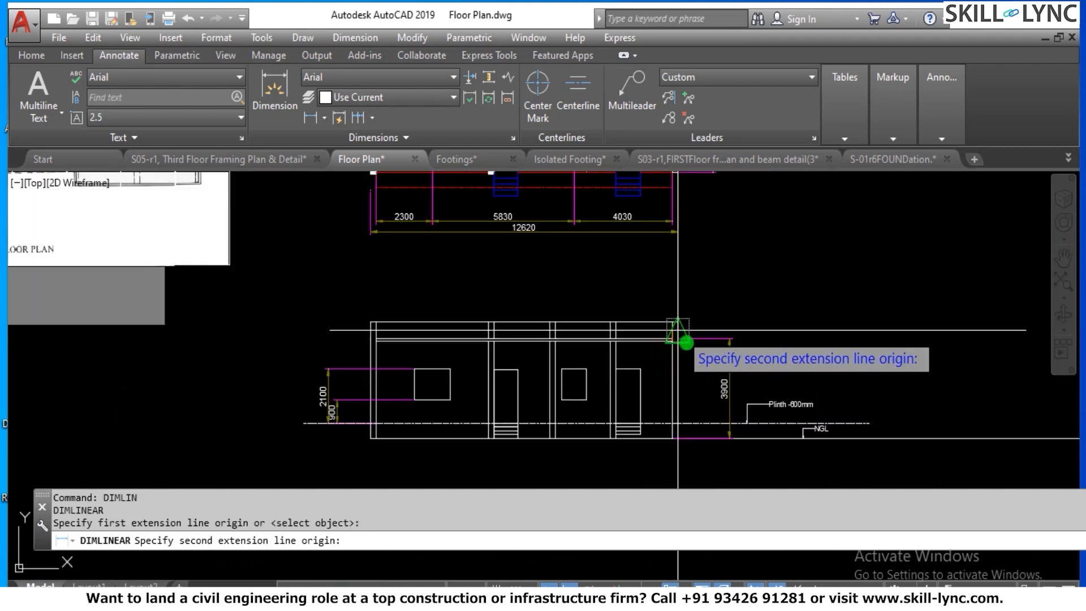
scroll(699, 396, "up", 2)
scroll(627, 439, "down", 3)
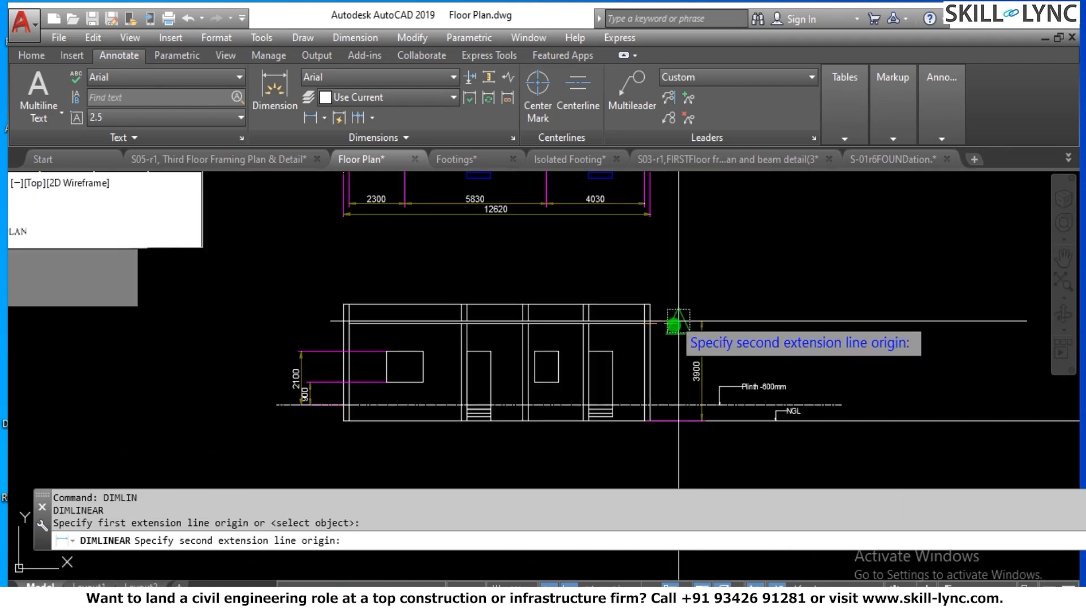
scroll(668, 444, "up", 3)
left_click(621, 354)
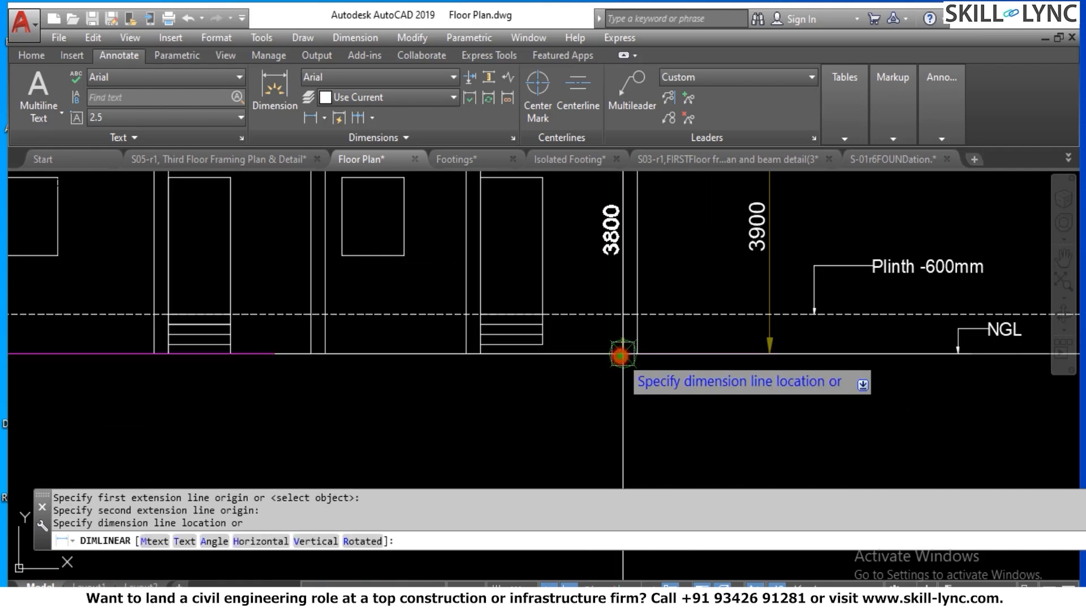
scroll(677, 340, "down", 3)
scroll(672, 339, "up", 2)
scroll(671, 340, "down", 2)
scroll(321, 327, "up", 2)
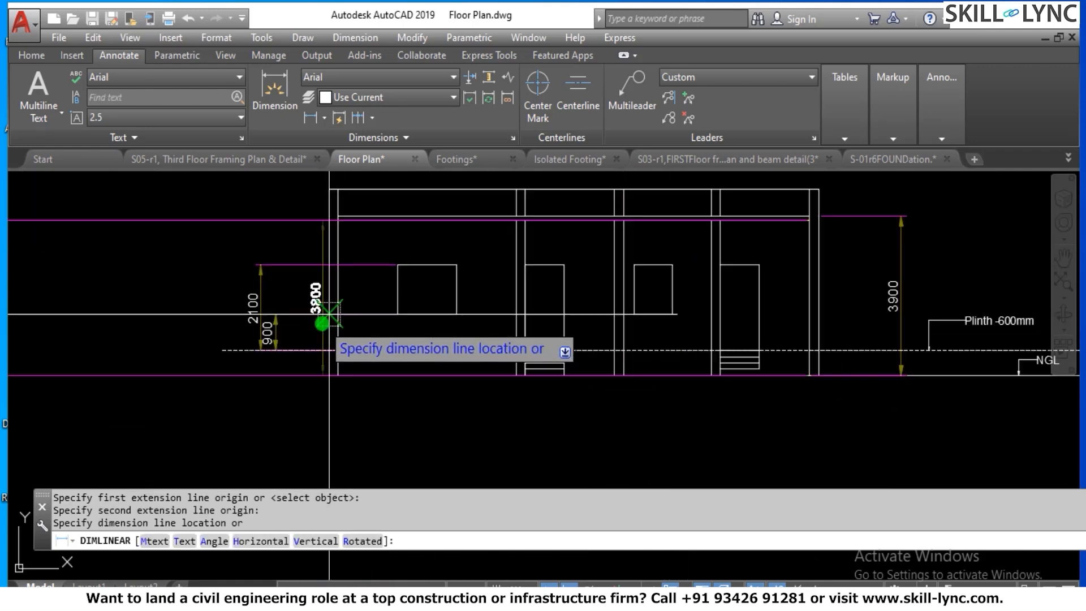
left_click(213, 296)
scroll(339, 332, "down", 2)
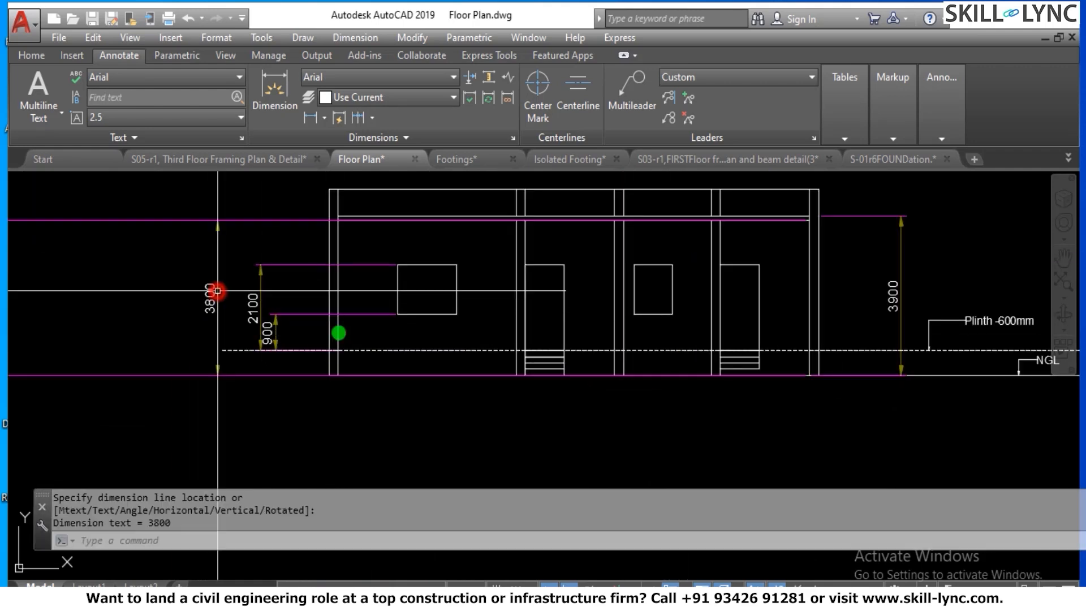
scroll(373, 339, "down", 2)
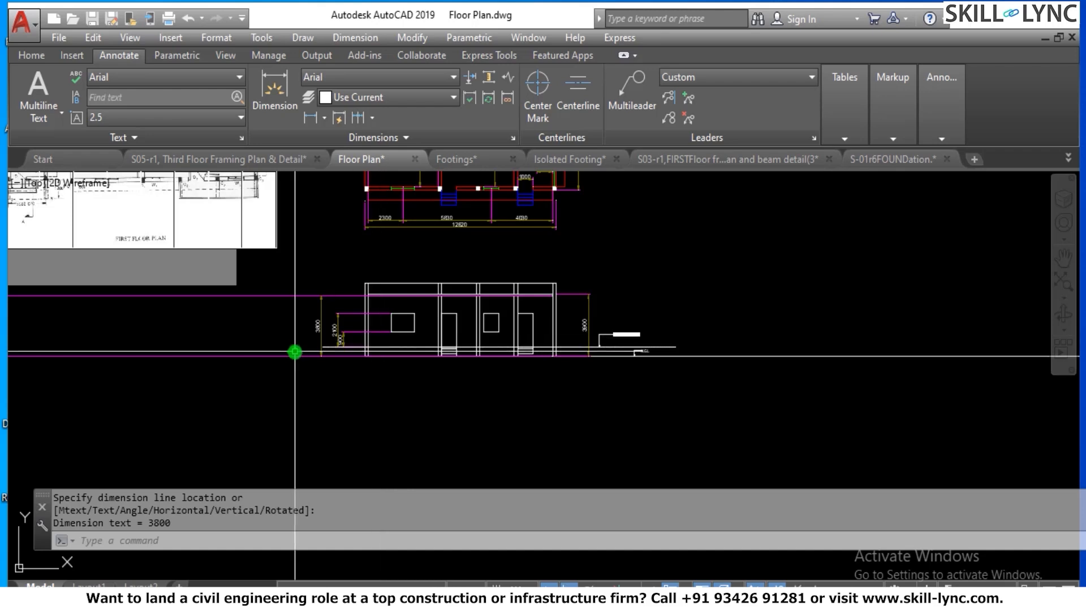
Erase the slab-underside height dimension beside the 2100 dimension.
scroll(315, 326, "up", 2)
left_click(347, 298)
left_click(333, 251)
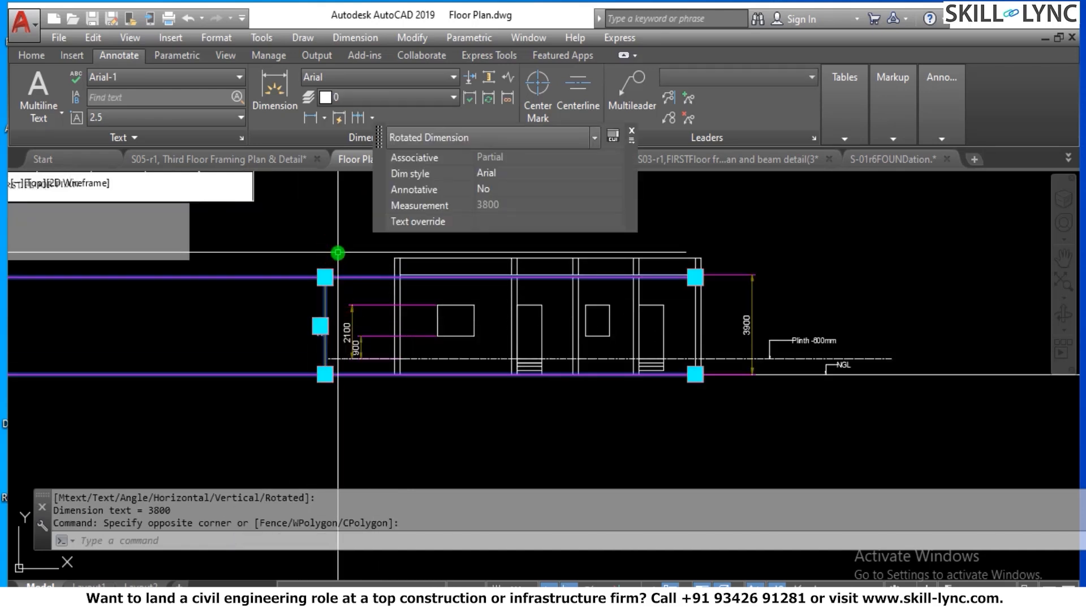
type("e")
key("Return")
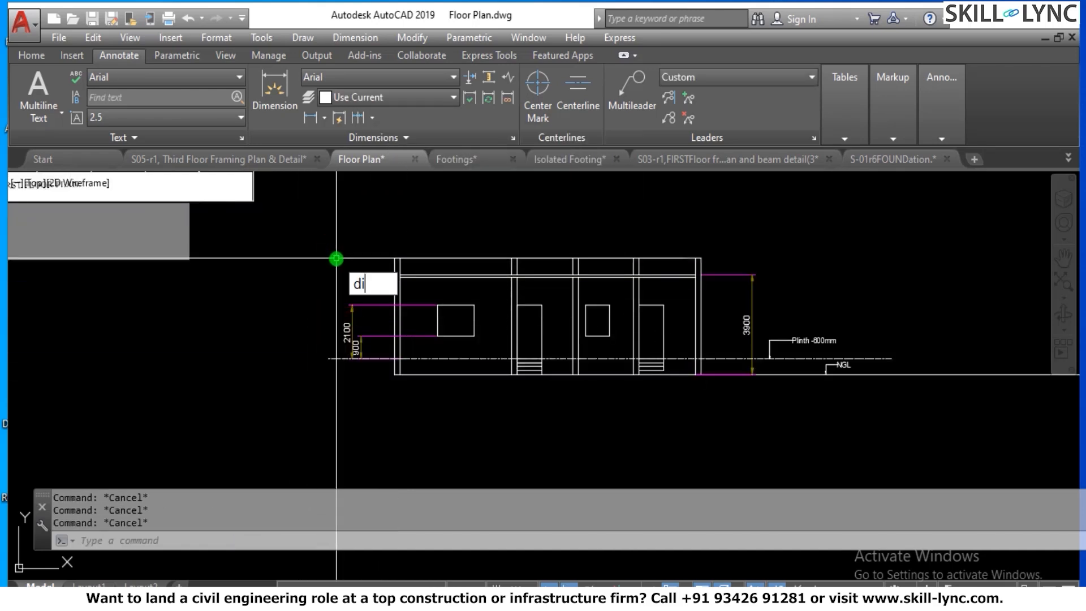
Add a linear dimension from the slab's top line to the ground line, just outside the 2100 dimension.
type("dimlin")
key("Return")
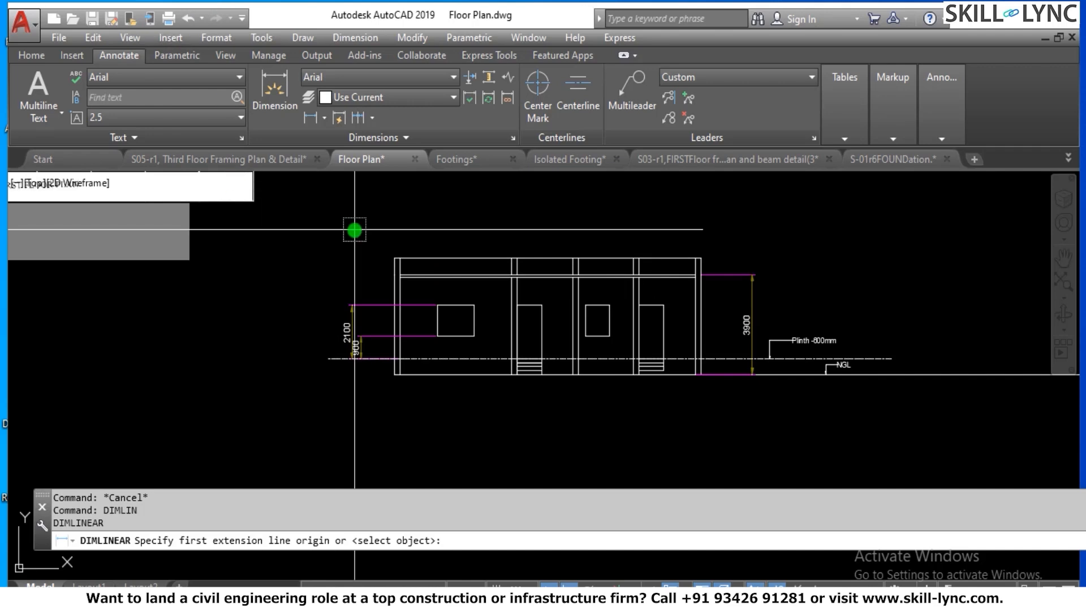
scroll(355, 229, "up", 4)
left_click(479, 383)
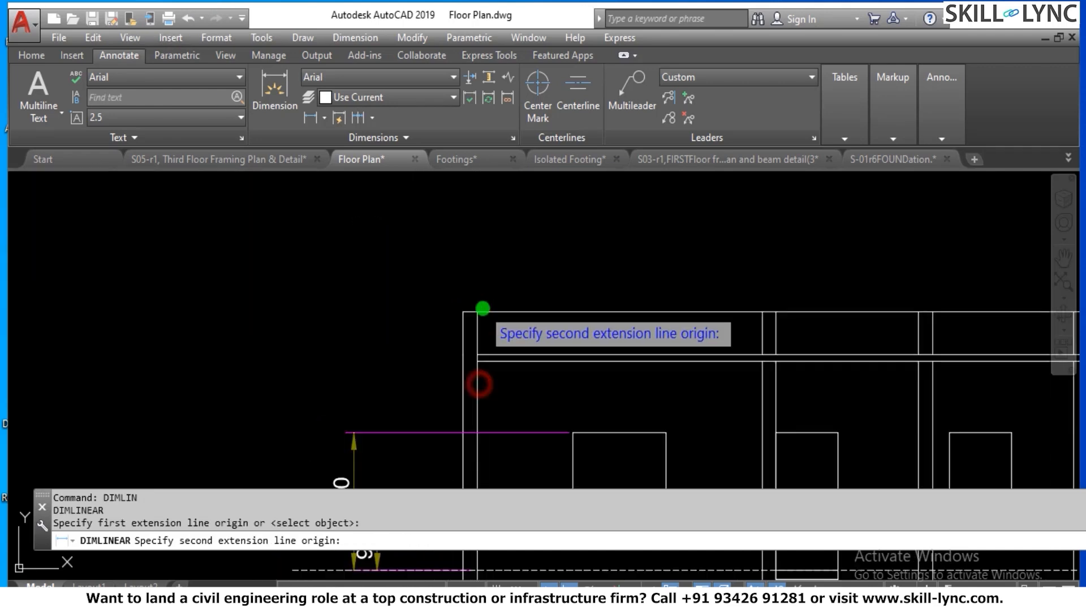
scroll(482, 308, "down", 3)
left_click(476, 442)
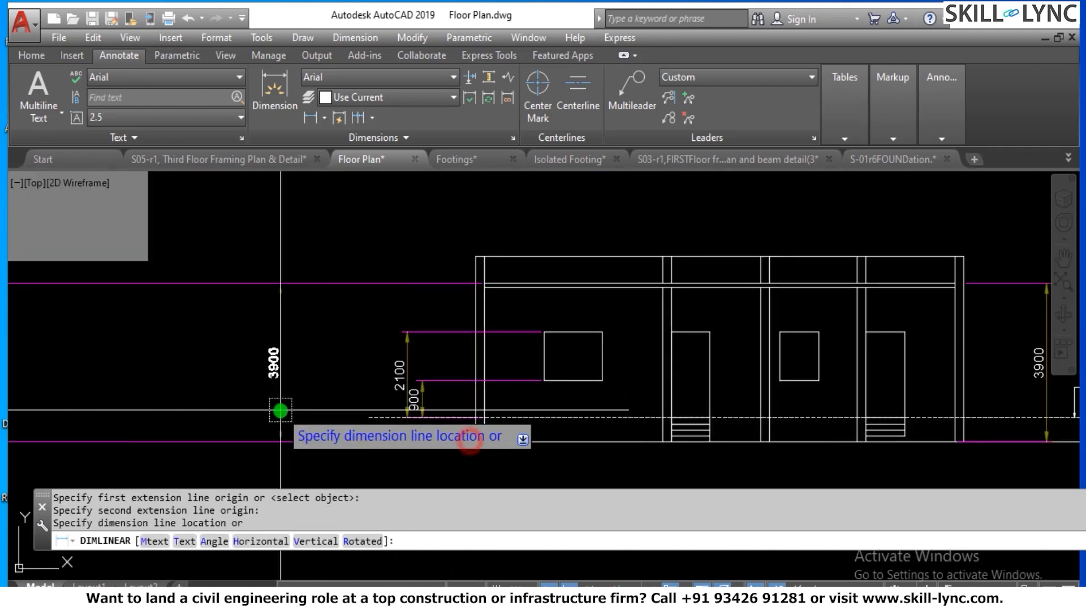
left_click(366, 405)
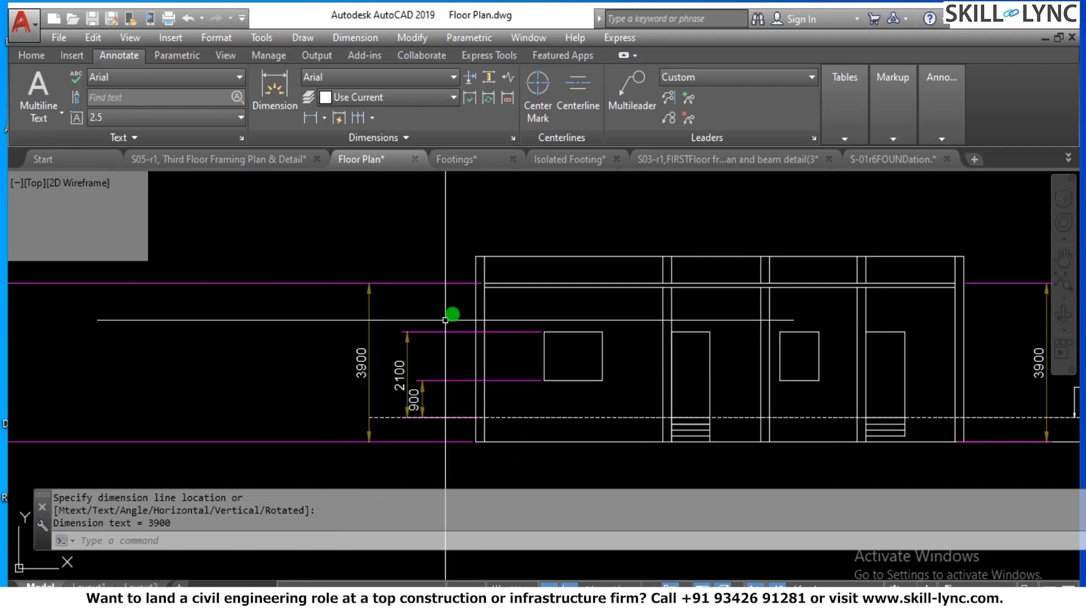
scroll(451, 310, "up", 3)
left_click(445, 265)
left_click(416, 208)
key("Escape")
key("Escape")
scroll(424, 261, "down", 5)
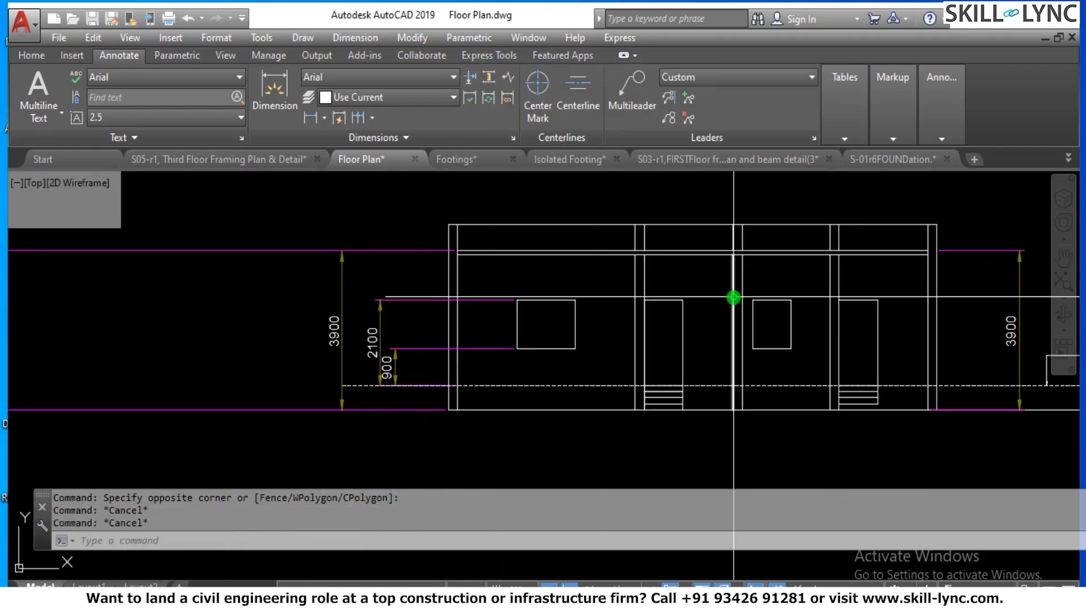
Erase the 3900 height dimension on the right side of the elevation.
left_click(1028, 315)
left_click(978, 320)
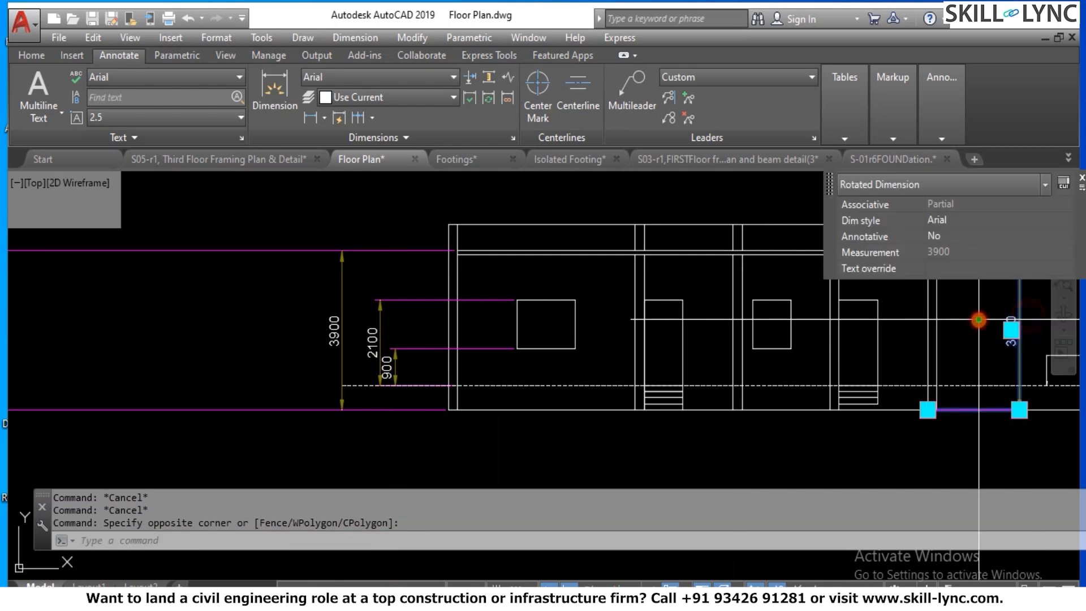
type("E")
key("Return")
Examine how the floor plan's right wall and its dashed window projection line up with the elevation below.
scroll(412, 327, "down", 2)
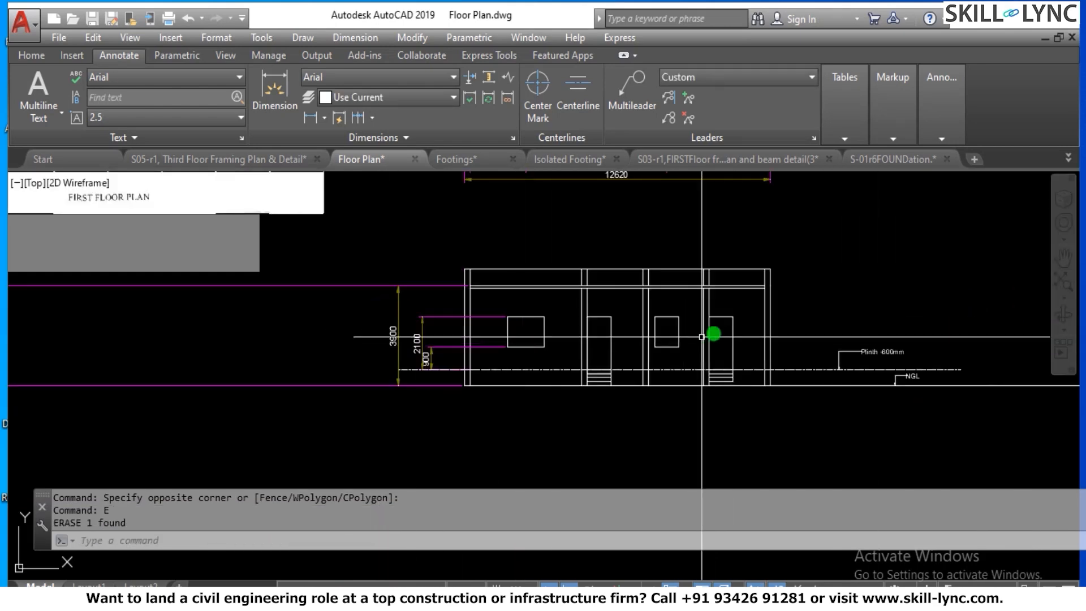
scroll(721, 329, "down", 2)
scroll(751, 263, "down", 2)
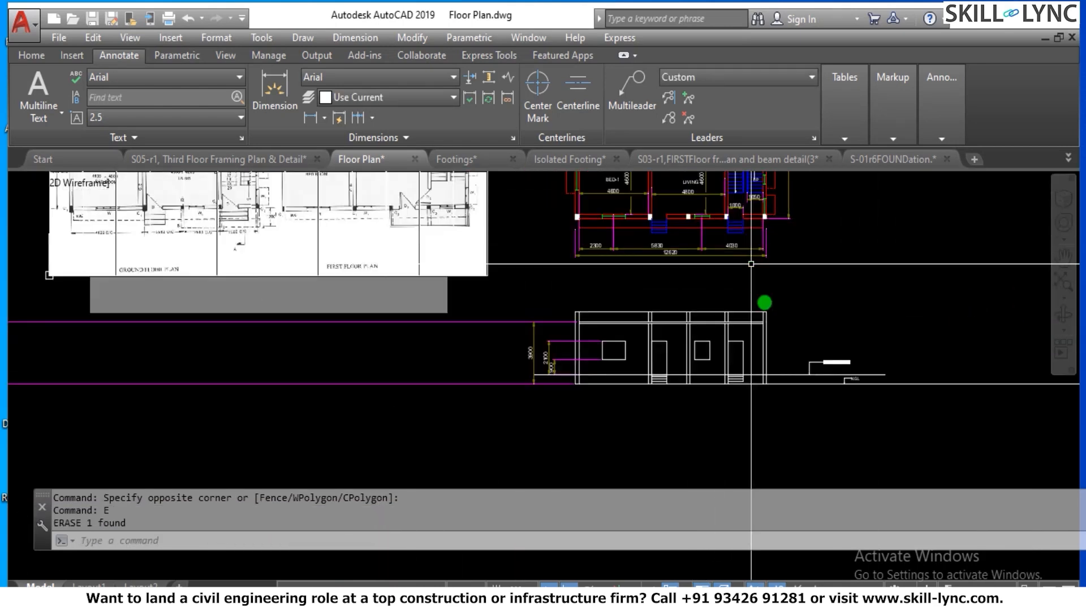
scroll(723, 340, "down", 2)
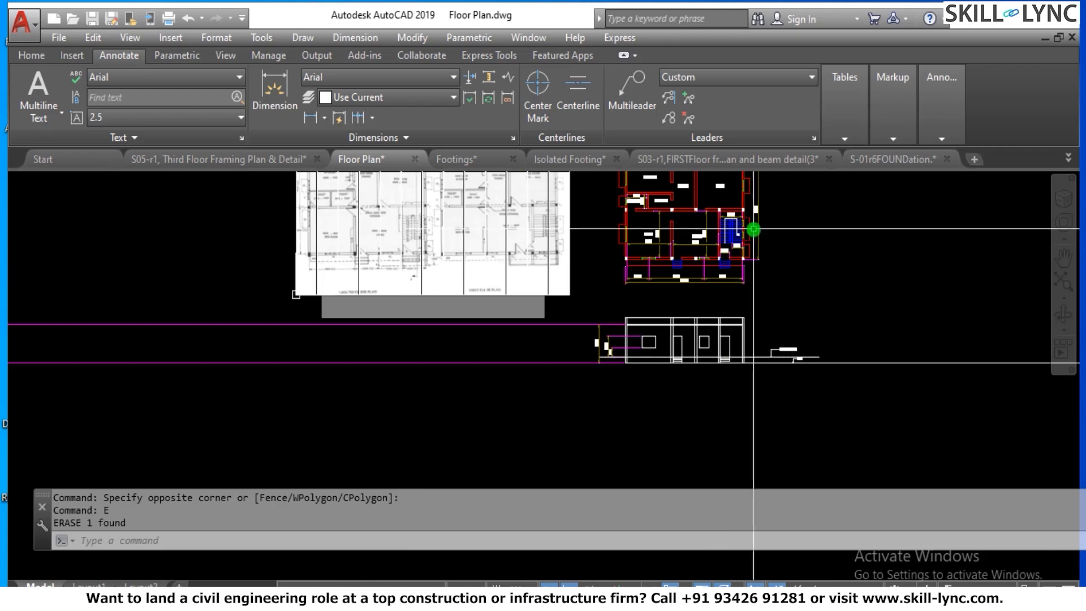
scroll(753, 229, "up", 5)
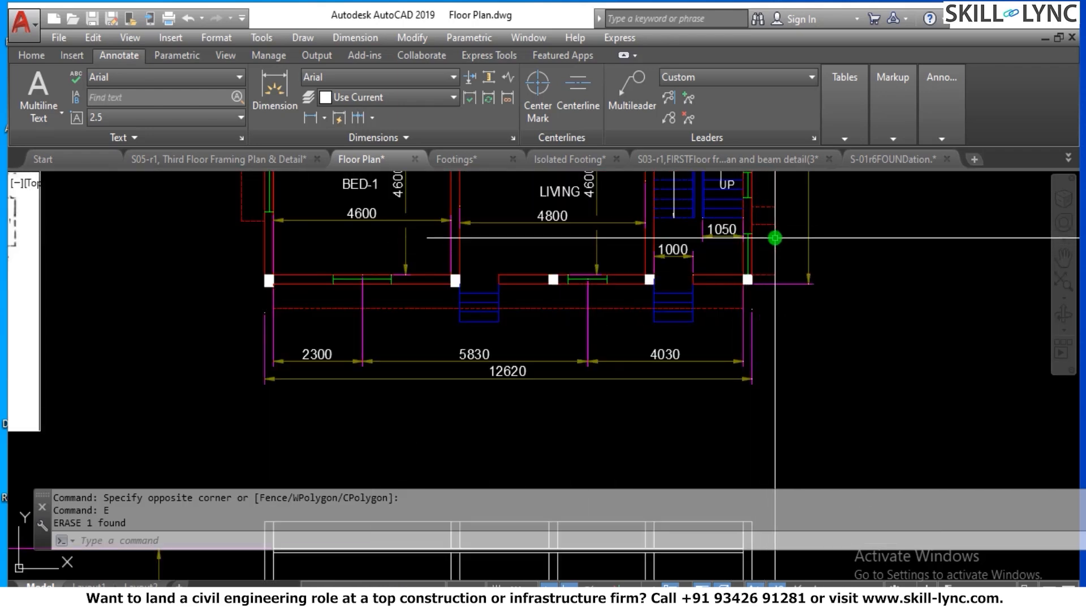
scroll(774, 238, "down", 3)
scroll(867, 291, "up", 2)
key("Escape")
key("Escape")
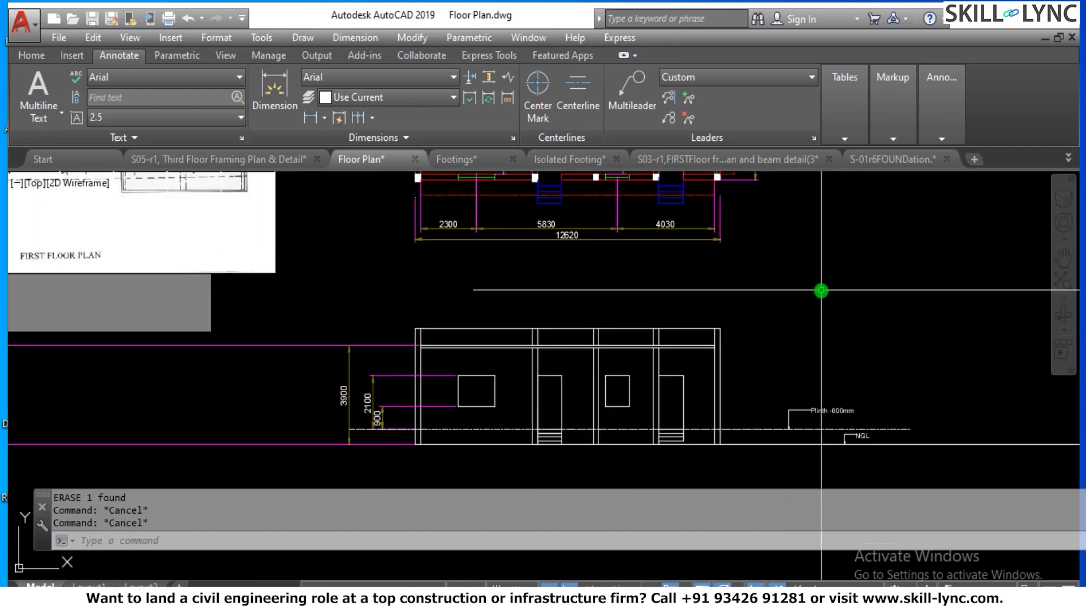
type("l")
key("Return")
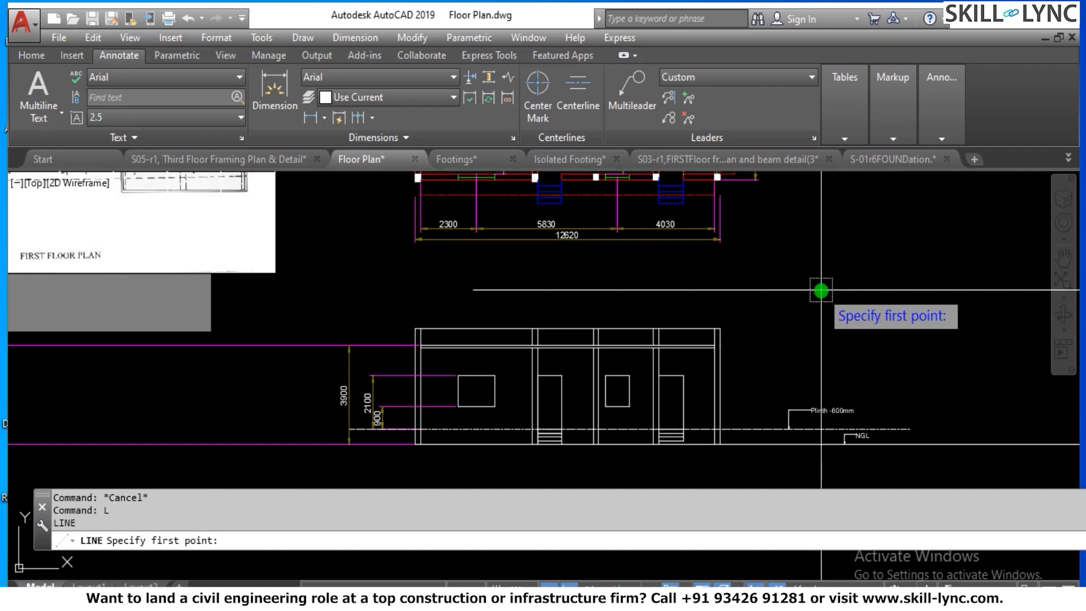
key("Escape")
Place a vertical construction line through the outer edge of the dashed window projection on the floor plan's right side.
type("xl")
key("Return")
type("v")
key("Return")
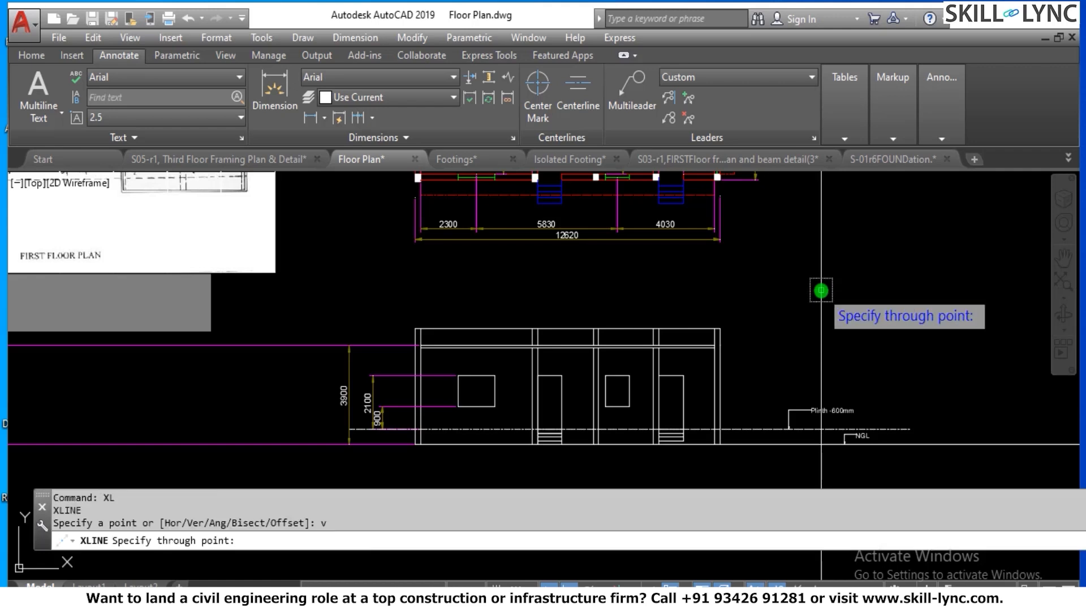
scroll(732, 290, "down", 2)
scroll(732, 290, "up", 2)
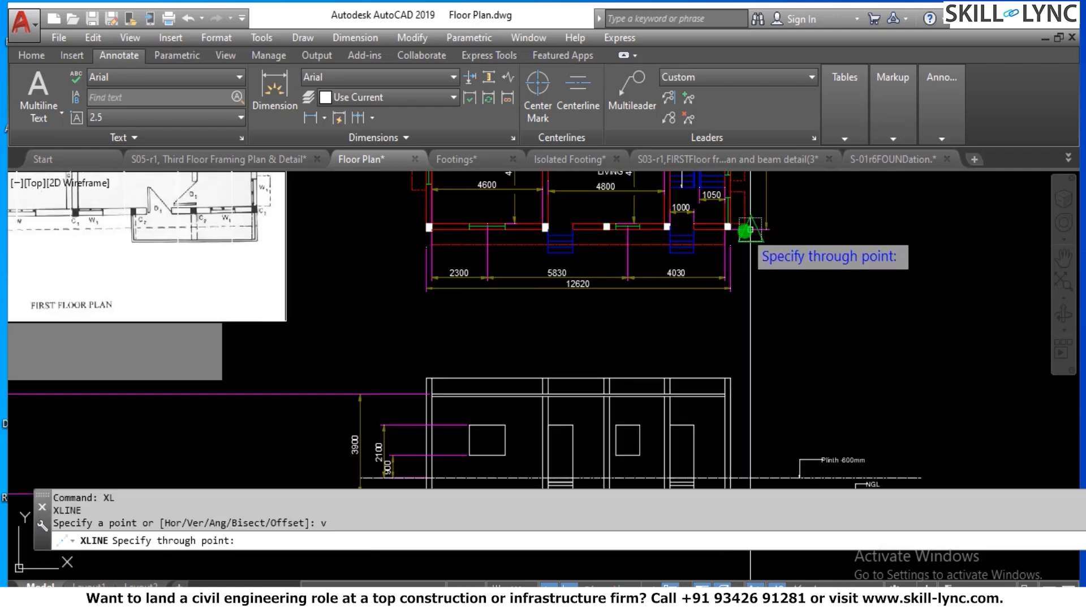
left_click(744, 224)
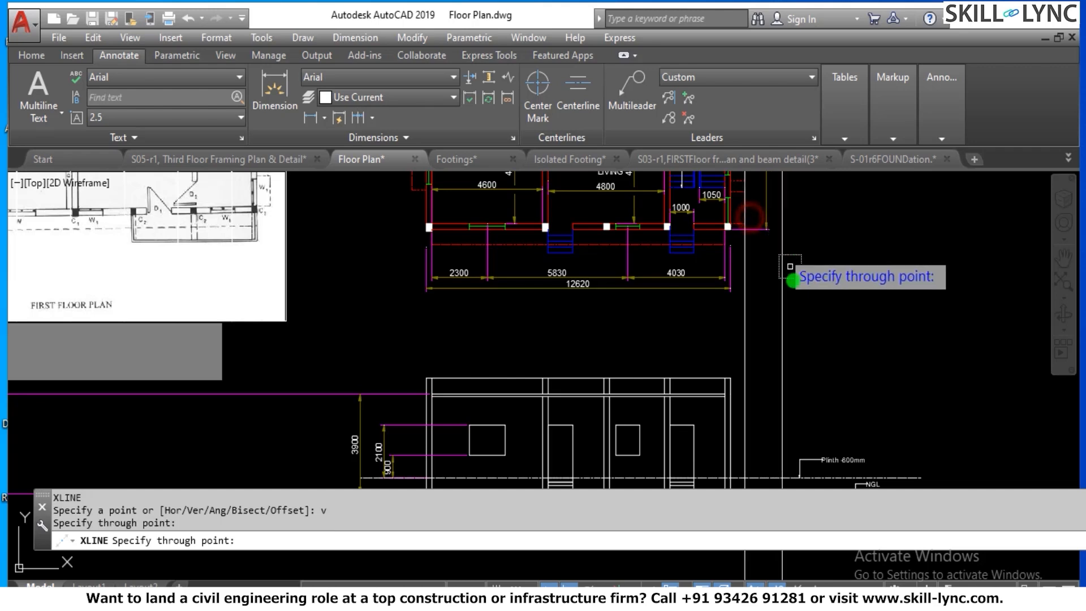
key("Escape")
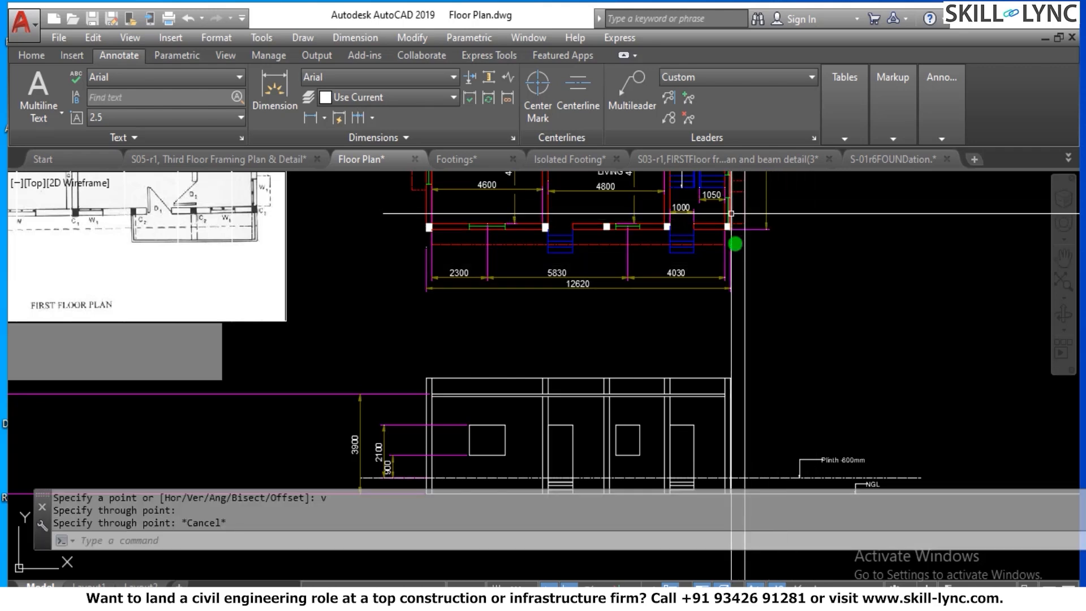
key("Escape")
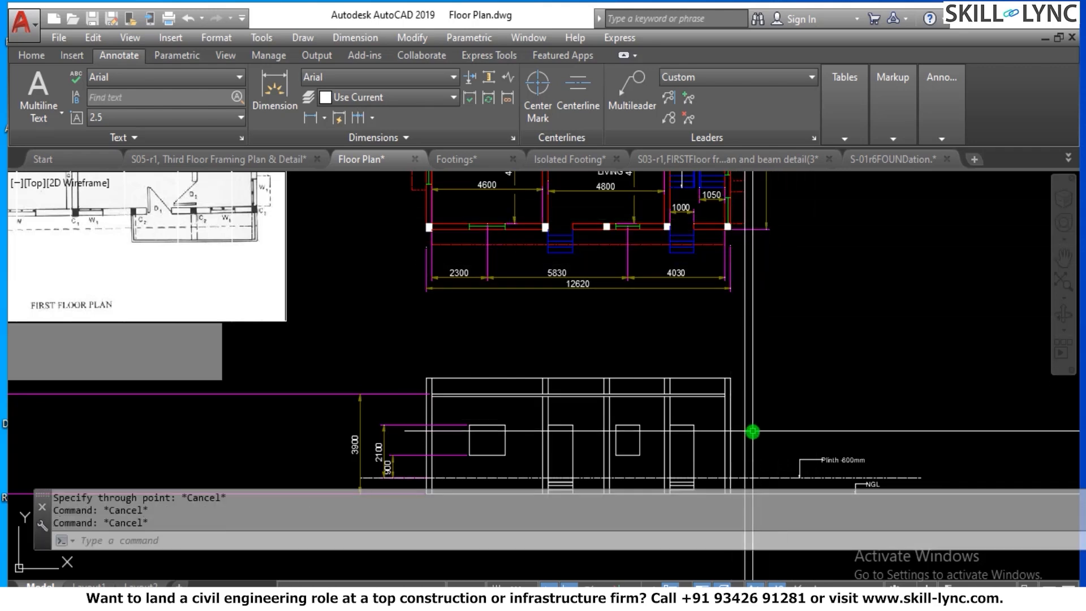
Draw a horizontal line from the right-hand door's top right corner to beyond the new vertical construction line.
type("L")
key("Return")
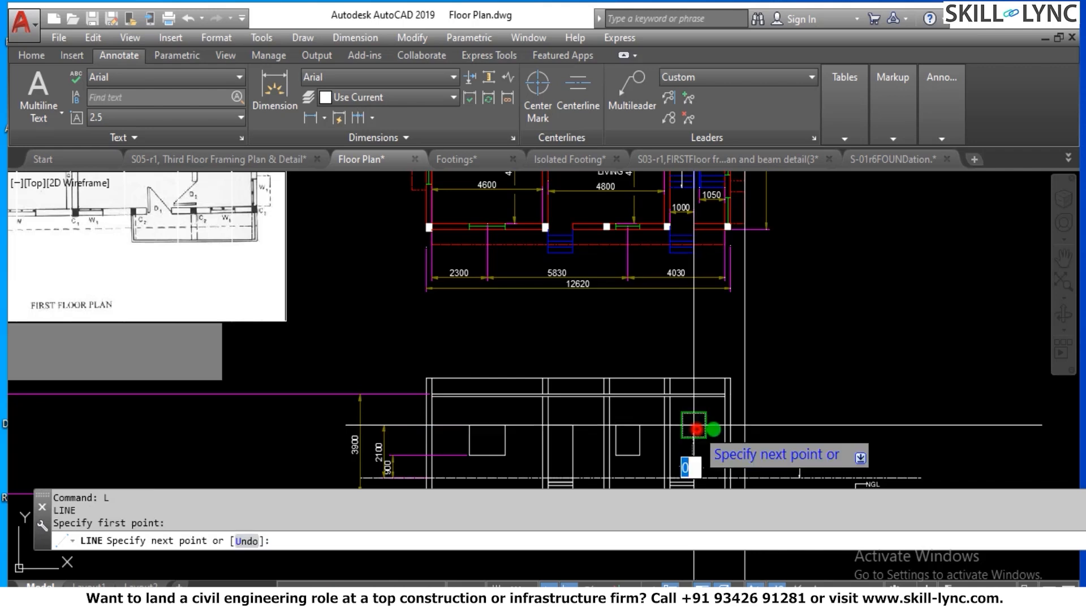
left_click(789, 424)
key("Escape")
Trim the horizontal line at the right wall's outer face and erase the leftover part inside the elevation.
scroll(758, 424, "up", 5)
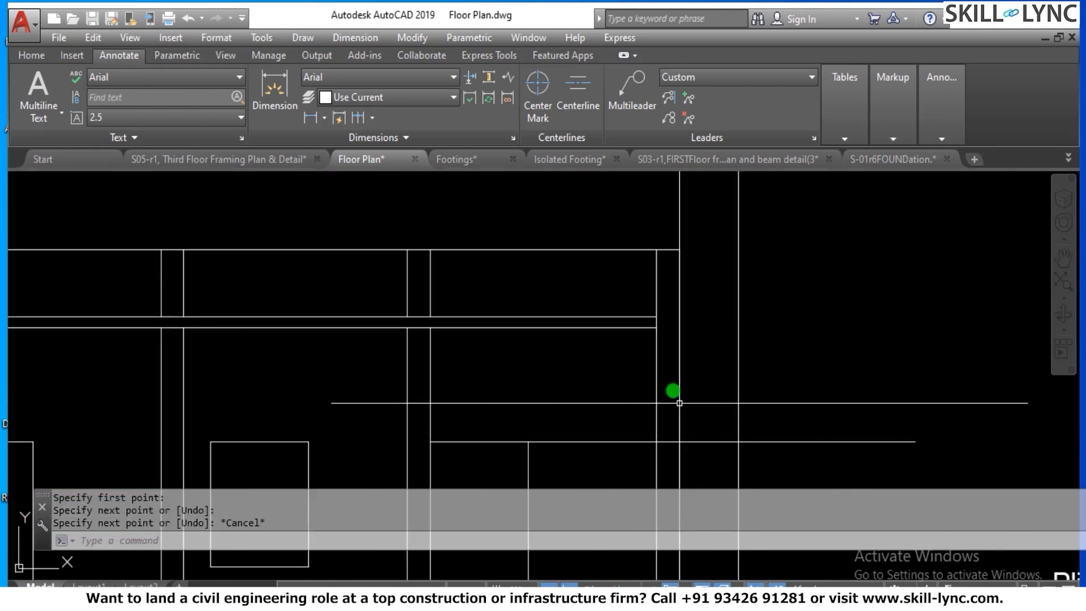
scroll(679, 403, "down", 2)
scroll(722, 442, "up", 2)
key("Escape")
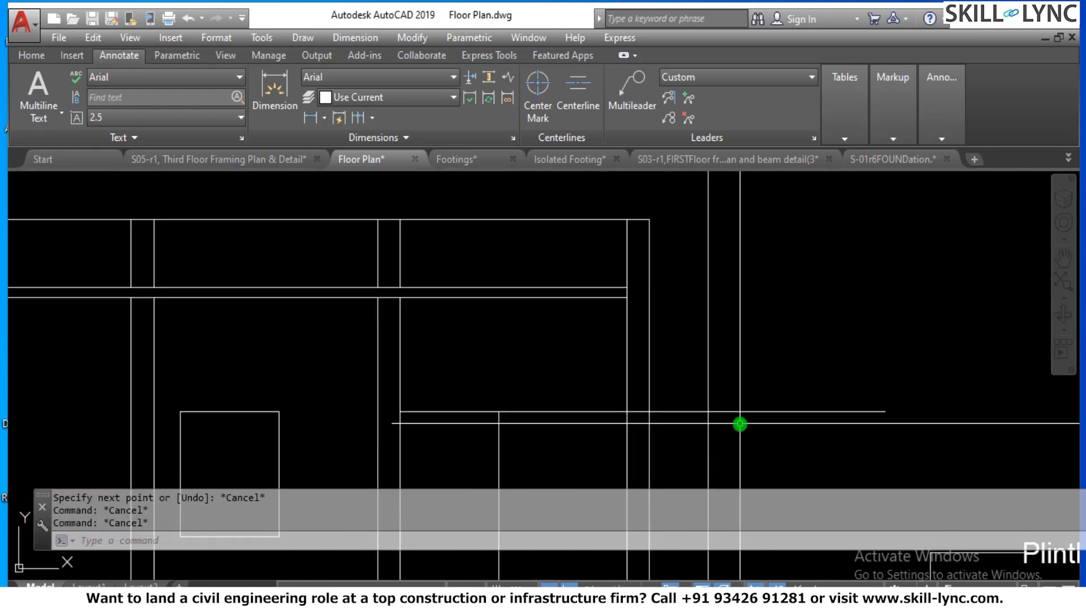
scroll(652, 425, "up", 2)
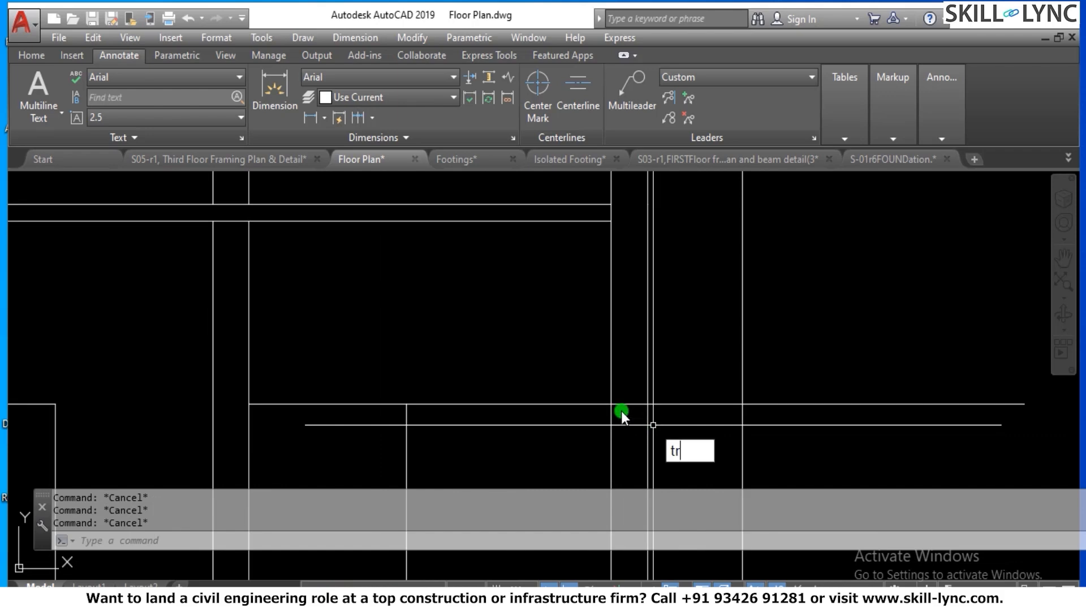
key("Return")
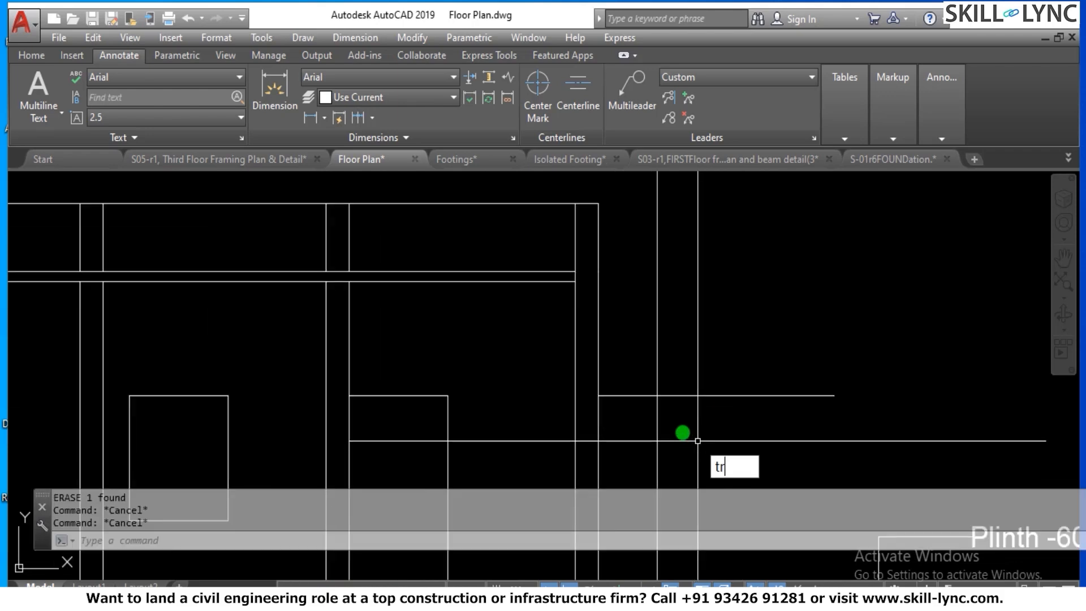
Trim the horizontal line beyond the vertical construction line and the construction line below it, leaving a clean outer corner.
key("Return")
key("Return")
left_click(681, 428)
left_click(626, 454)
left_click(678, 432)
left_click(687, 369)
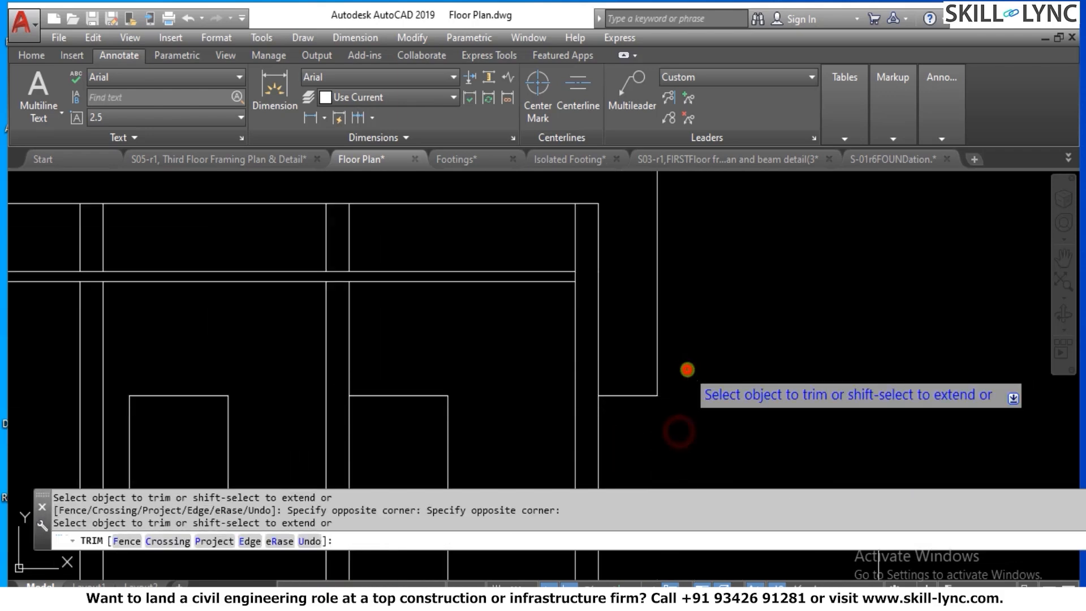
key("Escape")
left_click(707, 386)
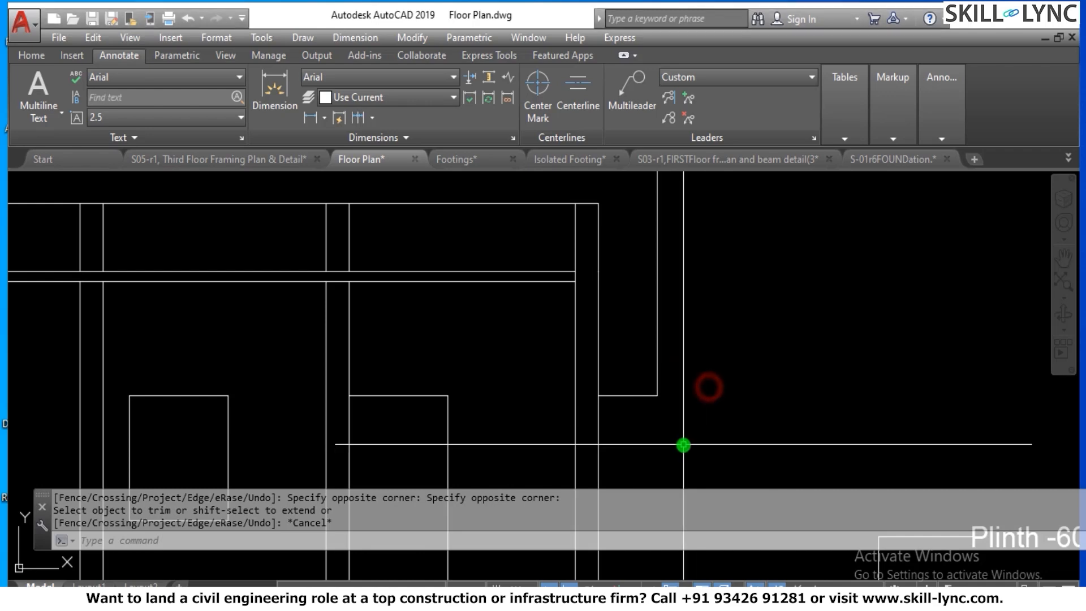
key("Escape")
key("Escape")
key("Escape")
Offset the short horizontal line outside the right wall upward by 75.
type("O")
key("Return")
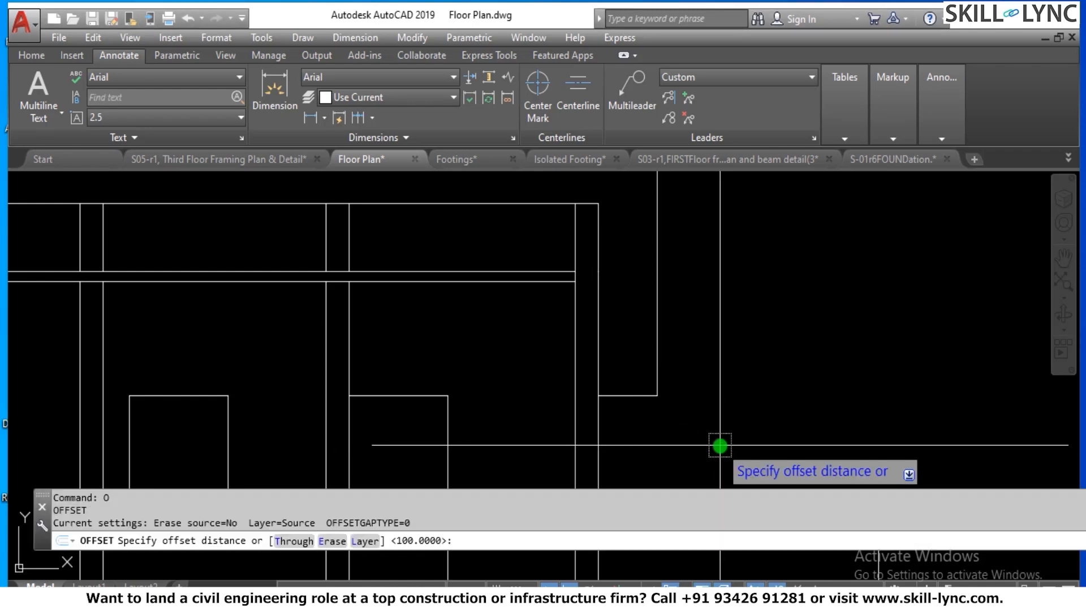
type("75")
key("Return")
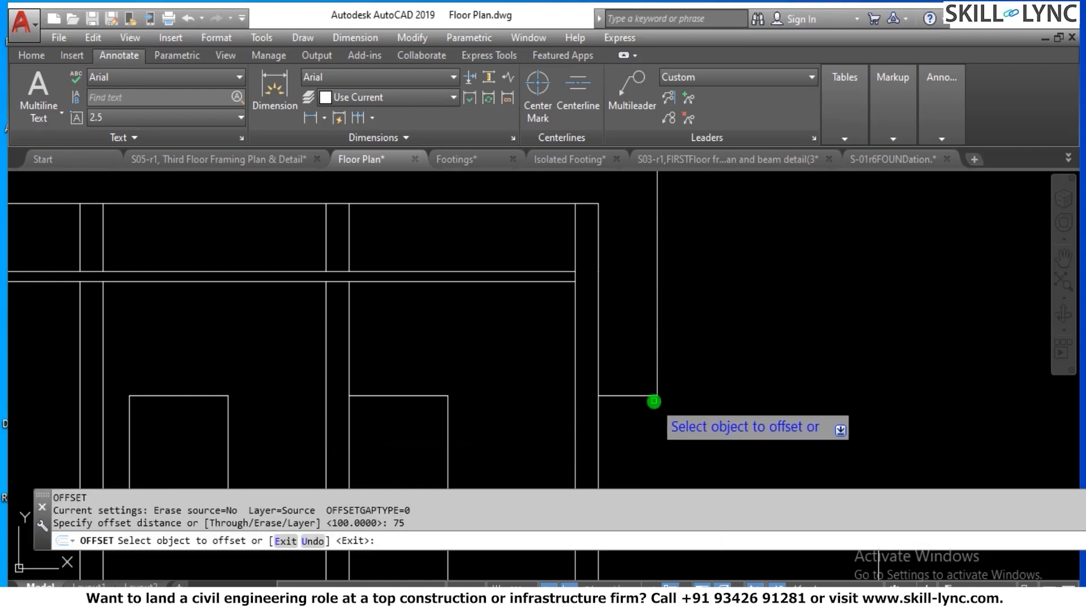
left_click(644, 397)
left_click(648, 370)
key("Escape")
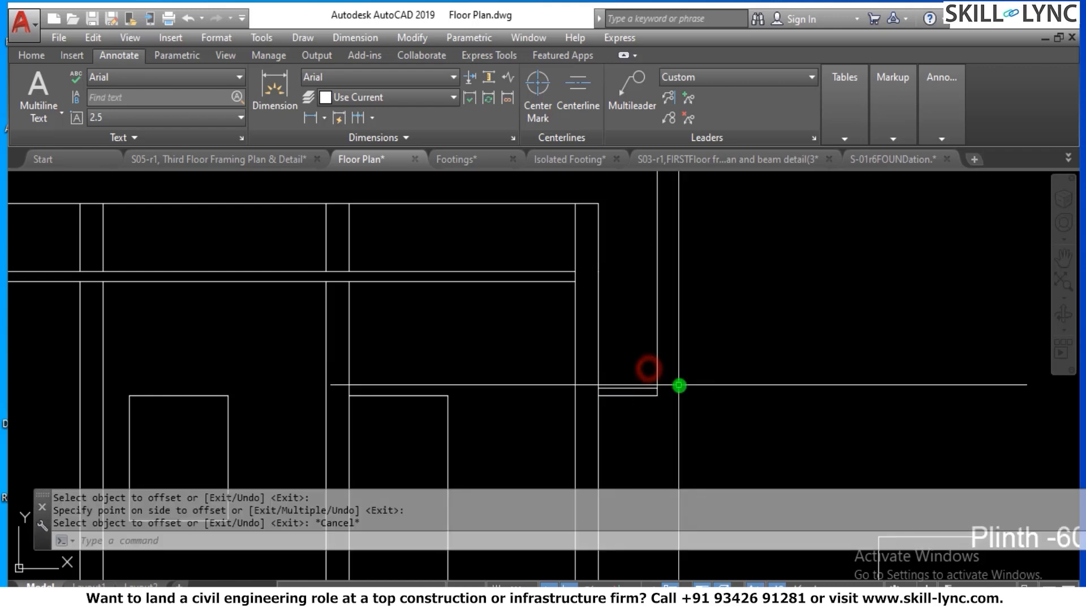
Trim the vertical construction line above the upper offset line to close the sunshade's outer end.
key("Escape")
key("Escape")
scroll(680, 383, "up", 4)
type("TR")
key("Return")
key("Return")
left_click(616, 383)
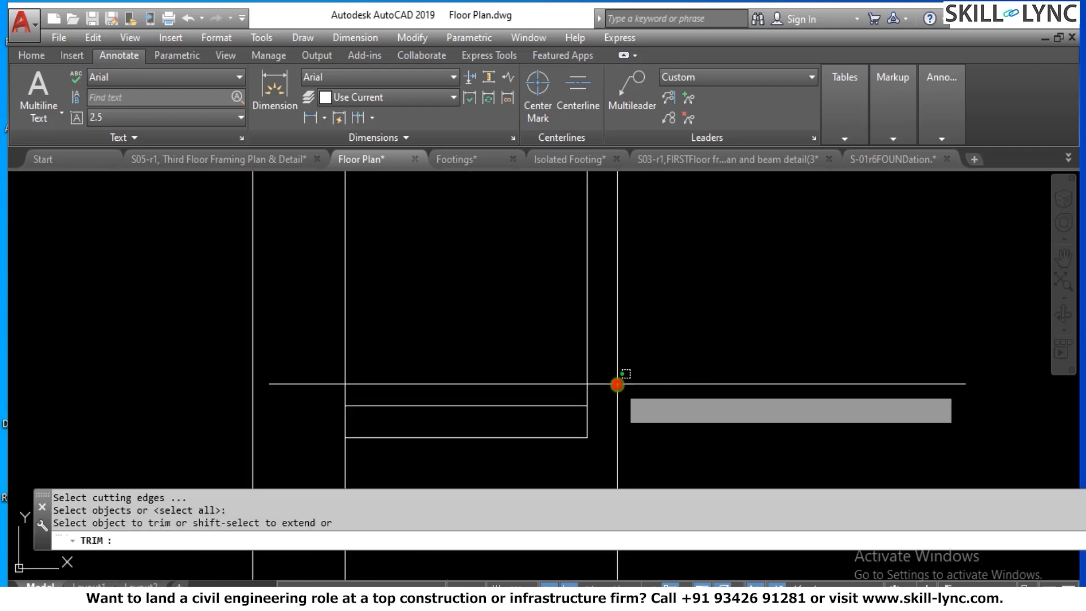
left_click(560, 369)
key("Escape")
key("Escape")
scroll(544, 390, "down", 4)
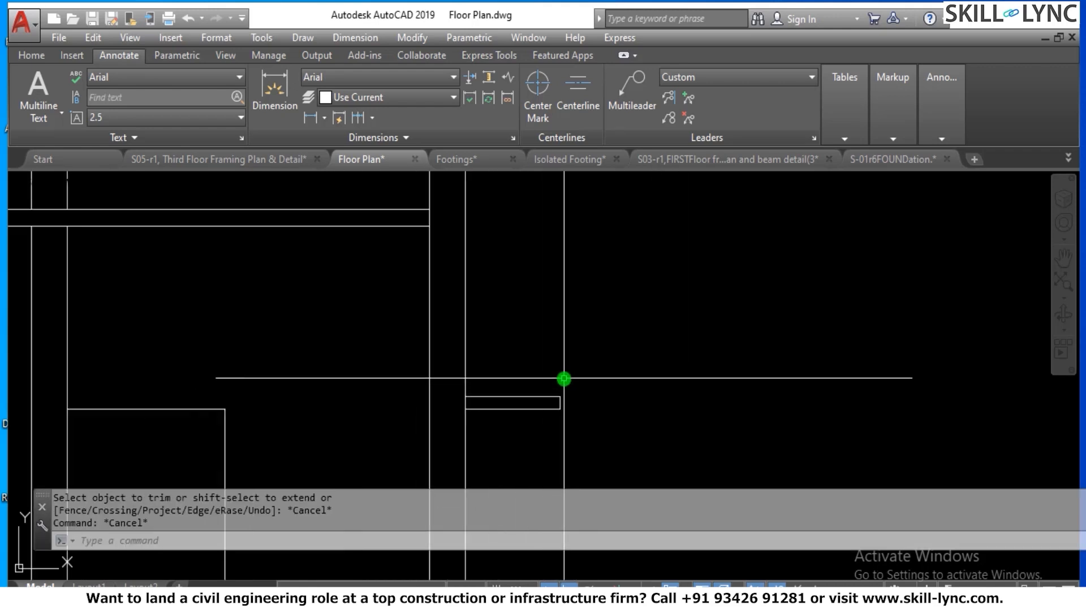
Offset the sunshade's bottom line upward by 150.
type("O")
key("Return")
type("1")
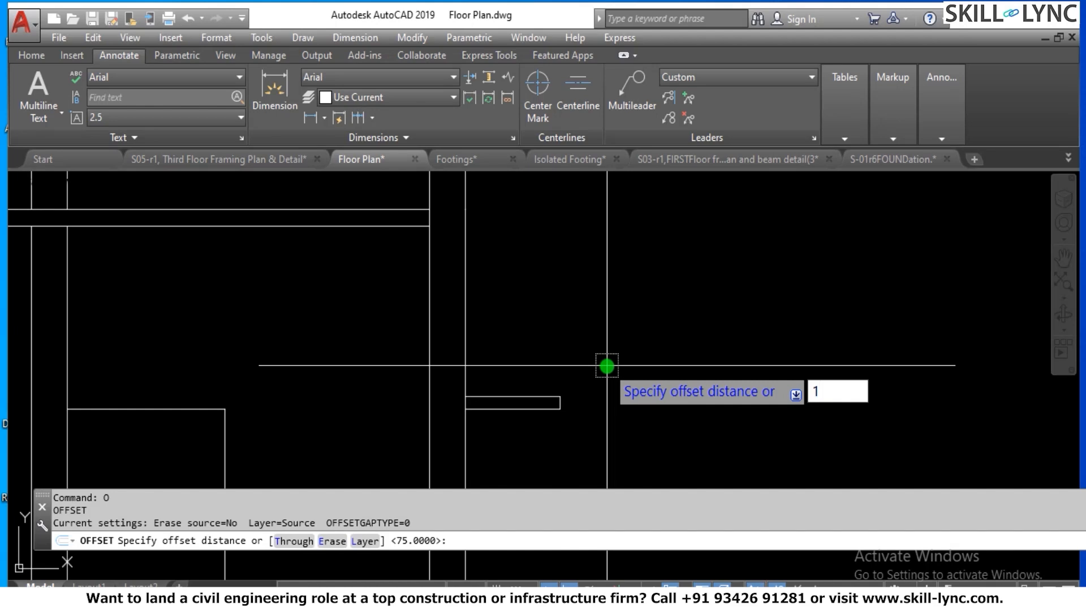
type("50")
key("Return")
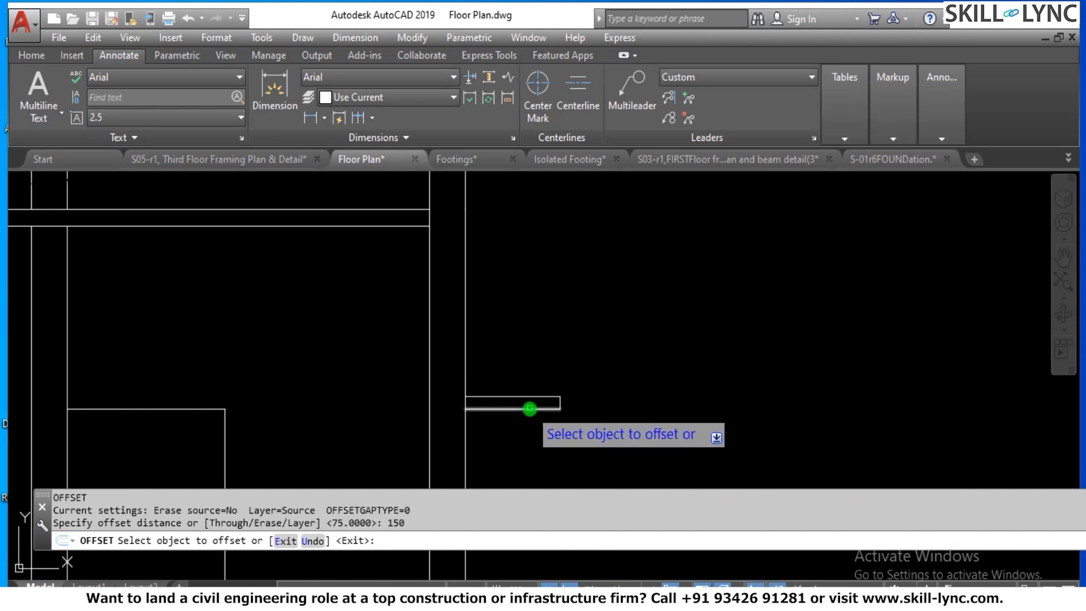
left_click(530, 408)
left_click(543, 378)
key("Escape")
key("Escape")
Stretch the uppermost line's outer end down to the sunshade's upper outer corner to form a slope, and erase the horizontal line beneath it.
left_click(542, 383)
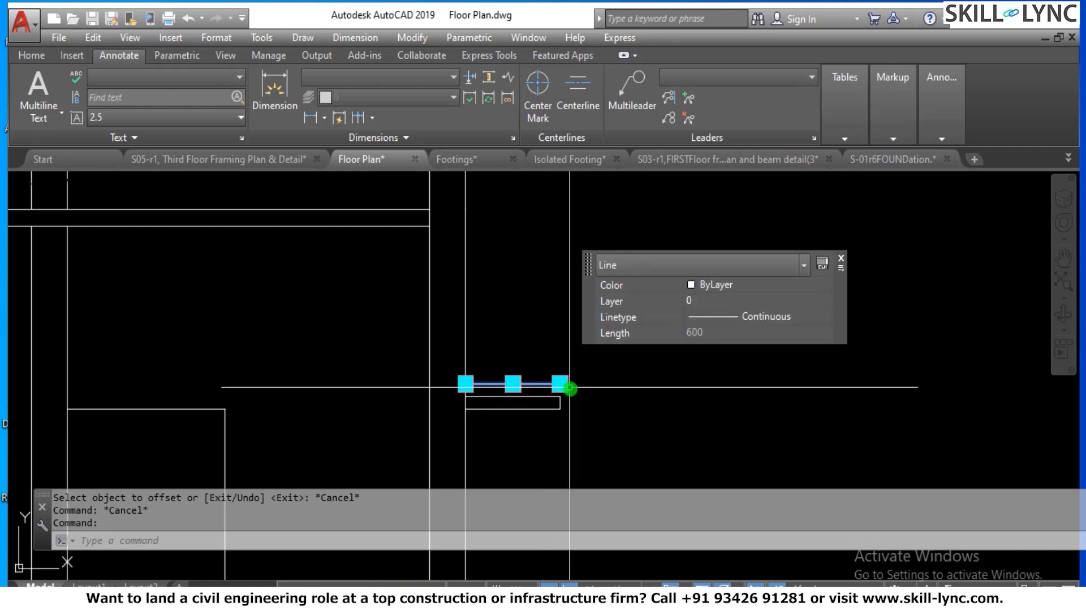
scroll(570, 387, "up", 3)
left_click(547, 381)
left_click(544, 411)
key("Escape")
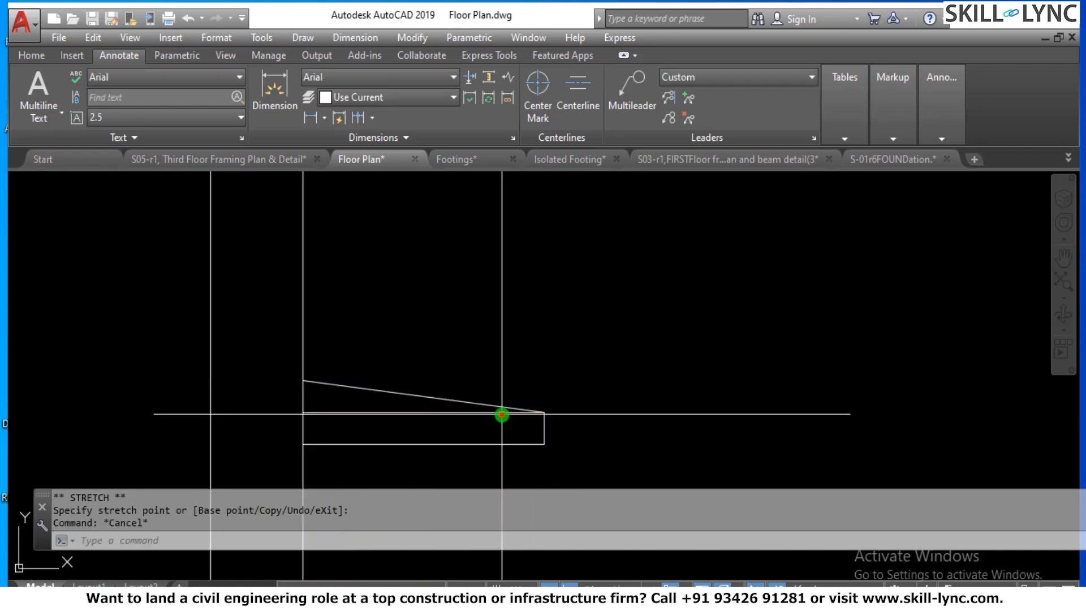
left_click(501, 414)
type("e")
key("Return")
Examine the finished sunshade on the elevation against the window projections in the floor plan above.
scroll(562, 388, "down", 6)
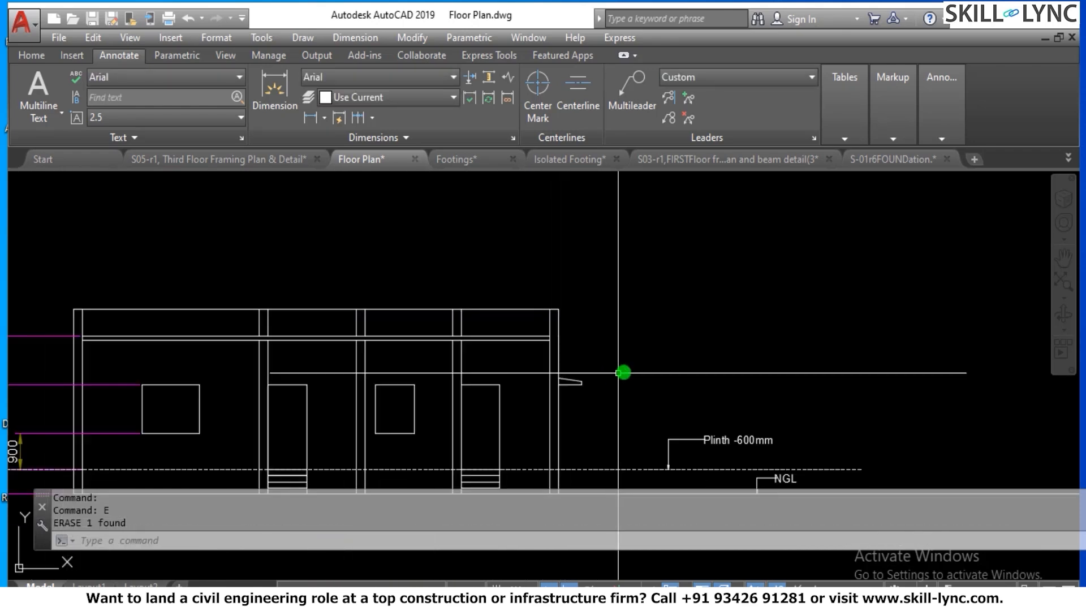
scroll(618, 373, "down", 3)
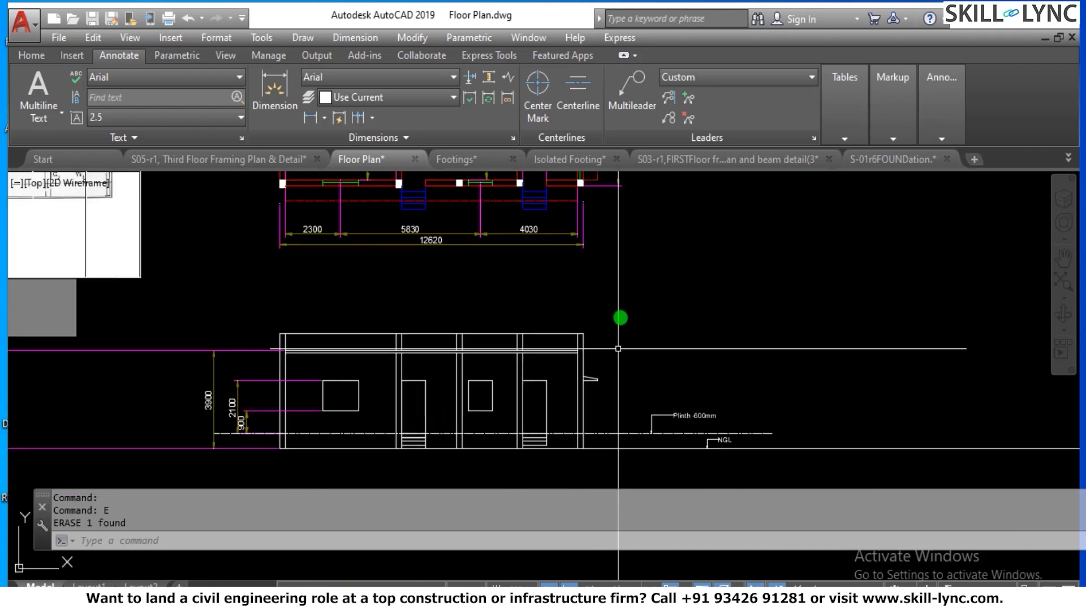
scroll(631, 320, "down", 2)
scroll(608, 235, "up", 5)
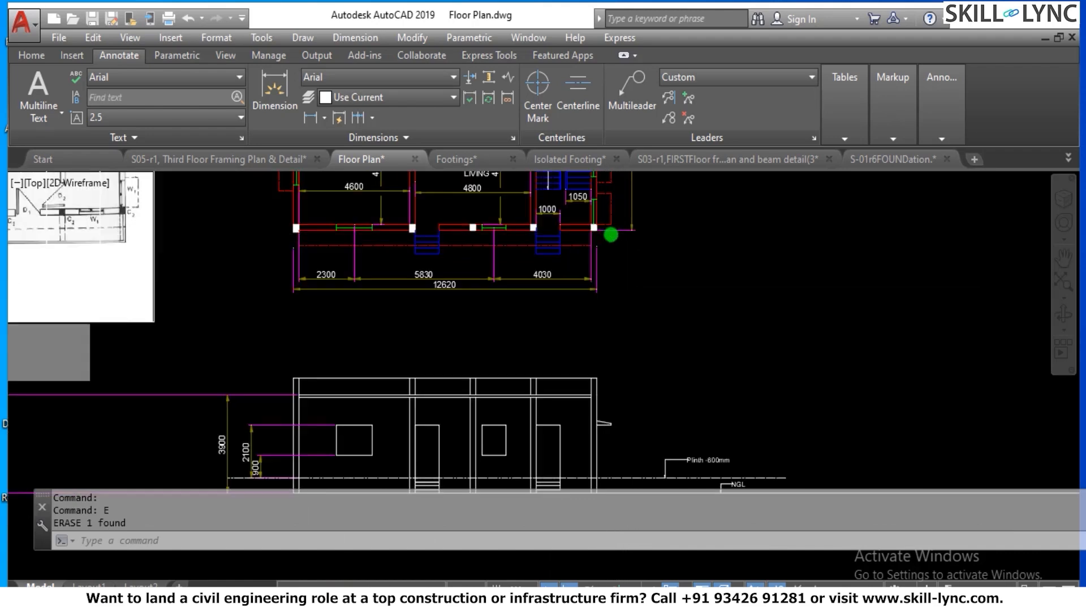
scroll(551, 380, "up", 2)
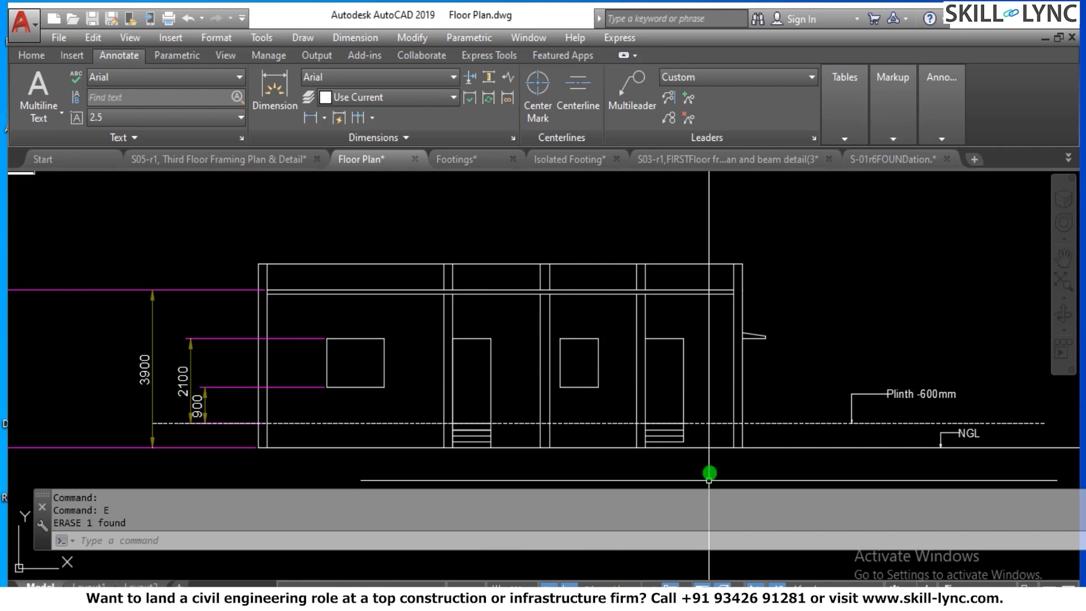
scroll(726, 380, "up", 2)
scroll(732, 375, "down", 2)
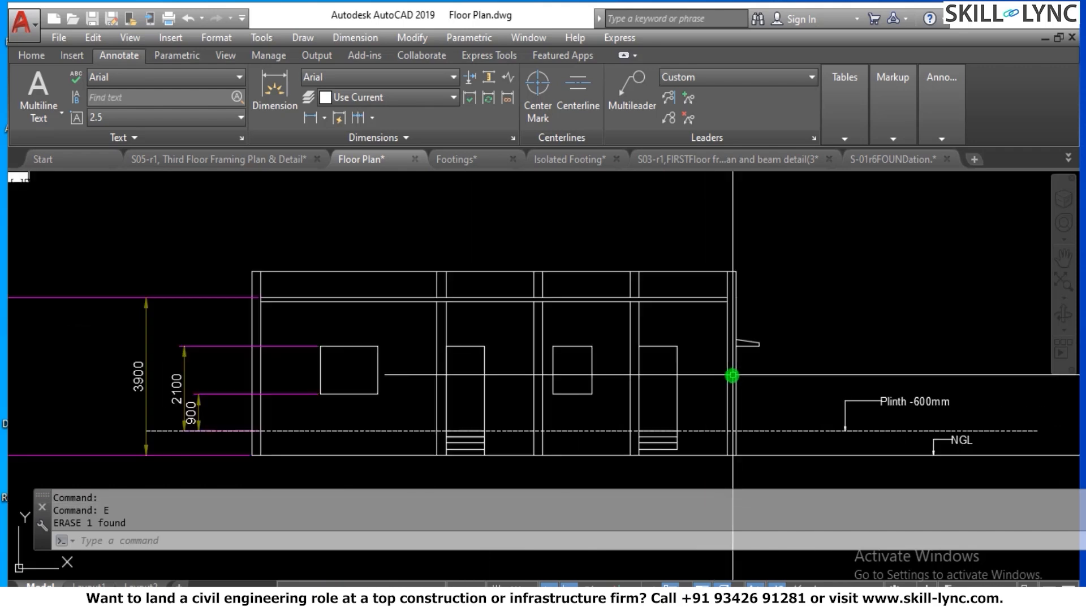
Add a linear dimension for the small window's width above its opening in the elevation.
scroll(573, 370, "up", 2)
scroll(647, 346, "up", 2)
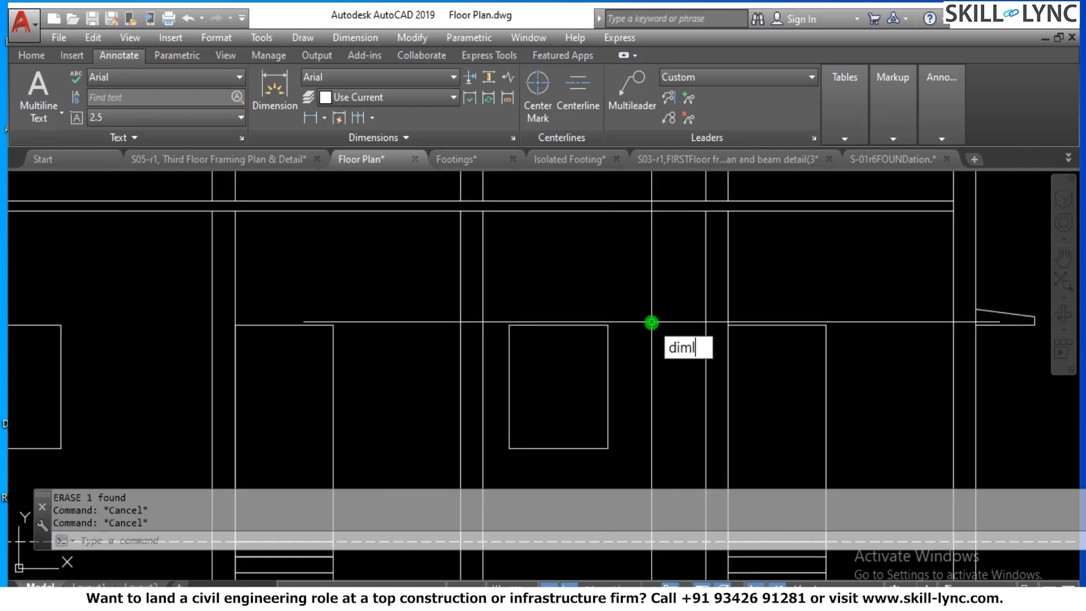
type("DIMLIN")
key("Return")
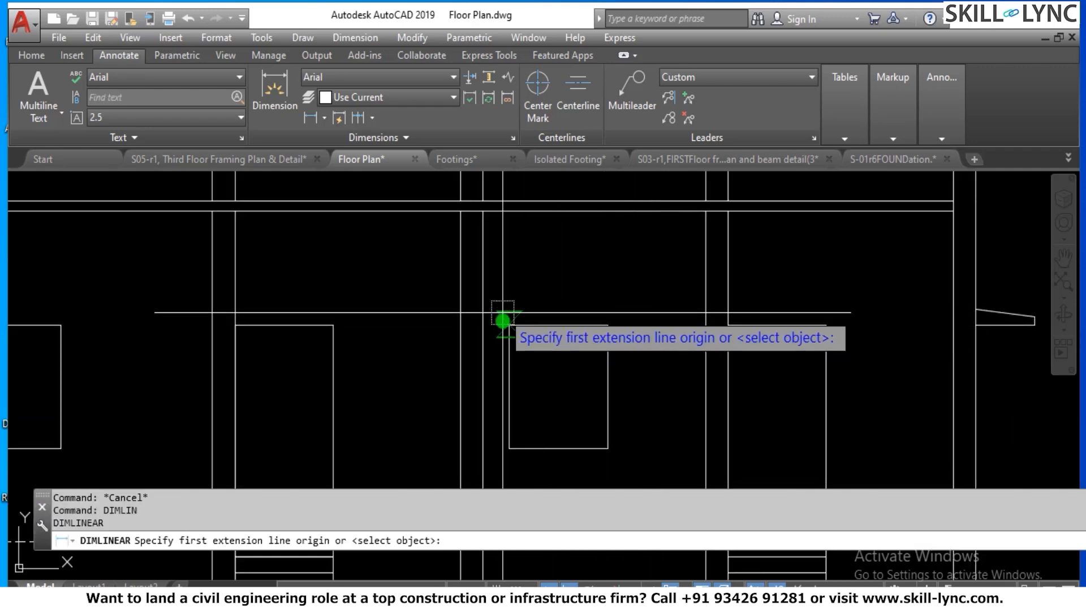
left_click(502, 320)
left_click(598, 322)
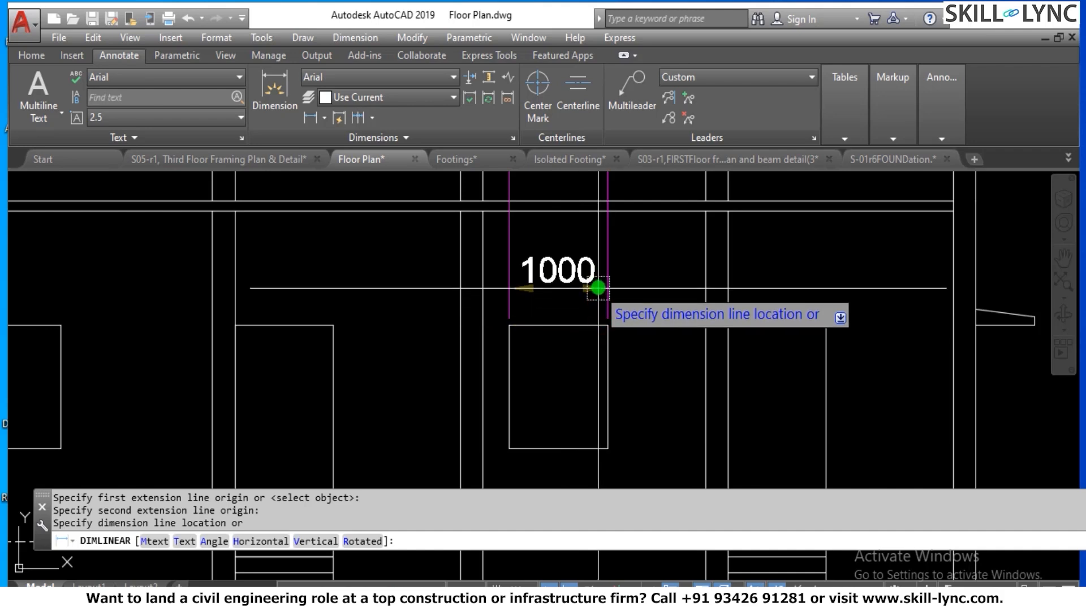
left_click(606, 269)
scroll(607, 266, "down", 3)
scroll(617, 299, "up", 2)
key("Escape")
key("Return")
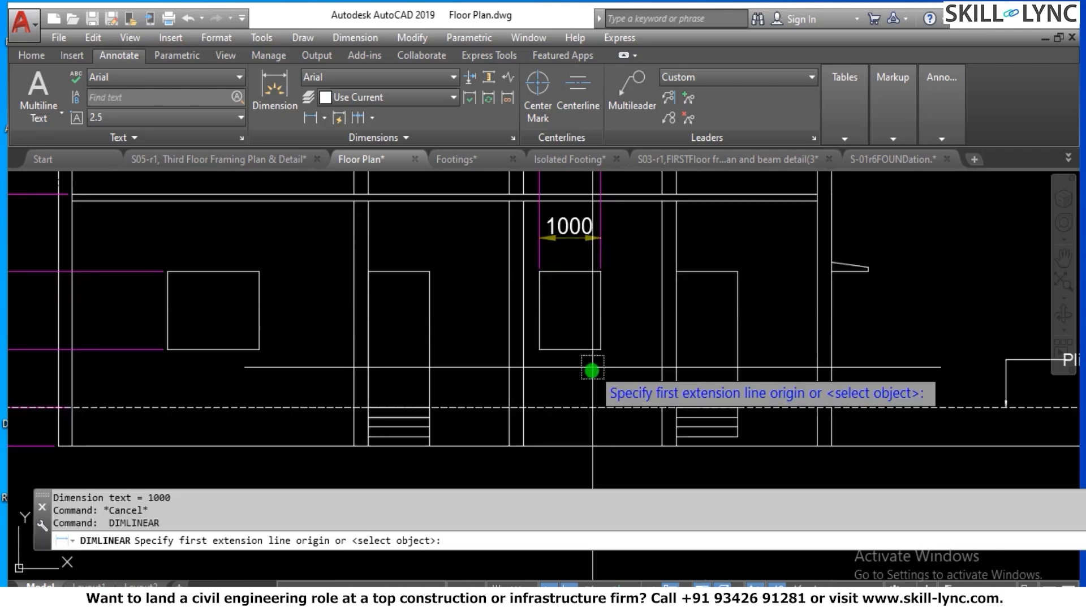
left_click(599, 353)
left_click(518, 402)
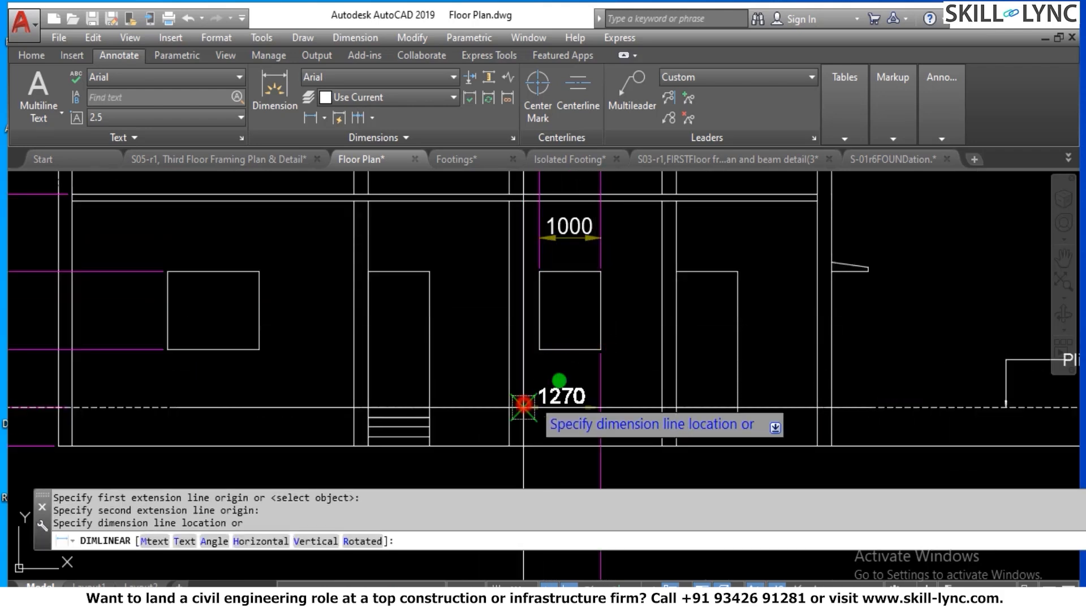
scroll(576, 370, "up", 2)
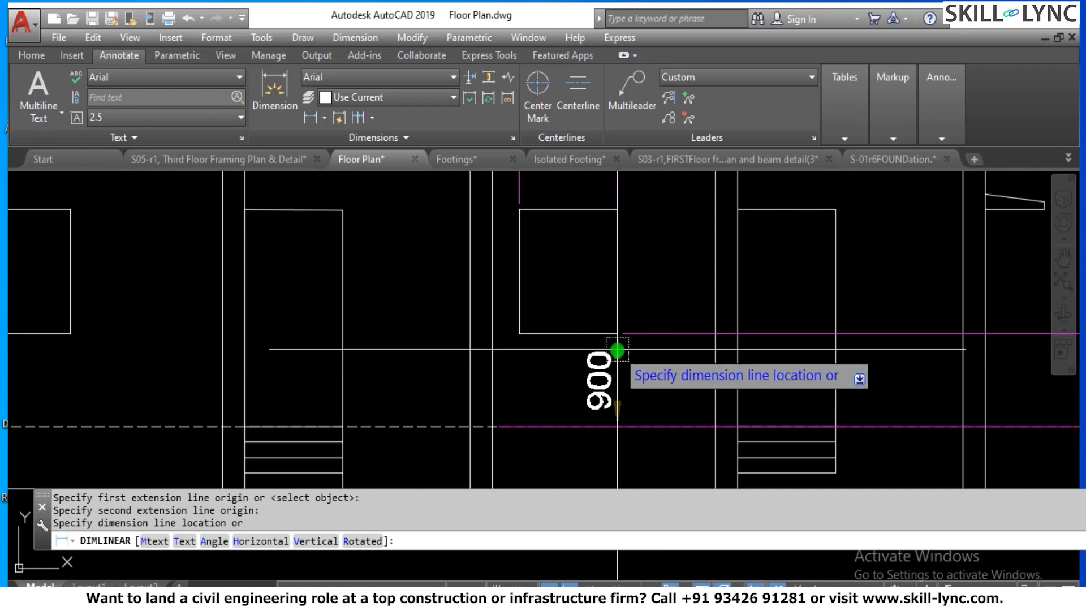
scroll(560, 353, "down", 2)
scroll(600, 360, "down", 2)
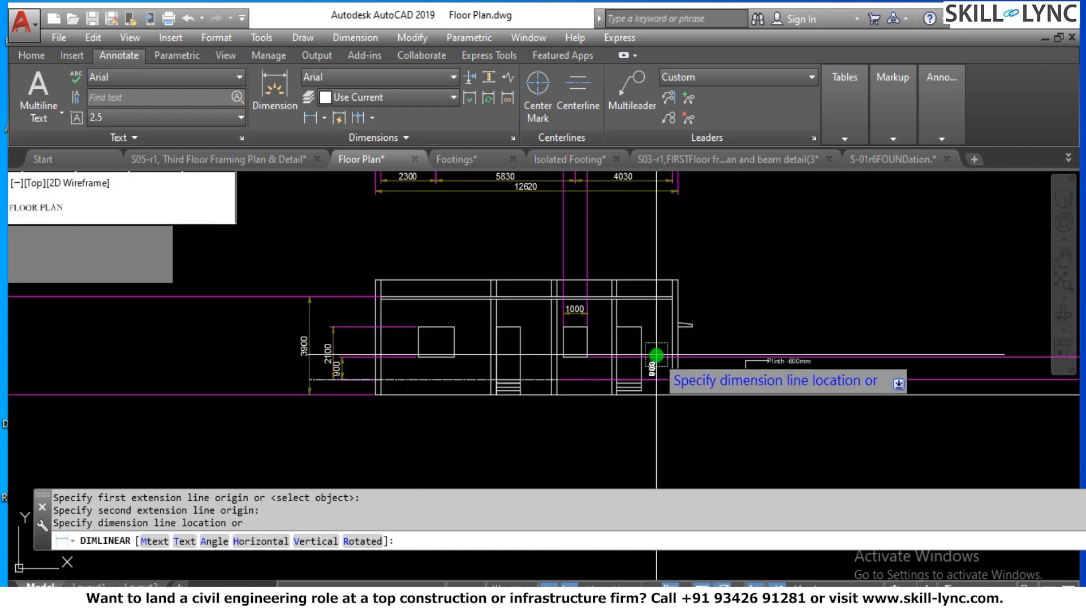
key("Escape")
scroll(604, 354, "up", 4)
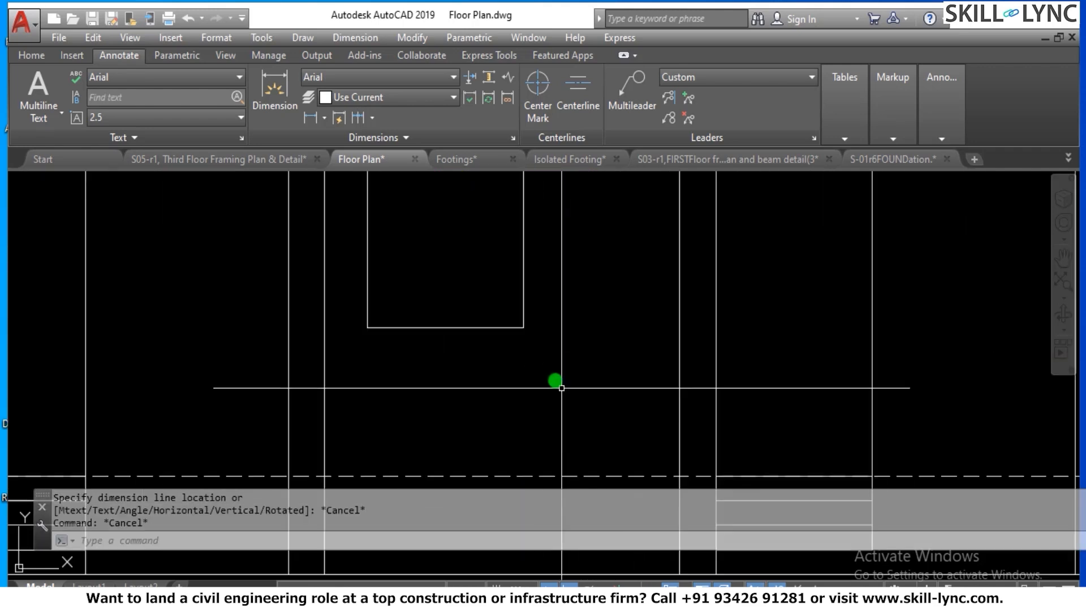
key("Return")
left_click(517, 322)
scroll(518, 322, "down", 2)
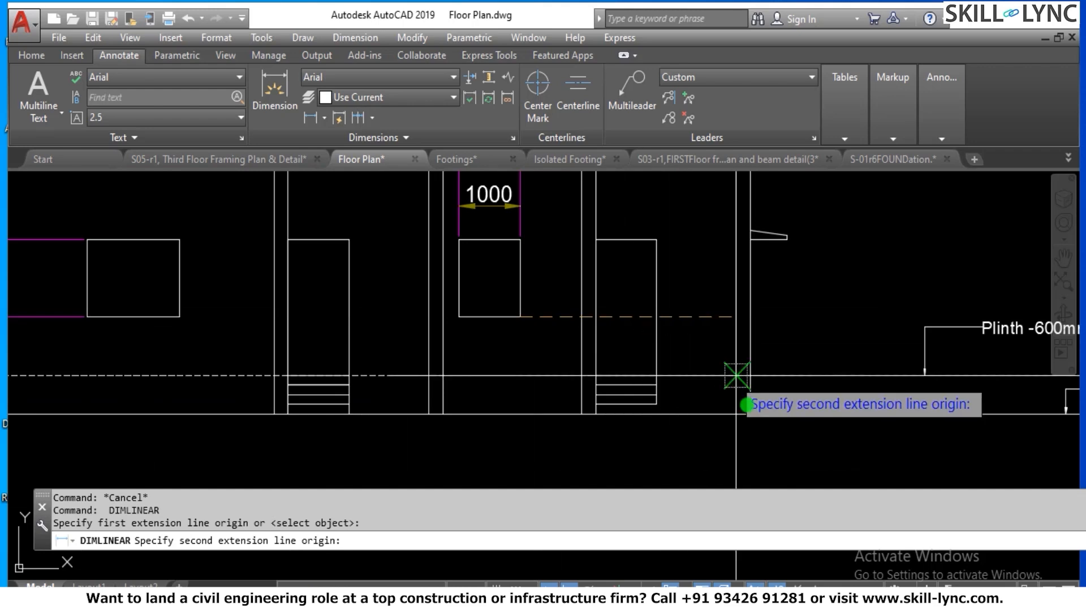
left_click(736, 419)
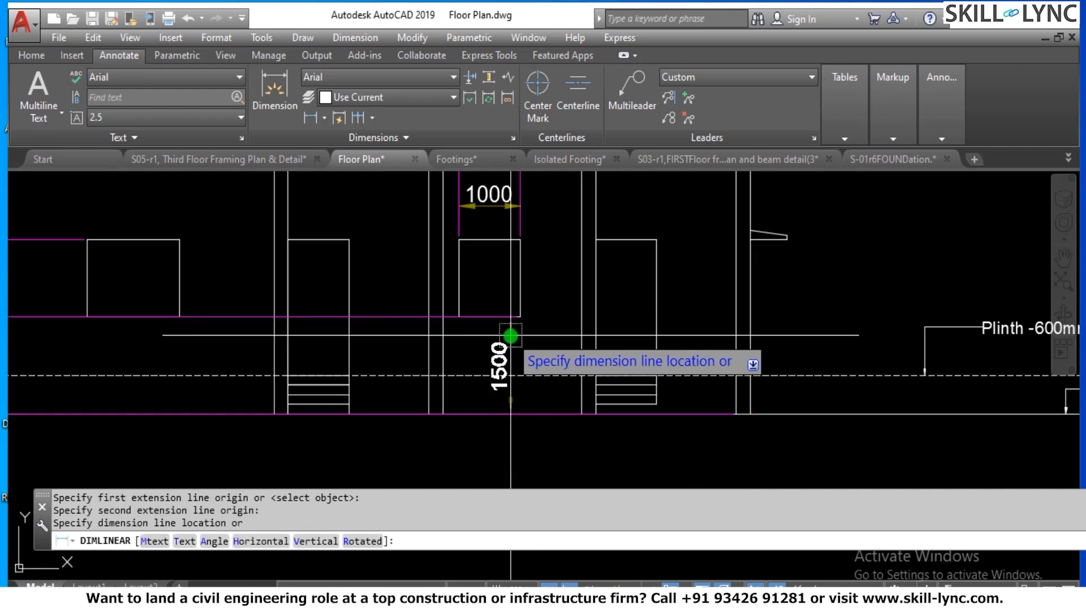
key("Escape")
key("Return")
left_click(512, 372)
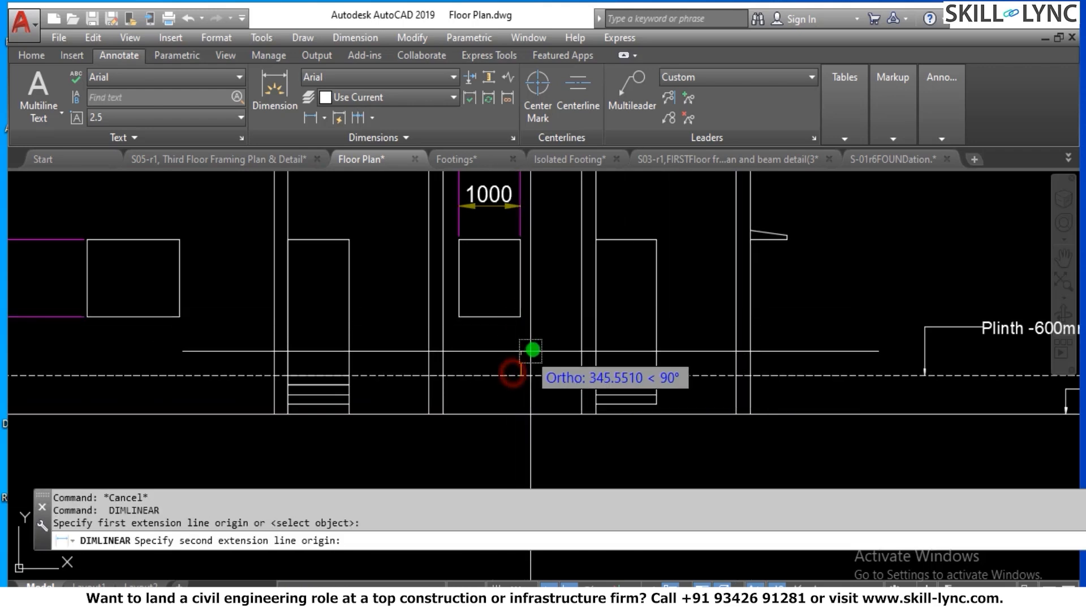
key("Escape")
Add a vertical linear dimension from the small window's bottom corner down to the dashed plinth line.
scroll(532, 334, "up", 2)
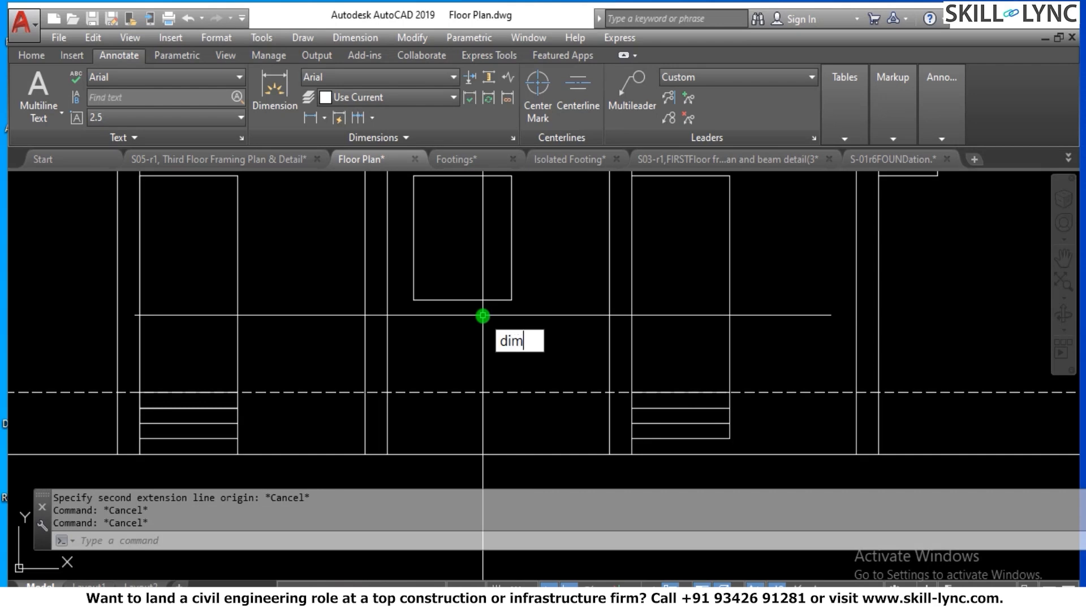
type("dimlin")
key("Return")
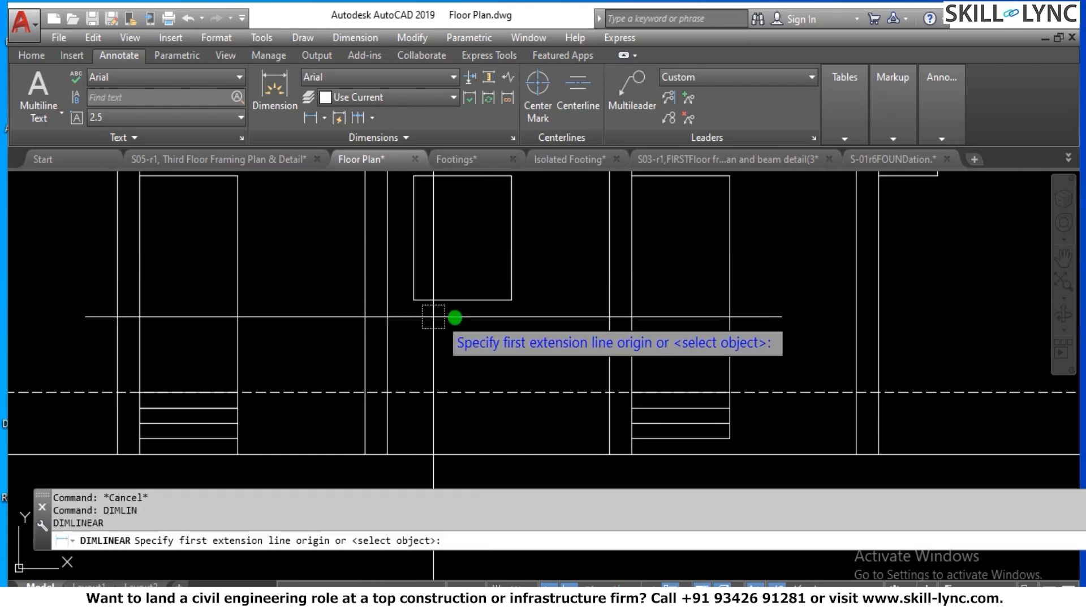
left_click(512, 300)
left_click(505, 386)
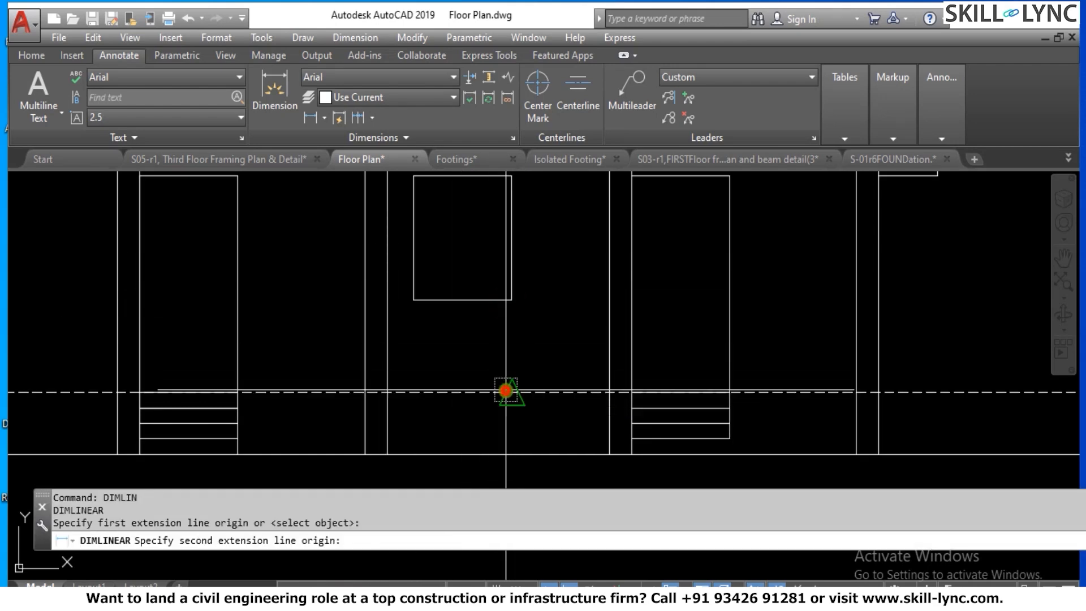
left_click(562, 340)
key("Escape")
Erase the vertical sill-height dimension beside the small window.
left_click(560, 308)
left_click(563, 299)
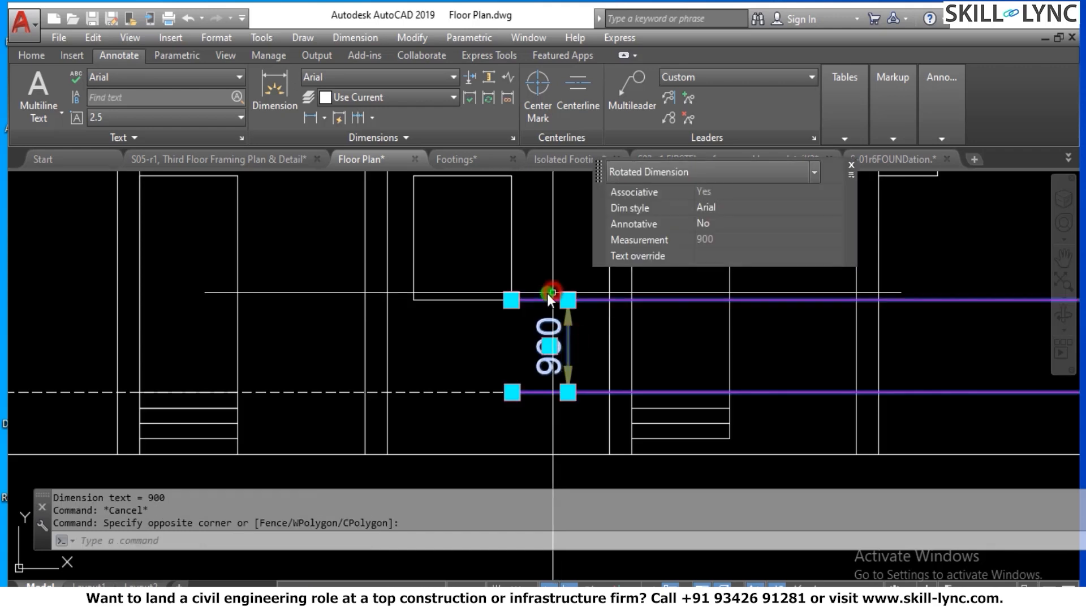
type("e")
key("Return")
Erase the 3900 height dimension outside the elevation's end wall.
scroll(514, 334, "down", 8)
scroll(441, 299, "up", 2)
scroll(428, 298, "up", 2)
left_click(435, 324)
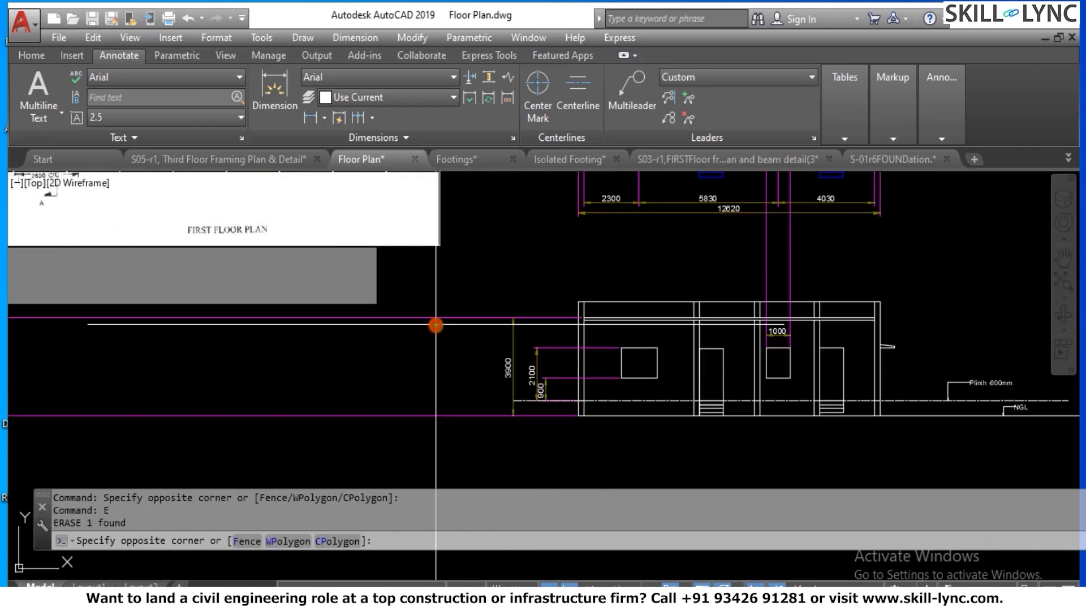
left_click(431, 313)
type("e")
key("Return")
key("Escape")
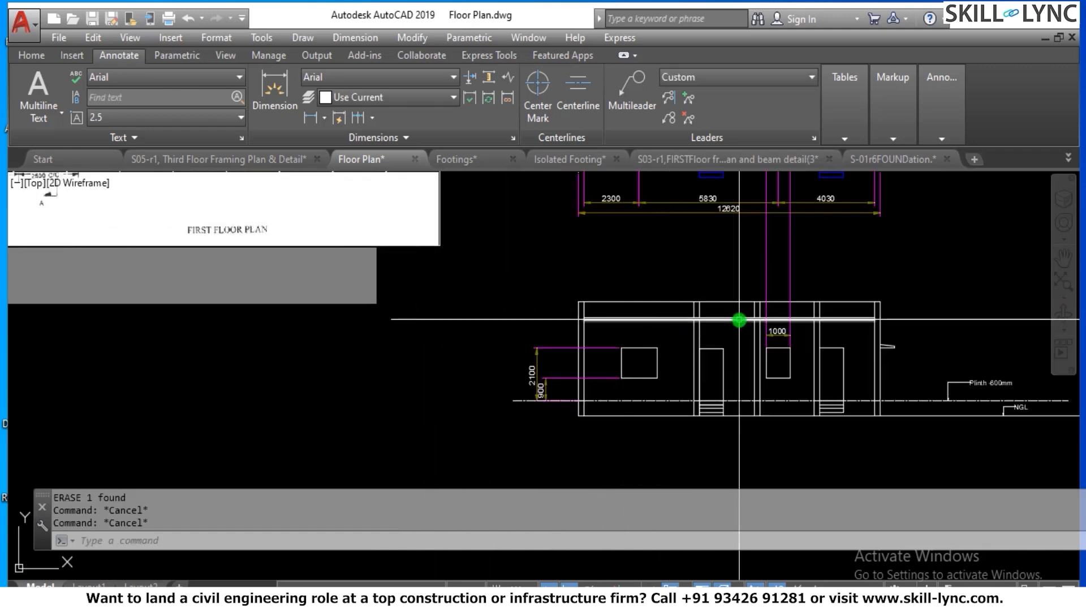
Erase the width dimension above the small window, along with its long extension lines.
scroll(771, 326, "up", 2)
scroll(564, 356, "down", 3)
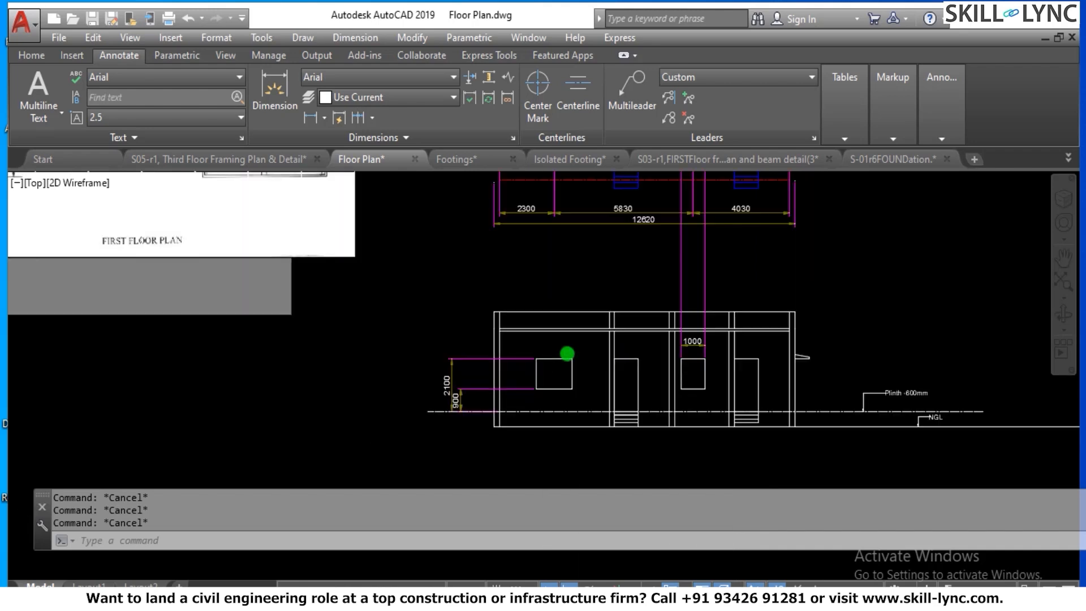
scroll(703, 412, "up", 3)
scroll(510, 317, "down", 2)
left_click(446, 223)
left_click(354, 233)
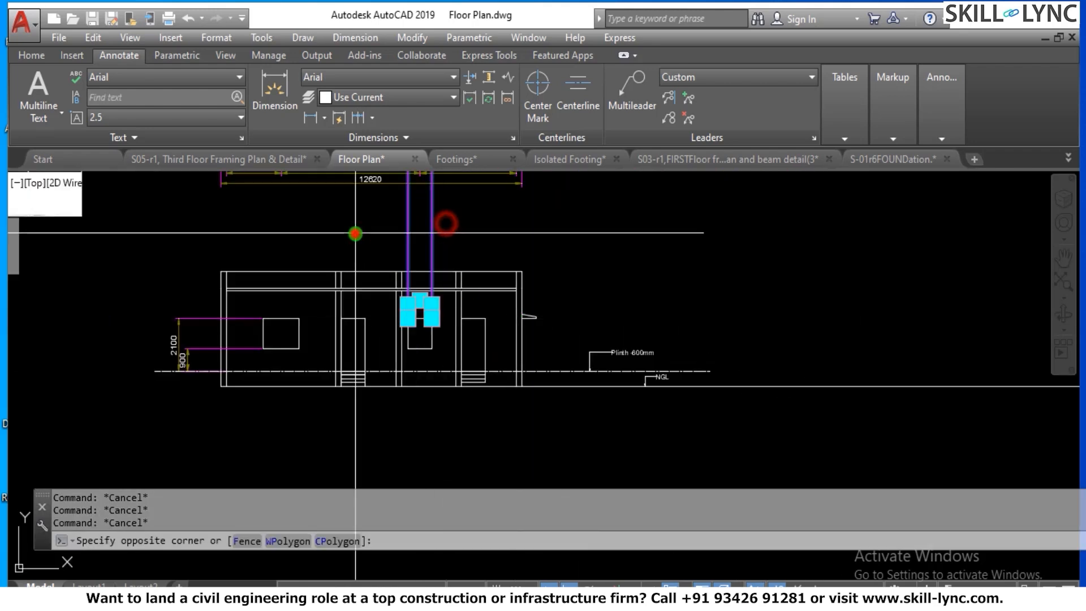
type("e")
key("Return")
key("Escape")
Turn off object snap and add linear dimensions for the small window's width and height.
key("Escape")
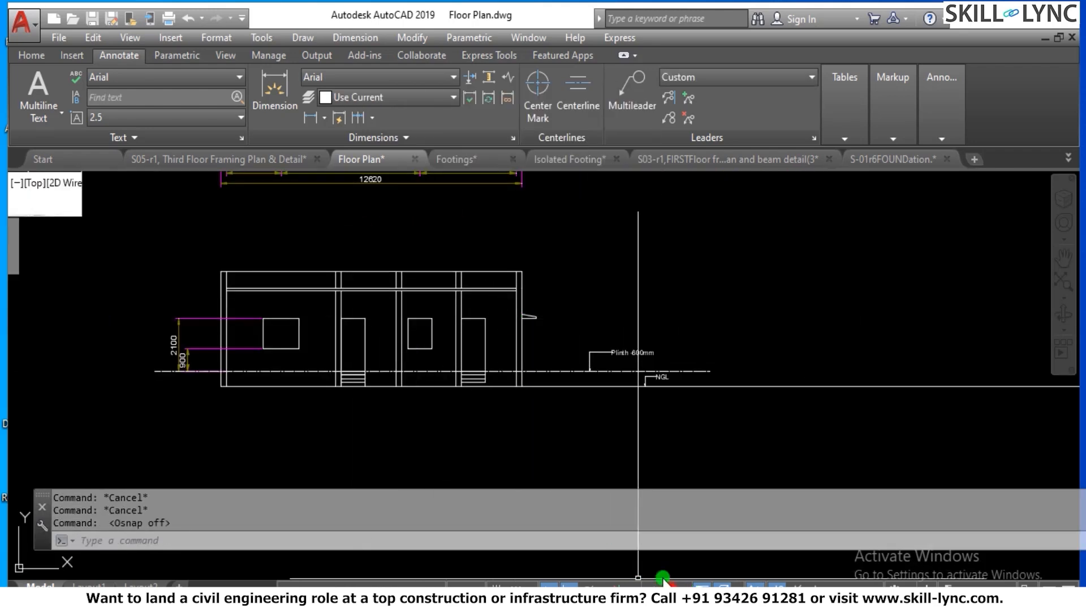
key("Escape")
scroll(373, 317, "up", 8)
key("Escape")
key("Escape")
type("d")
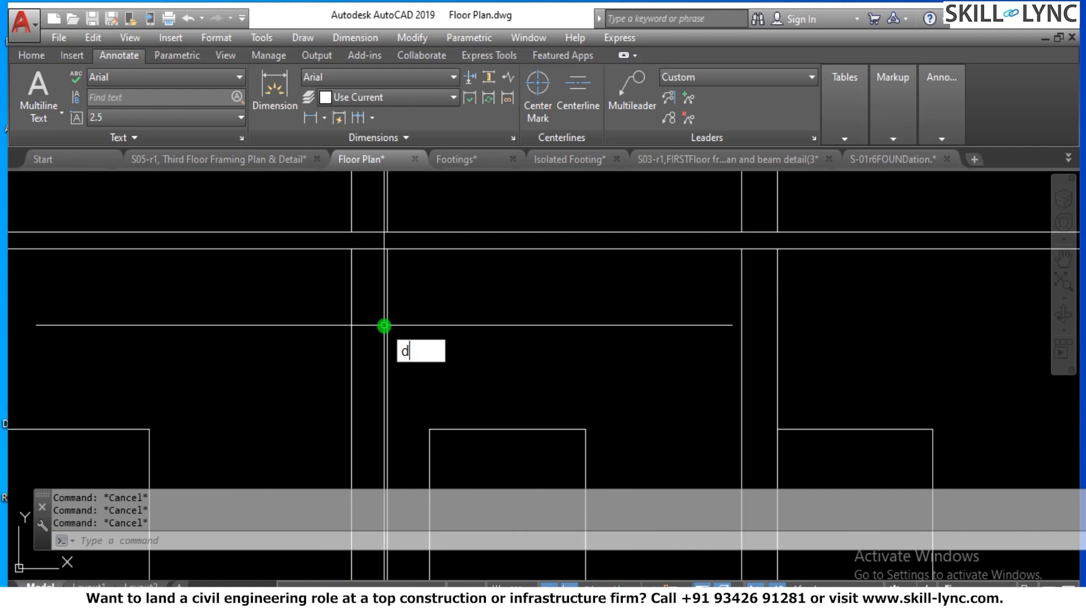
type("imli")
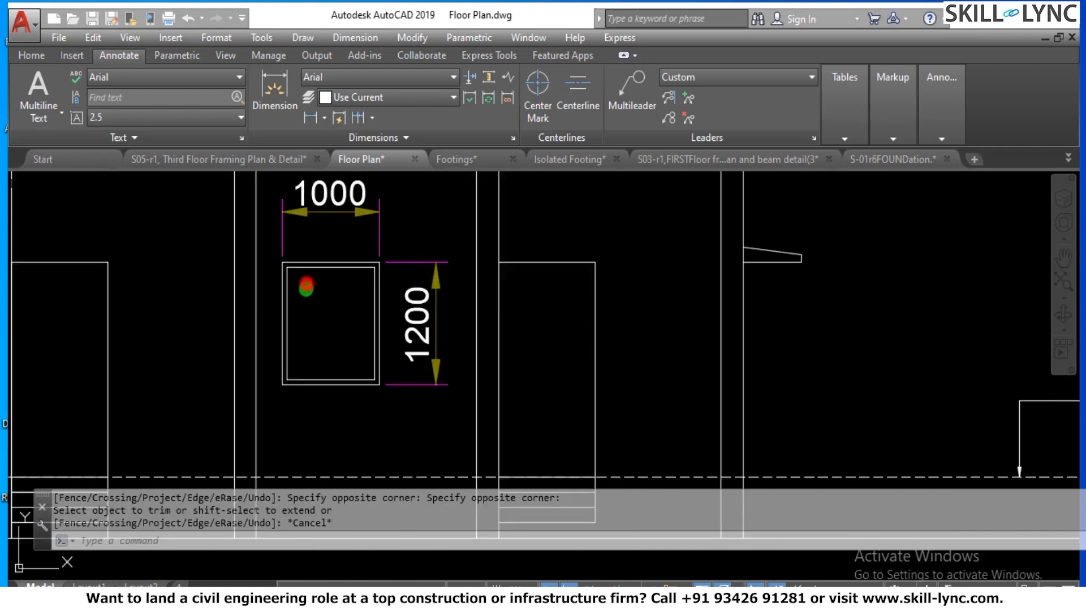
Draw a vertical line from the midpoint of the small window's inner frame top edge down to its bottom edge.
left_click(338, 323)
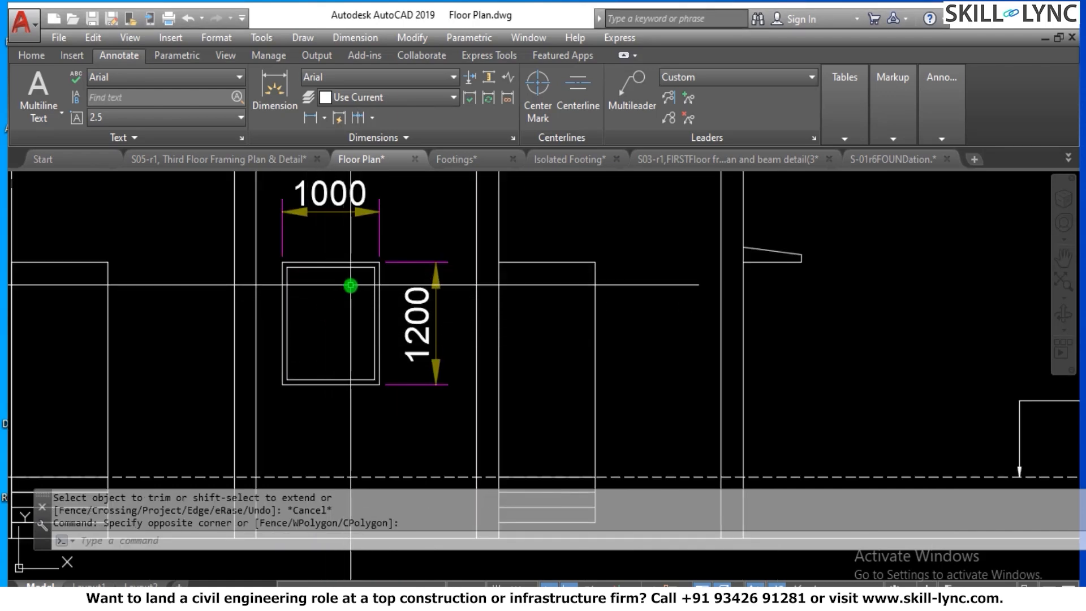
type("l")
key("Return")
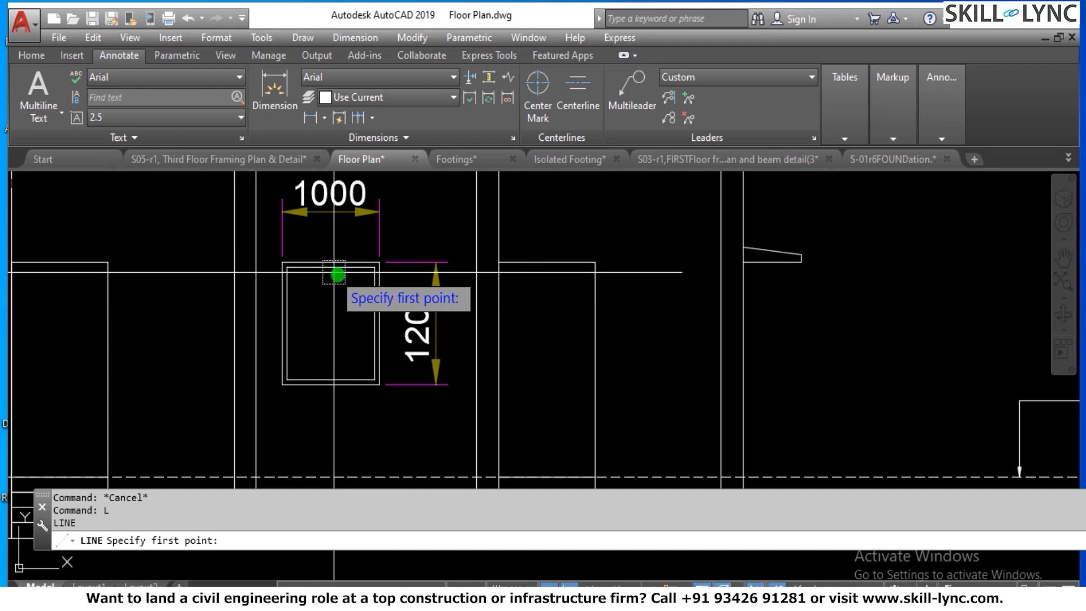
type("mid")
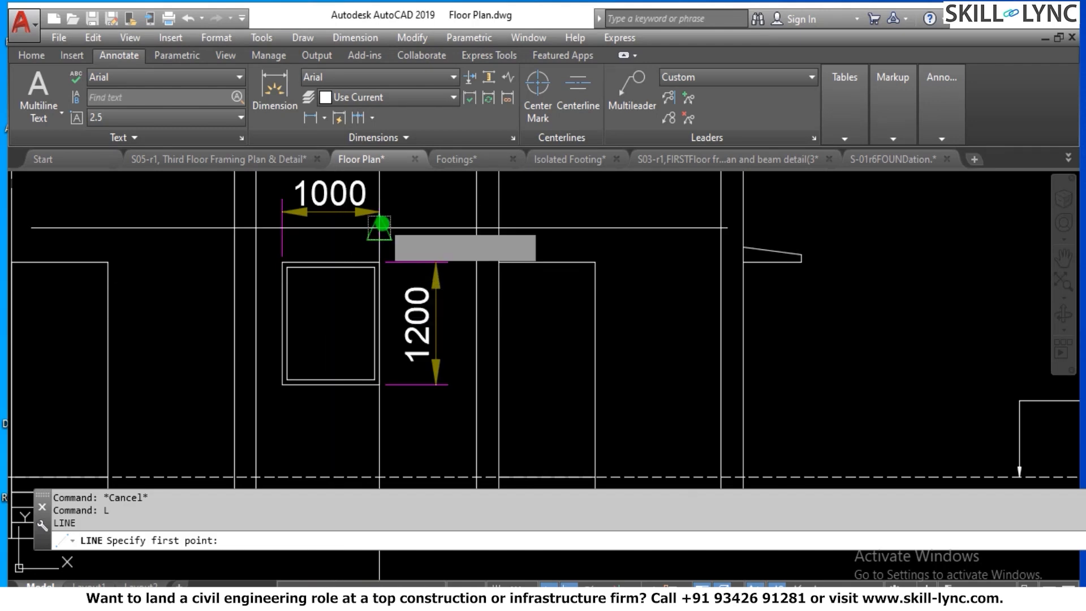
key("Return")
left_click(334, 278)
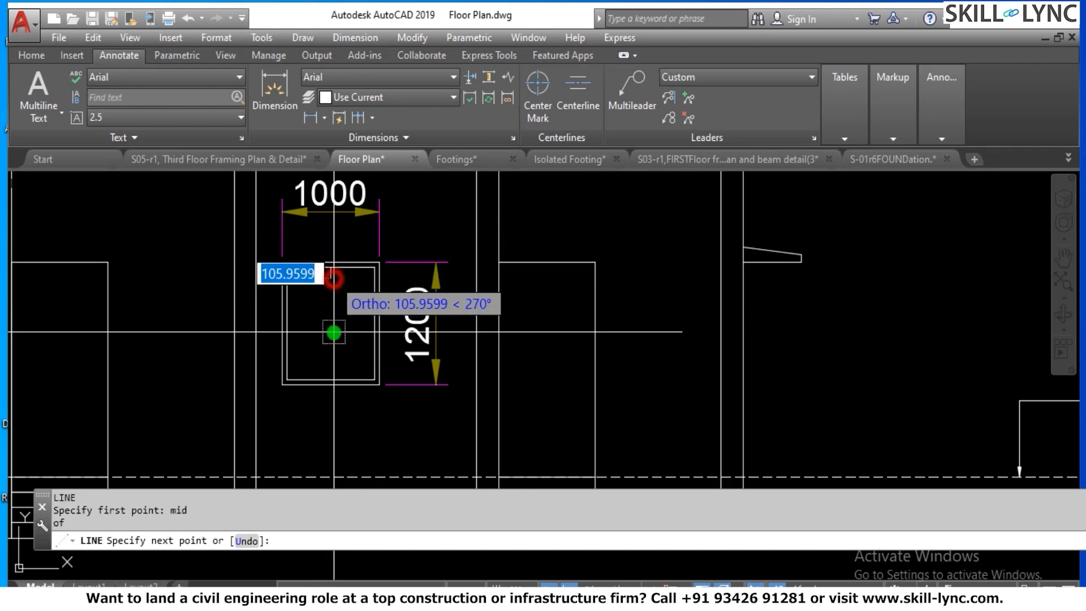
left_click(327, 375)
key("Escape")
key("Escape")
scroll(333, 311, "up", 4)
key("Escape")
key("Escape")
scroll(332, 311, "down", 3)
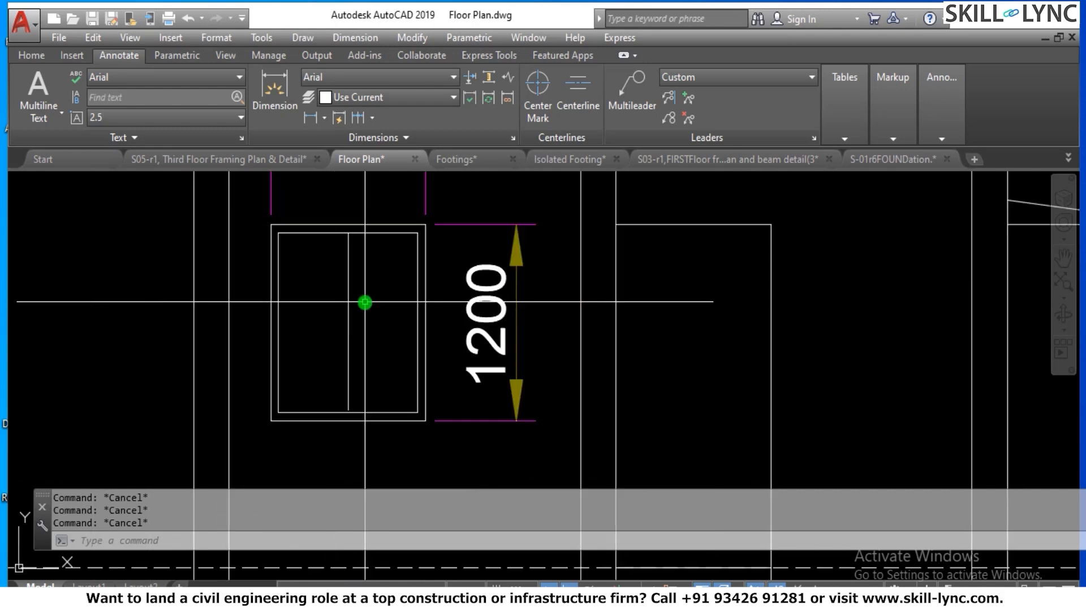
Offset the small window's vertical centre line by 50 to both sides.
scroll(337, 256, "up", 1)
type("o")
key("Return")
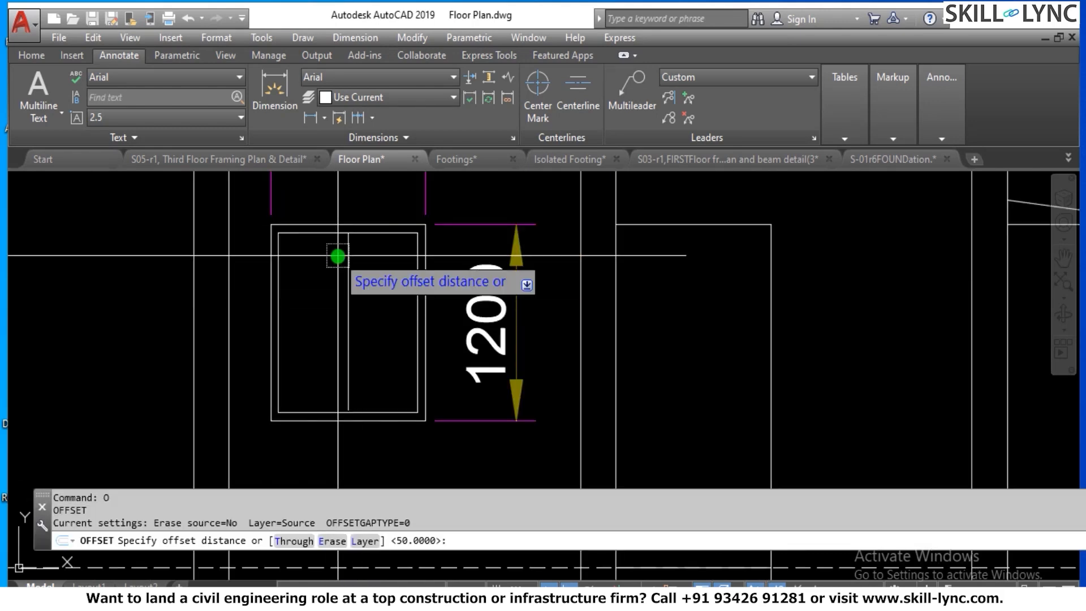
type("50")
key("Return")
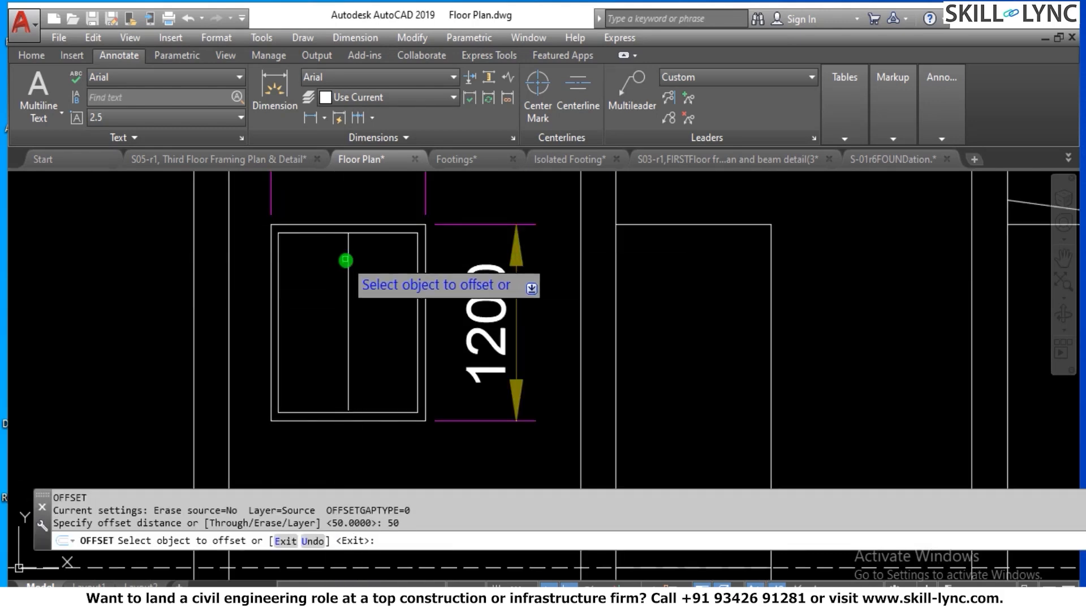
left_click(347, 257)
left_click(339, 241)
left_click(347, 254)
left_click(385, 257)
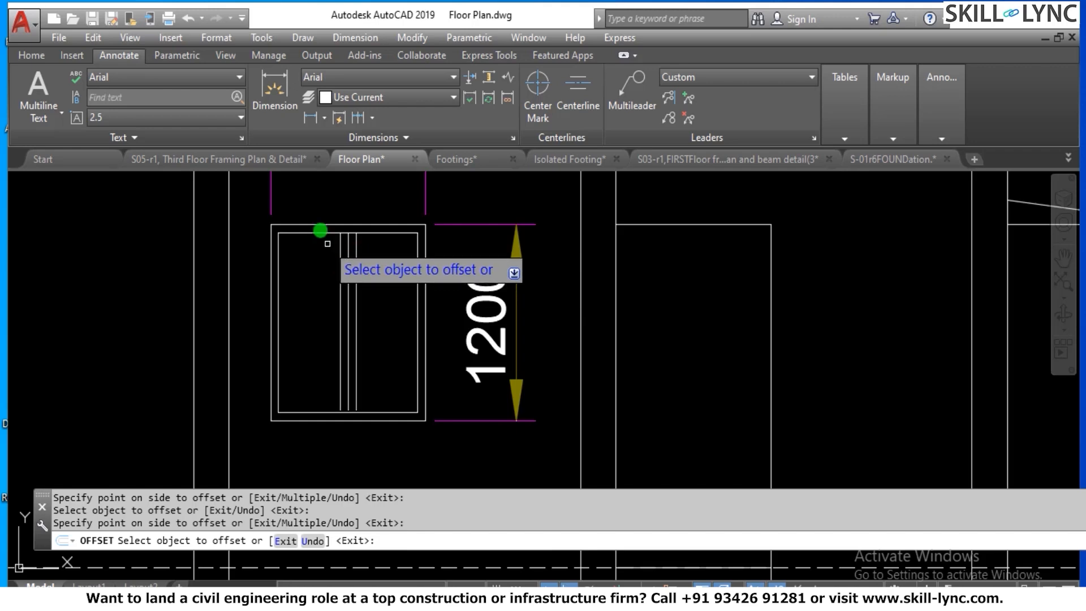
Offset the inner frame's top line 50 downward inside the small window.
left_click(314, 412)
key("Escape")
key("Escape")
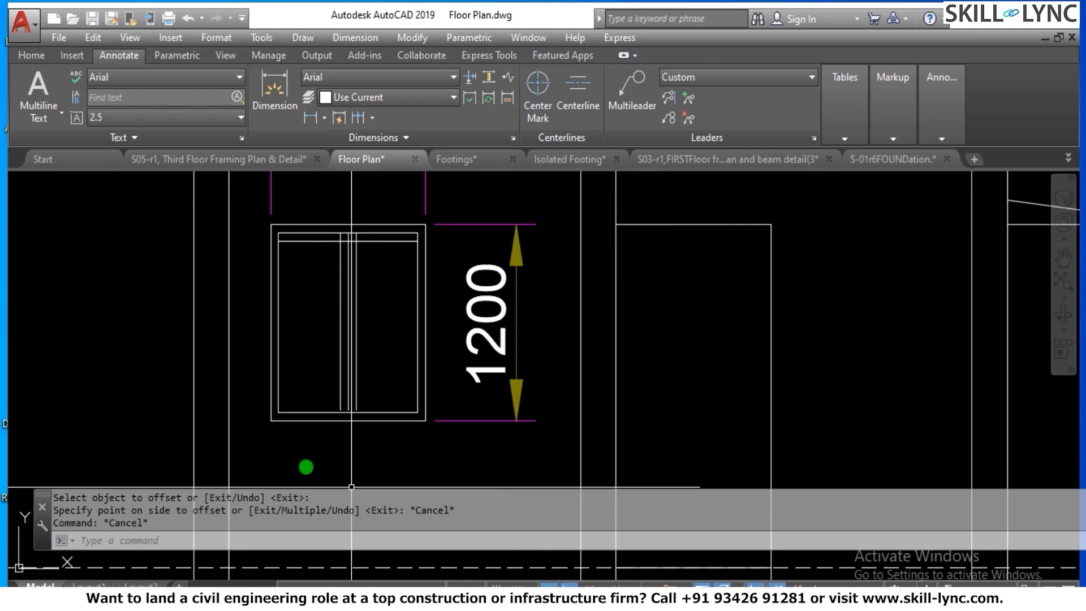
key("Escape")
scroll(574, 415, "down", 4)
scroll(489, 385, "up", 2)
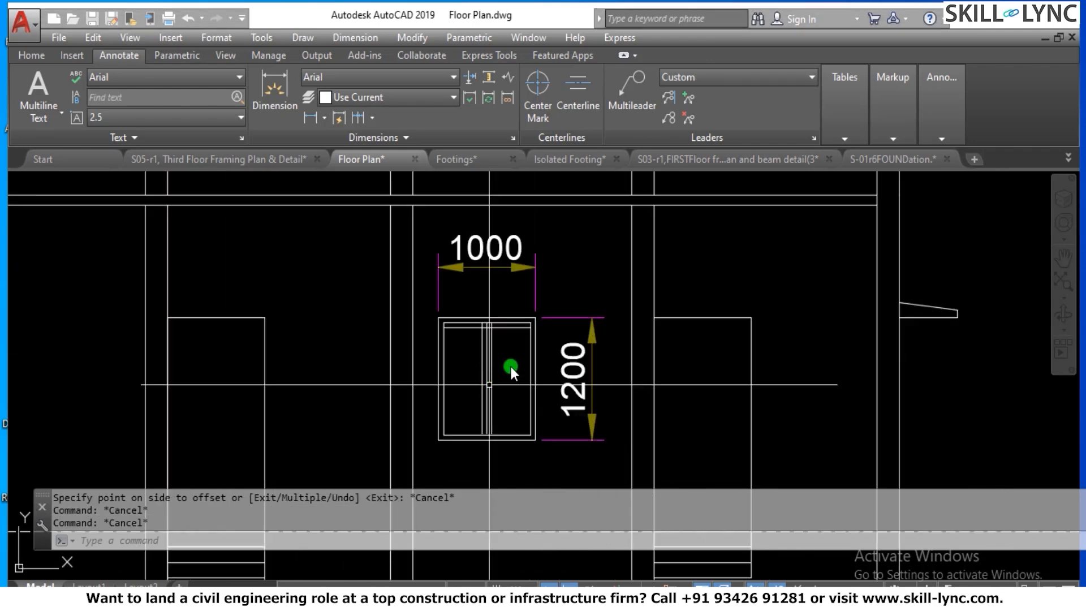
key("Escape")
Offset the inner frame's left vertical line 50 inward inside the small window.
scroll(467, 344, "up", 4)
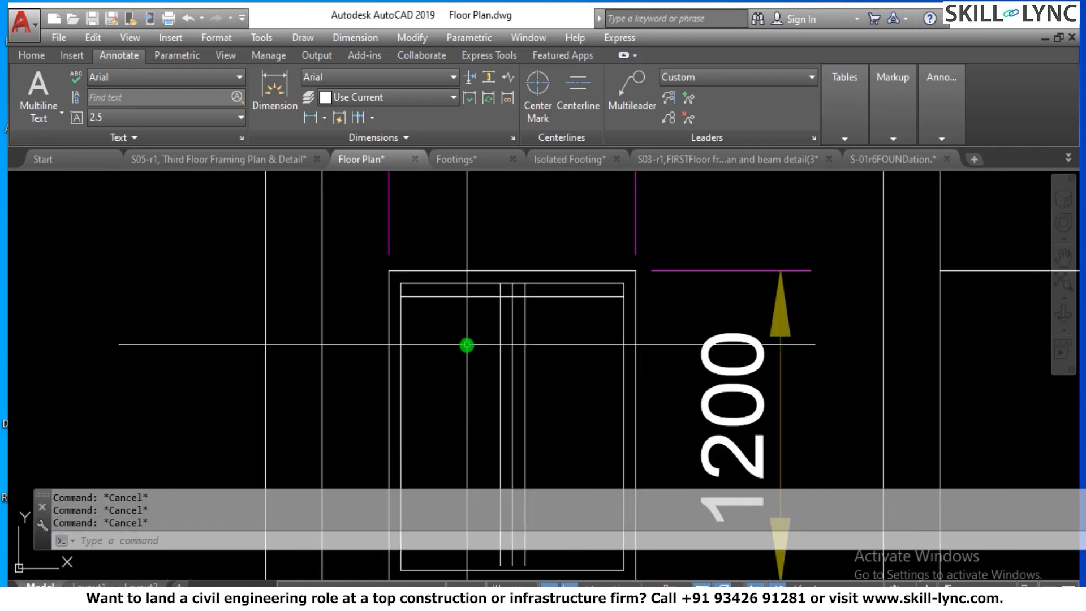
scroll(467, 344, "up", 2)
type("O")
key("Return")
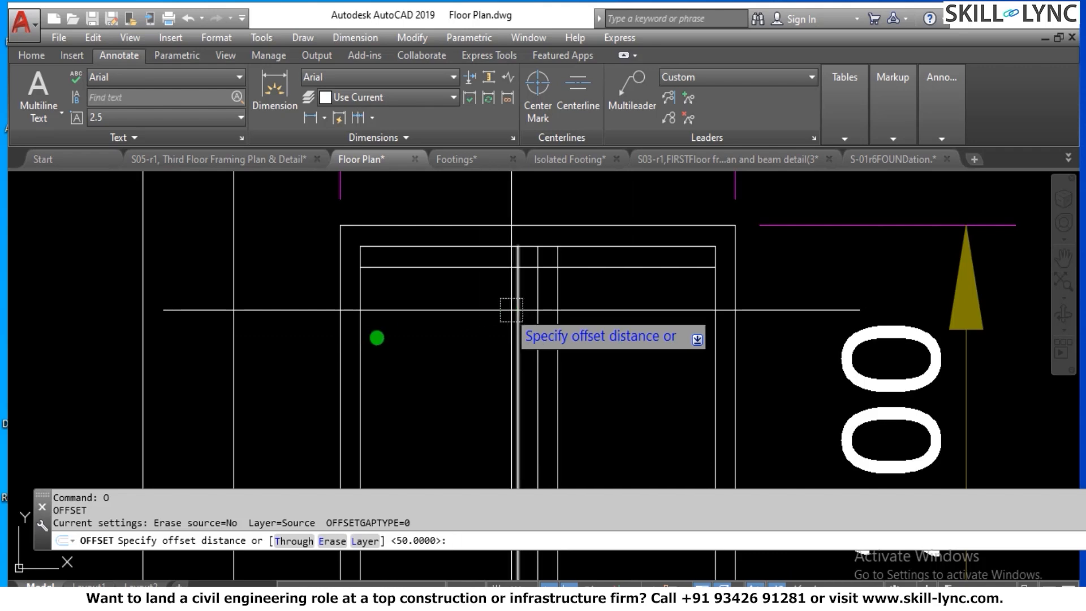
key("Return")
left_click(359, 351)
left_click(400, 332)
scroll(424, 407, "down", 5)
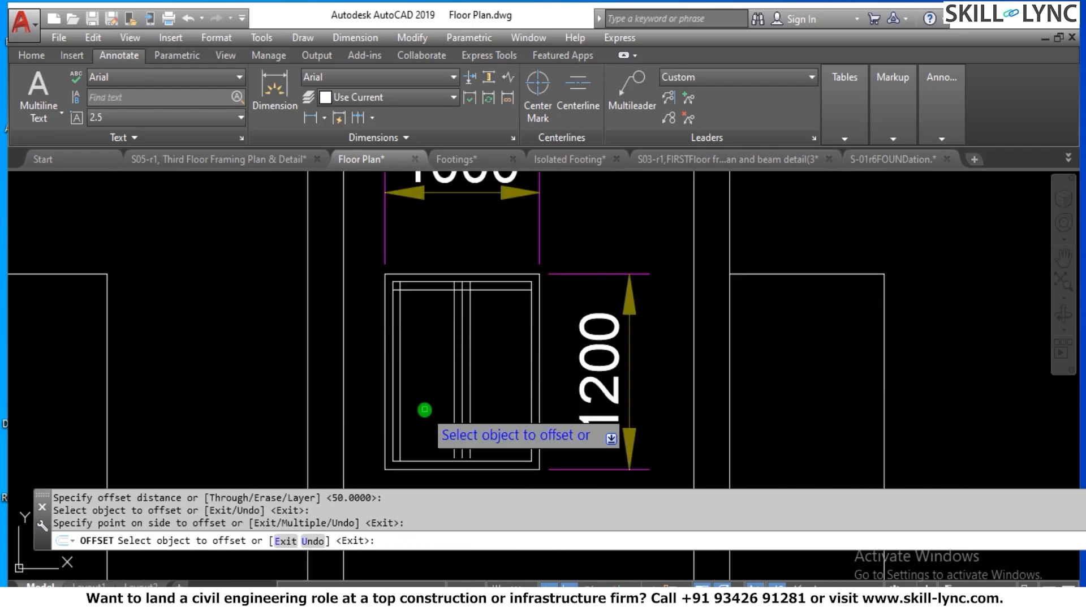
Offset the inner frame's right vertical line and bottom line 50 inward inside the small window.
key("Escape")
key("Escape")
key("Escape")
key("Escape")
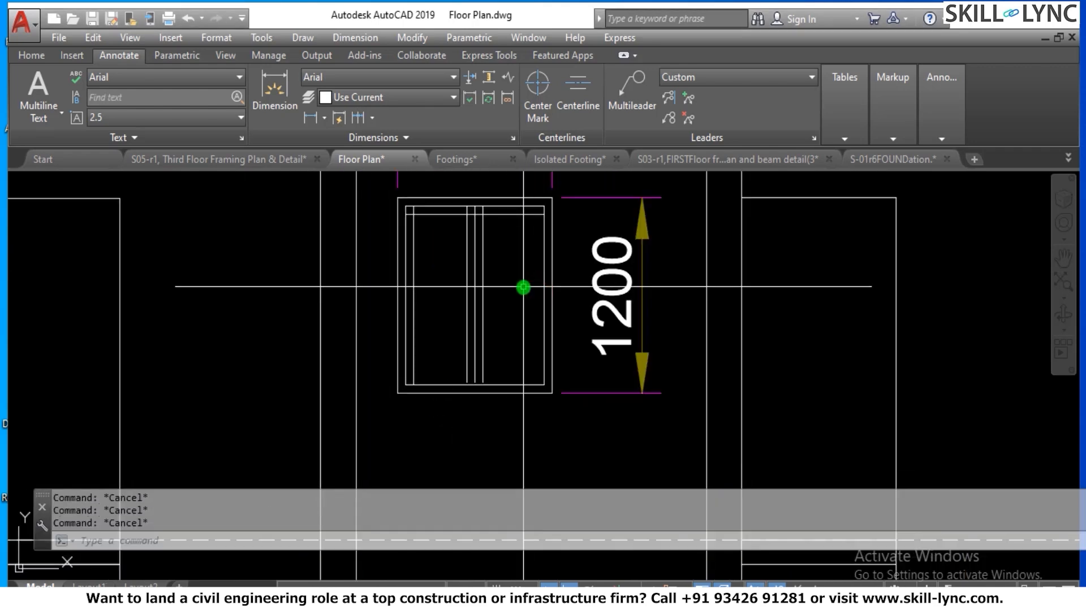
type("o")
key("Return")
key("Return")
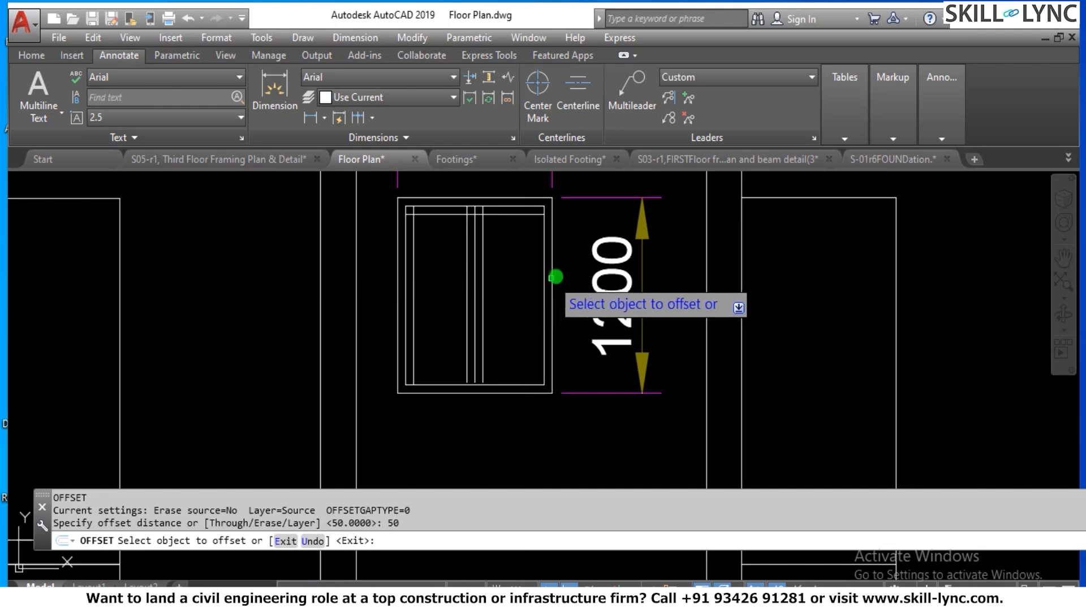
left_click(543, 292)
left_click(501, 293)
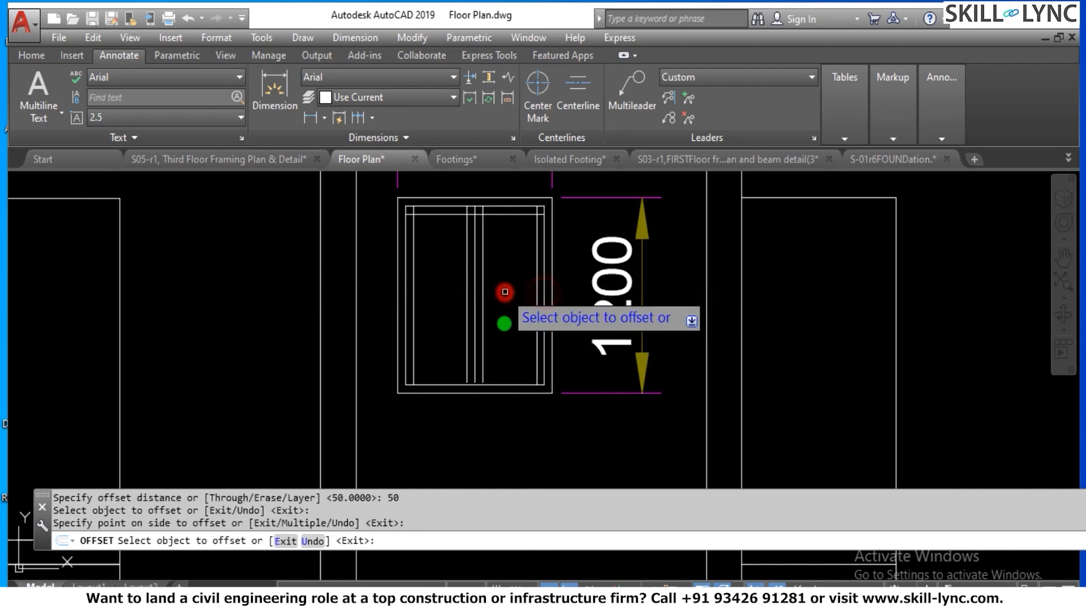
left_click(494, 385)
left_click(506, 357)
key("Escape")
scroll(450, 384, "up", 5)
key("Escape")
key("Escape")
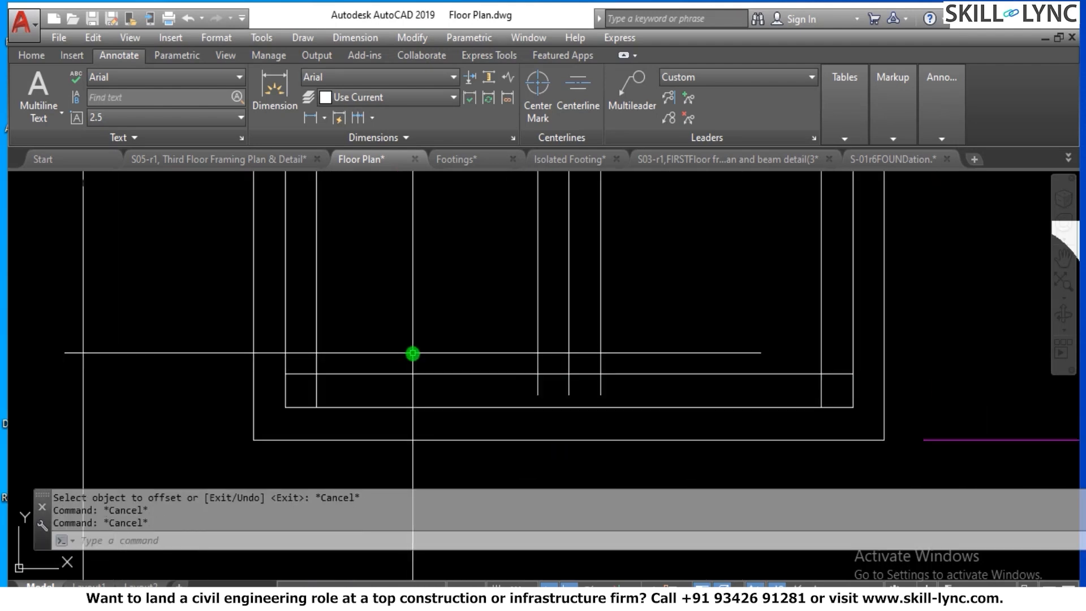
Fillet the offset bottom line with radius 0 to the left pane's left vertical and the line just left of the window centre.
left_click(315, 368)
left_click(342, 373)
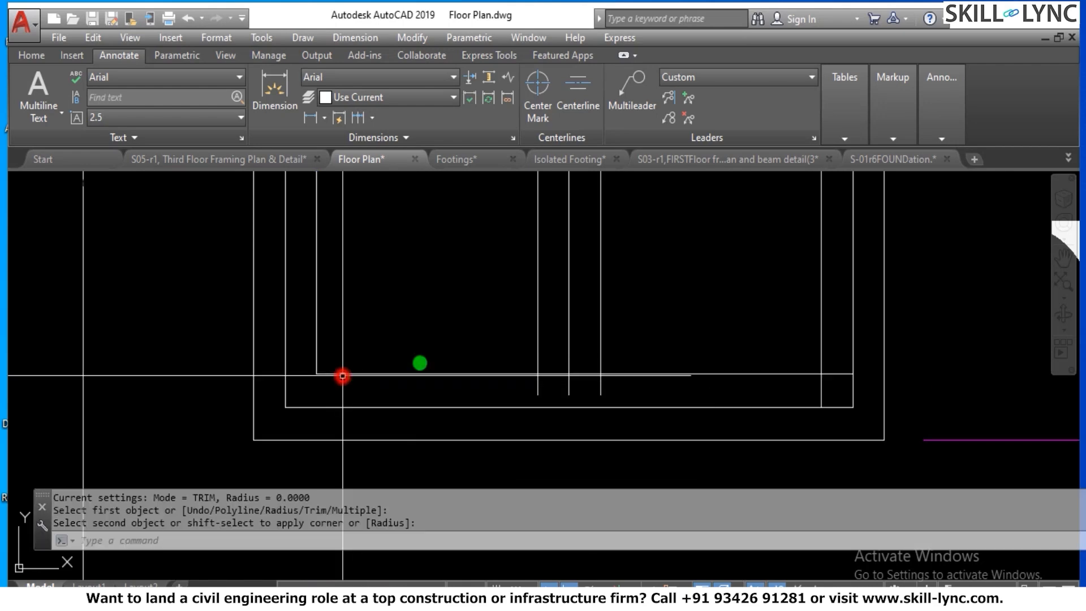
key("Return")
left_click(514, 373)
left_click(538, 359)
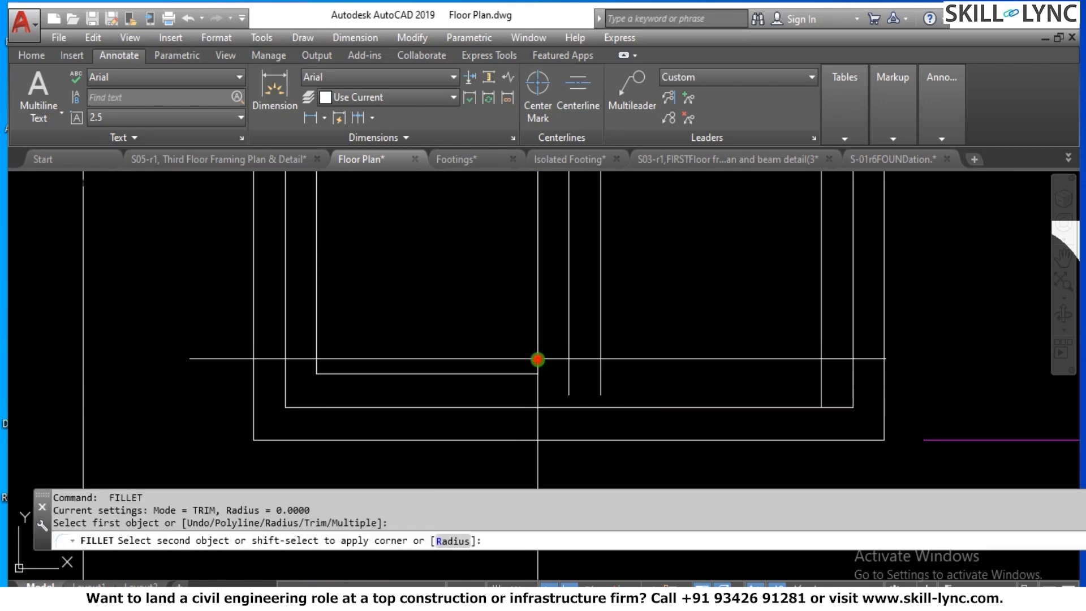
Extend the small window's vertical centre line down to the inner frame's bottom line.
type("ex")
key("Return")
key("Return")
left_click(574, 371)
left_click(548, 392)
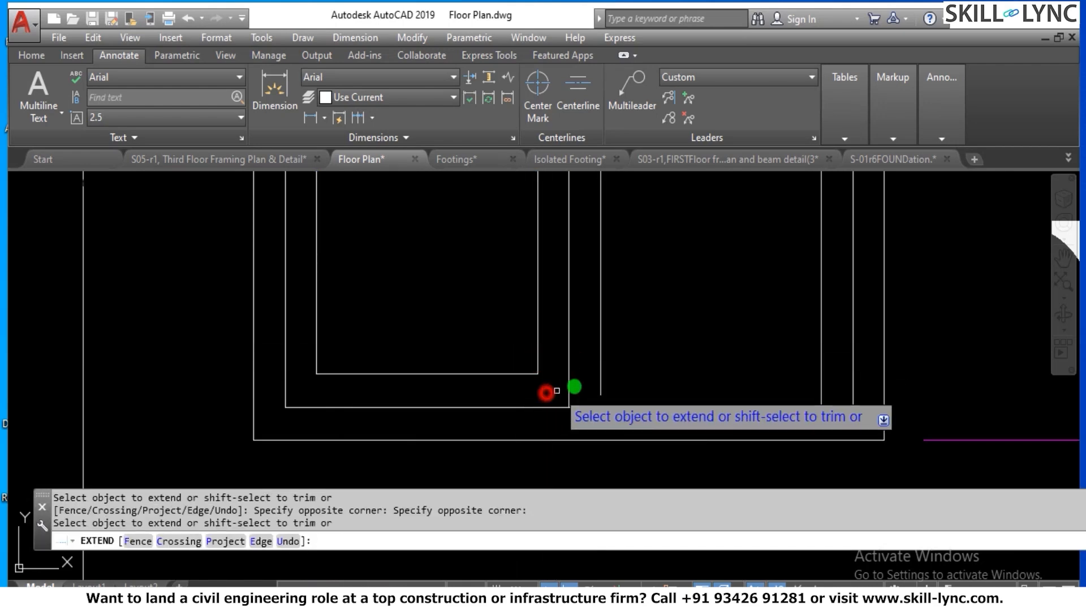
key("Escape")
key("Escape")
Erase the offset line right of the window's centre line and the offset vertical beside the inner frame's right edge.
left_click(609, 380)
left_click(583, 389)
type("e")
key("Return")
left_click(835, 375)
left_click(823, 375)
type("e")
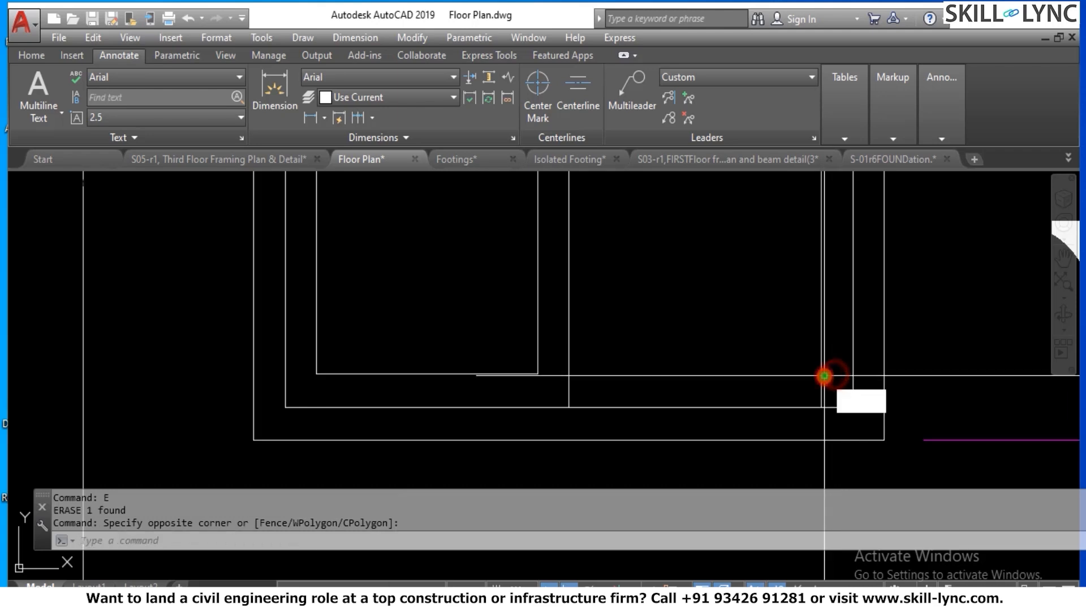
key("Return")
key("Escape")
key("Escape")
left_click(837, 368)
left_click(801, 377)
type("e")
key("Return")
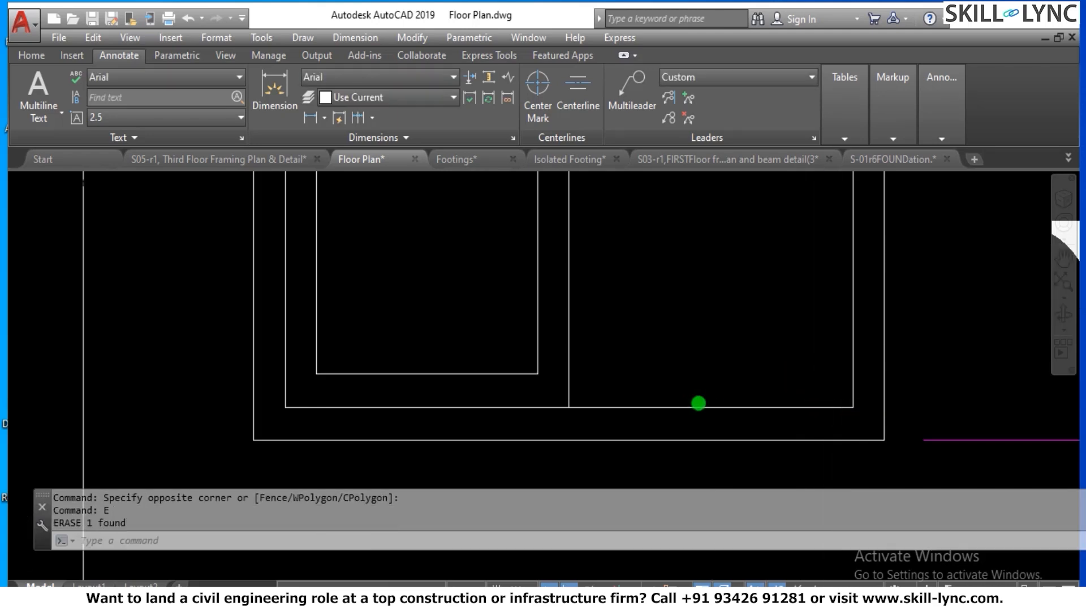
Trim the crossing line ends at the left pane's upper right corner, beside the window's centre line.
scroll(687, 353, "down", 6)
scroll(686, 225, "up", 2)
scroll(690, 232, "down", 2)
scroll(673, 201, "up", 5)
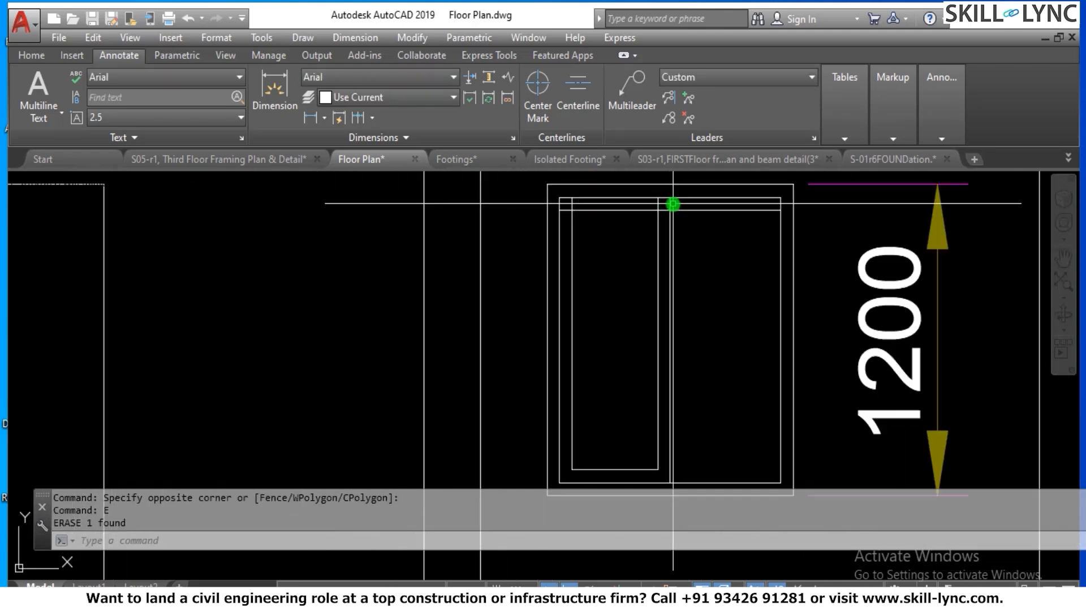
scroll(671, 195, "up", 3)
key("Escape")
key("Escape")
key("Return")
key("Return")
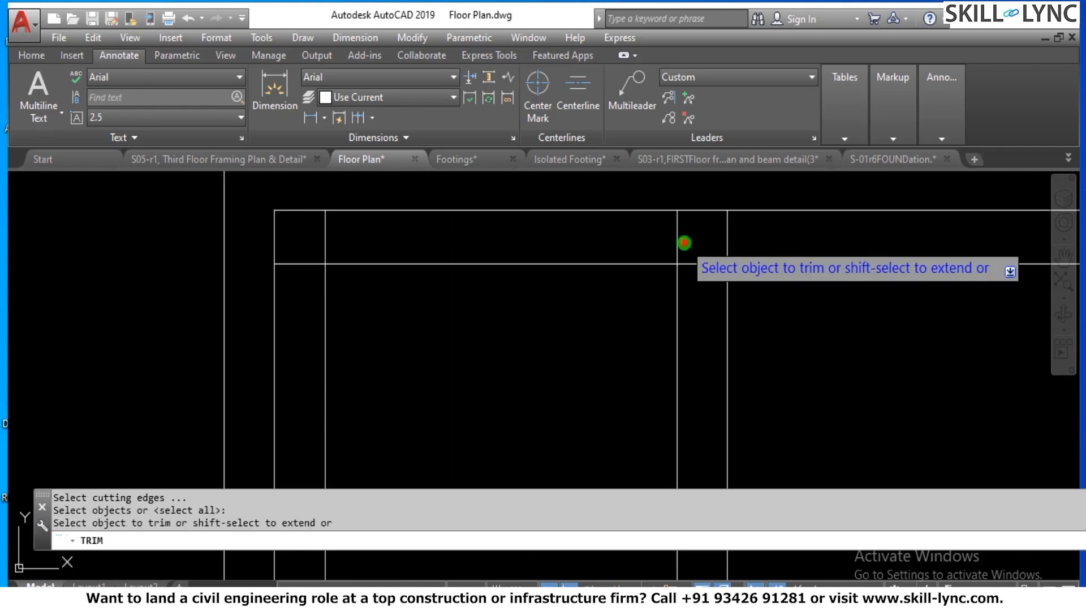
left_click(685, 242)
left_click(654, 245)
left_click(688, 247)
left_click(690, 298)
Trim the overlapping line ends at the left pane's upper left corner.
left_click(357, 238)
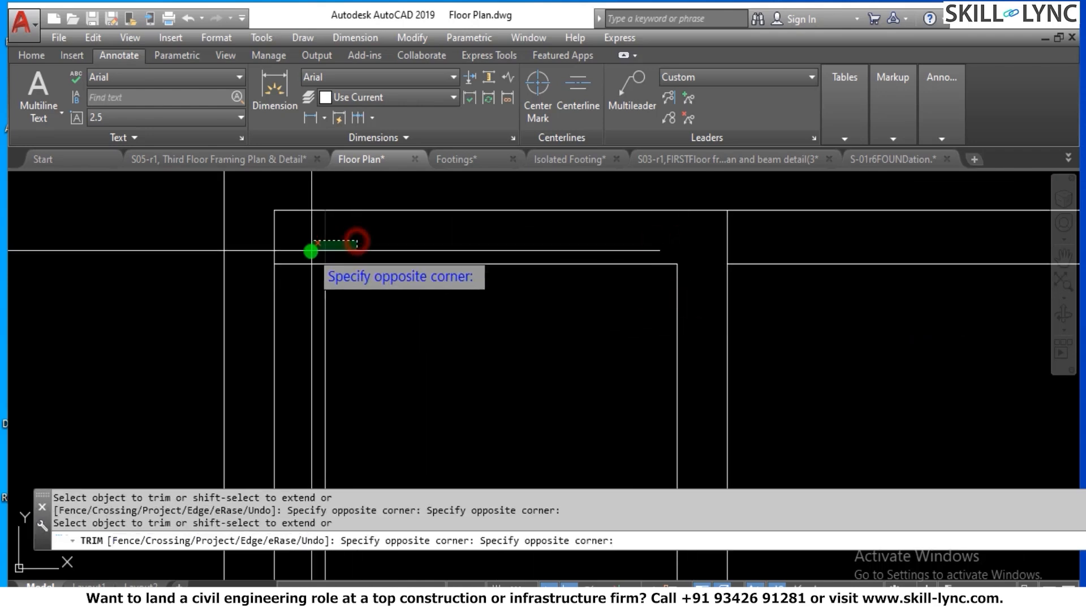
left_click(307, 247)
left_click(300, 296)
left_click(303, 255)
scroll(434, 254, "down", 4)
key("Escape")
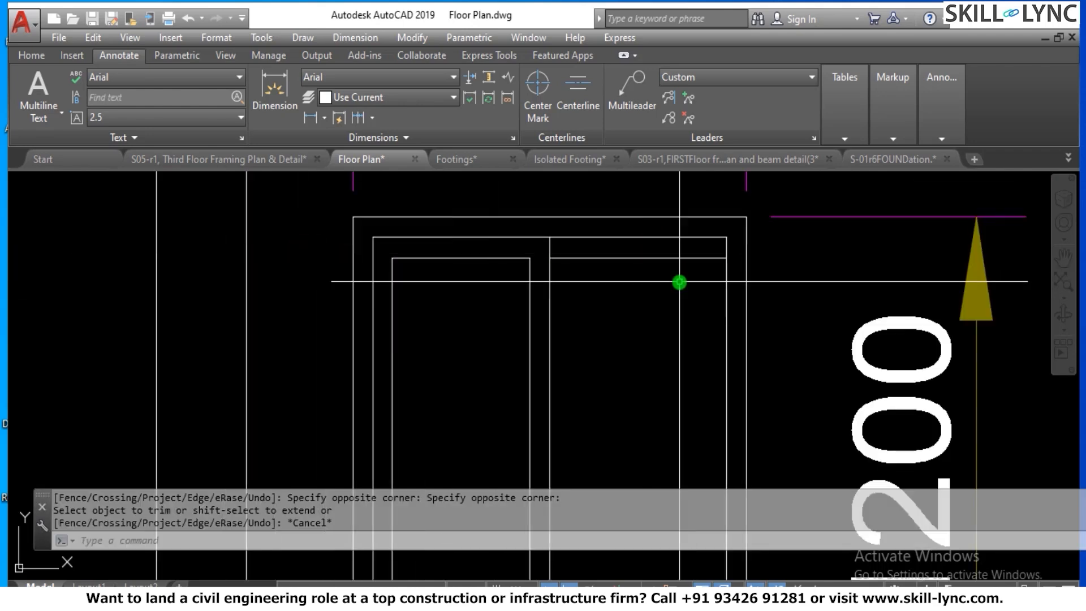
Erase the leftover offset line below the inner frame's top edge in the window's right half.
key("Escape")
left_click(656, 269)
left_click(640, 254)
type("e")
key("Return")
Mirror the left pane rectangle about the small window's vertical centre line, keeping the source objects.
type("m")
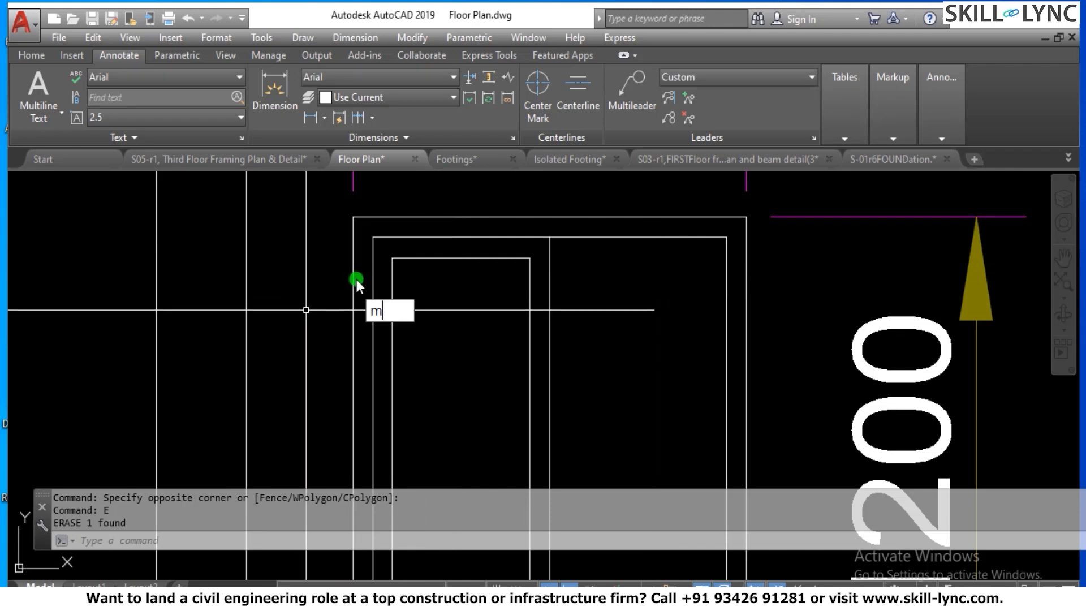
type("i")
key("Return")
scroll(412, 267, "down", 4)
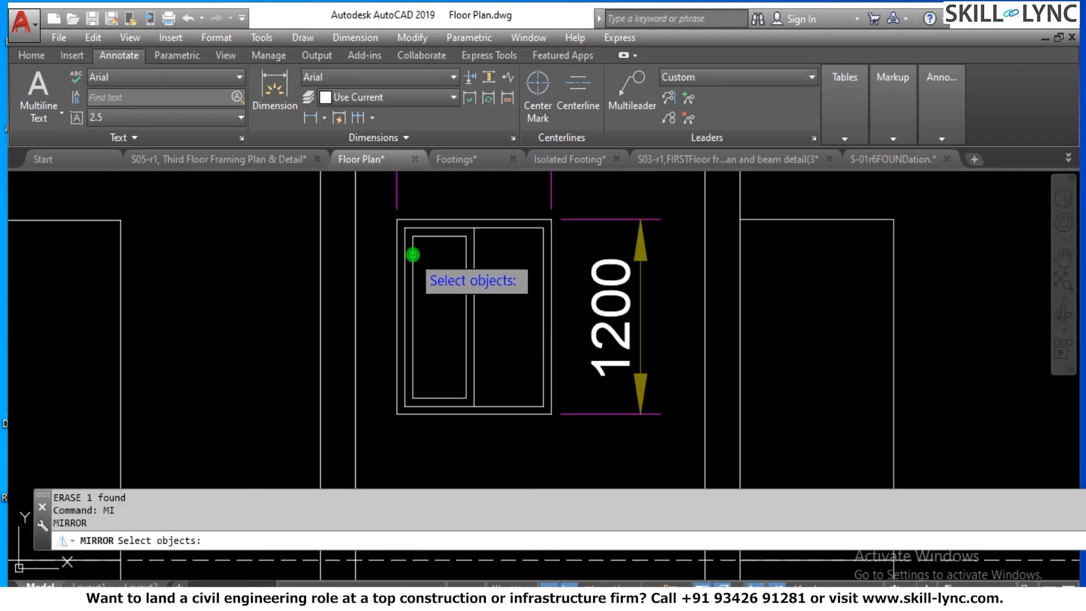
scroll(487, 258, "down", 2)
scroll(509, 252, "up", 2)
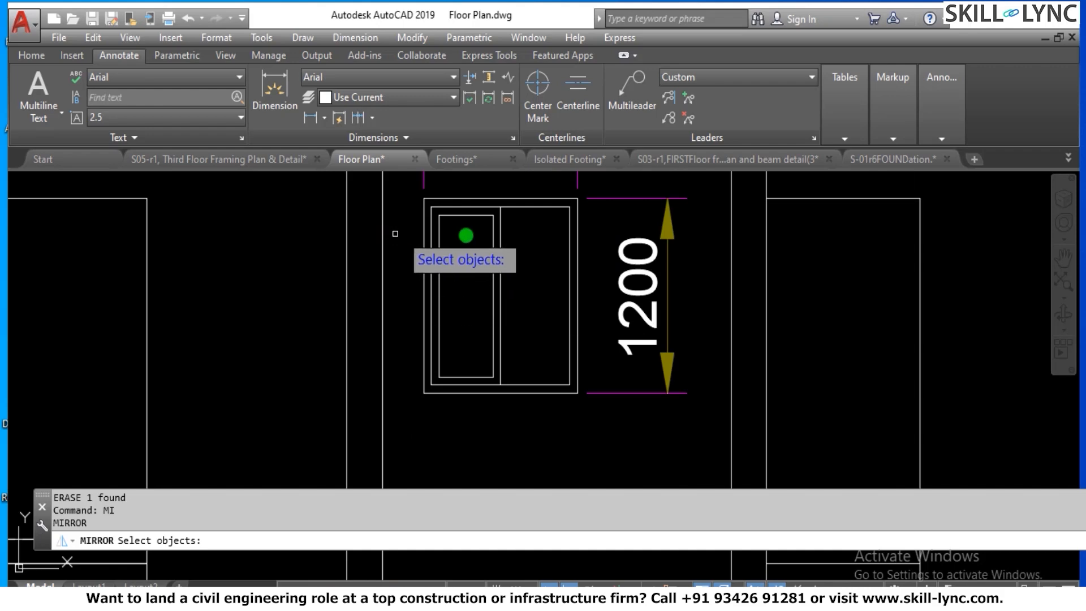
scroll(467, 224, "up", 2)
left_click(419, 209)
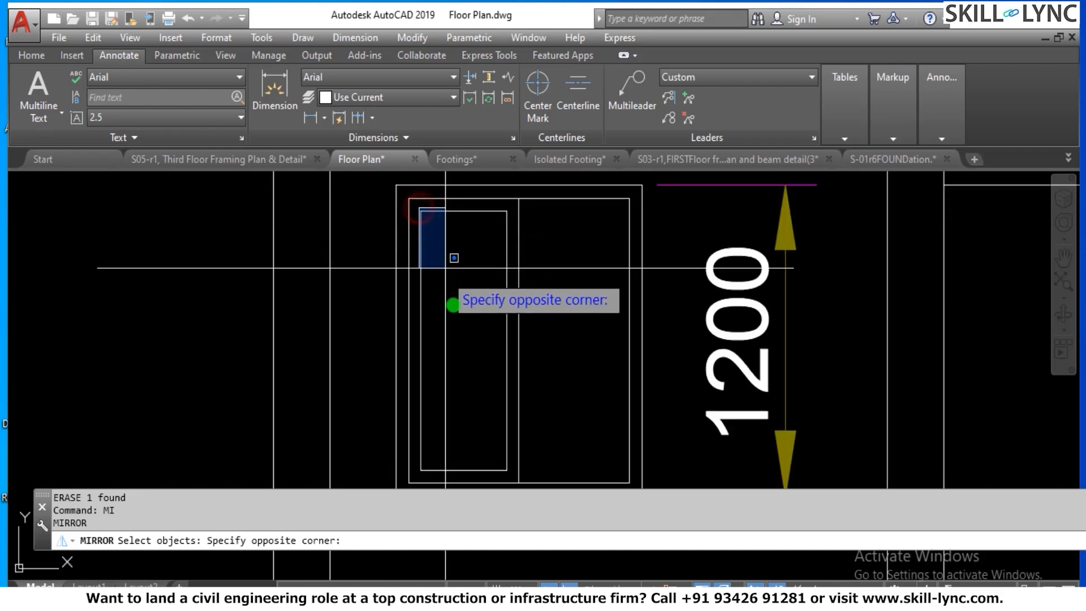
left_click(511, 480)
key("Return")
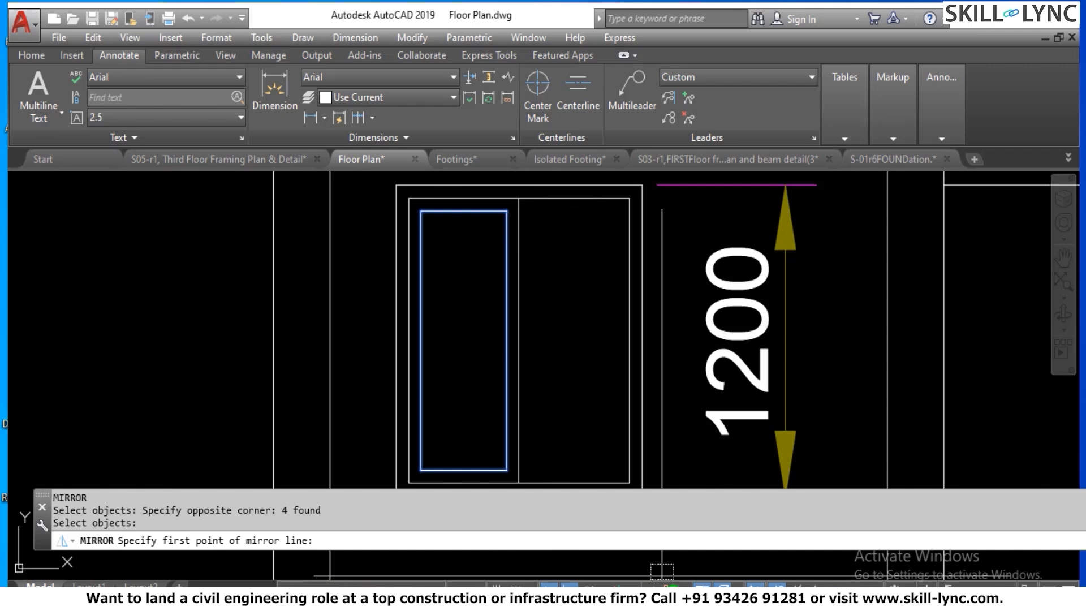
left_click(519, 199)
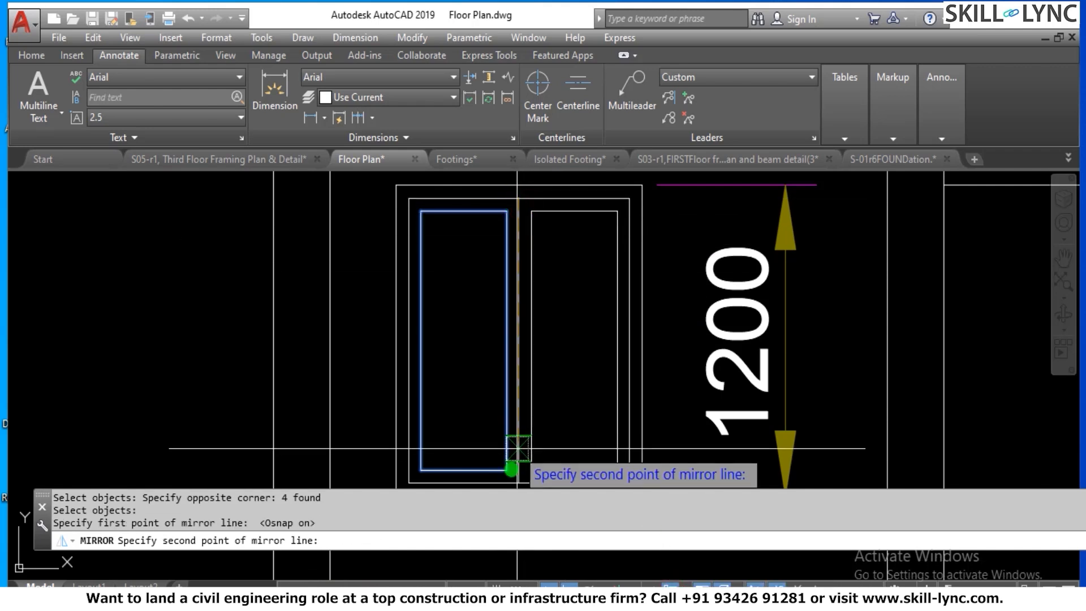
left_click(513, 481)
scroll(568, 311, "down", 2)
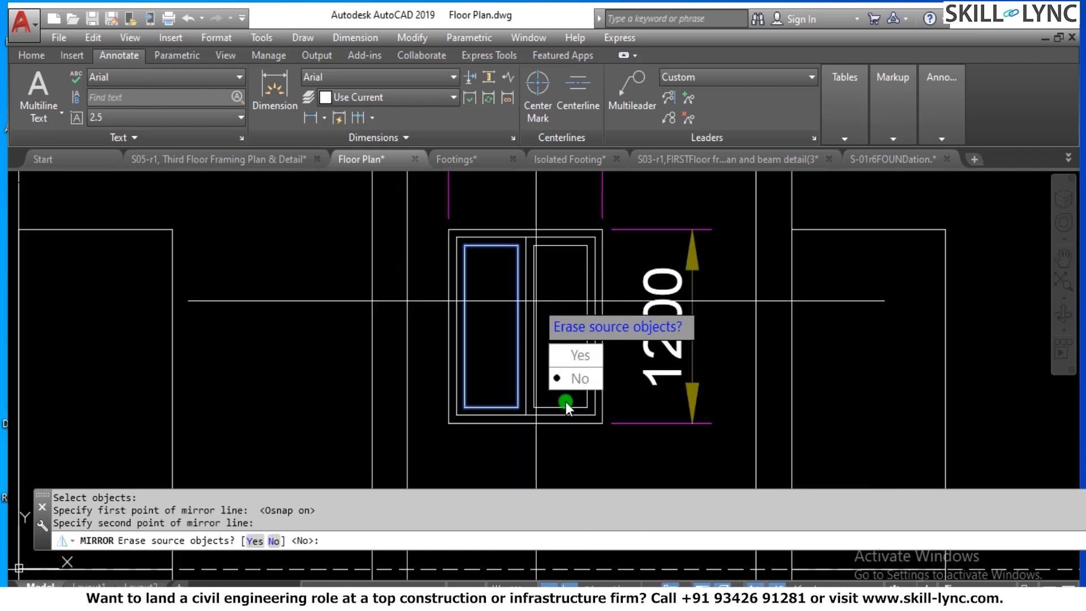
type("N")
key("Return")
Examine the two-pane small window in the context of the whole front elevation.
scroll(565, 402, "down", 2)
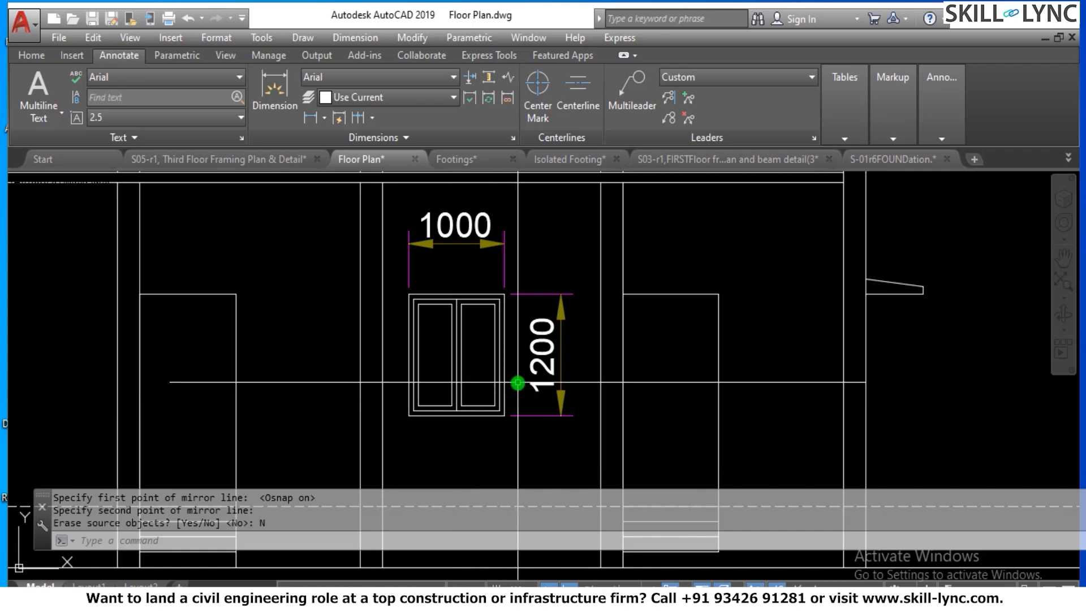
scroll(518, 383, "down", 5)
scroll(498, 368, "up", 2)
scroll(498, 365, "up", 3)
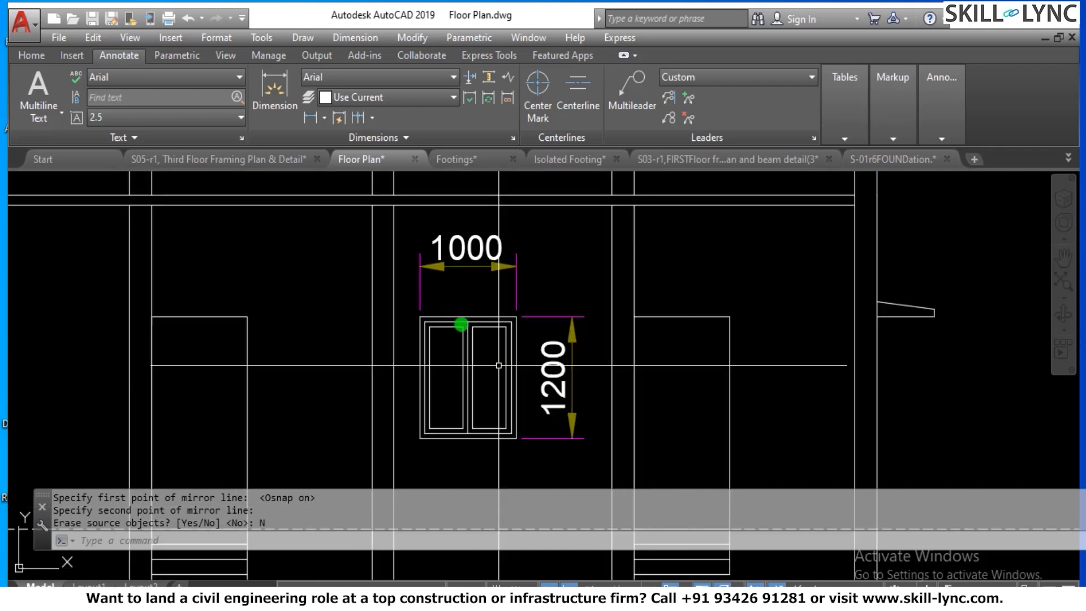
scroll(509, 289, "down", 4)
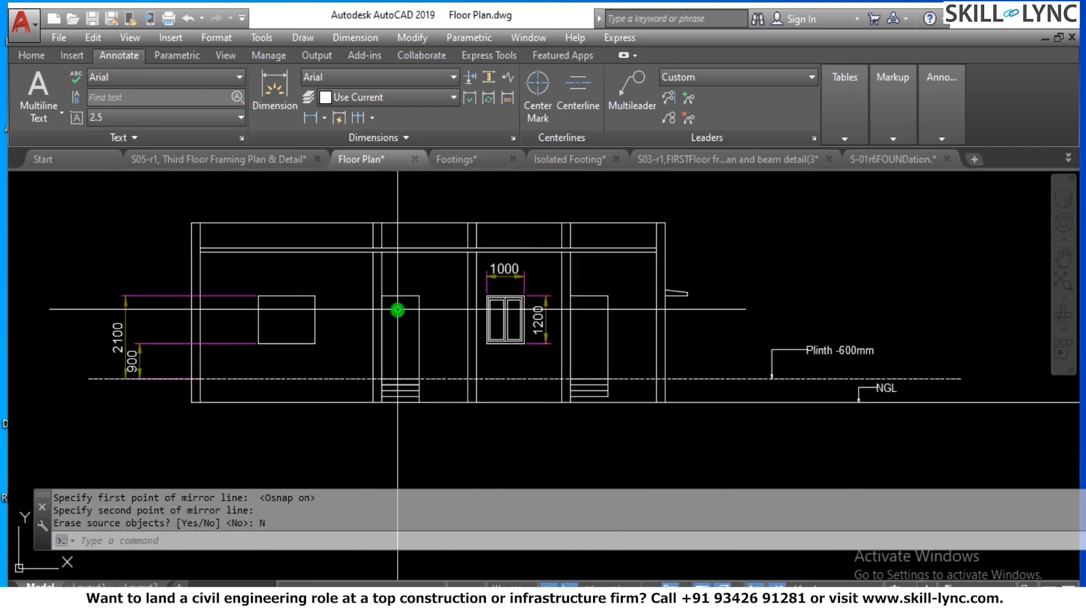
scroll(397, 309, "up", 2)
scroll(628, 345, "up", 2)
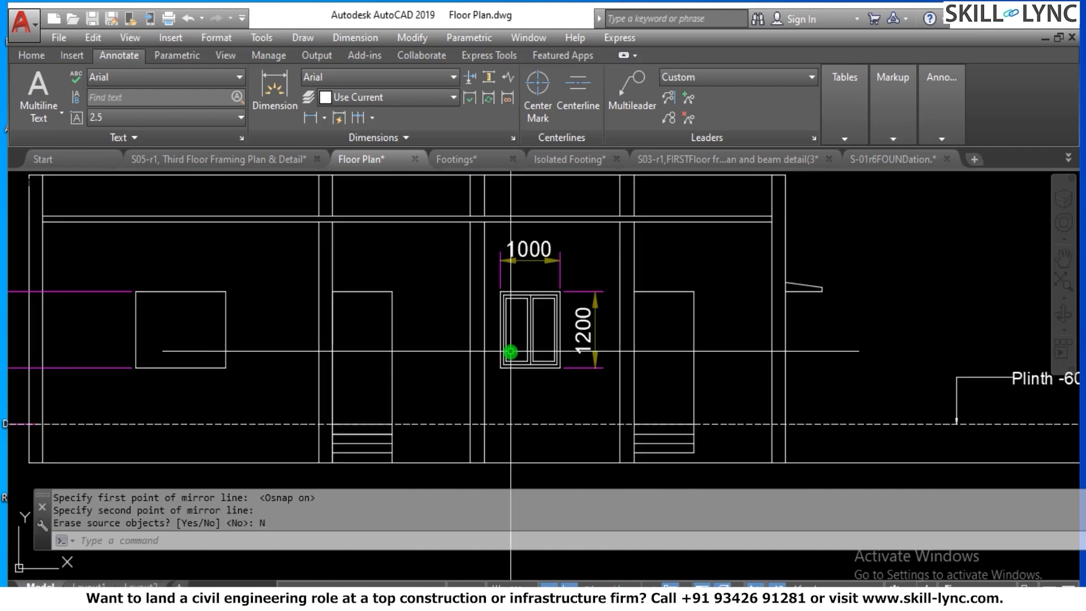
scroll(511, 351, "down", 2)
scroll(565, 368, "down", 2)
scroll(572, 366, "up", 1)
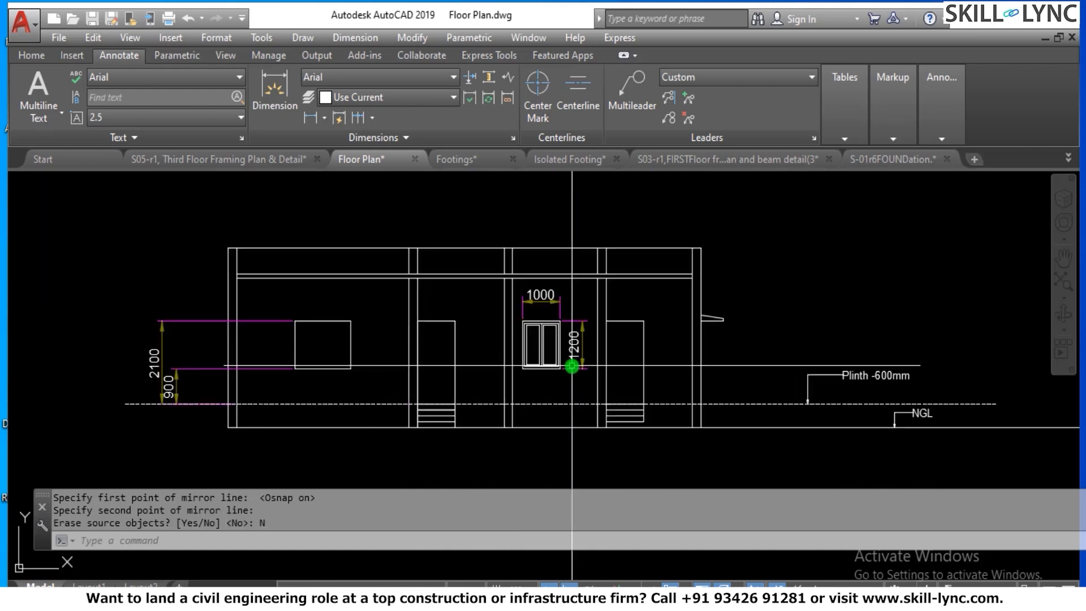
scroll(571, 366, "up", 2)
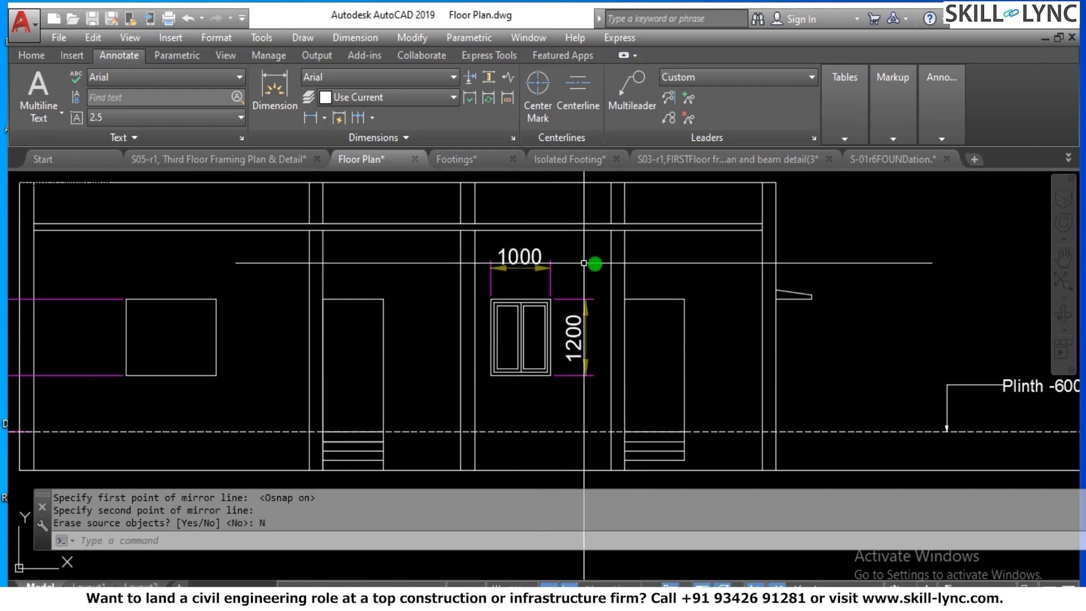
Create a new dimension style named Elevation, based on the Arial style.
type("D")
key("Return")
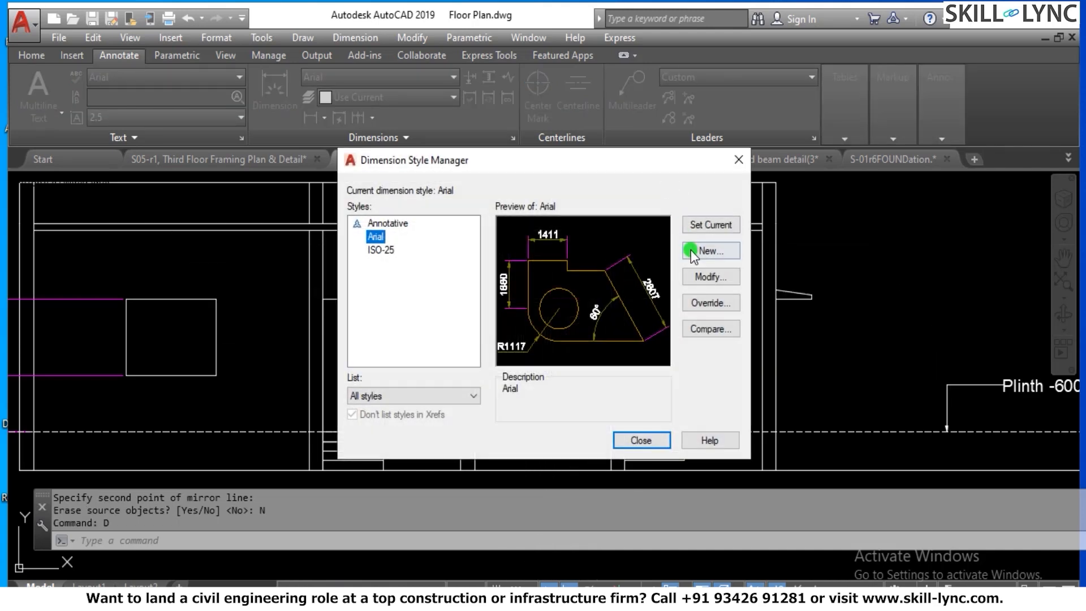
left_click(700, 252)
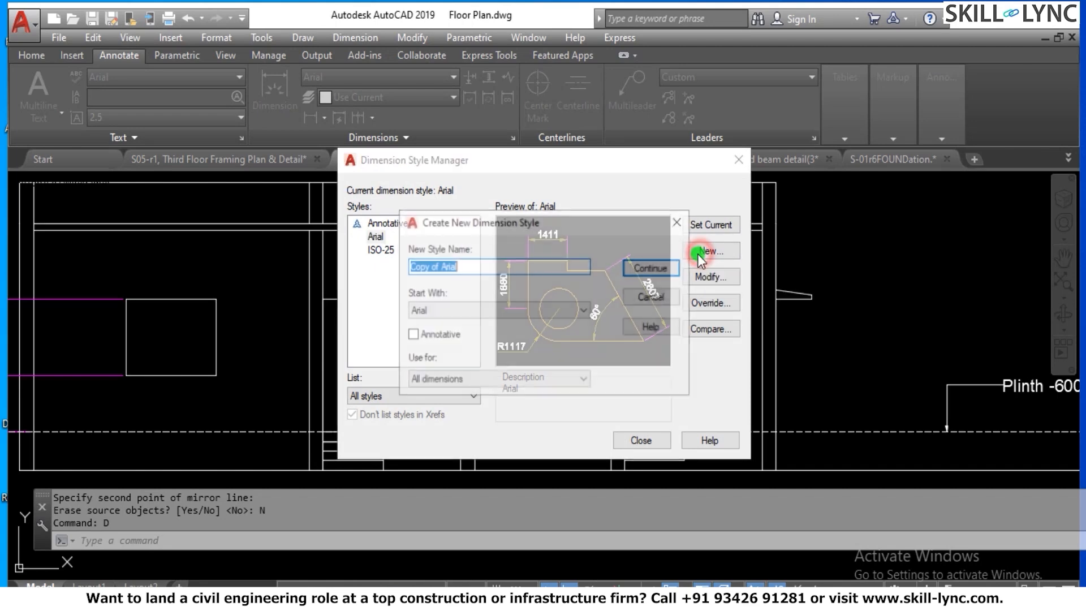
type("Ele")
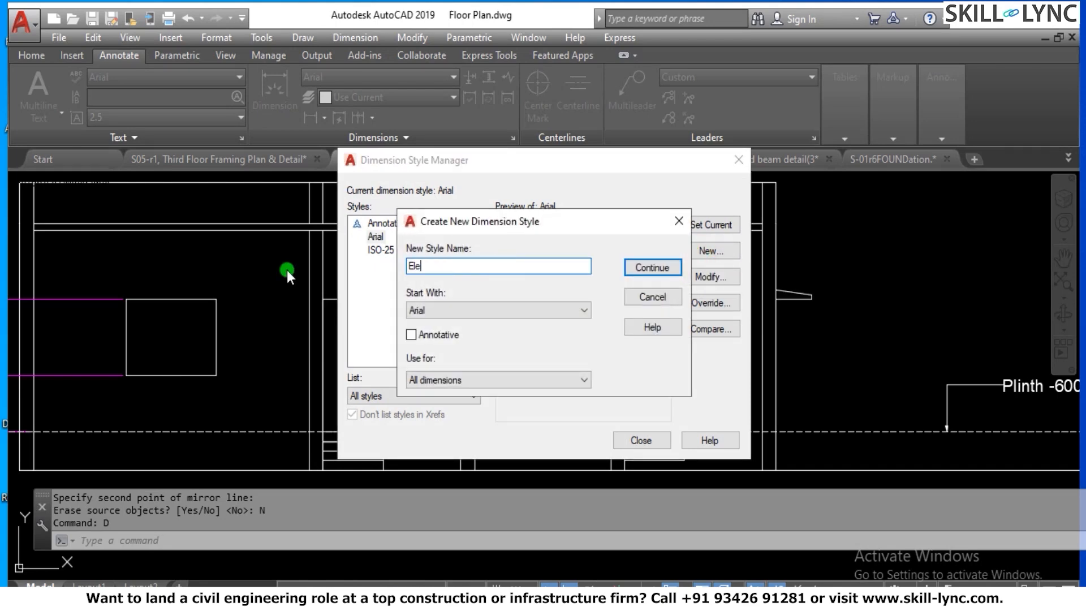
type("vation")
left_click(660, 268)
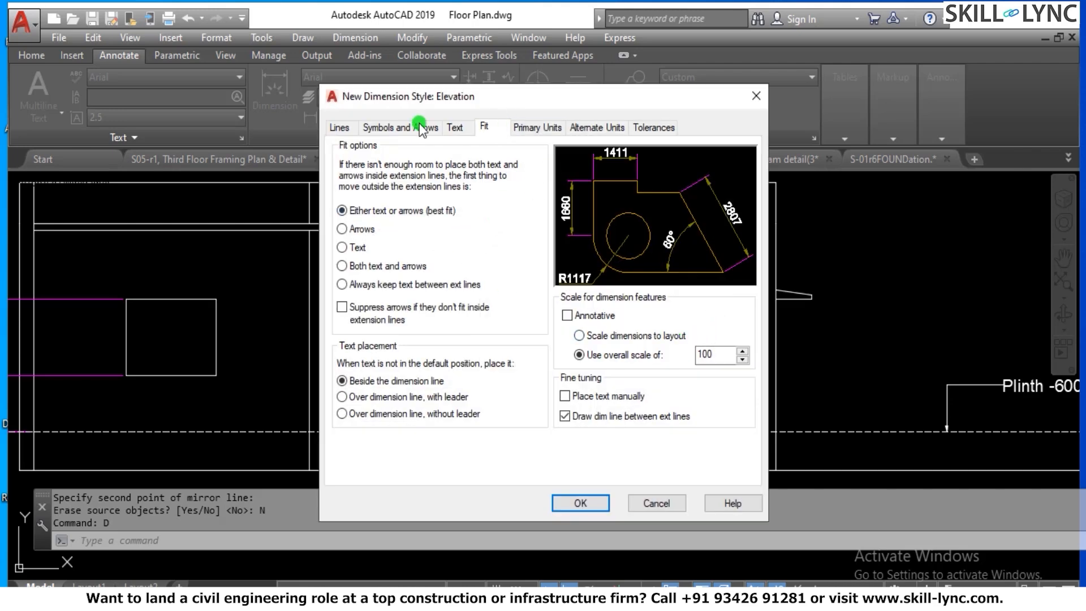
Set the Elevation style's first and second dimension arrowheads to Closed blank.
left_click(419, 126)
left_click(395, 177)
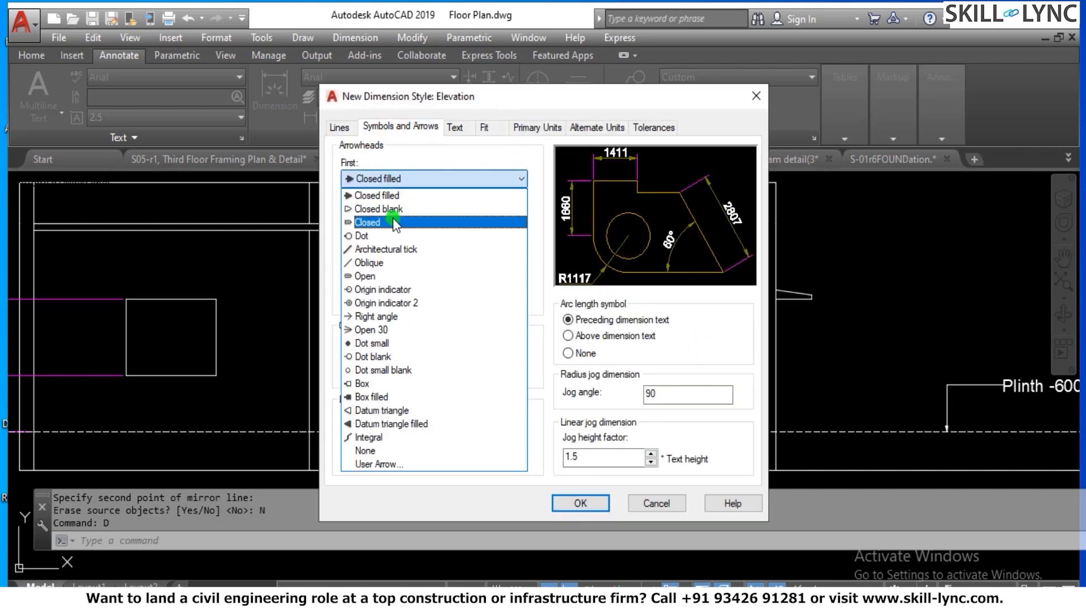
left_click(400, 209)
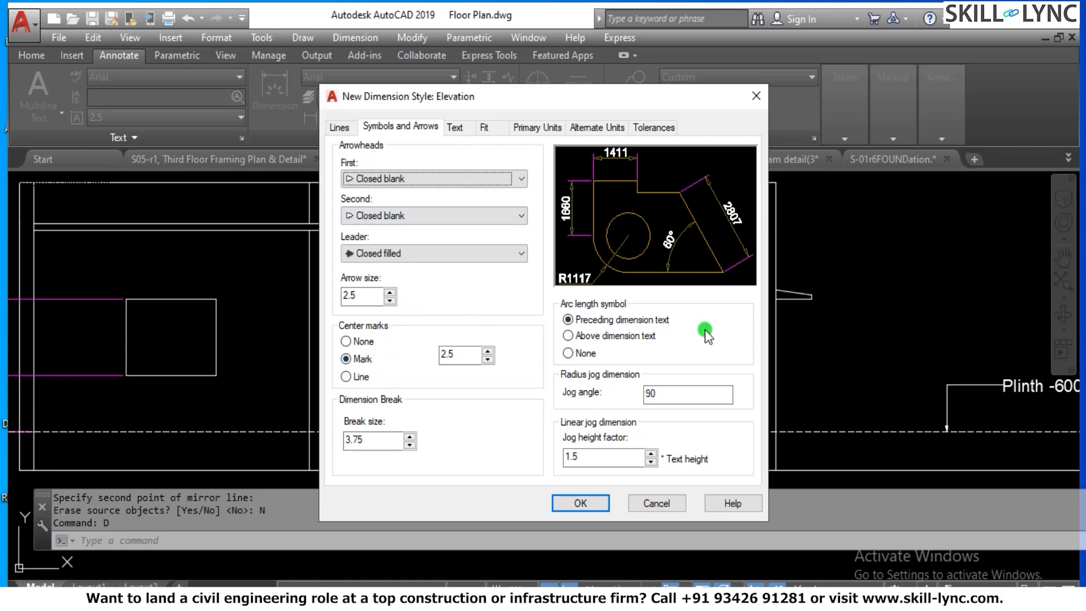
Set the Elevation style's overall scale to 30 and make the style current.
left_click(489, 127)
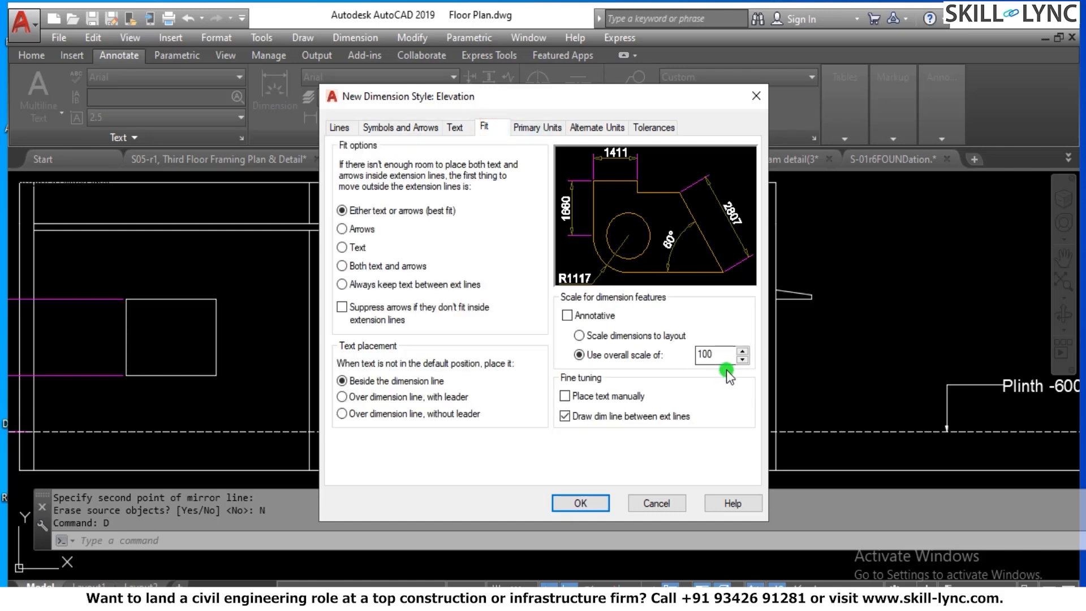
type("30")
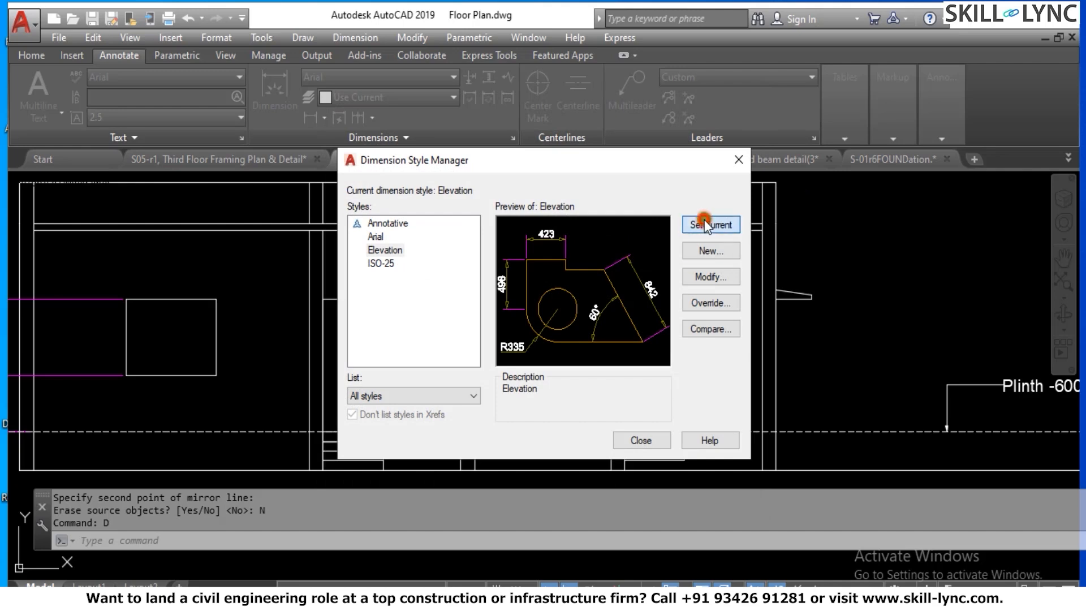
left_click(642, 439)
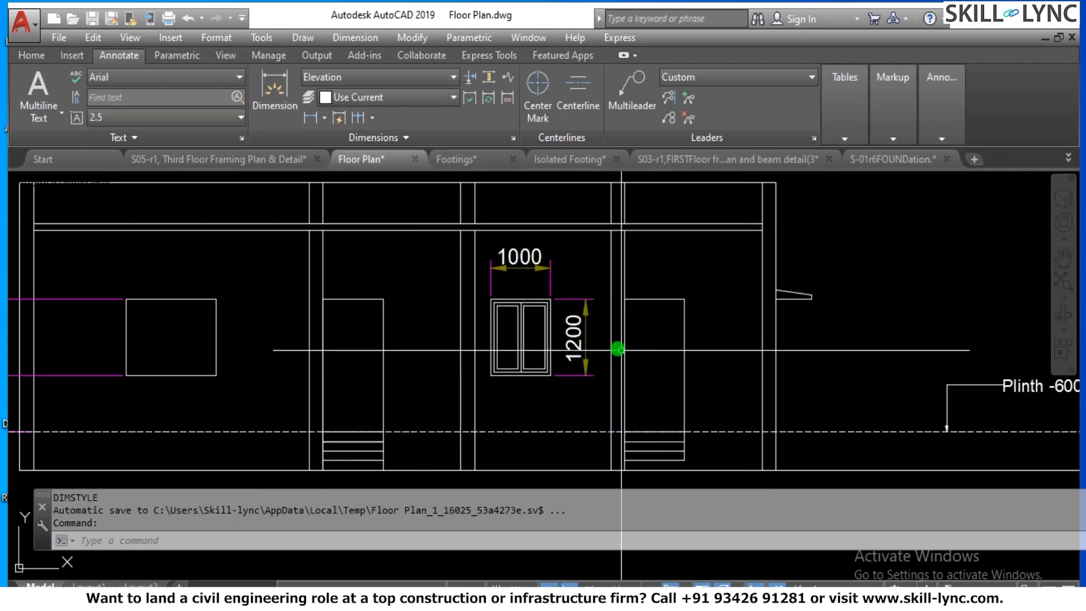
left_click(587, 352)
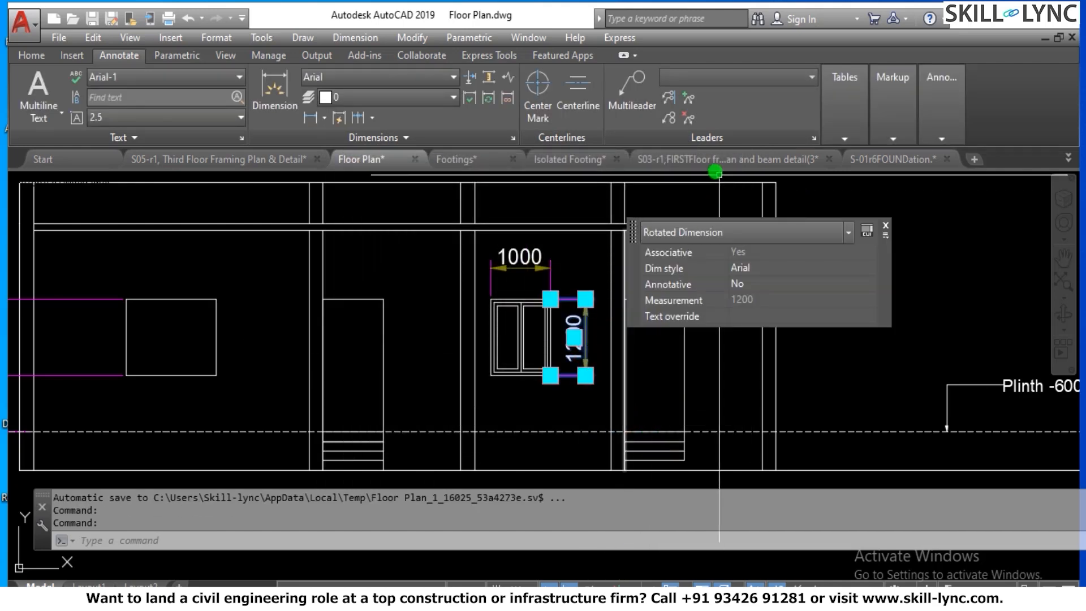
key("Escape")
key("Escape")
key("Escape")
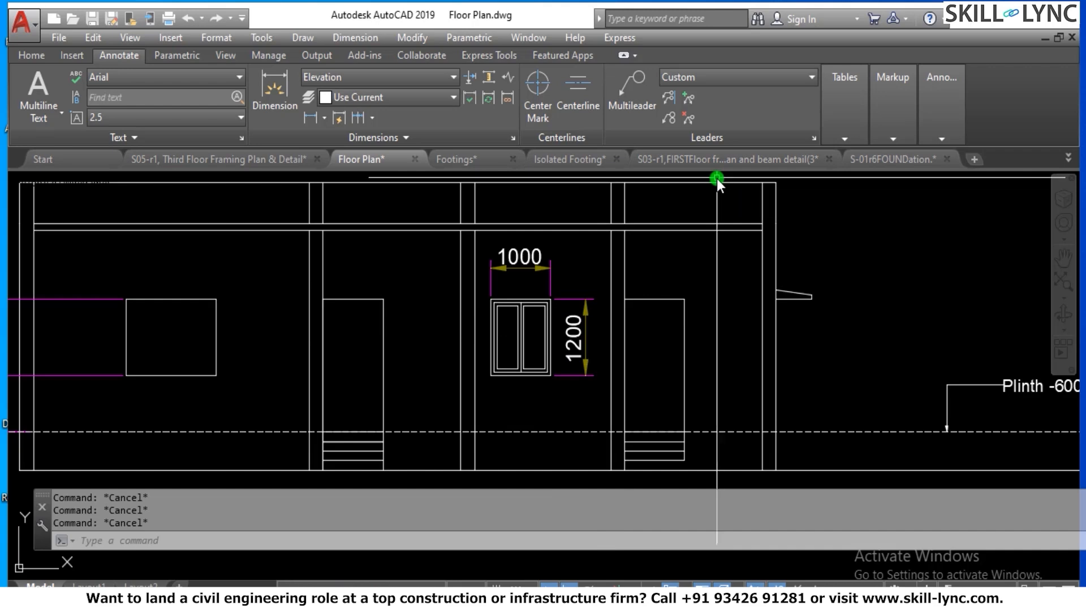
type("d")
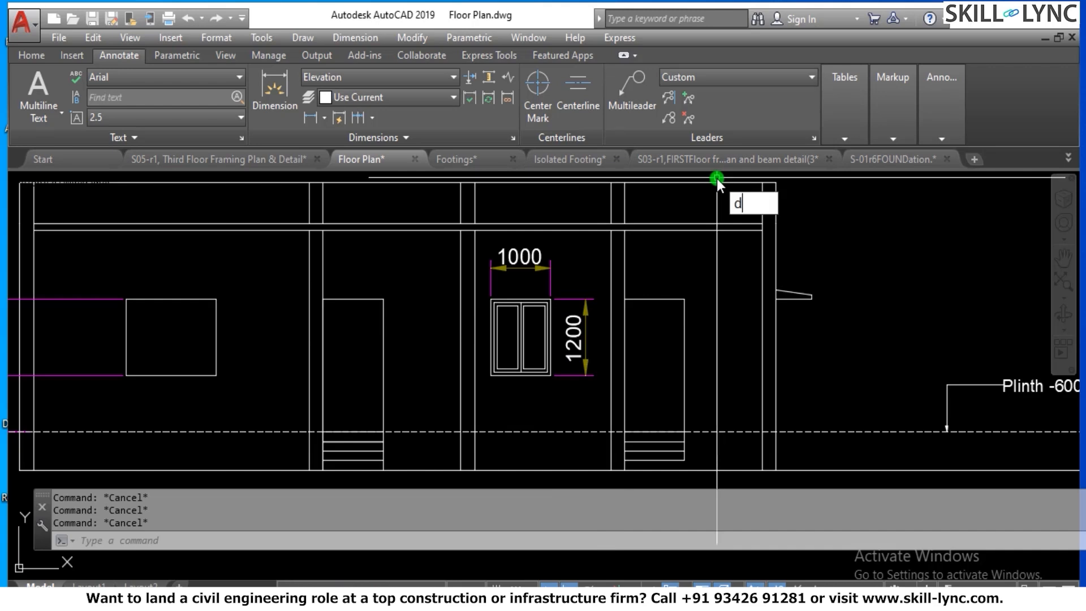
key("BackSpace")
type("d")
key("Return")
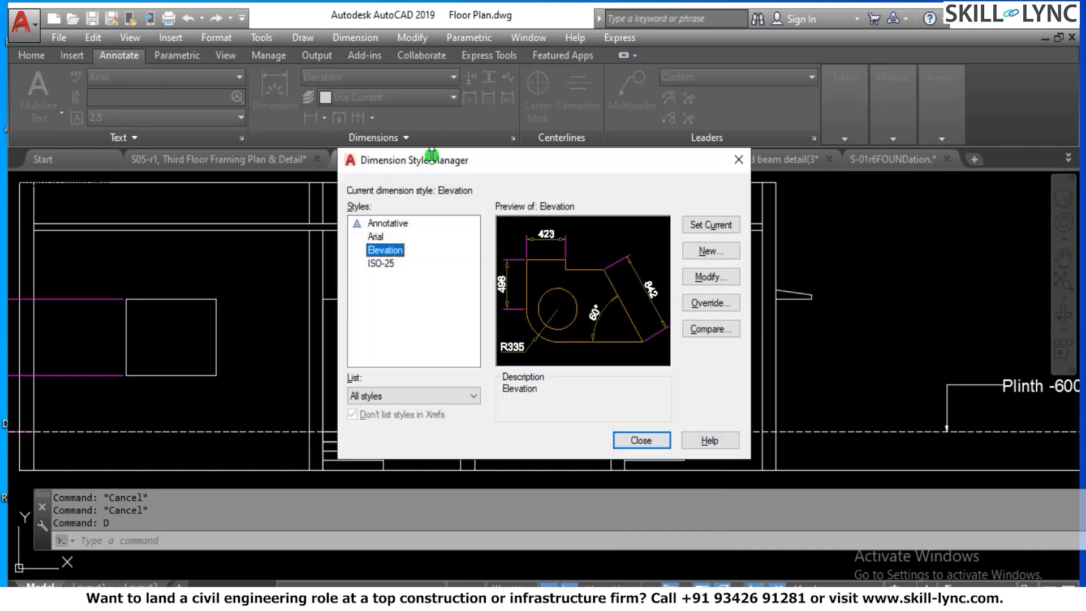
left_click(632, 441)
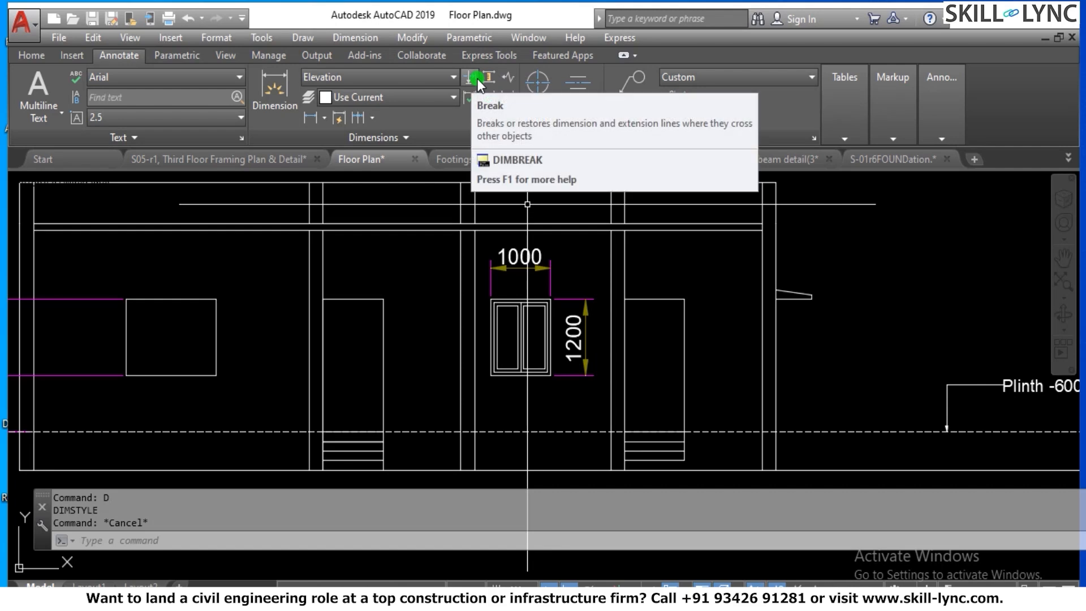
Apply the Elevation dimension style to the width and height dimensions of the two-pane small window.
left_click(487, 102)
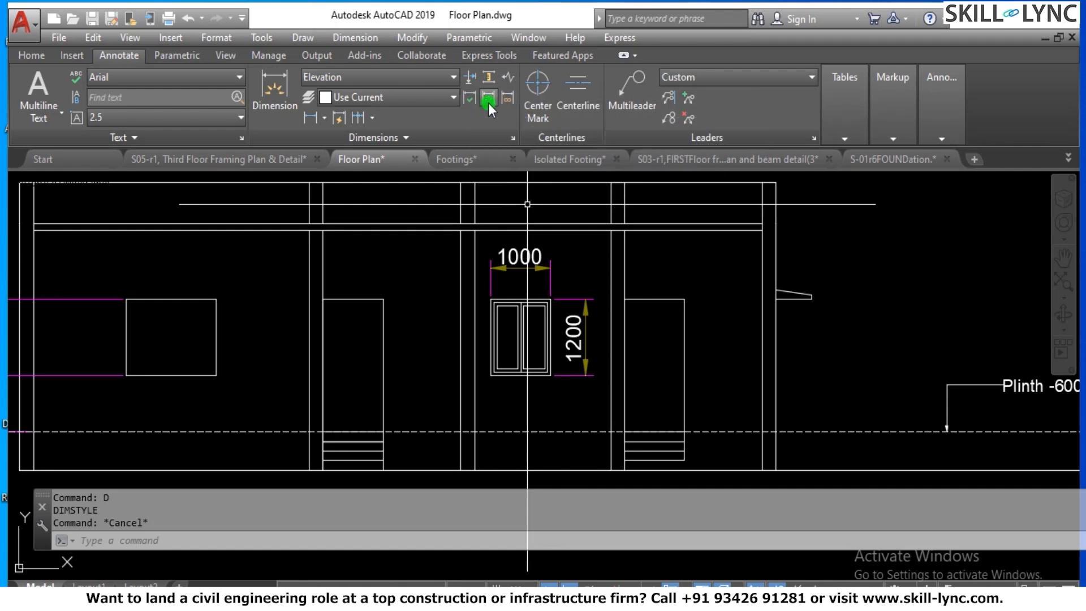
left_click(548, 281)
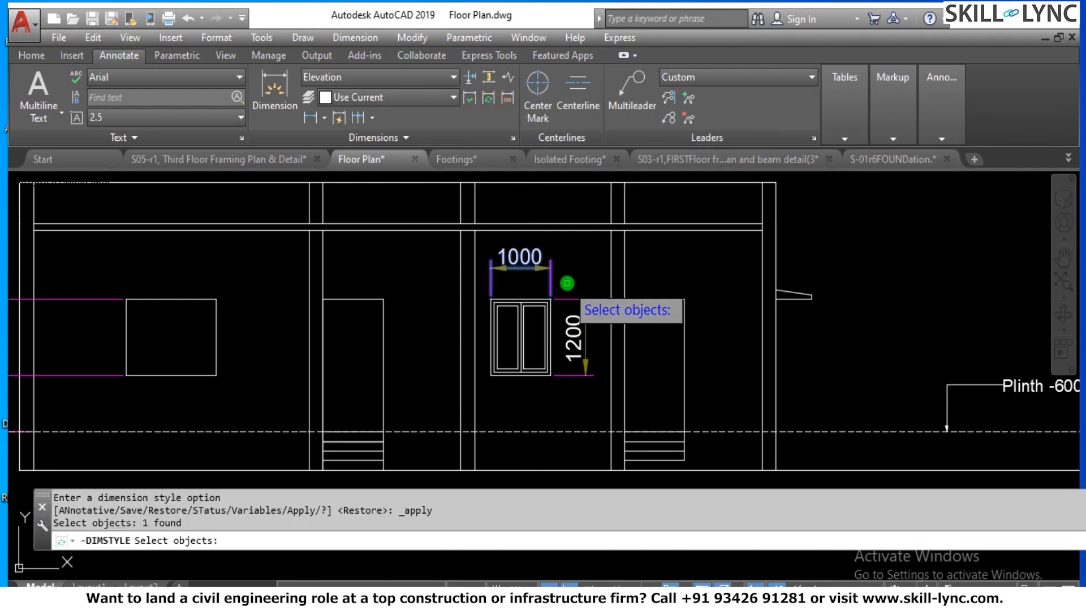
left_click(588, 305)
left_click(574, 271)
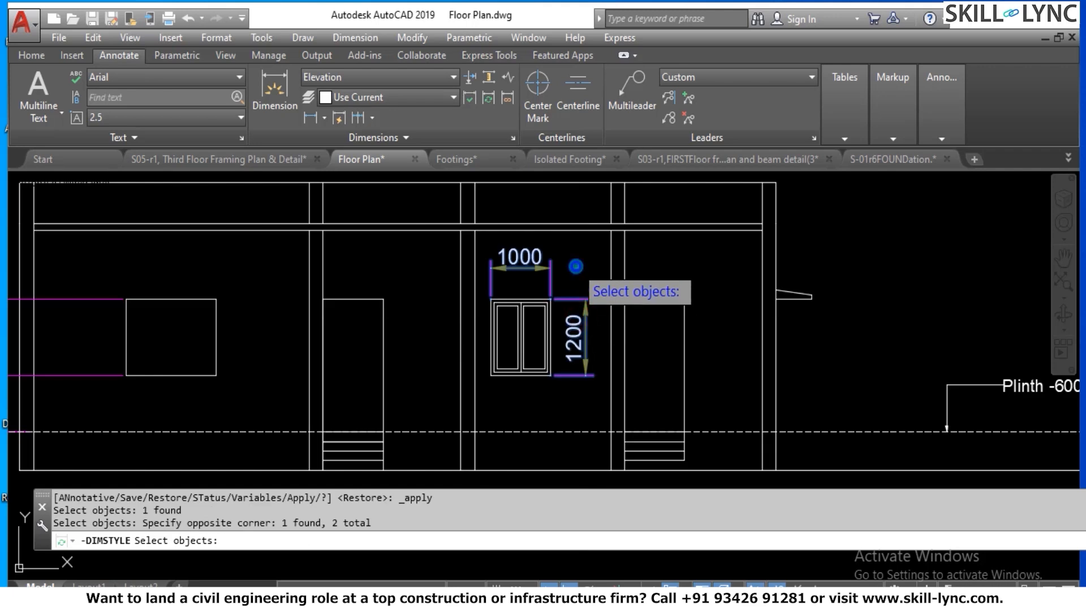
key("Return")
scroll(605, 259, "down", 3)
scroll(753, 266, "up", 3)
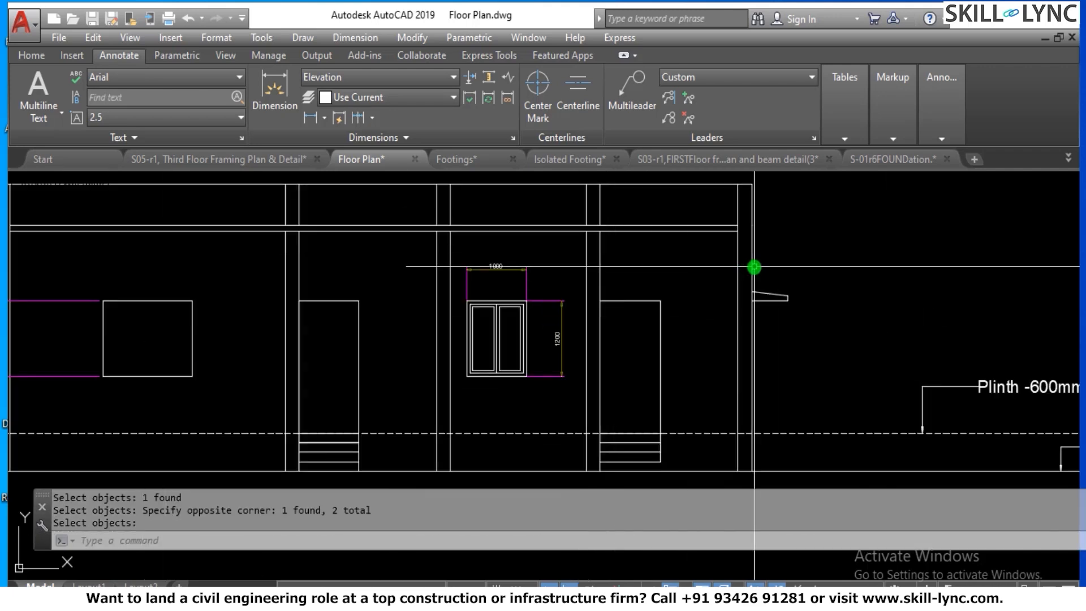
Apply the Elevation dimension style to the 2100 and 900 height dimensions beside the elevation's outer wall.
scroll(568, 400, "down", 2)
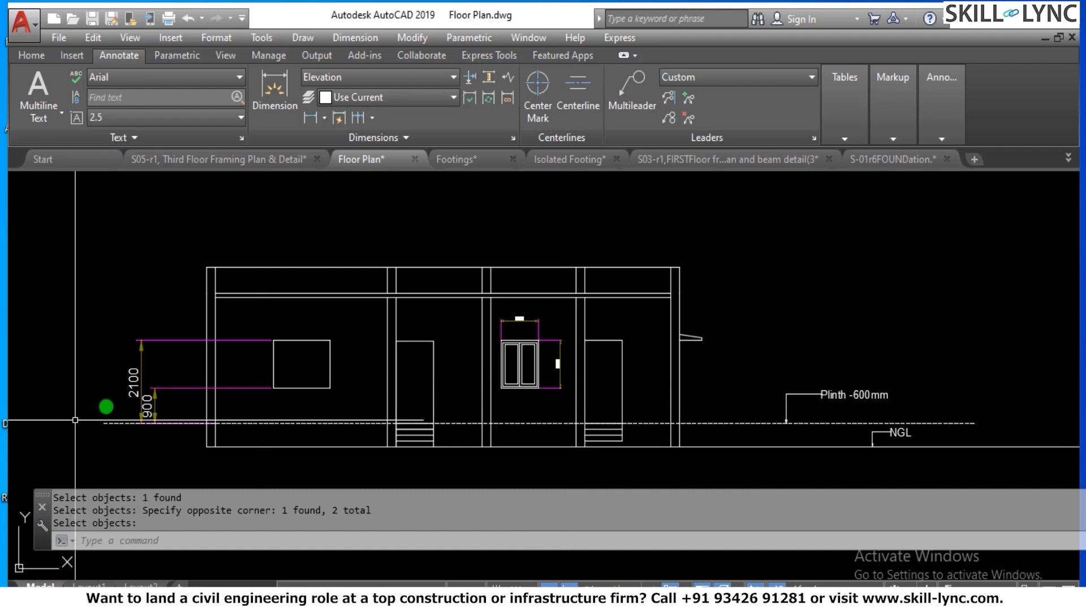
left_click(177, 397)
left_click(104, 382)
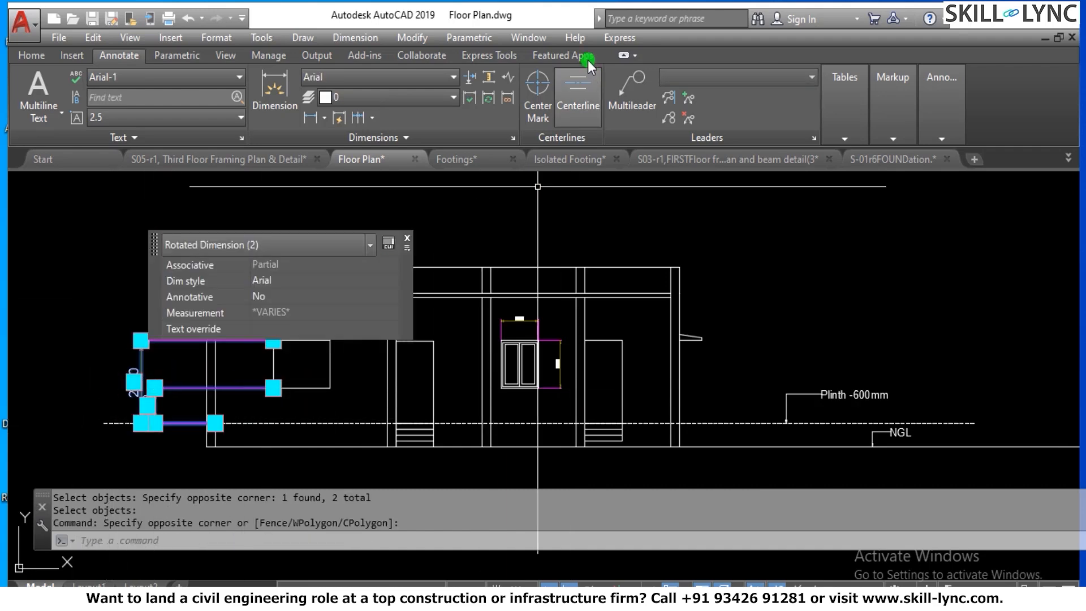
left_click(487, 95)
left_click(170, 431)
left_click(73, 359)
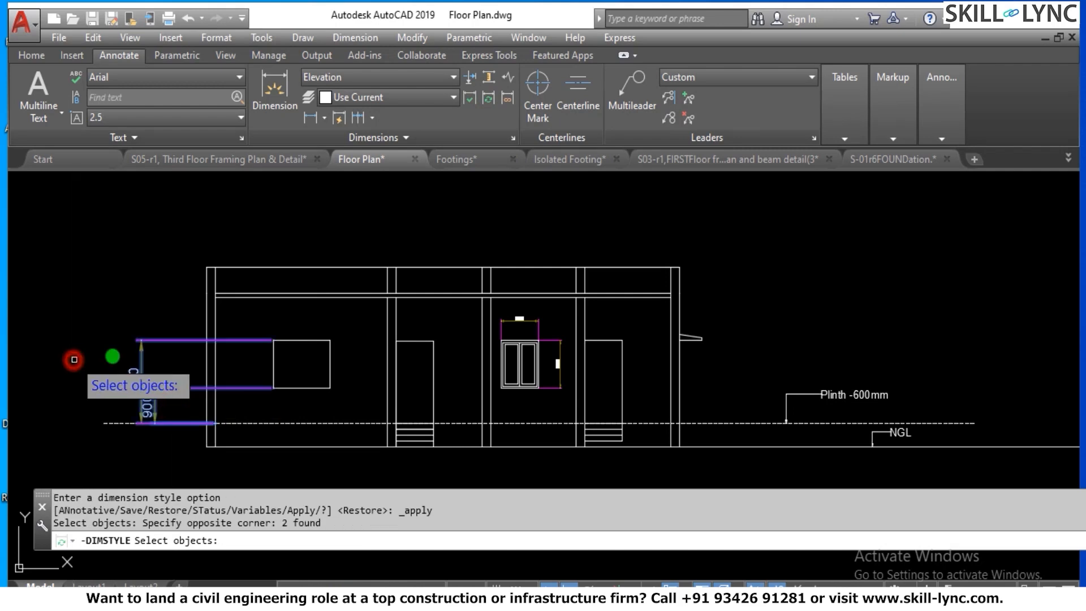
key("Return")
scroll(141, 373, "up", 8)
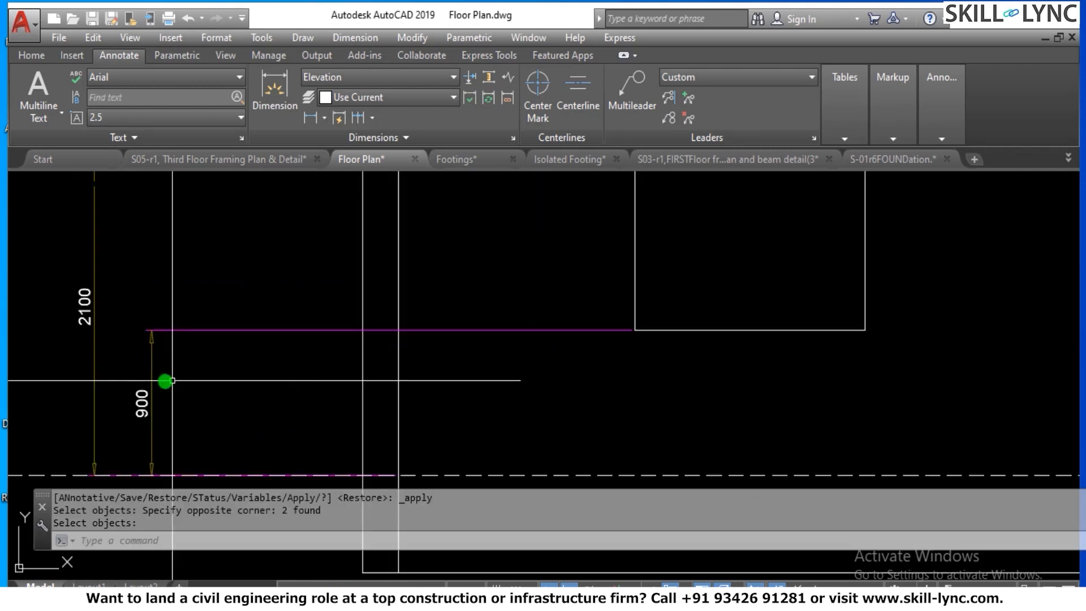
scroll(170, 379, "down", 6)
Shorten the upper extension line of the 2100 height dimension so it ends just outside the outer wall.
left_click(209, 376)
left_click(194, 210)
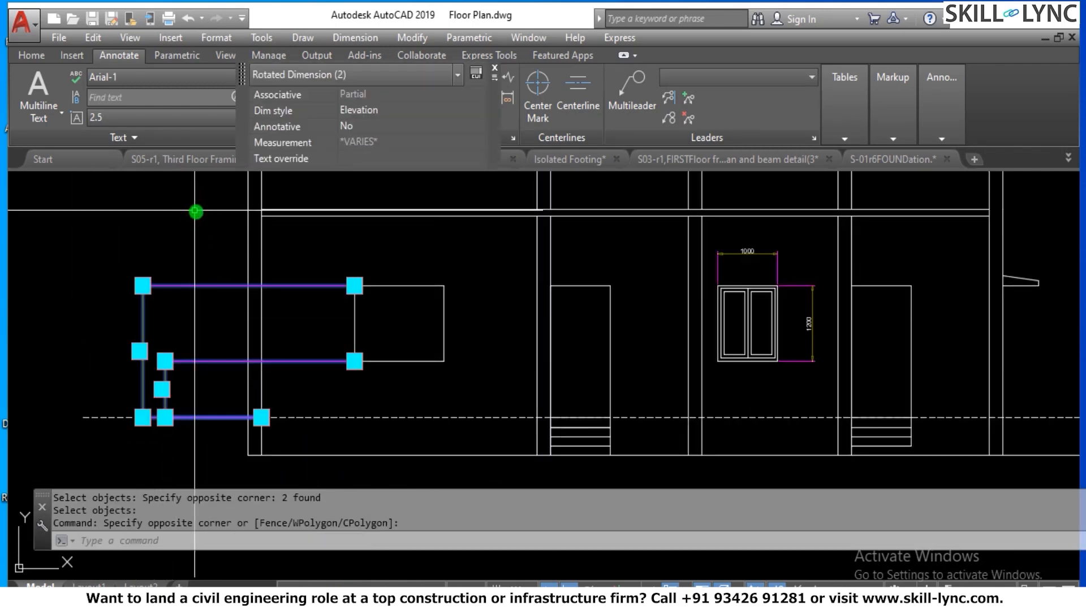
key("Escape")
left_click(322, 286)
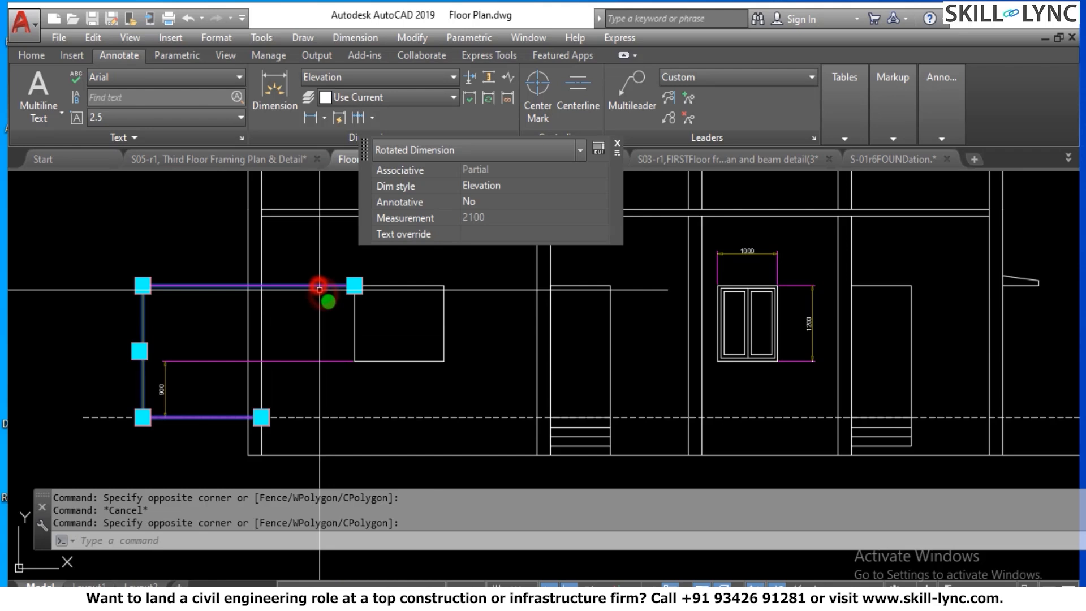
left_click(354, 286)
left_click(226, 283)
key("Escape")
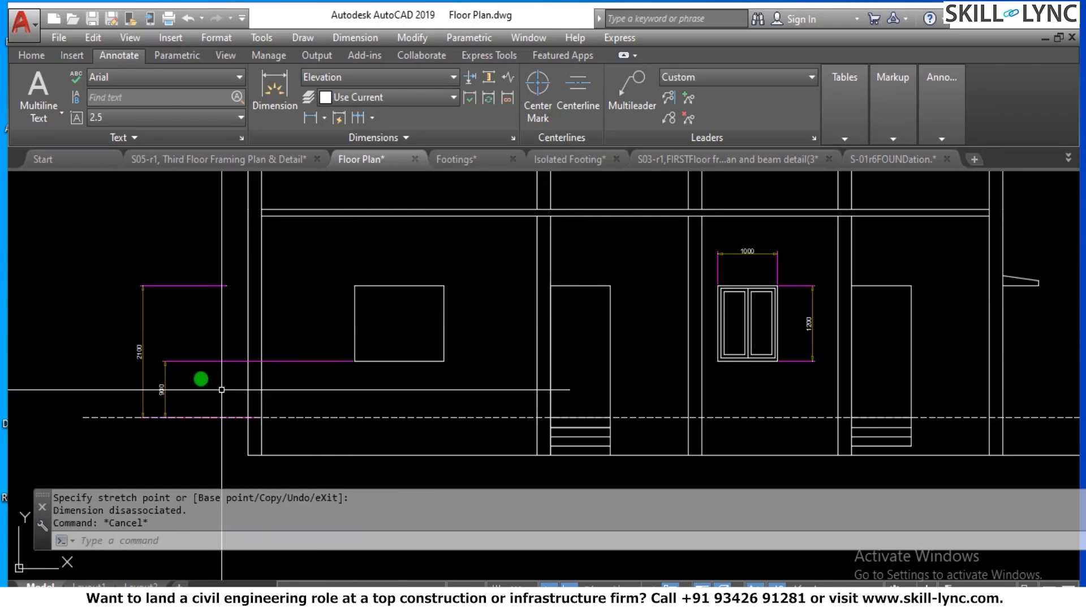
Shorten the upper extension line of the 900 sill-height dimension so it ends just outside the outer wall.
left_click(202, 378)
left_click(201, 356)
left_click(300, 378)
left_click(298, 345)
left_click(355, 361)
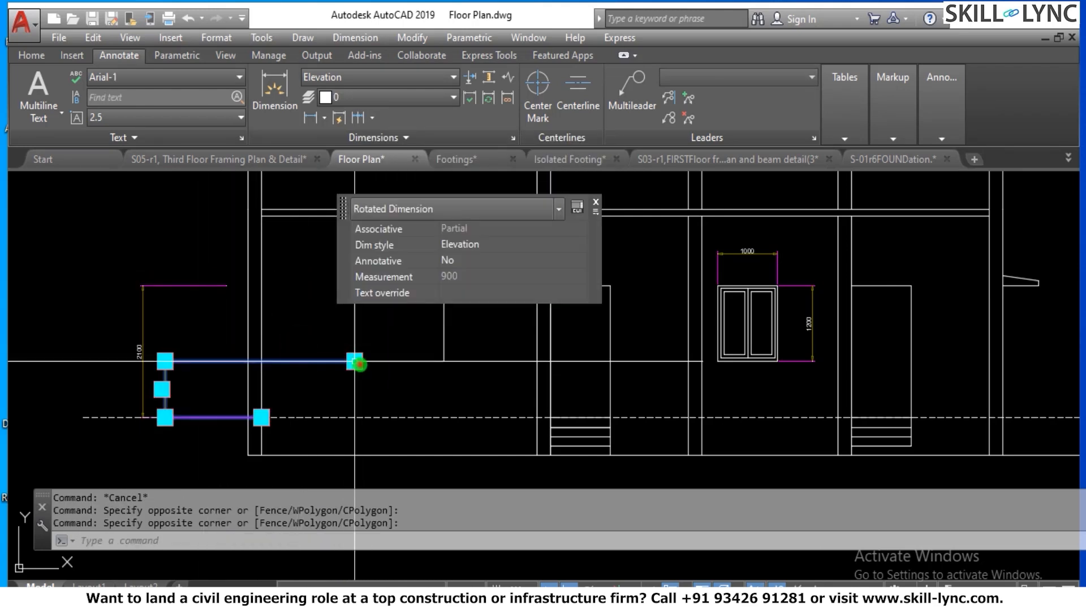
left_click(230, 360)
key("Escape")
key("Escape")
Examine the redimensioned front elevation as a whole and against the floor plan above it.
scroll(237, 350, "down", 4)
scroll(499, 312, "up", 2)
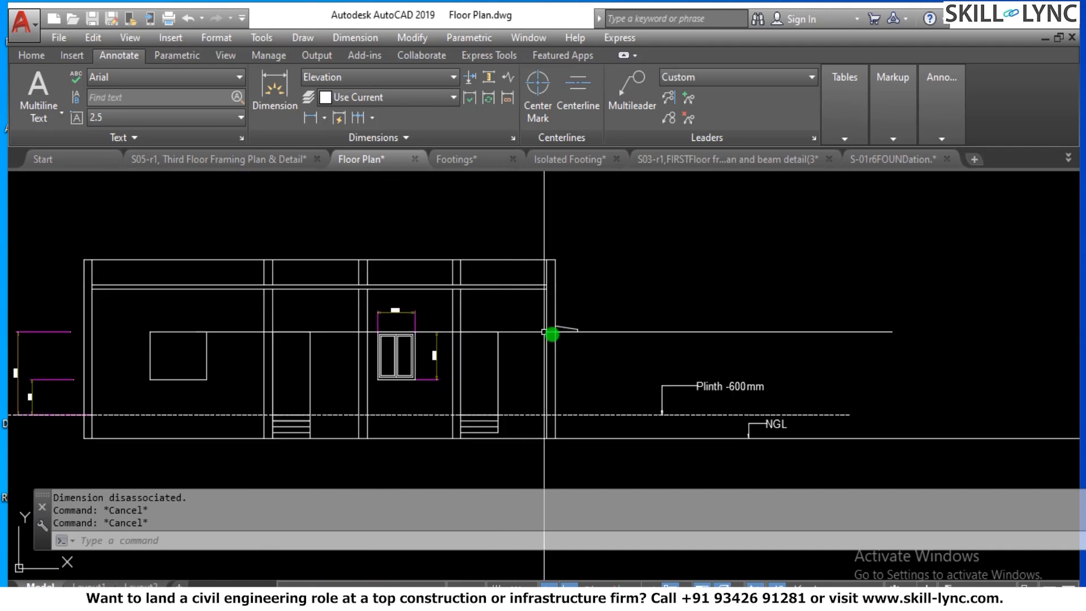
scroll(650, 362, "down", 5)
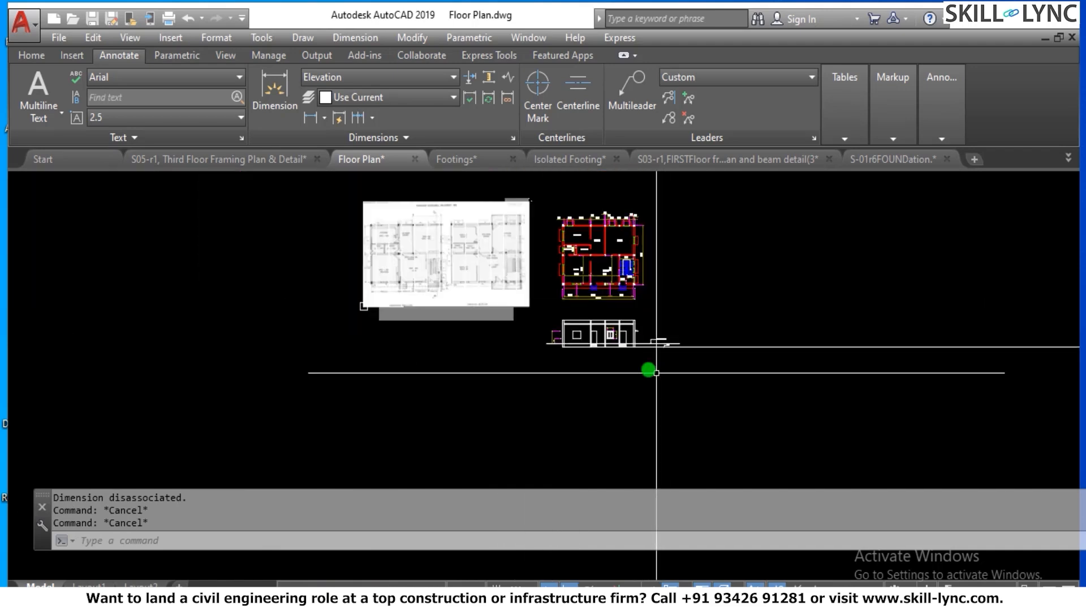
scroll(656, 372, "up", 7)
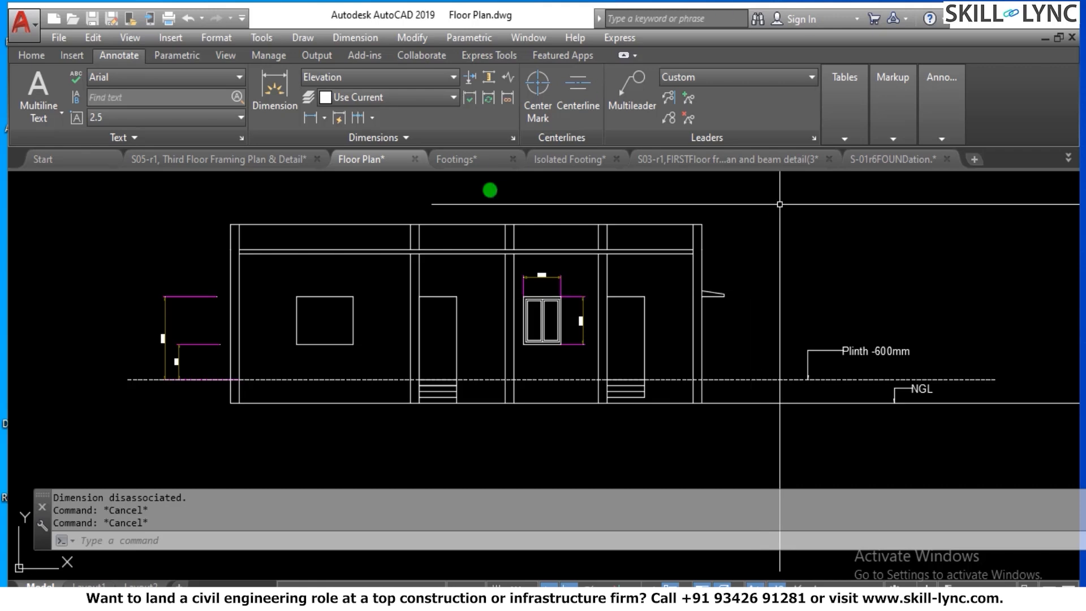
scroll(598, 351, "down", 4)
scroll(600, 329, "up", 2)
scroll(601, 327, "down", 2)
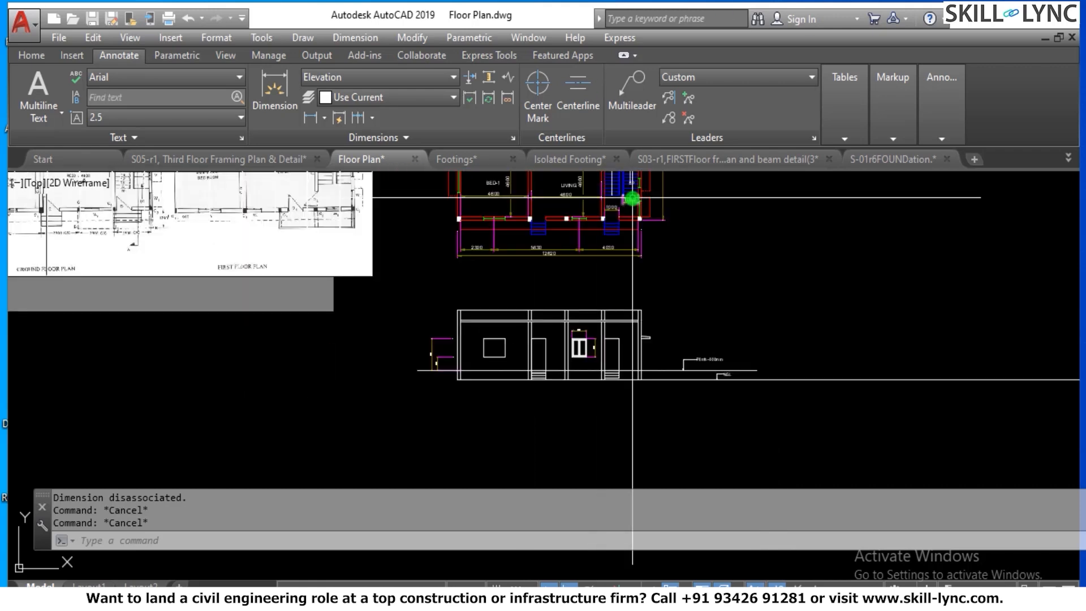
scroll(631, 199, "up", 2)
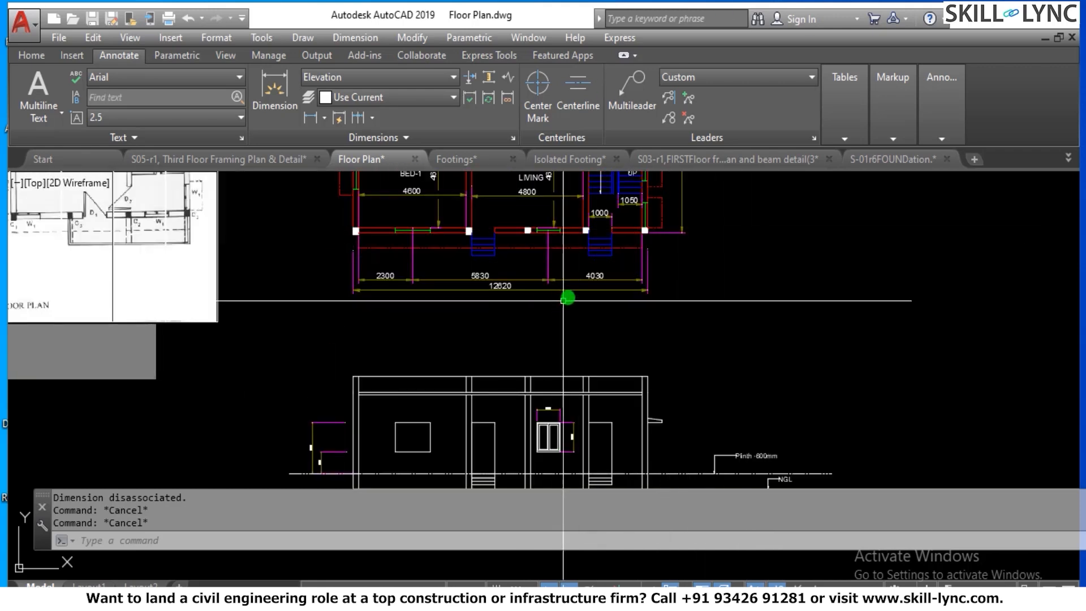
Review the Isolated Footing drawing and the wall sections in the Footings drawing.
left_click(577, 159)
scroll(622, 286, "down", 4)
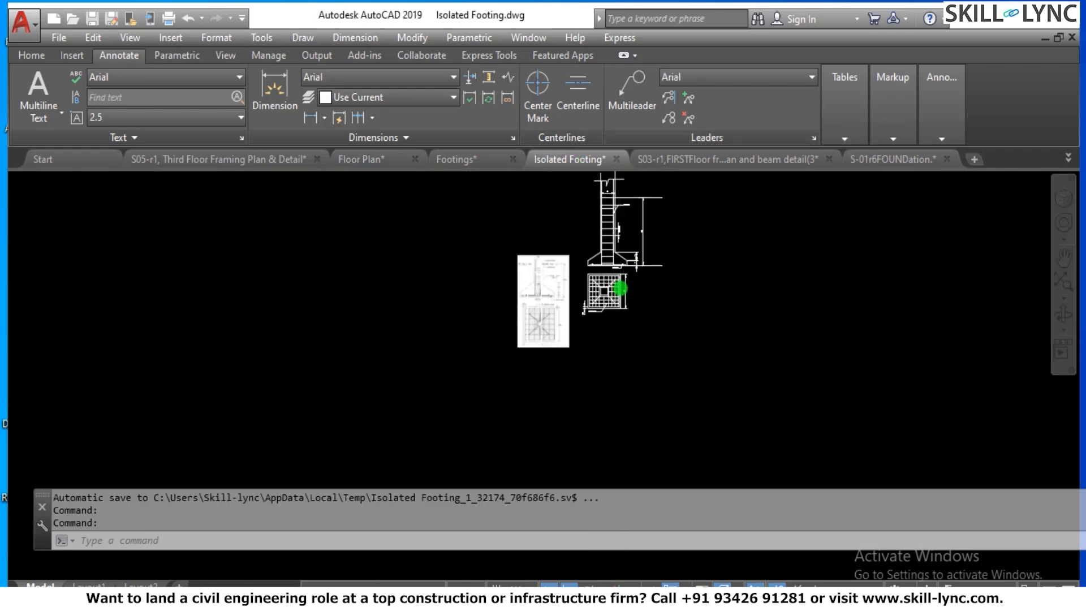
scroll(568, 200, "up", 1)
left_click(450, 159)
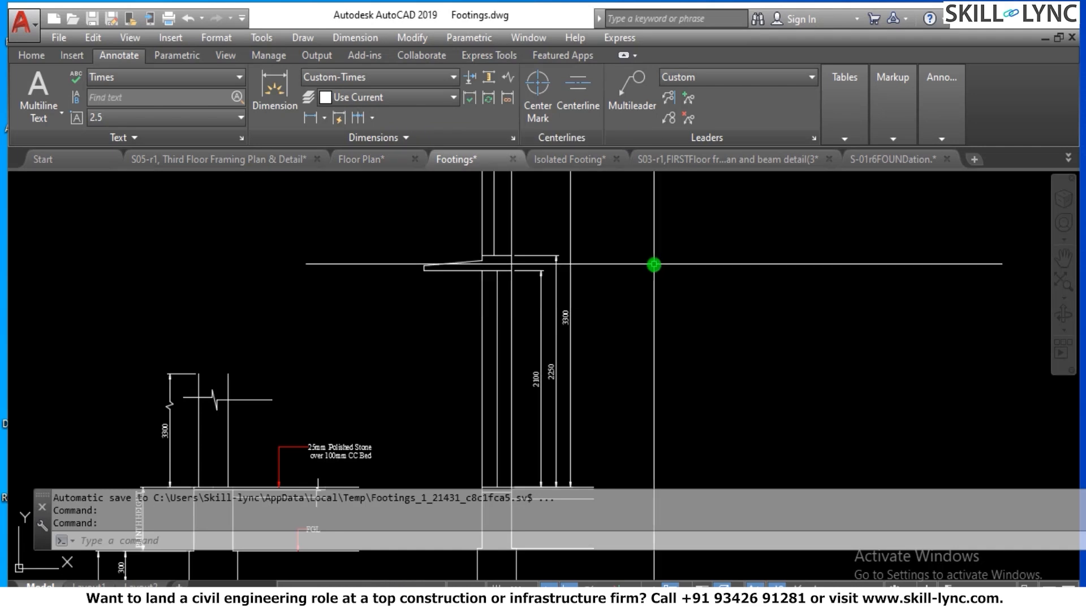
left_click(649, 261)
scroll(655, 284, "down", 2)
scroll(654, 284, "down", 3)
scroll(639, 302, "up", 3)
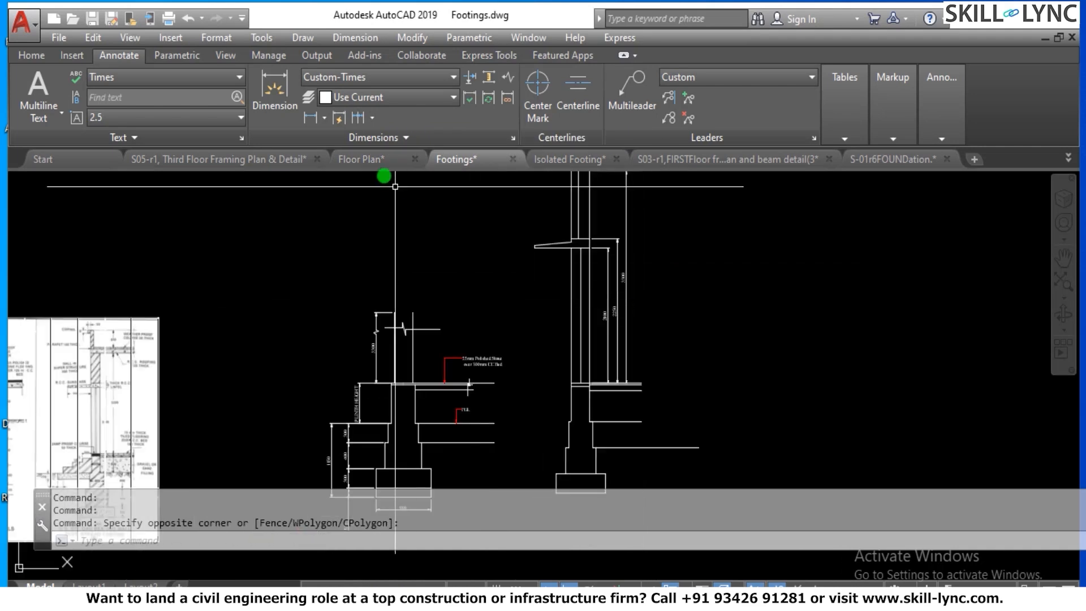
Return to the Floor Plan drawing and examine the front elevation with its level markers.
left_click(372, 157)
scroll(542, 261, "down", 4)
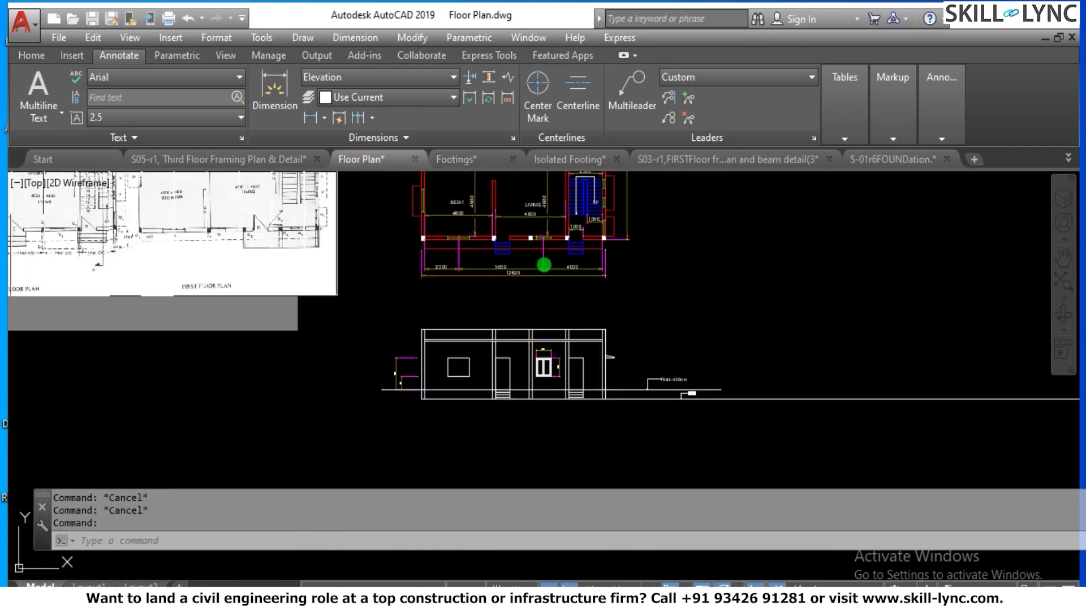
scroll(606, 303, "up", 2)
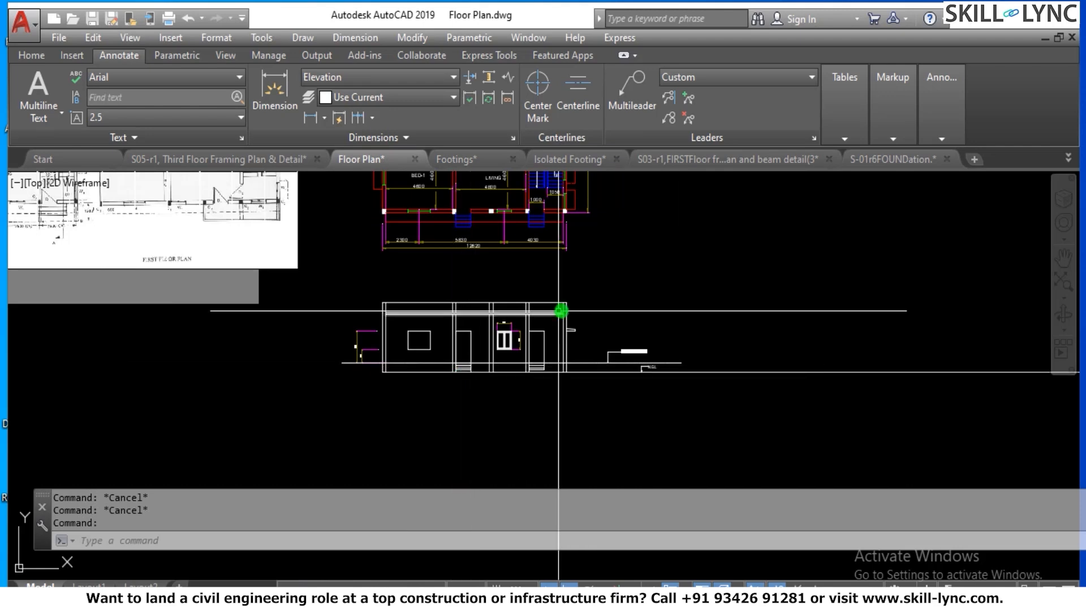
scroll(582, 304, "up", 2)
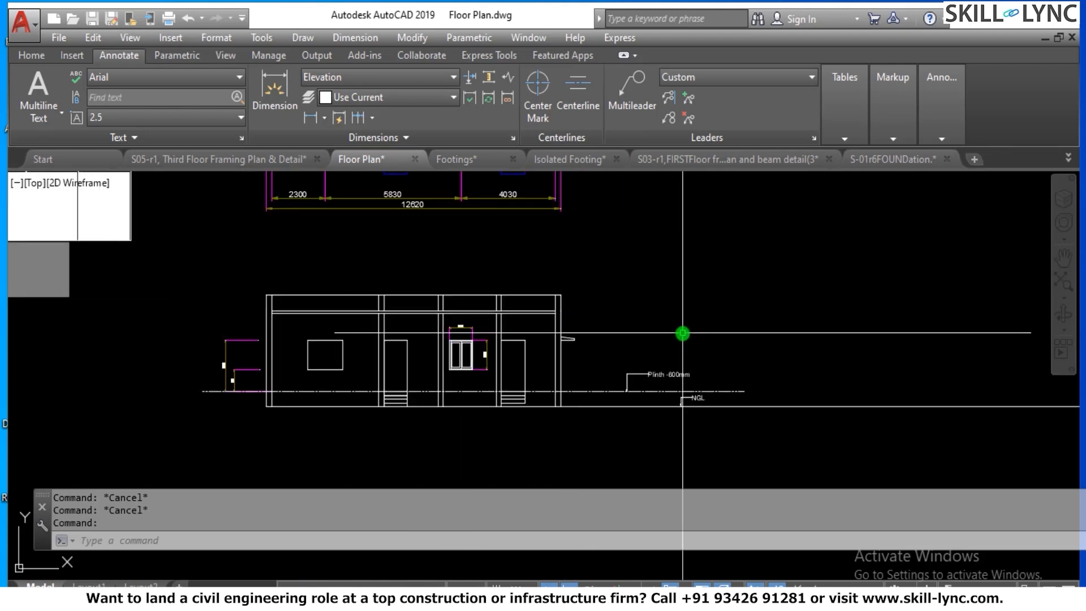